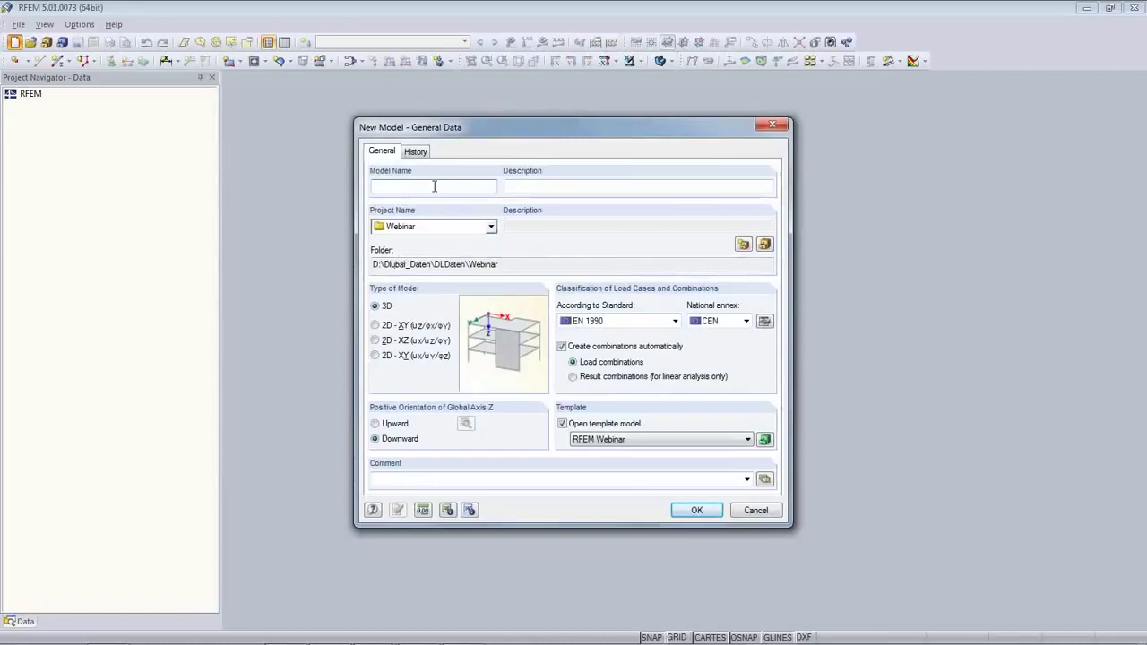
Step: Name the new model 847-2013 and enter My Project as its description
type("-2013")
left_click(611, 186)
key("Tab")
type("My Project")
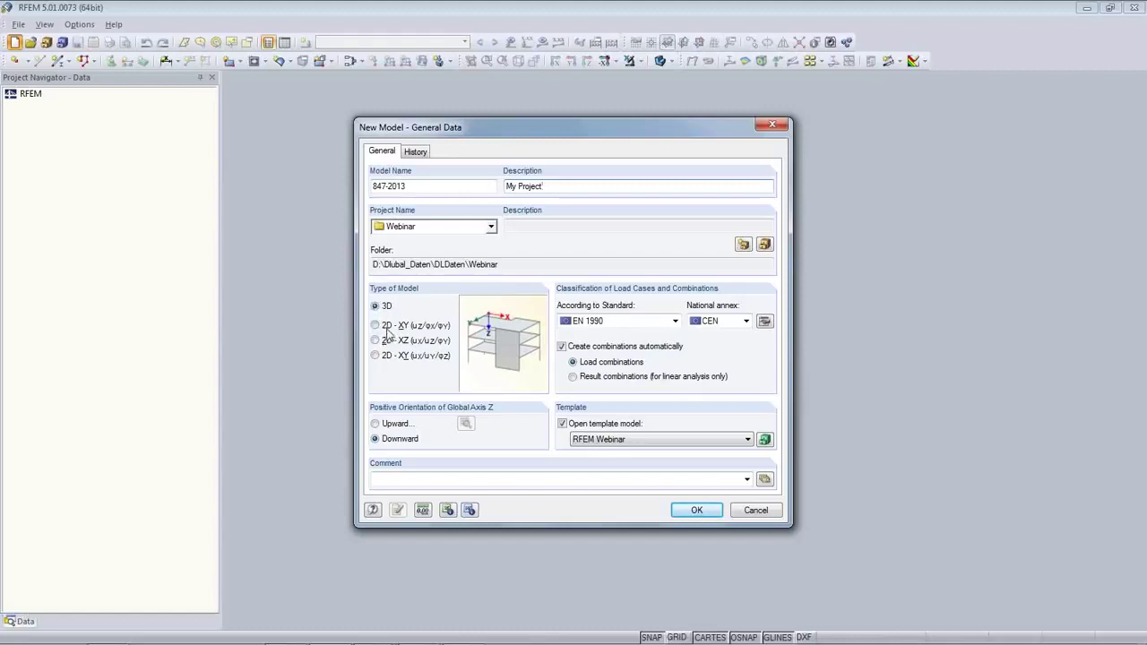
Step: Classify load cases and combinations according to standard EN 1990 with the CEN national annex
left_click(676, 321)
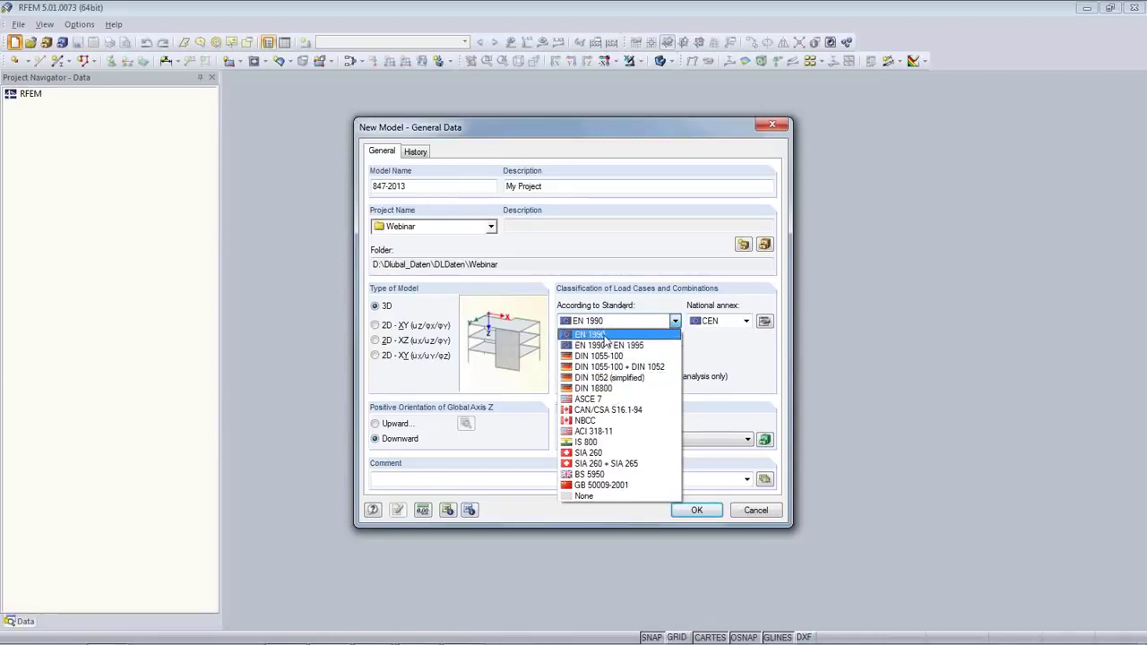
left_click(605, 335)
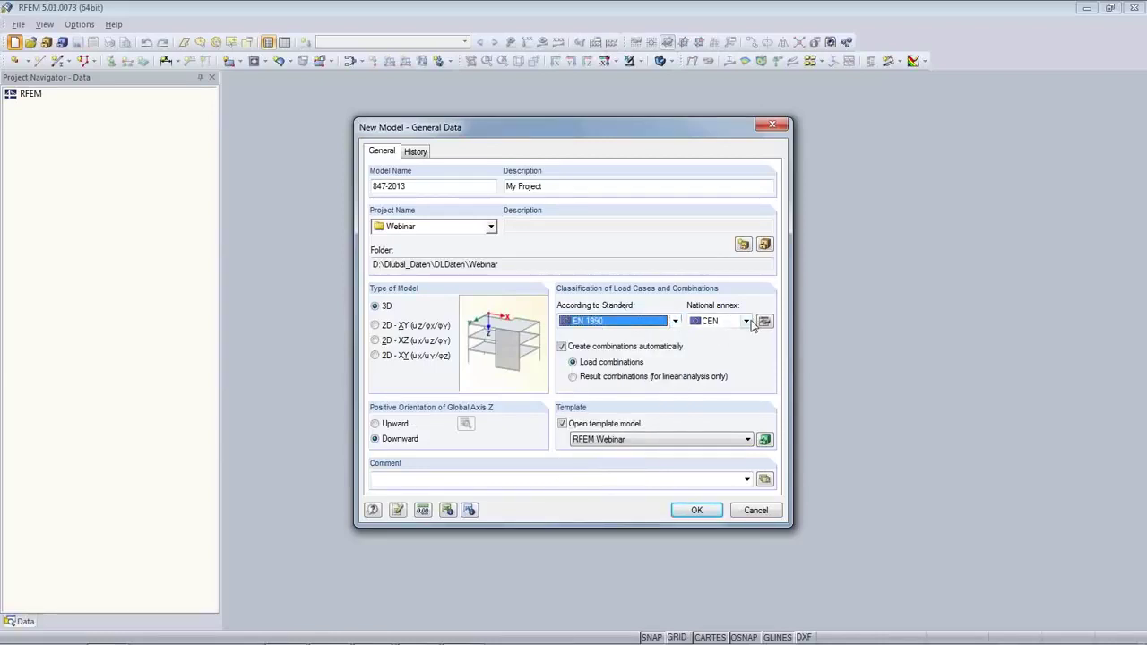
left_click(746, 321)
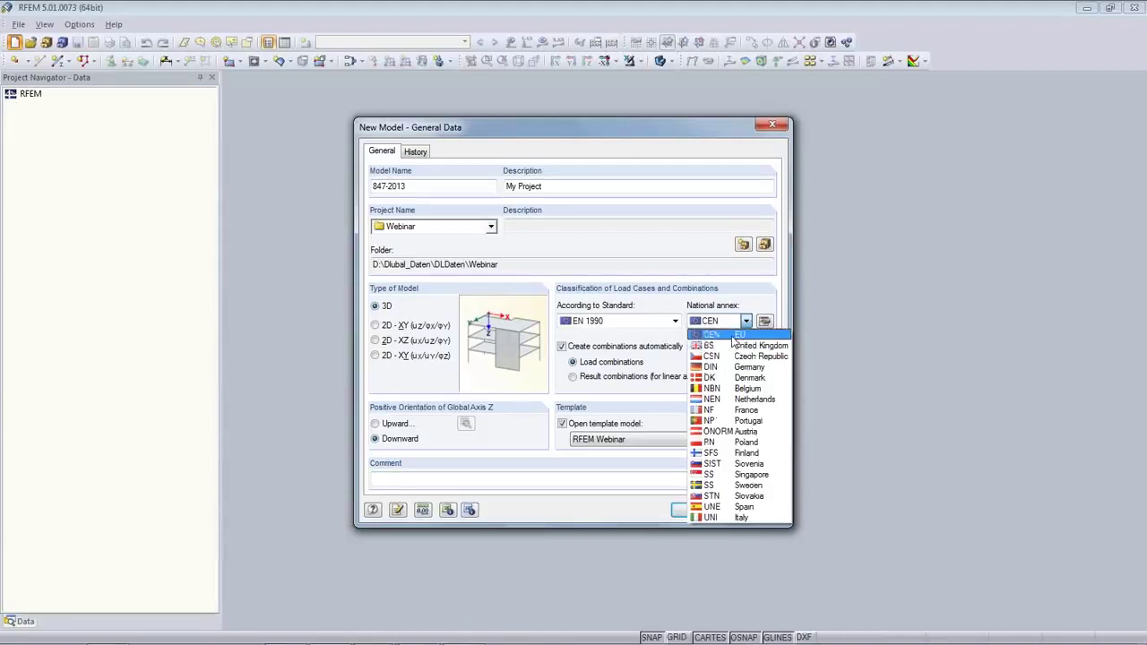
left_click(733, 335)
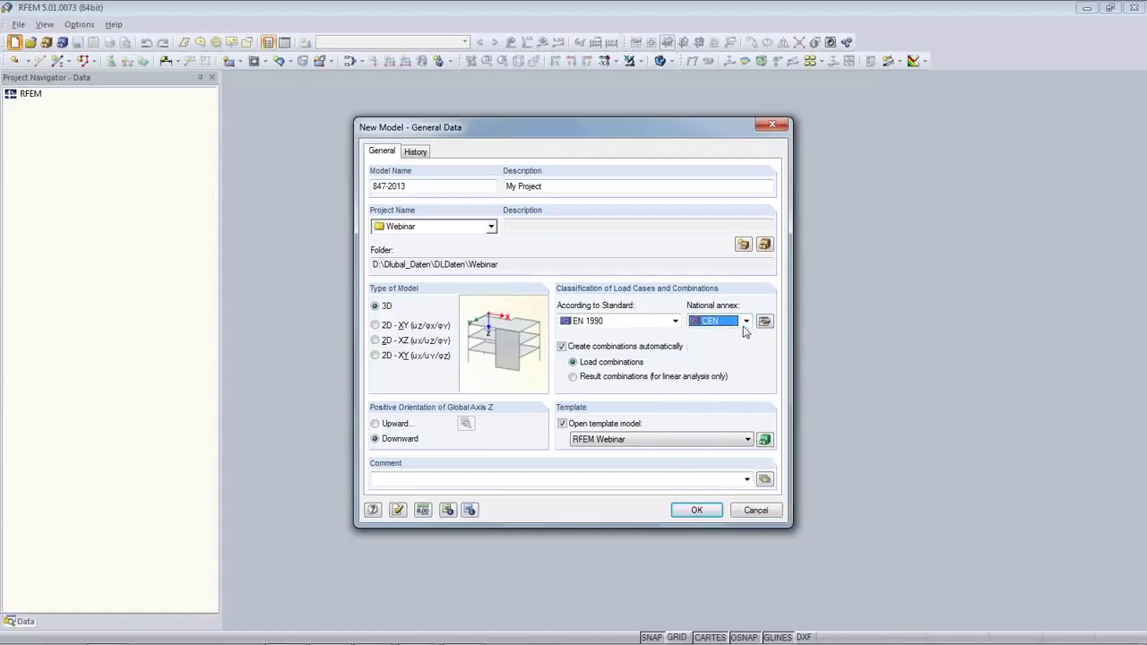
Step: Review the EN 1990 partial safety and combination coefficients and the consequences class without changing them, and create the model
left_click(764, 322)
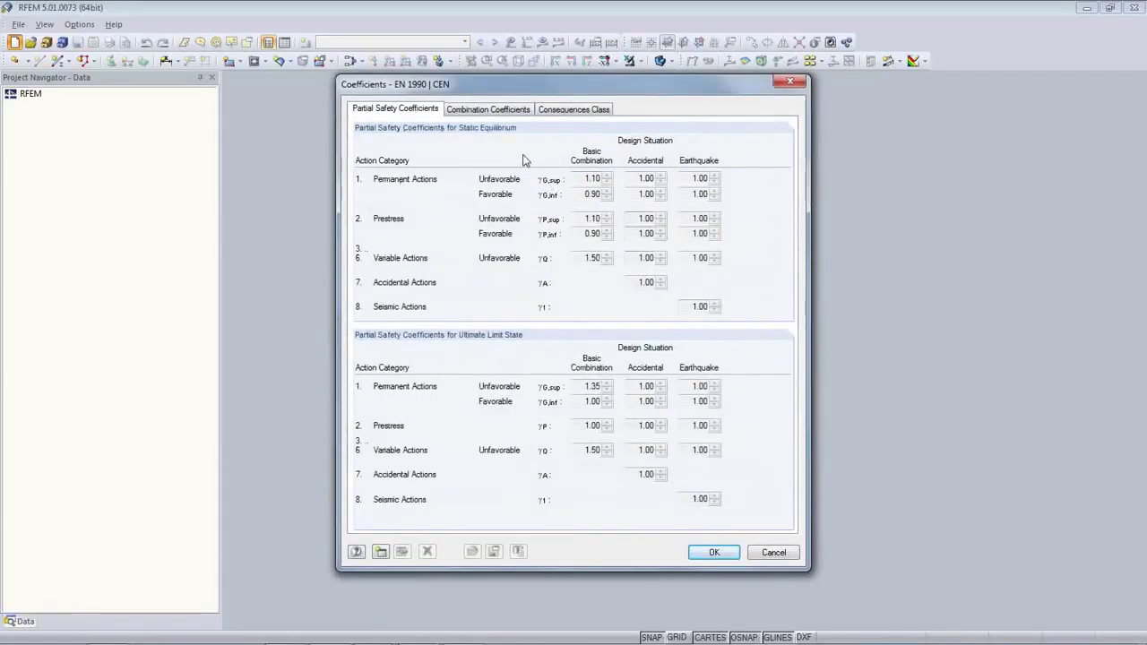
left_click(491, 110)
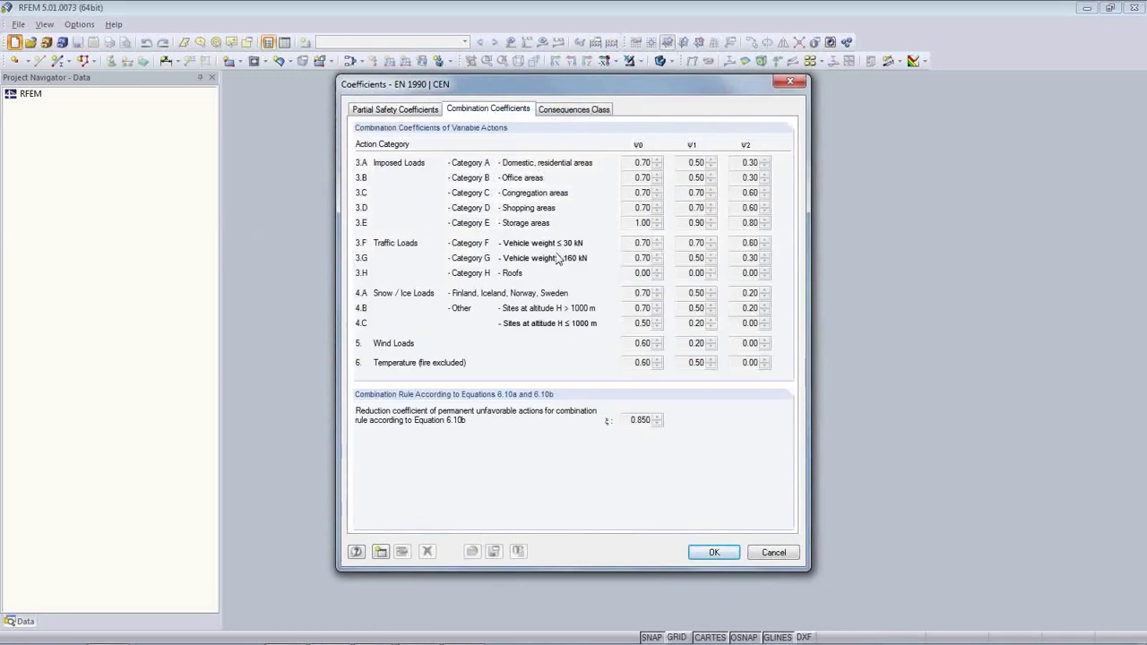
left_click(574, 110)
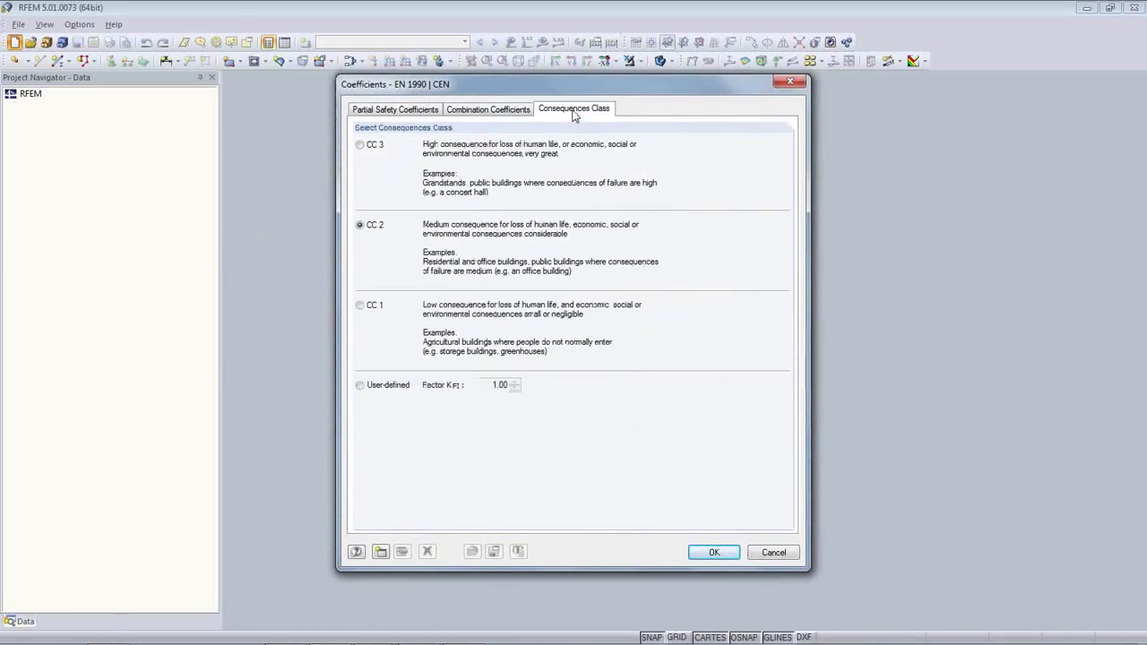
left_click(488, 109)
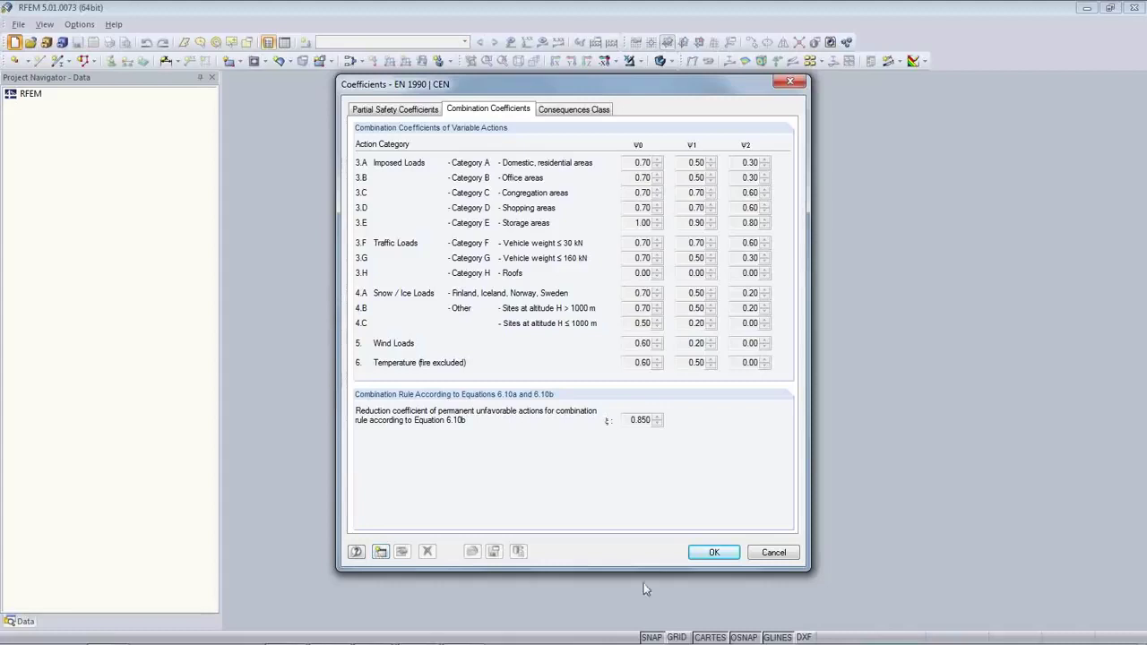
left_click(771, 552)
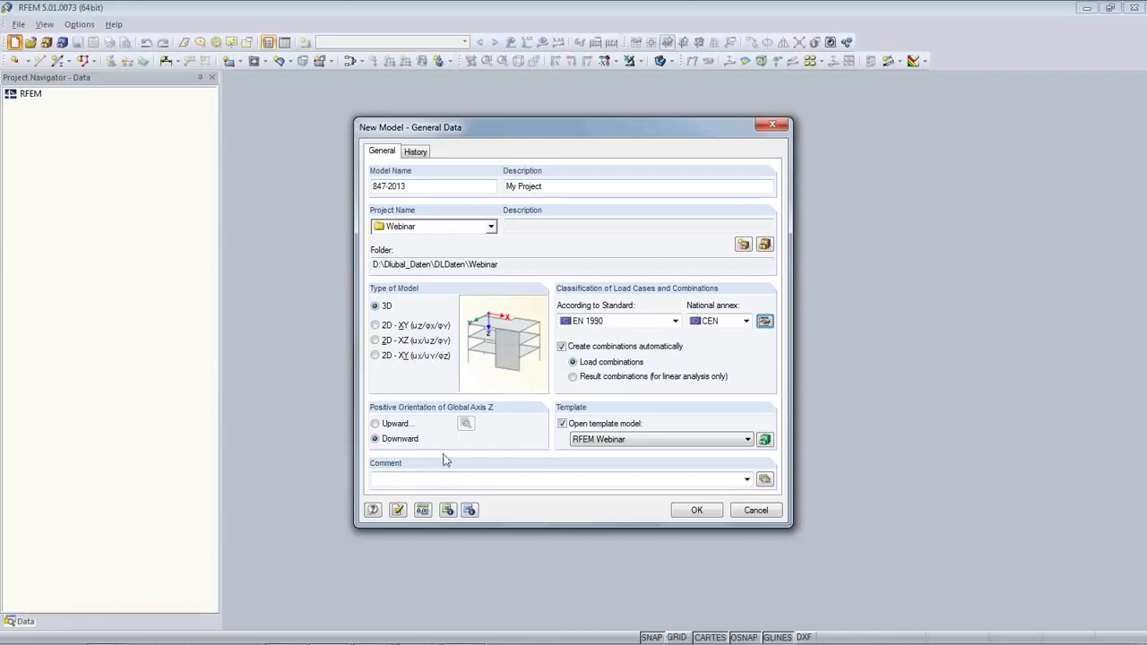
left_click(695, 510)
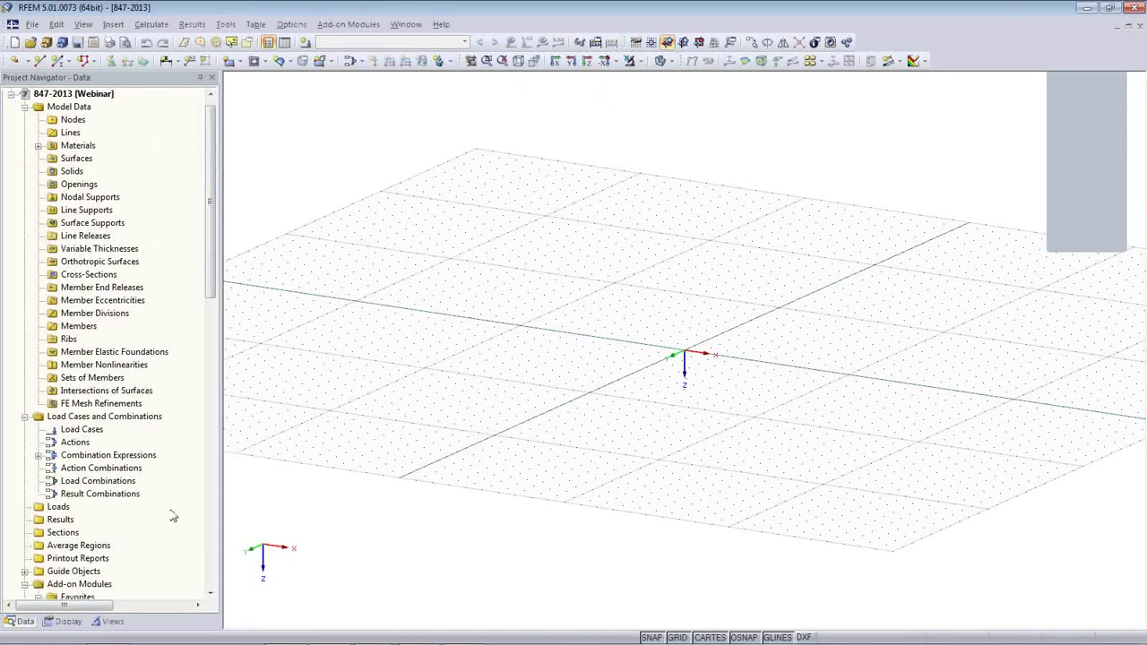
Step: Examine the input tables for nodes, lines and materials and the predefined materials and add-on modules in the project navigator, closing the tables
left_click(284, 42)
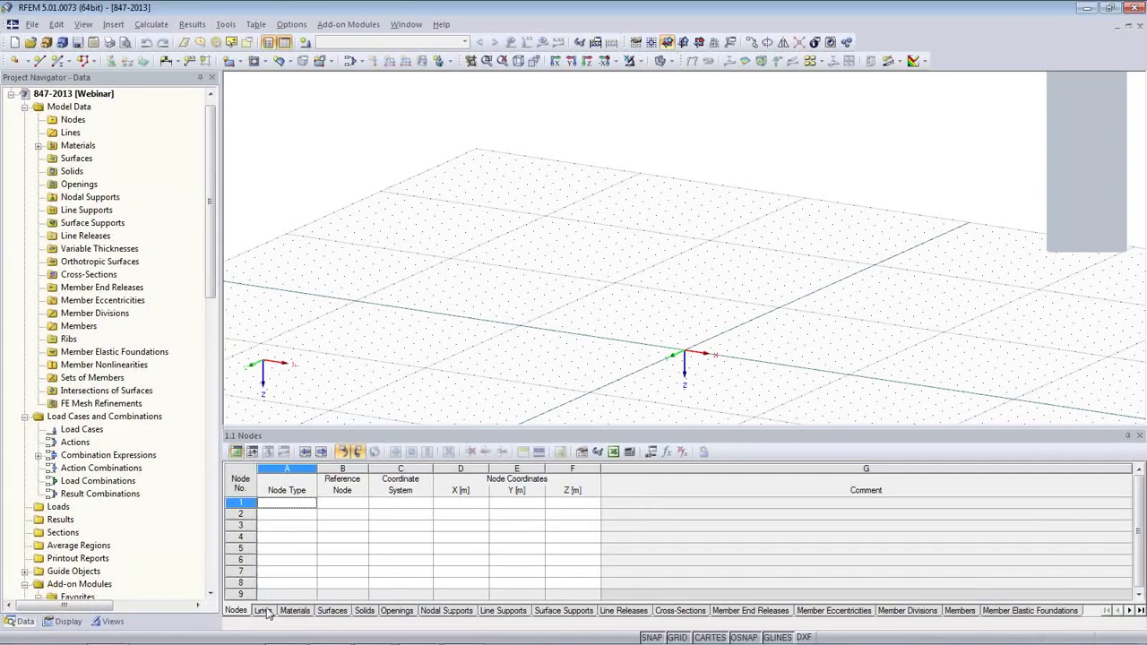
left_click(263, 613)
left_click(295, 611)
left_click(236, 610)
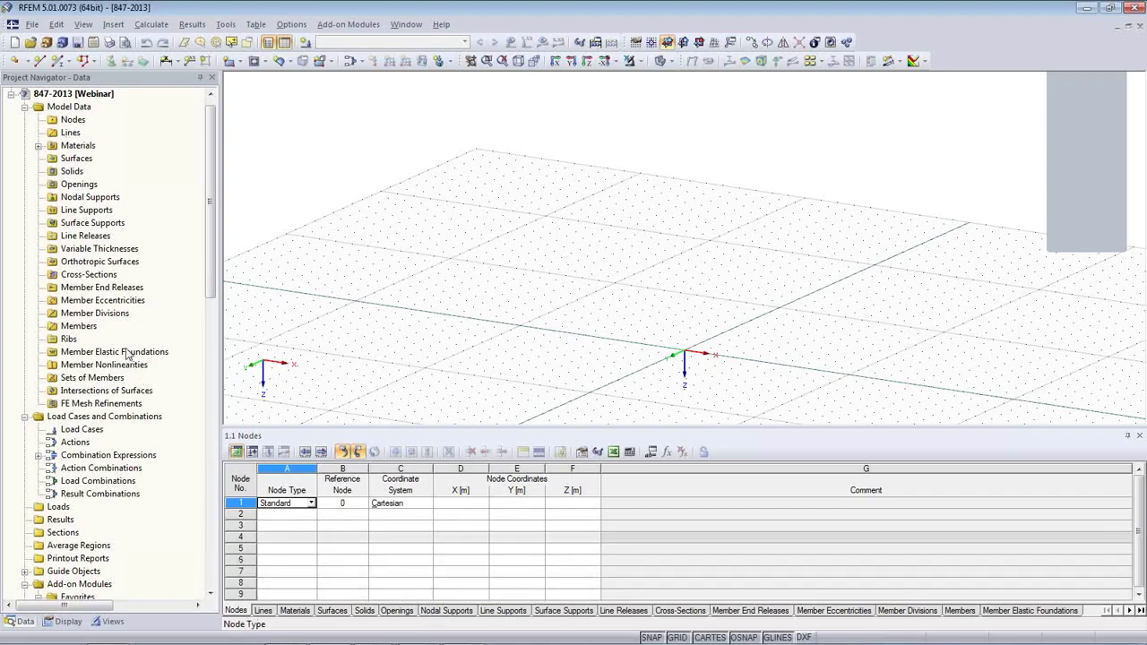
left_click(39, 145)
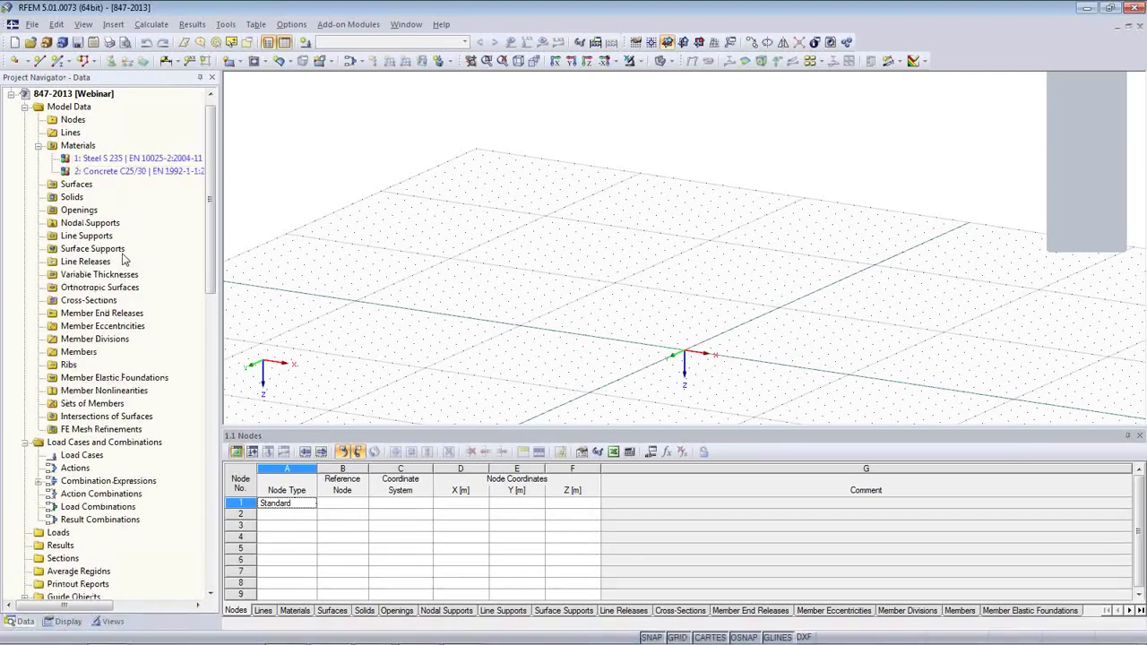
middle_click_drag(715, 374, 690, 311)
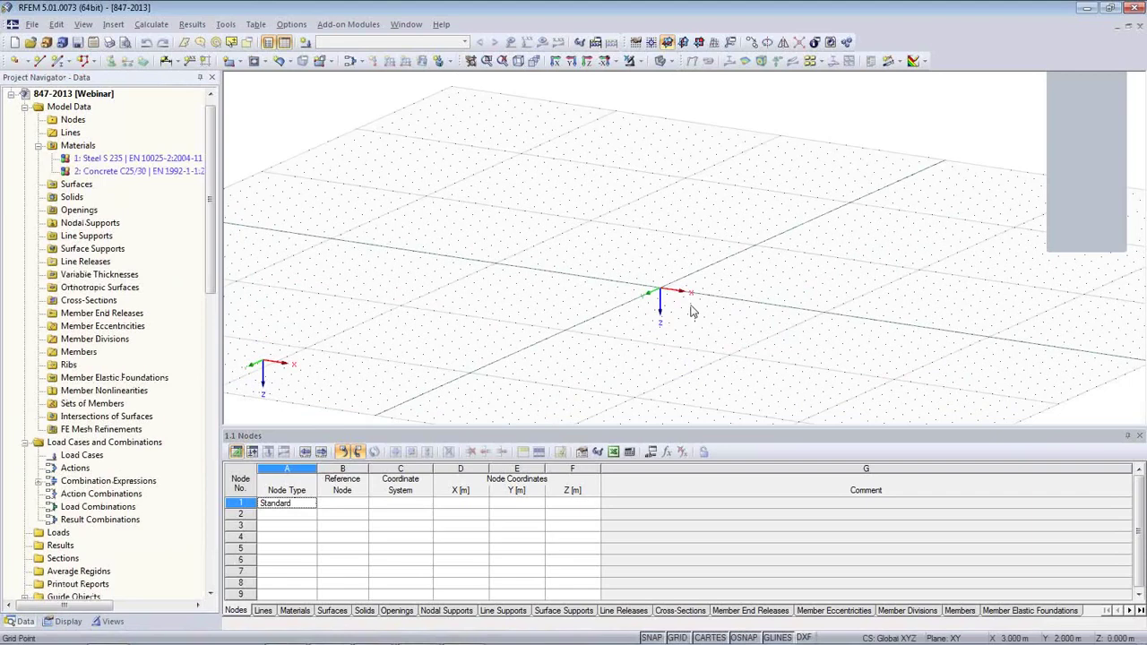
left_click(25, 442)
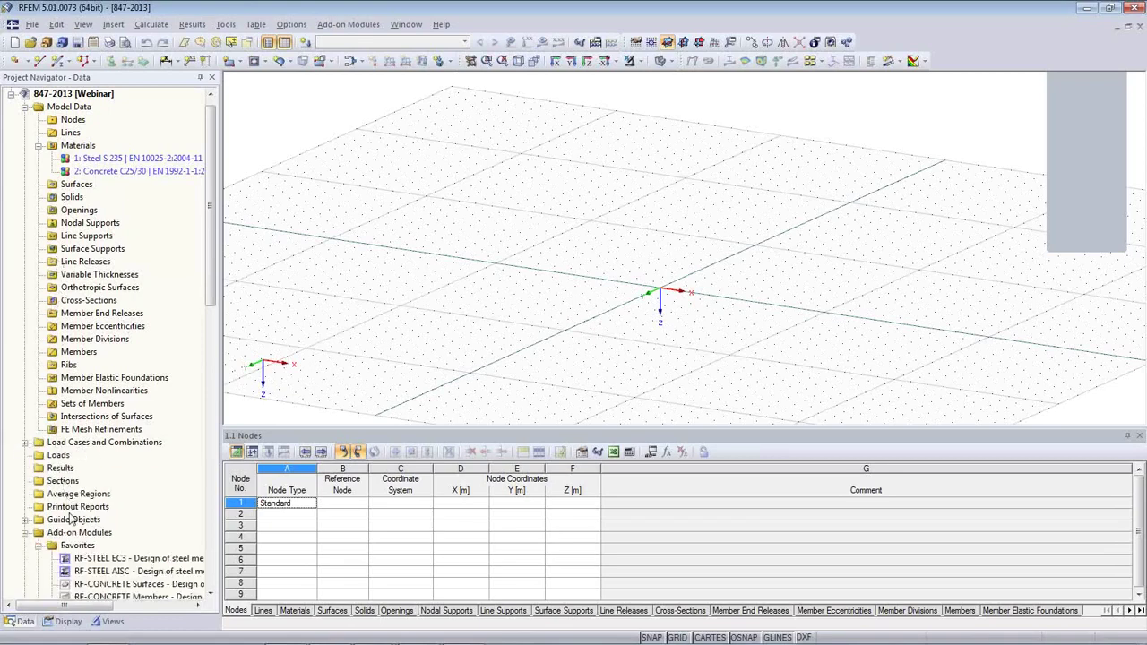
left_click_drag(206, 294, 213, 262)
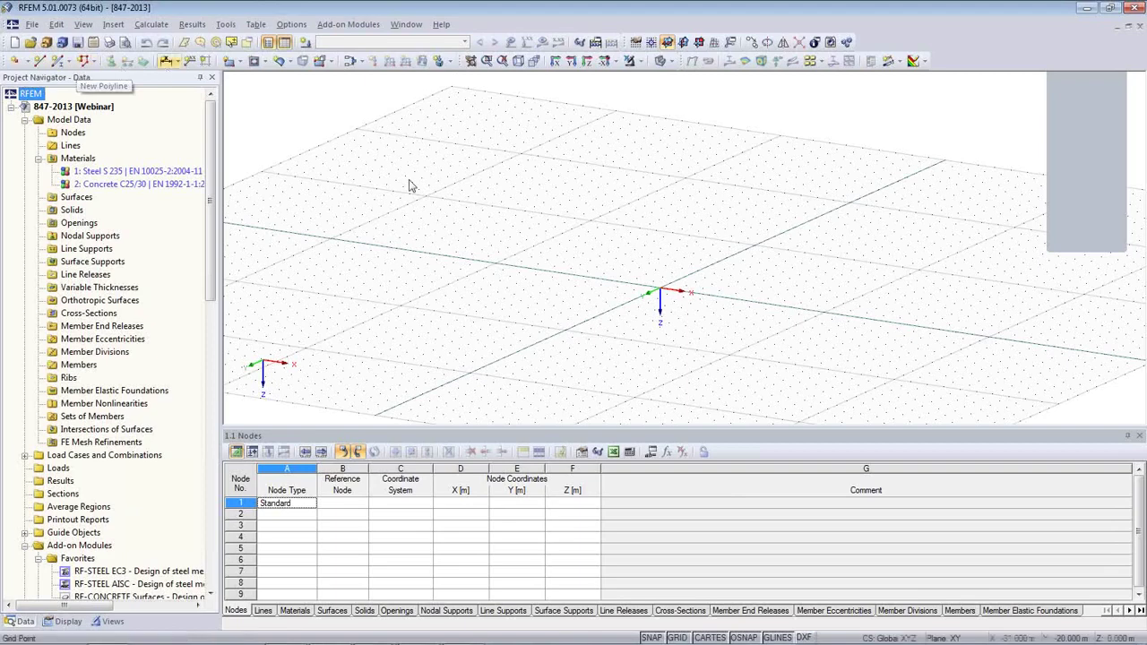
left_click(1139, 436)
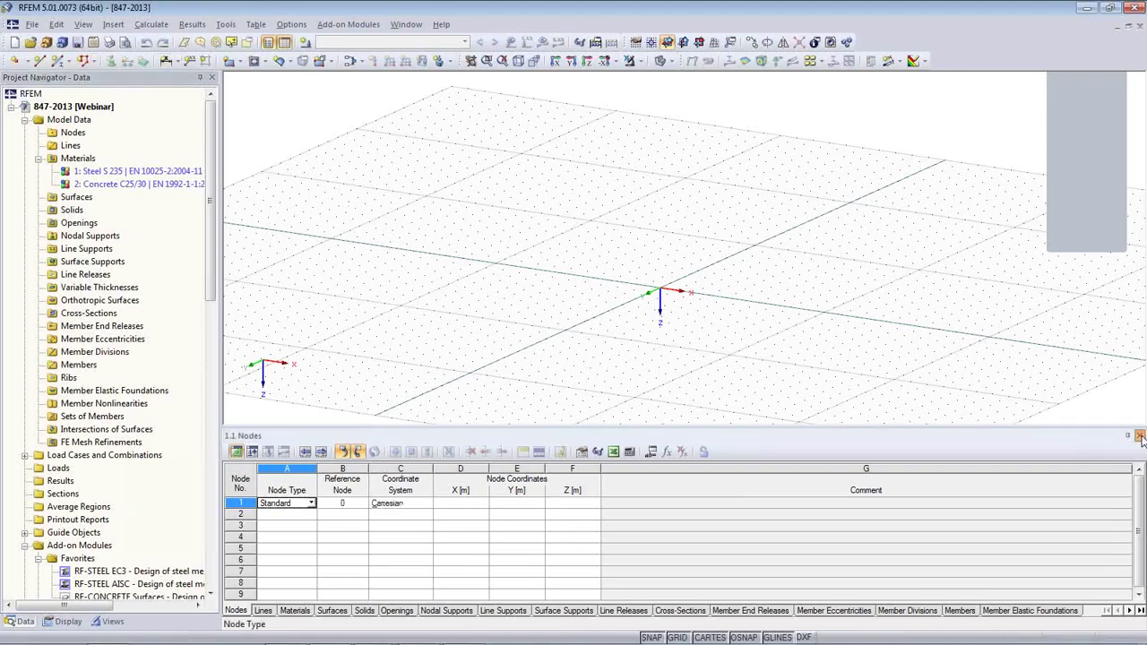
Step: Switch the work plane to XZ
middle_click_drag(665, 389, 605, 445)
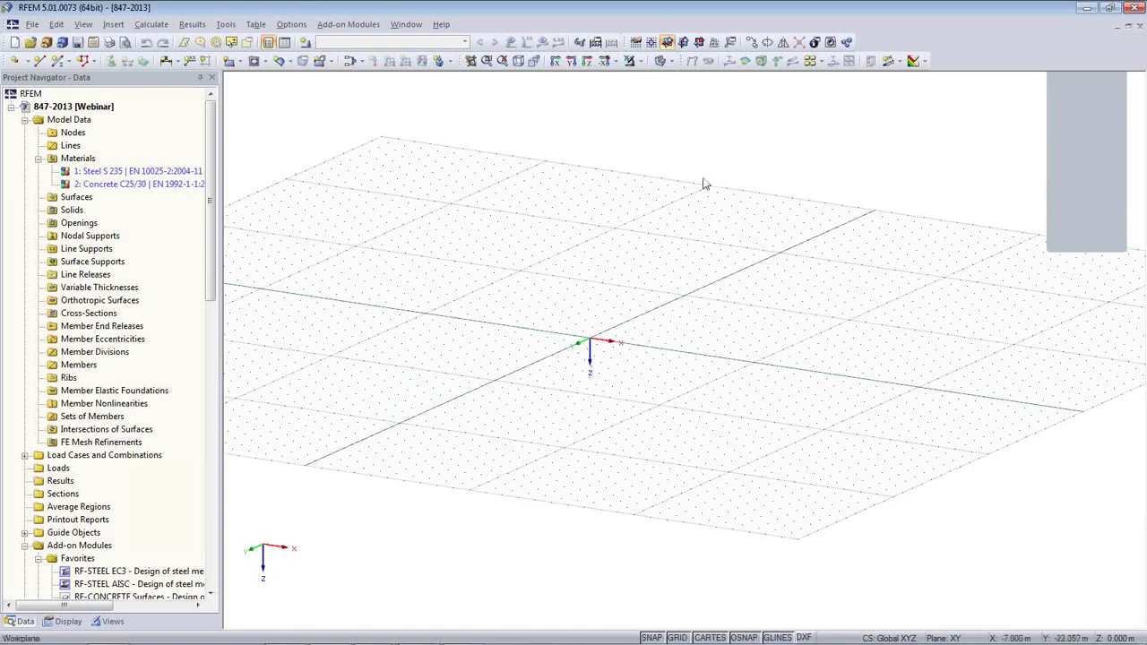
left_click(699, 44)
middle_click_drag(657, 395, 537, 463)
scroll(538, 463, "down", 3)
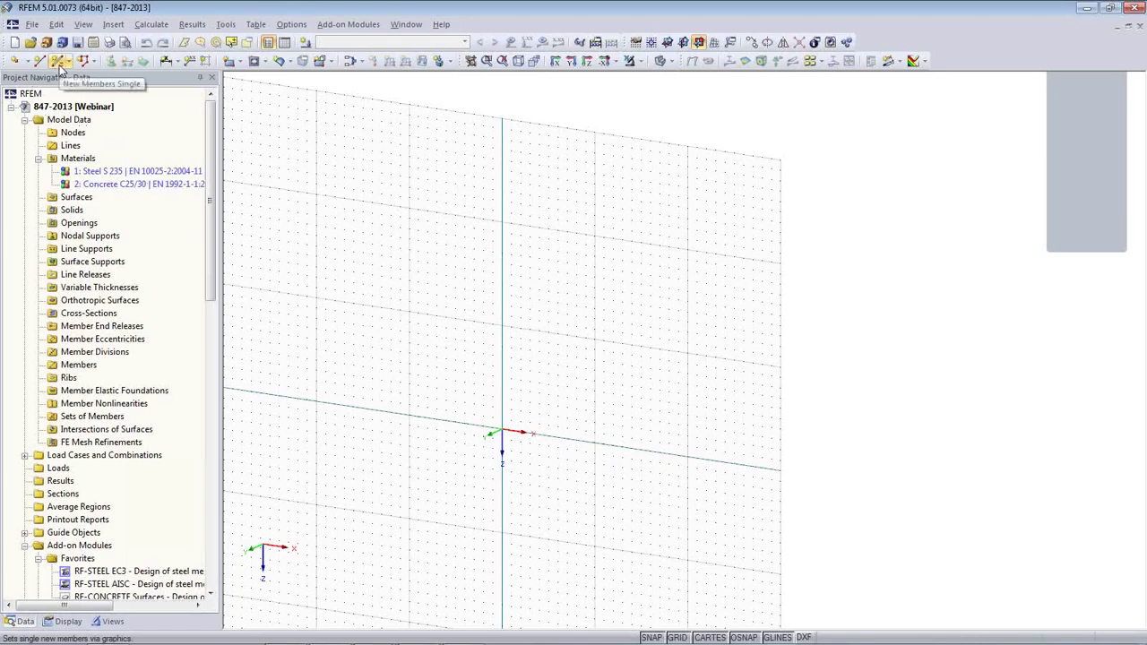
Step: Start a new single beam member and choose the rolled I-section HEA 360 for its new cross-section
left_click(59, 62)
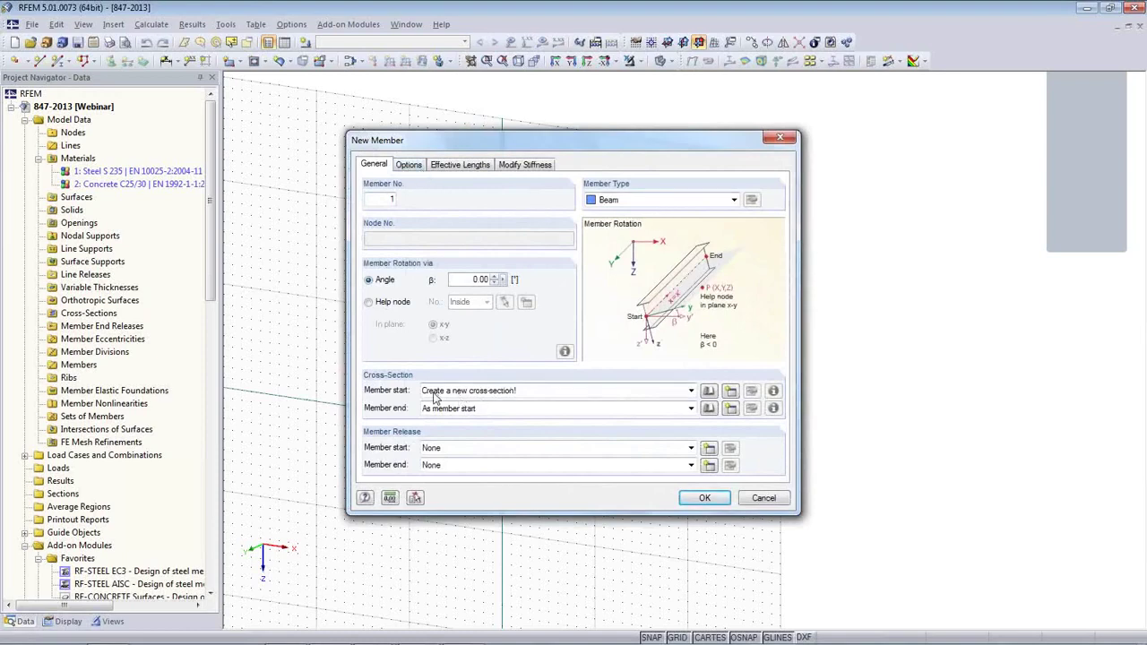
left_click(731, 391)
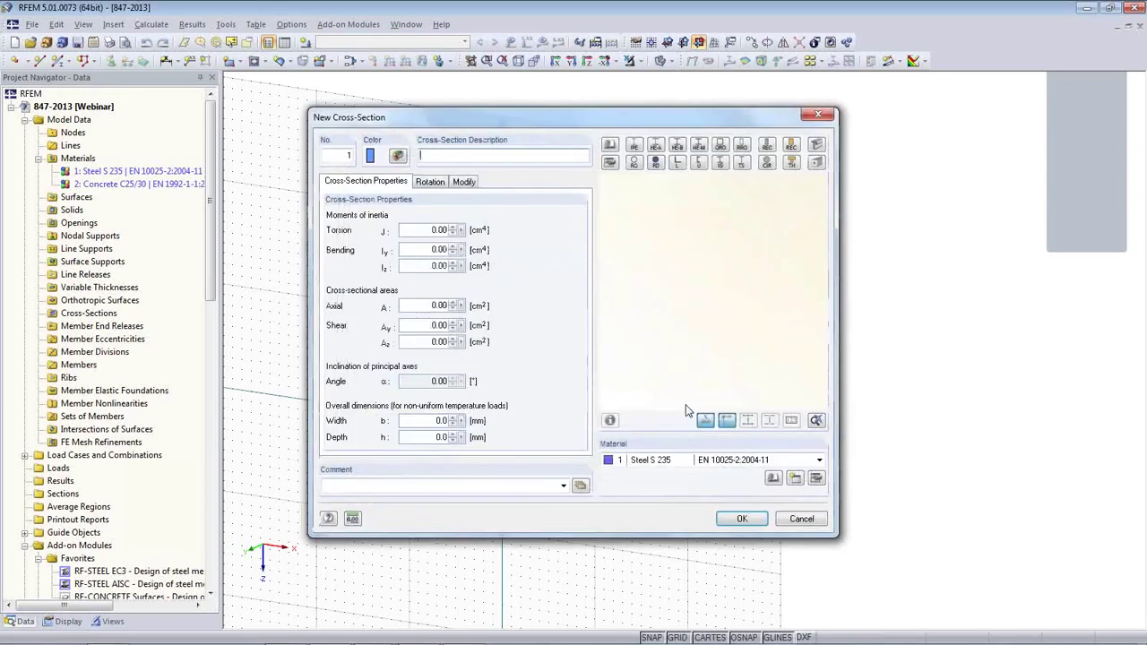
left_click(657, 148)
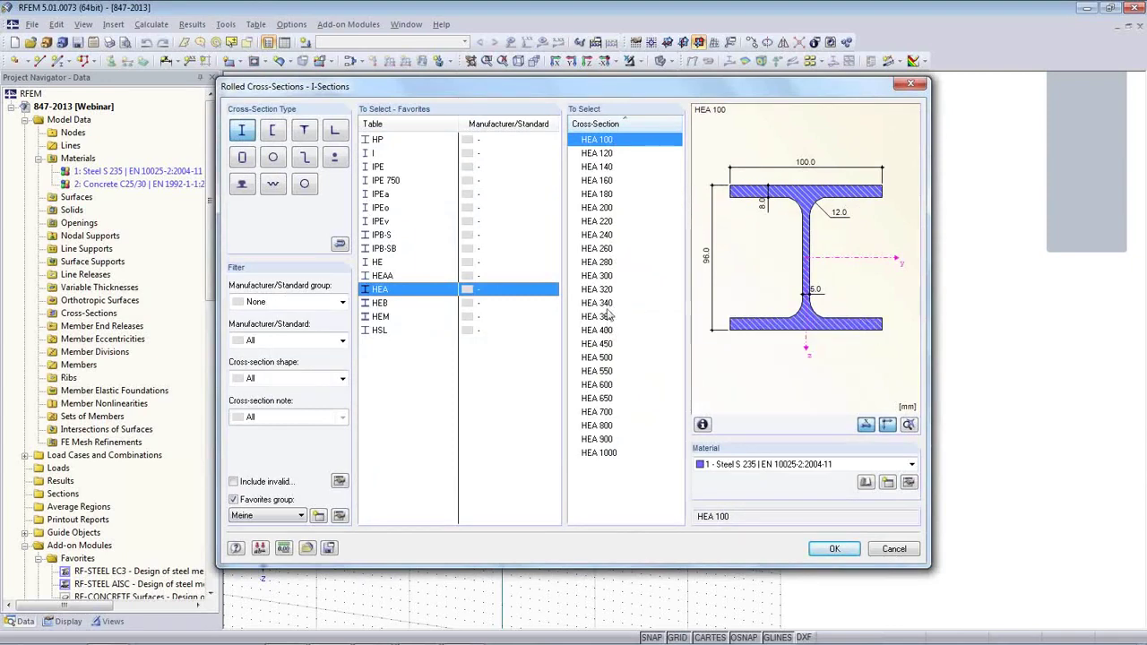
left_click(606, 318)
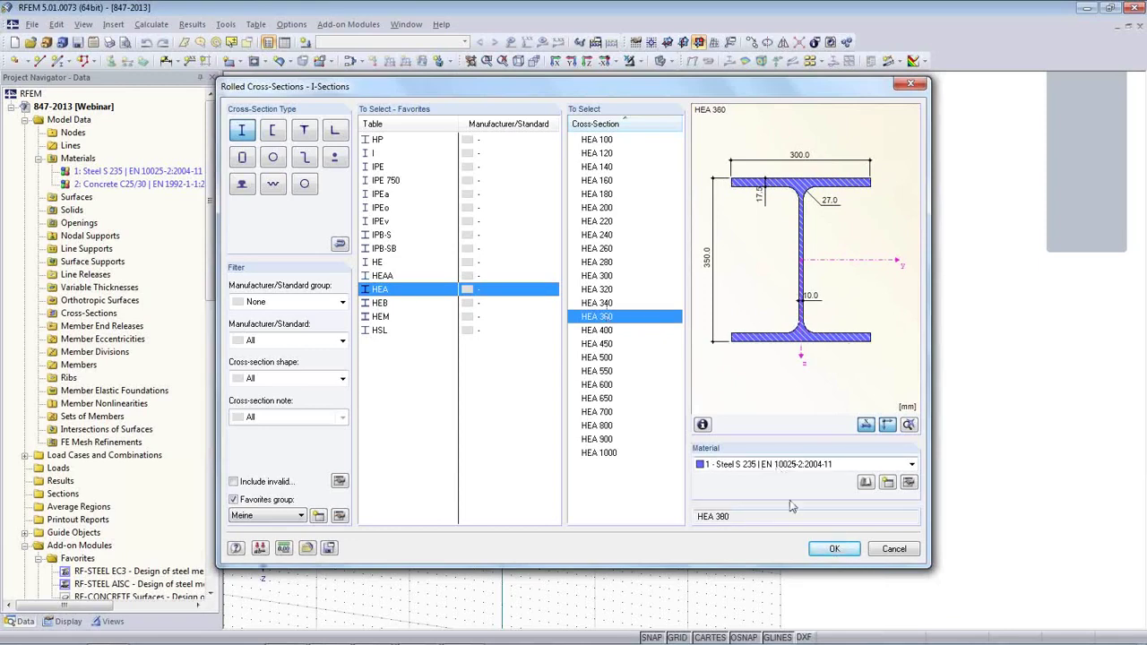
Step: Examine the steel grades and material categories in the material library and leave it without changing the material
left_click(865, 481)
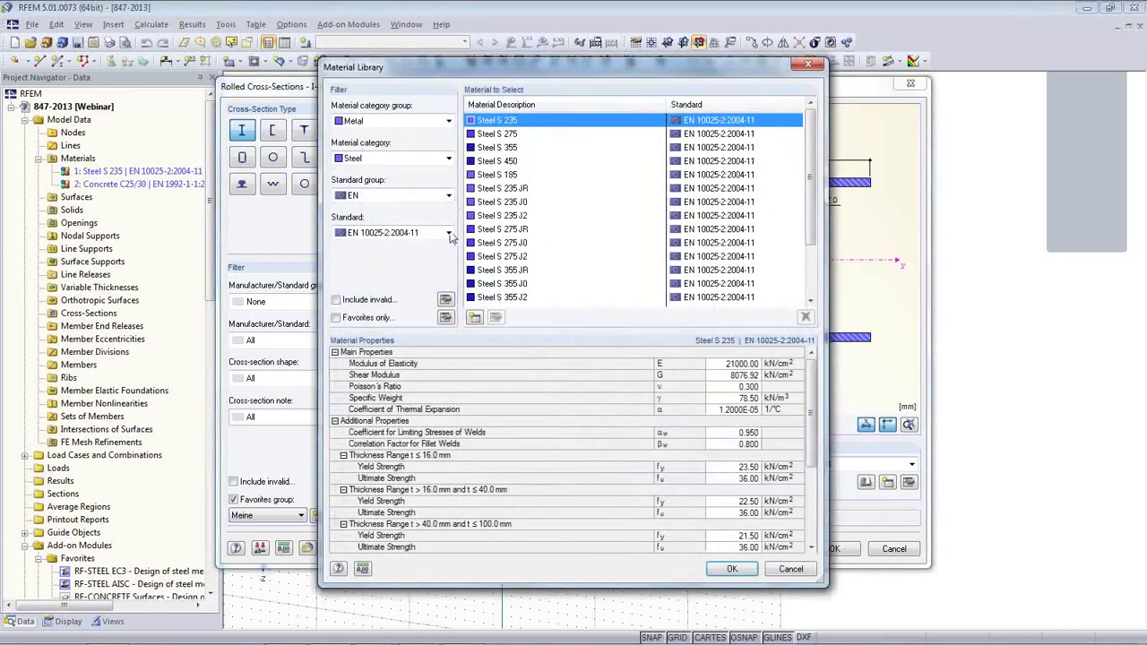
left_click(448, 158)
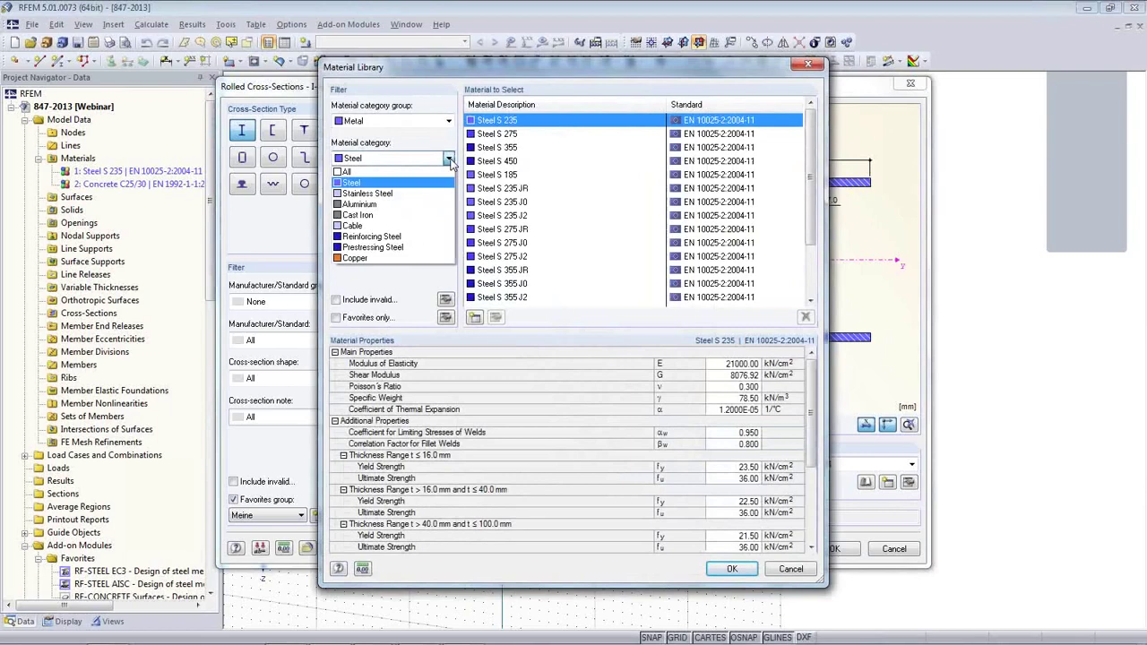
left_click(811, 576)
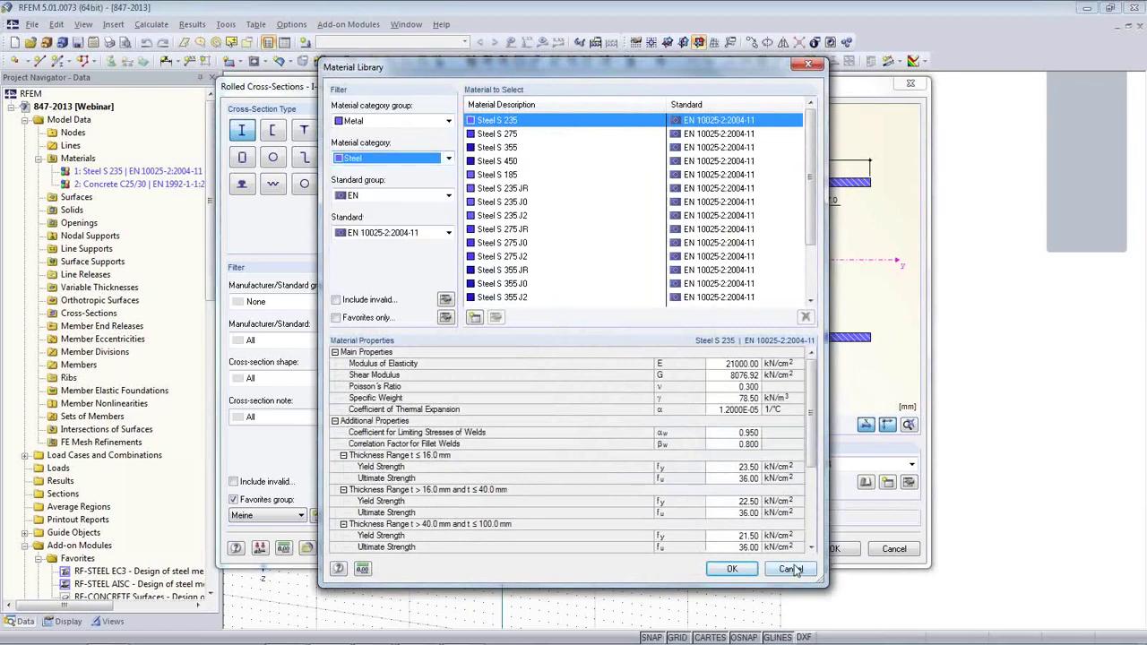
left_click(791, 571)
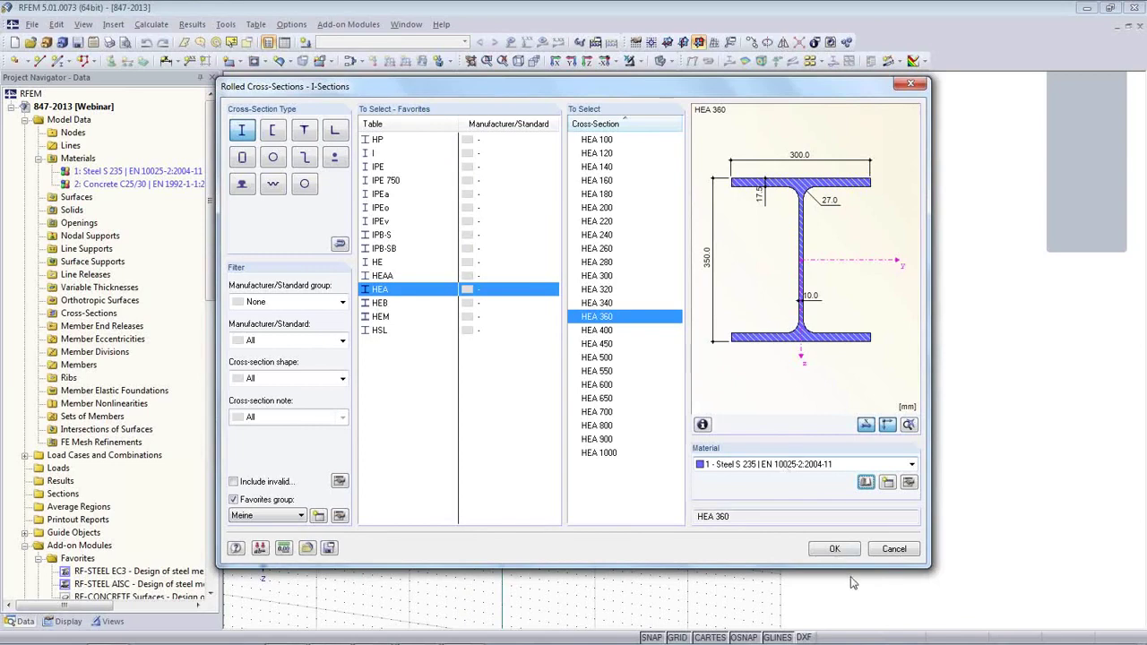
Step: Accept HEA 360 in Steel S 235 as the start cross-section and confirm the beam member settings
left_click(835, 550)
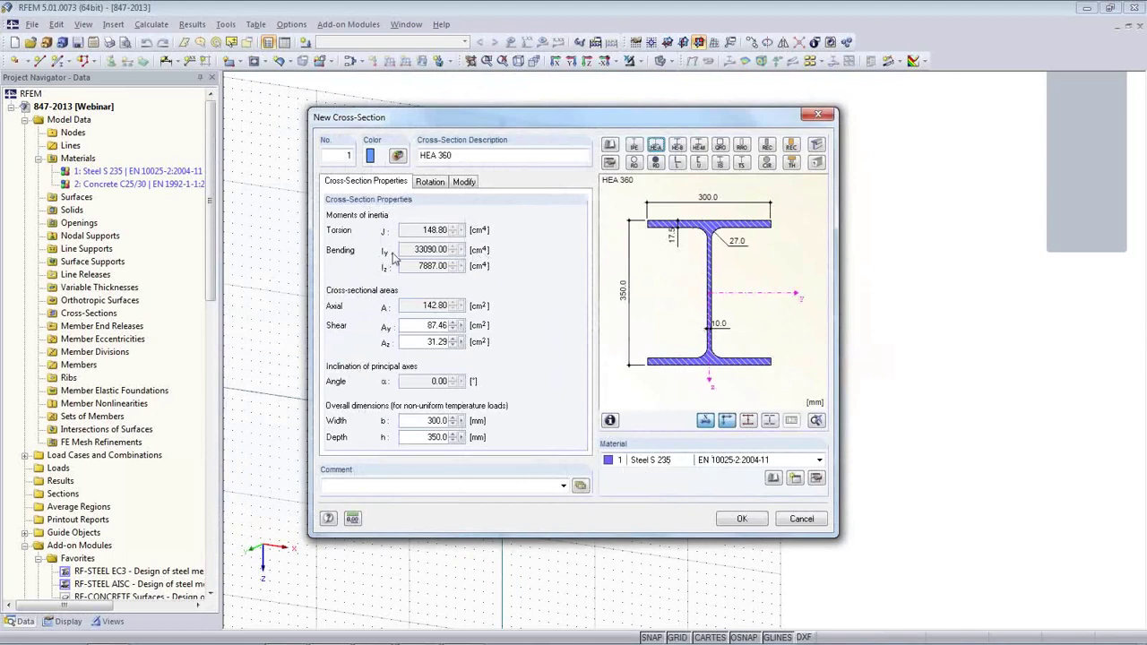
left_click(730, 520)
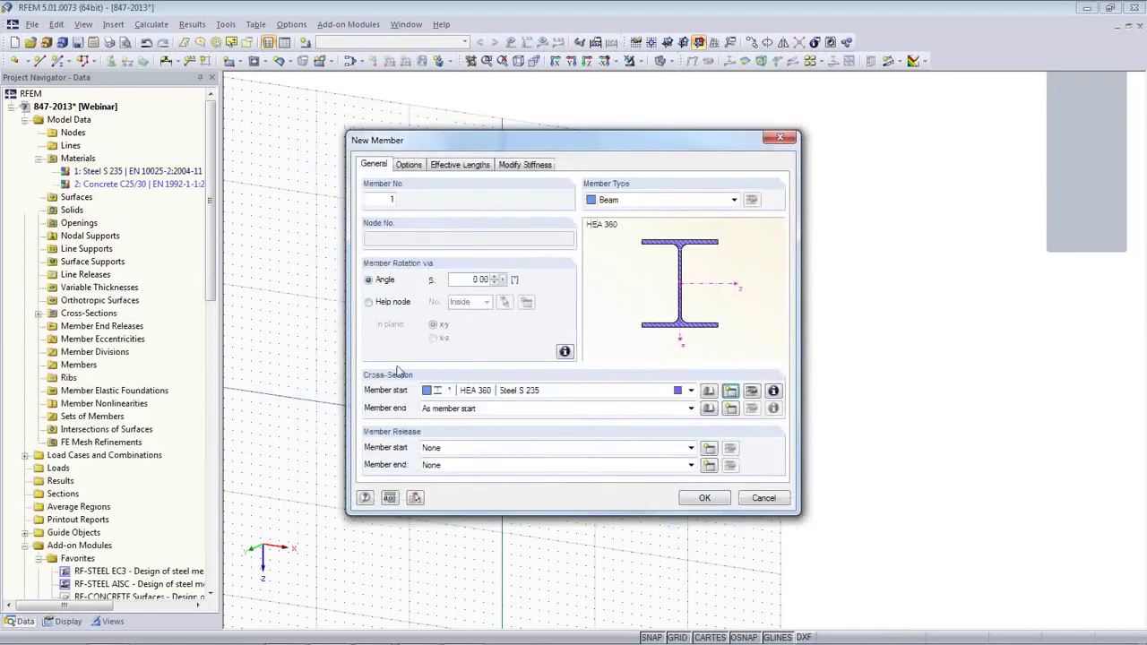
left_click(704, 497)
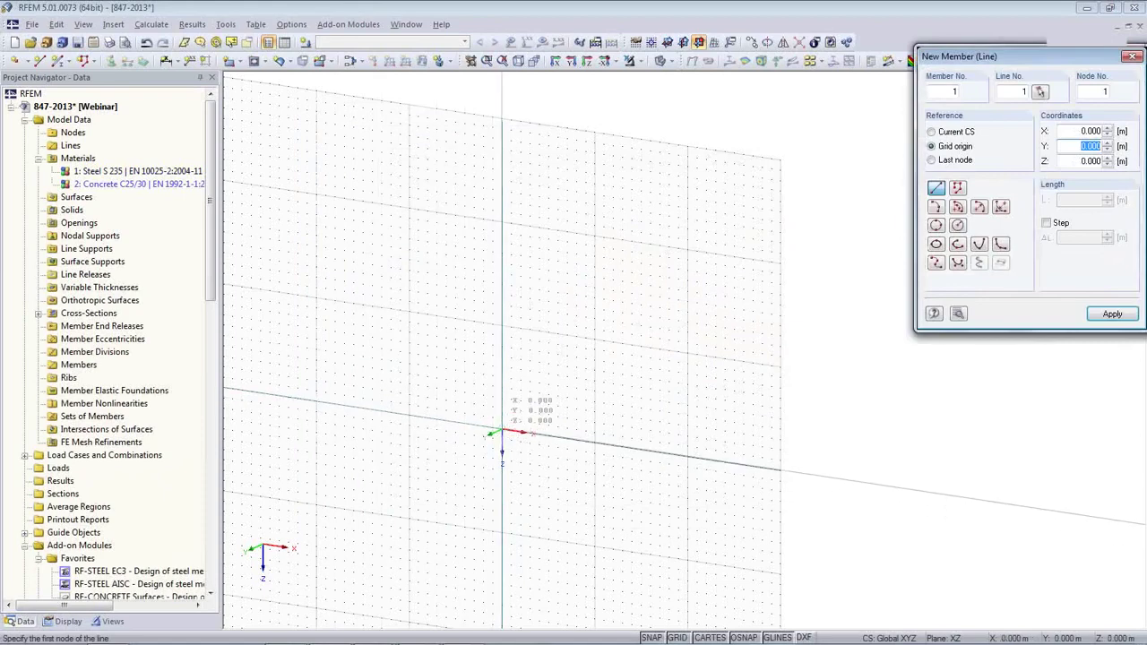
Step: Draw a 6 m high vertical column from the grid origin up to Z -6.000 m
left_click(502, 433)
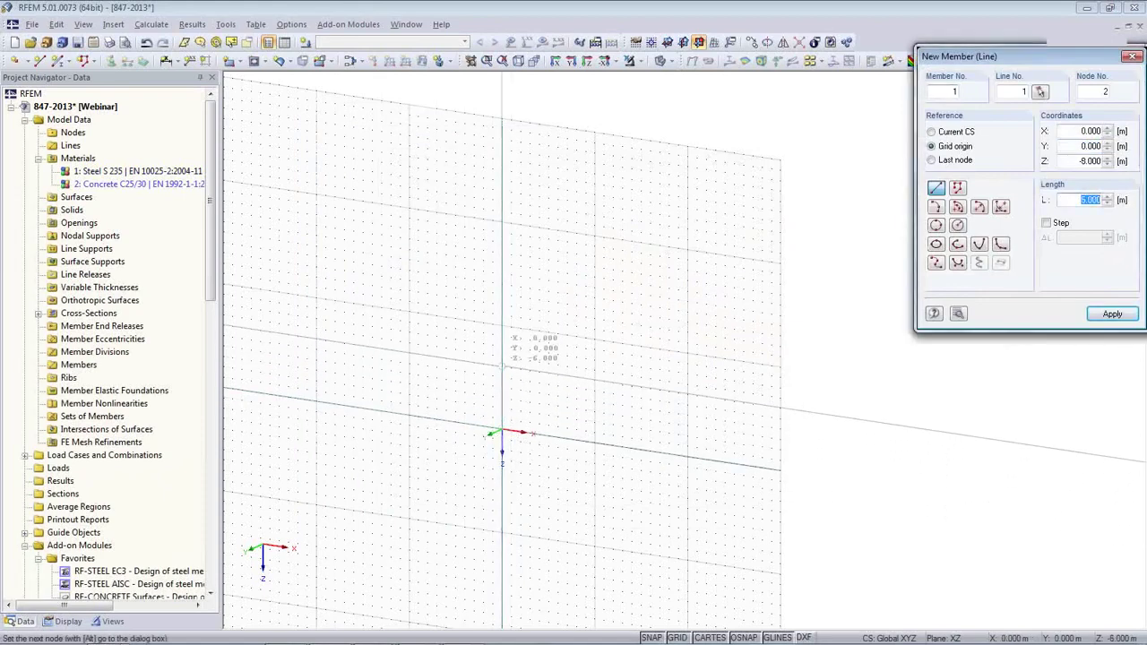
left_click(502, 377)
scroll(515, 417, "up", 3)
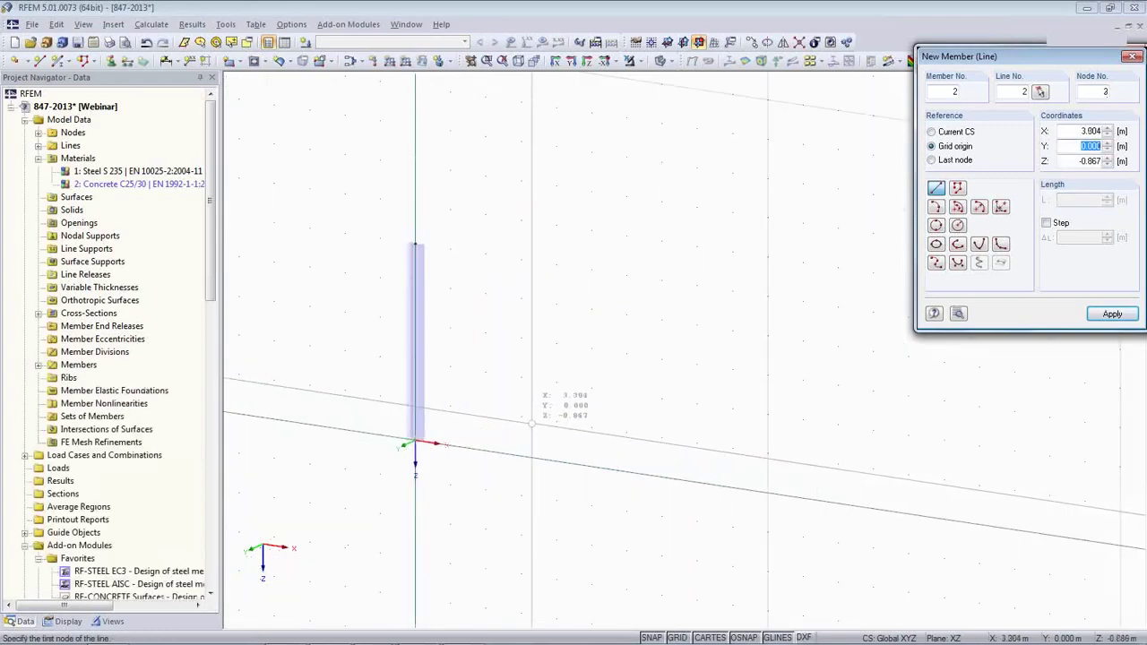
Step: Draw a second vertical HEA 360 column from X 20.000 m on the base line up to Z -5.000 m
scroll(551, 418, "down", 3)
middle_click_drag(612, 435, 436, 397)
scroll(436, 398, "down", 2)
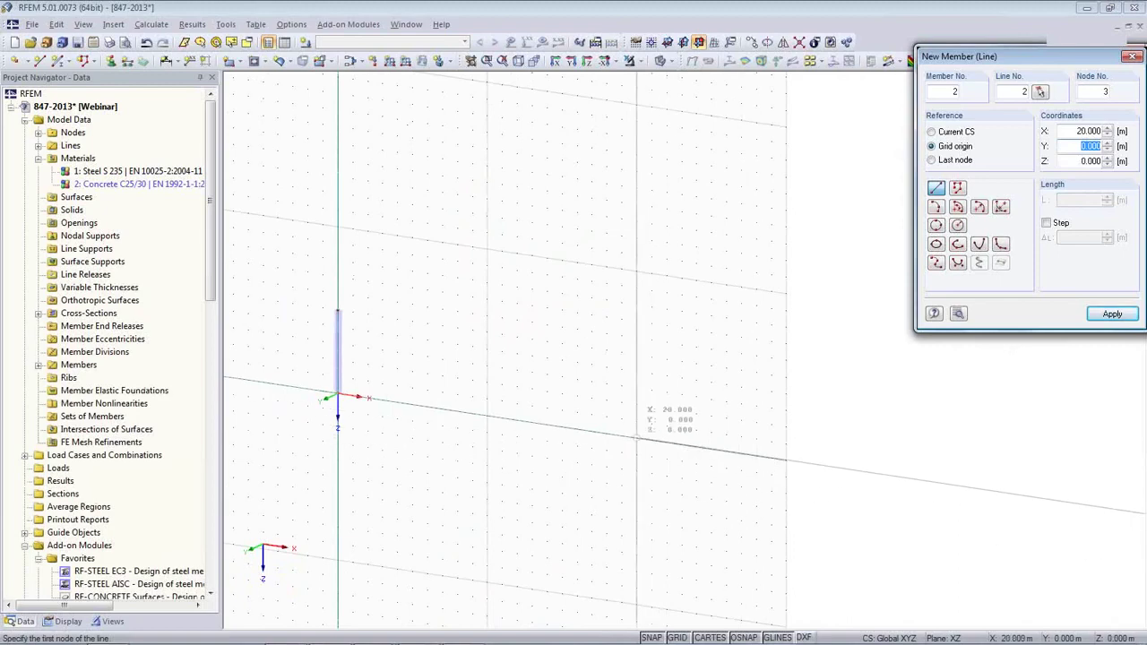
left_click(636, 437)
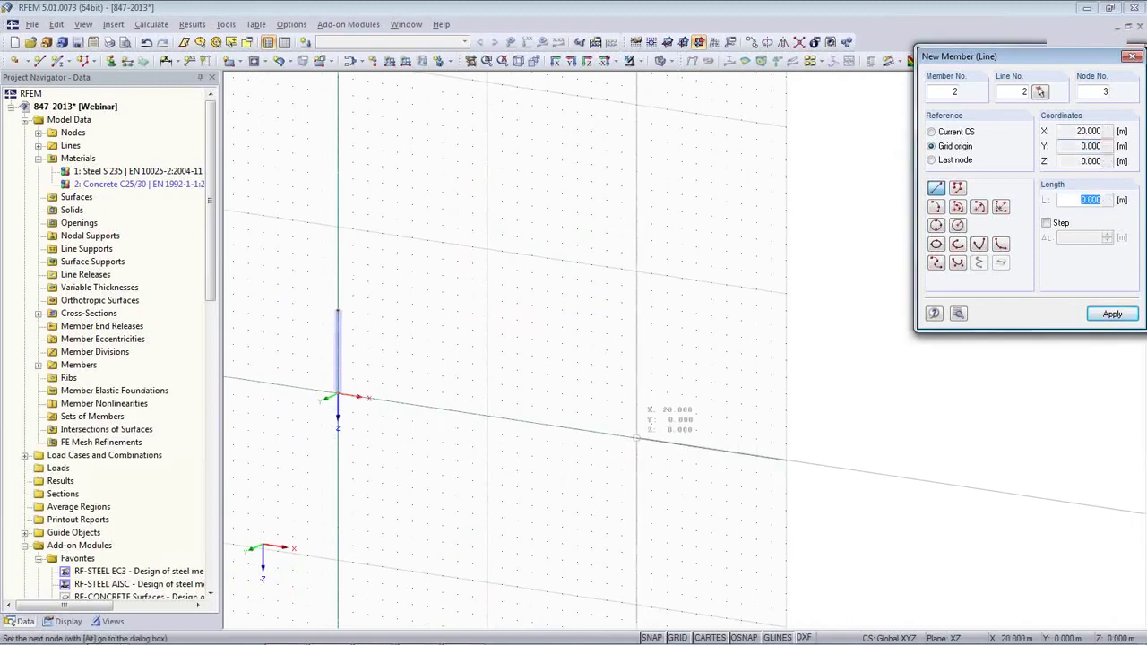
left_click(636, 355)
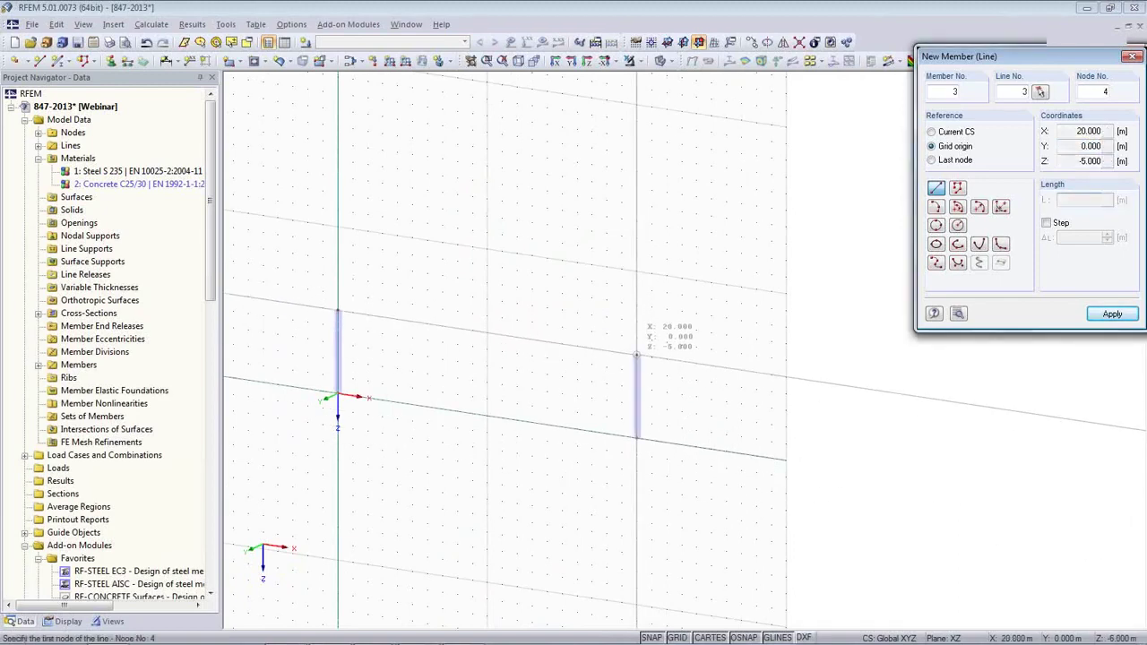
key("Escape")
Step: Check the coordinates of the top node of the column at the origin and leave them unchanged
middle_click_drag(438, 386, 509, 388, "ctrl")
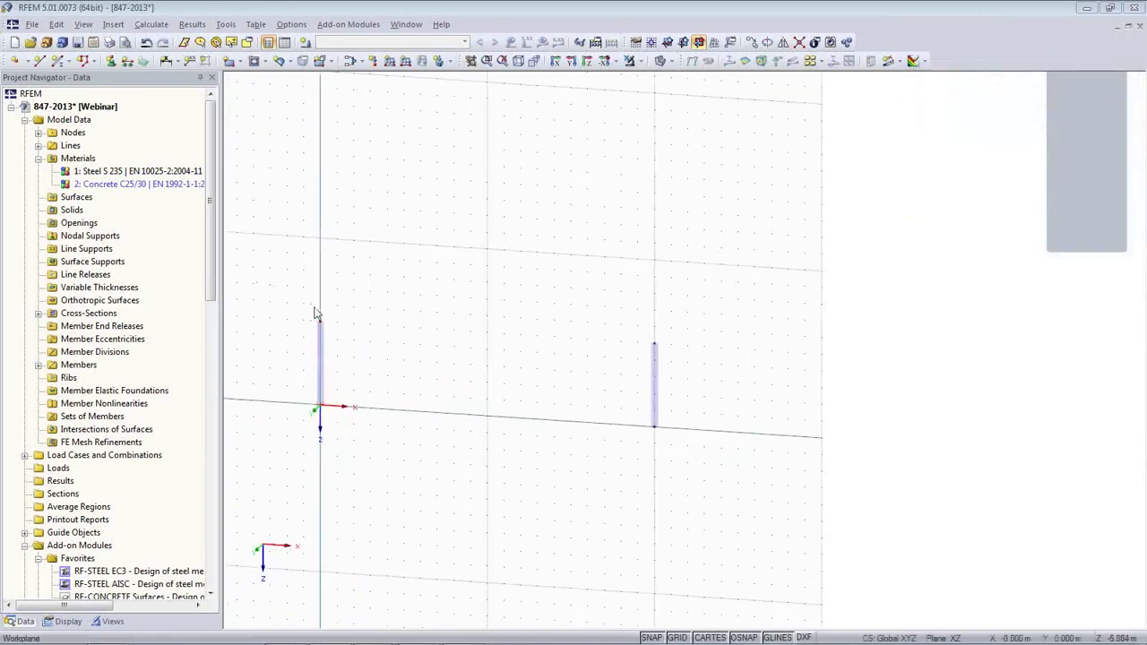
scroll(345, 351, "up", 2)
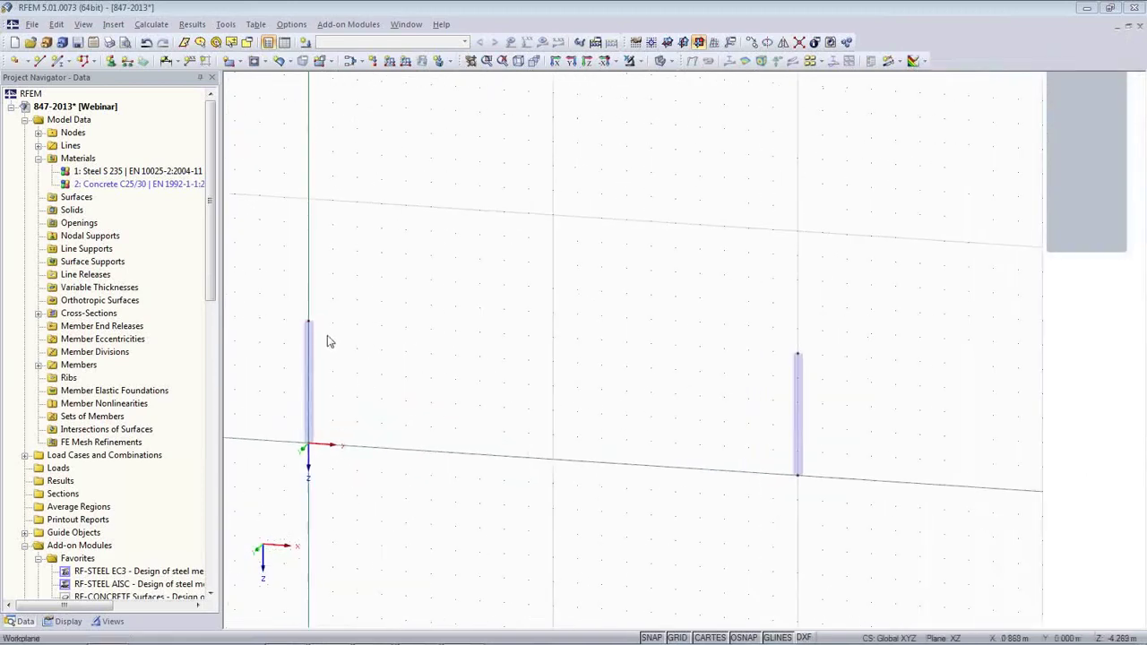
double_click(308, 325)
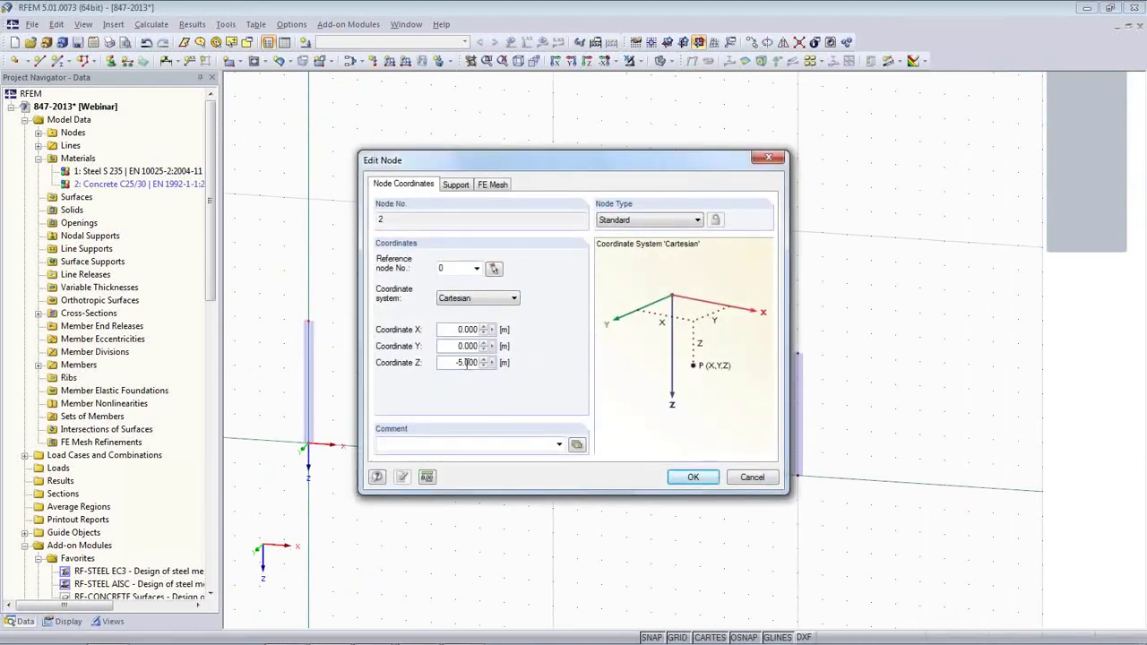
left_click(751, 477)
middle_click_drag(690, 404, 648, 393, "ctrl")
scroll(642, 390, "down", 2)
scroll(642, 389, "up", 1)
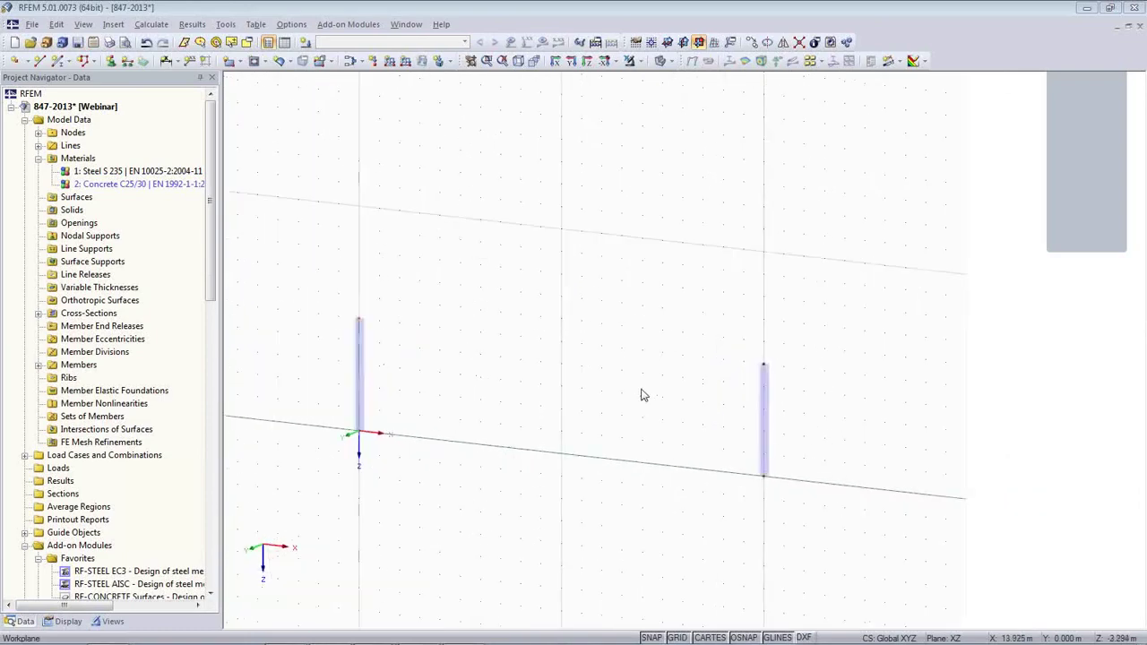
scroll(642, 390, "down", 2)
scroll(641, 390, "up", 4)
scroll(641, 390, "down", 6)
scroll(641, 390, "up", 4)
scroll(641, 390, "down", 4)
scroll(641, 390, "up", 5)
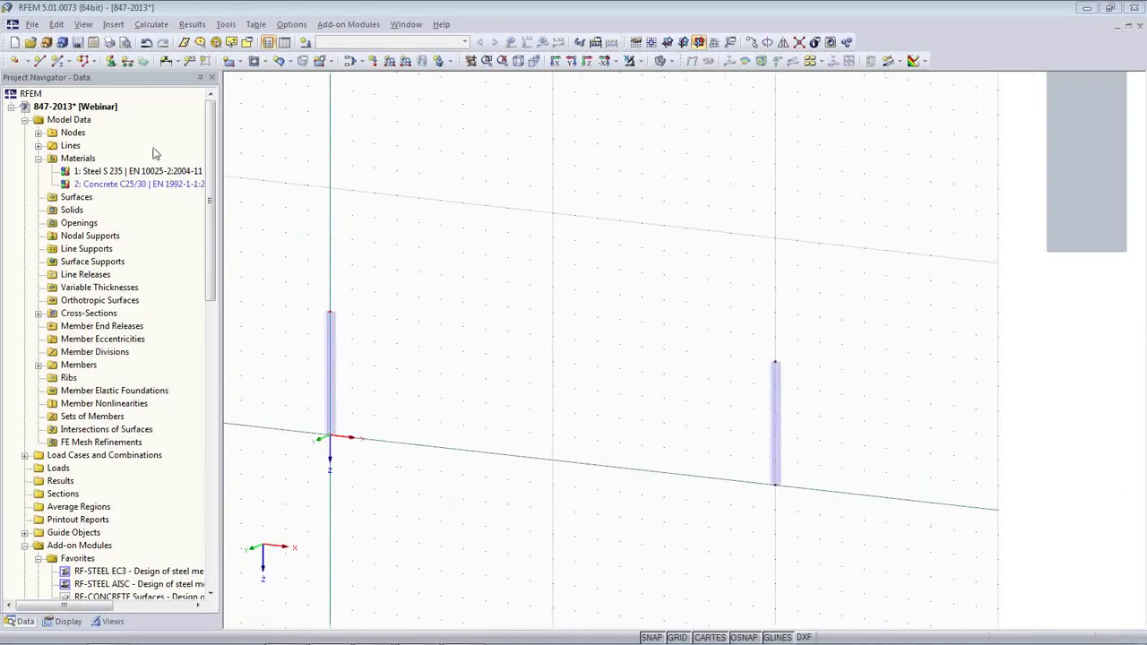
Step: Start a new beam member with a new rolled IPE 450 cross-section in Steel S 235
left_click(57, 60)
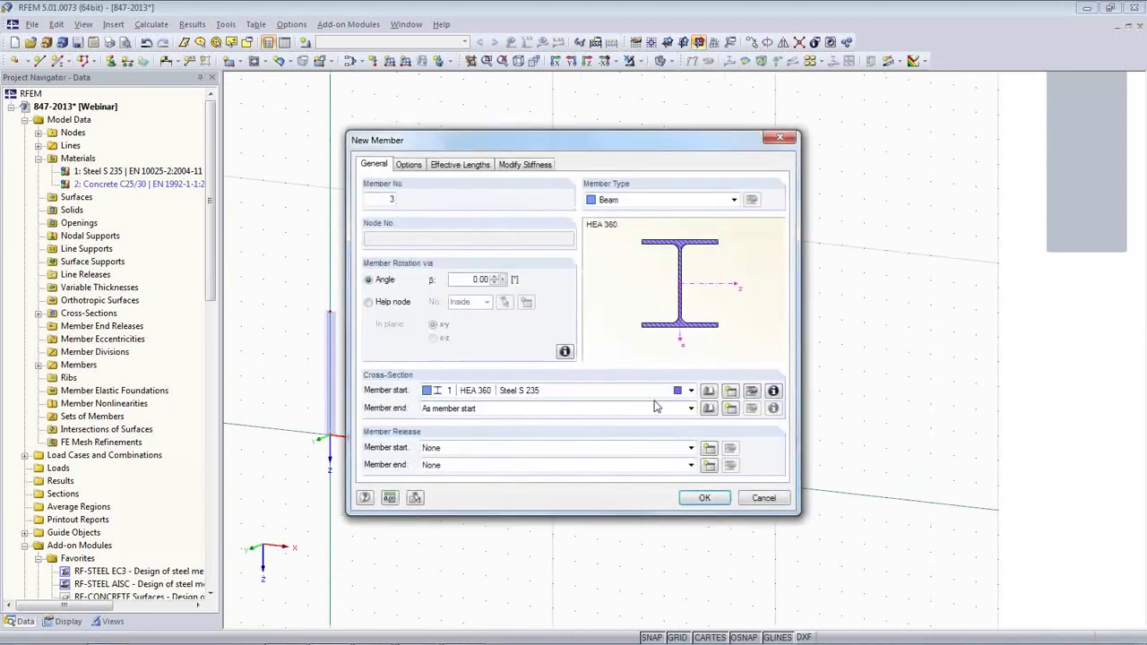
left_click(730, 392)
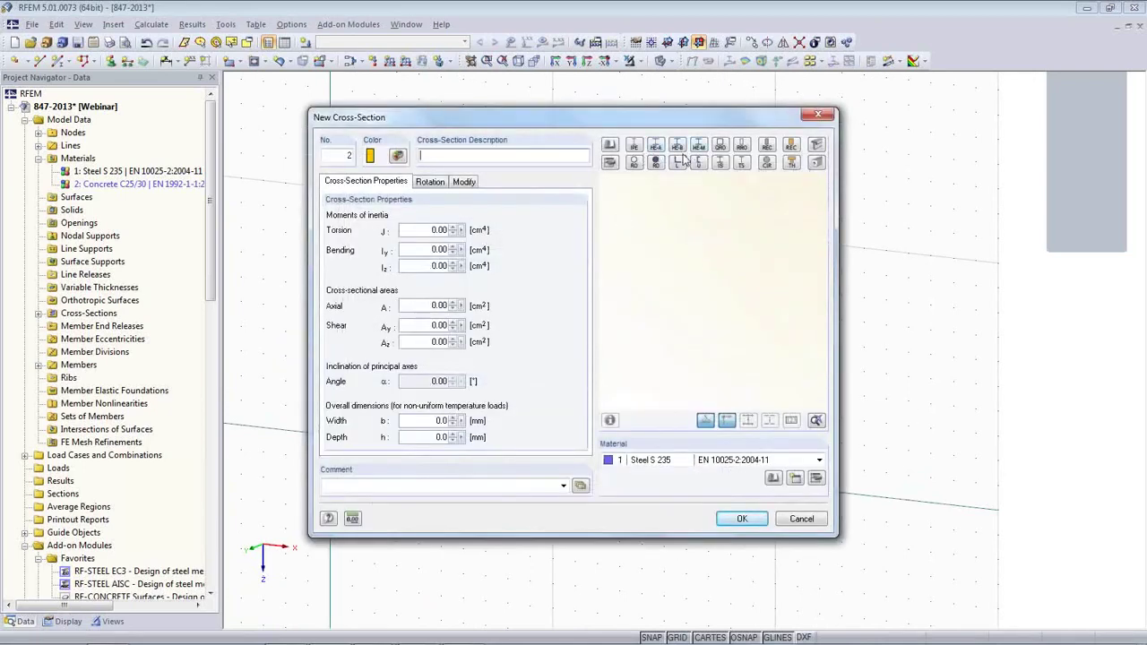
left_click(634, 147)
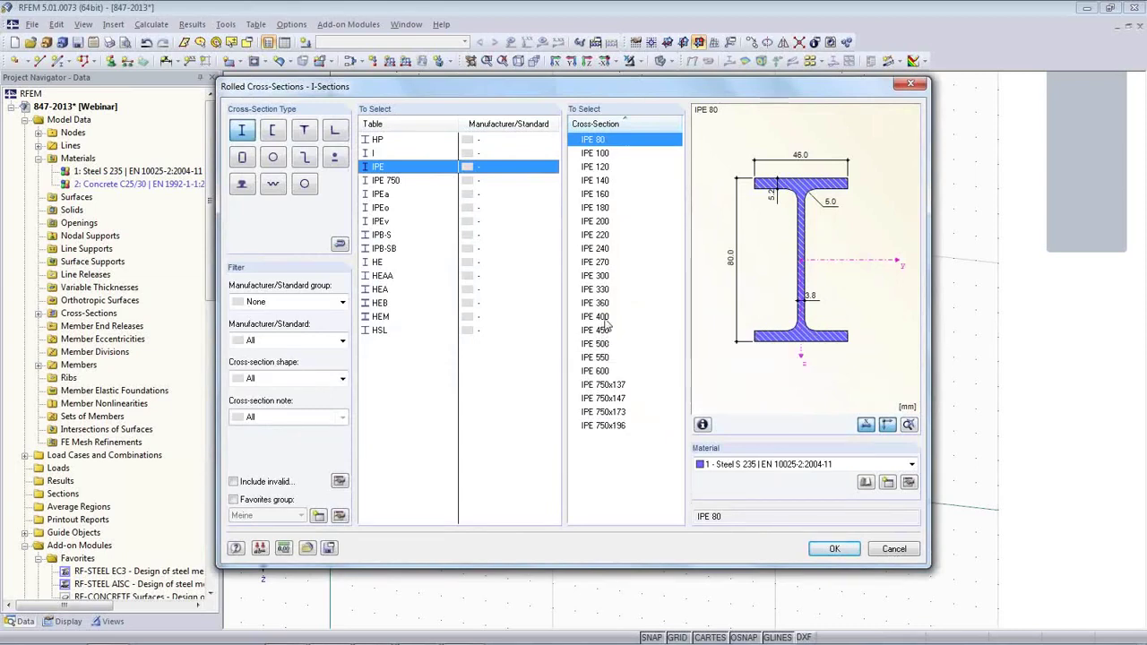
left_click(606, 329)
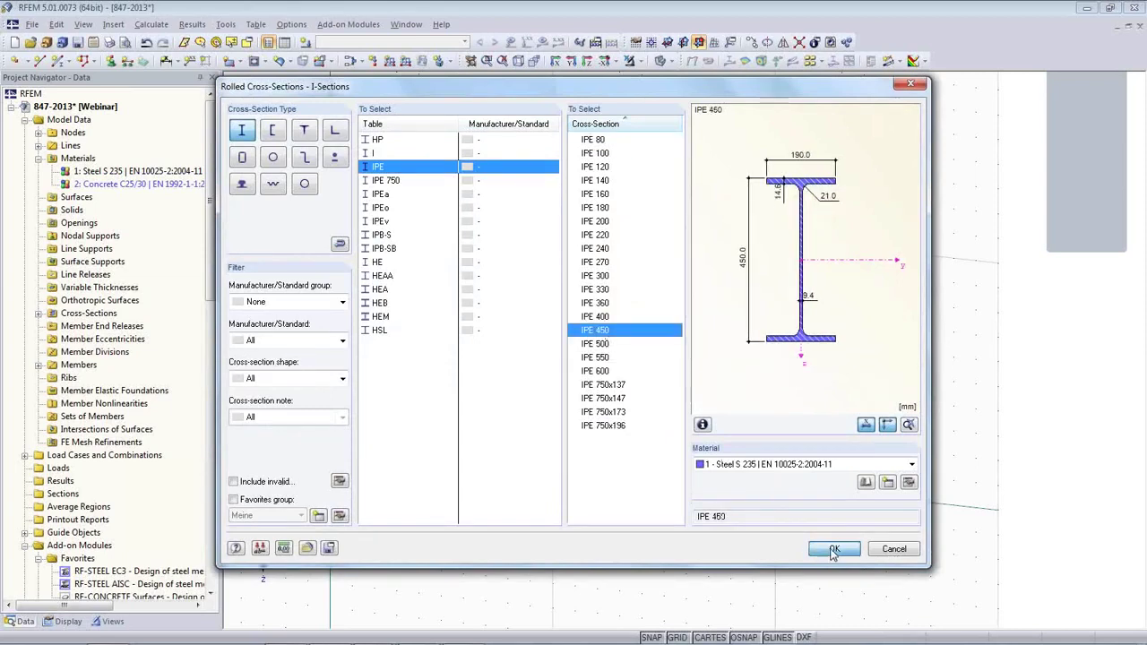
left_click(832, 550)
left_click(740, 520)
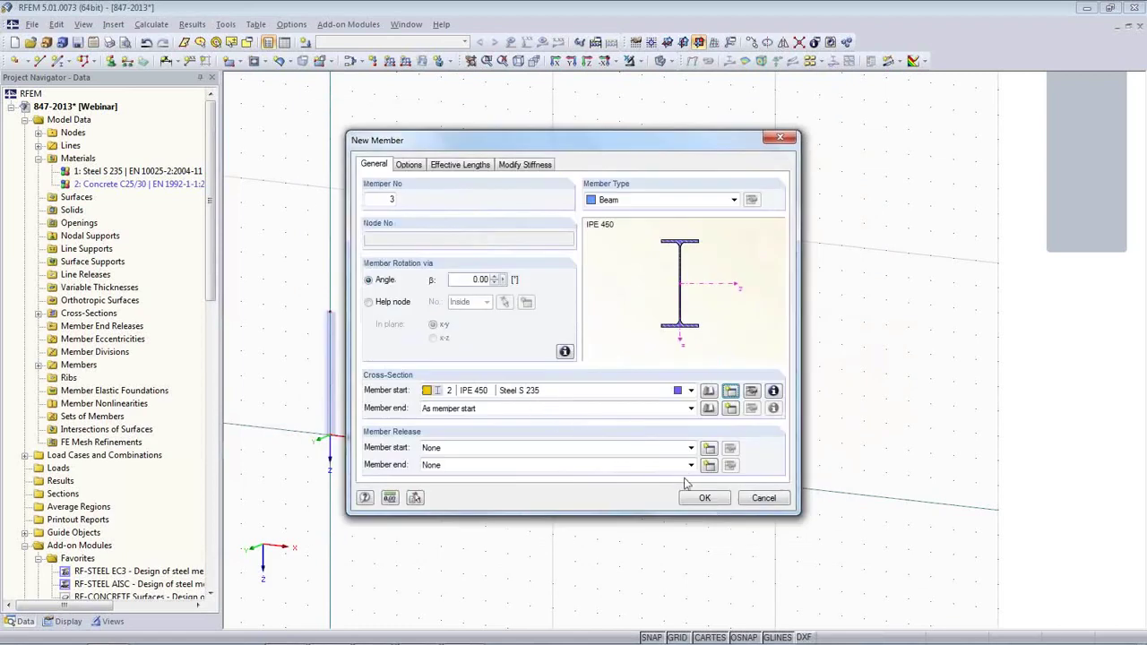
left_click(696, 568)
Step: Draw two rafters, each about 10.05 m long, from the origin column's top through a midspan ridge to the other column's top
left_click(329, 311)
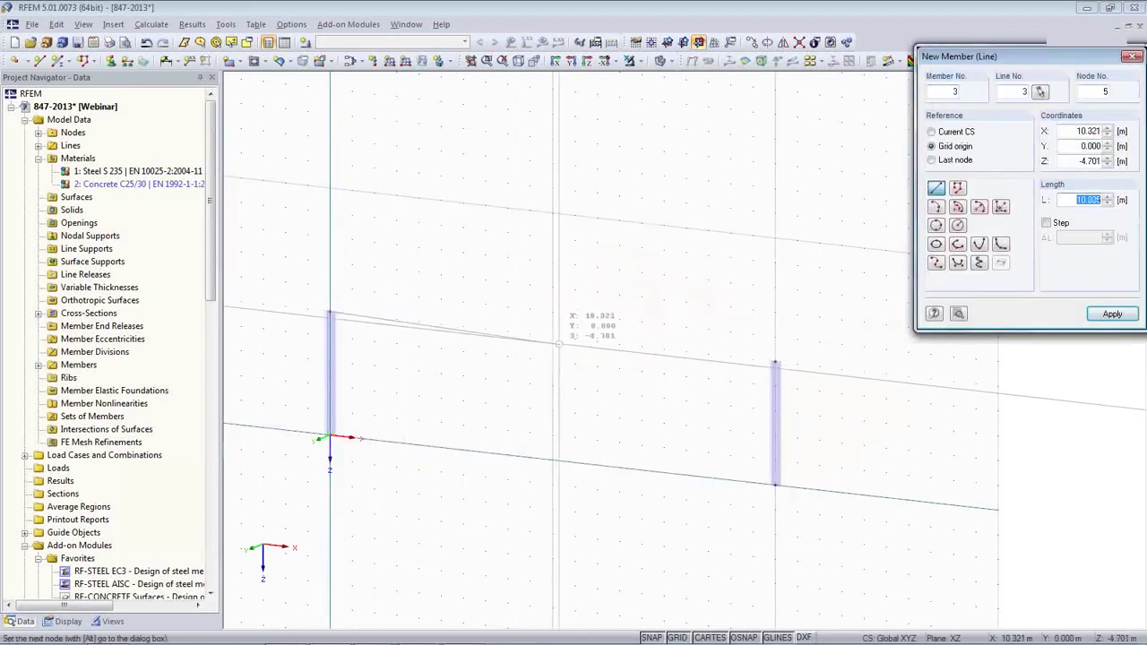
left_click(553, 312)
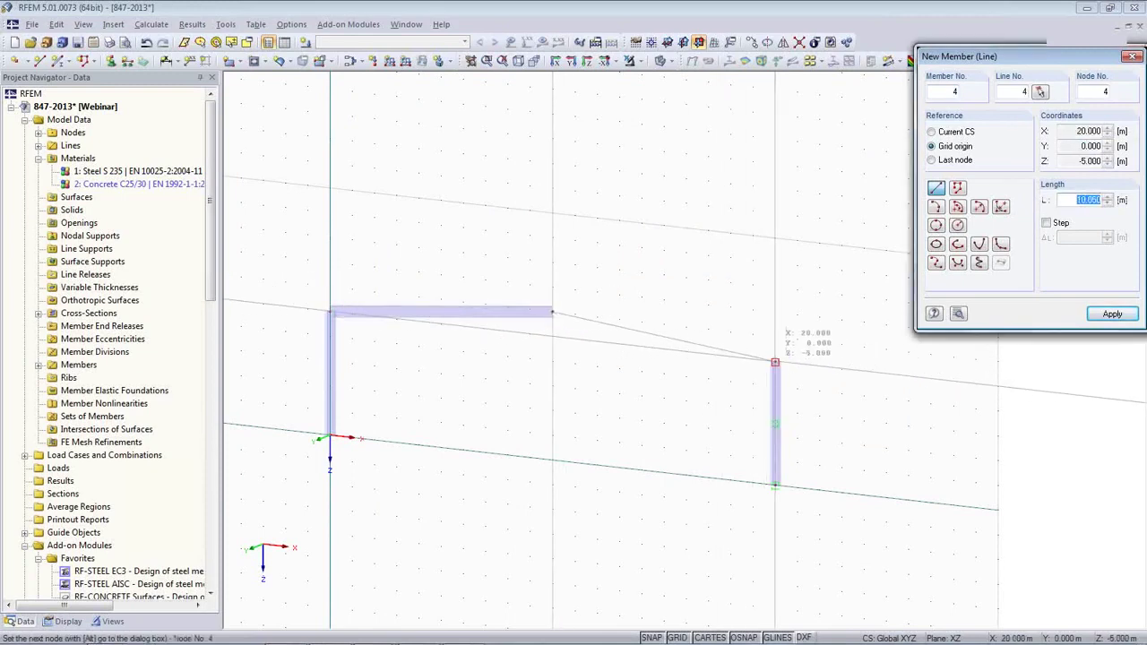
left_click(775, 362)
key("Escape")
Step: Display the numbering to examine the frame's nodes and members, and hide it again
middle_click_drag(571, 459, 594, 390)
right_click(606, 377)
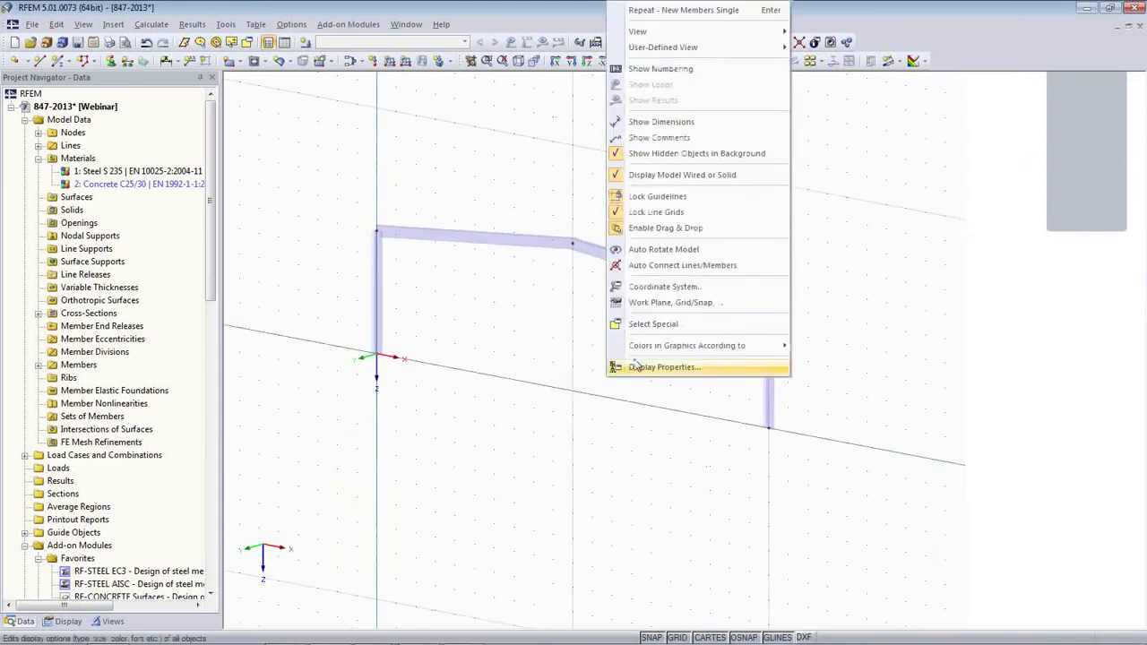
left_click(678, 69)
scroll(789, 399, "up", 1)
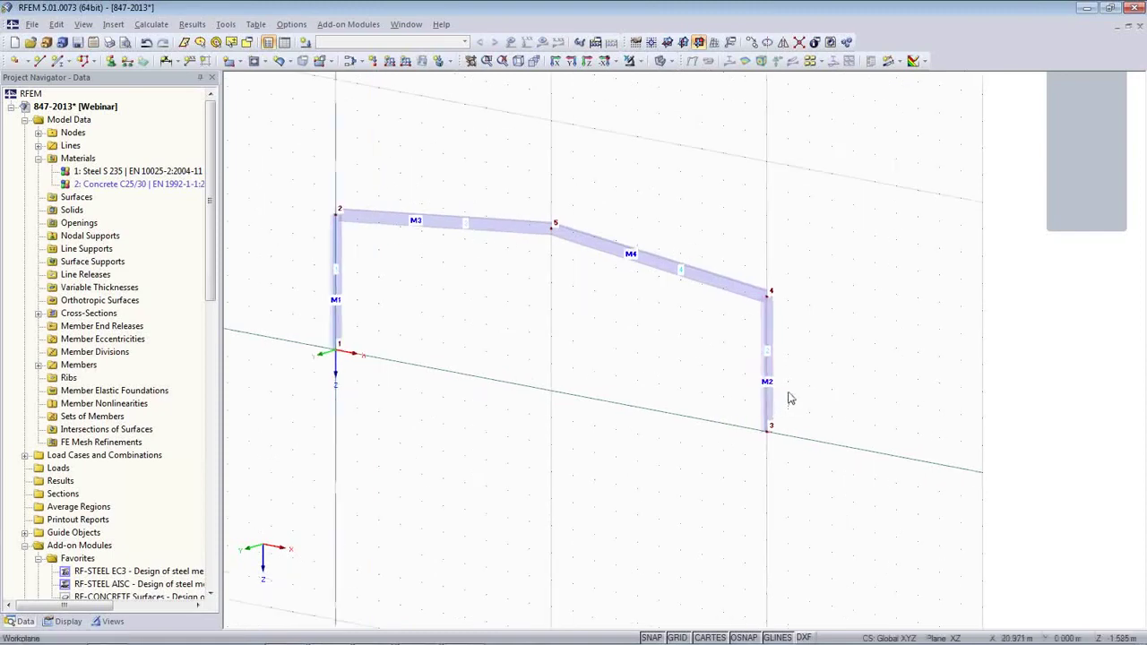
scroll(789, 399, "up", 1)
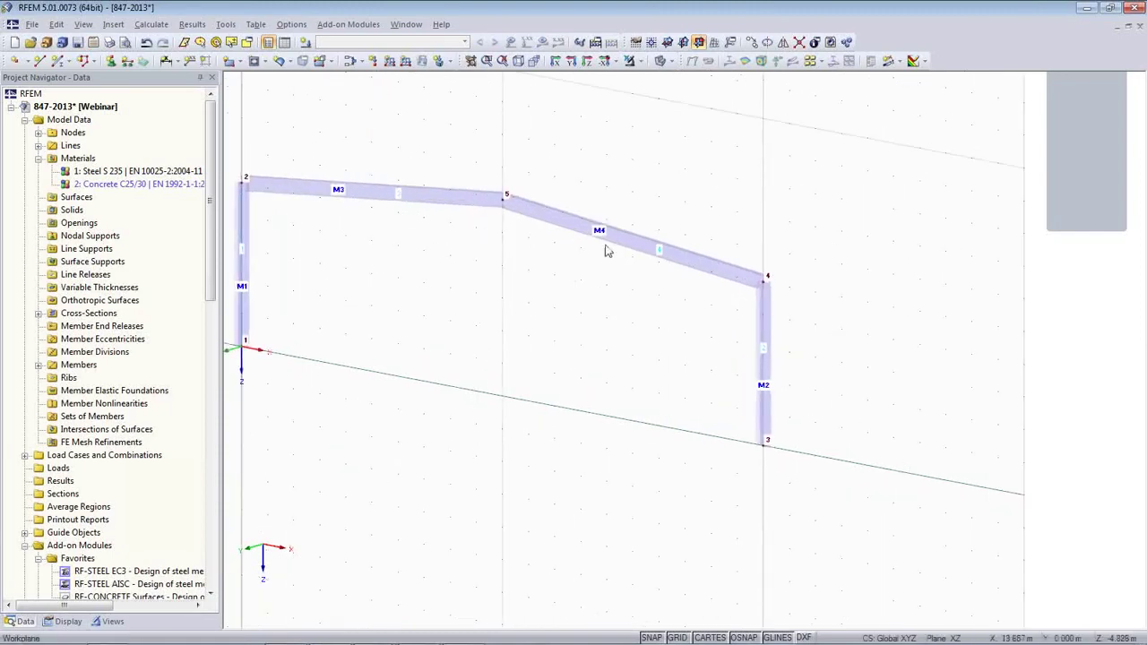
right_click(576, 331)
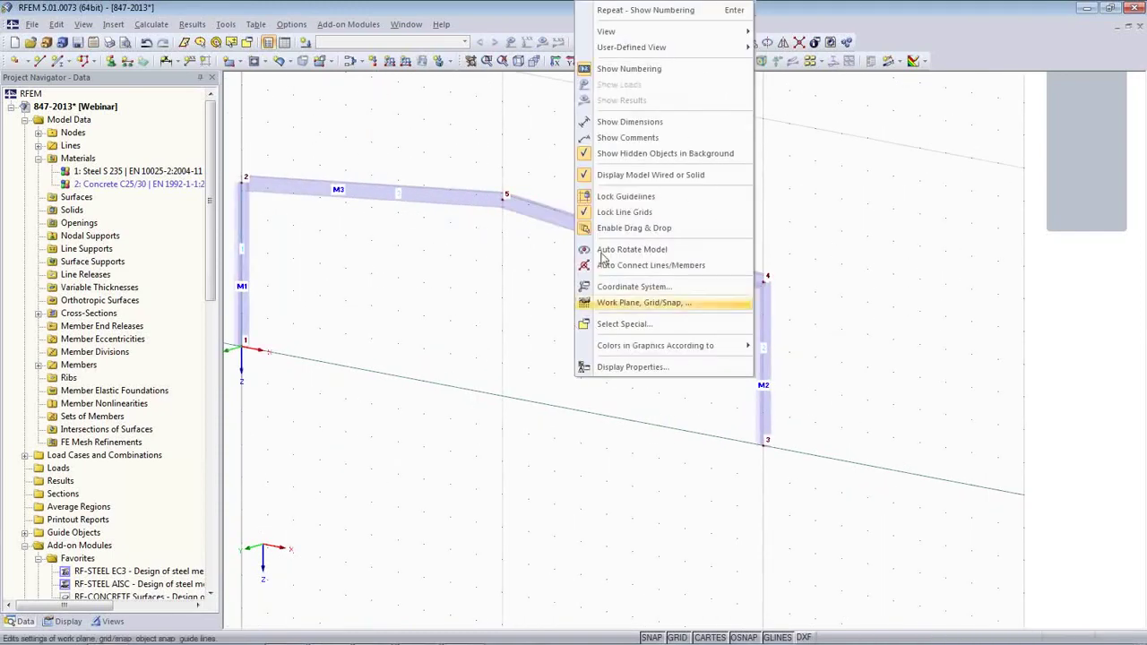
left_click(618, 69)
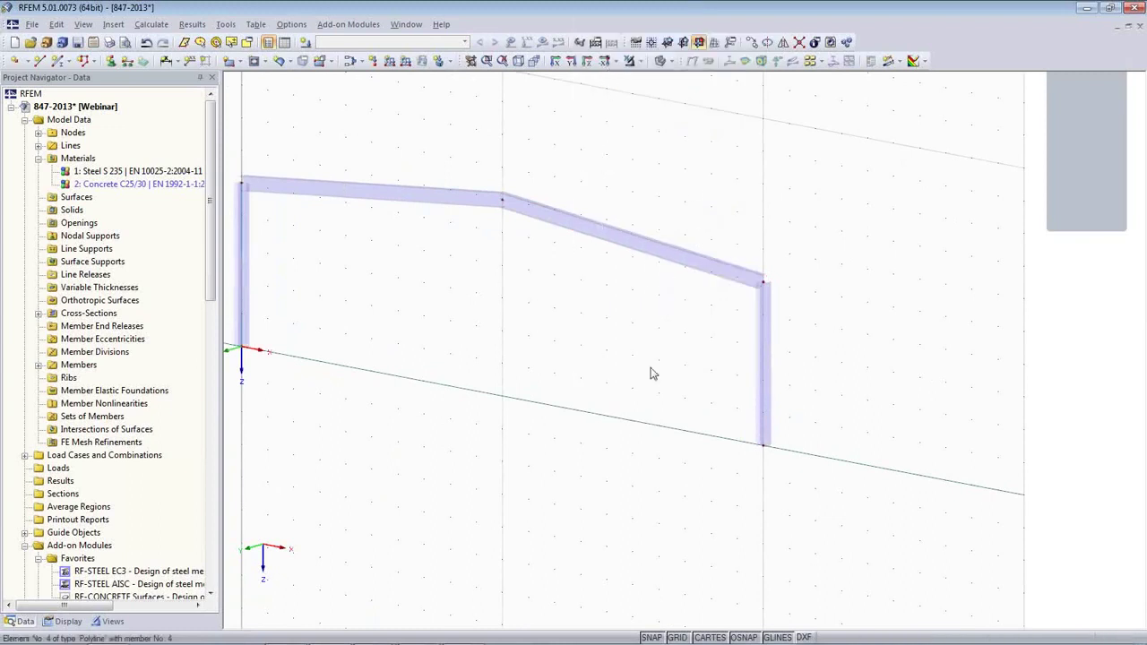
Step: Create a hinged nodal support type and assign it to the base nodes of both columns
scroll(571, 454, "down", 1)
middle_click_drag(545, 443, 626, 446)
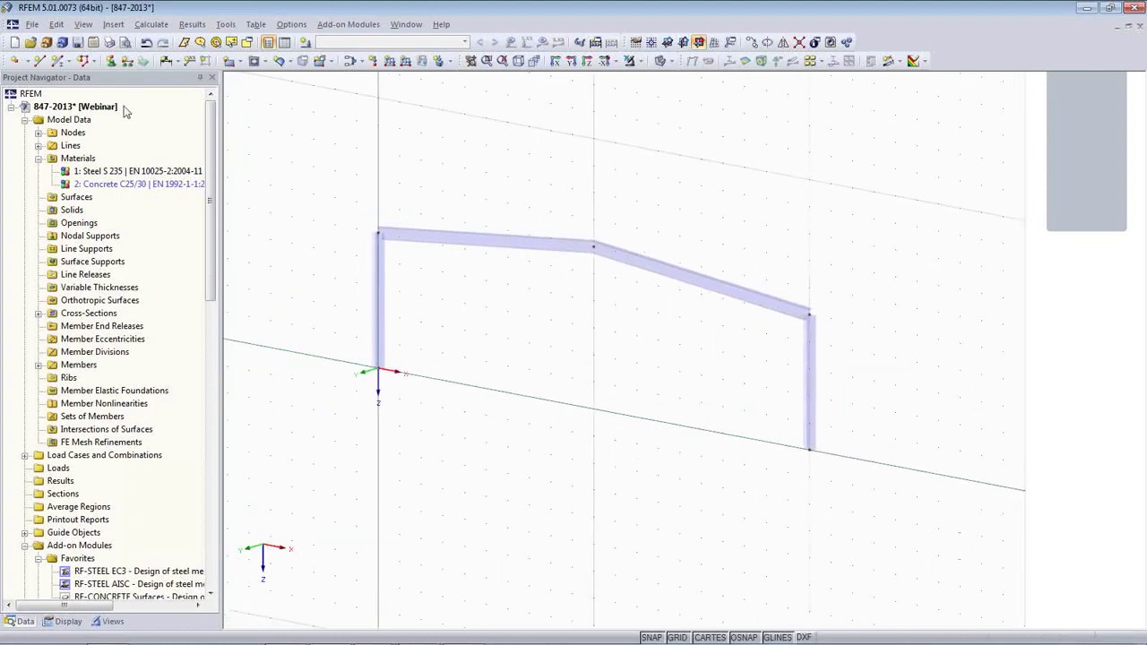
left_click(112, 60)
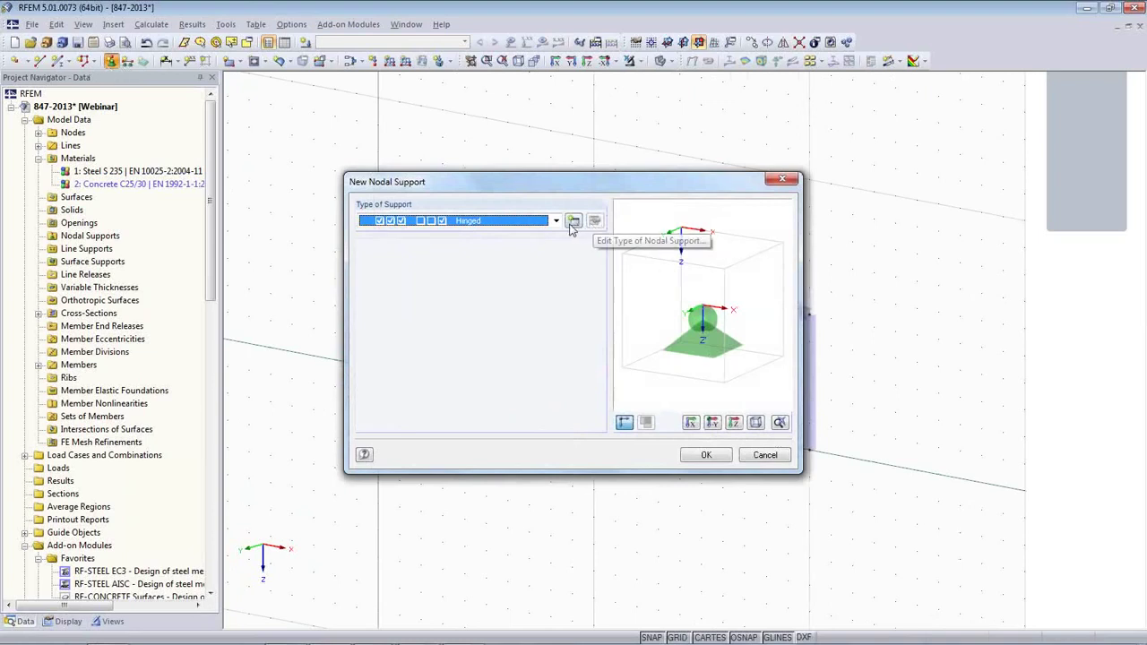
left_click(572, 224)
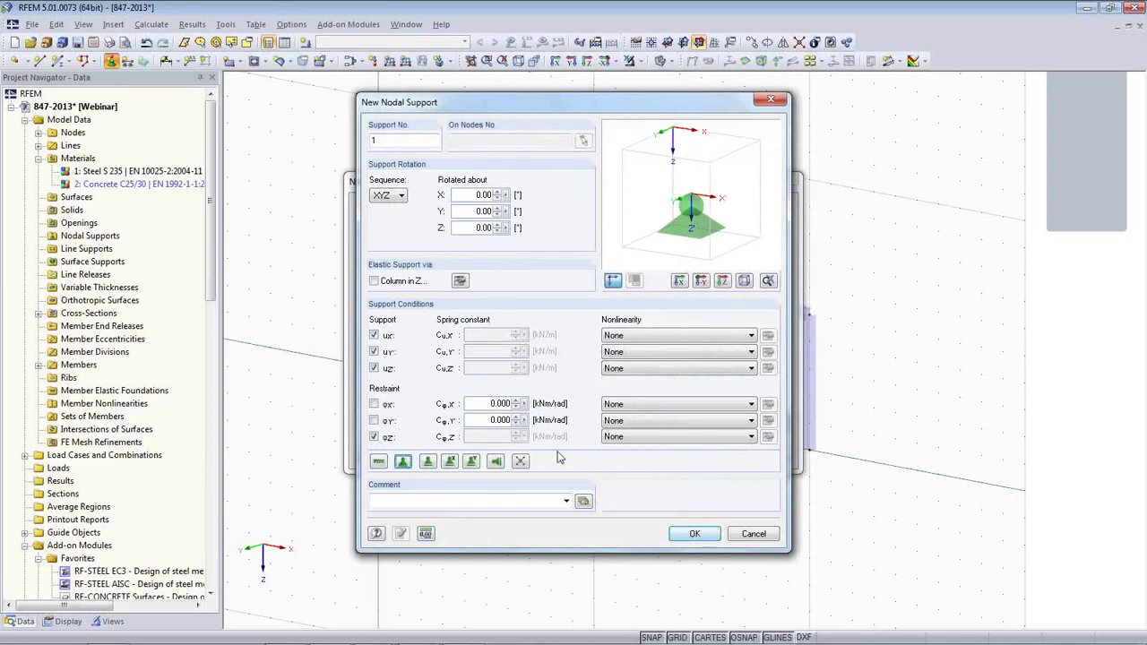
left_click(698, 540)
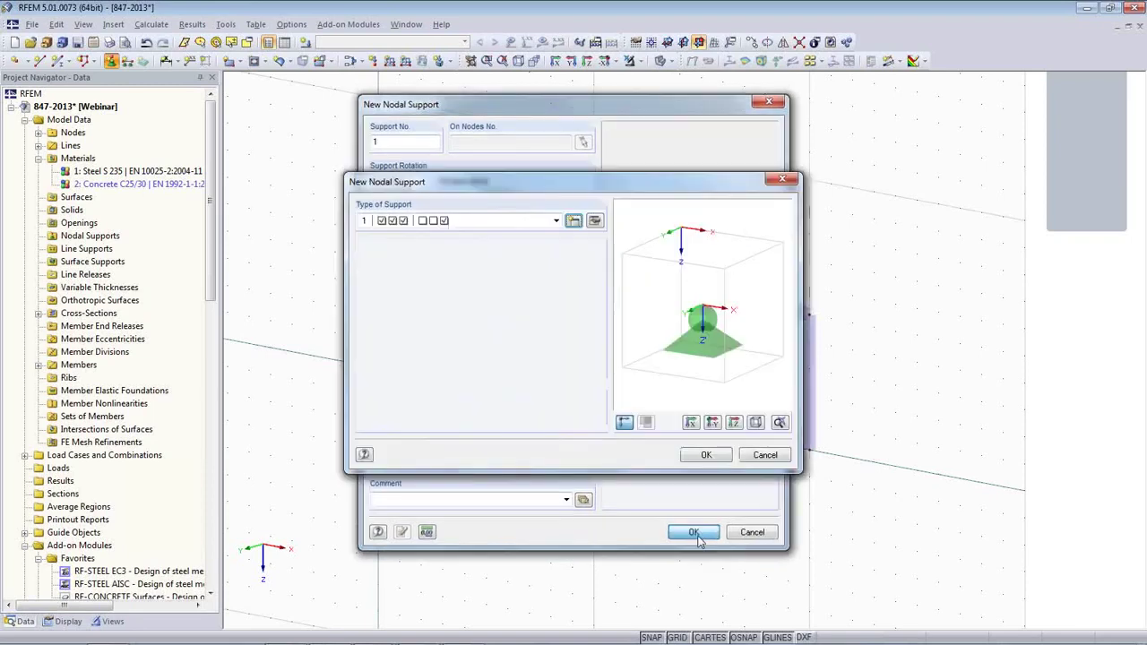
left_click(691, 456)
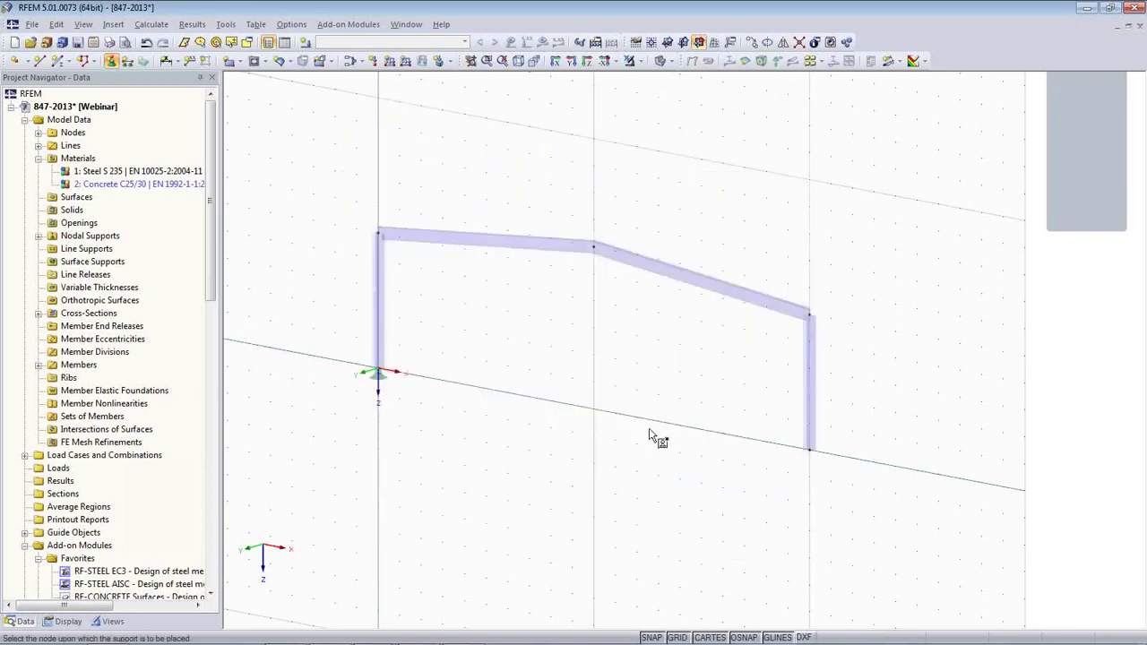
left_click(840, 493)
key("Escape")
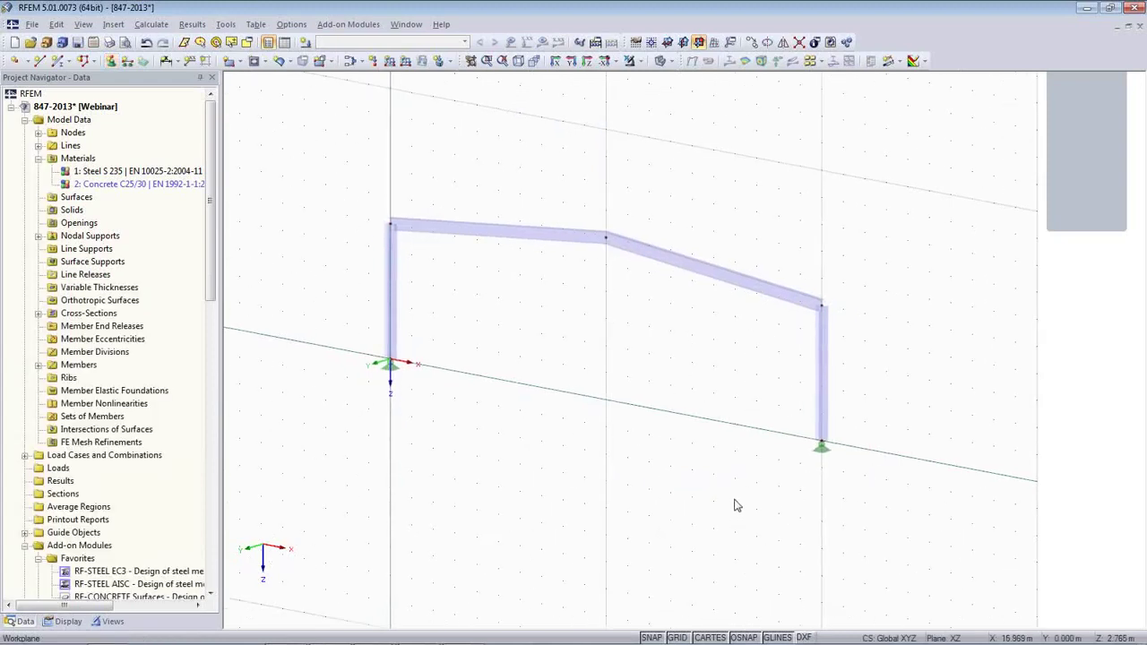
Step: Select the whole frame with its supports and set up 3 copies with a Y displacement of 6 m
scroll(695, 493, "down", 1)
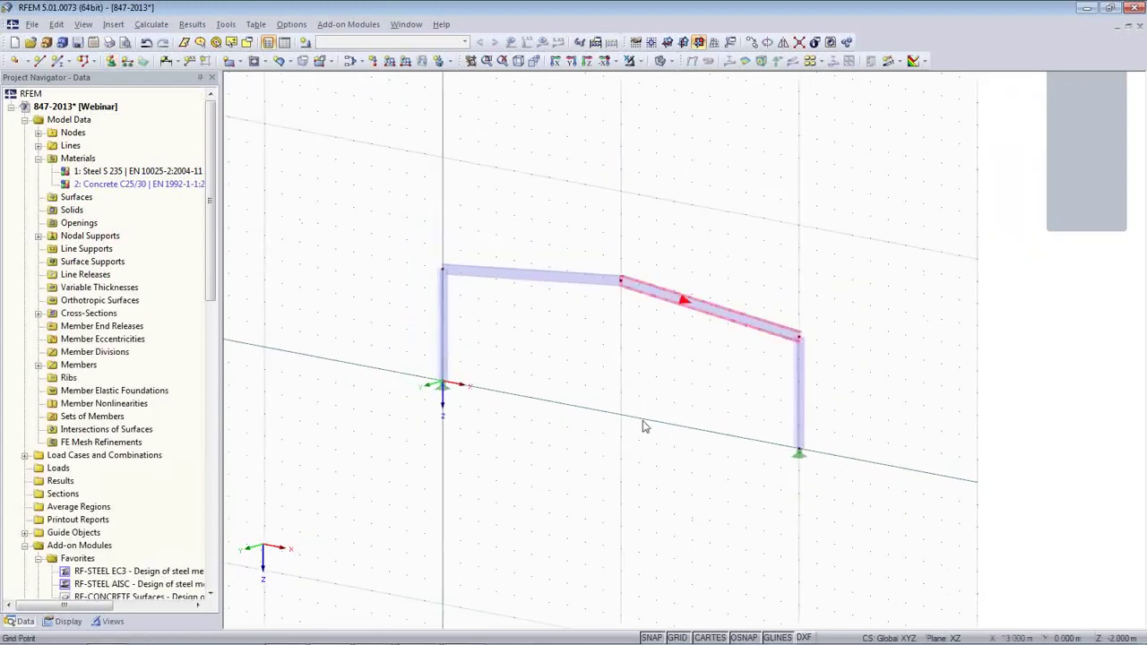
middle_click_drag(582, 474, 594, 417)
scroll(594, 420, "down", 1)
scroll(593, 427, "down", 1)
left_click_drag(434, 190, 925, 473)
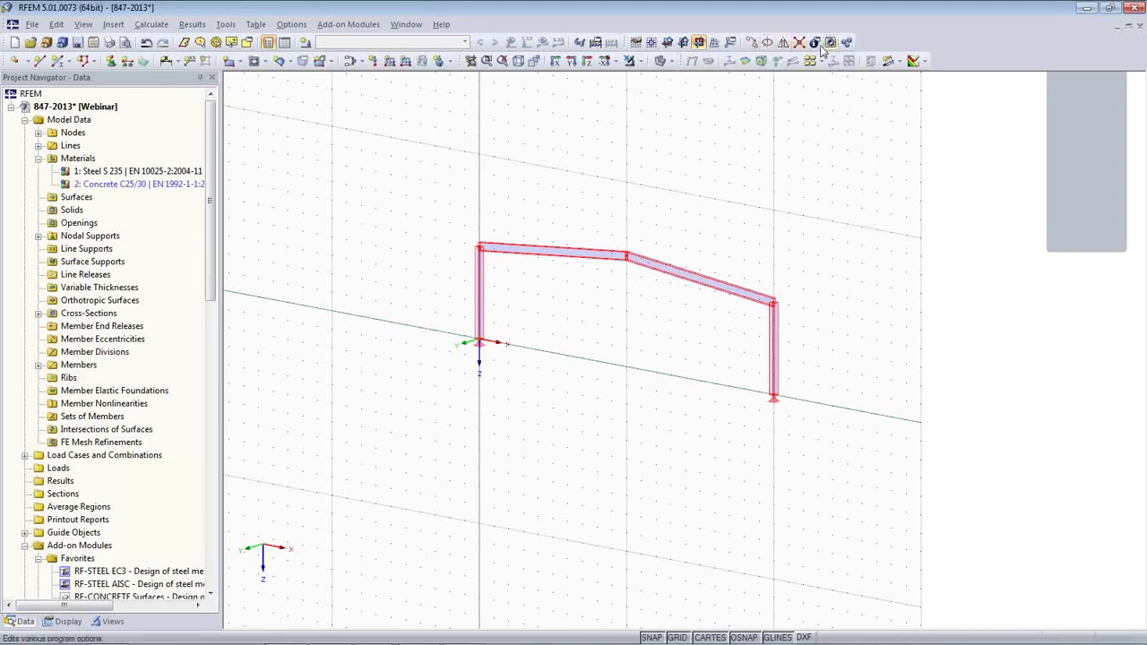
left_click(751, 43)
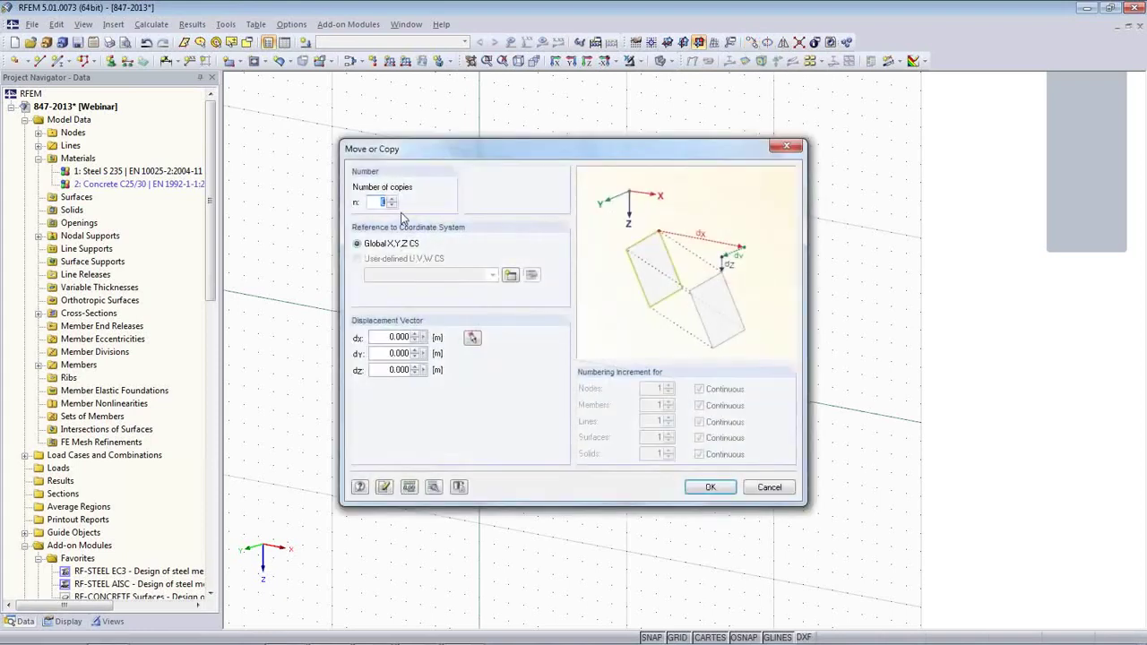
left_click(392, 200)
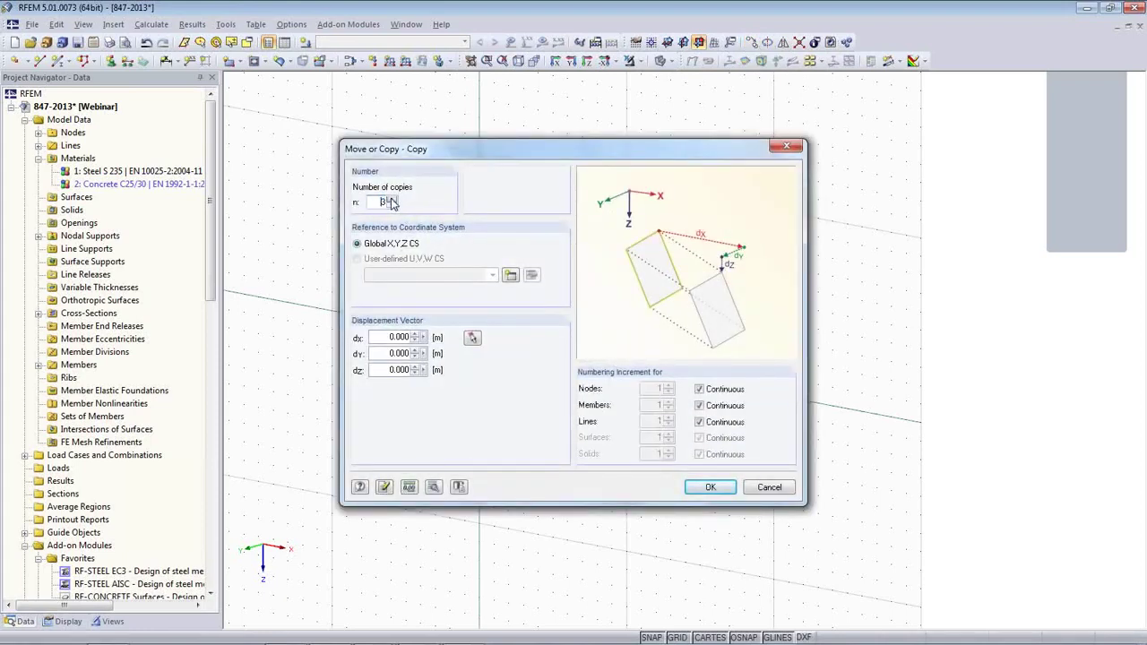
left_click(401, 353)
type("6")
Step: Create the 4 frame copies at 6 m spacing in Y, connecting copied nodes with new lines and members based on HEA 360 template member 1
left_click(434, 488)
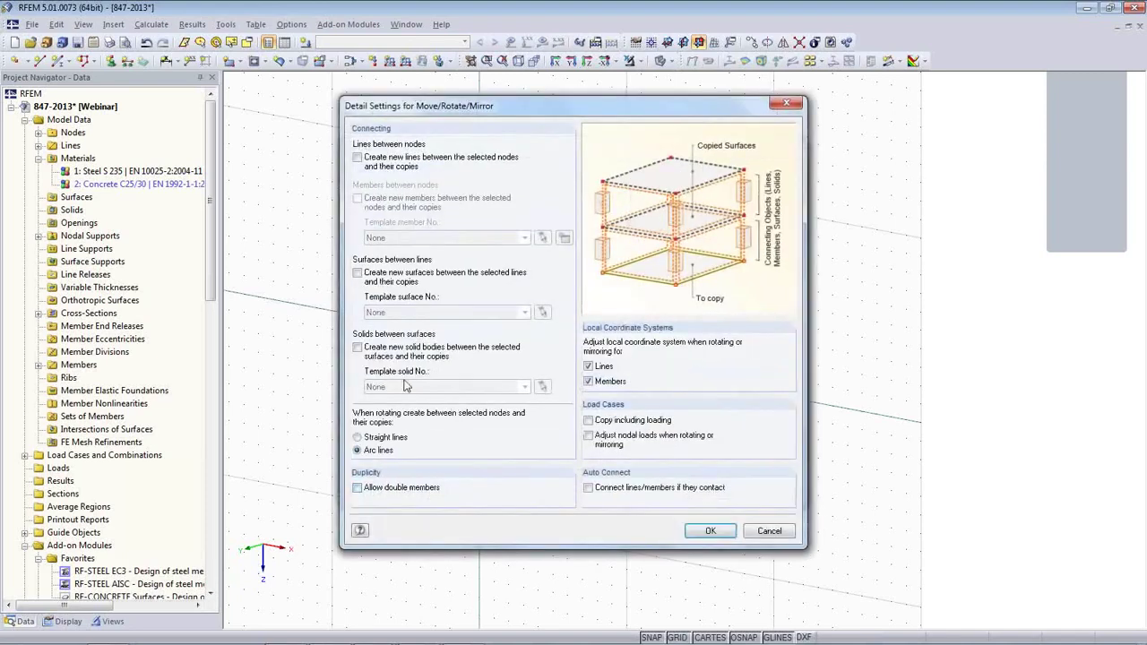
left_click(358, 157)
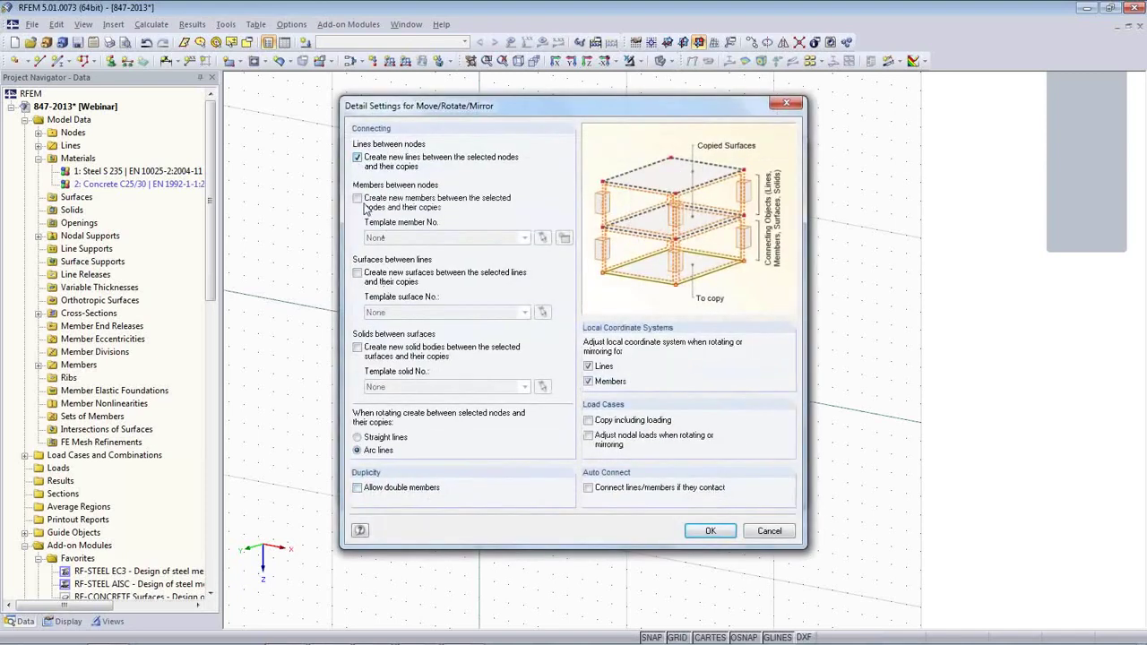
left_click(357, 198)
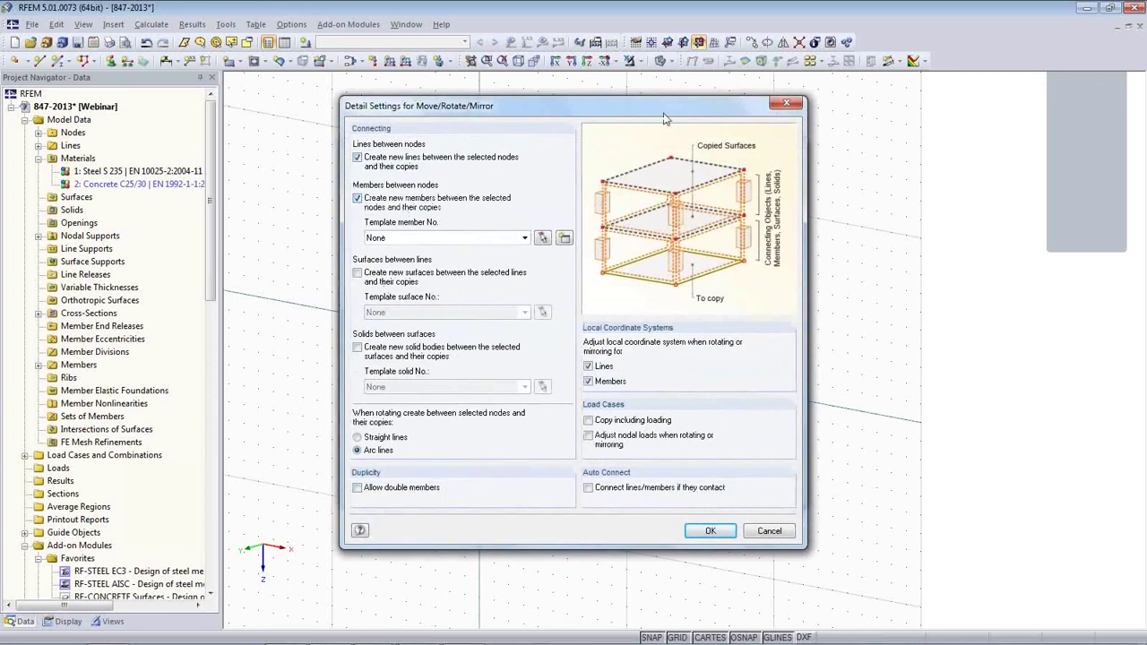
left_click_drag(662, 114, 658, 174)
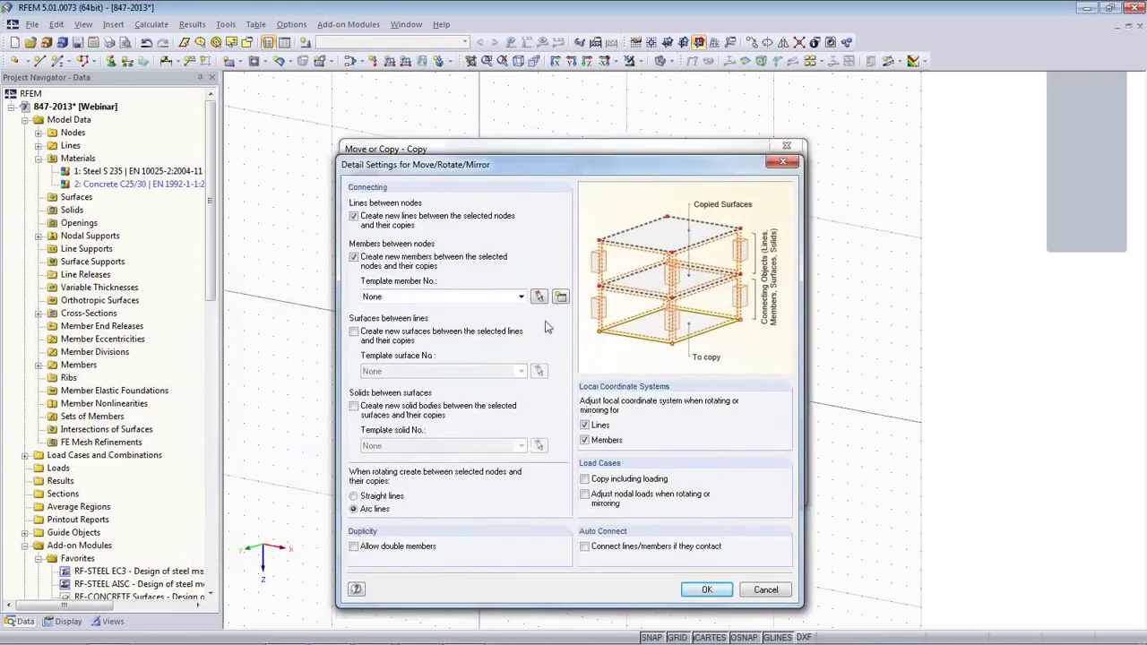
left_click(520, 297)
left_click(456, 319)
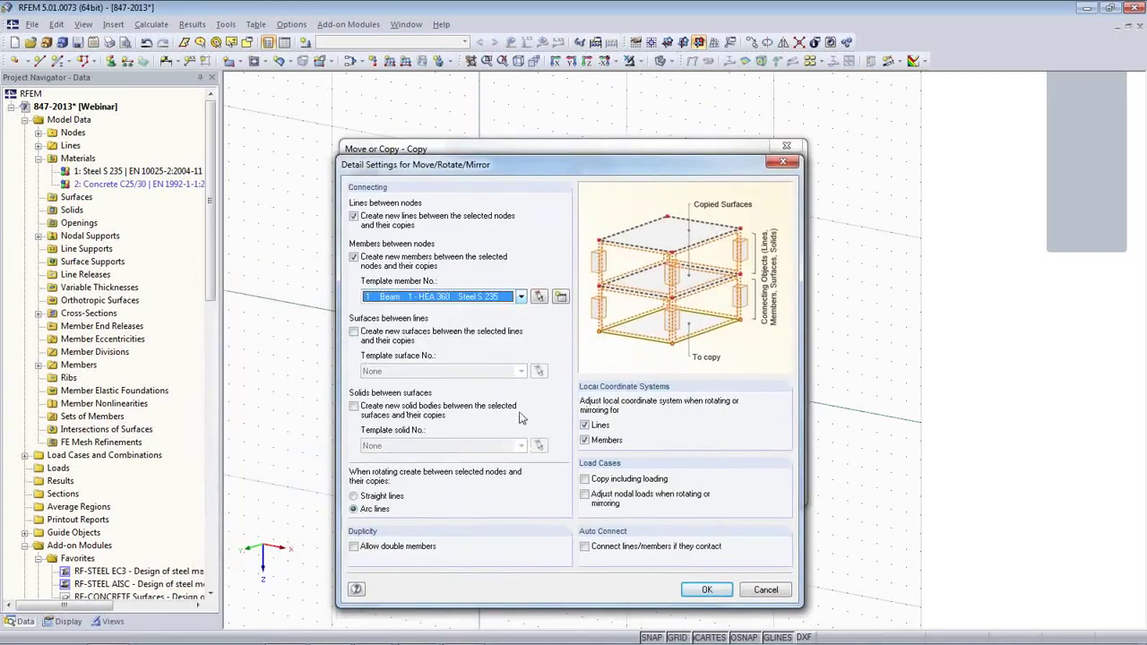
left_click(706, 589)
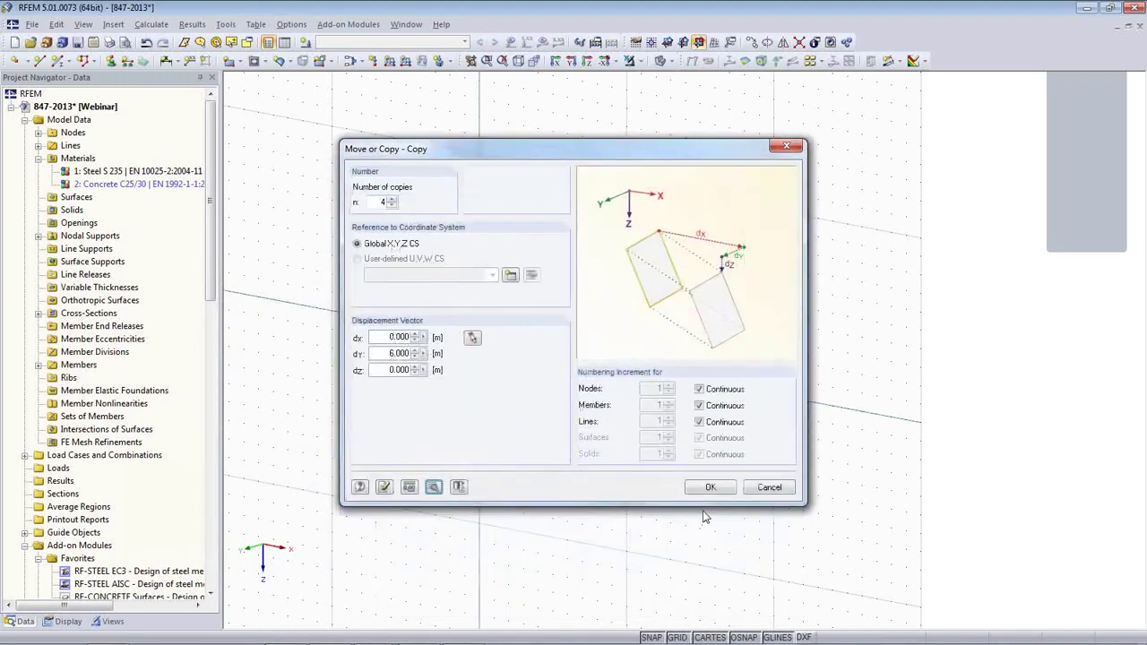
left_click(708, 486)
middle_click_drag(571, 496, 643, 437)
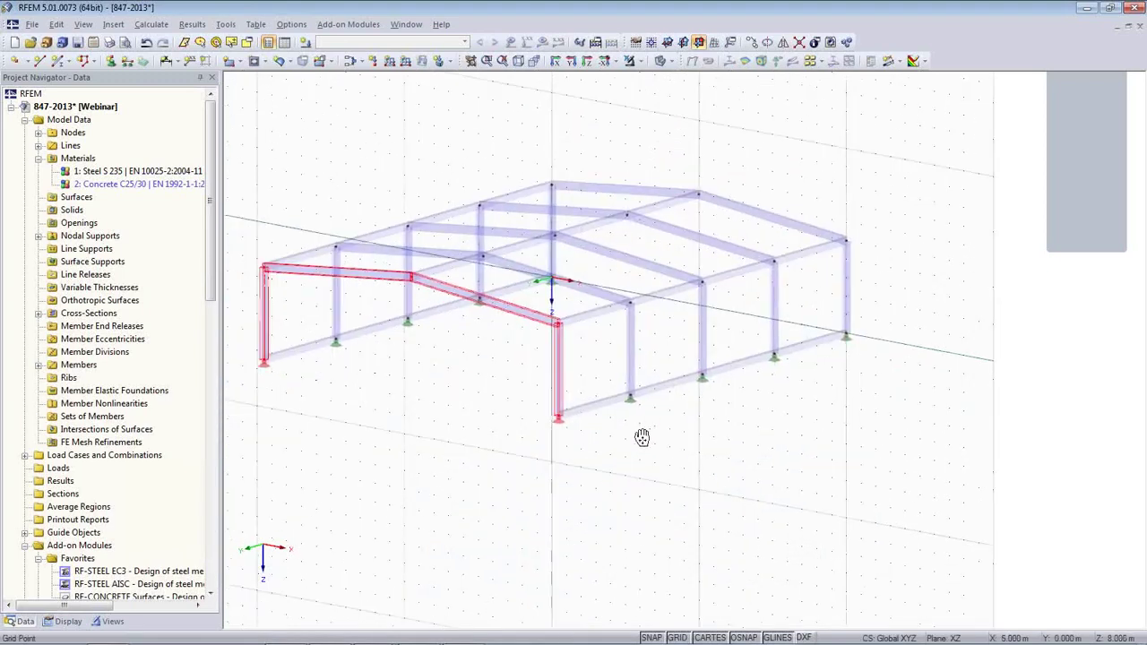
scroll(646, 438, "down", 1)
left_click(641, 444)
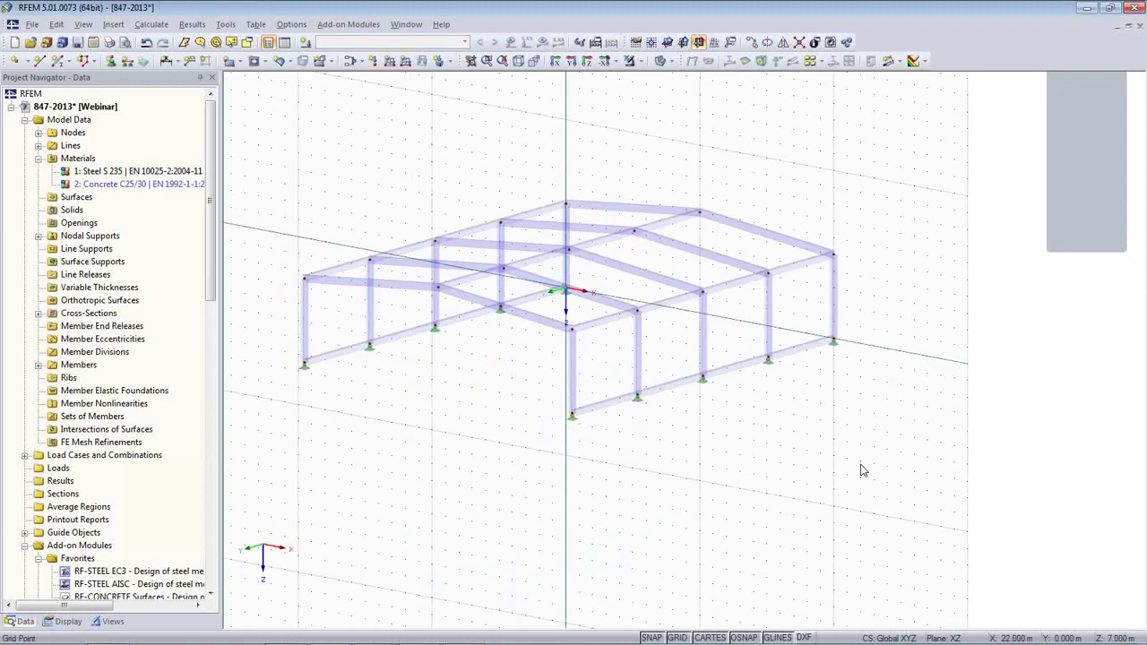
Step: Delete all longitudinal members connecting the column bases along both sides of the hall
middle_click_drag(861, 470, 701, 454, "ctrl")
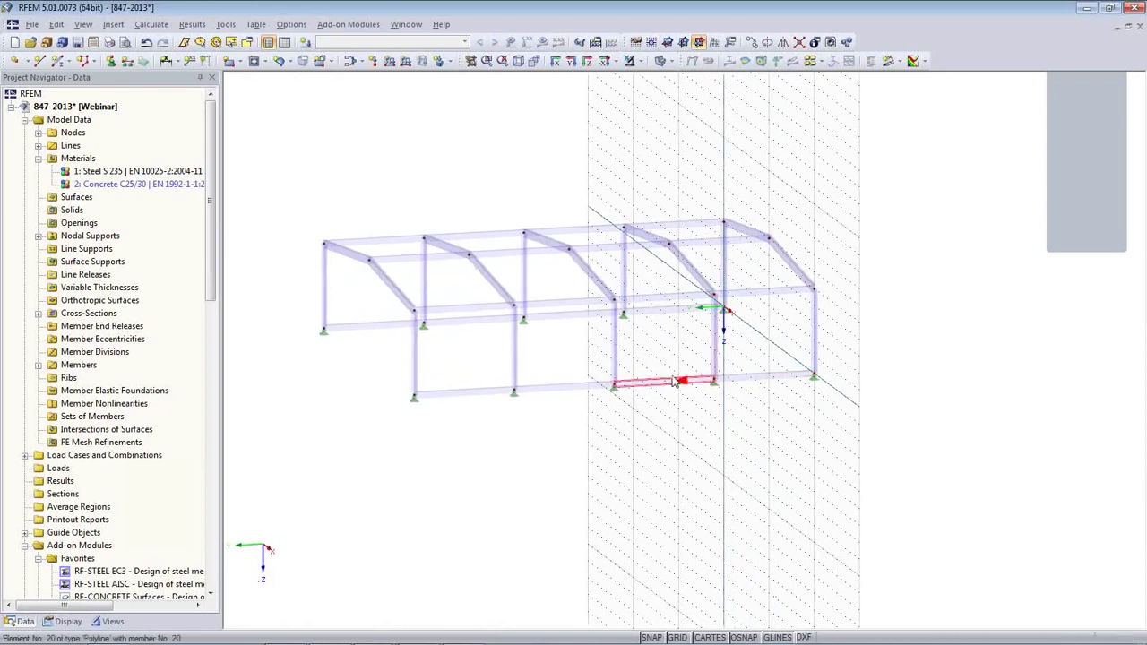
mouse_move(633, 494)
middle_mouse_down("ctrl")
mouse_move(582, 463)
mouse_move(540, 466)
middle_mouse_up("ctrl")
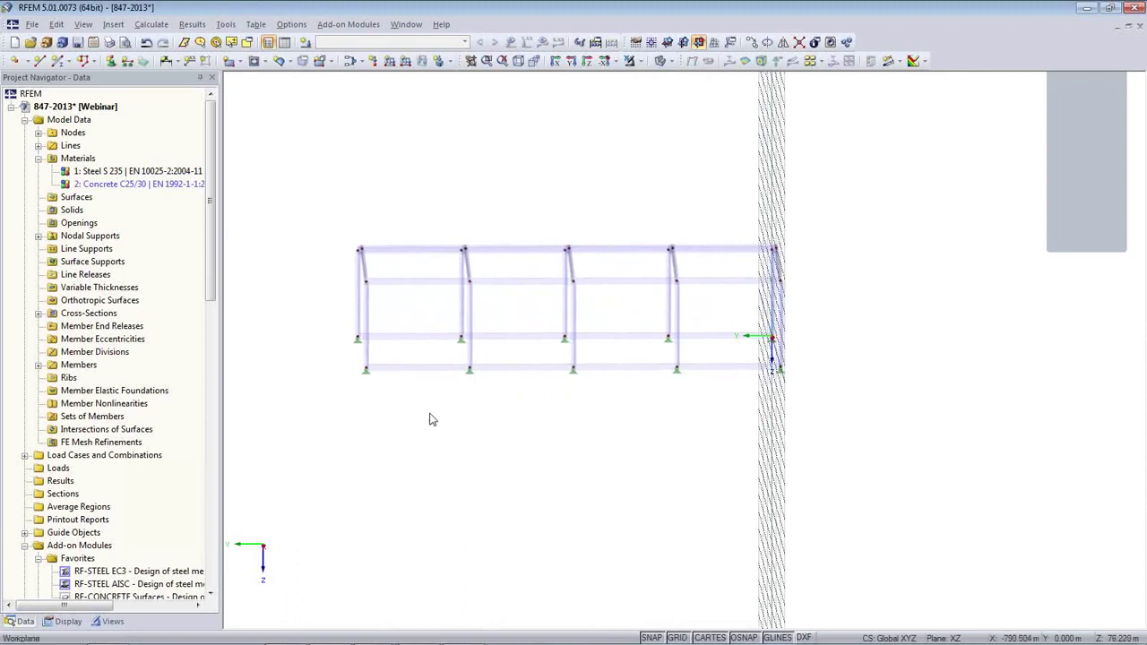
left_click_drag(403, 328, 400, 319)
left_click_drag(548, 409, 493, 318, "ctrl")
left_click_drag(663, 416, 607, 326, "ctrl")
left_click_drag(742, 392, 703, 328, "ctrl")
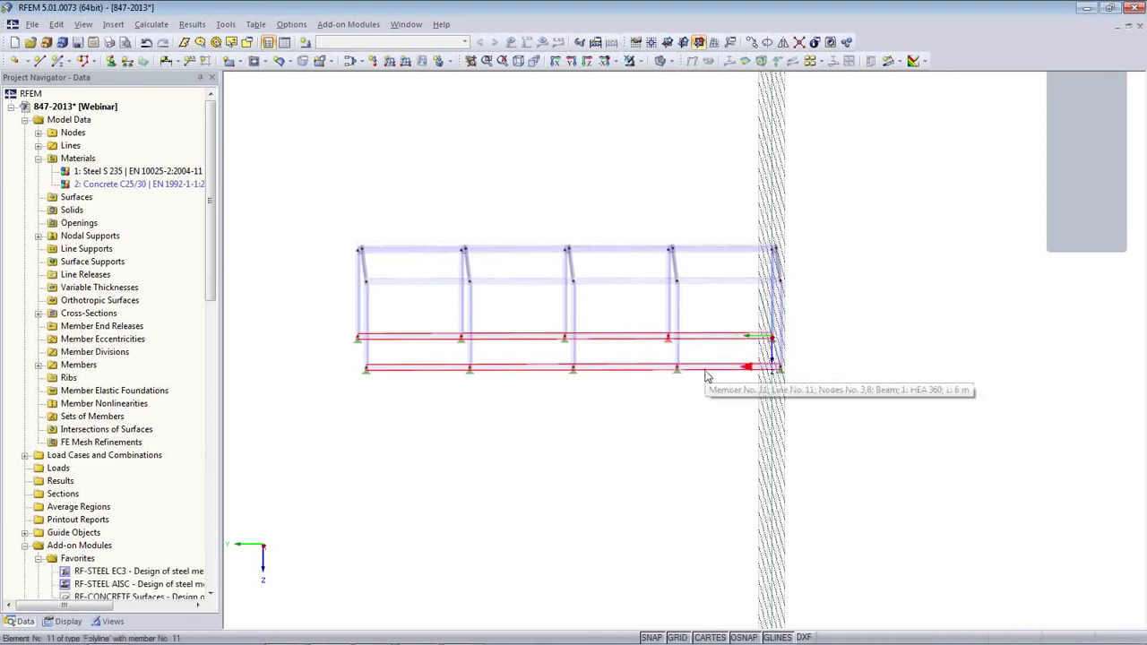
key("Delete")
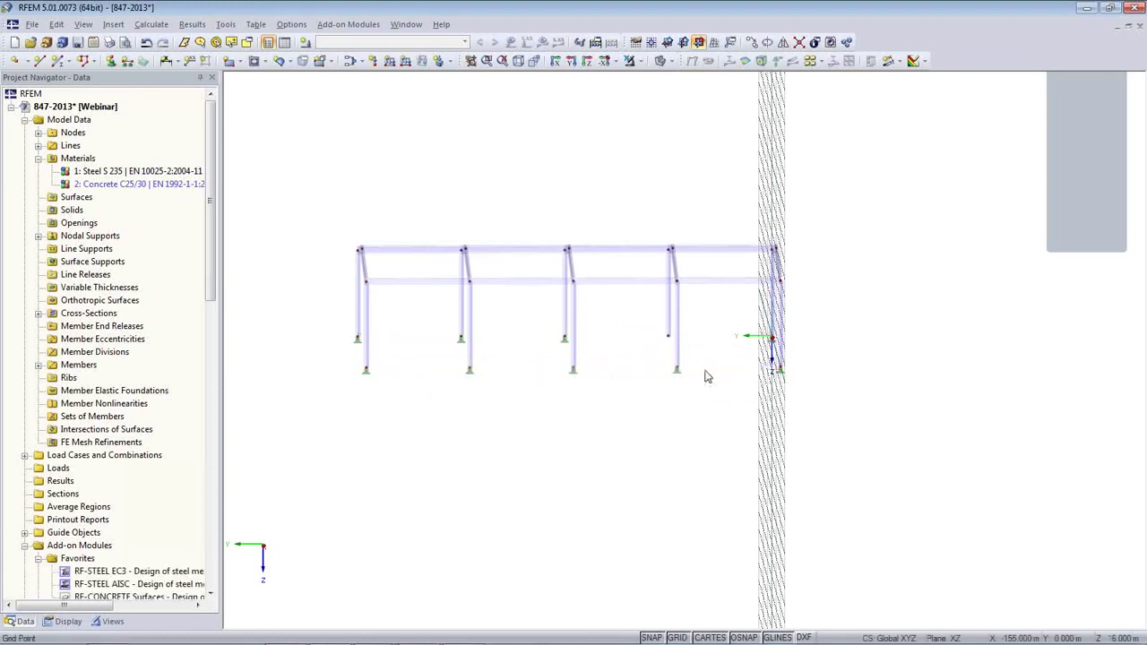
Step: Check the properties of an eave beam between two inner frames, and hide the work plane grid
middle_click_drag(627, 422, 828, 507, "ctrl")
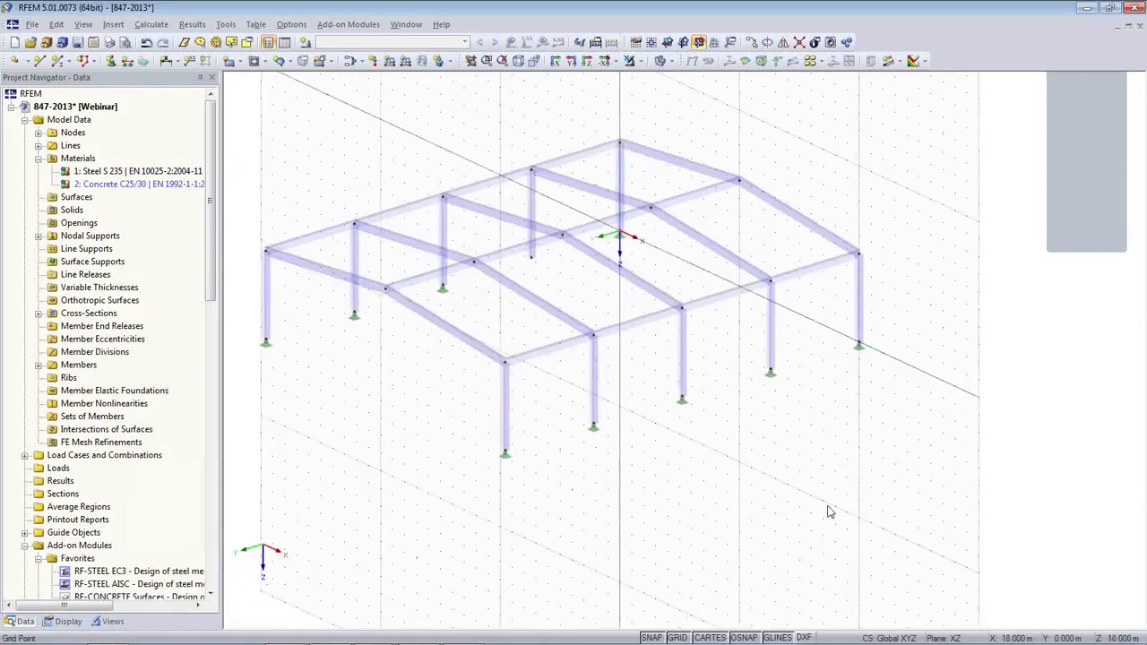
double_click(624, 327)
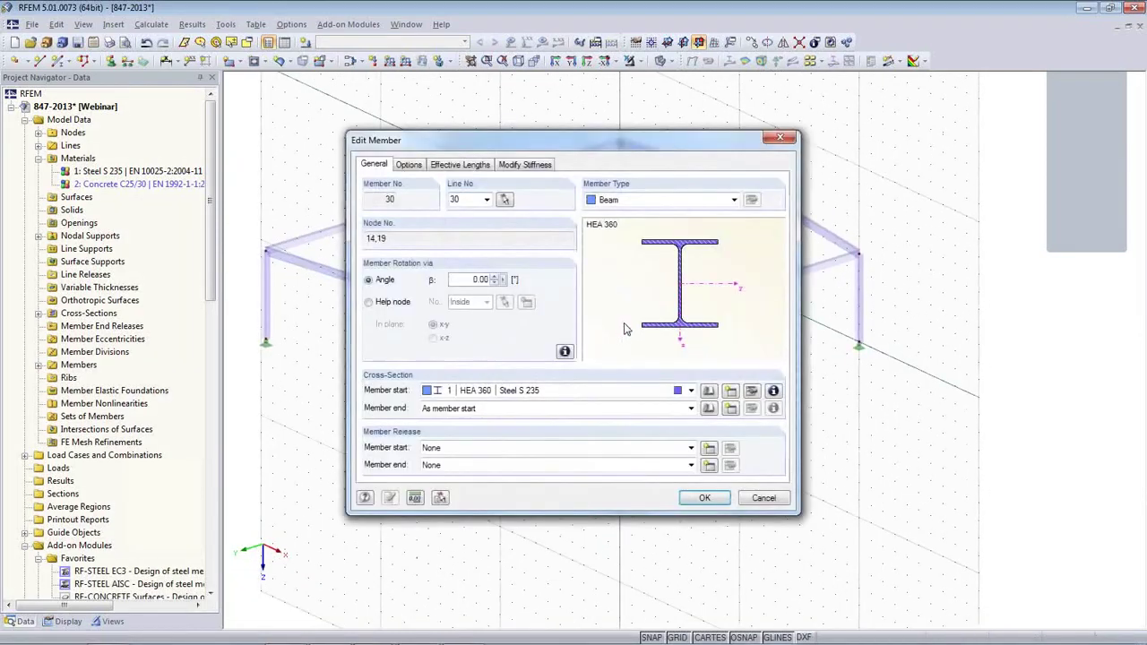
left_click(766, 500)
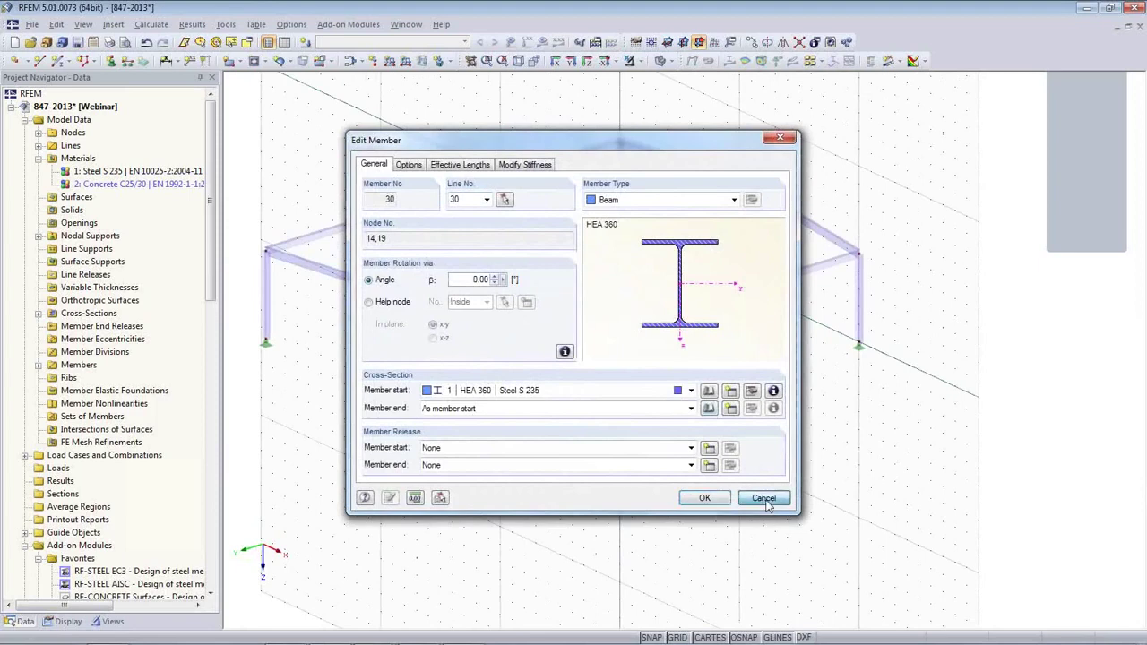
scroll(684, 486, "down", 2)
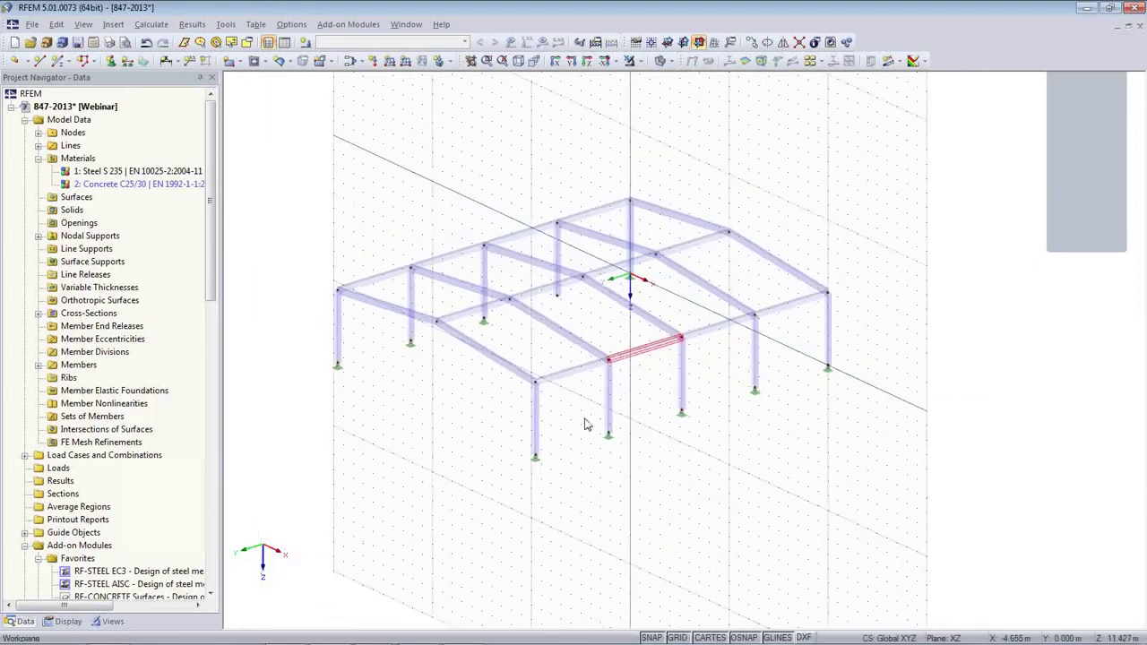
left_click(673, 637)
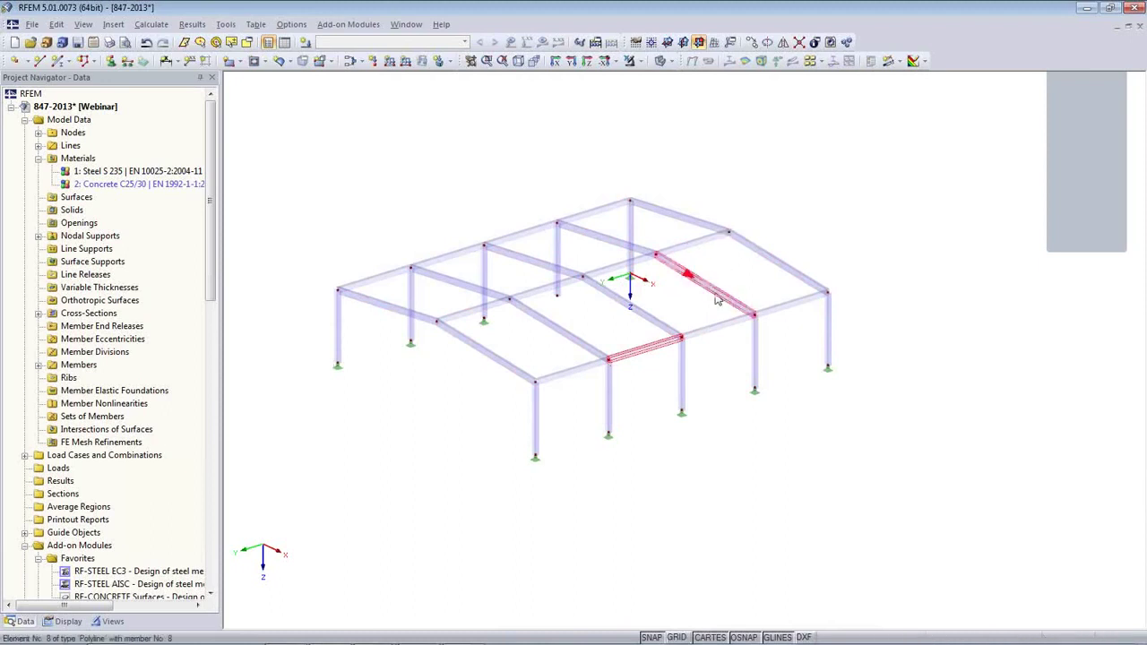
left_click(793, 243)
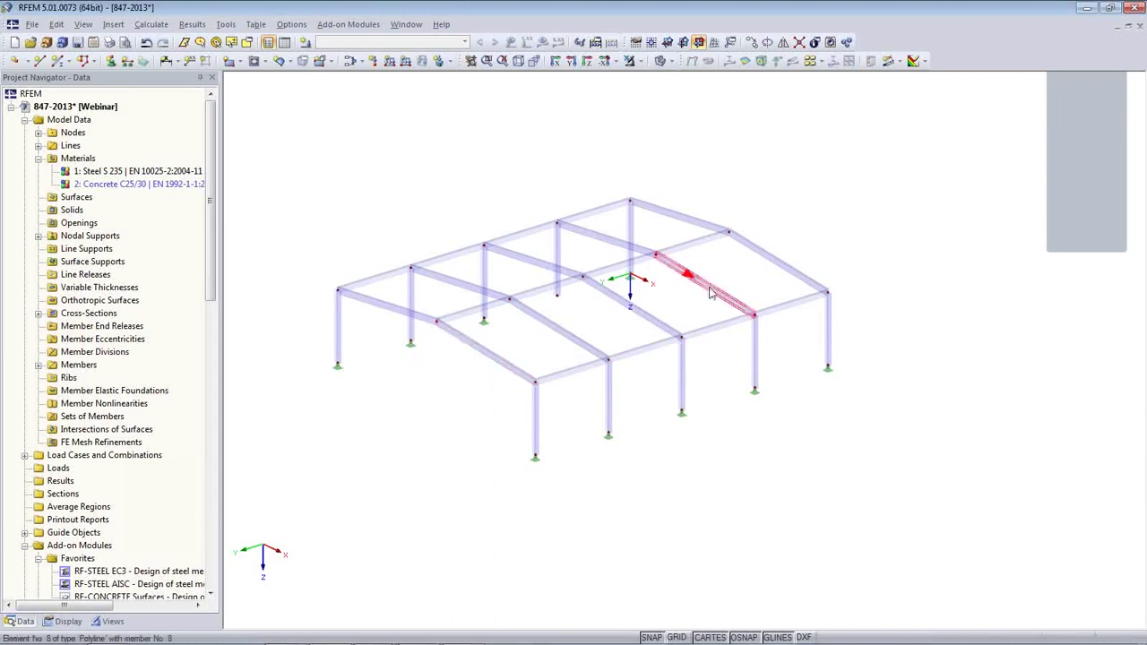
Step: Define a new member of type Truss (only N) with a new HEA 120 cross-section in Steel S 235
left_click(57, 60)
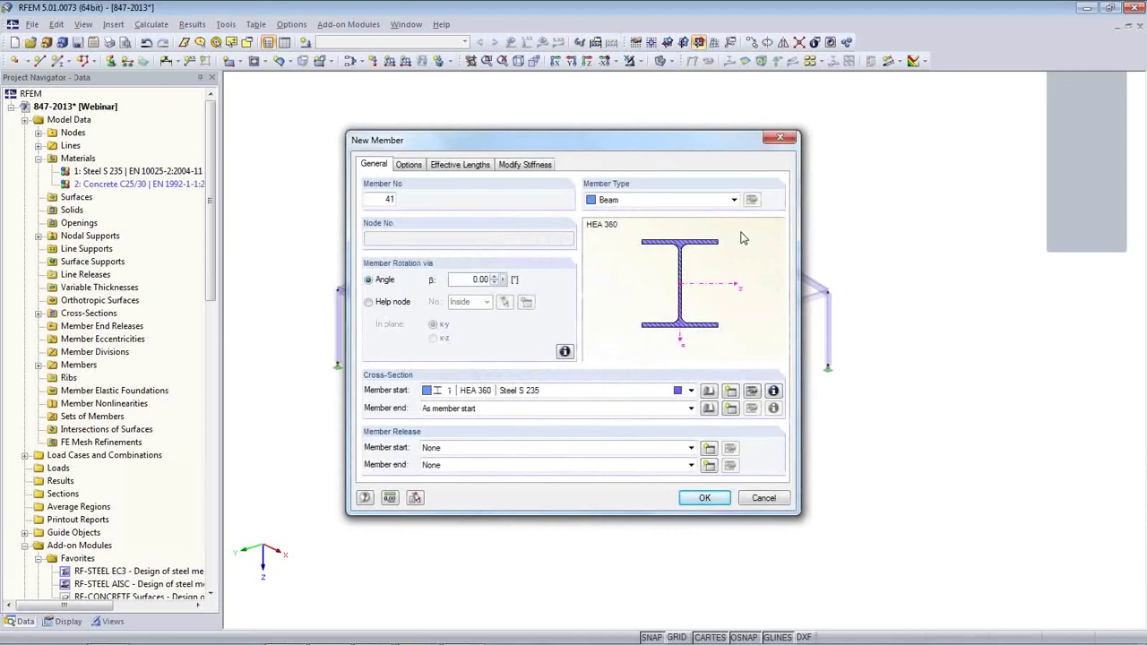
left_click(731, 395)
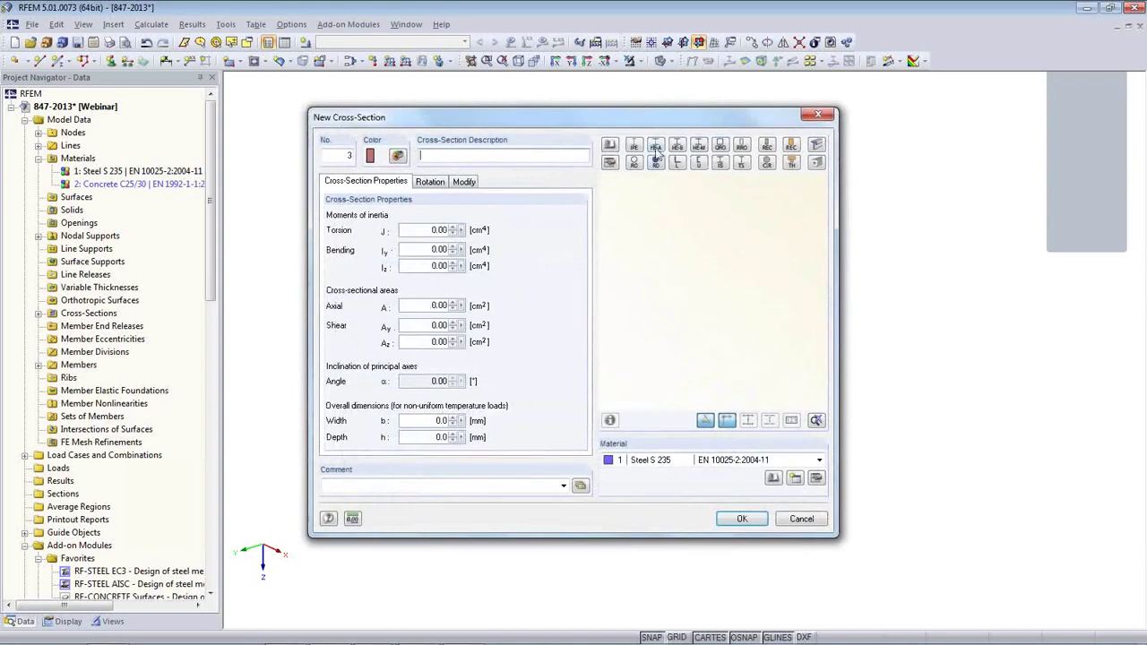
left_click(655, 147)
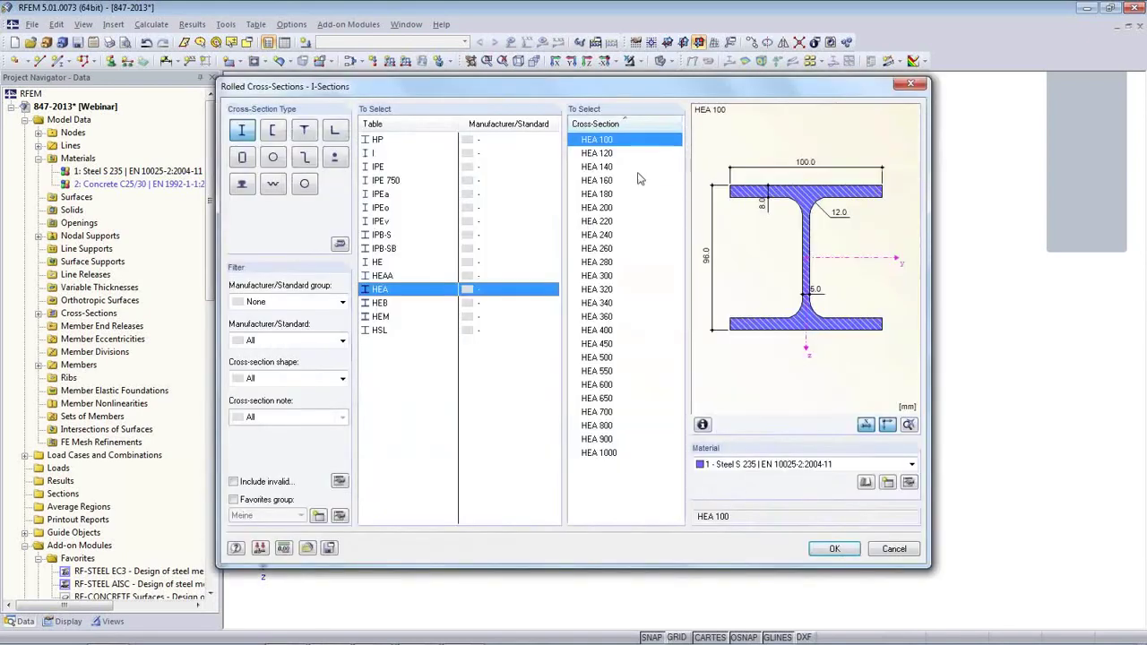
left_click(598, 153)
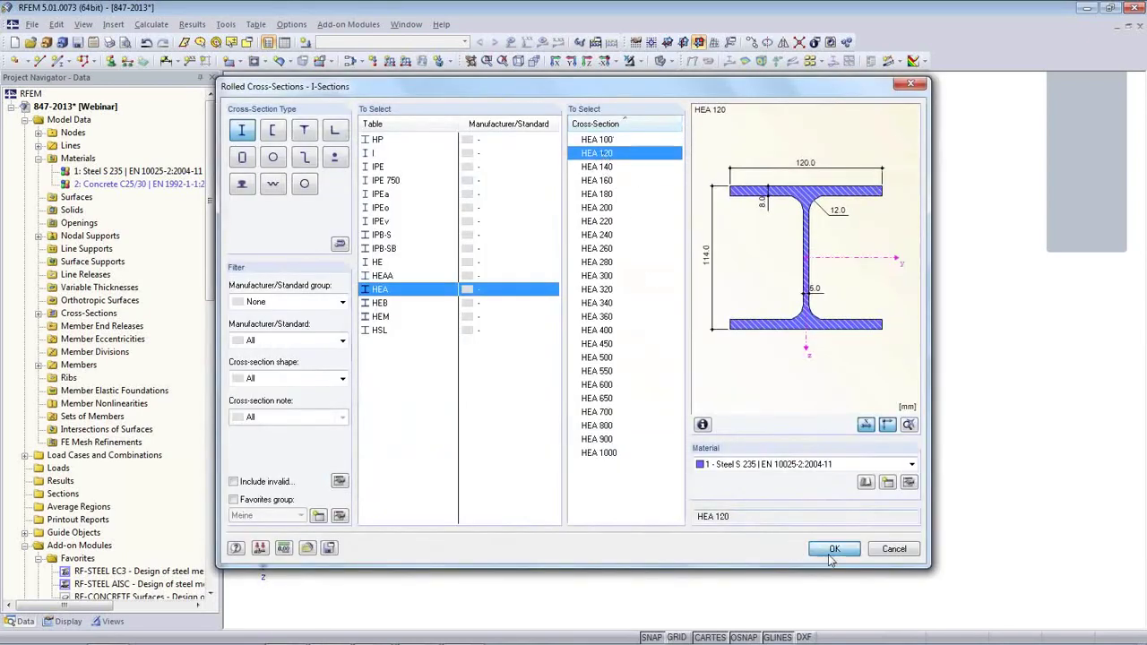
left_click(832, 548)
left_click(741, 518)
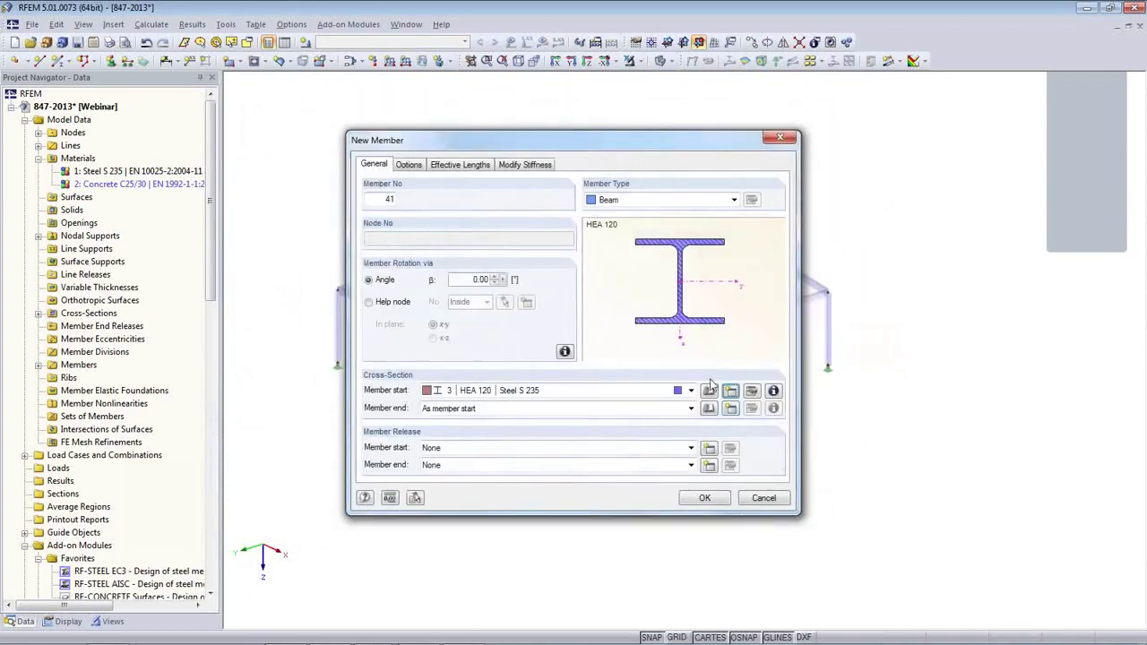
left_click(650, 201)
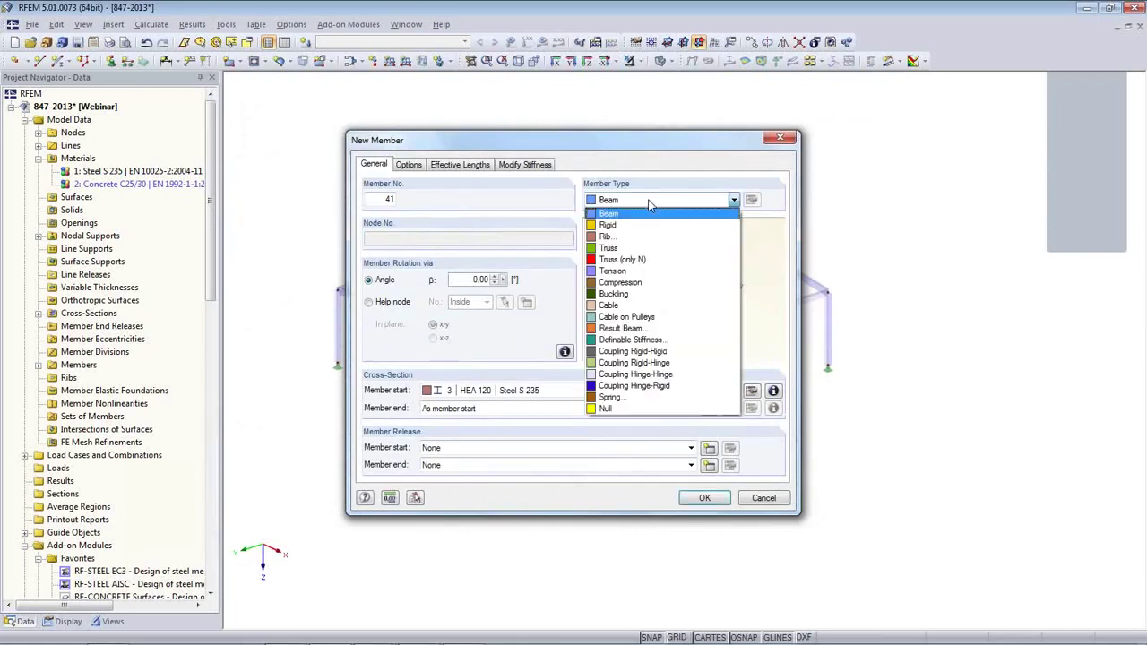
left_click(657, 262)
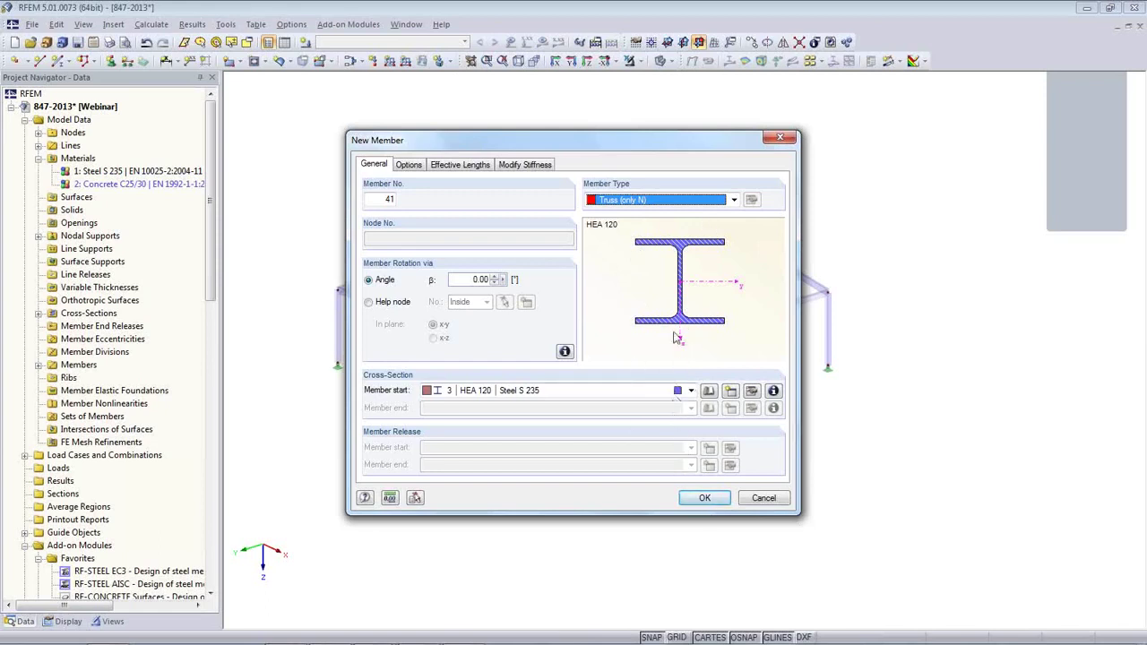
left_click(713, 504)
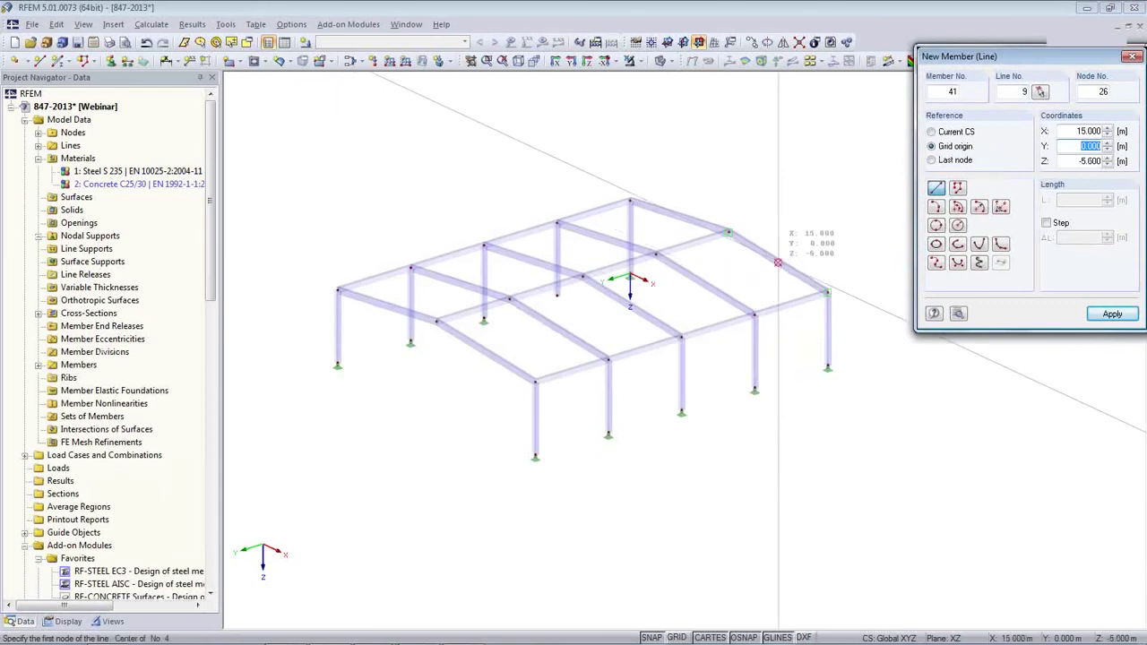
Step: Draw the truss member along the hall between the rafter midpoints at X = 15 m of the first and last frames
scroll(778, 263, "up", 3)
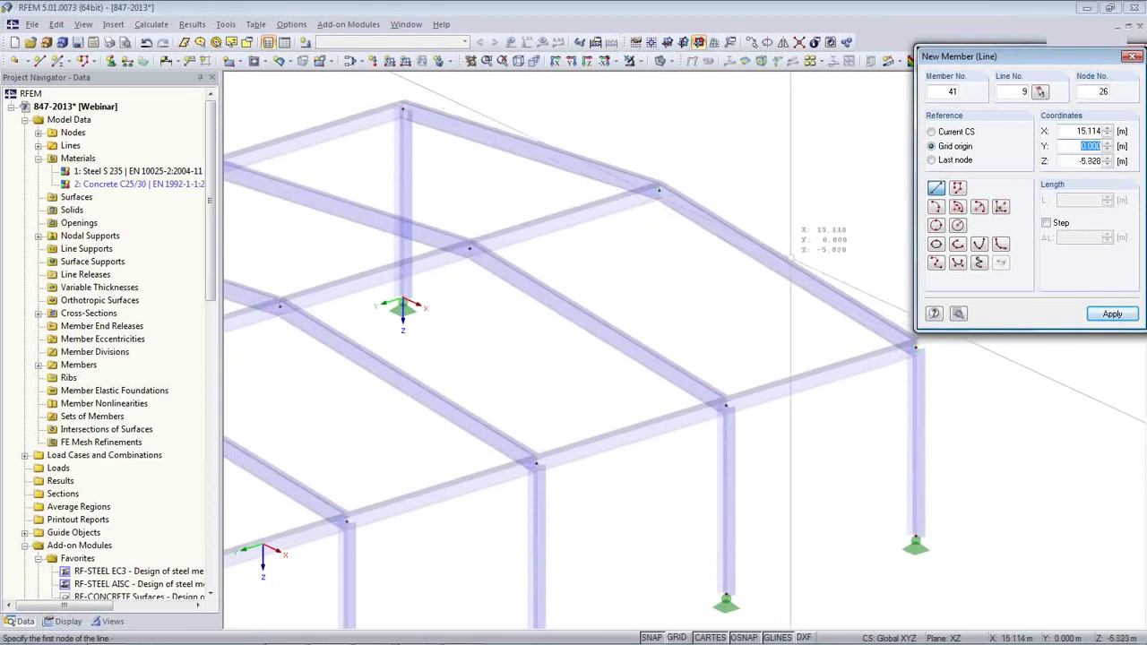
left_click(789, 266)
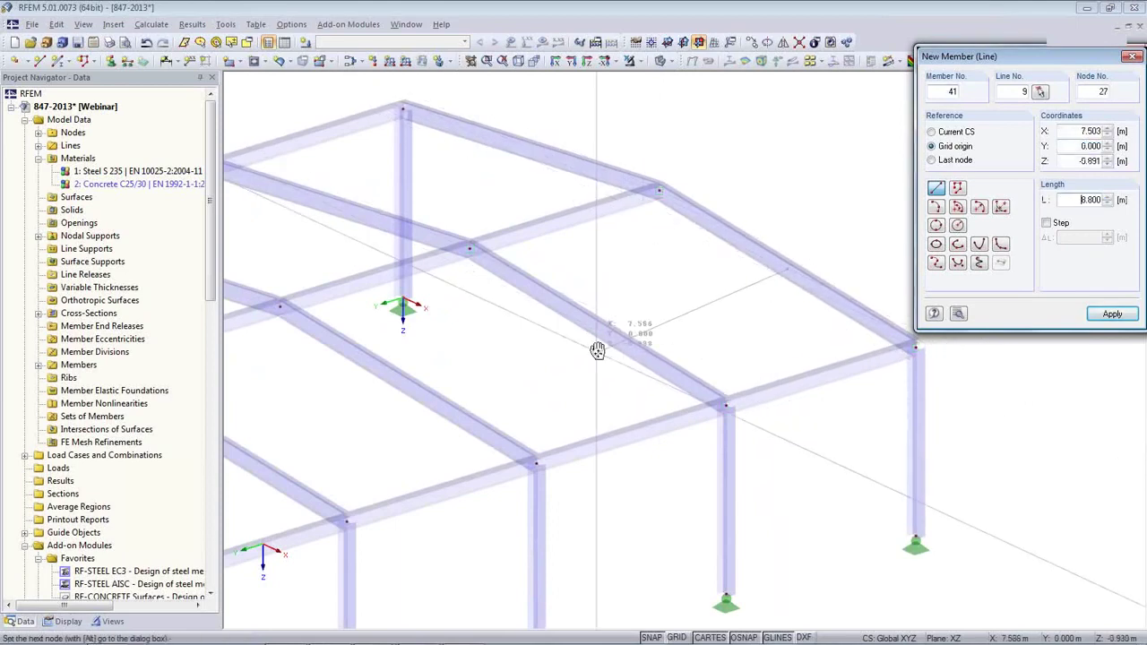
middle_click_drag(596, 350, 755, 244)
middle_click_drag(352, 380, 507, 308)
scroll(502, 309, "up", 2)
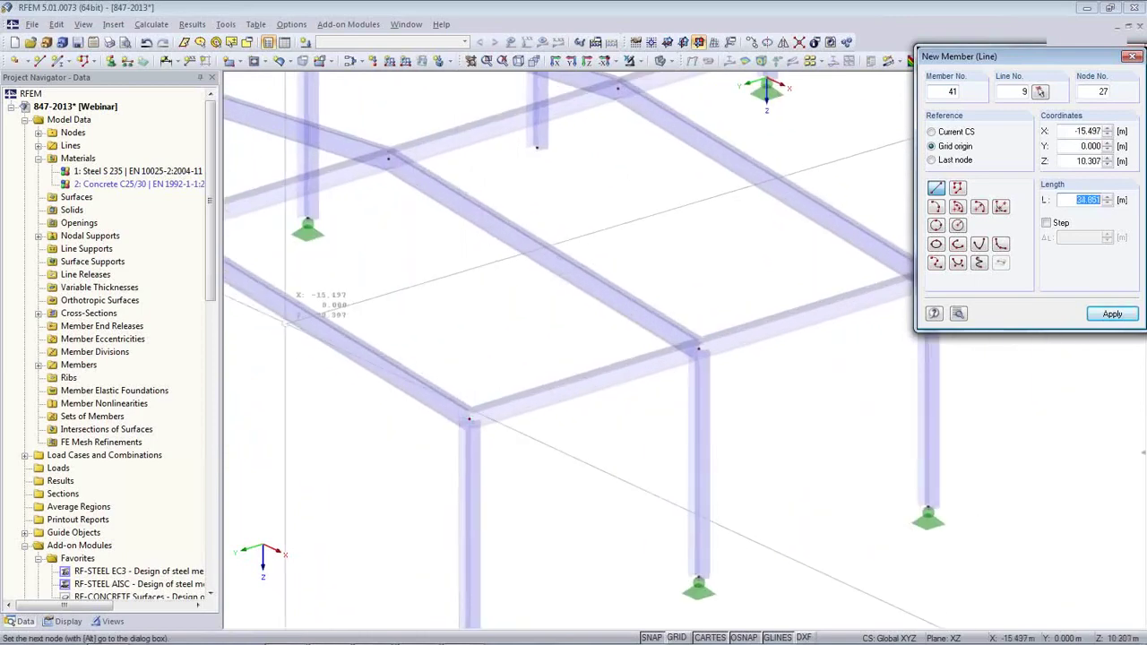
left_click(313, 324)
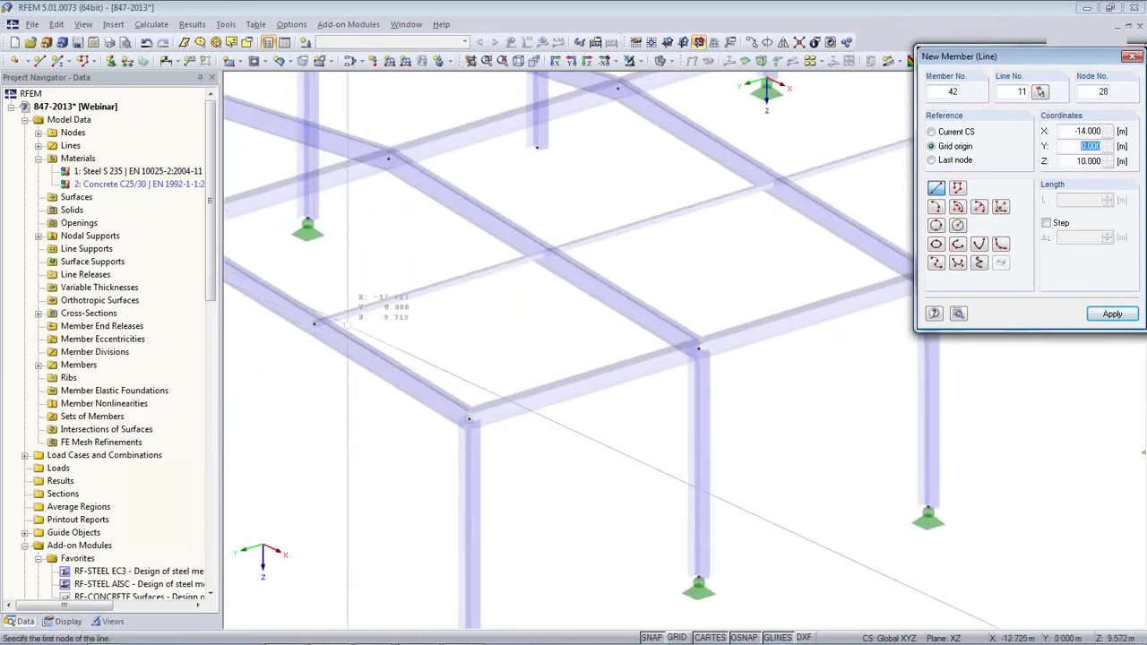
right_click(563, 353)
scroll(562, 353, "down", 5)
middle_click_drag(561, 353, 622, 396, "ctrl")
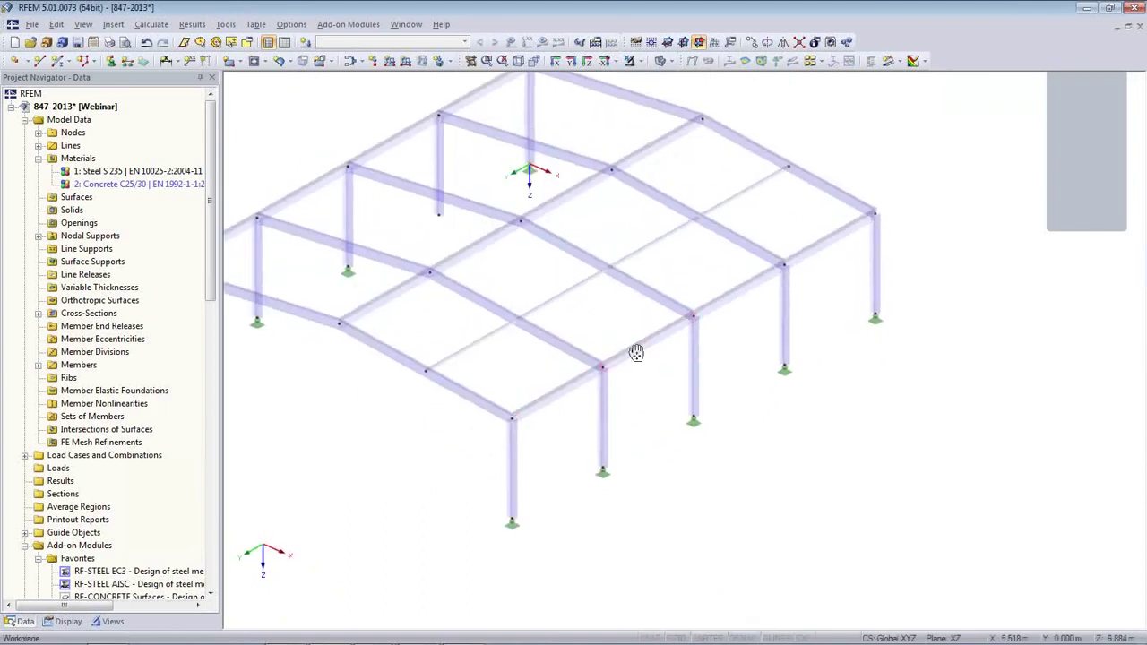
middle_click_drag(633, 350, 776, 454)
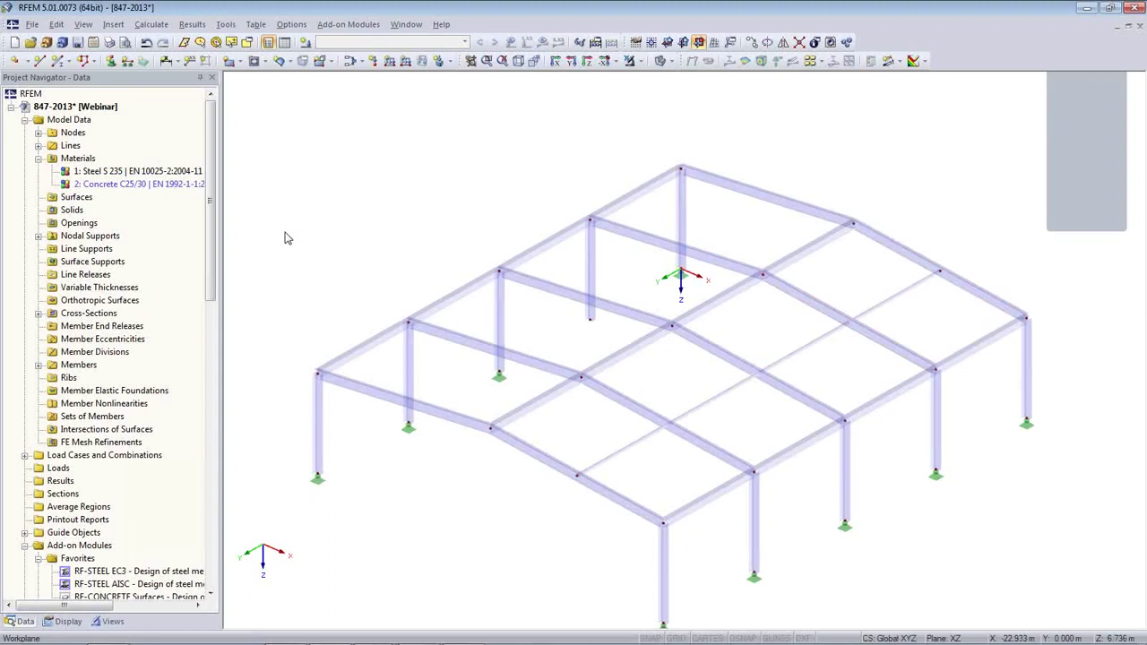
Step: Draw a second HEA 120 Truss (only N) member between the end frames' rafter midpoints at X = 5 m
key("Return")
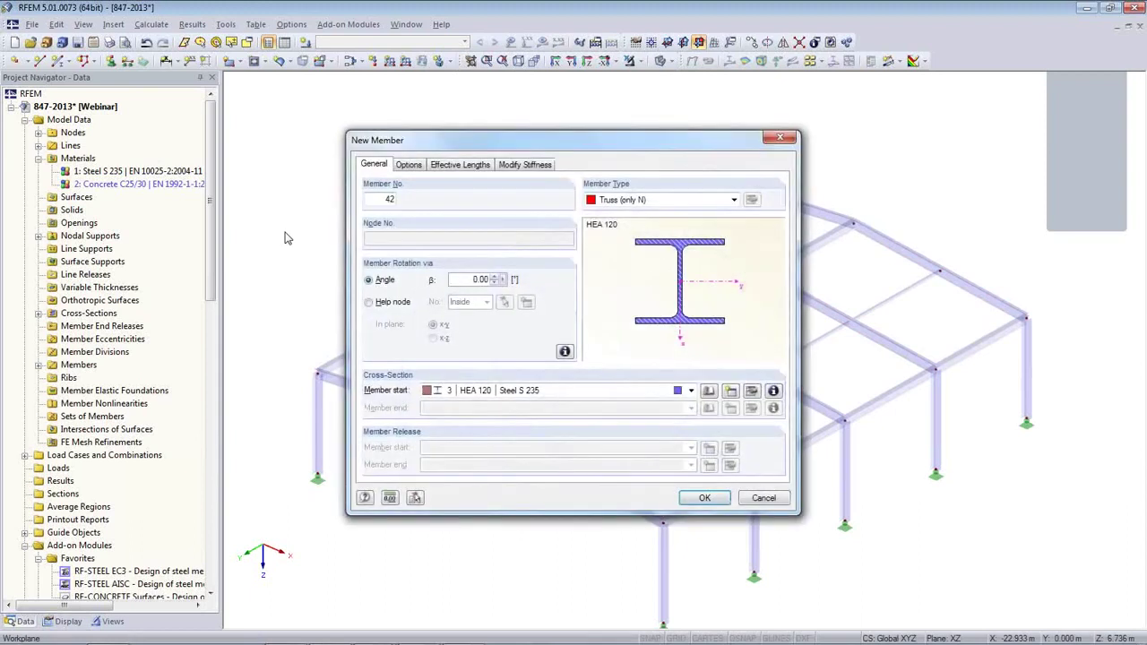
left_click(704, 497)
left_click(767, 195)
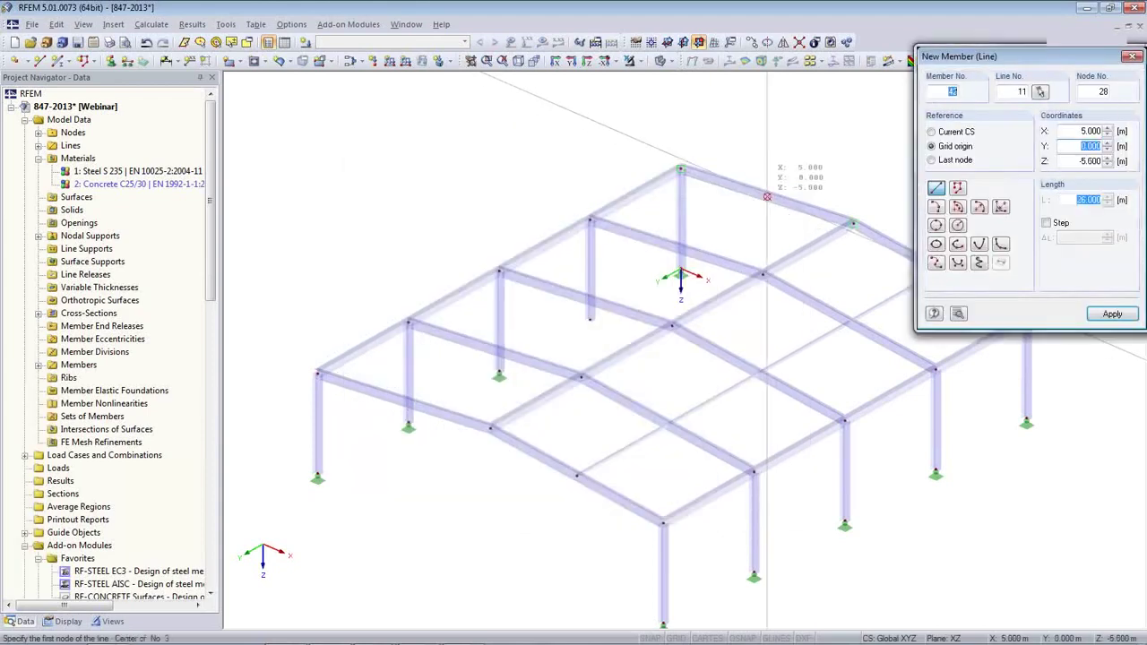
left_click(404, 401)
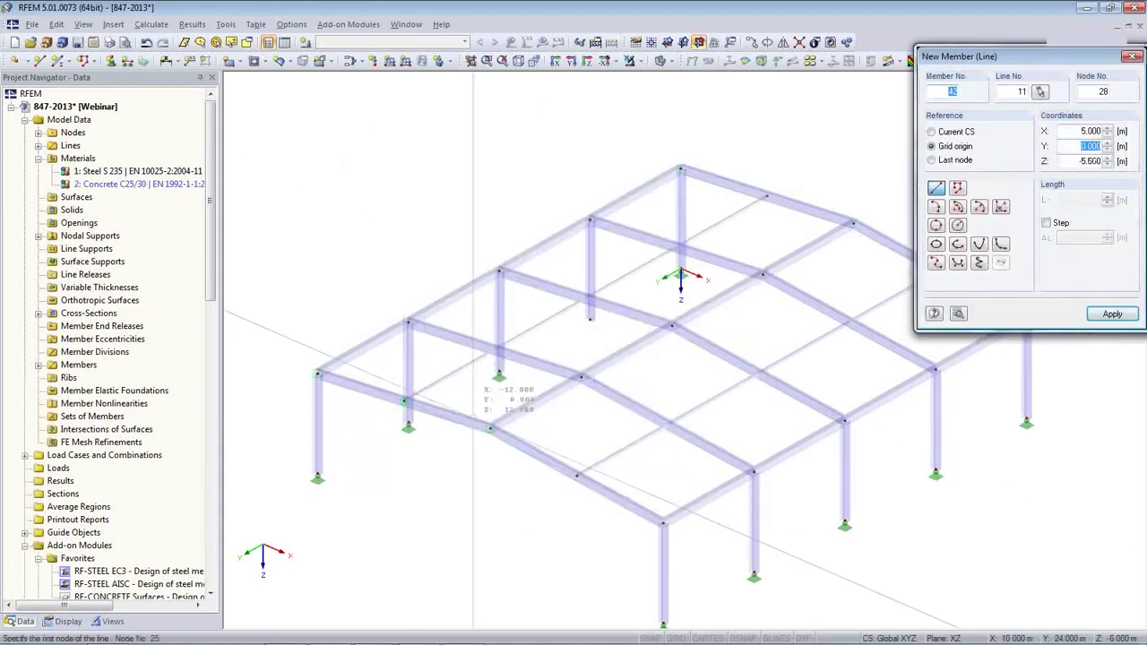
Step: Connect all crossing lines and members across the whole hall so the trusses join the intermediate rafters
right_click(402, 444)
middle_click_drag(383, 401, 407, 436, "ctrl")
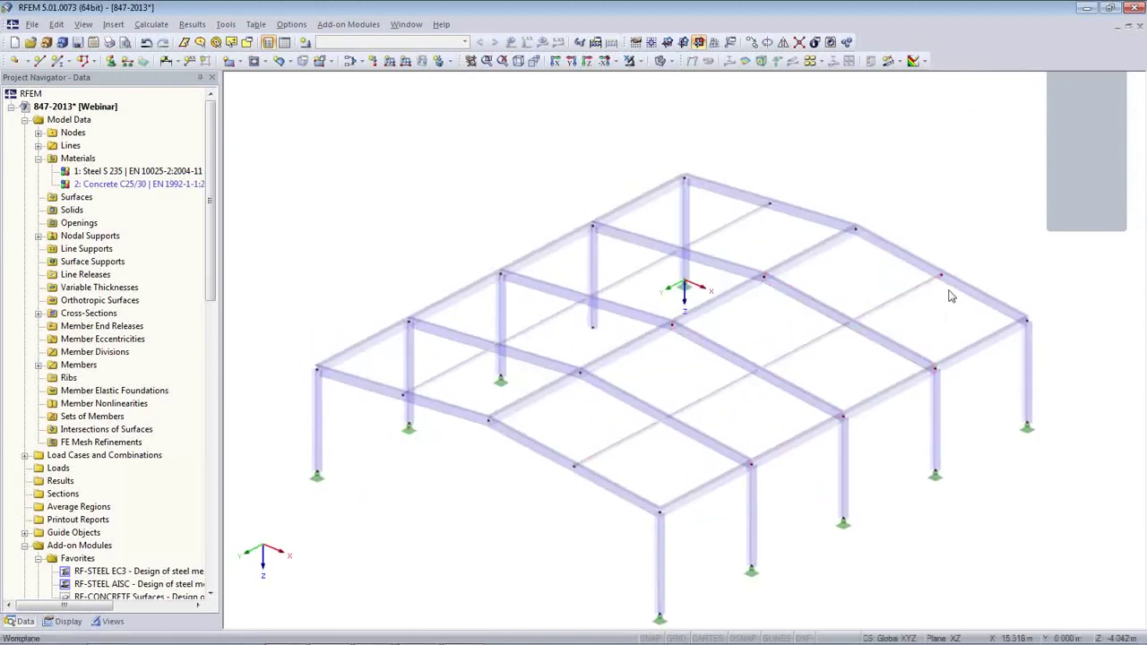
scroll(902, 391, "down", 1)
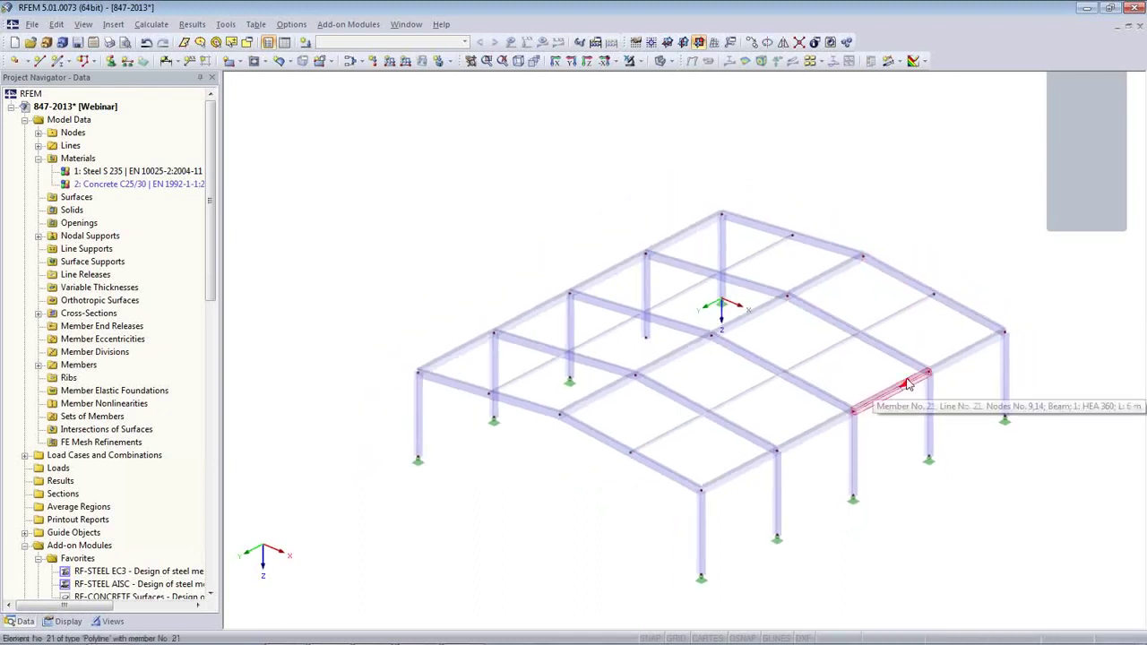
left_click(799, 42)
left_click_drag(350, 123, 1045, 568)
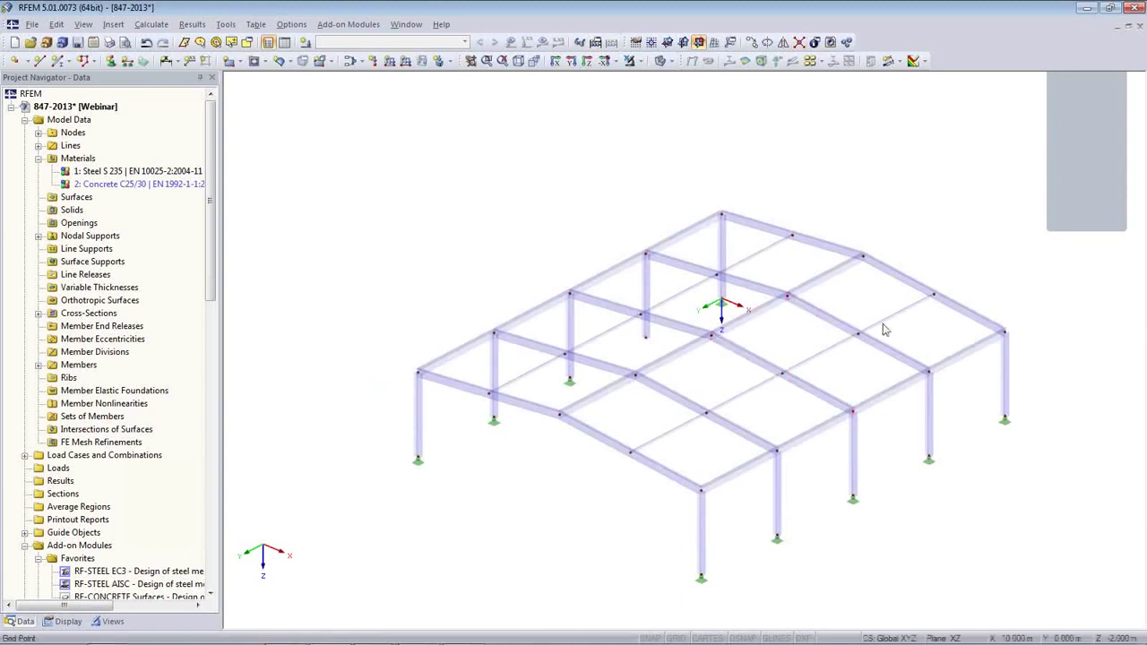
Step: Select all members parallel to the eave beam between the first two frames using Special Selection
middle_click_drag(671, 468, 519, 454, "ctrl")
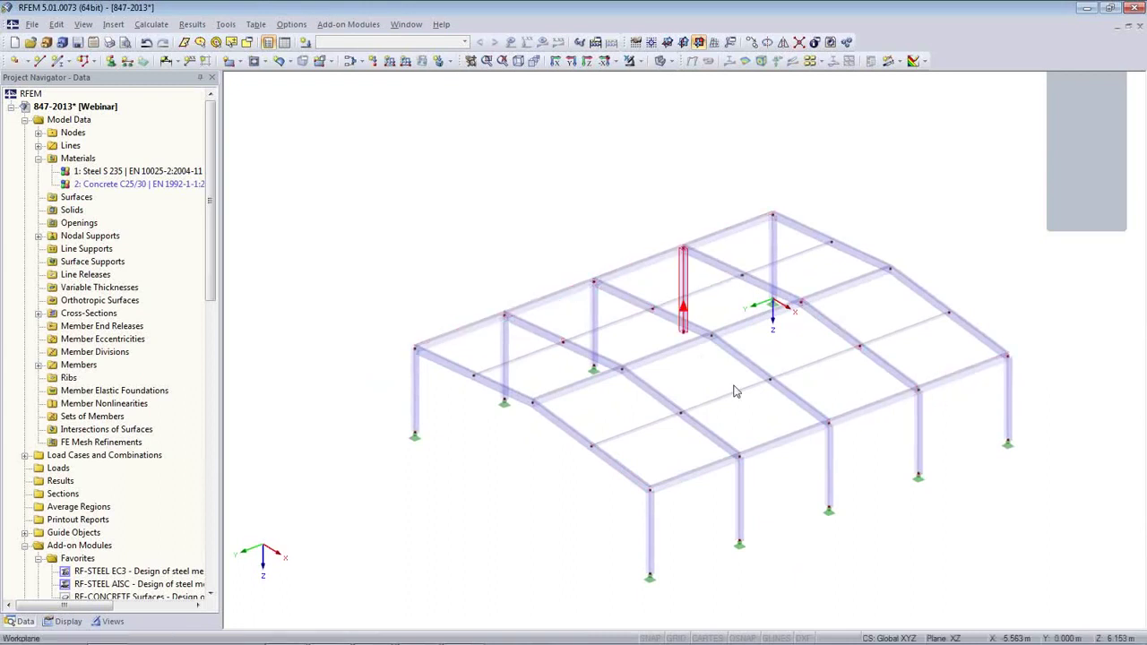
middle_click_drag(817, 470, 763, 401)
mouse_move(632, 416)
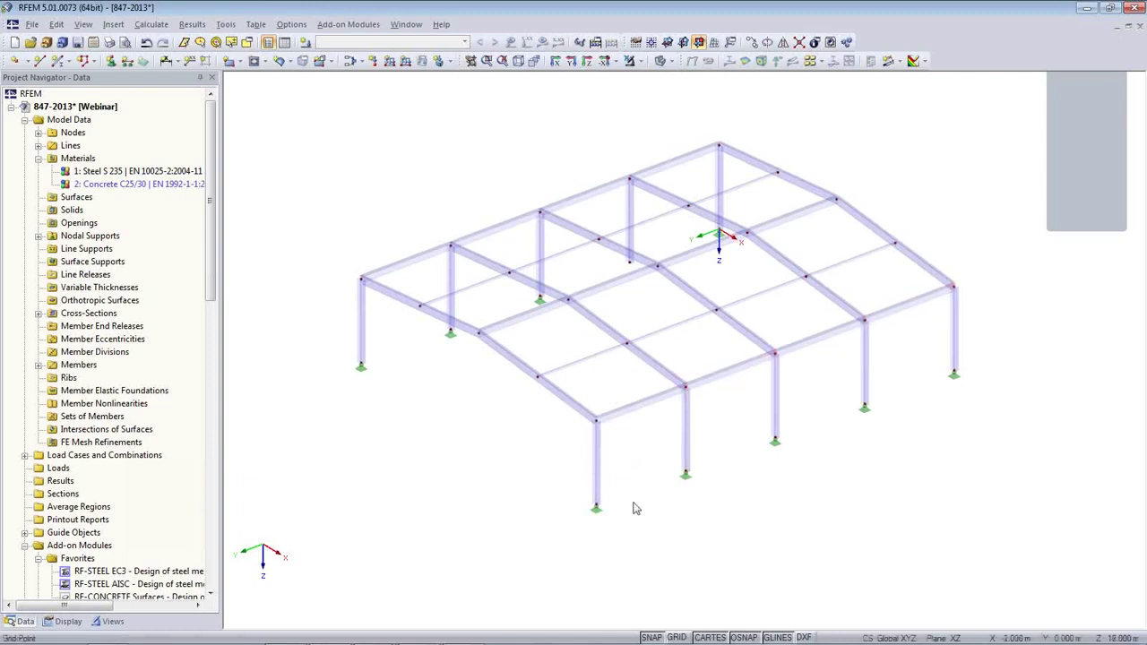
left_click(56, 25)
mouse_move(80, 121)
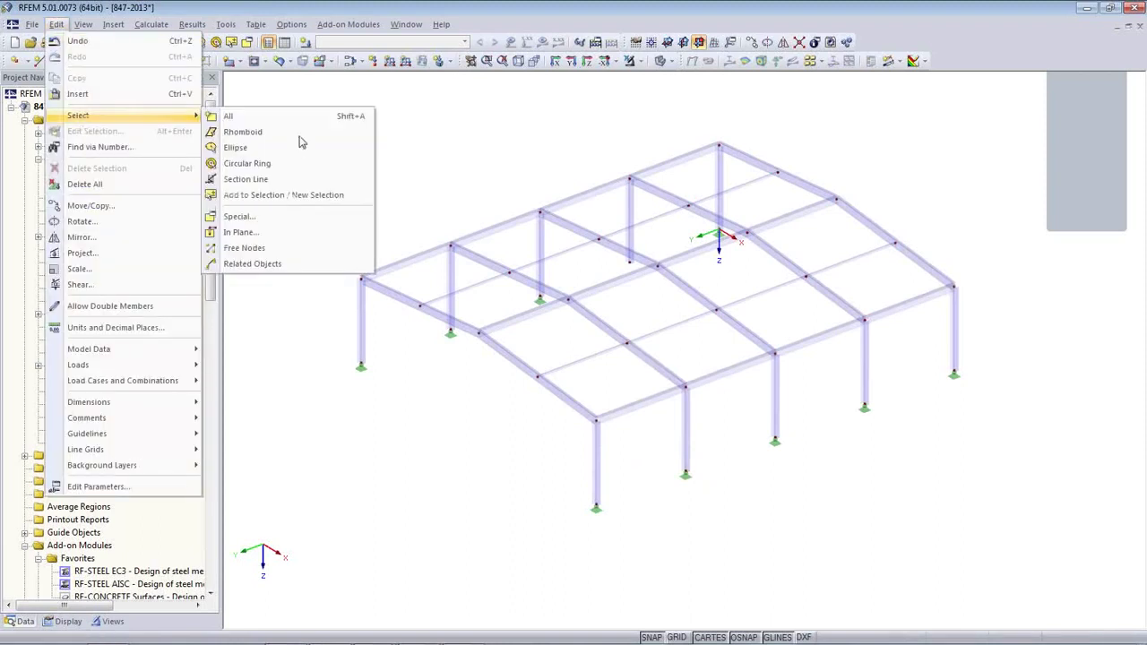
left_click(239, 217)
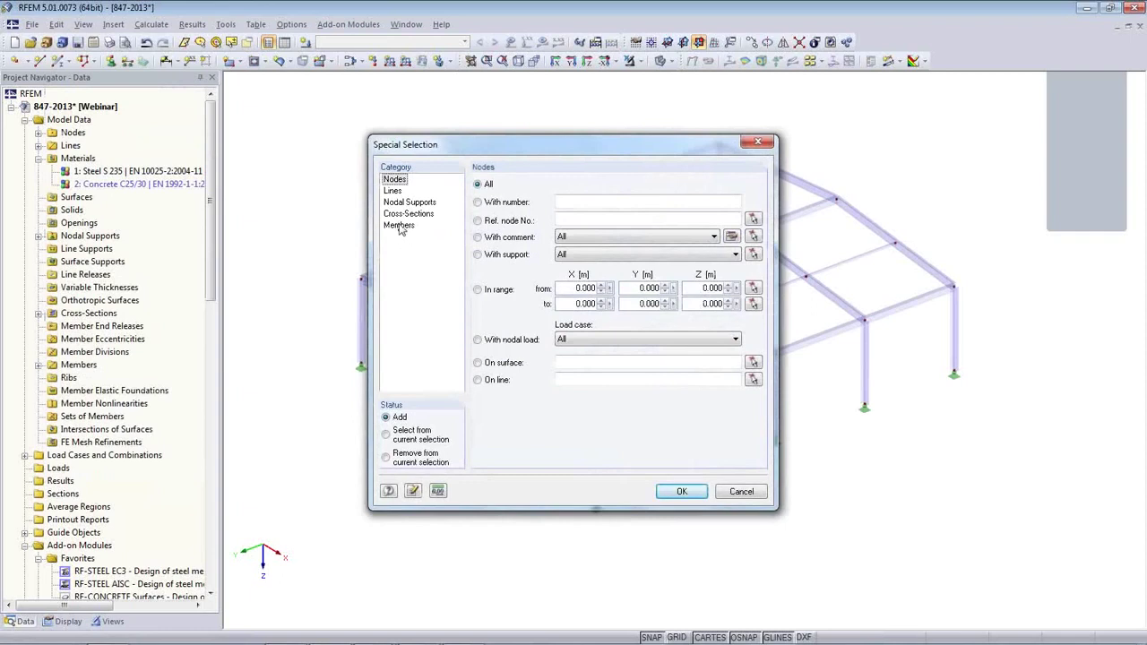
left_click(399, 225)
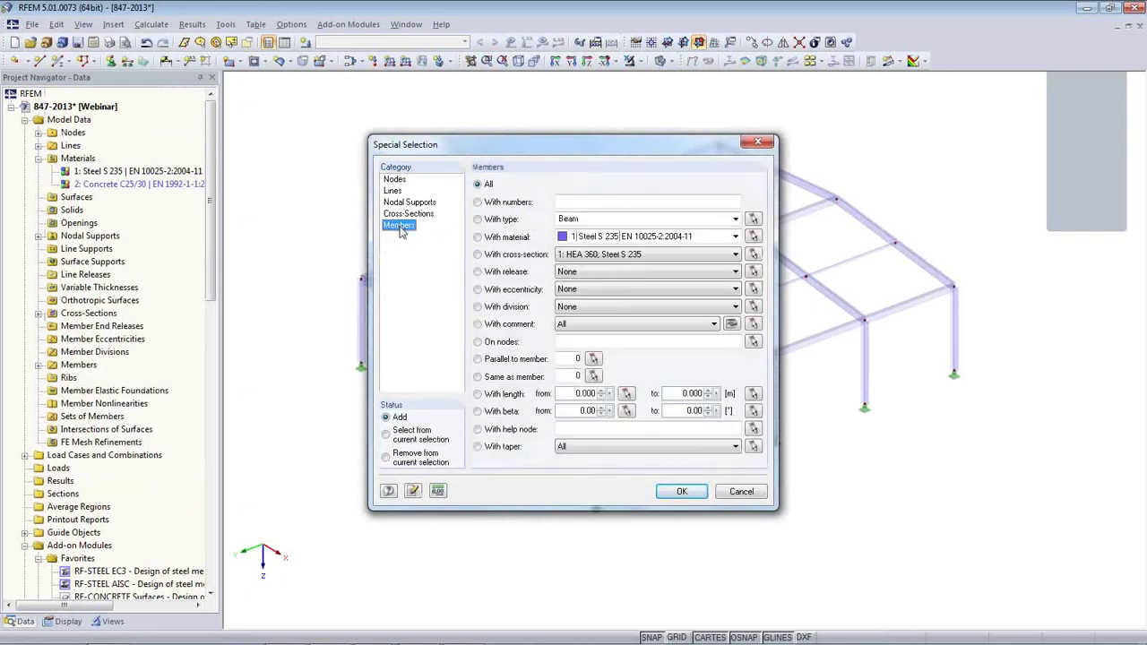
left_click(478, 360)
left_click(592, 359)
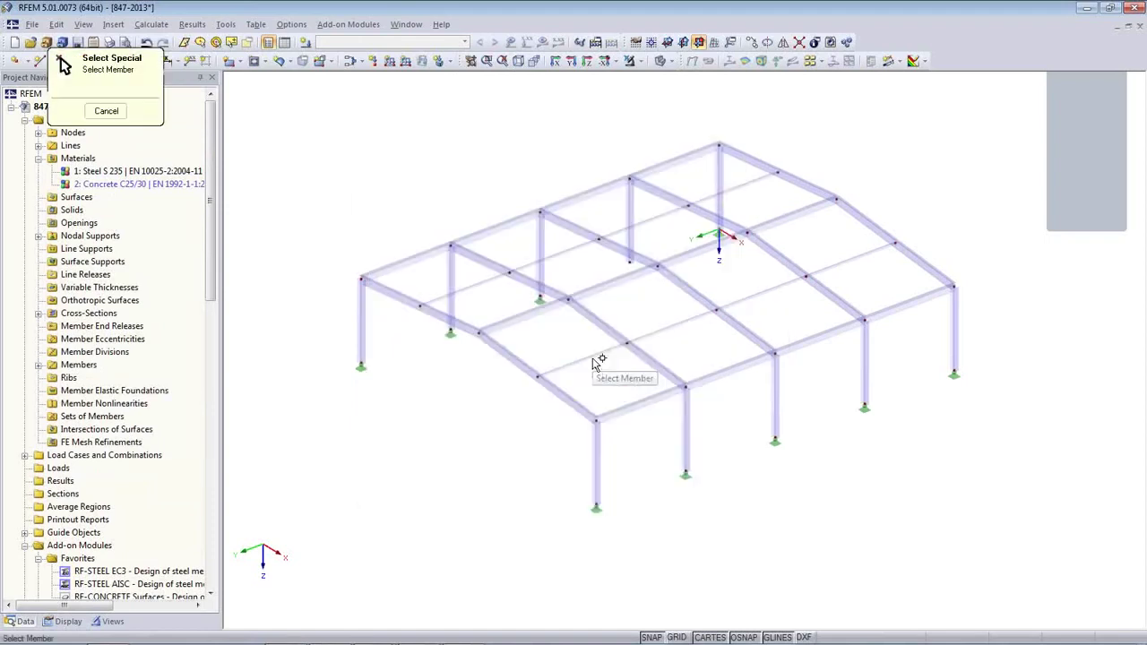
left_click(642, 412)
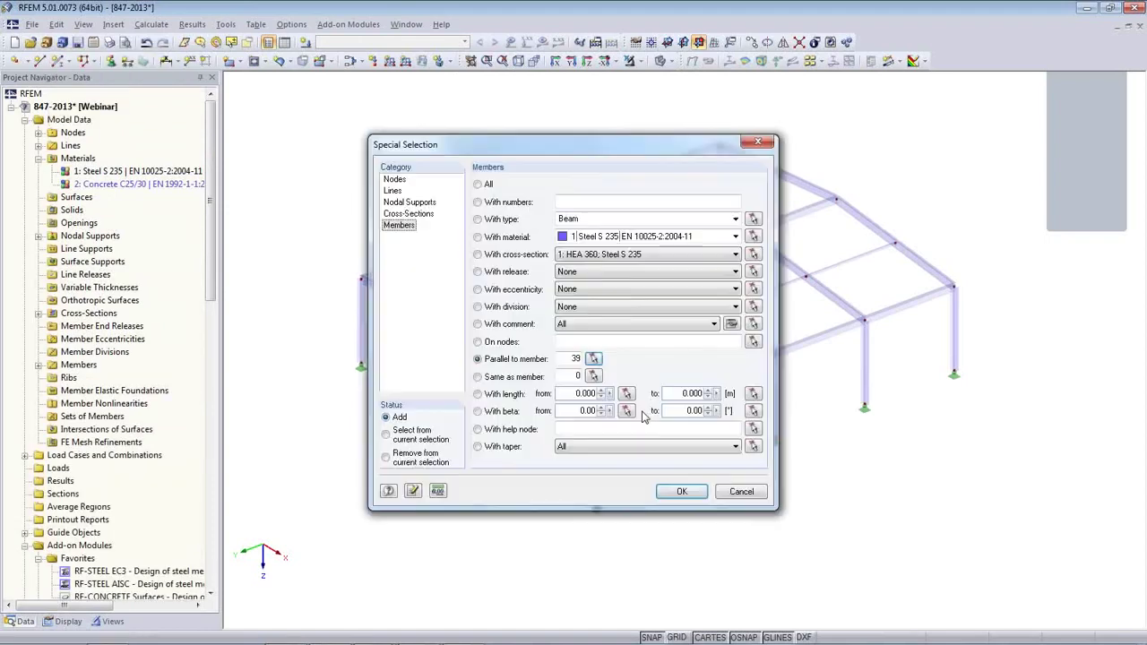
left_click(670, 491)
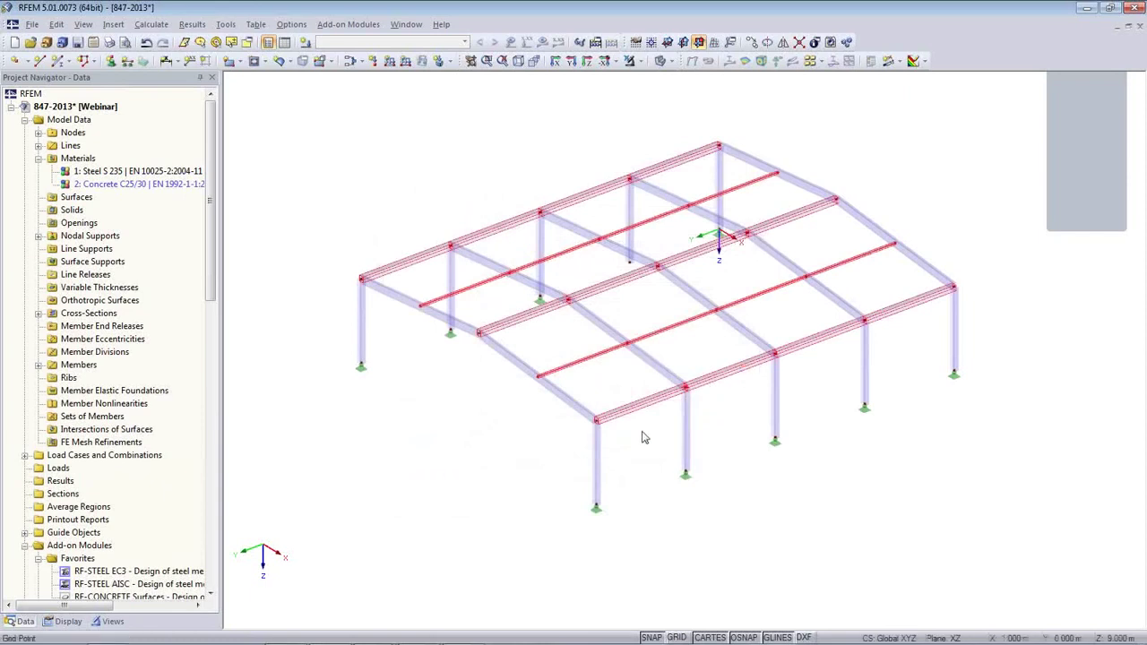
Step: Apply the Truss (only N) type and HEA 120 cross-section of an existing purlin to all selected longitudinal members
double_click(714, 385)
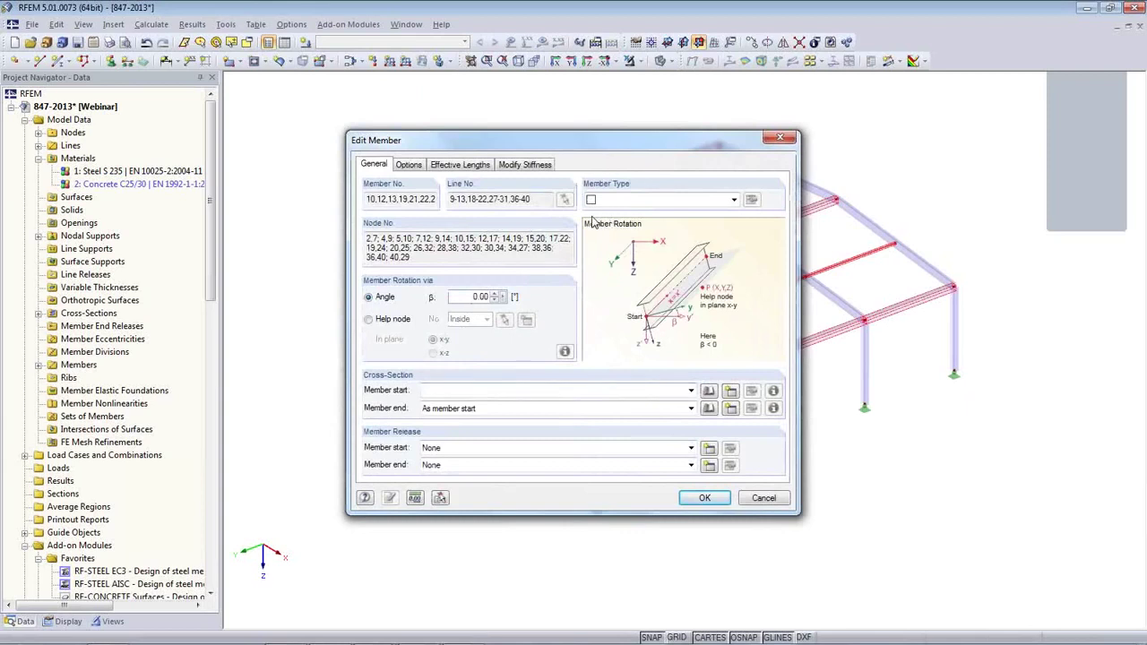
left_click_drag(603, 150, 349, 103)
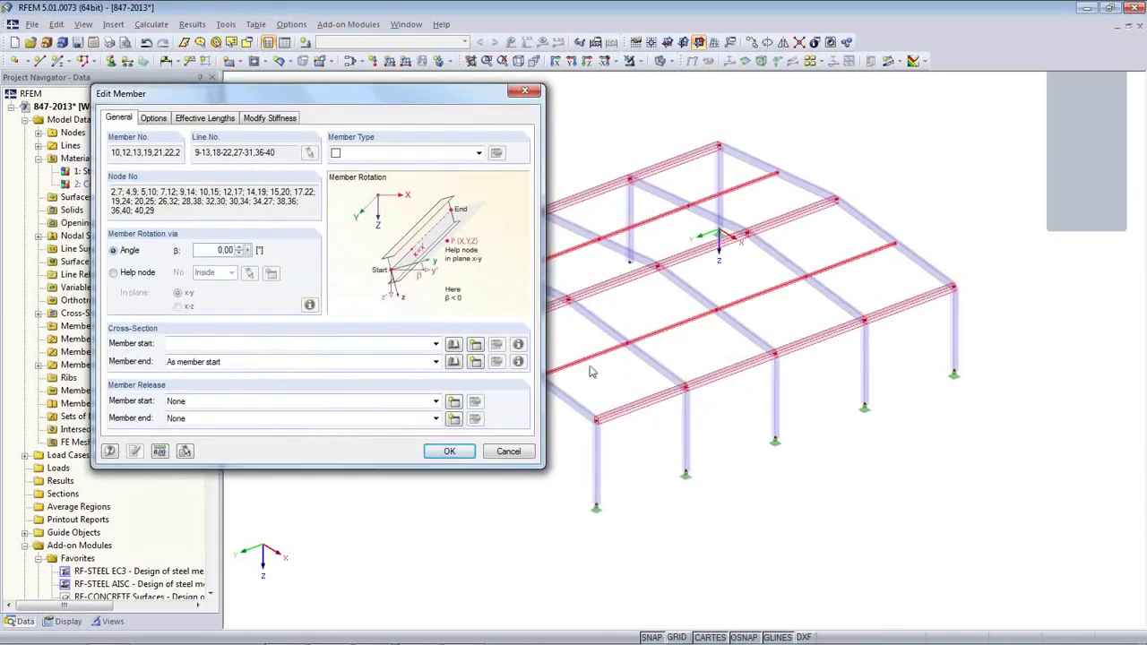
left_click(185, 451)
left_click(574, 365)
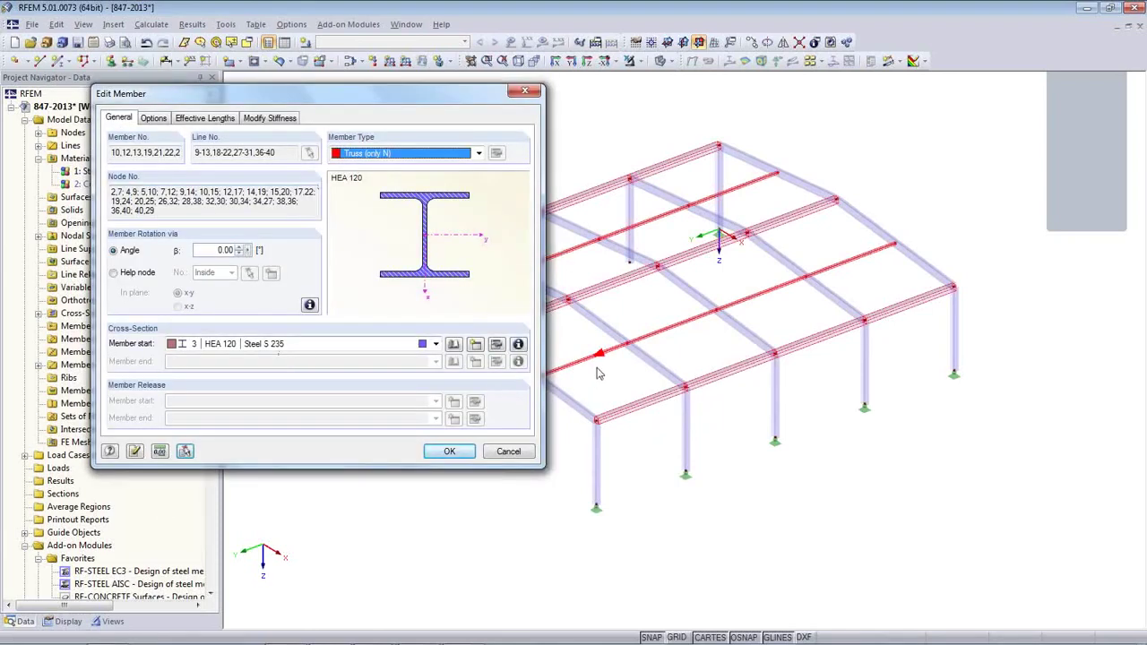
left_click(454, 455)
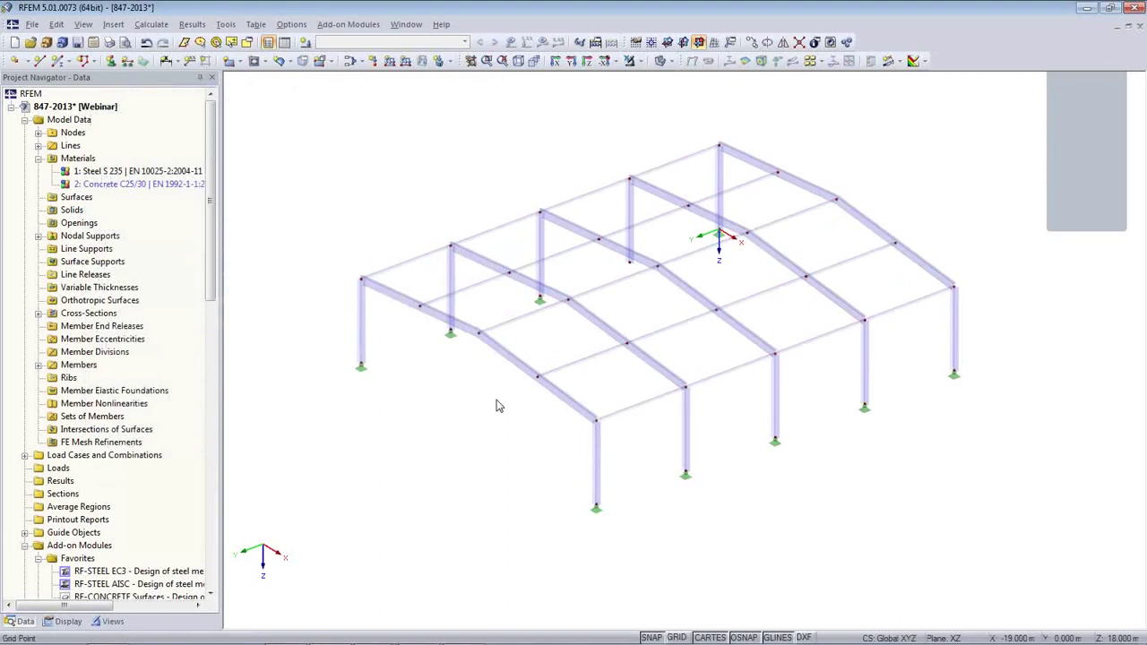
Step: Start generating bracing in cells with Tension members and create a solid round RD 30 cross-section in Steel S 235 for them
middle_click_drag(724, 471, 573, 439, "ctrl")
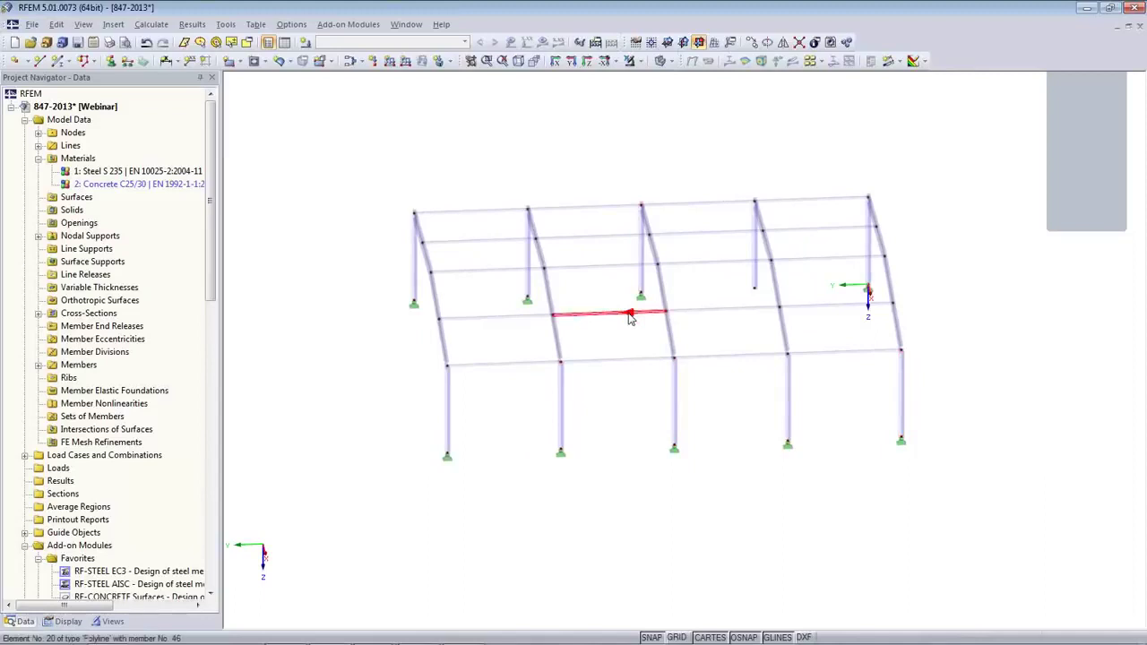
middle_click_drag(621, 402, 630, 379, "ctrl")
middle_click_drag(636, 430, 543, 404, "ctrl")
left_click(227, 25)
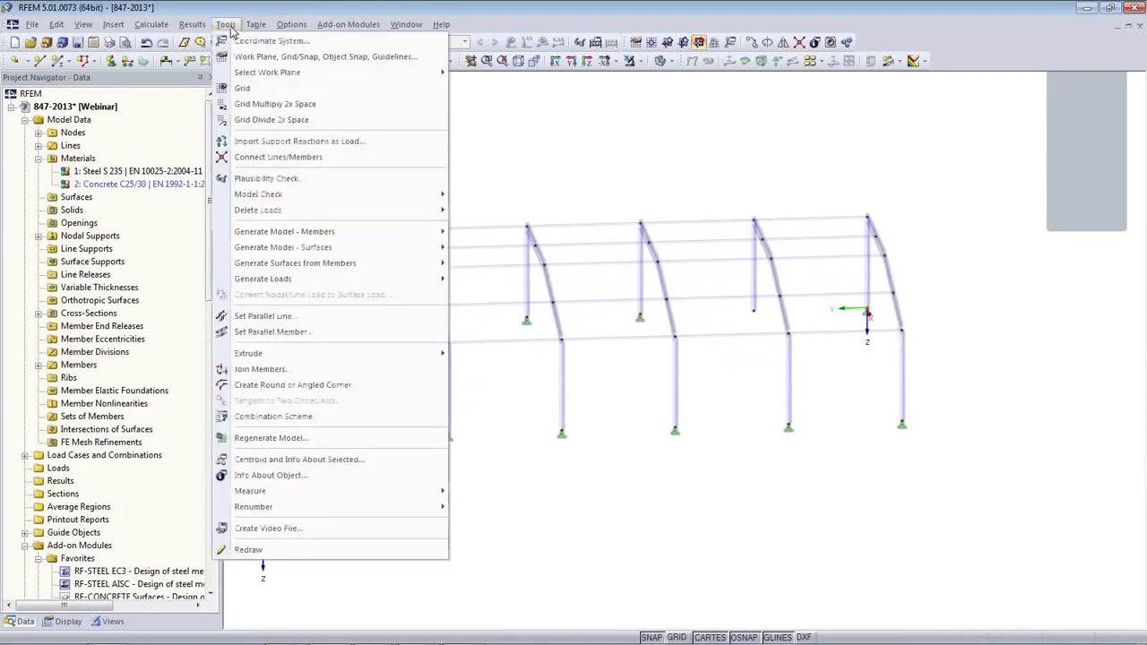
mouse_move(280, 285)
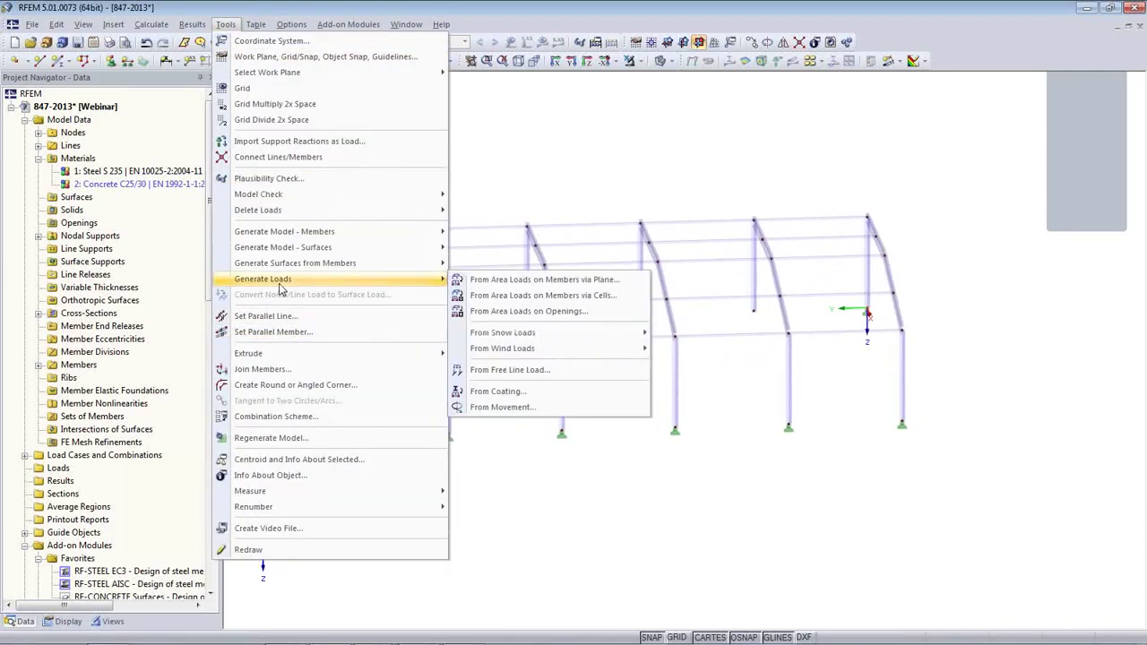
mouse_move(290, 232)
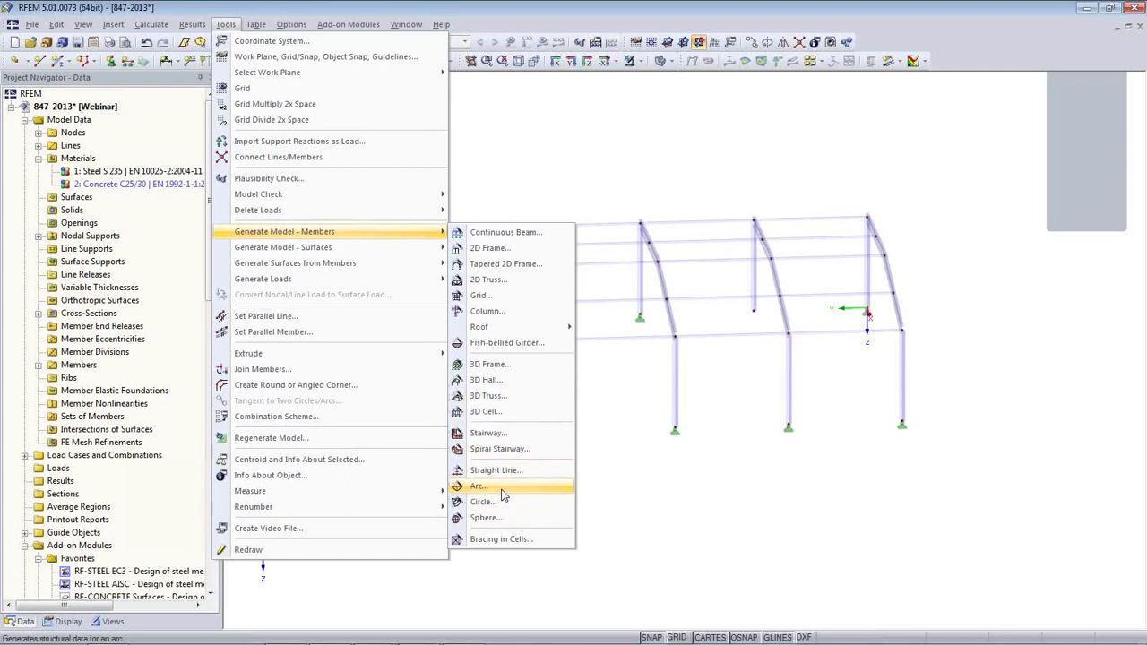
left_click(501, 539)
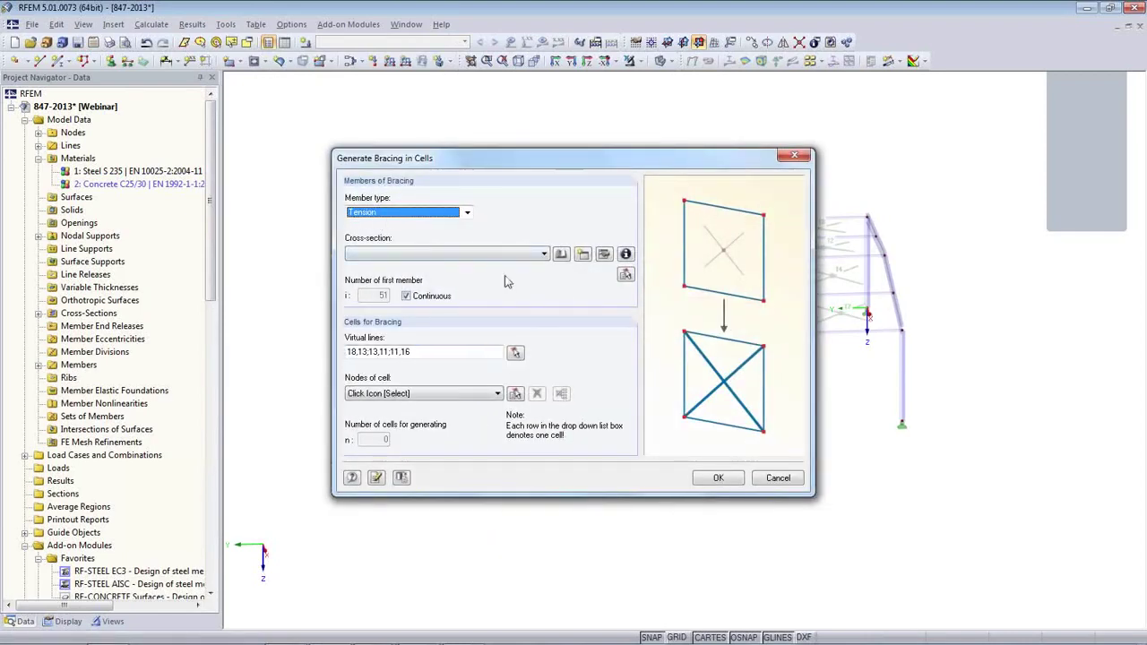
left_click(582, 254)
left_click(582, 255)
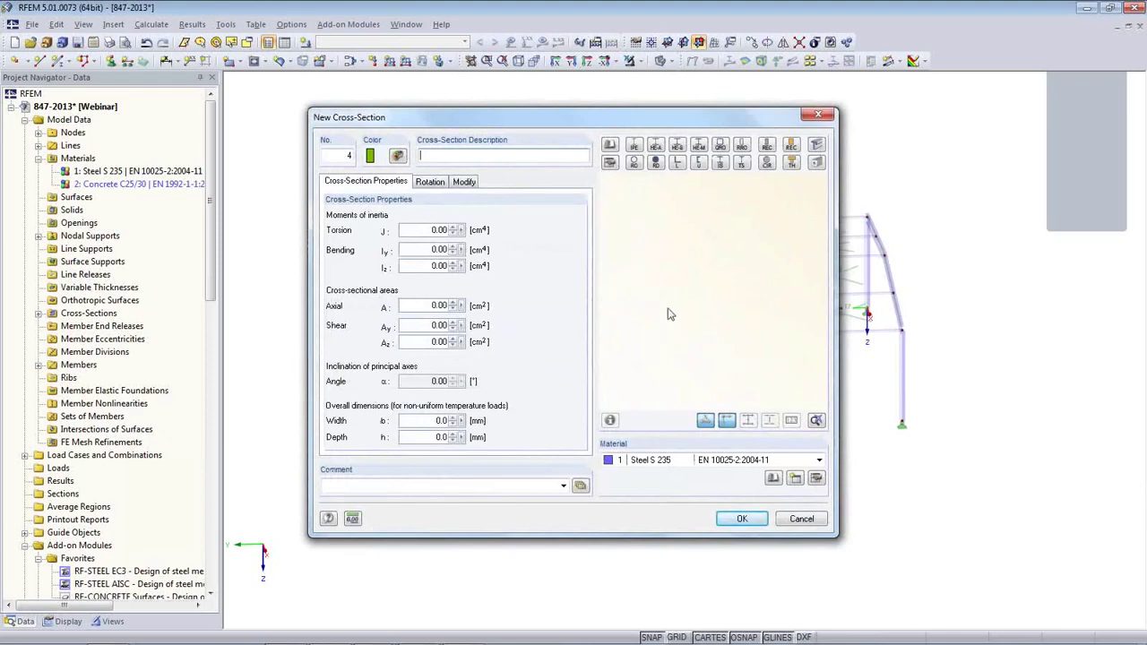
left_click(611, 162)
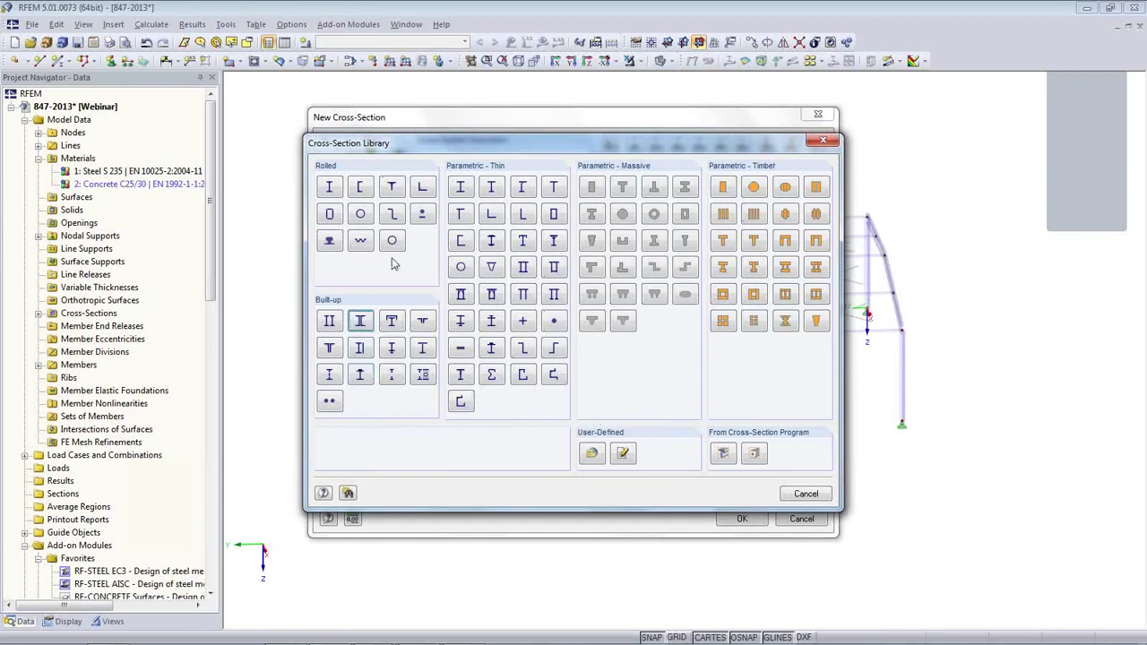
left_click(423, 216)
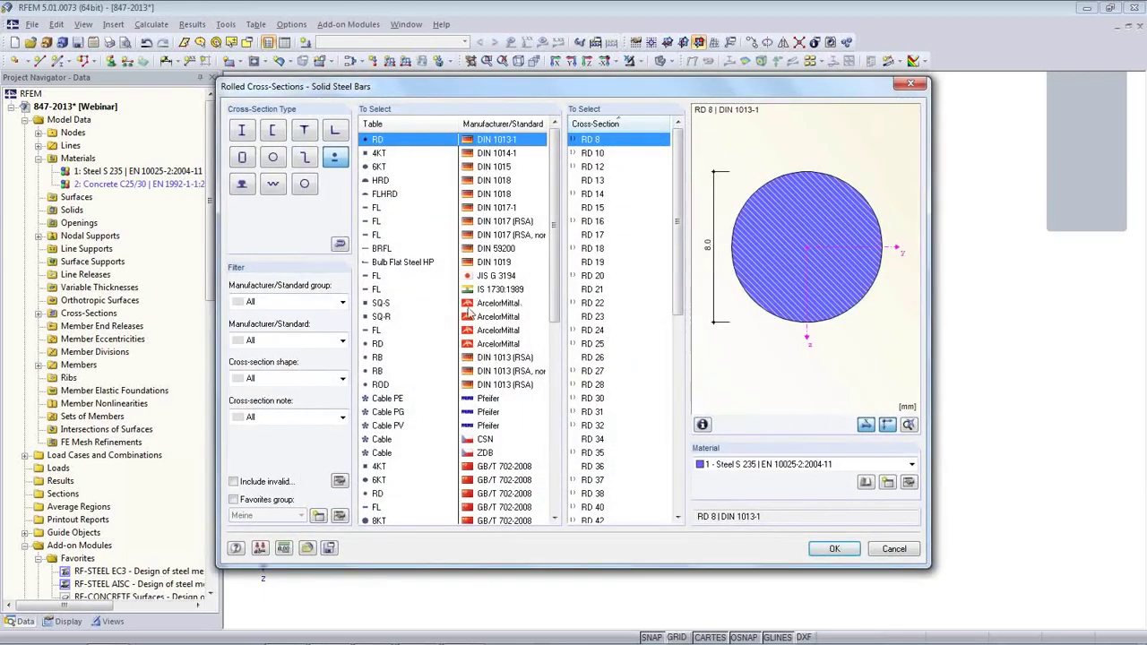
scroll(543, 233, "down", 7)
scroll(543, 224, "up", 6)
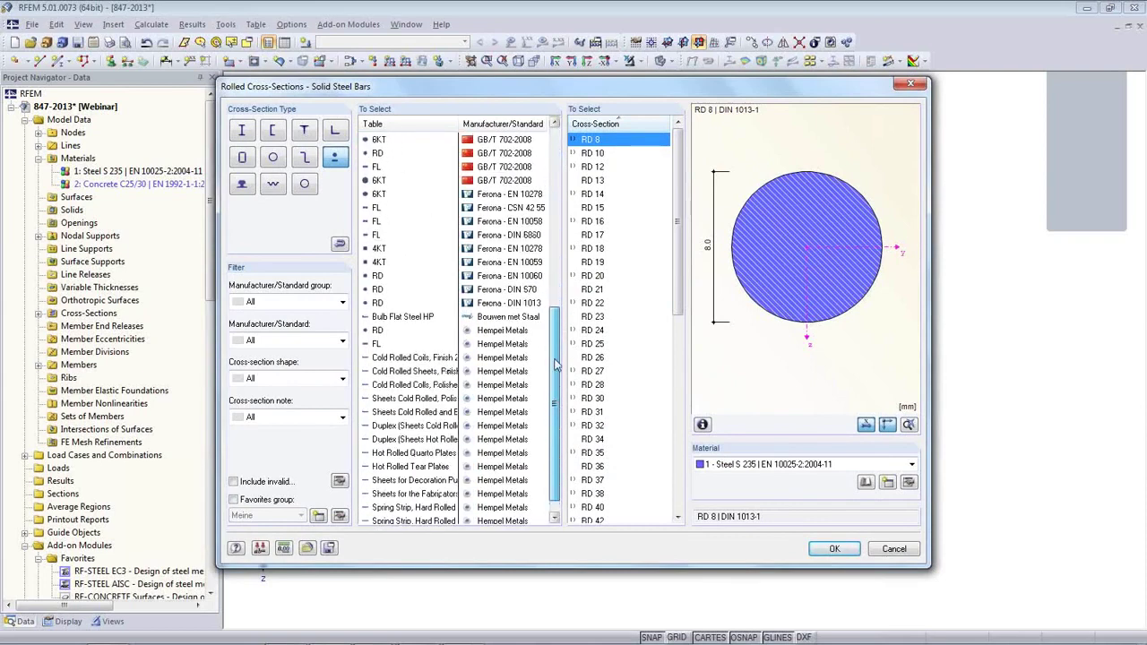
left_click(234, 500)
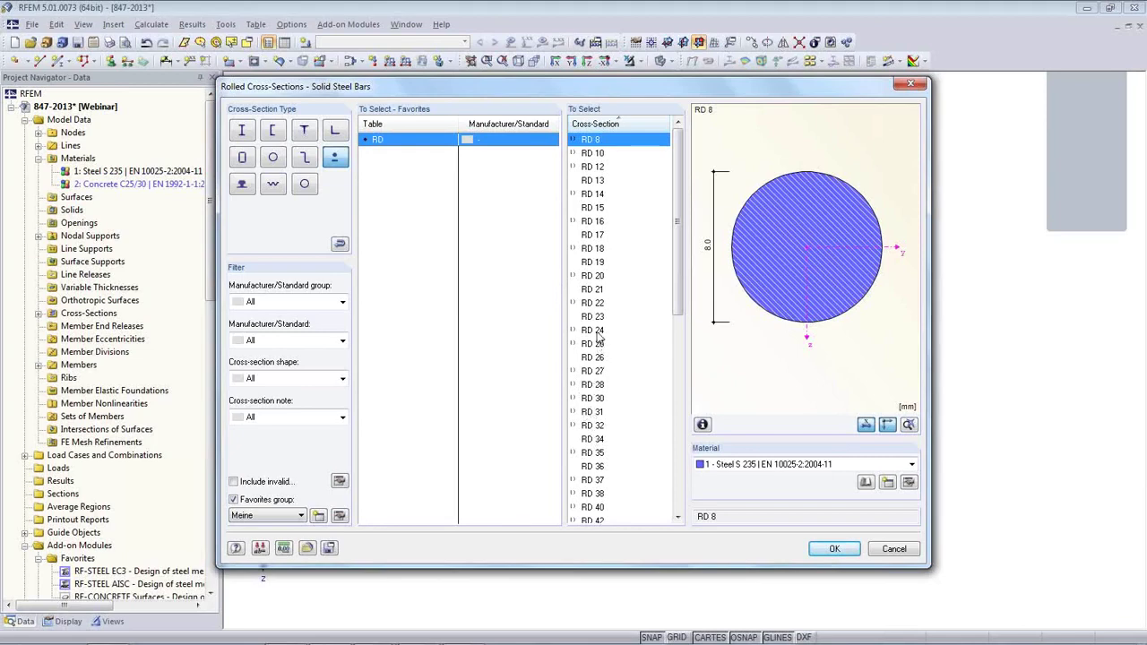
left_click(591, 402)
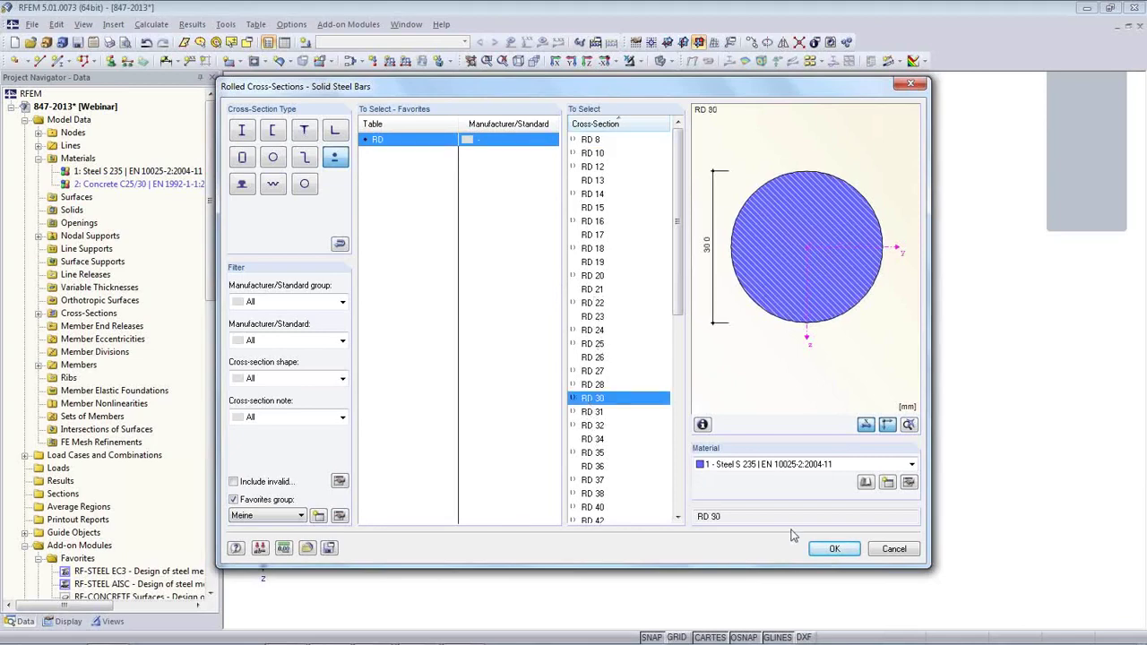
left_click(842, 544)
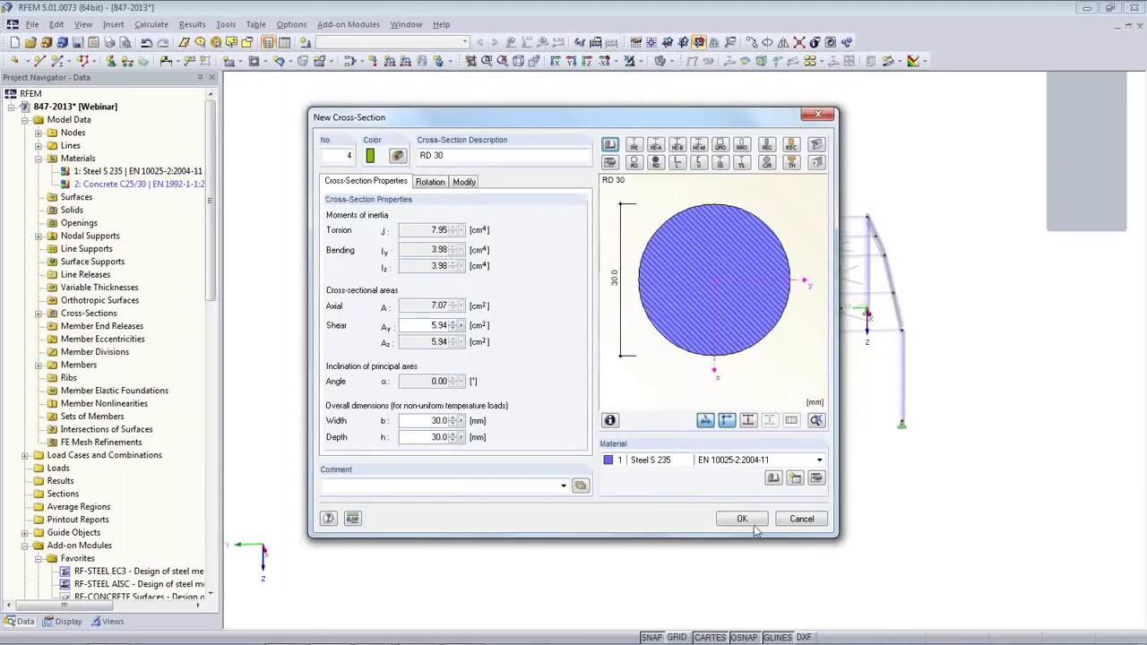
left_click(741, 521)
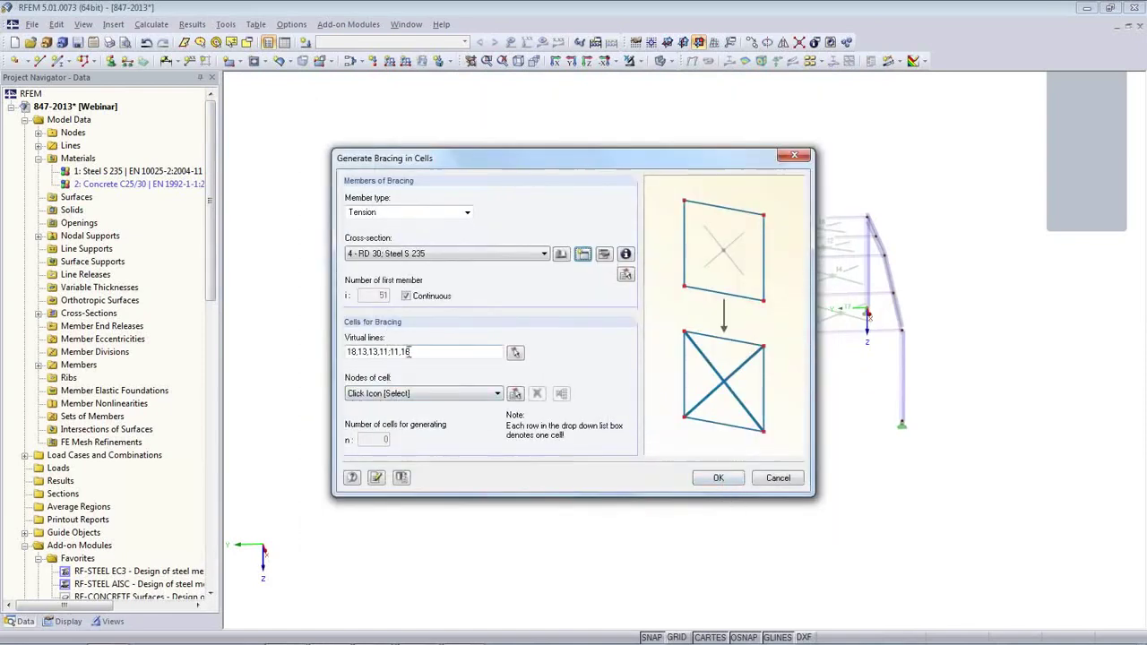
Step: Redefine the virtual lines as 18,13;13,11;11,16 by picking the column base nodes around the bay between the second and third frames
left_click_drag(422, 353, 238, 330)
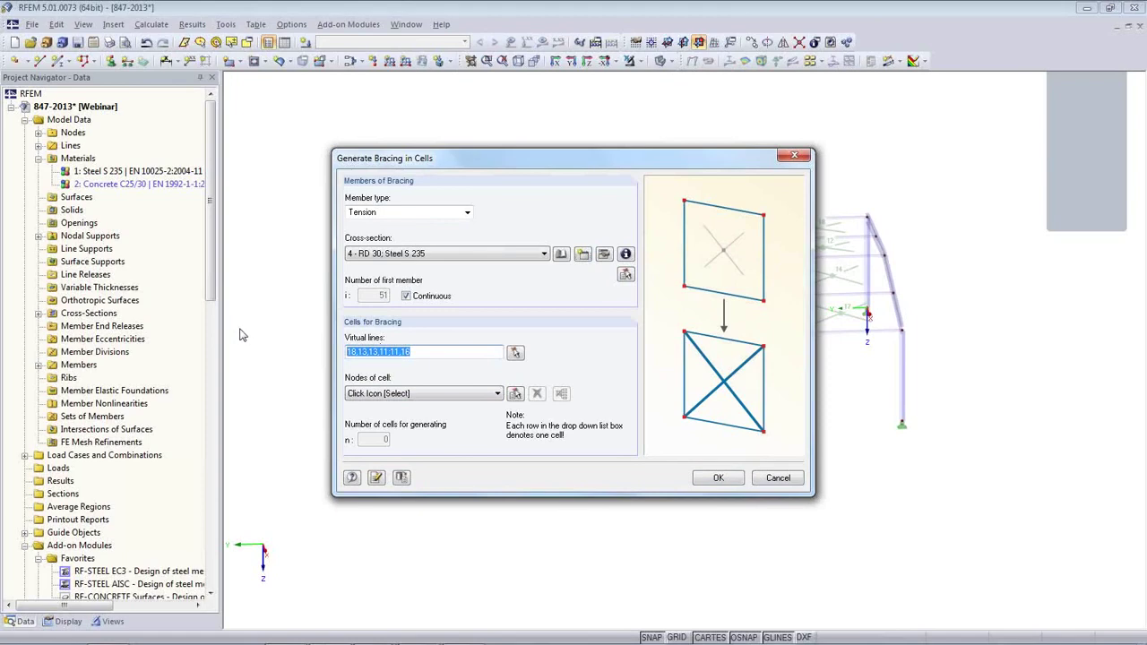
left_click_drag(524, 158, 224, 207)
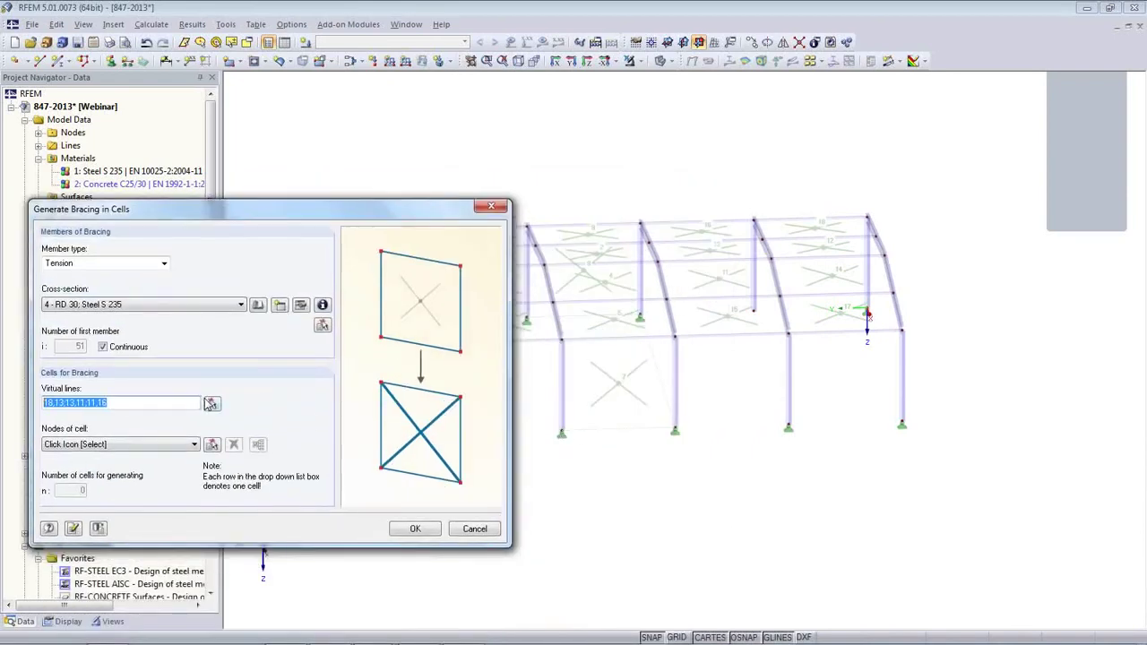
key("Delete")
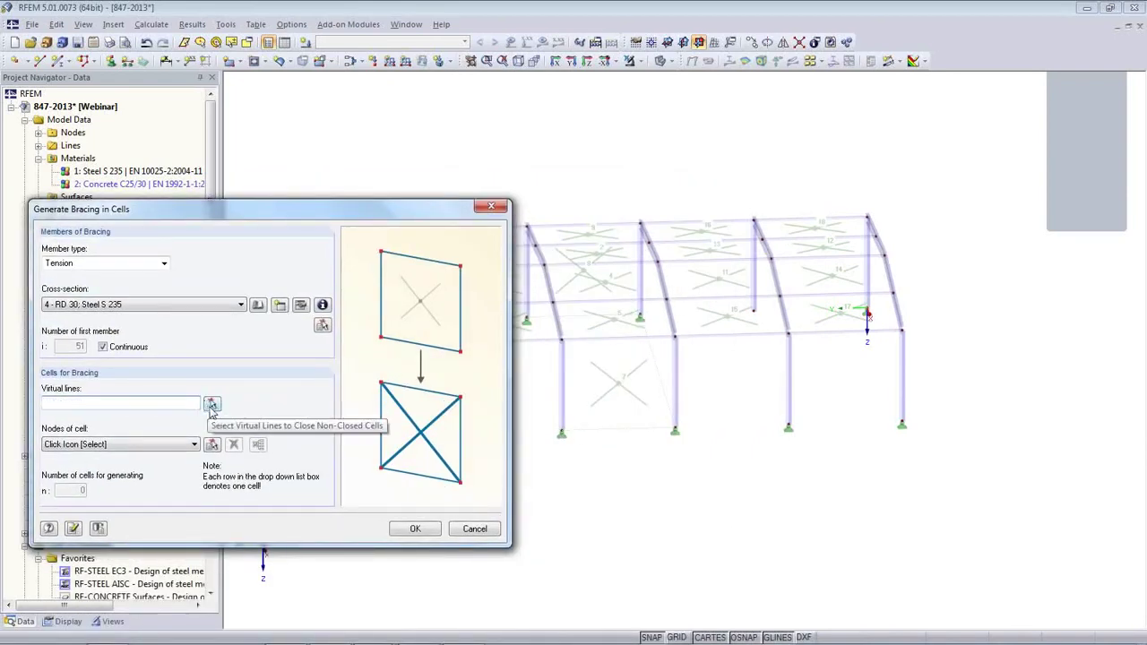
left_click(212, 406)
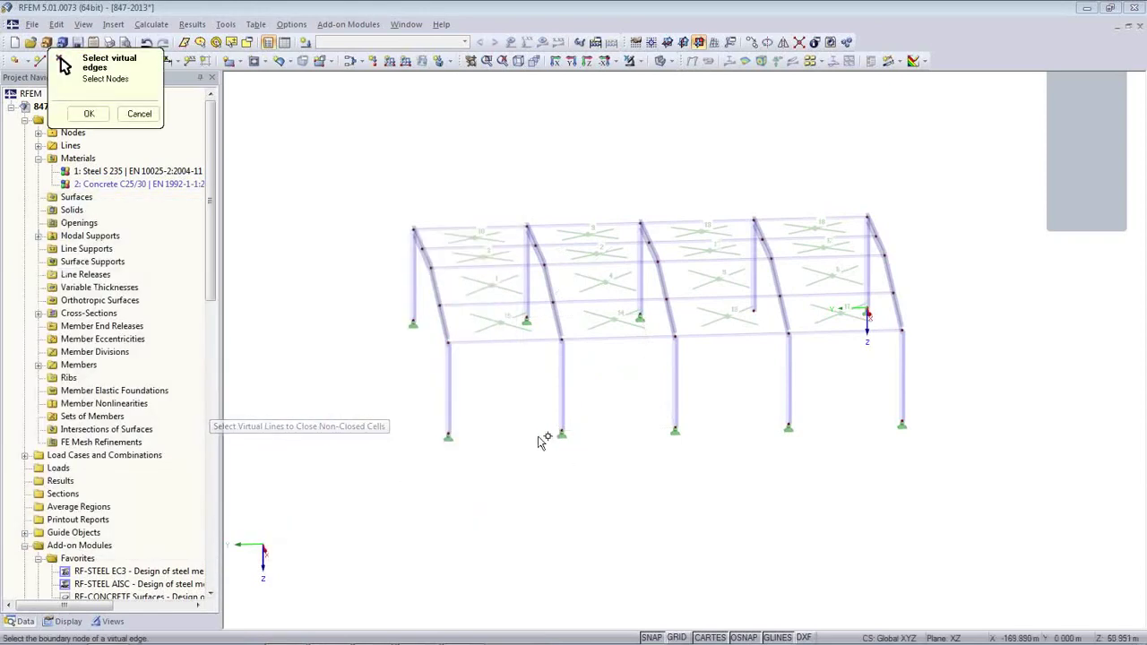
left_click(674, 430)
left_click(641, 317)
left_click(527, 320)
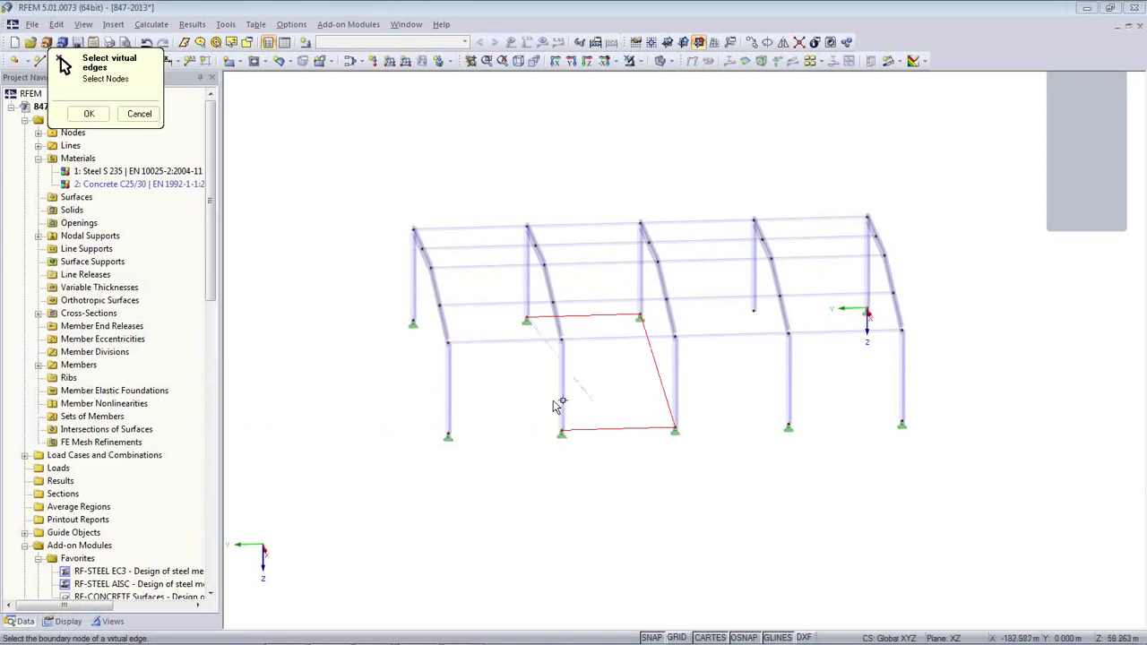
left_click(559, 426)
left_click(89, 113)
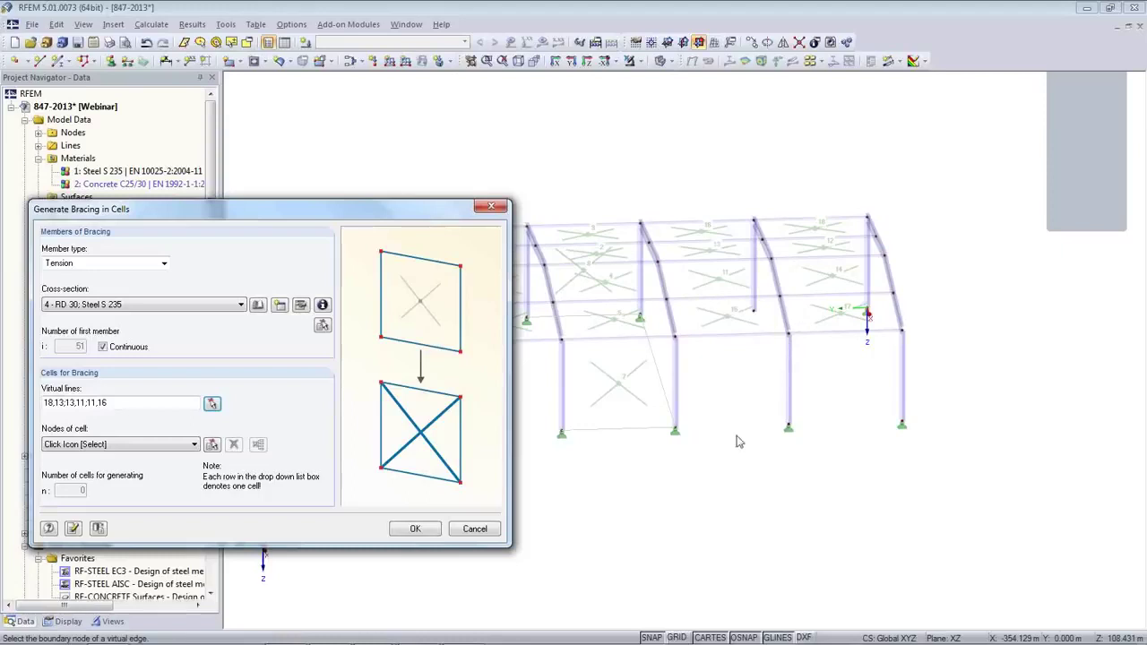
Step: Generate the tension bracing in all roof and wall cells of the bay between the second and third frames
left_click(213, 445)
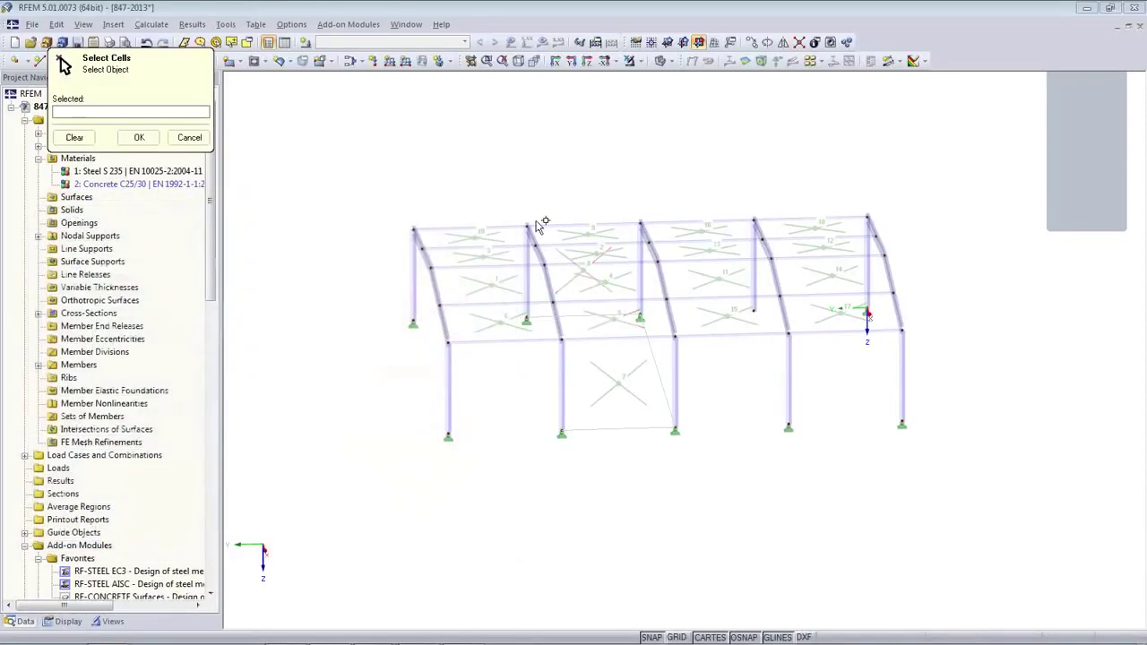
left_click_drag(537, 209, 660, 445)
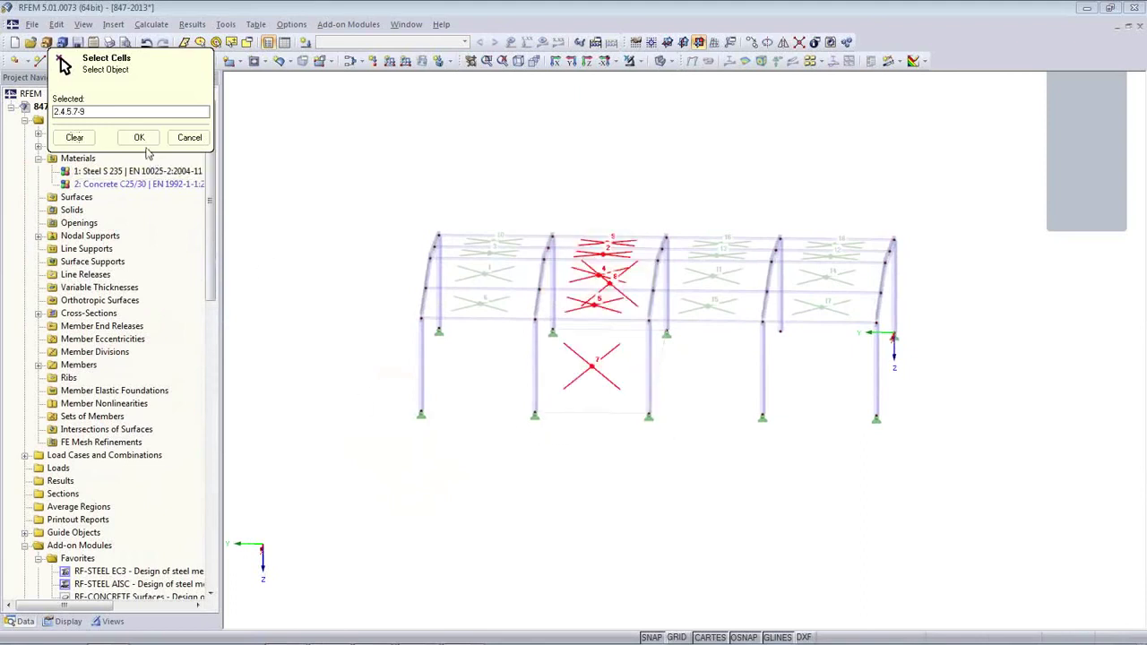
left_click(139, 137)
left_click(436, 536)
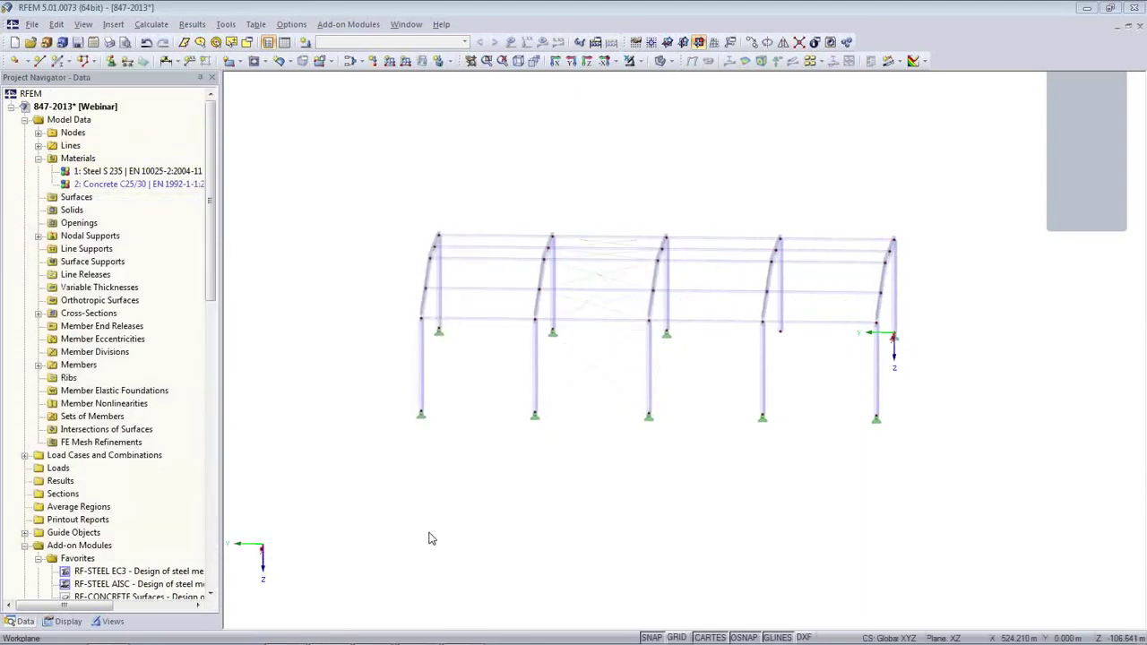
middle_click_drag(782, 504, 820, 507, "ctrl")
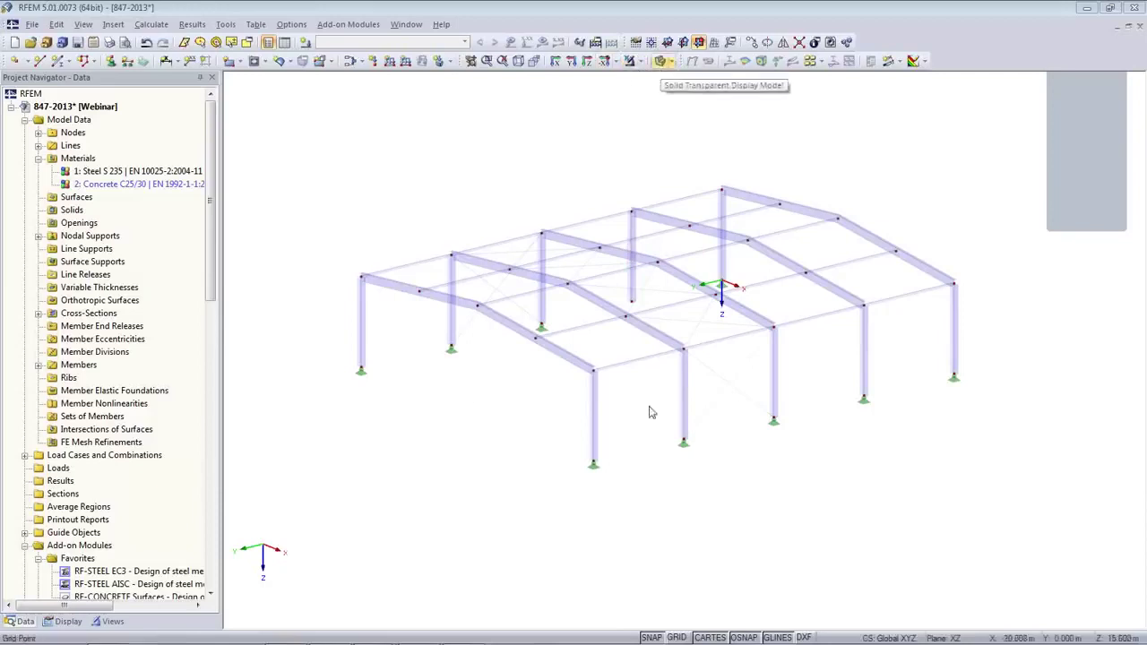
Step: Examine the bracing connections to the frames in solid display mode, leaving the model in wireframe display
scroll(609, 297, "up", 5)
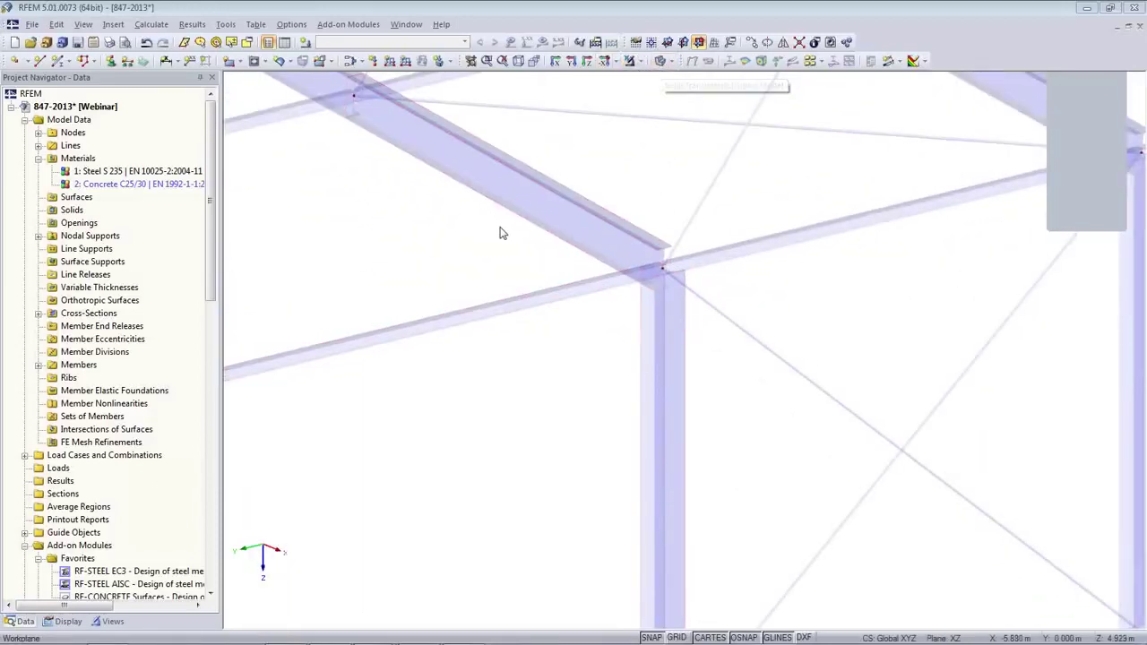
middle_click_drag(501, 230, 696, 440)
left_click(660, 60)
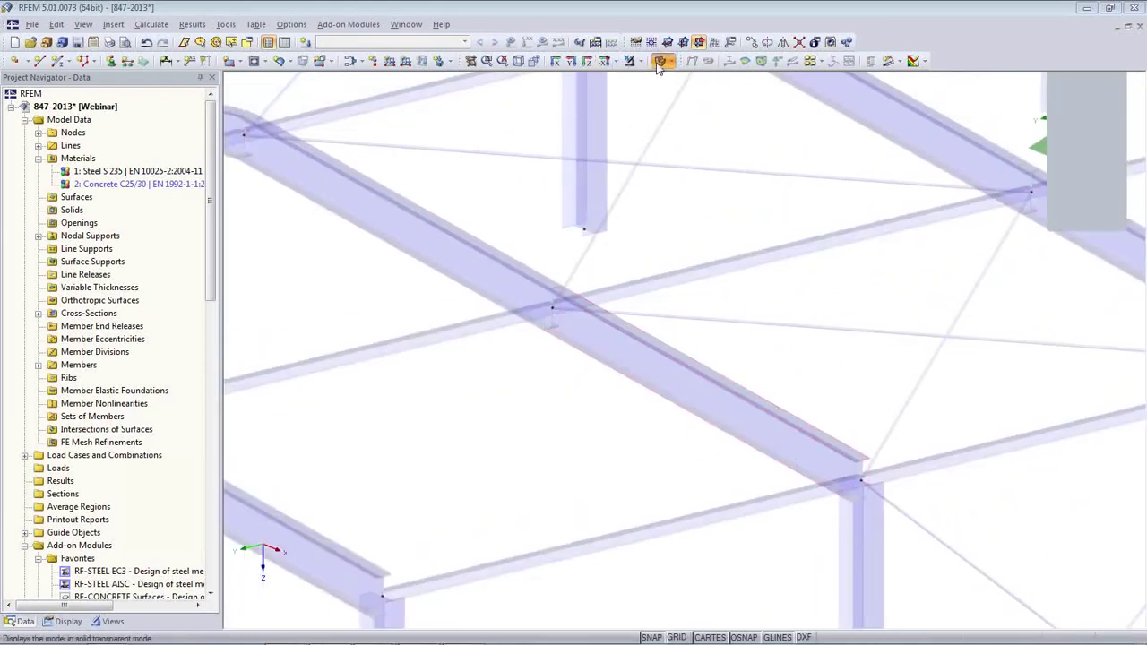
scroll(626, 380, "down", 5)
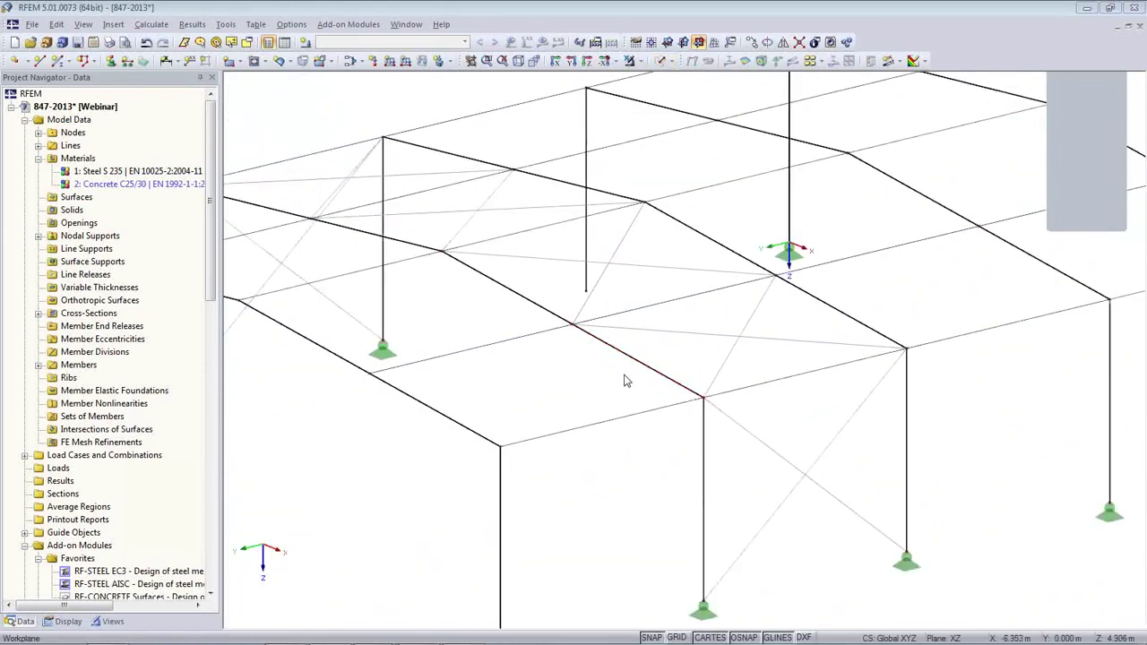
left_click(655, 64)
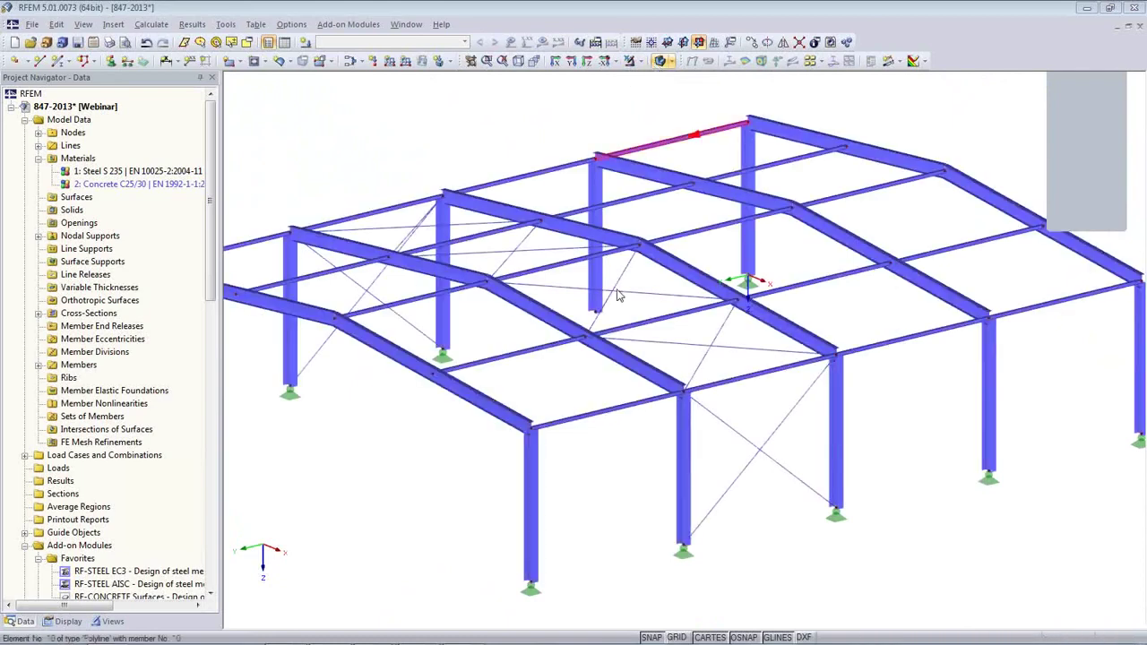
scroll(558, 306, "up", 6)
scroll(557, 307, "down", 2)
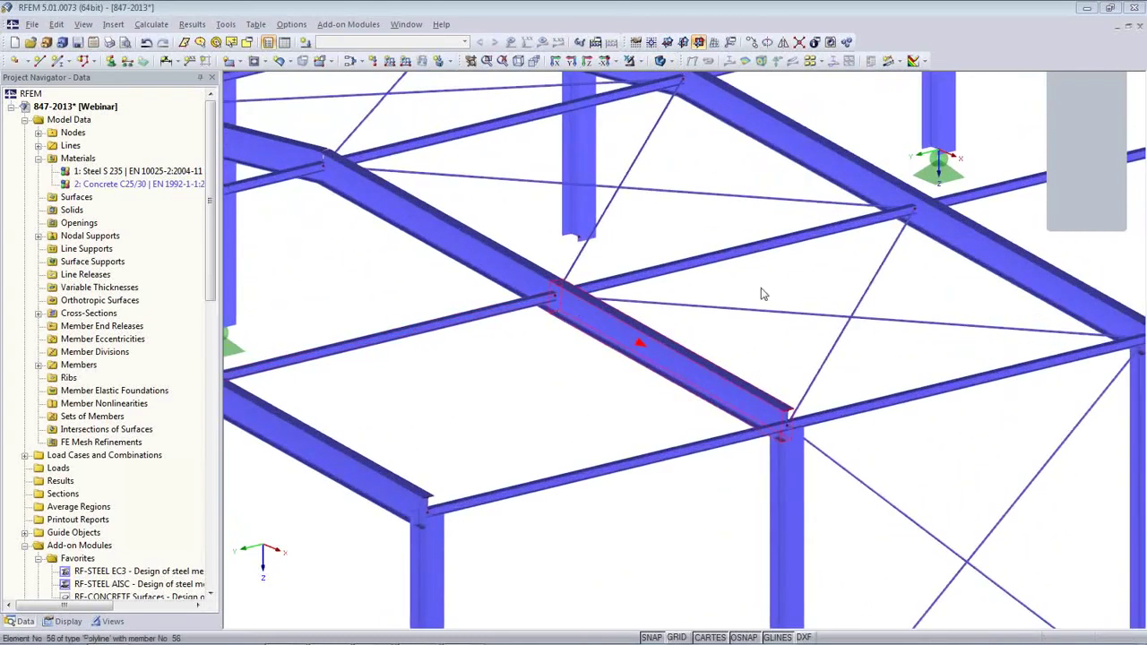
scroll(784, 414, "down", 4)
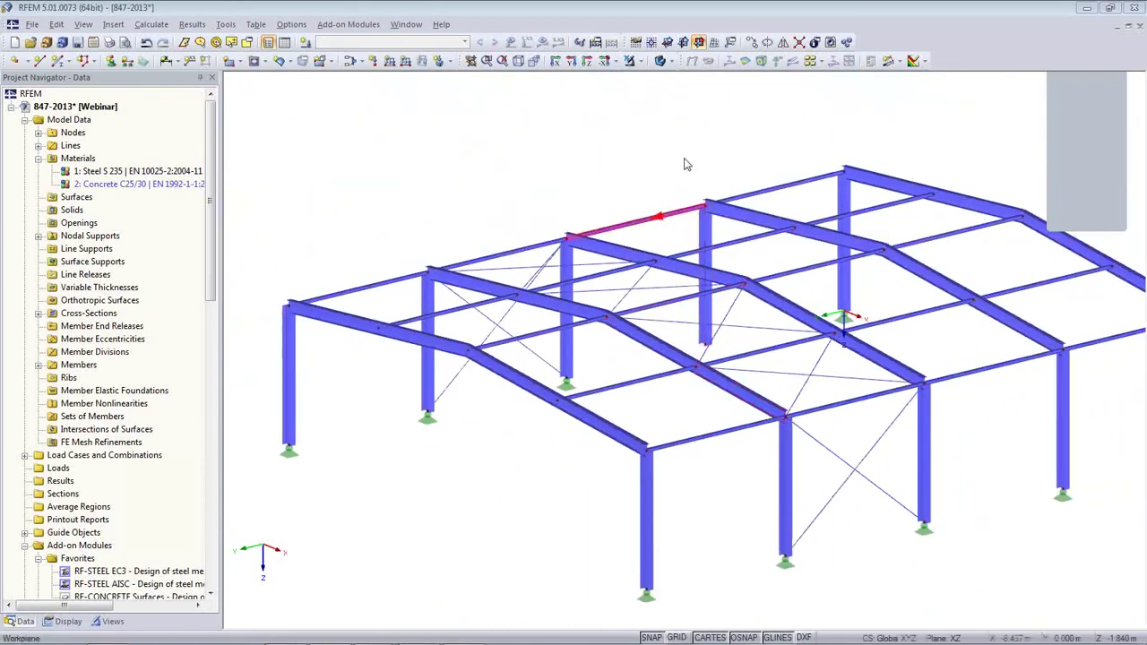
left_click(658, 63)
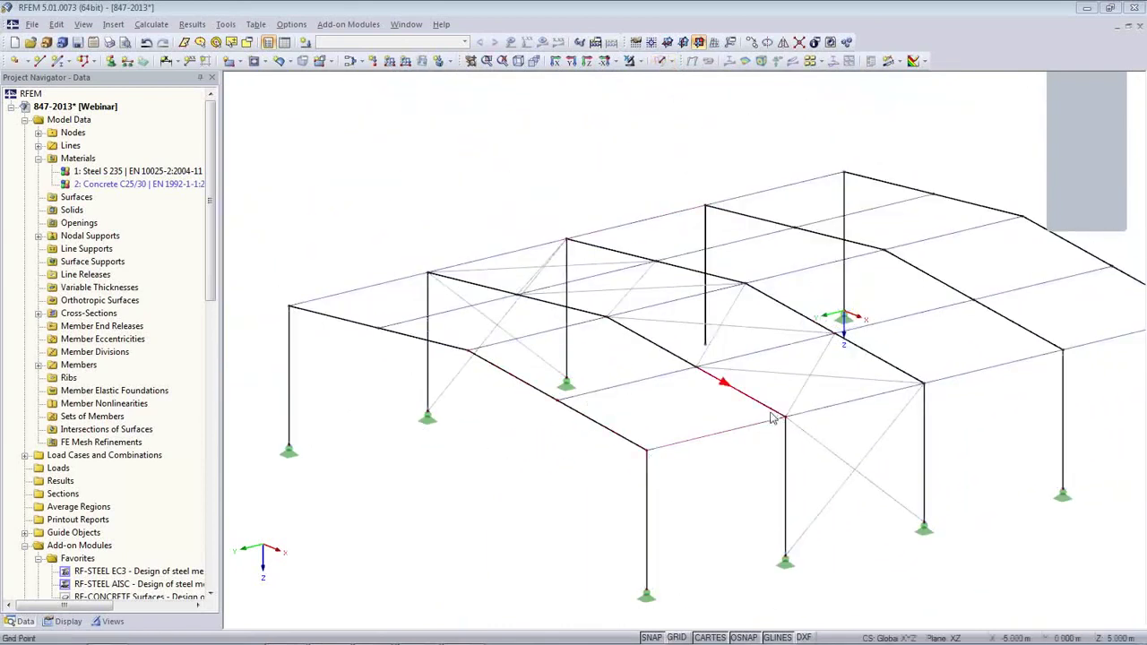
Step: Show the cross-section outlines of the members on the wireframe model
left_click(62, 622)
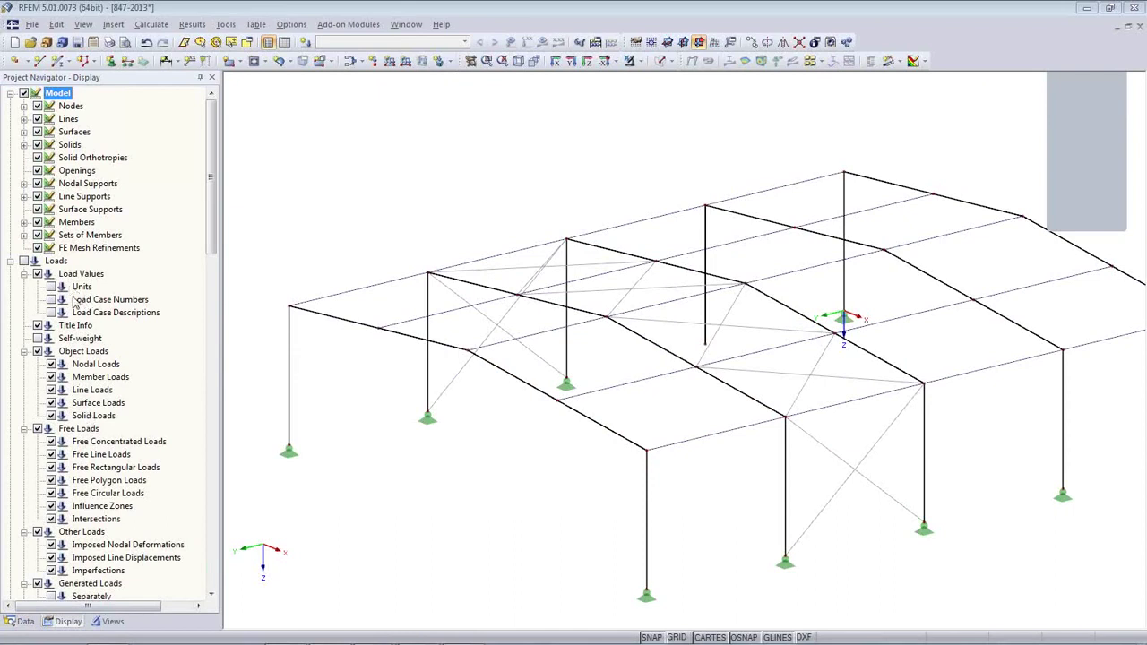
left_click(24, 222)
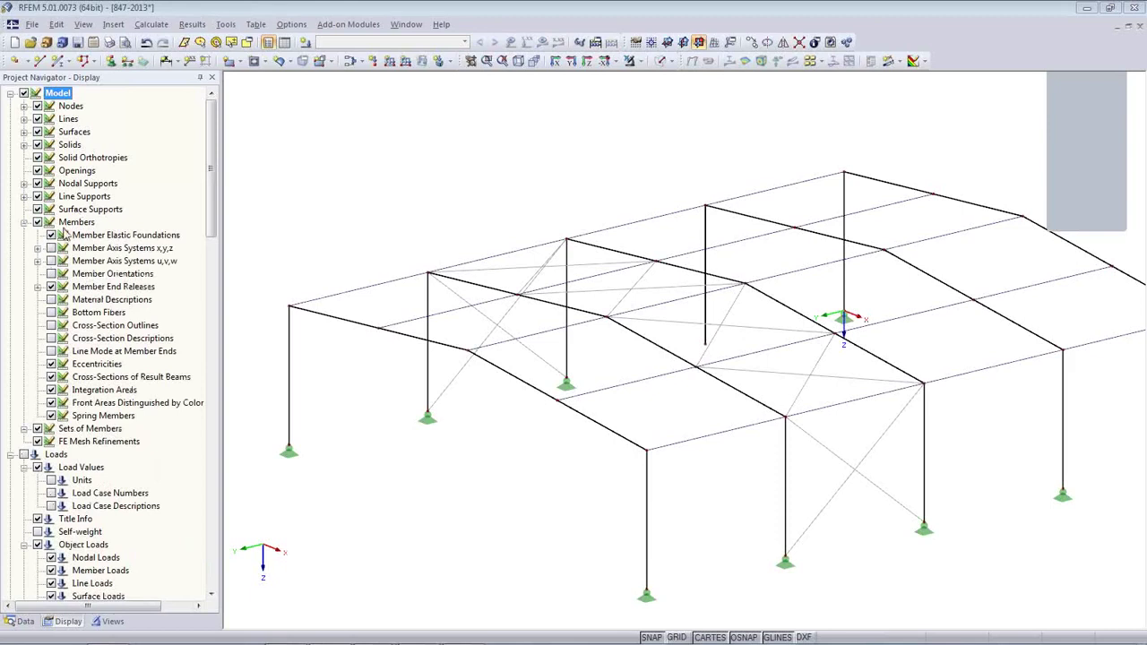
left_click(52, 326)
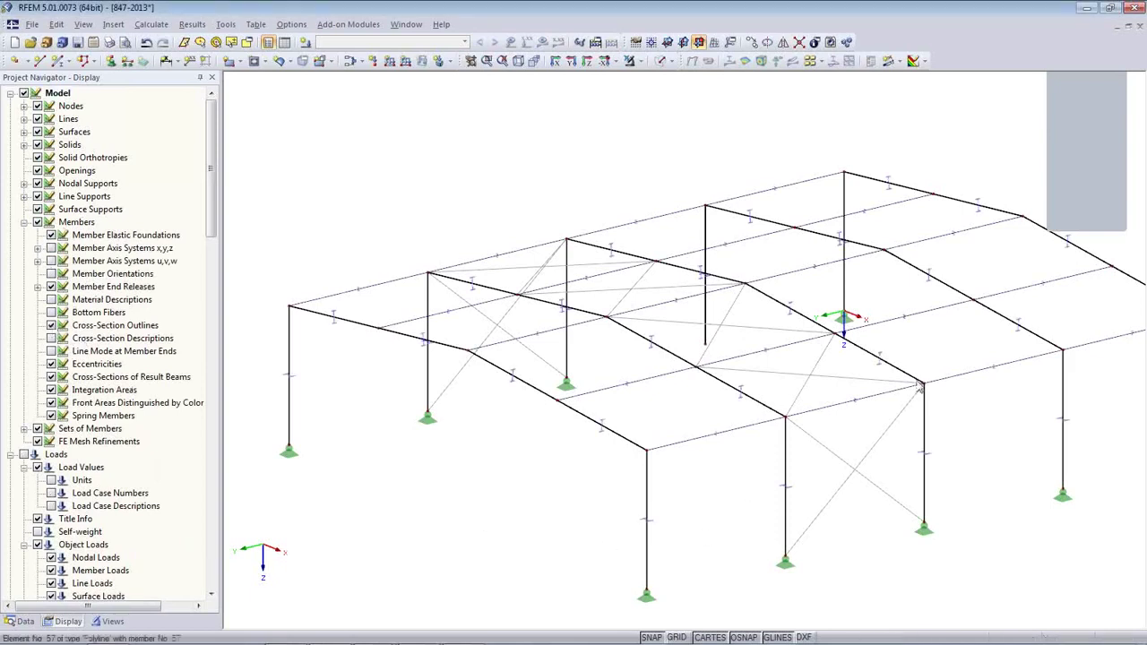
middle_click_drag(907, 437, 811, 407, "ctrl")
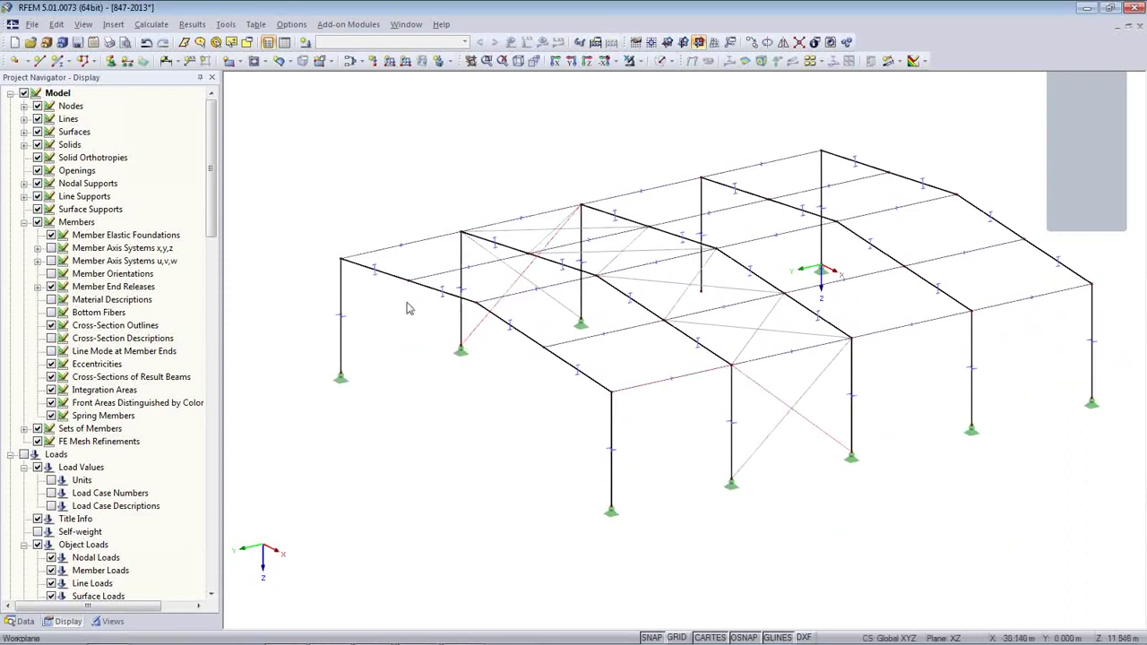
Step: Copy the end frame's corner column with its support to the two intermediate purlin nodes on that frame's rafters
left_click_drag(646, 541, 555, 470)
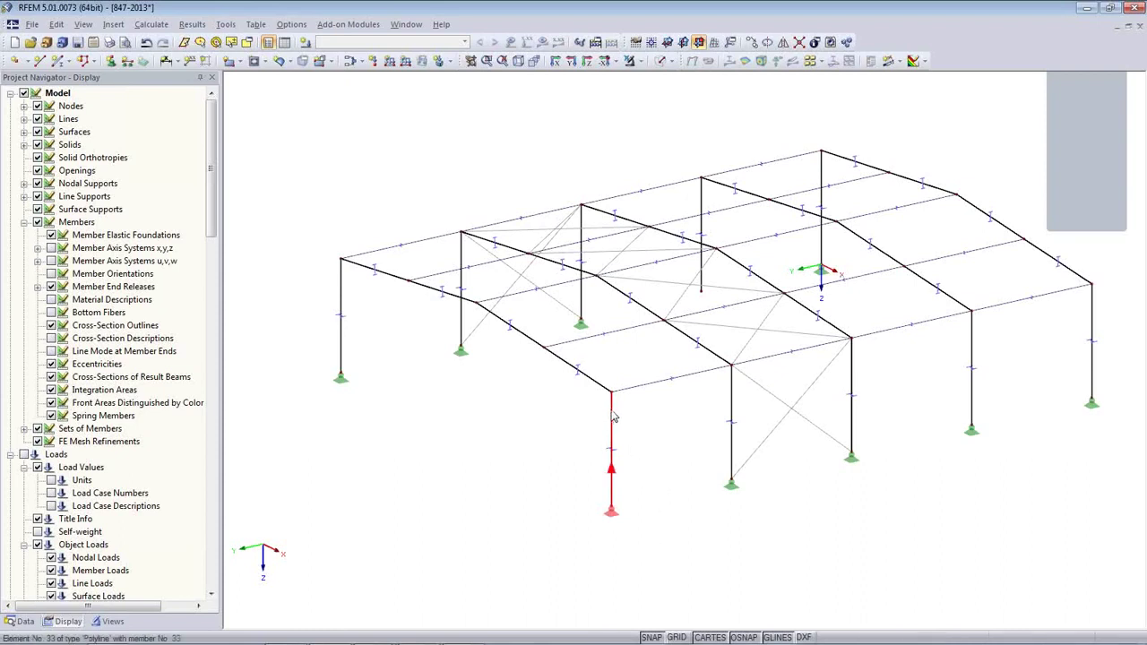
left_click_drag(615, 417, 412, 287)
left_click(421, 416)
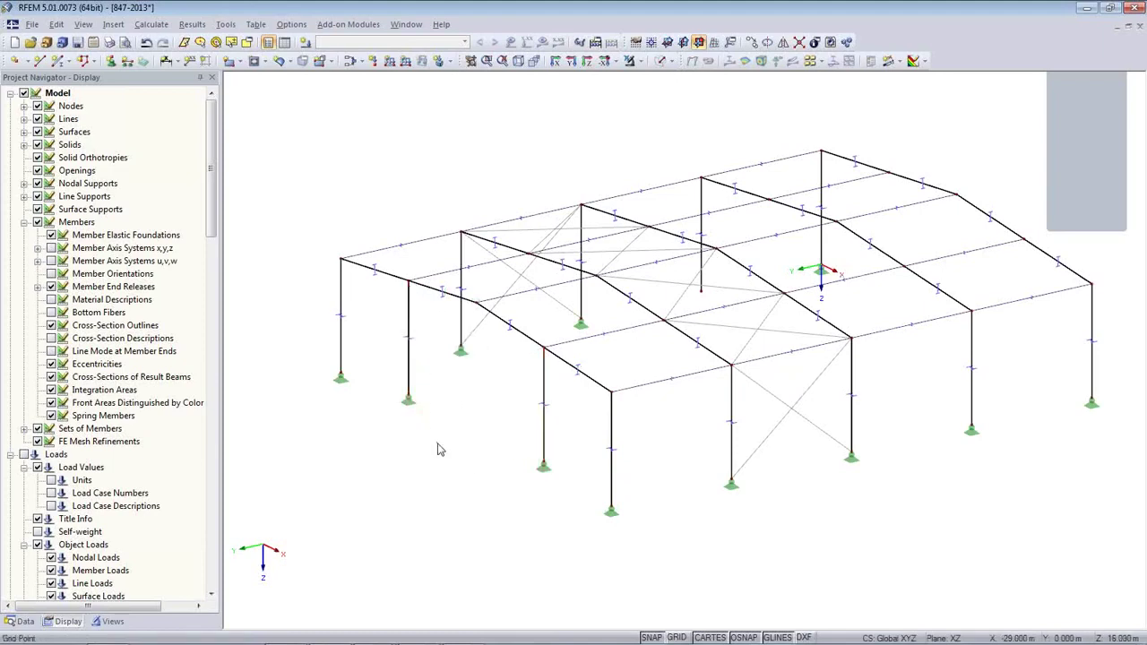
Step: Set coordinate Z of both gable column base nodes to 0 m
middle_click_drag(442, 457, 645, 484, "ctrl")
left_click_drag(723, 535, 422, 457)
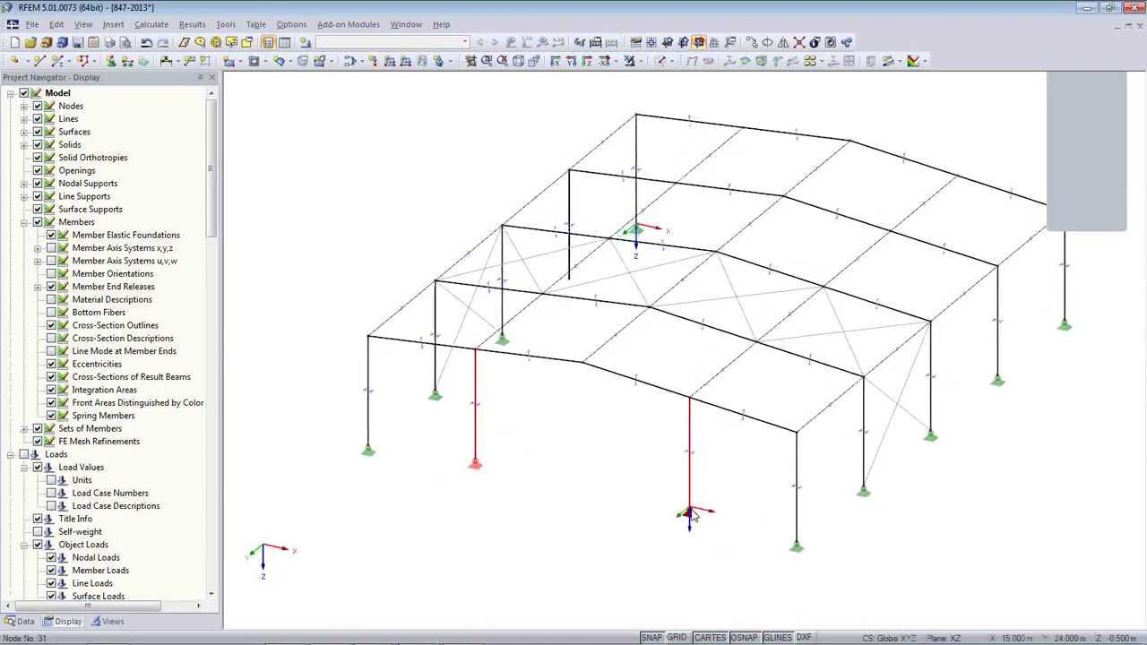
double_click(689, 513)
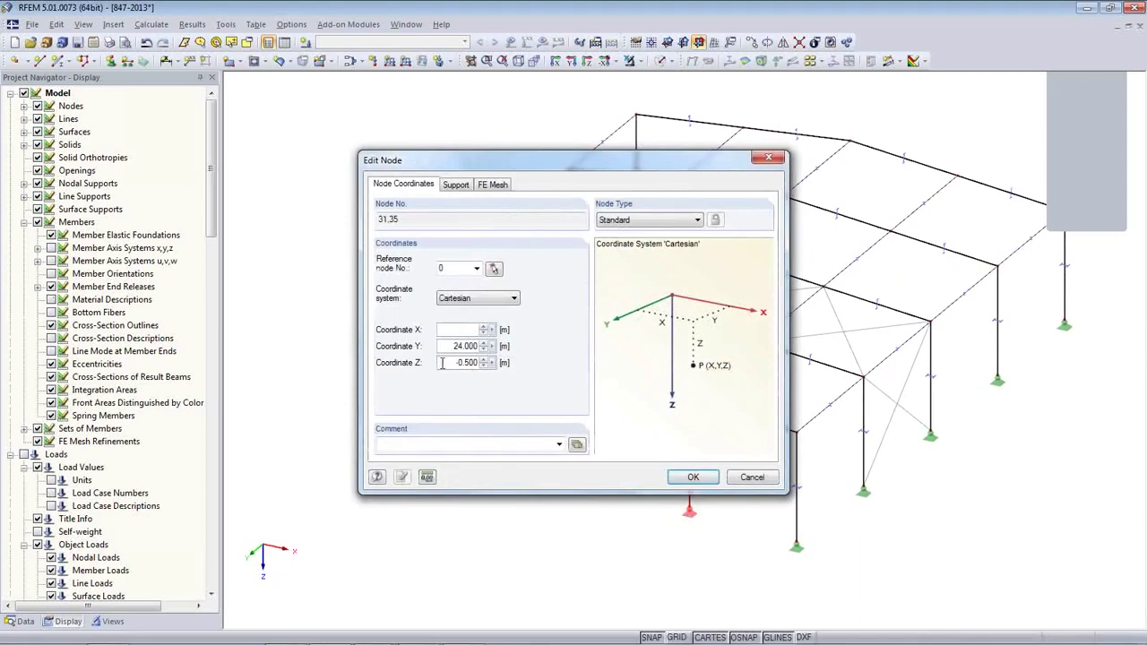
left_click_drag(442, 362, 562, 377)
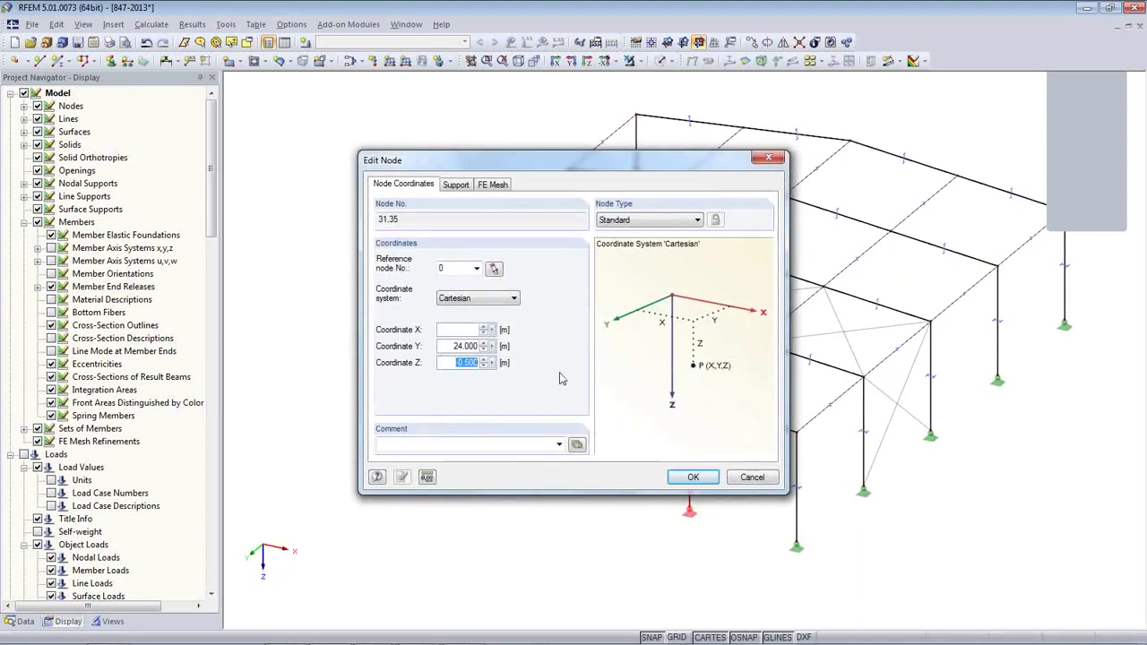
type("0")
left_click(692, 478)
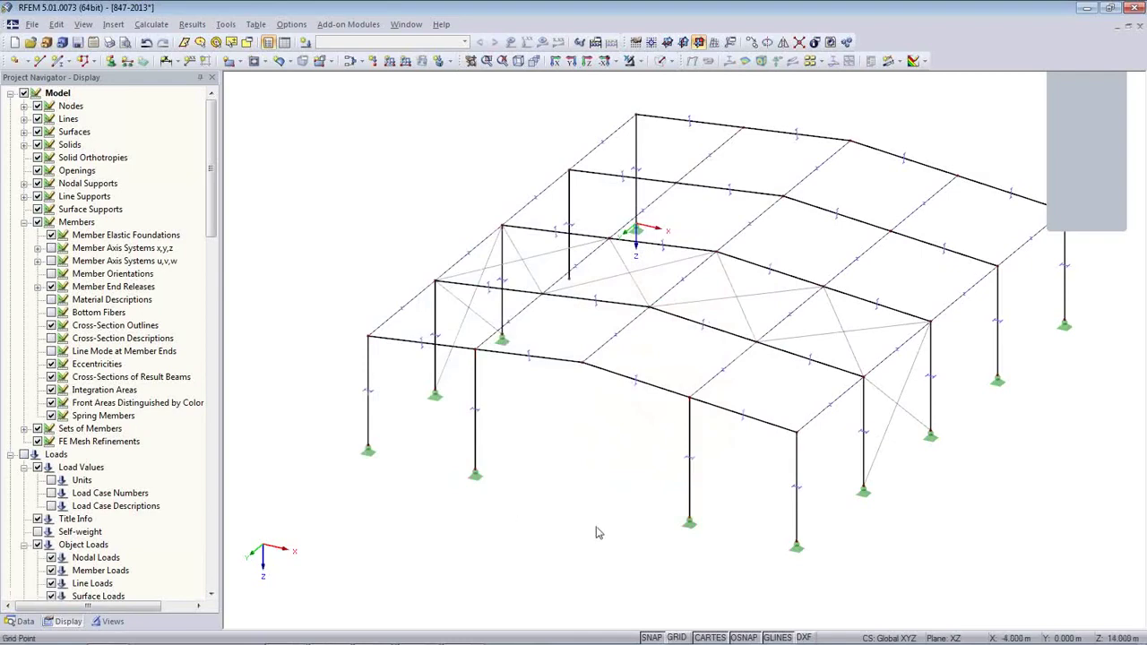
Step: Select the two gable columns and apply a member rotation angle β of 90° to them
middle_click_drag(546, 517, 597, 423, "ctrl")
middle_click_drag(631, 393, 706, 466, "ctrl")
left_click(736, 456)
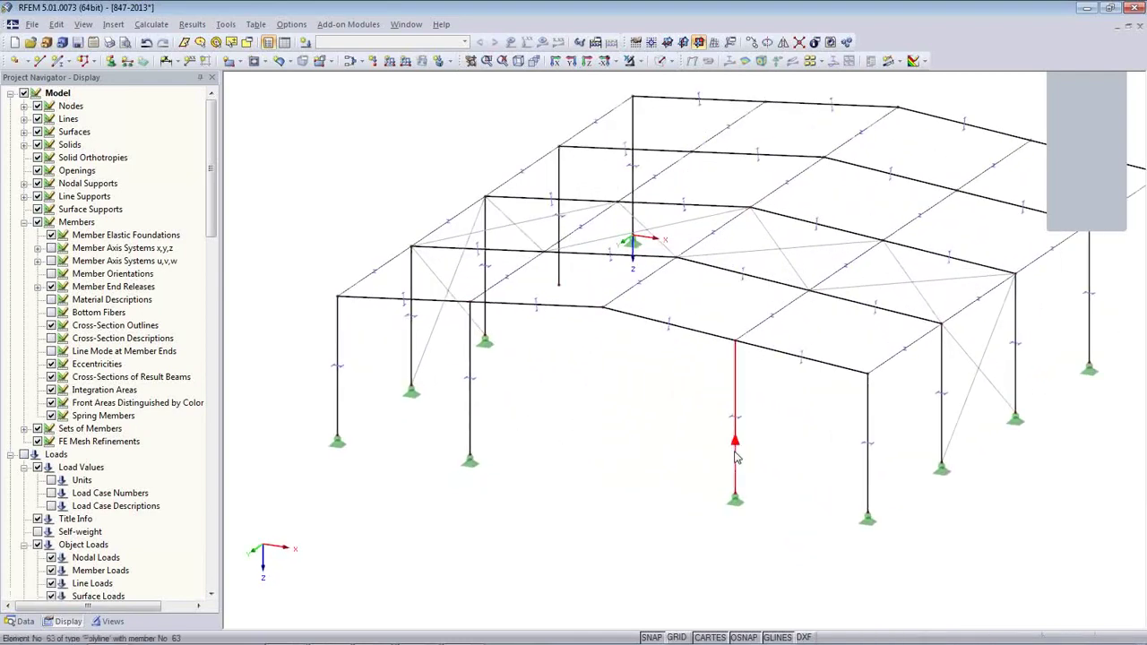
left_click(470, 417, "ctrl")
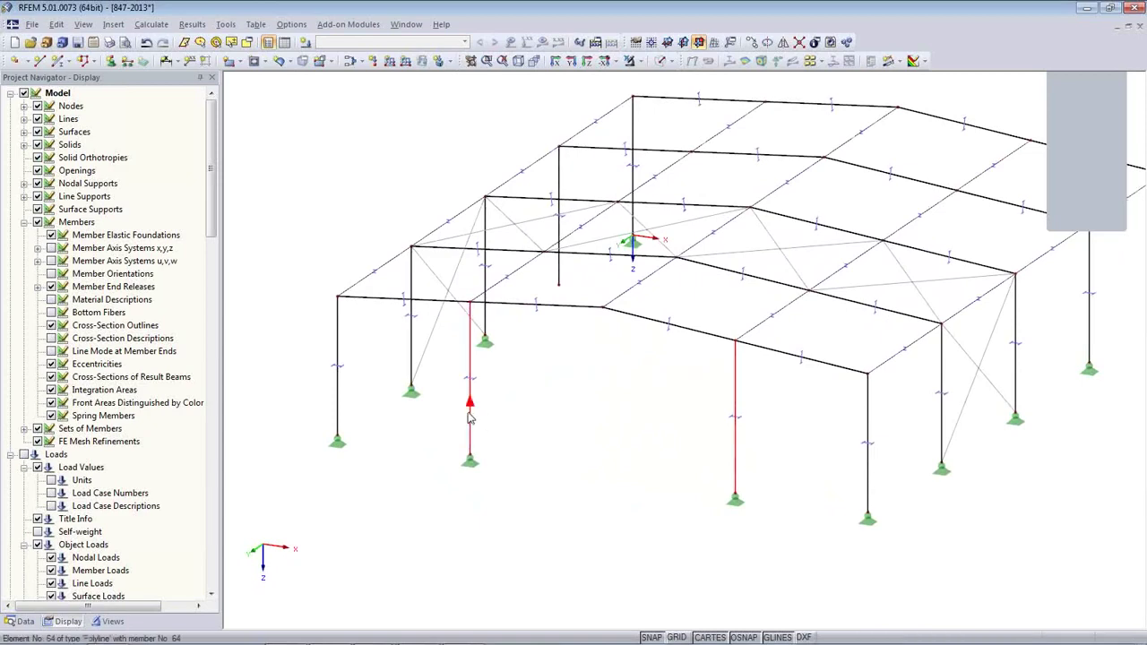
double_click(468, 413)
left_click_drag(615, 141, 866, 117)
double_click(727, 270)
type("90")
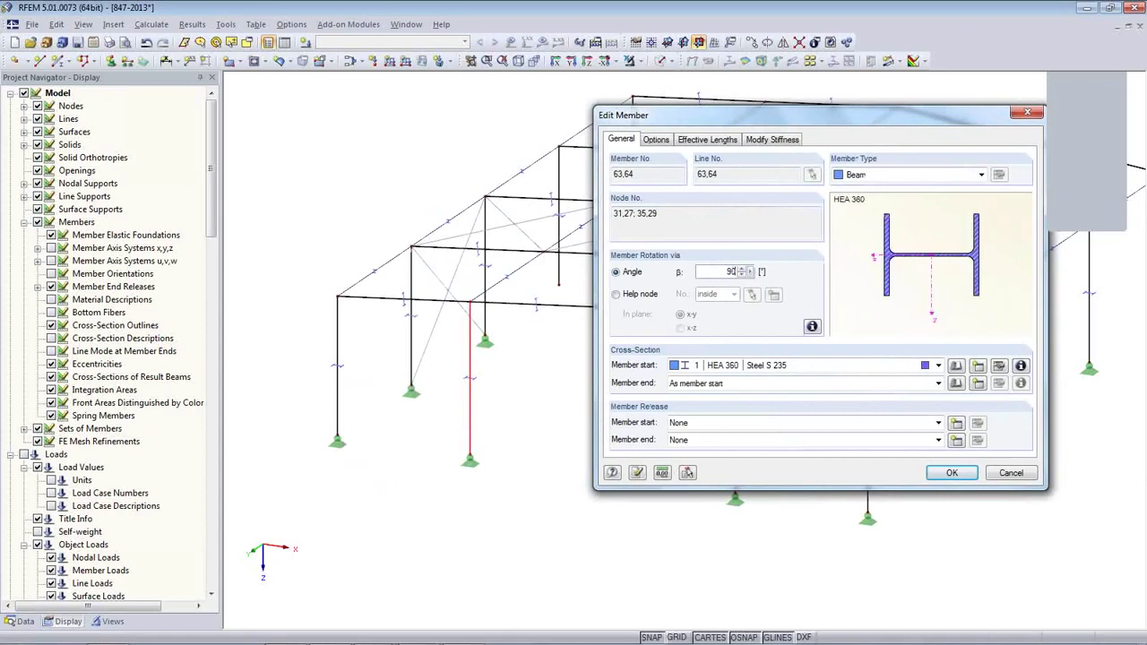
left_click(637, 475)
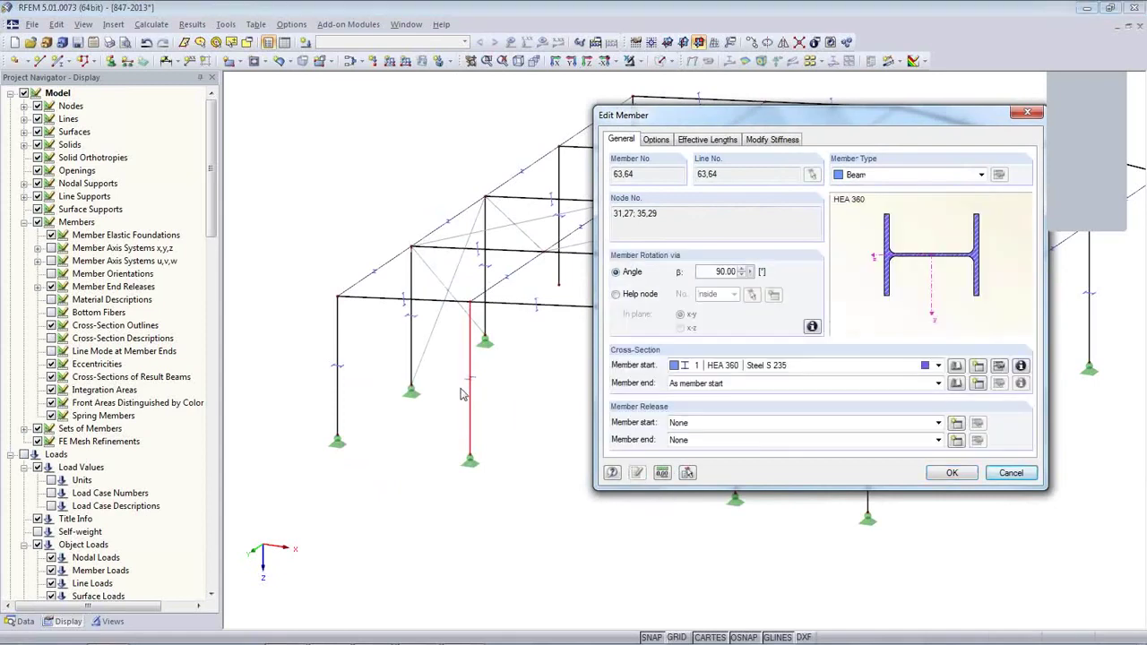
Step: Assign a new HEA 180 cross-section in Steel S 235 to the two gable columns
left_click(977, 366)
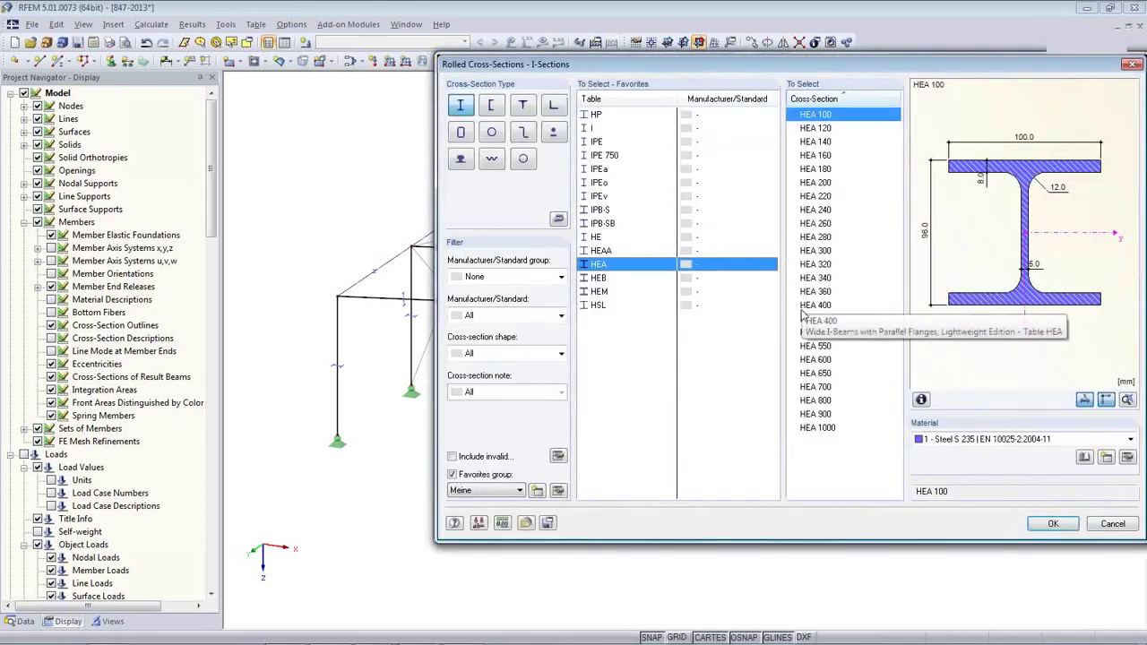
left_click(826, 170)
left_click(1053, 524)
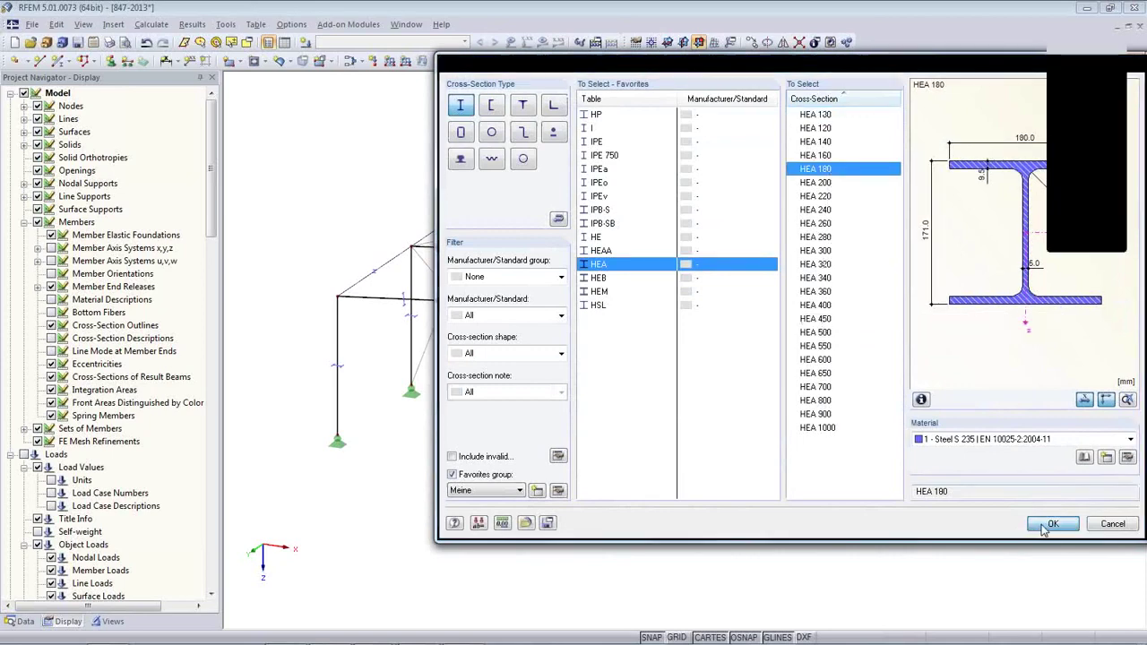
left_click(990, 493)
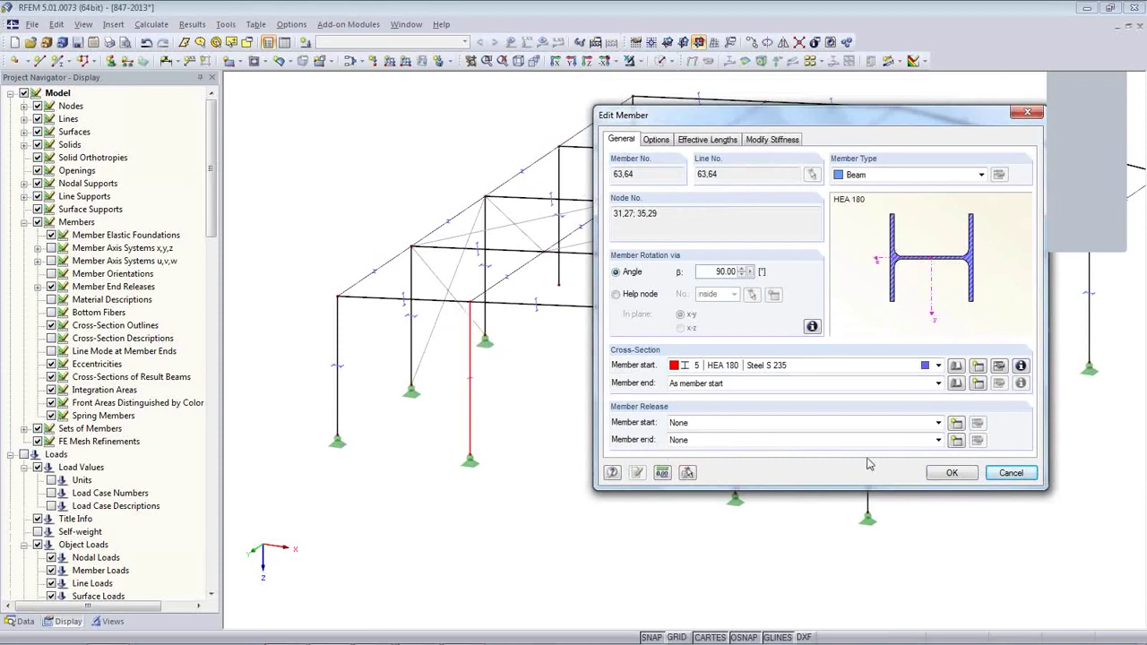
Step: Create a local member end release with ux, φy and φz released and assign it to the gable columns' member end
left_click(957, 440)
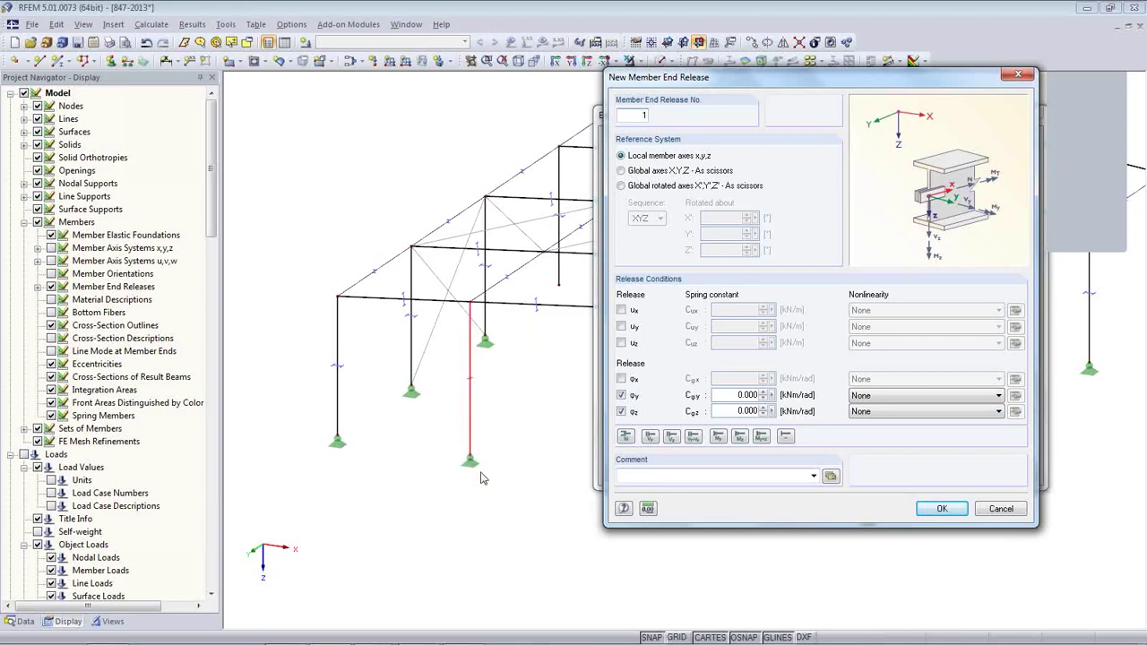
left_click(621, 310)
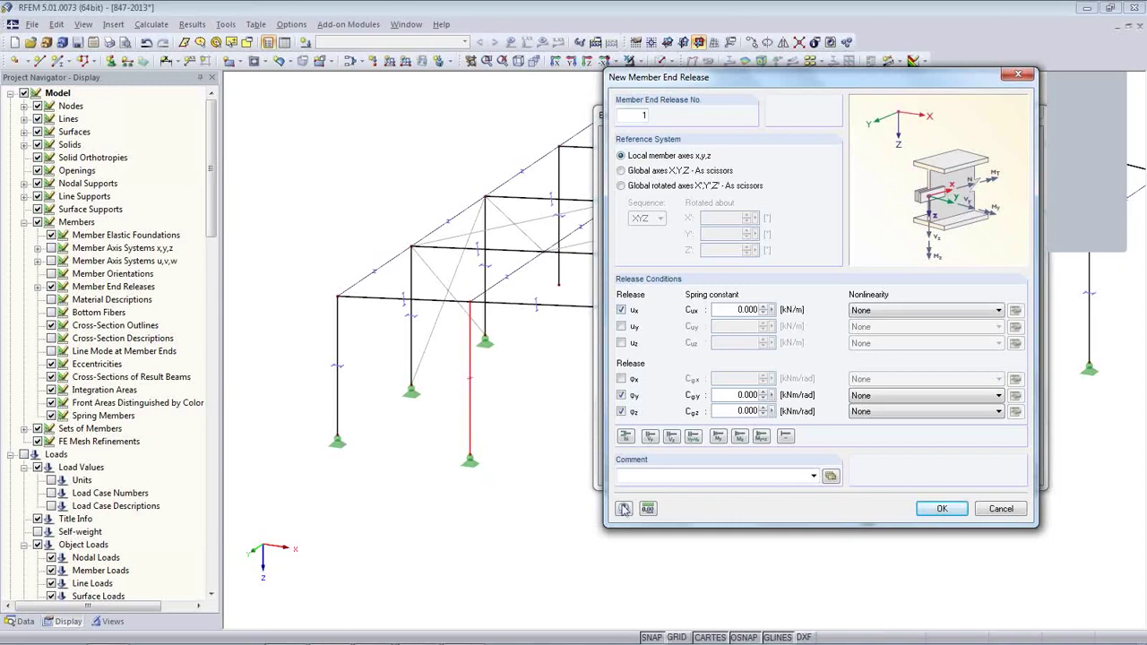
left_click(941, 509)
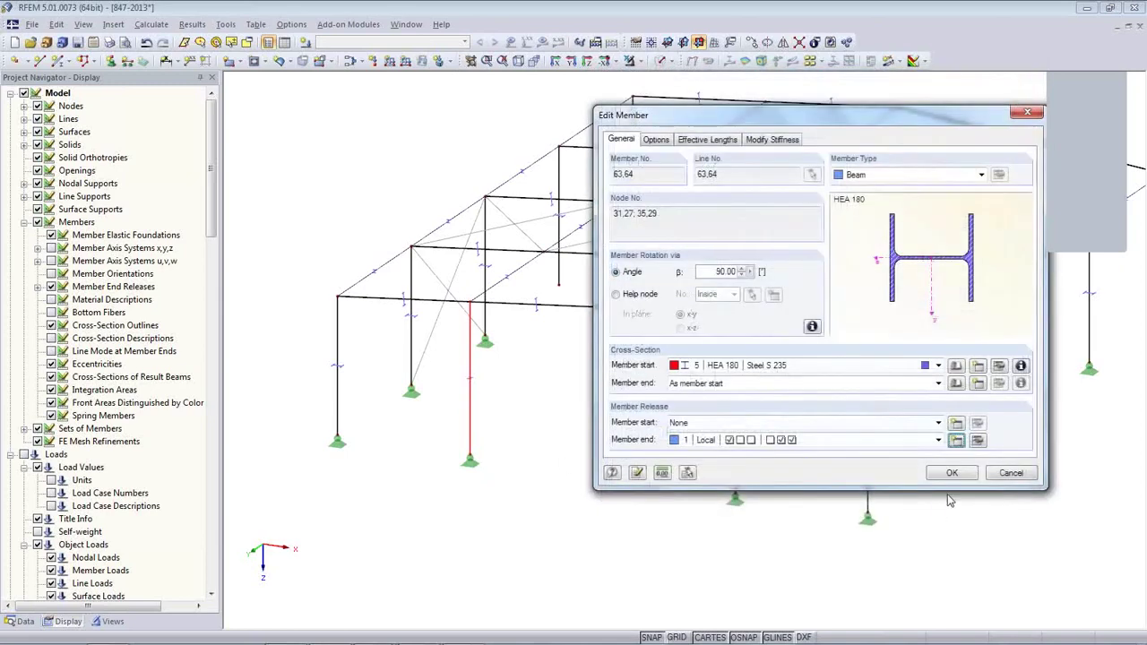
left_click(942, 482)
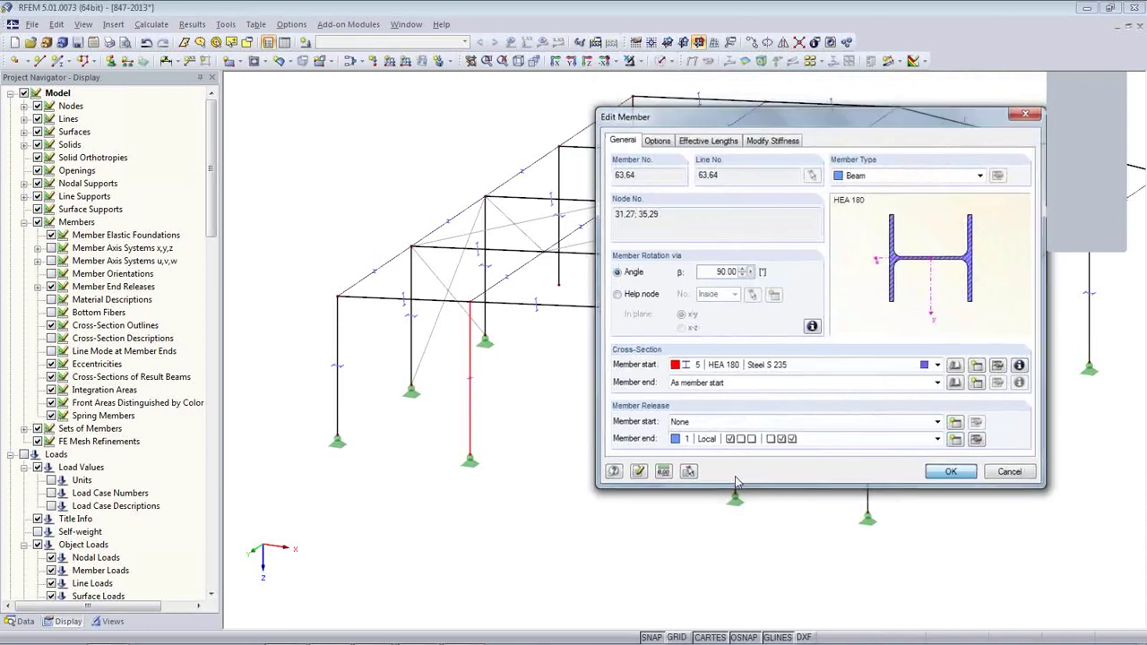
left_click(685, 378)
Step: Copy both gable columns with their supports to the matching purlin nodes of the opposite end frame
left_click_drag(770, 531, 457, 427)
middle_click_drag(657, 443, 535, 485)
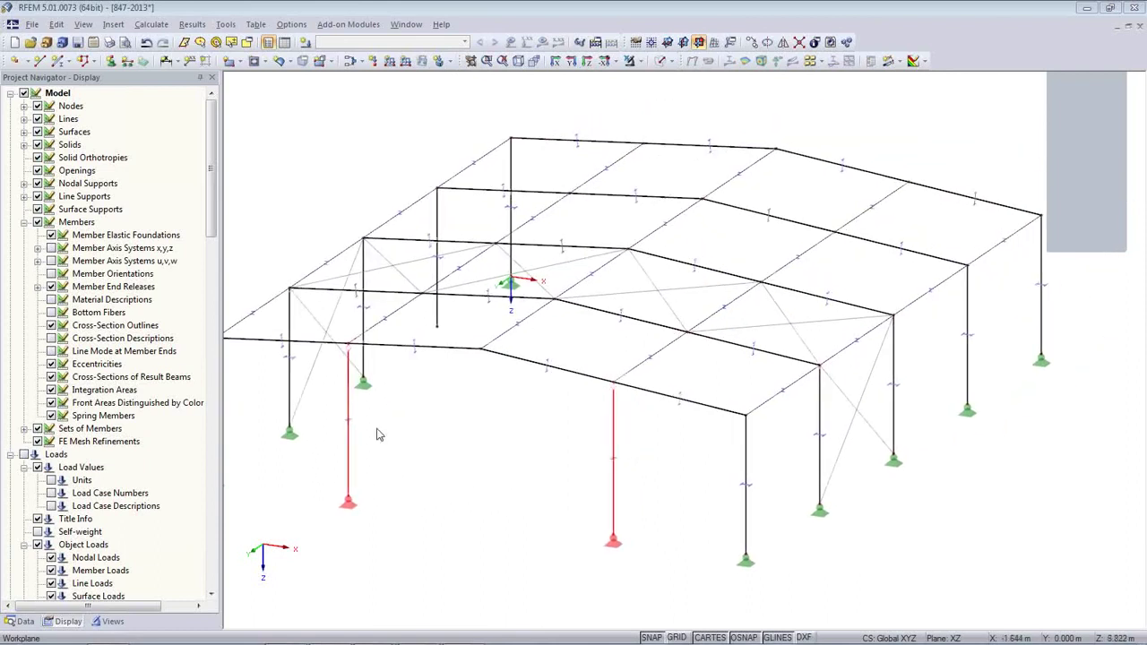
left_click_drag(350, 383, 644, 145)
left_click(550, 426)
middle_click_drag(706, 467, 603, 524, "ctrl")
scroll(602, 524, "down", 1)
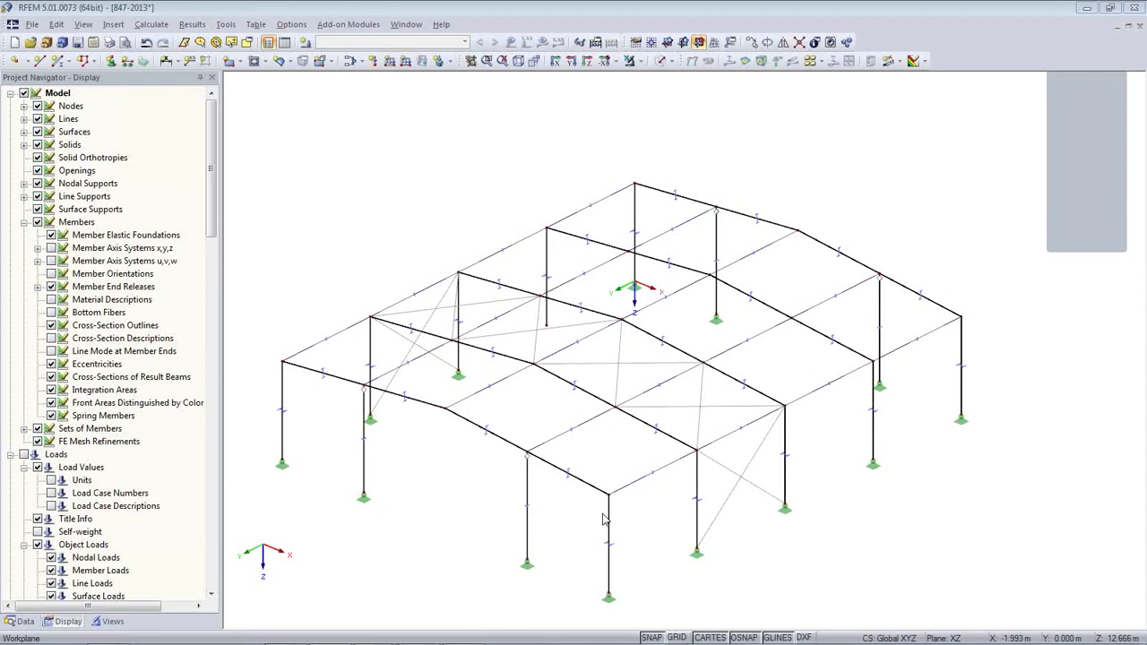
Step: Display the workplane grid and set the workplane to XY
middle_click_drag(810, 475, 583, 499, "ctrl")
left_click(676, 636)
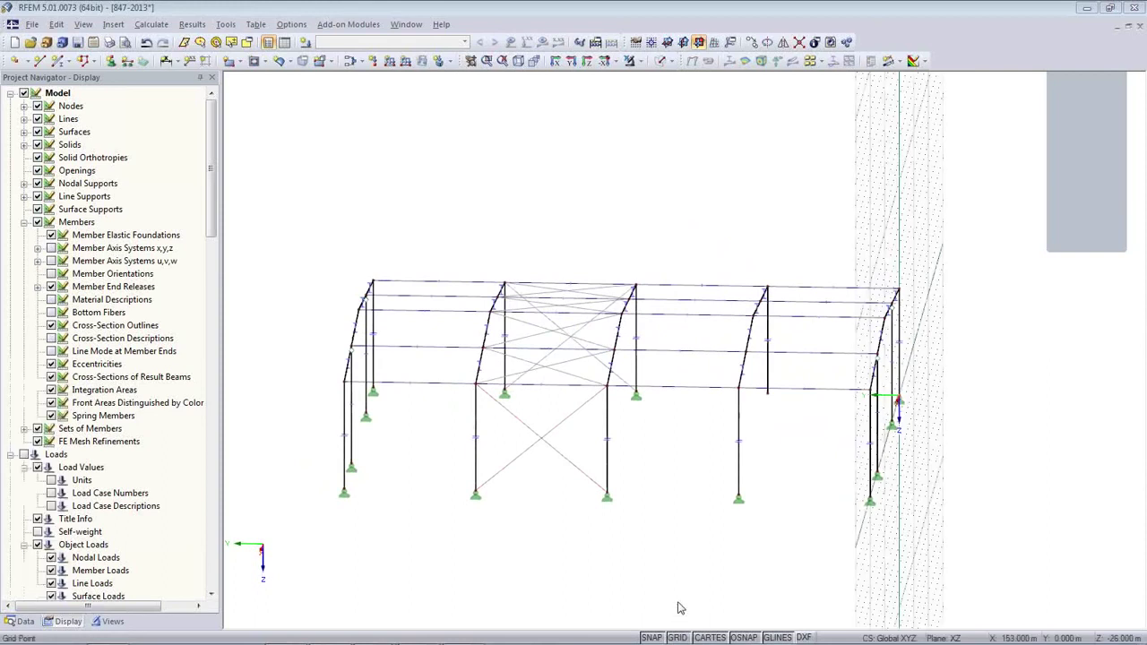
left_click(668, 43)
middle_click_drag(734, 398, 664, 280)
middle_click_drag(735, 368, 407, 466, "ctrl")
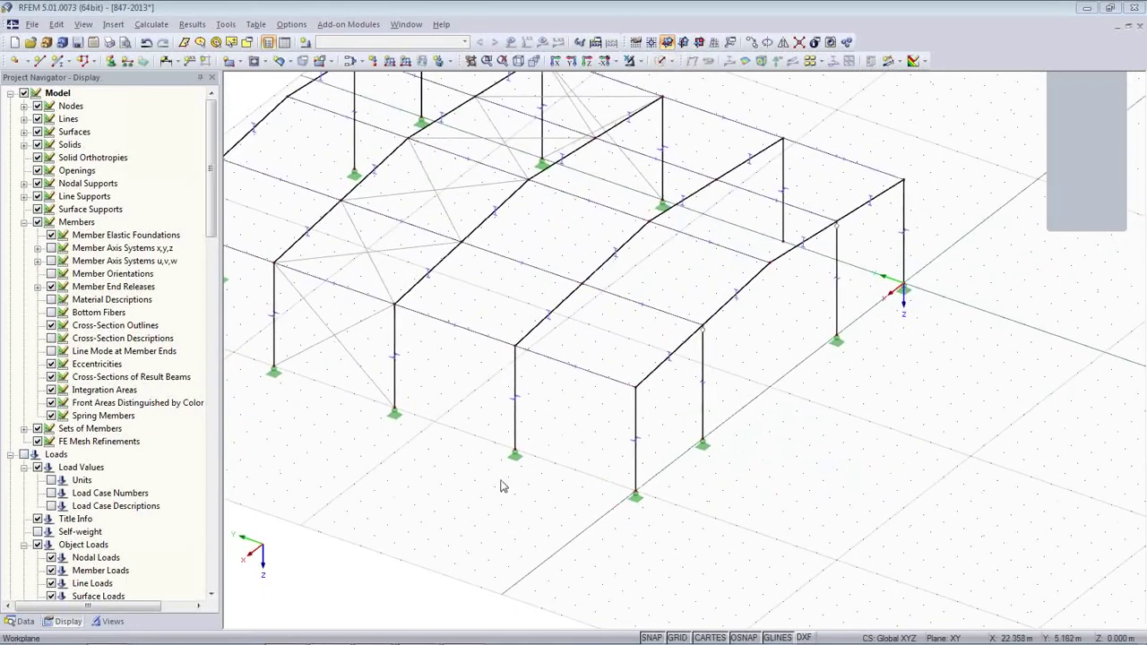
Step: Define a new rectangular surface in Concrete C25/30 with a constant thickness of 240 mm
left_click(230, 63)
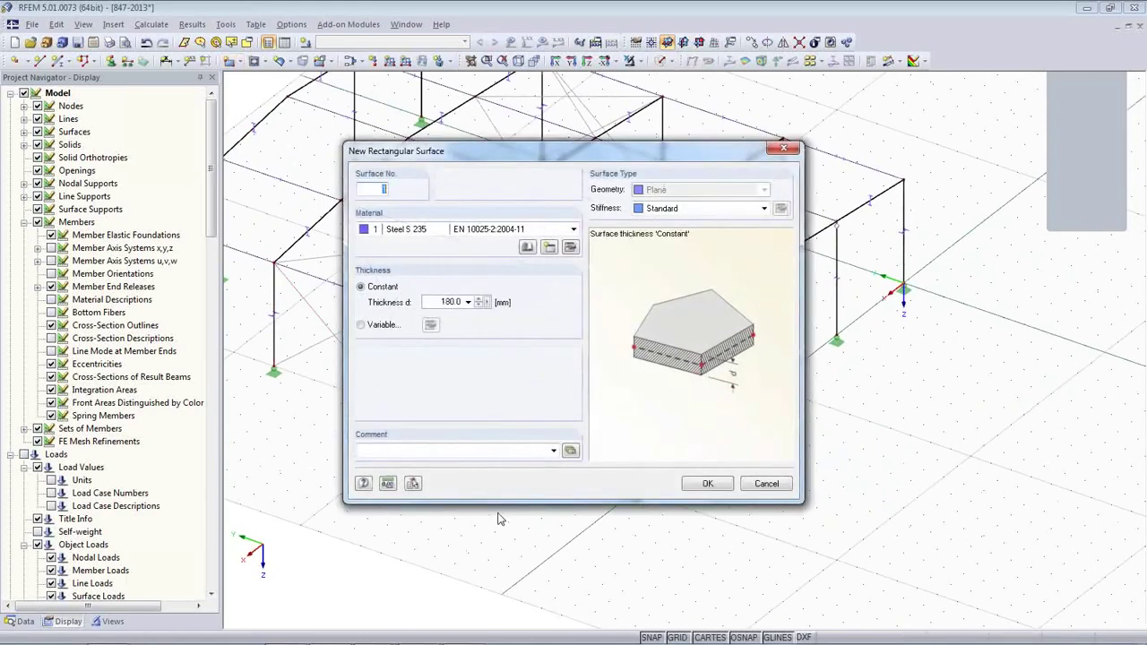
left_click(424, 230)
left_click(421, 254)
double_click(449, 302)
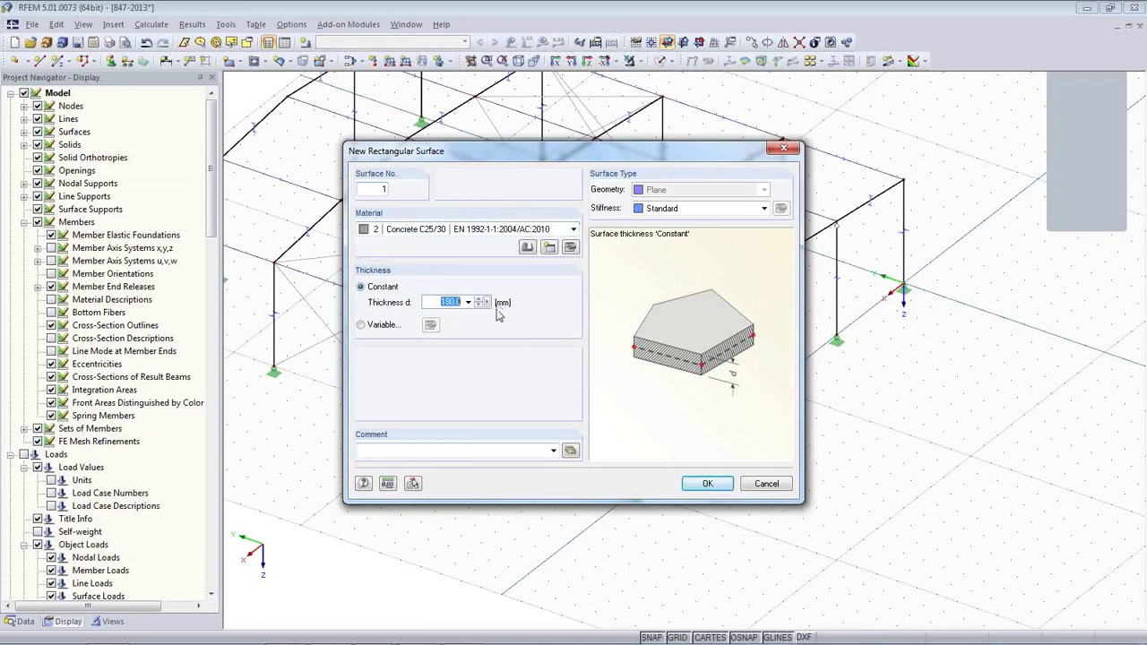
type("40")
left_click(706, 483)
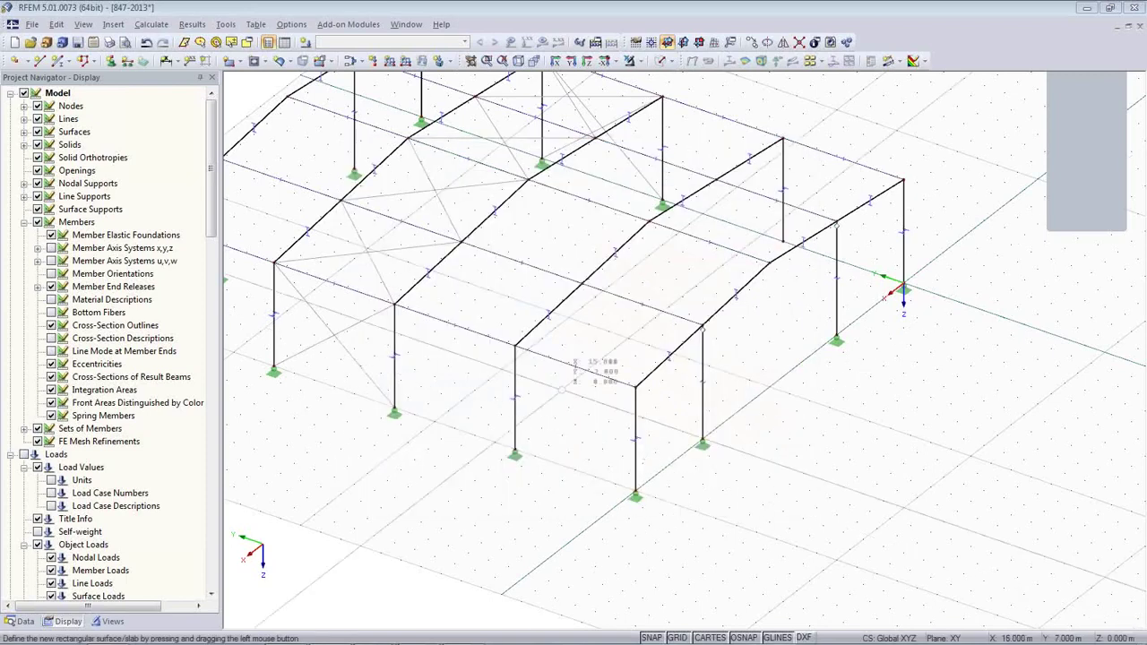
Step: Draw the slab from the third frame's column foot to X 11 m, Y 0 m on the gable line, and render the model as solid transparent
left_click(395, 409)
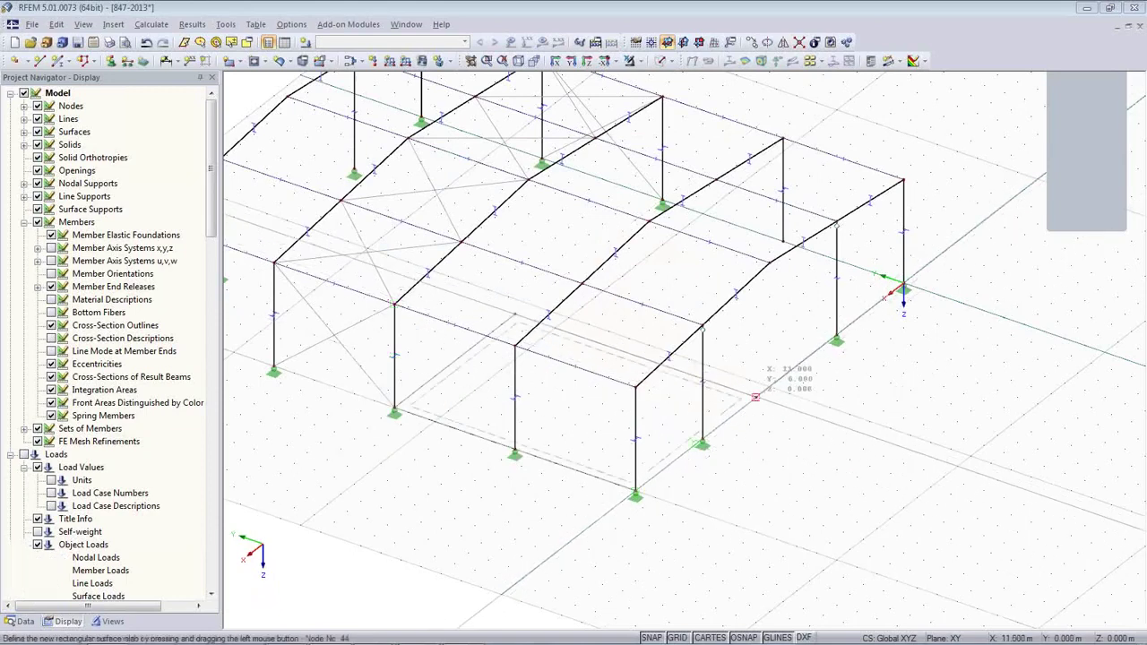
left_click(757, 395)
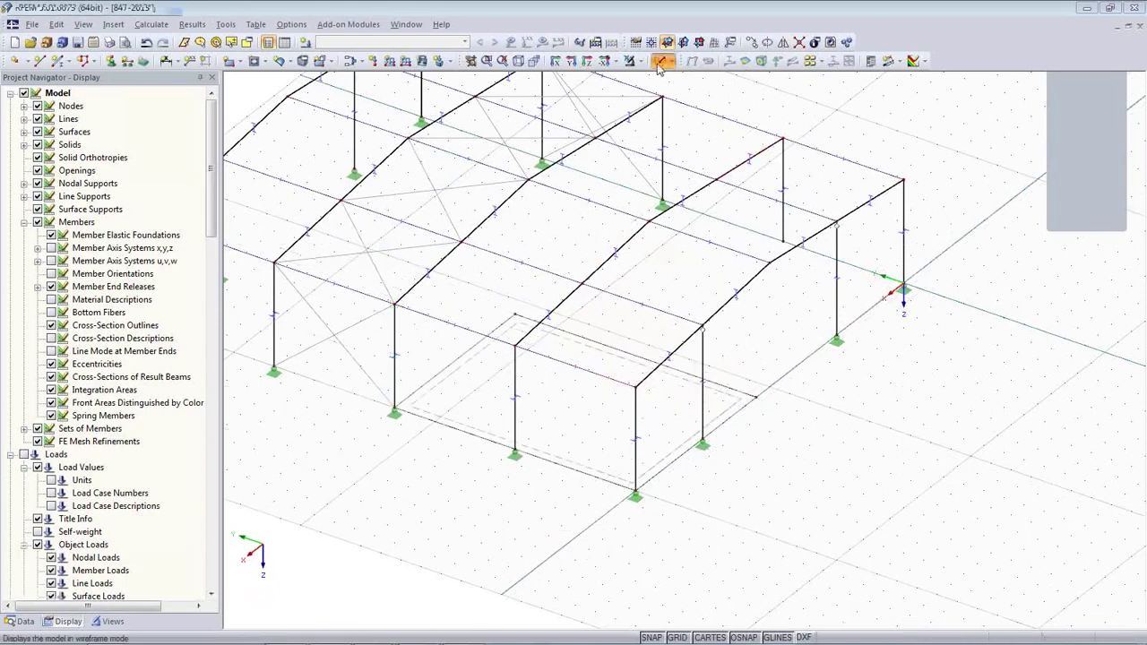
left_click(663, 61)
left_click(662, 61)
middle_click_drag(479, 494, 457, 462, "ctrl")
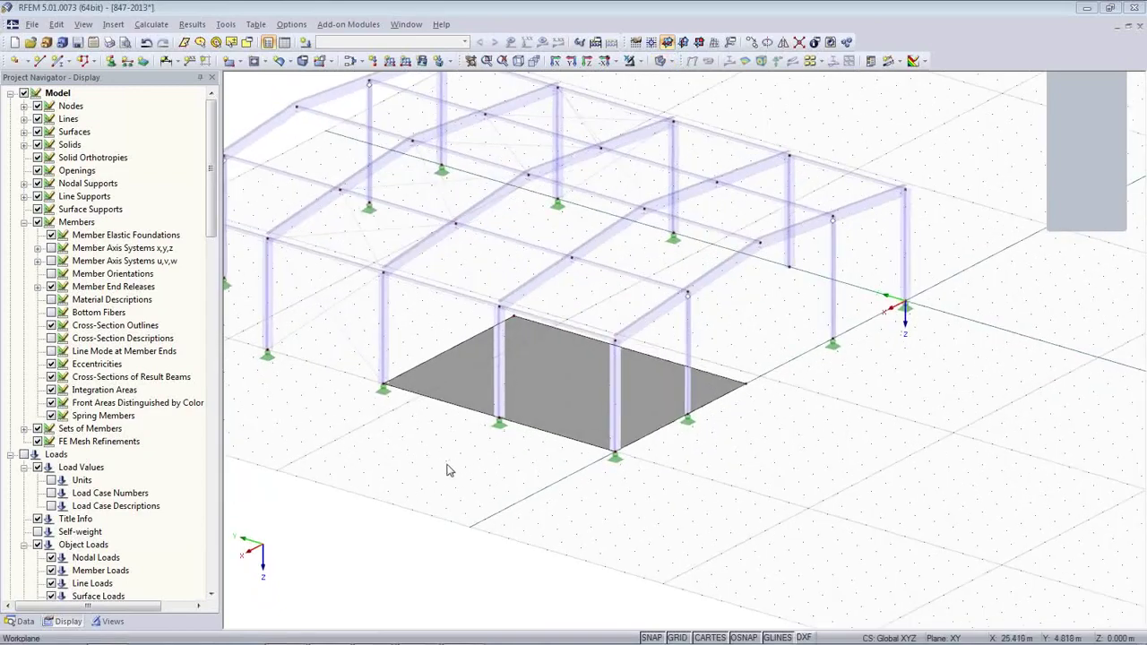
Step: Delete the nodal supports at the four column feet standing on the concrete slab
scroll(455, 468, "up", 3)
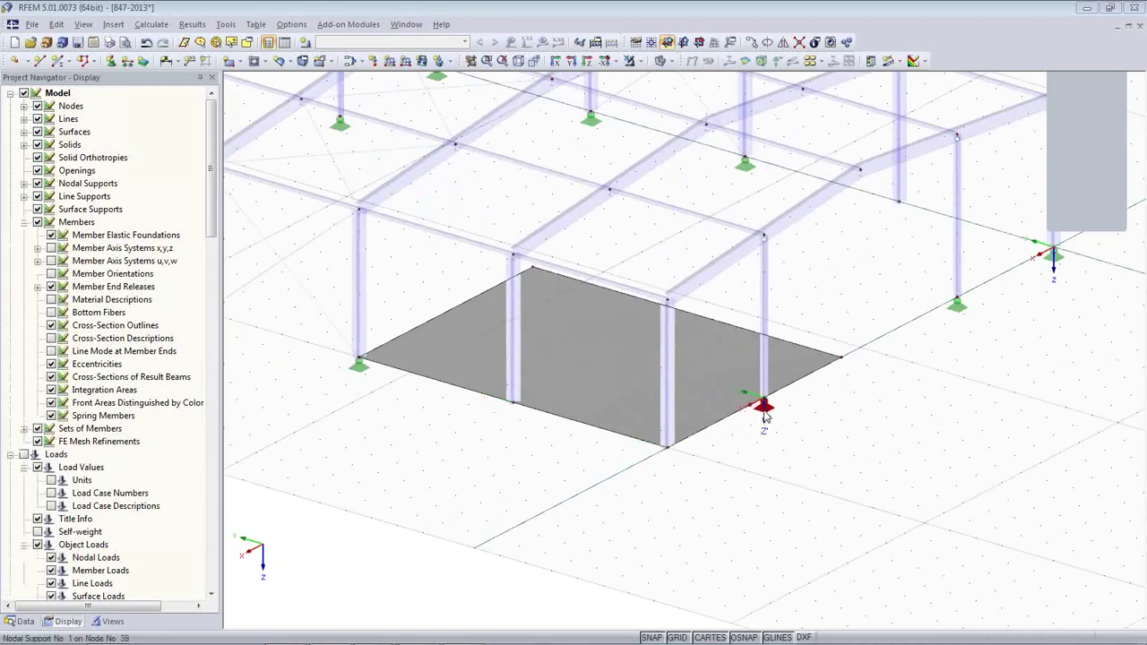
left_click(361, 372)
key("Delete")
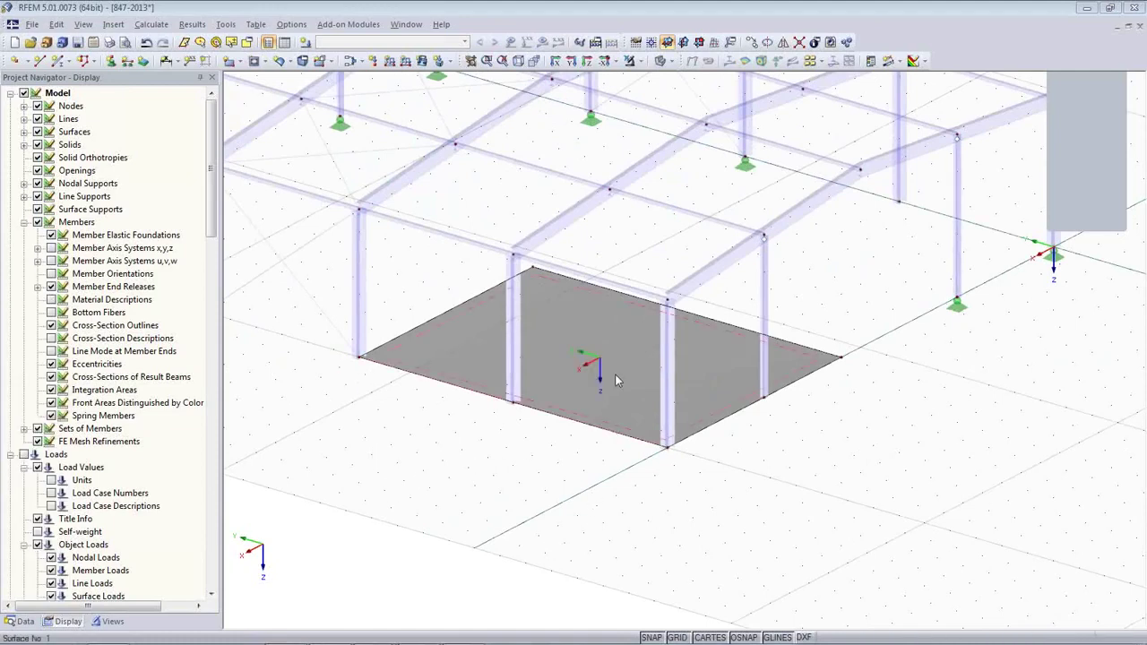
Step: Extrude the concrete slab as a casing 3 m deep to create the basement walls
left_click(603, 396)
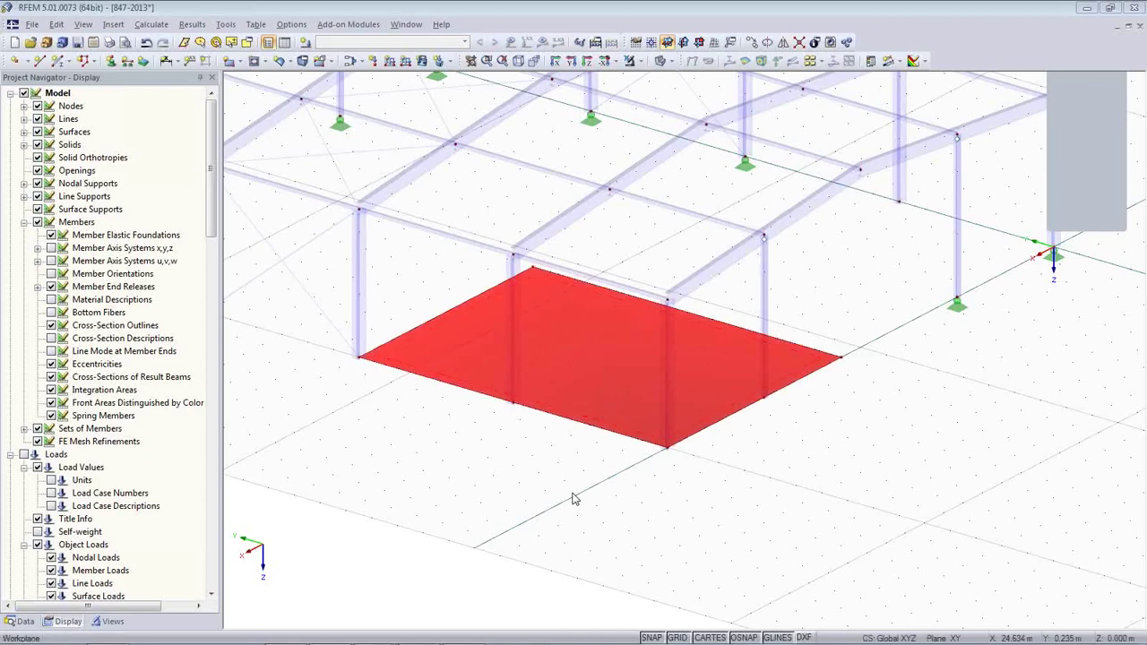
right_click(596, 401)
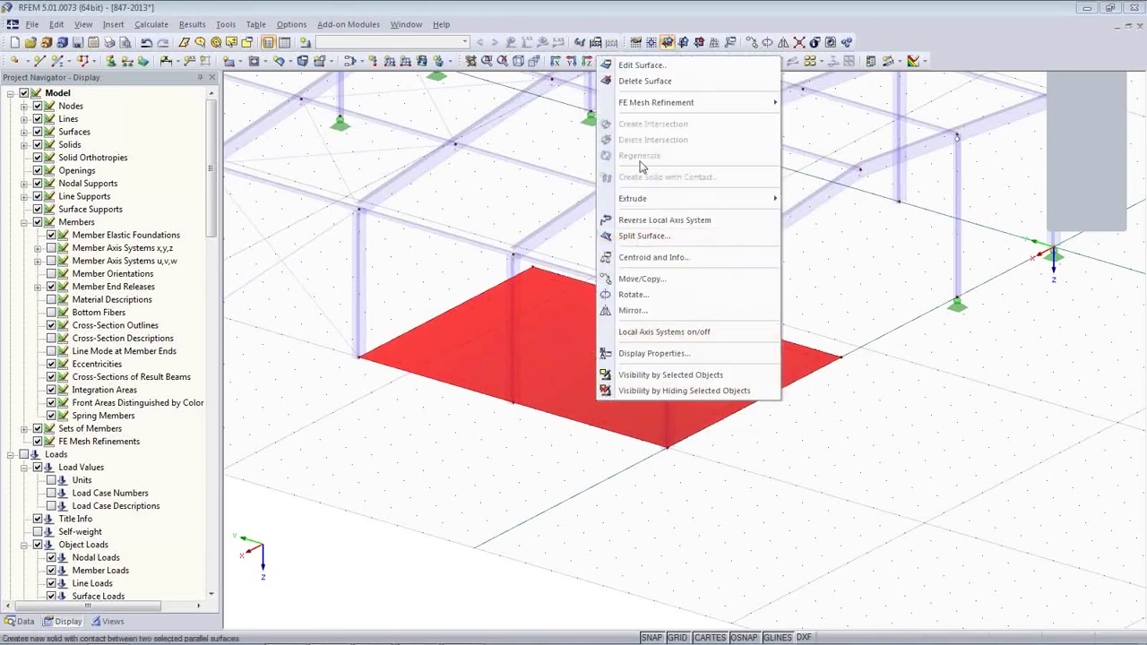
mouse_move(640, 199)
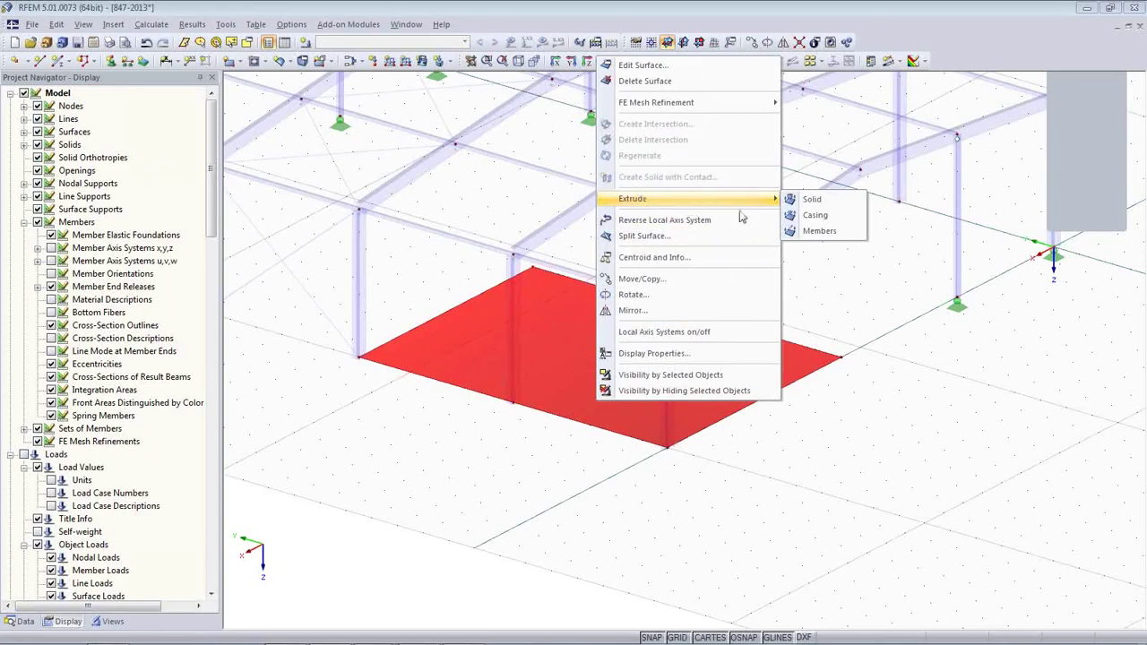
left_click(829, 221)
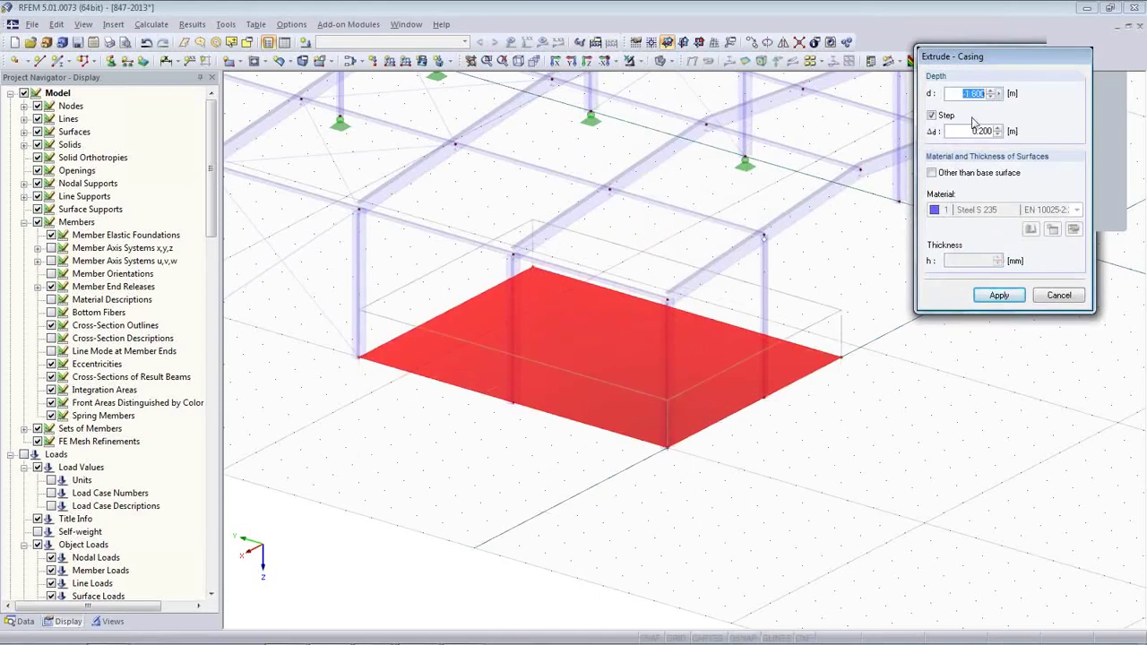
type("3")
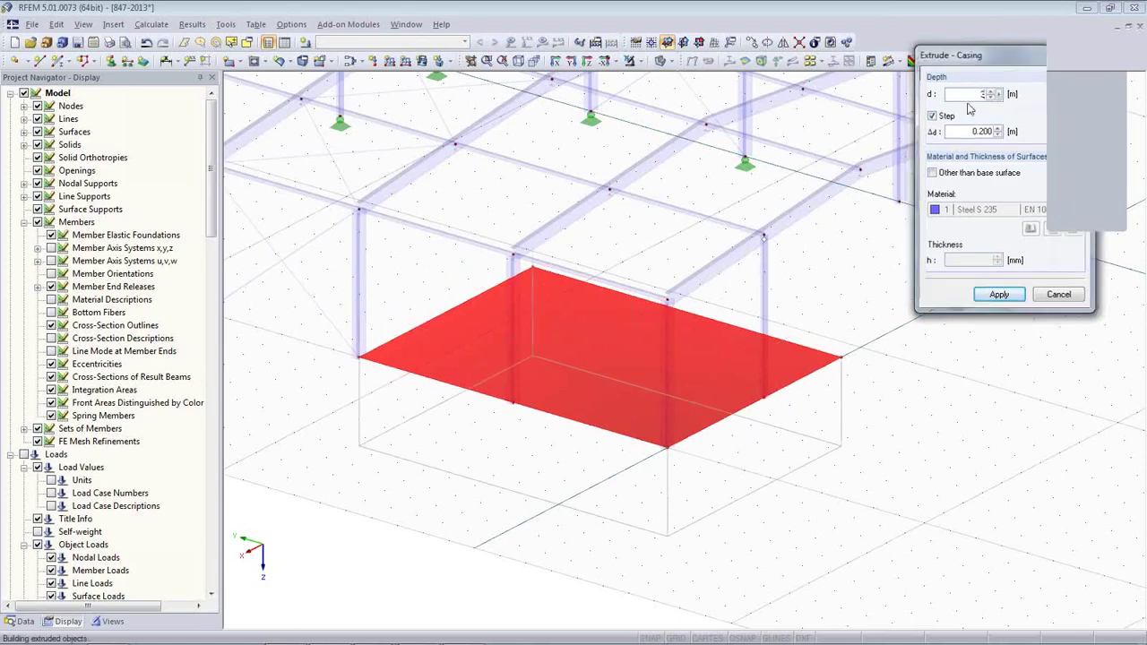
key("Return")
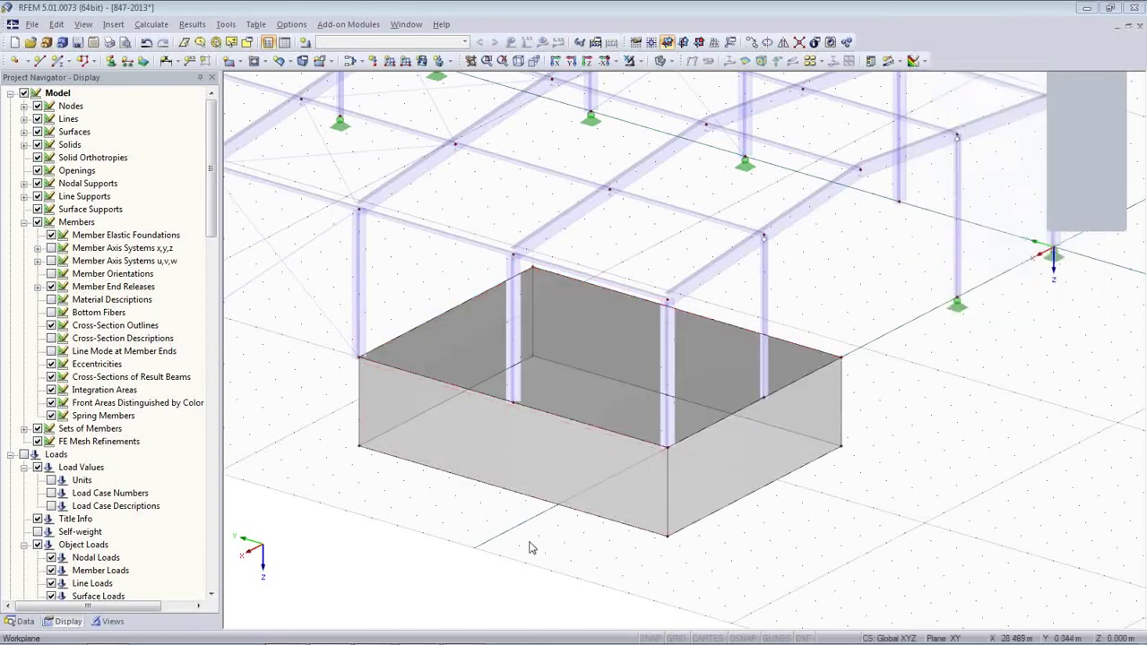
Step: Copy the top slab to the lower edge of the basement walls with an offset dz of 3 m
middle_click_drag(775, 564, 577, 444, "ctrl")
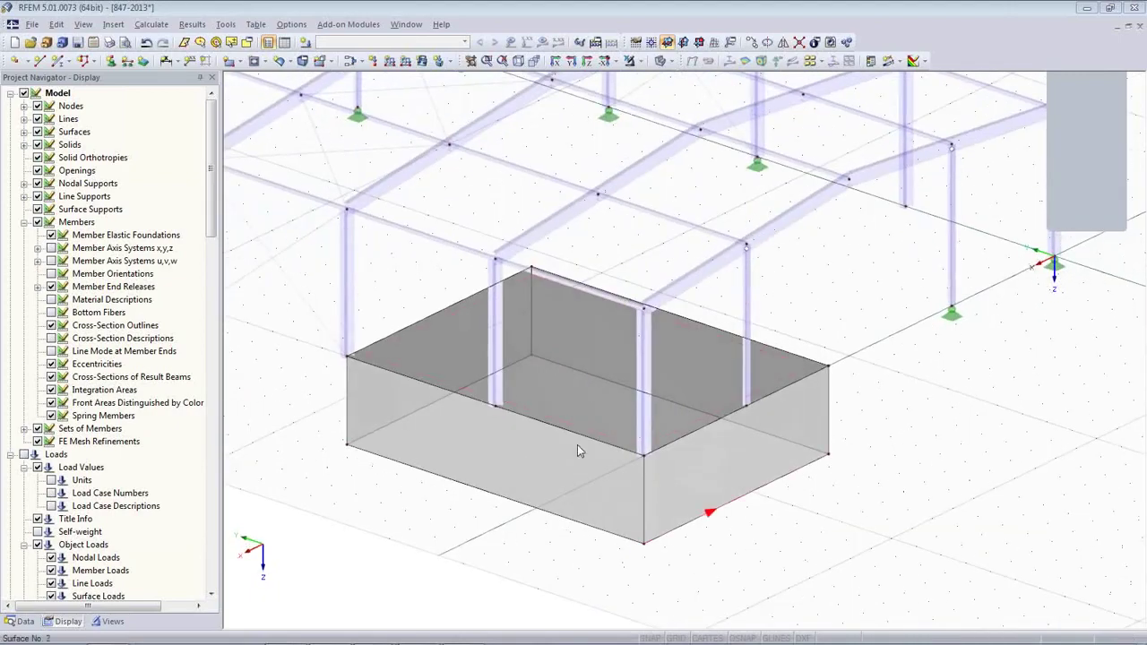
left_click(574, 354)
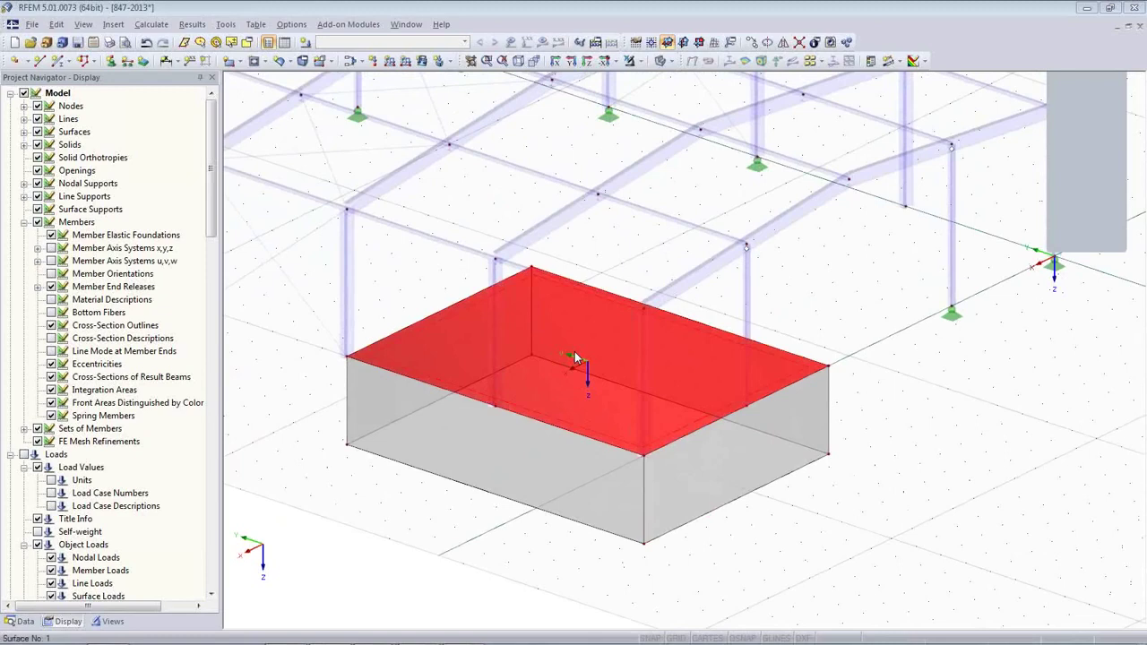
key("ctrl+v")
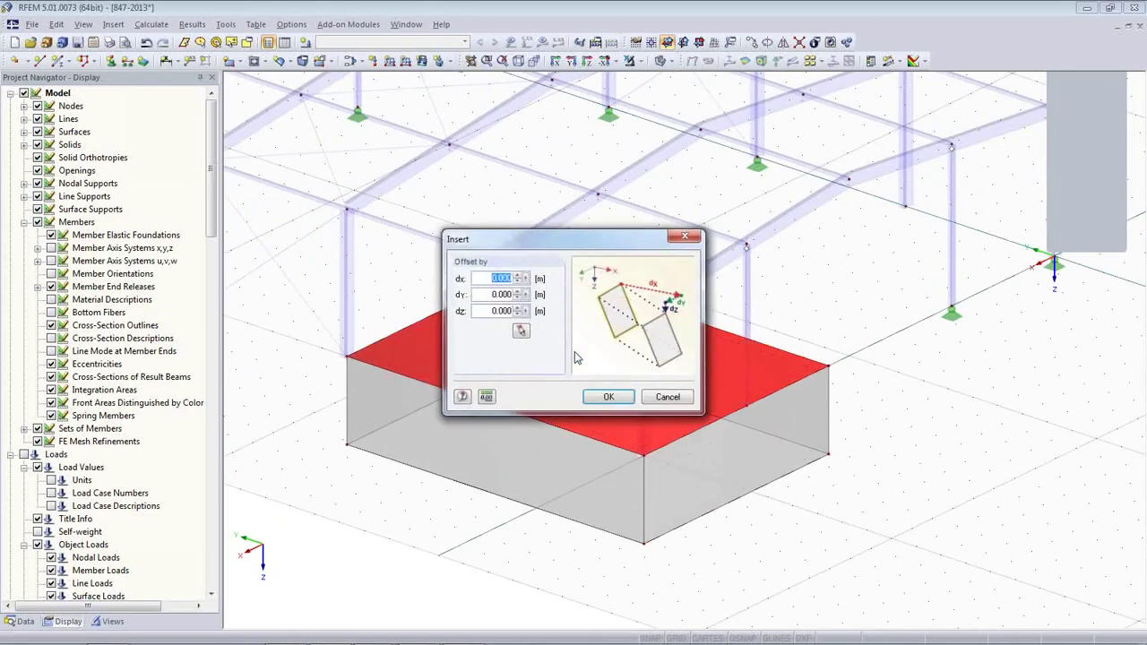
left_click(682, 401)
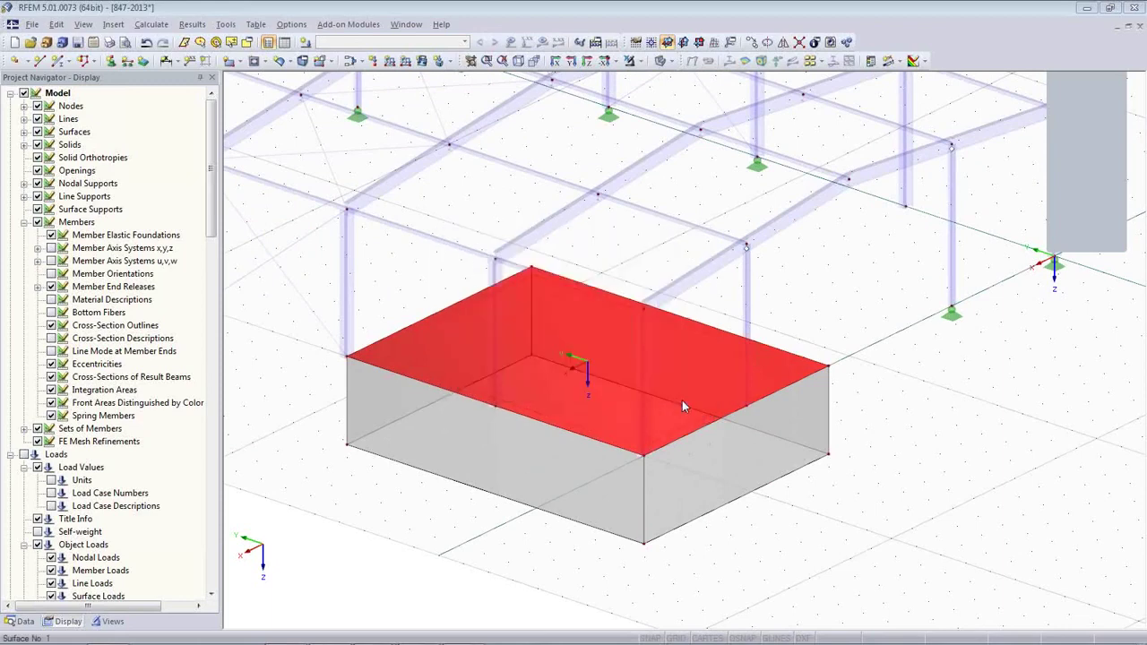
key("ctrl+v")
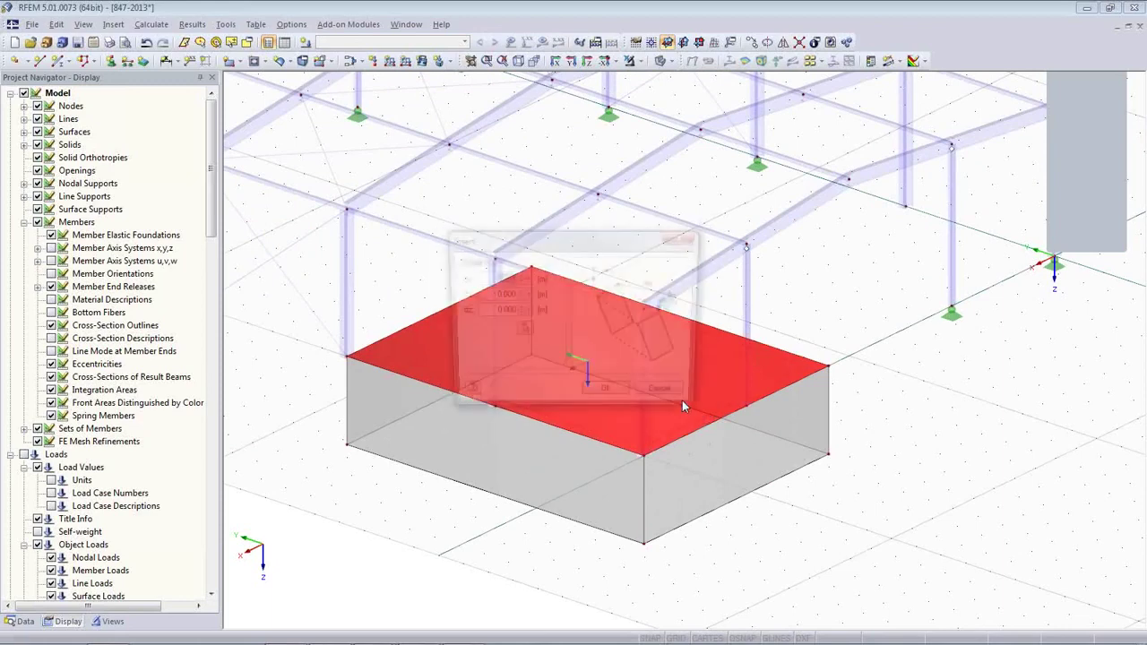
left_click(520, 332)
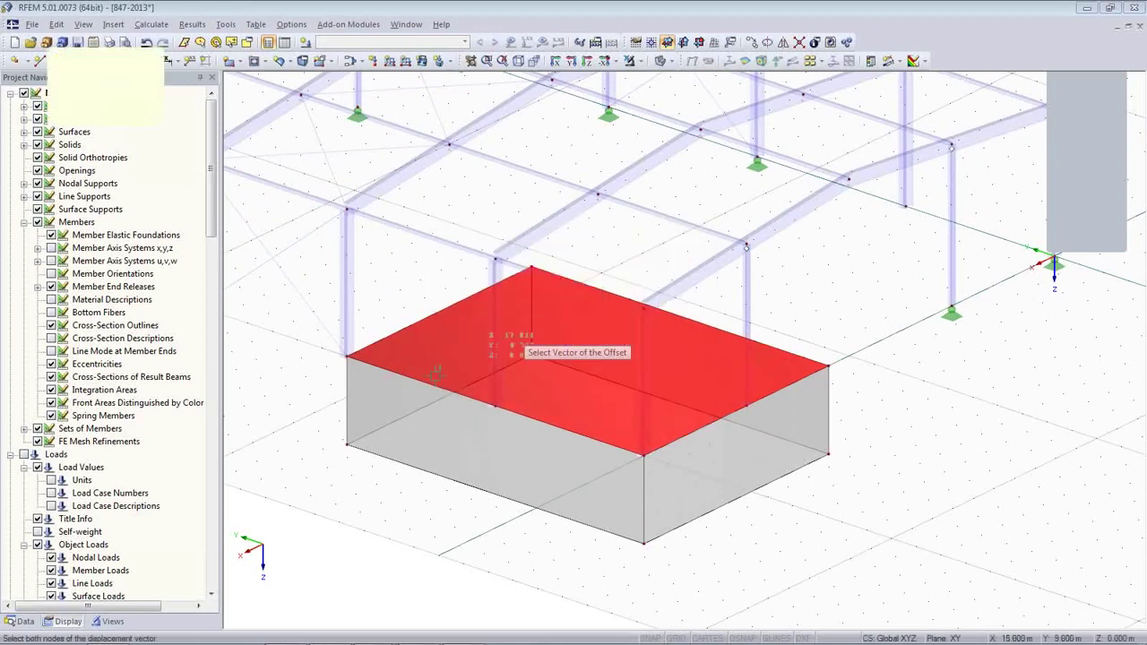
left_click(346, 445)
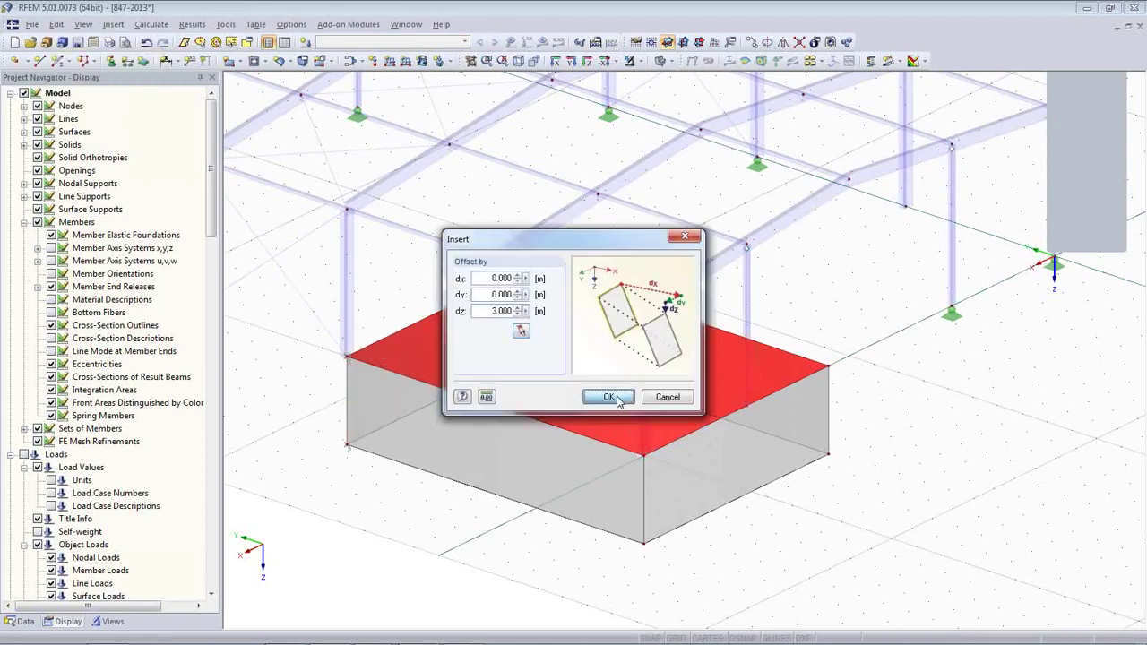
key("Return")
Step: Assign a new surface support with ux, uy and uz fixed to the basement's bottom slab
middle_click_drag(723, 540, 610, 303, "ctrl")
left_click(610, 303)
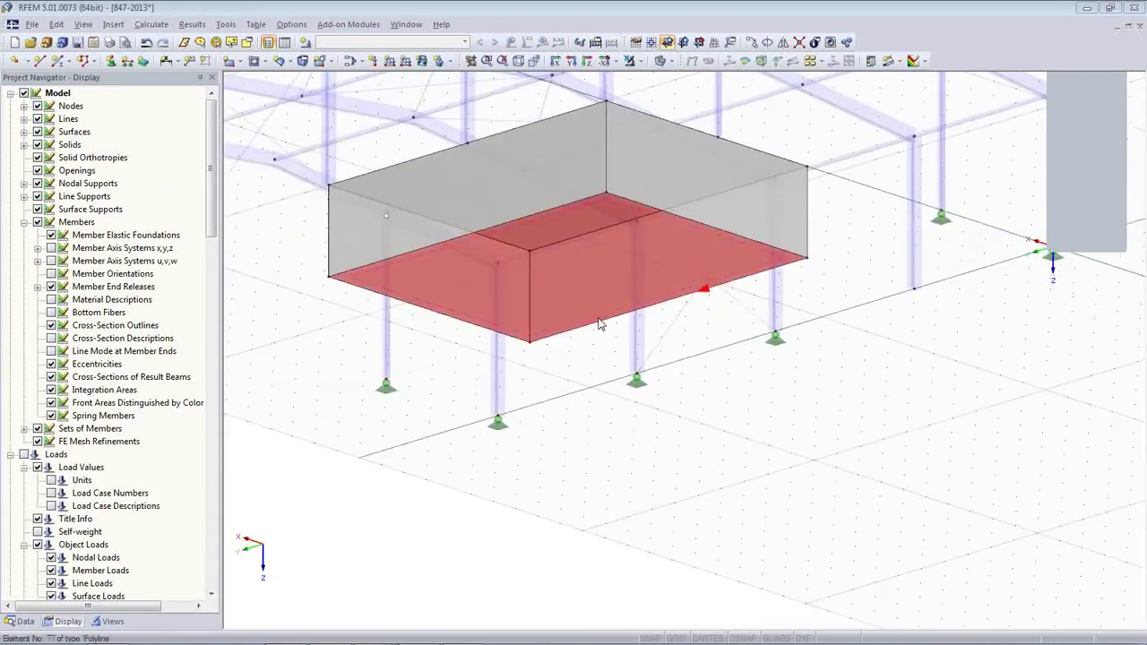
double_click(571, 301)
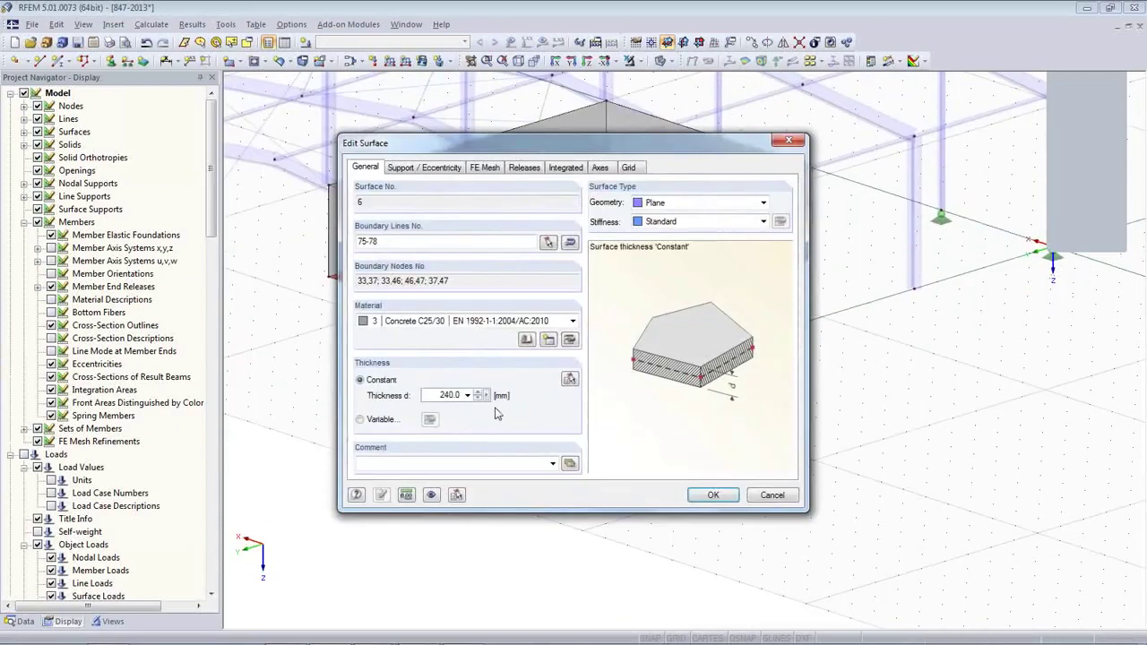
left_click(433, 167)
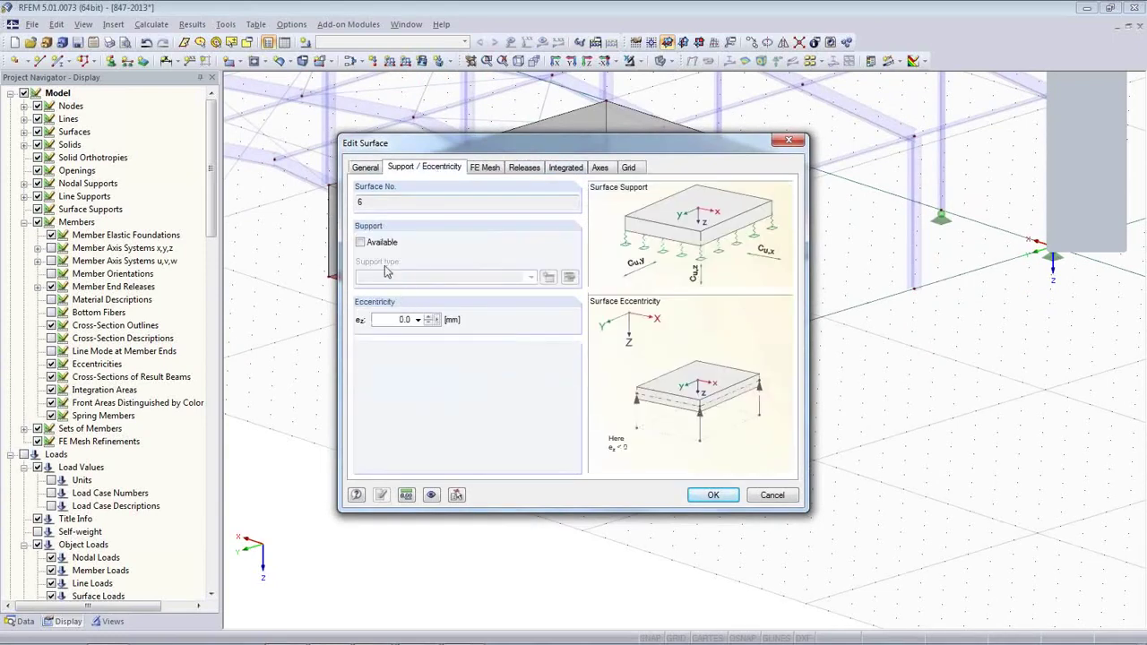
left_click(361, 242)
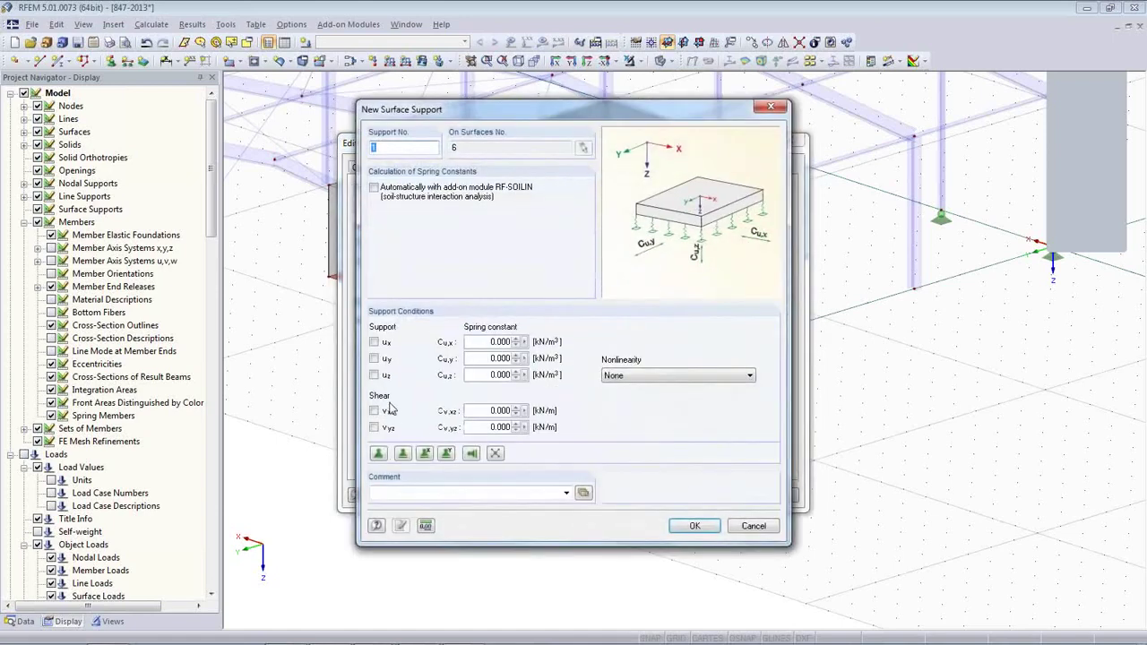
left_click(374, 375)
left_click(374, 359)
left_click(374, 342)
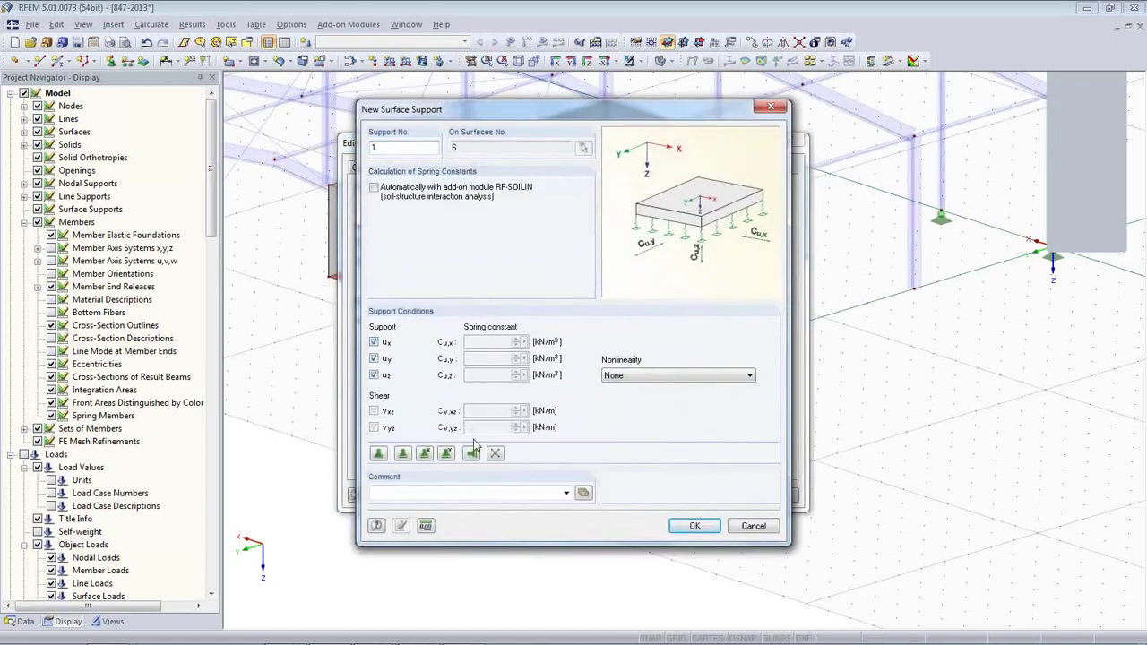
left_click(695, 525)
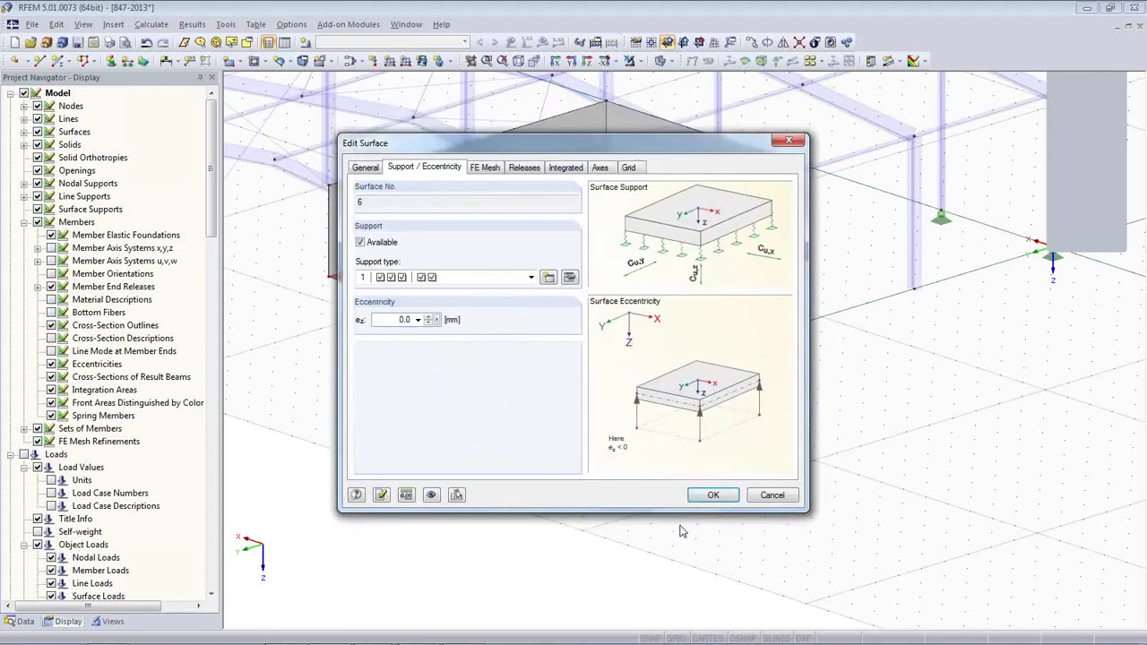
left_click(708, 496)
Step: Cut a rectangular opening in the top slab from X 14 m to X 18 m with one edge at Y 2 m
middle_click_drag(583, 475, 686, 497, "ctrl")
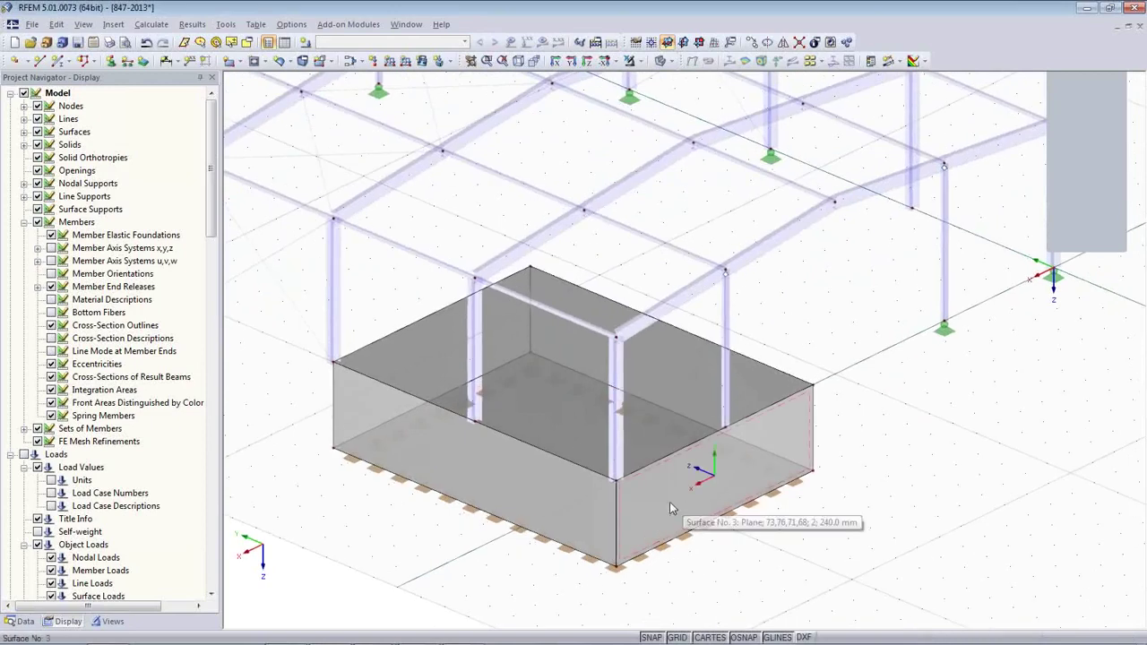
middle_click_drag(521, 491, 591, 495, "ctrl")
scroll(699, 497, "up", 1)
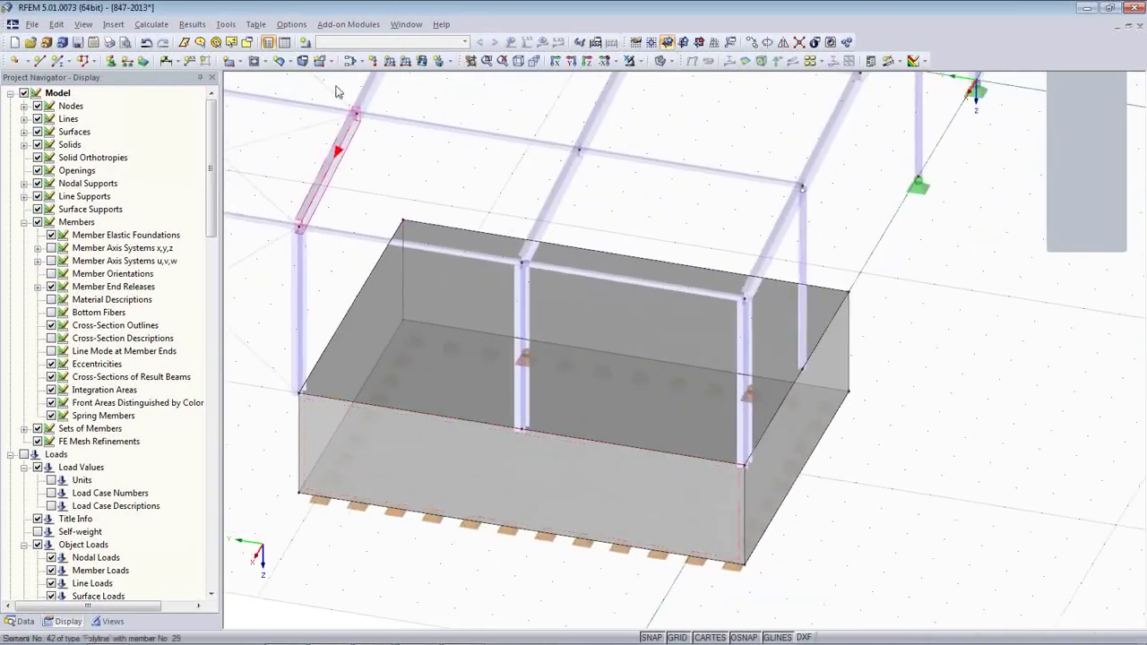
left_click(264, 63)
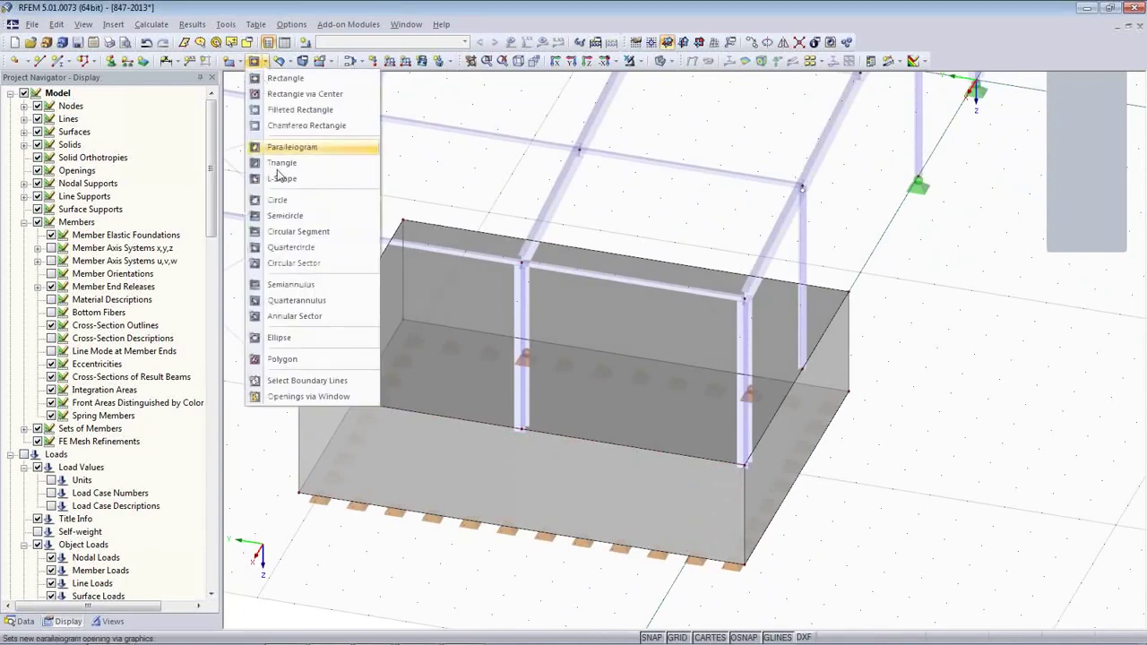
left_click(286, 79)
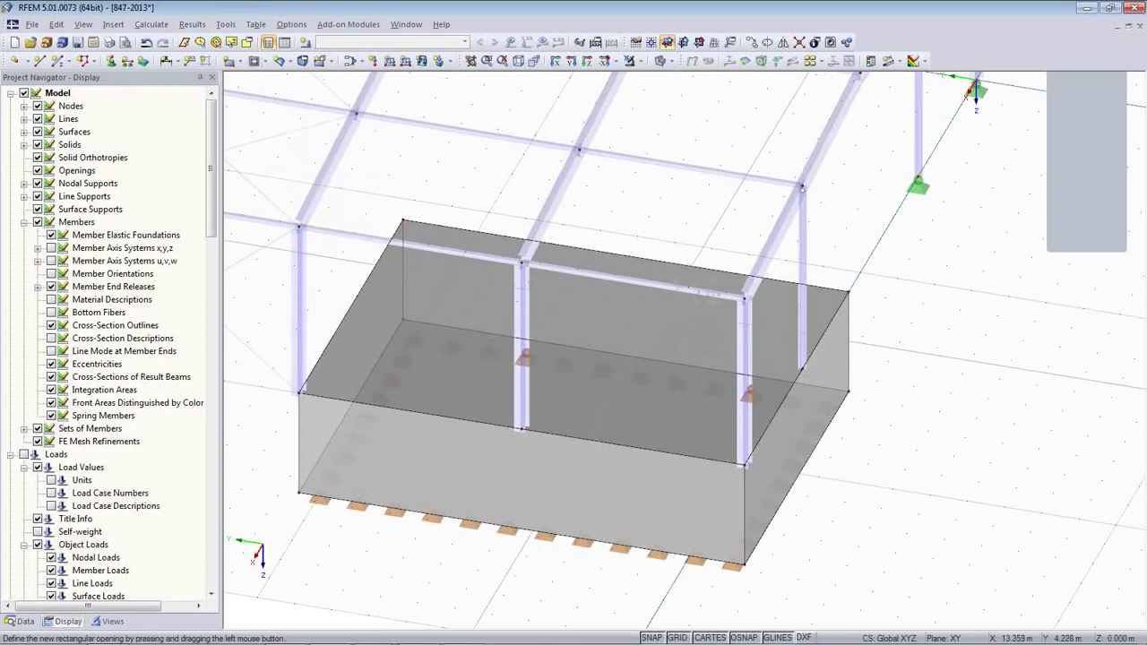
left_click(664, 323)
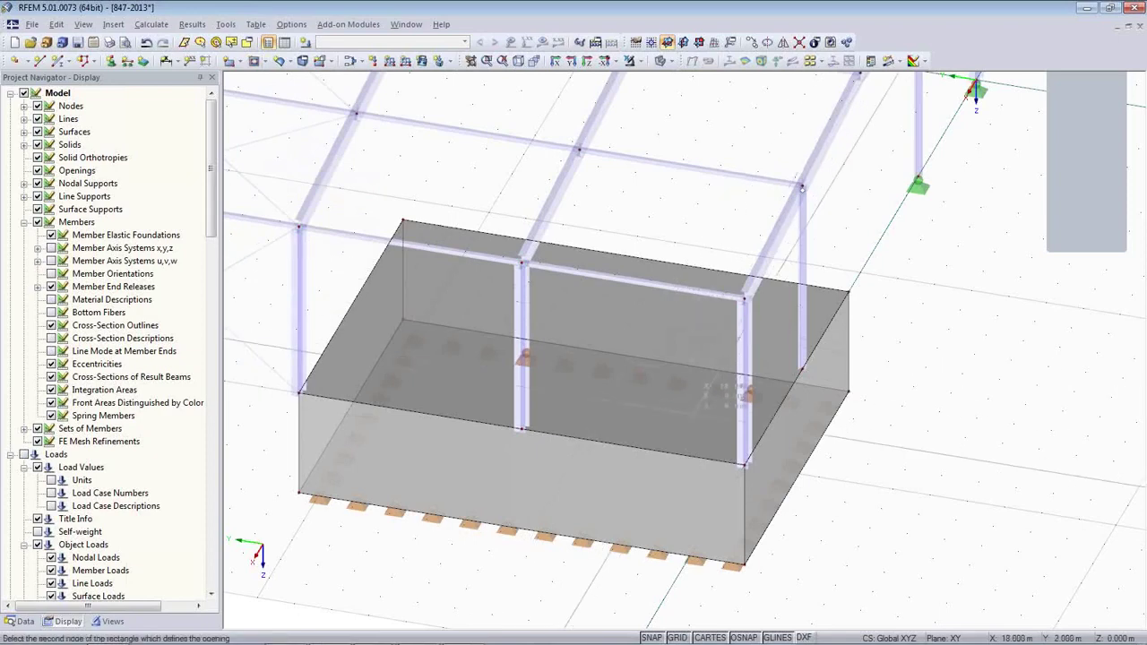
left_click(695, 414)
middle_click_drag(516, 558, 560, 516, "ctrl")
scroll(624, 376, "up", 5)
middle_click_drag(625, 370, 760, 572)
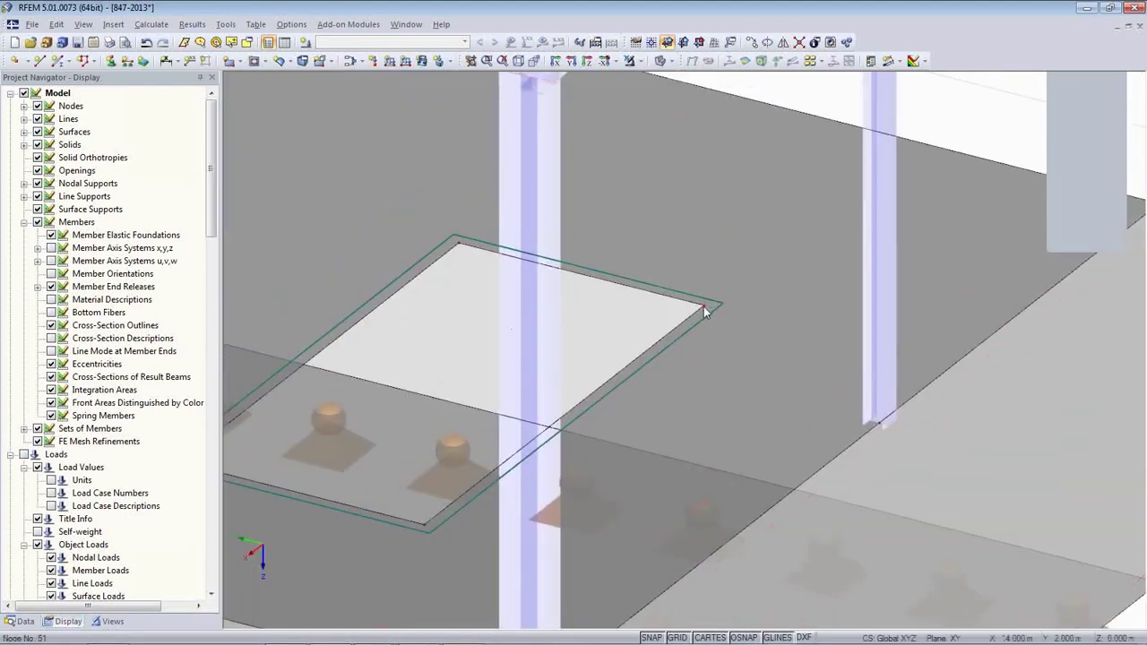
Step: Try to move one corner node of the slab opening and undo the move
double_click(704, 310)
left_click(484, 326)
left_click(679, 475)
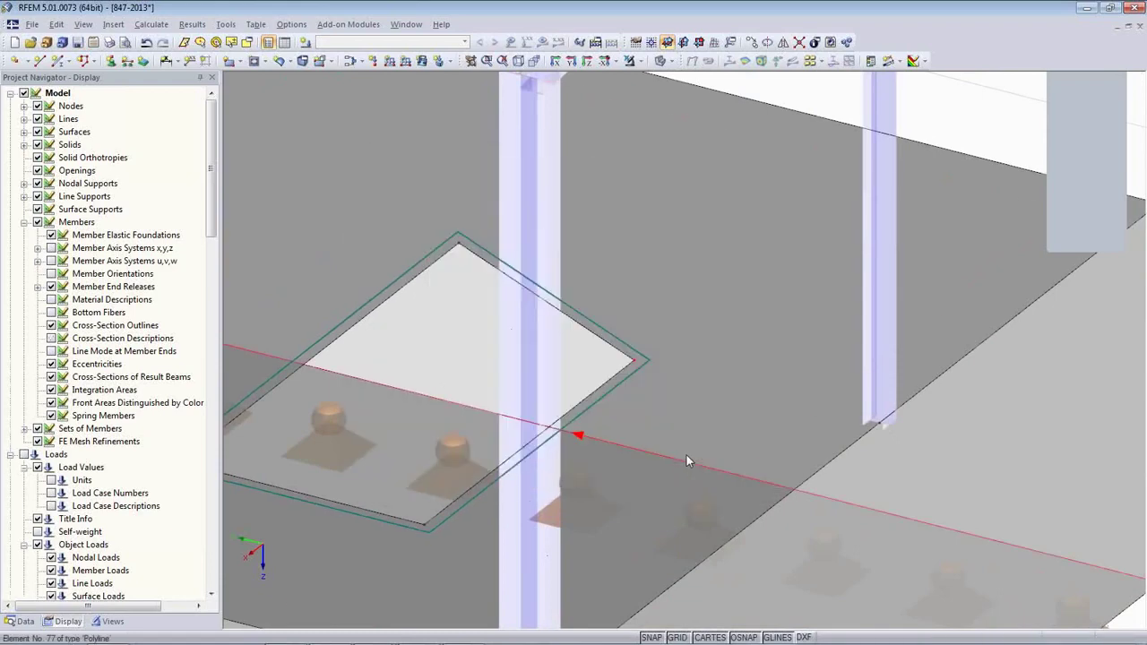
left_click(145, 43)
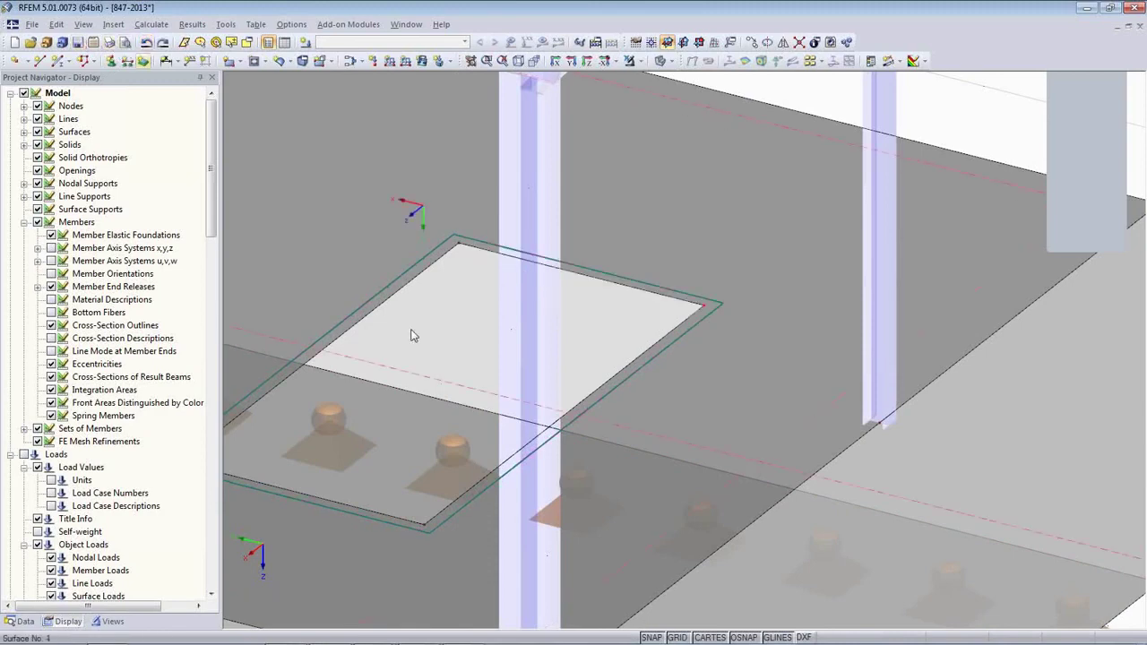
Step: Define a new line release for the basement's top slab with rotations φx, φy and φz released
scroll(416, 330, "down", 3)
scroll(416, 335, "down", 2)
middle_click_drag(678, 445, 847, 374)
middle_click_drag(819, 484, 930, 478, "ctrl")
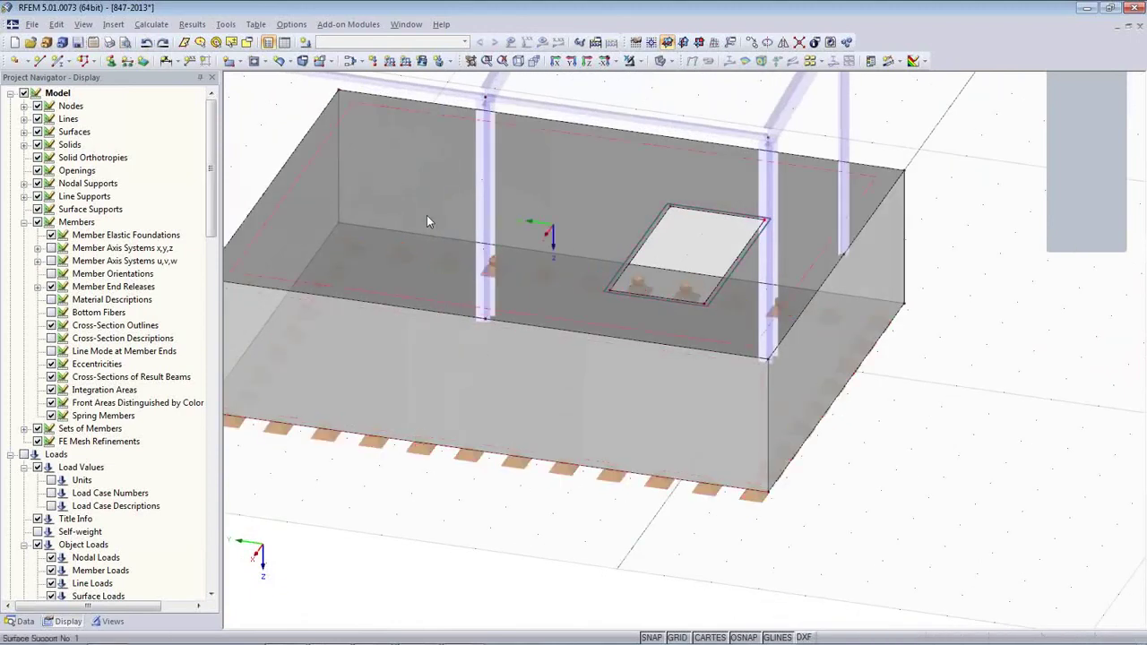
left_click(367, 154)
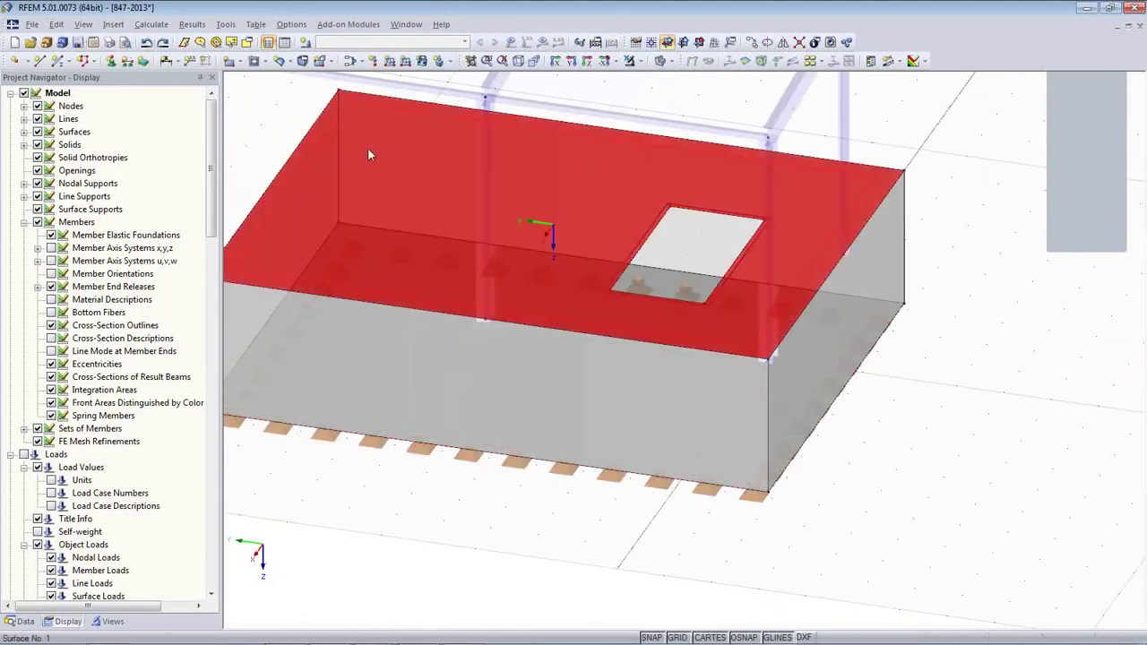
double_click(405, 177)
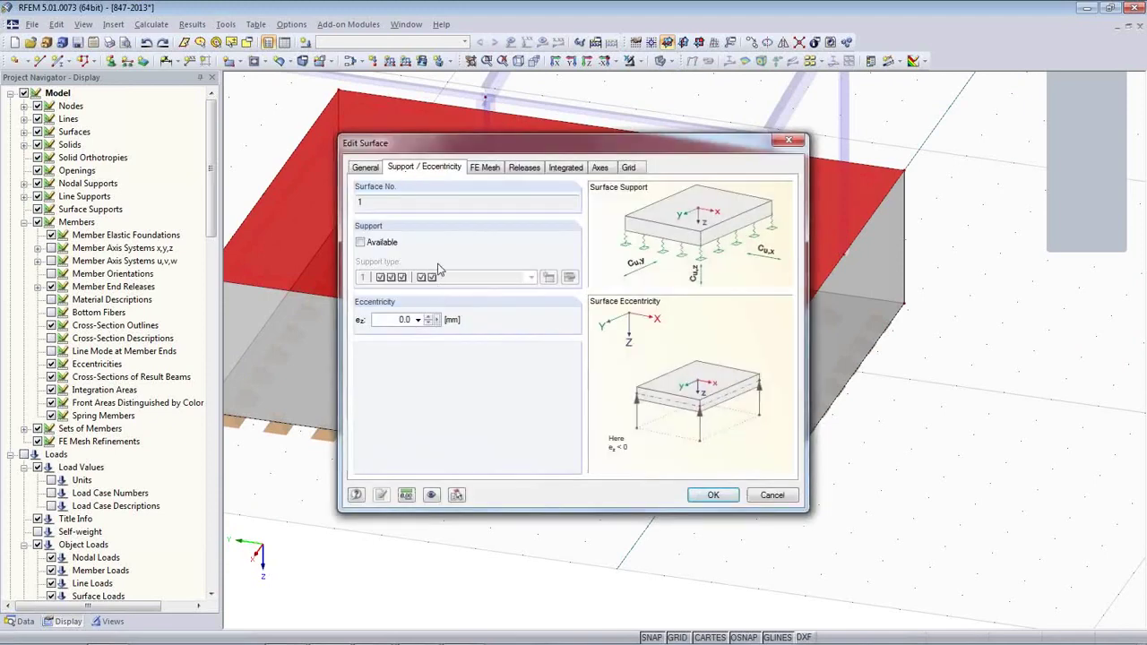
left_click(524, 169)
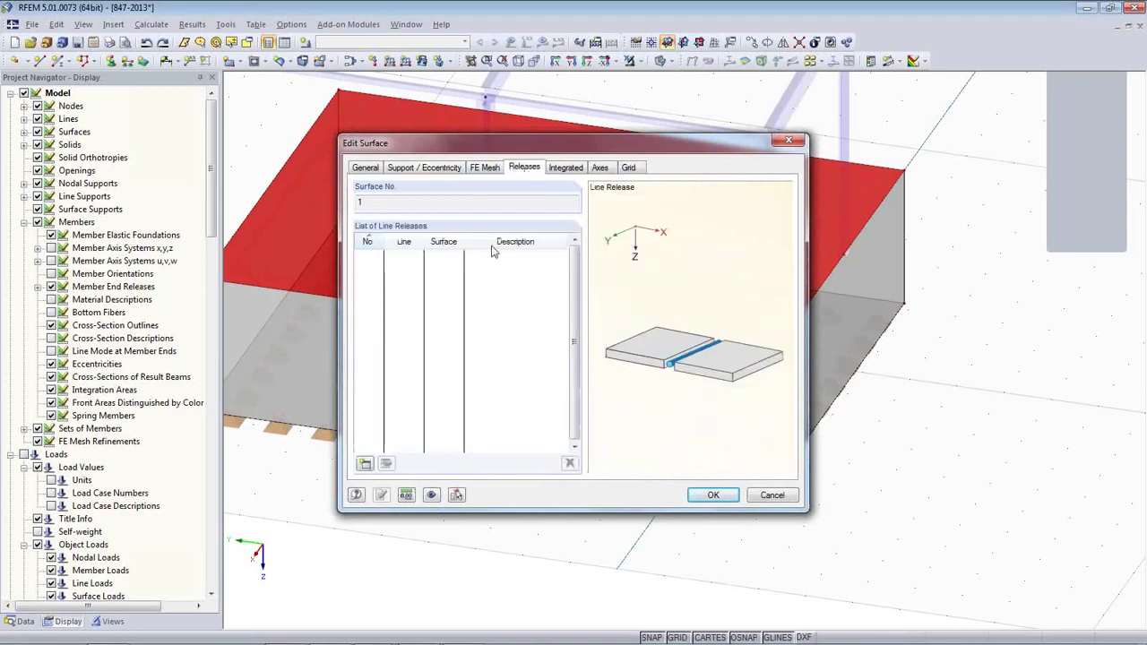
left_click(365, 464)
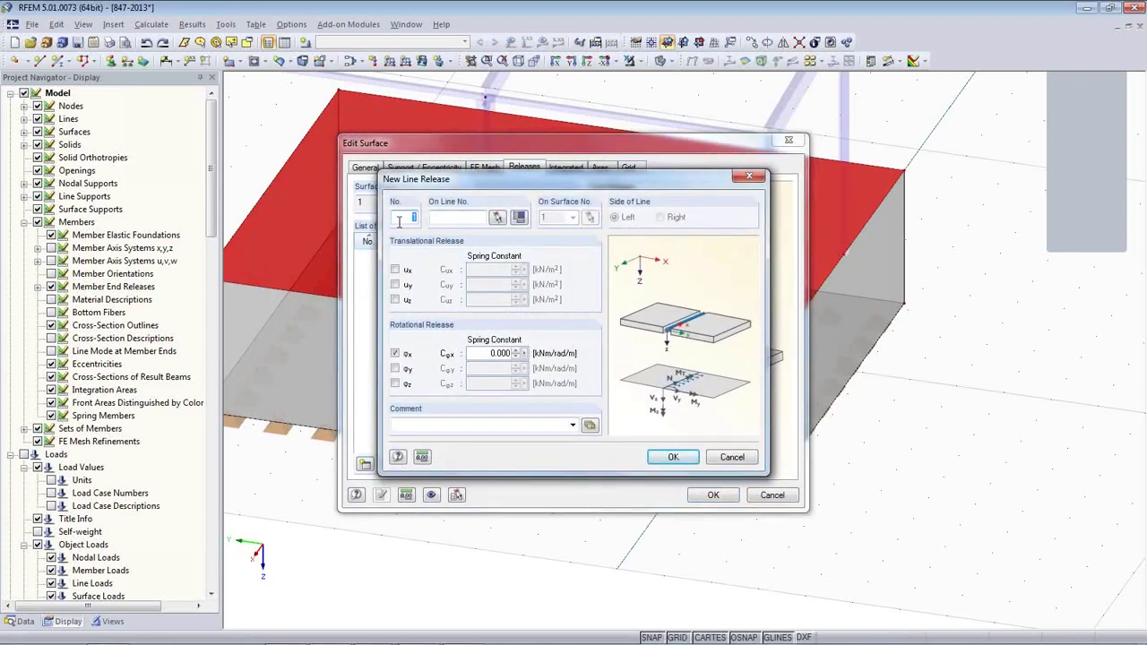
left_click(395, 368)
left_click(395, 383)
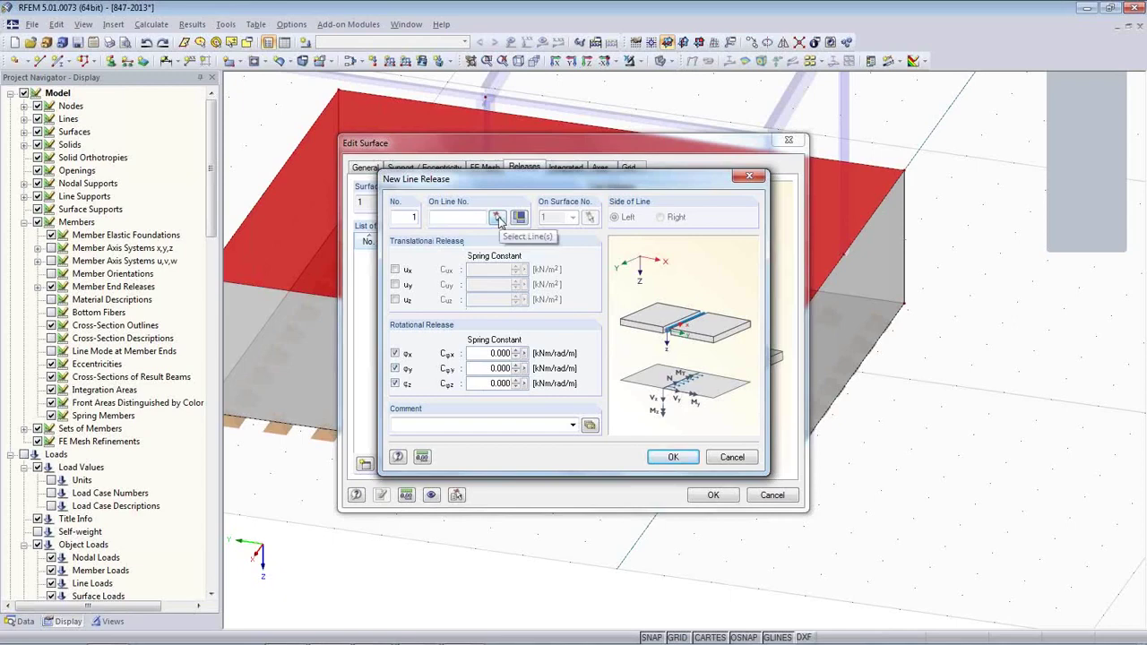
Step: Assign the line release to the top slab's four outer edge lines 67-70 and apply it to the surface
left_click(497, 218)
left_click(279, 180)
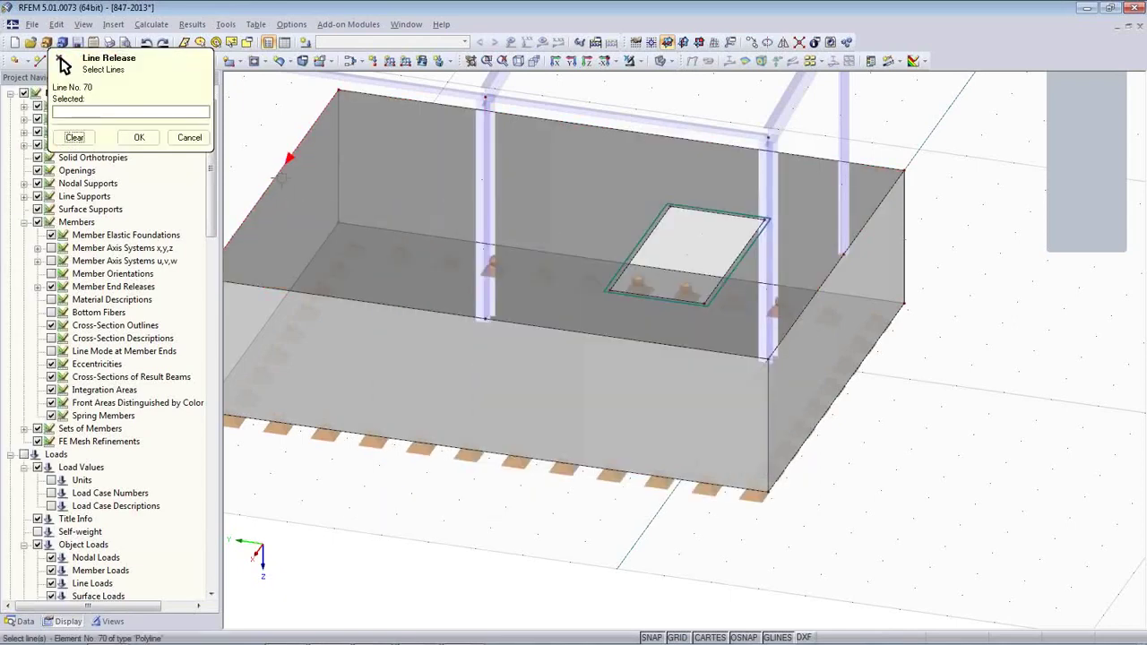
left_click(382, 101)
left_click(834, 267)
left_click(635, 340)
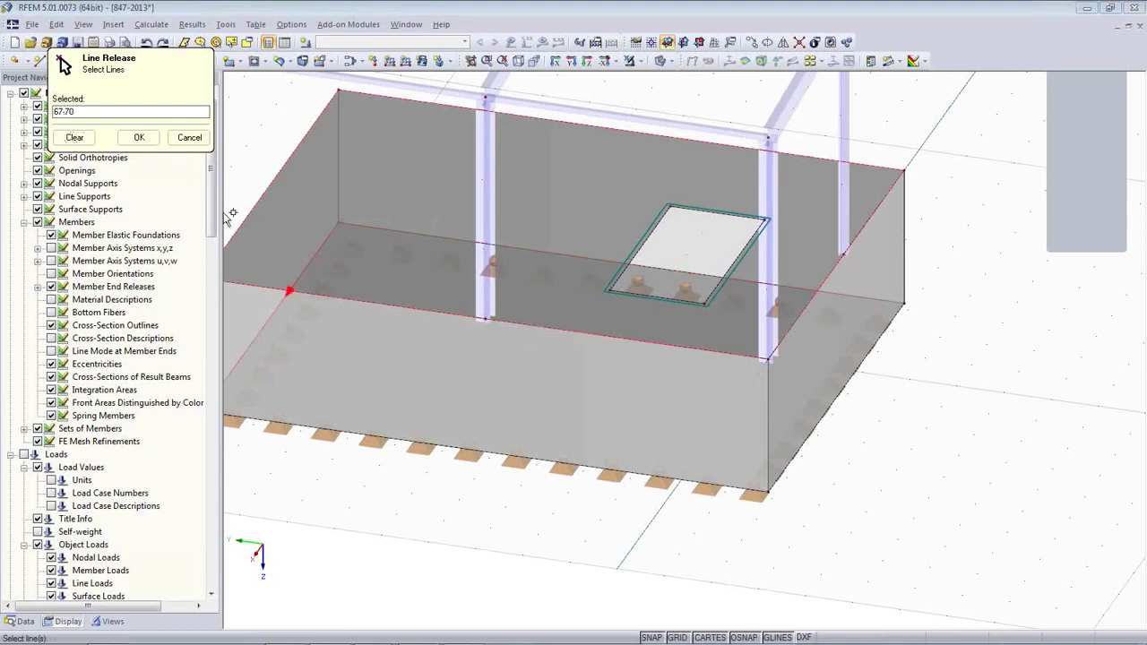
left_click(141, 139)
left_click(676, 459)
left_click(700, 498)
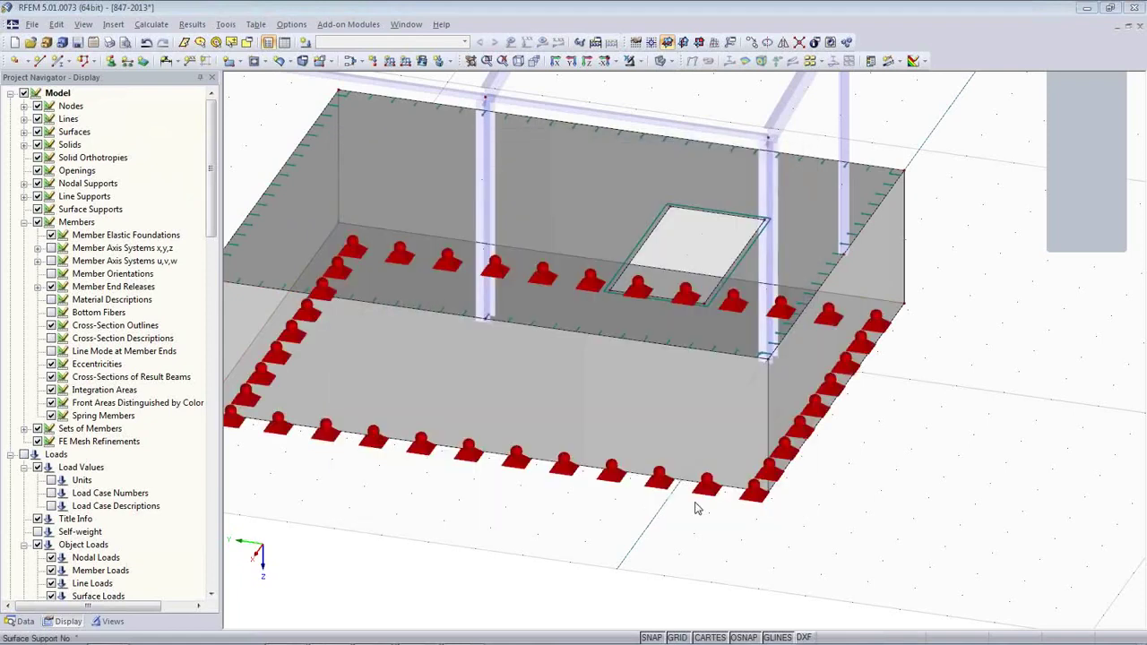
Step: Examine the line releases along the slab edges and the columns standing on the basement from several viewpoints
scroll(624, 533, "down", 2)
middle_click_drag(814, 471, 556, 488)
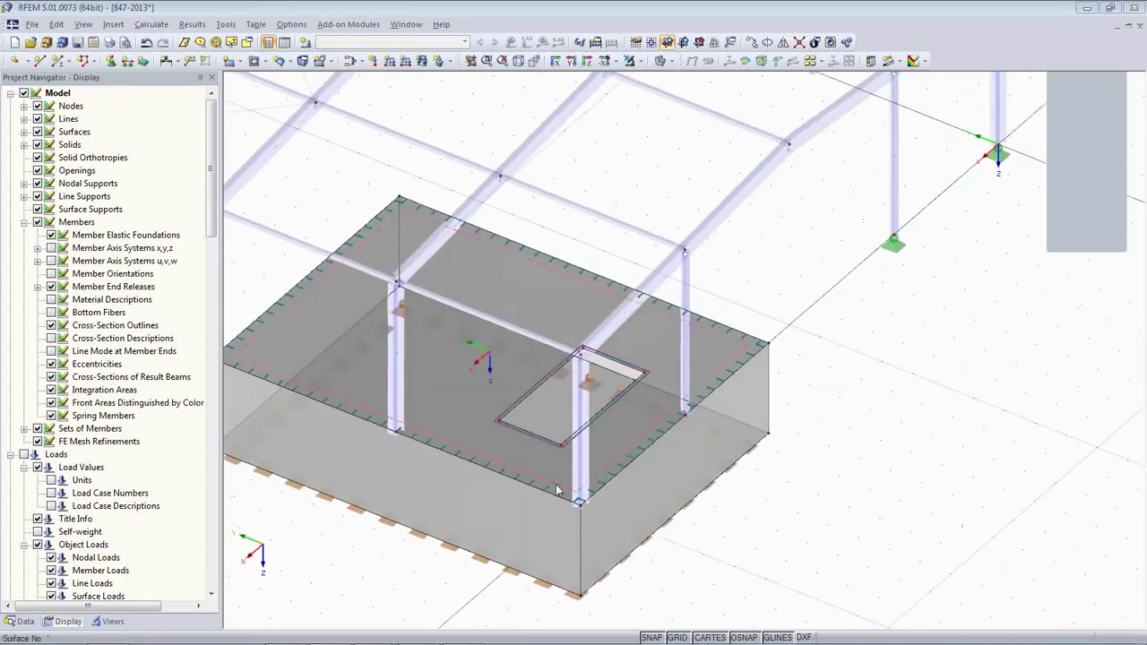
scroll(556, 488, "down", 1)
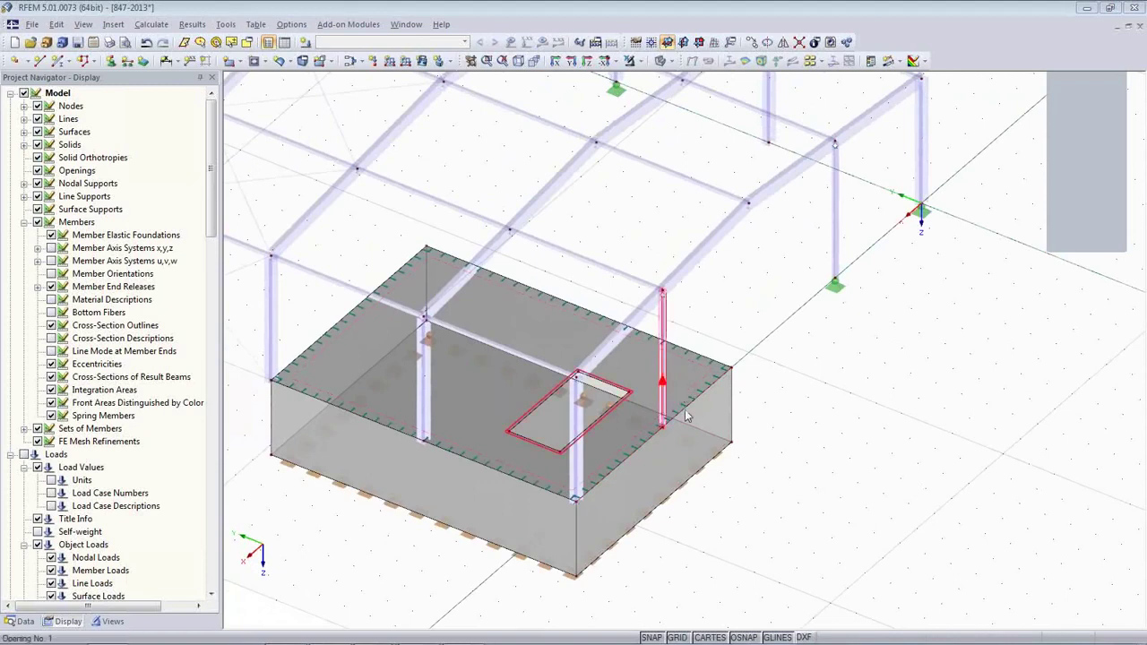
middle_click_drag(717, 481, 575, 479, "ctrl")
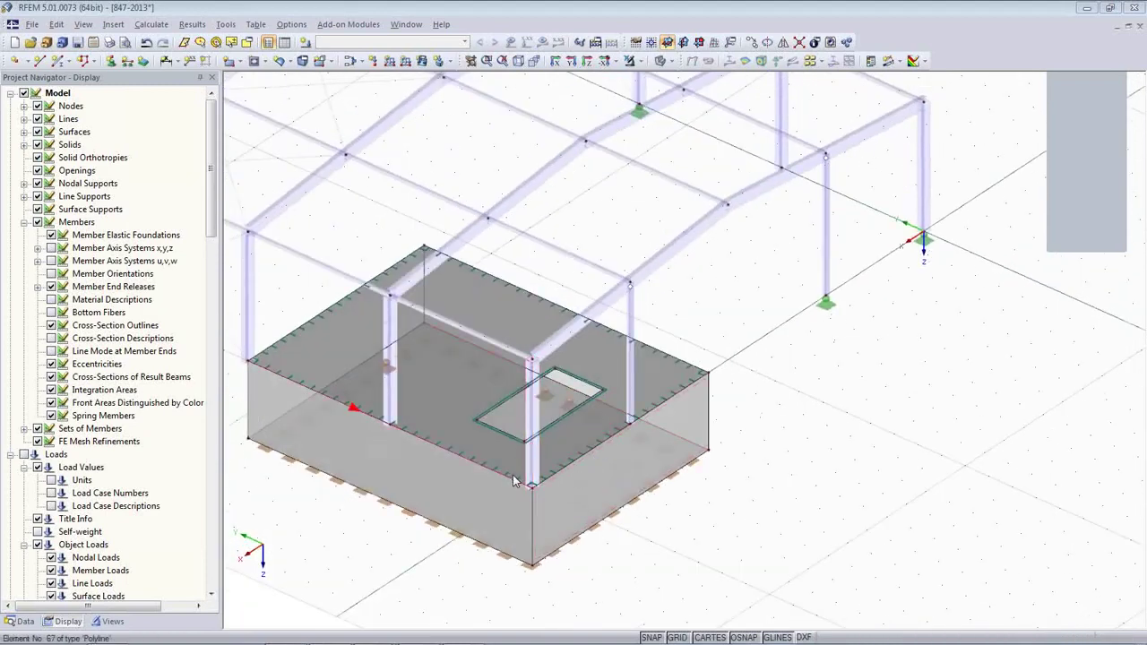
scroll(567, 487, "down", 2)
middle_click_drag(318, 454, 499, 515)
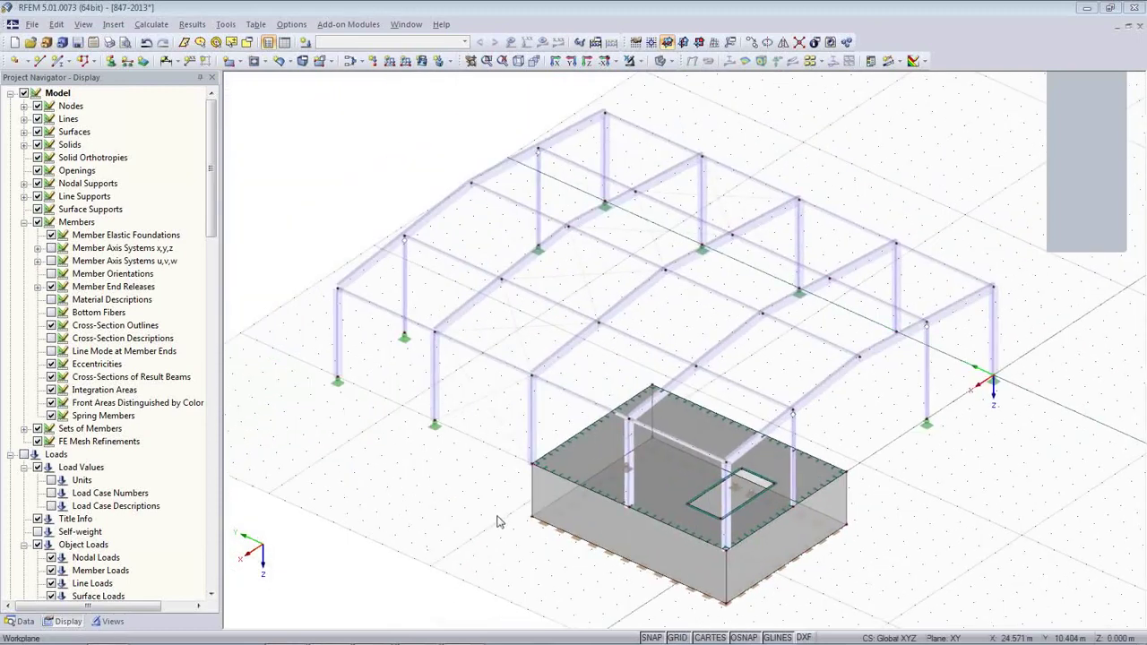
middle_click_drag(531, 532, 554, 444, "ctrl")
scroll(555, 444, "up", 3)
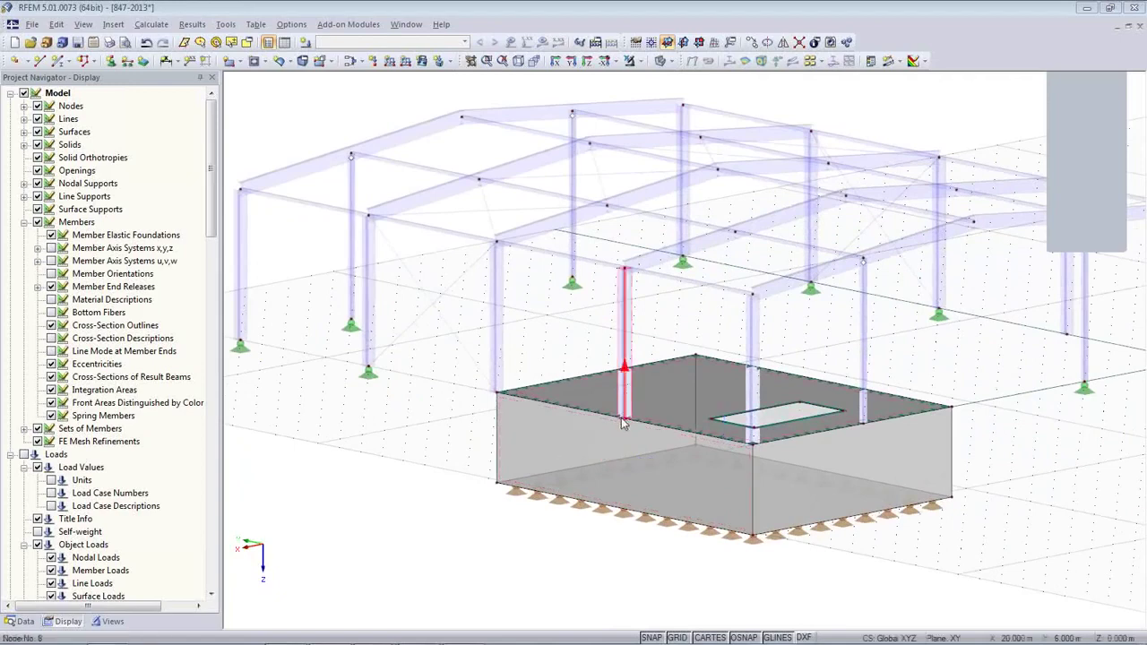
Step: Assign a new member start release with φy and φz released to the four columns 2, 6, 15 and 65 standing on the basement
scroll(644, 427, "up", 2)
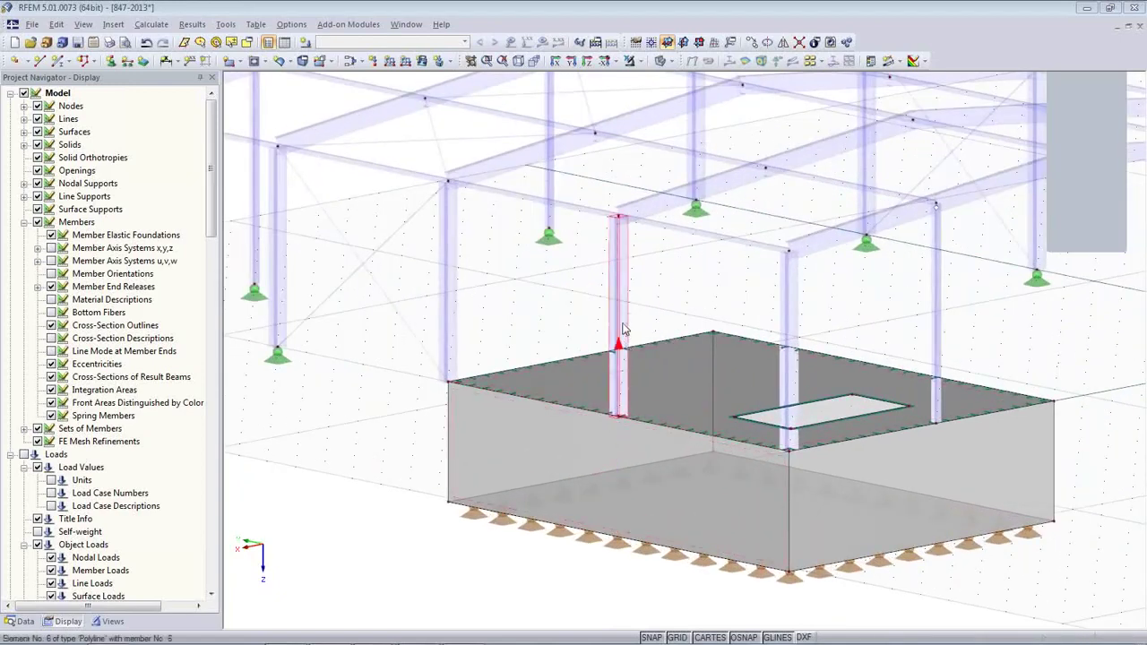
left_click(463, 347)
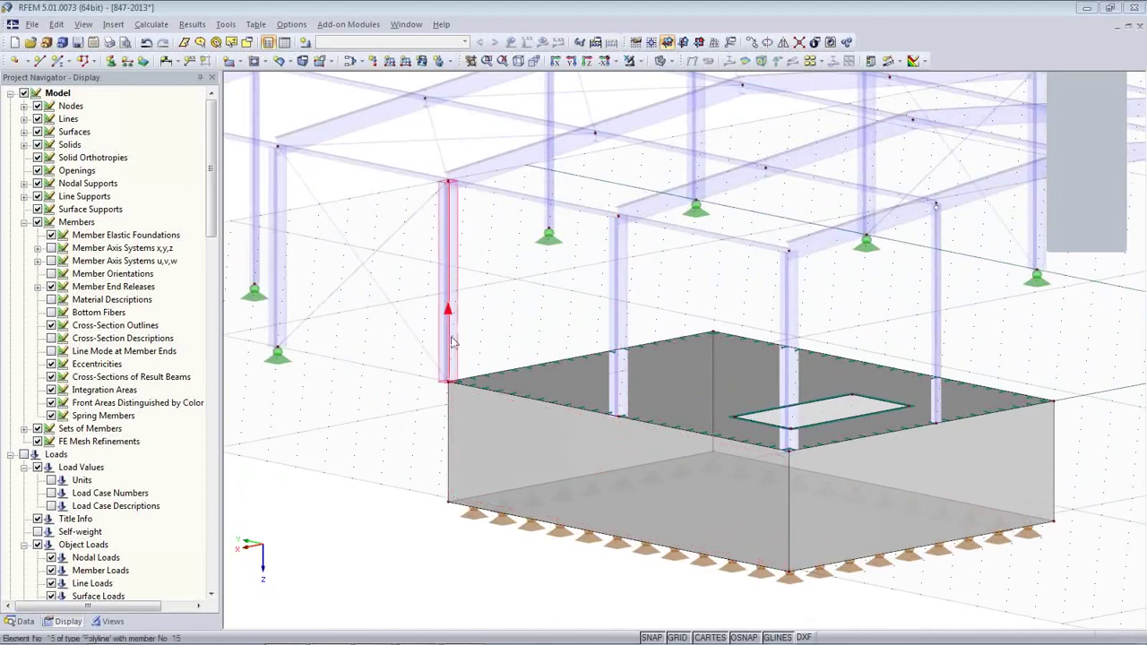
left_click(787, 367)
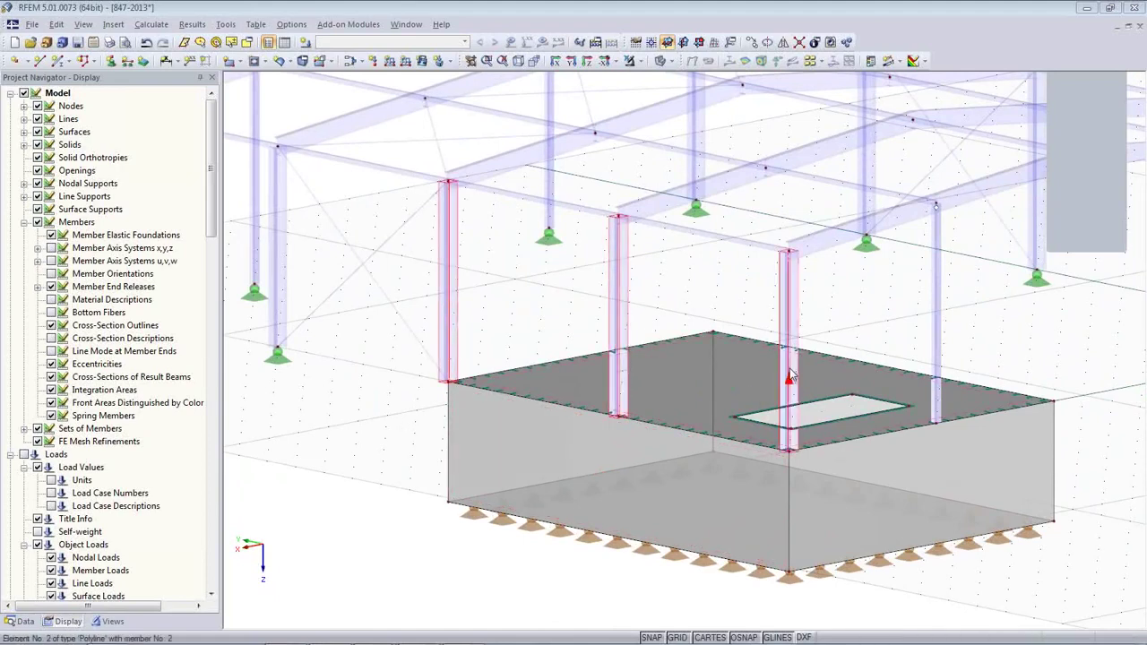
double_click(937, 349)
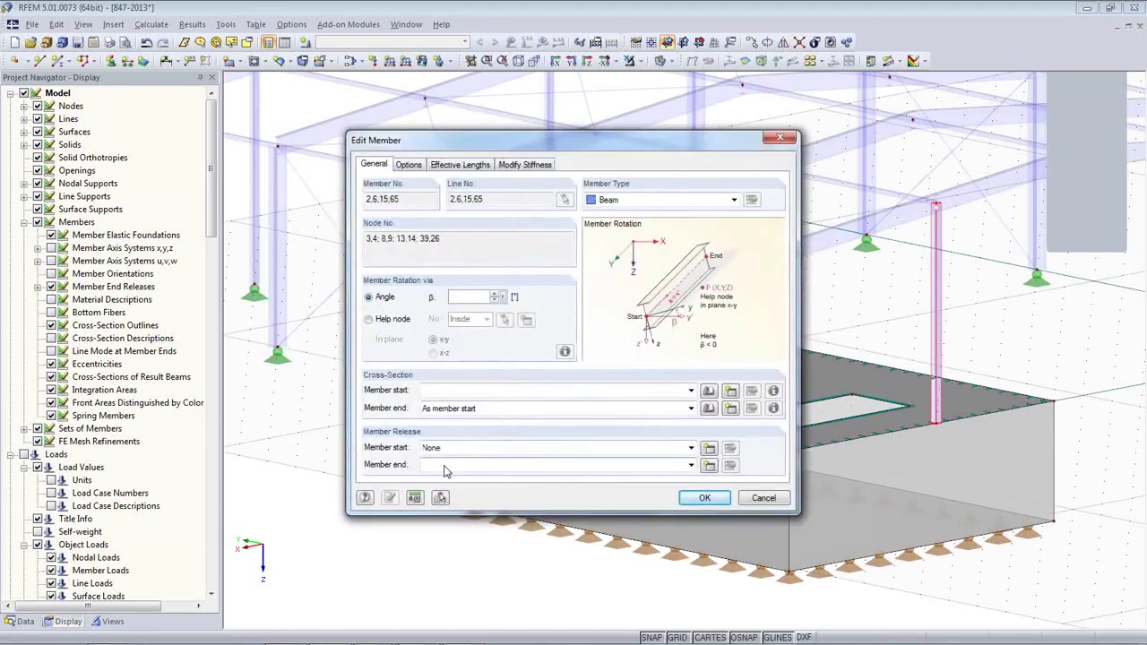
left_click(709, 451)
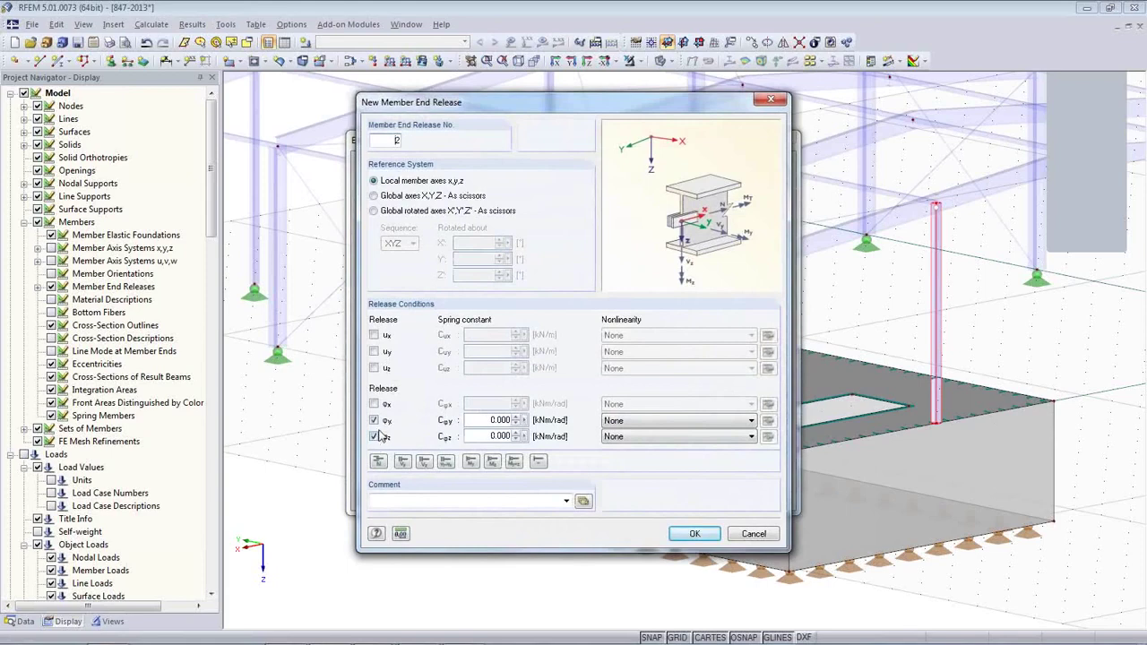
left_click(691, 535)
left_click(703, 500)
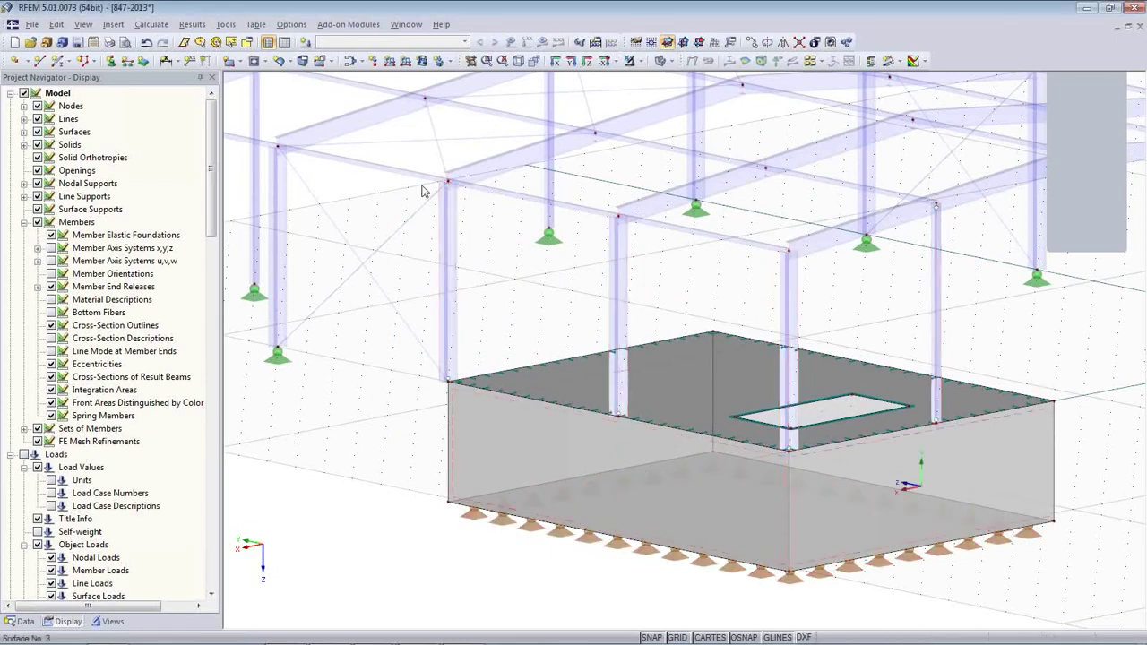
Step: Display the model as a wireframe and hide the work plane grid and the members' cross-section outlines
left_click(661, 62)
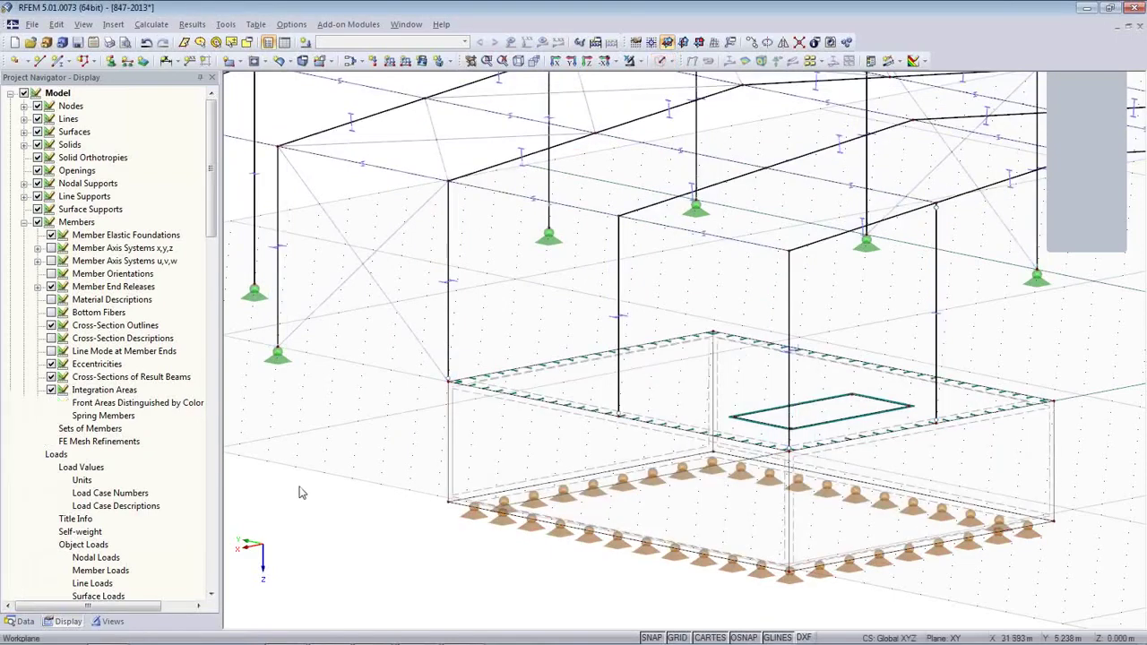
scroll(302, 489, "down", 4)
middle_click_drag(398, 458, 750, 542, "ctrl")
left_click(679, 637)
middle_click_drag(634, 548, 716, 492)
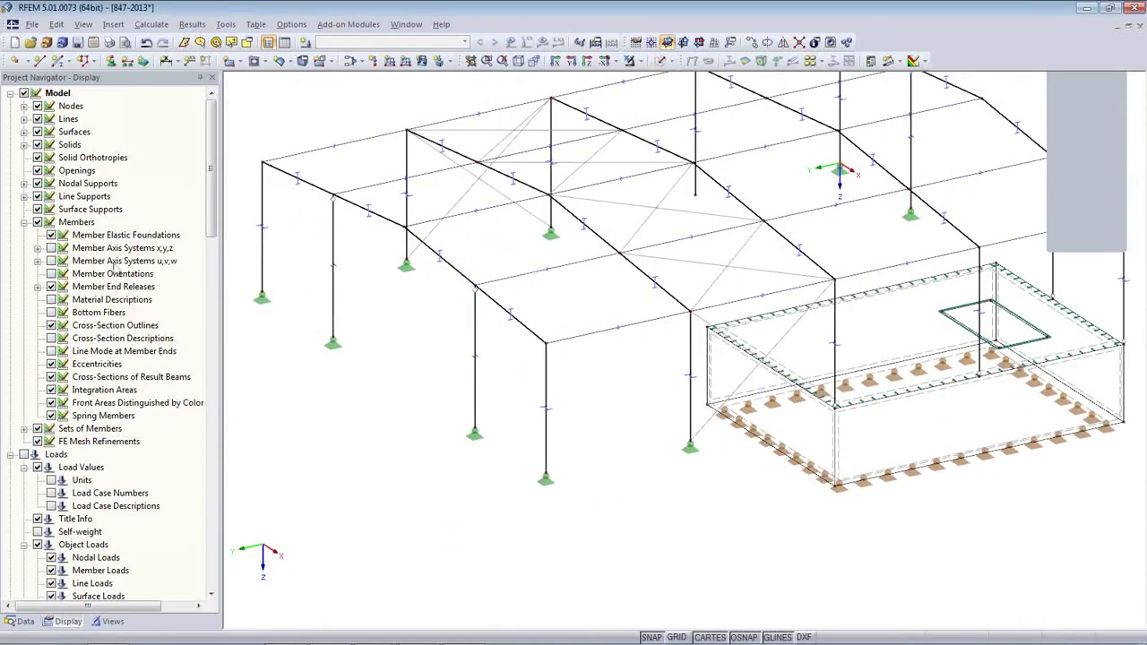
left_click(51, 326)
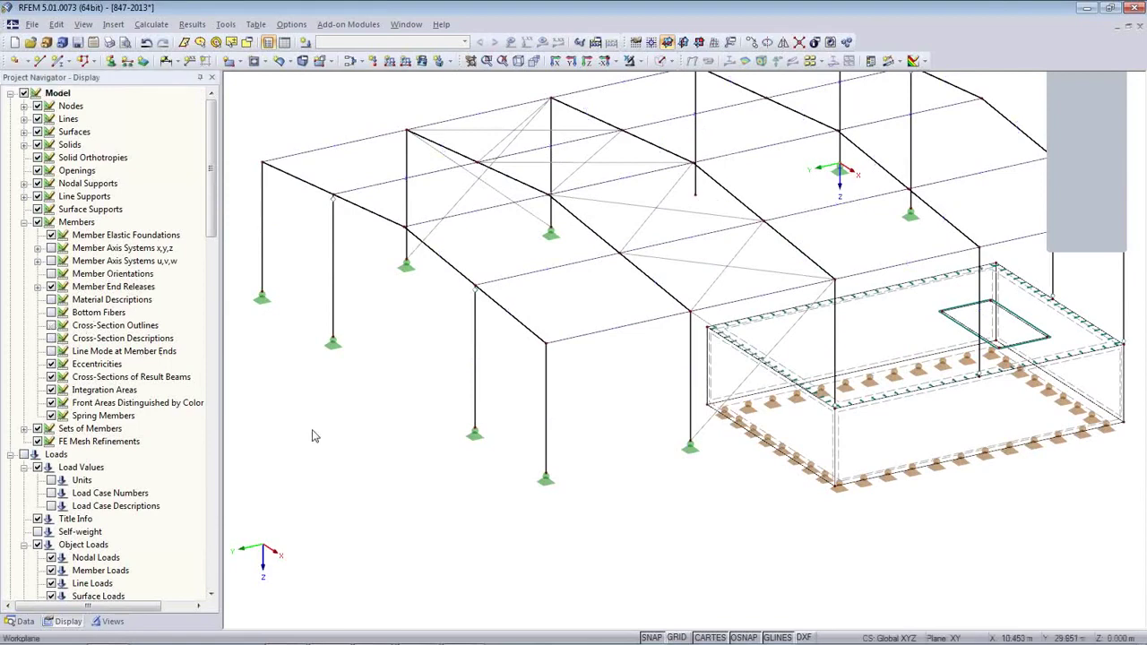
Step: Switch the model back to the transparent solid display and save it
scroll(594, 116, "up", 2)
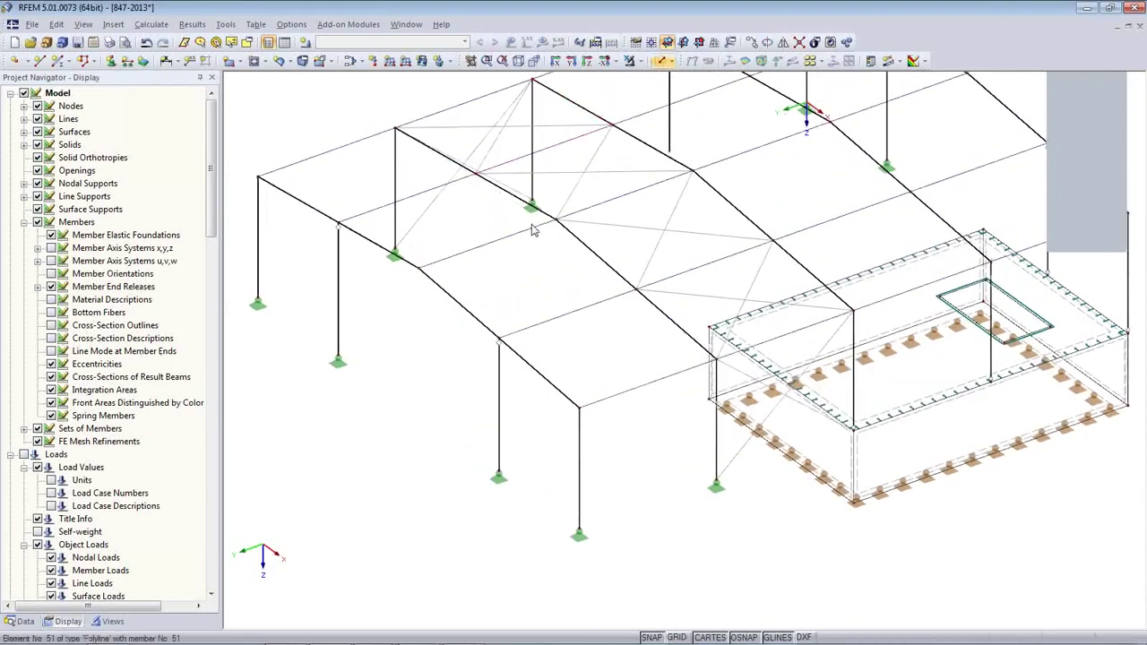
scroll(525, 257, "down", 3)
left_click(660, 61)
scroll(612, 478, "up", 2)
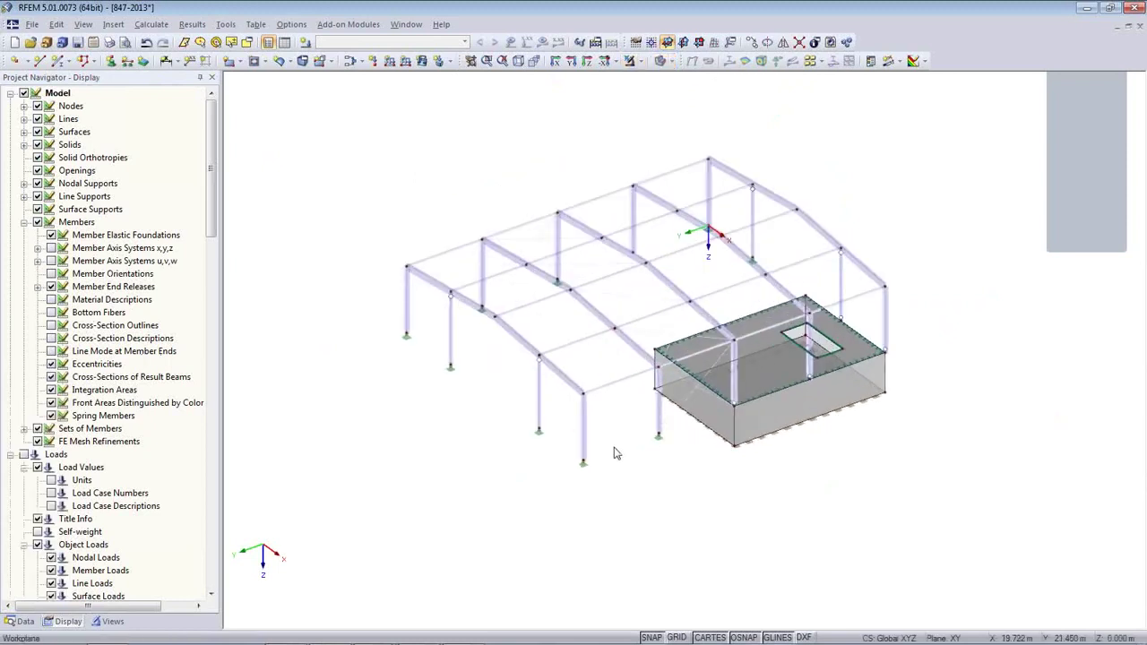
left_click(77, 43)
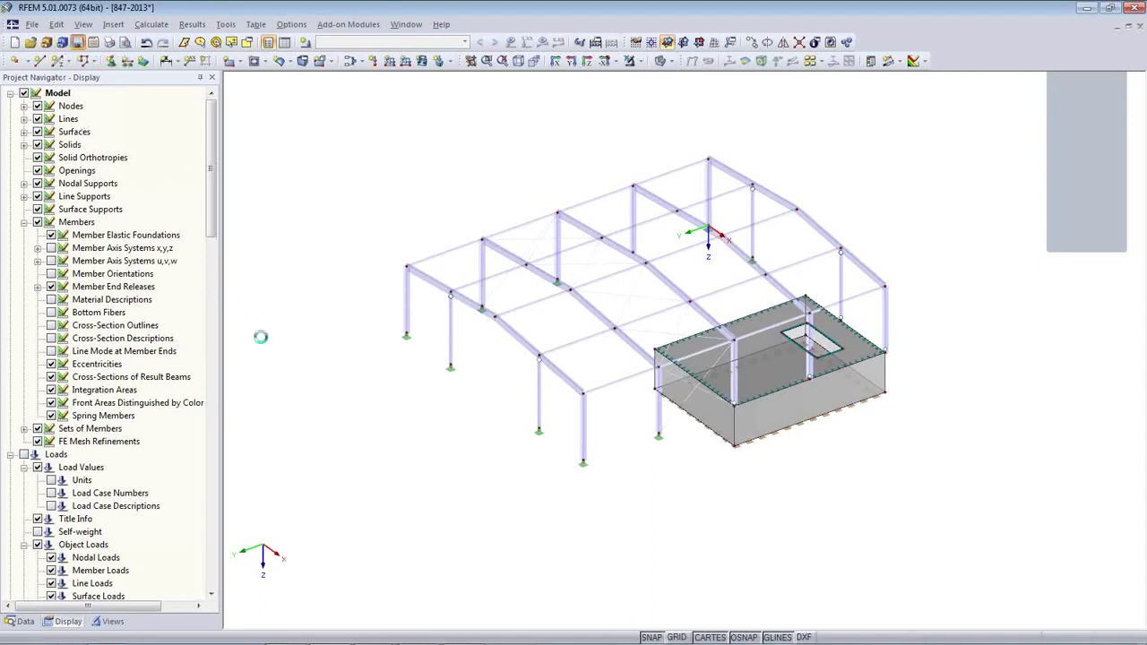
Step: List the model's nodes in the data tree and open the nodes table from node 14
left_click(24, 621)
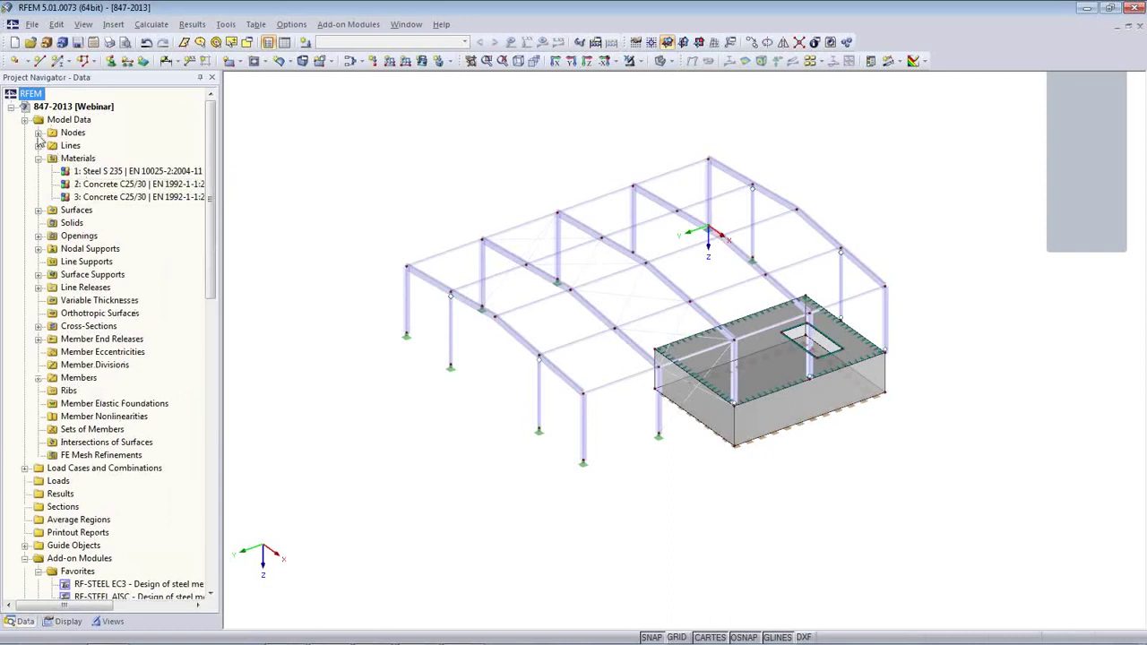
left_click(38, 133)
left_click(97, 276)
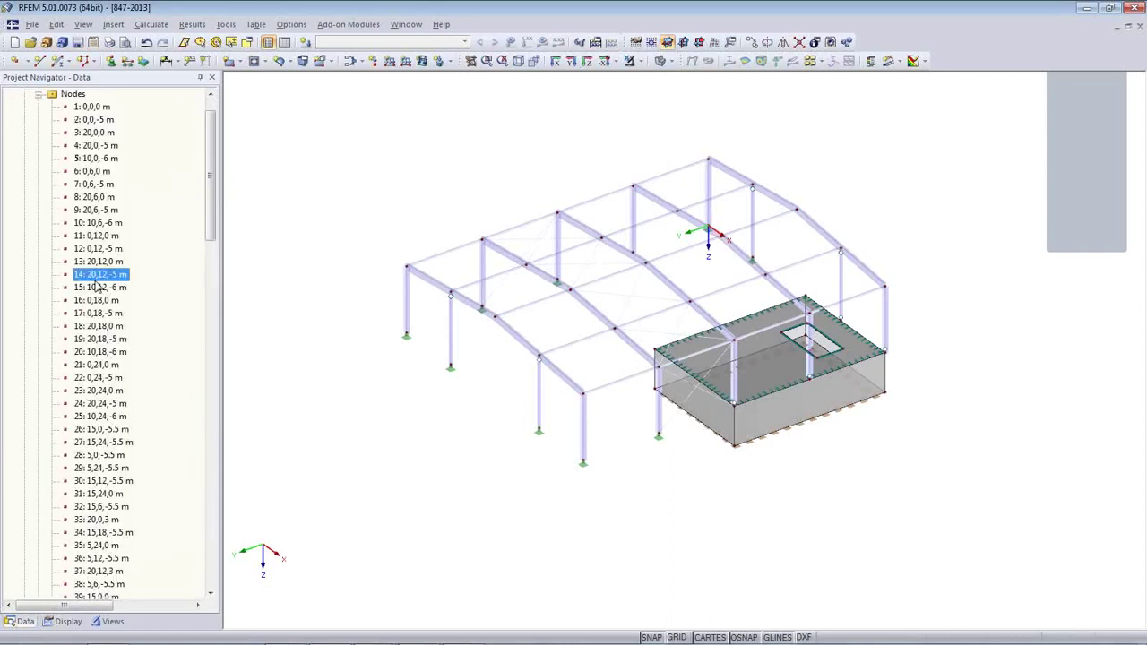
right_click(98, 281)
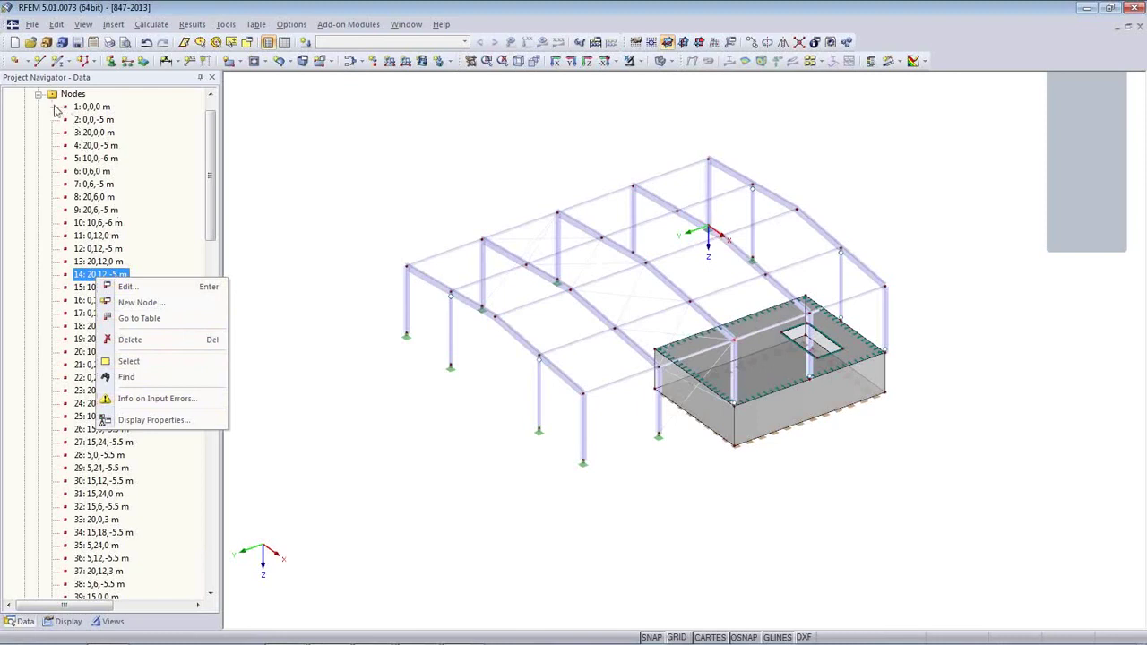
left_click(138, 318)
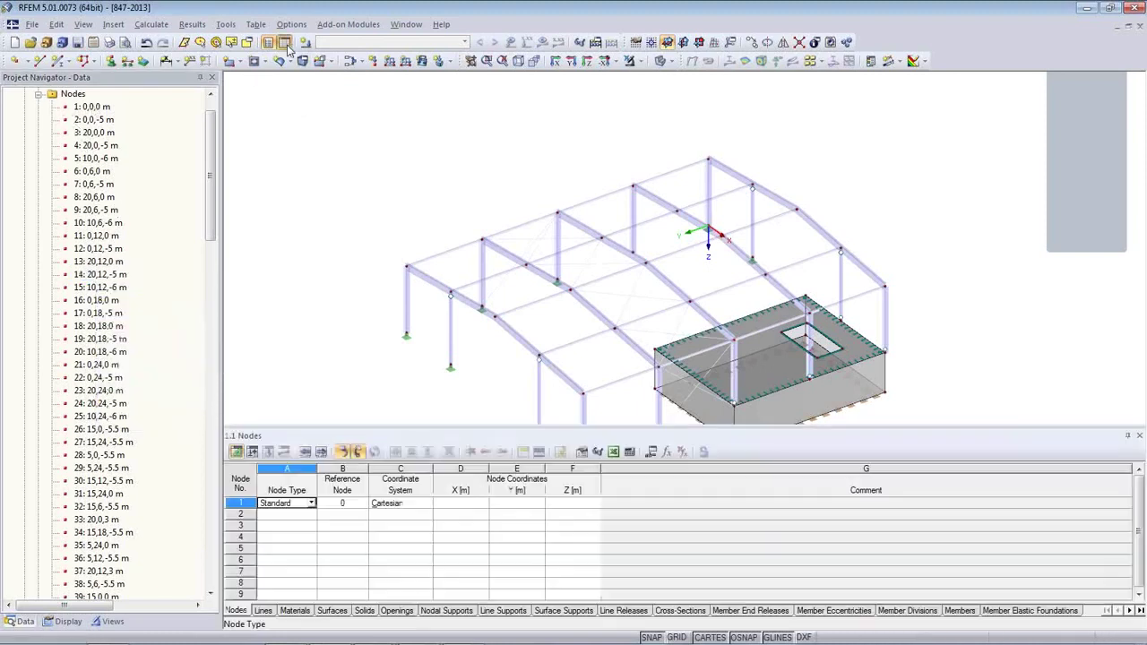
Step: Examine the coordinates of node 16 and of a roof beam node picked in the model, using the nodes table
middle_click_drag(732, 399, 670, 288)
left_click(294, 526)
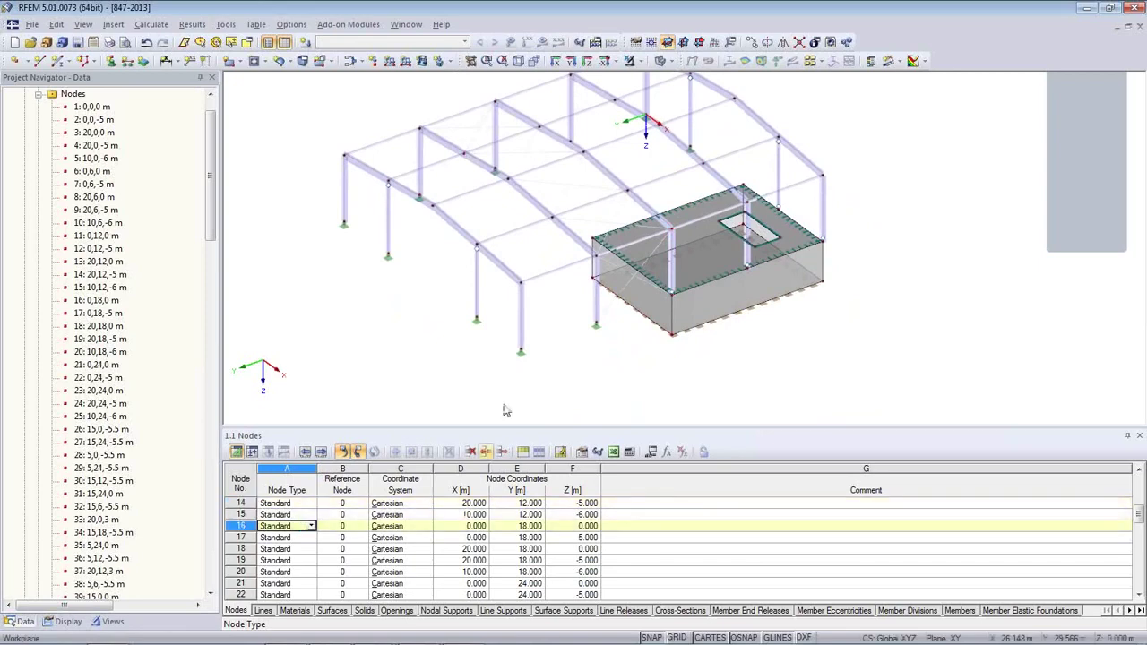
left_click(553, 219)
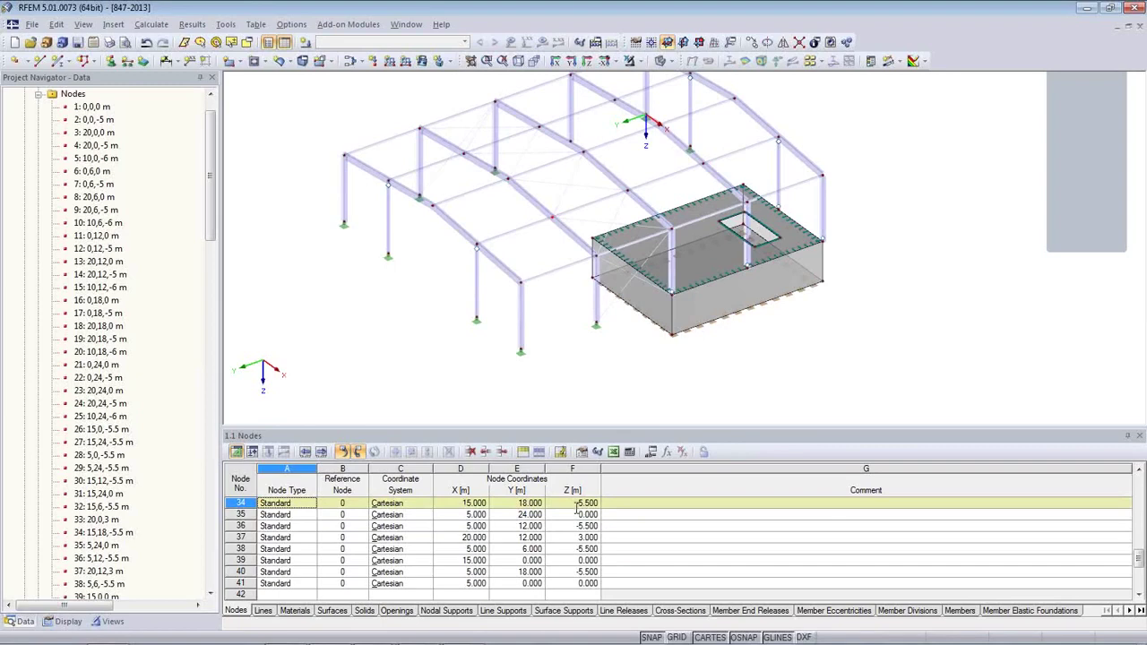
key("Up")
key("Up")
key("Up")
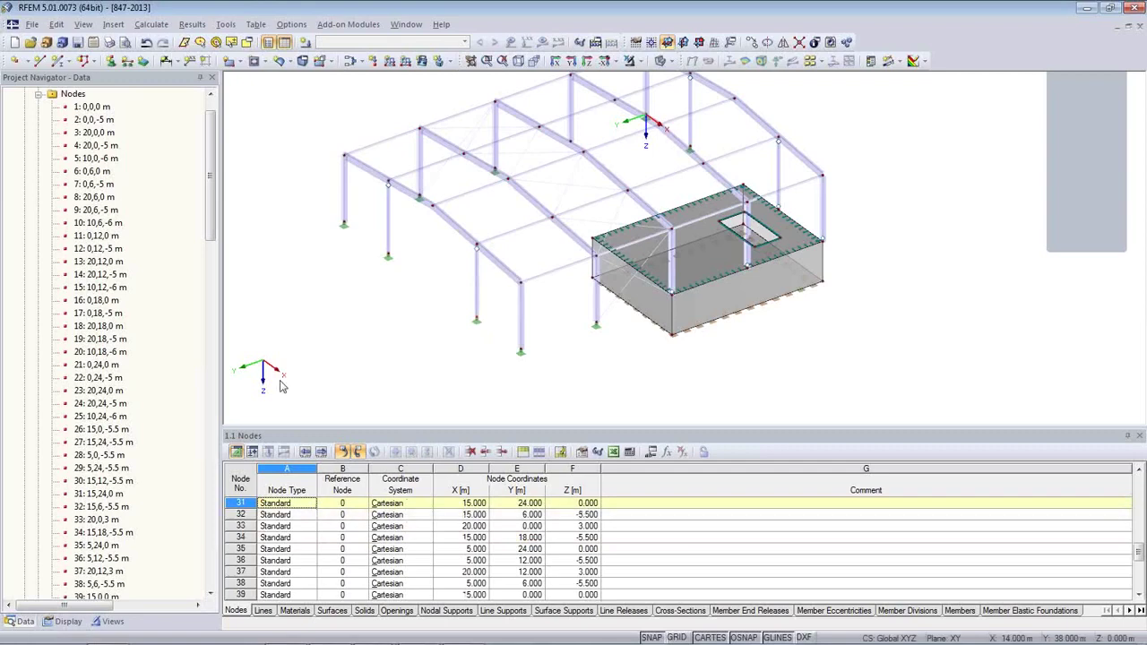
Step: Collapse the node list and examine which parts of the model use the steel and the two concrete materials
left_click(681, 504)
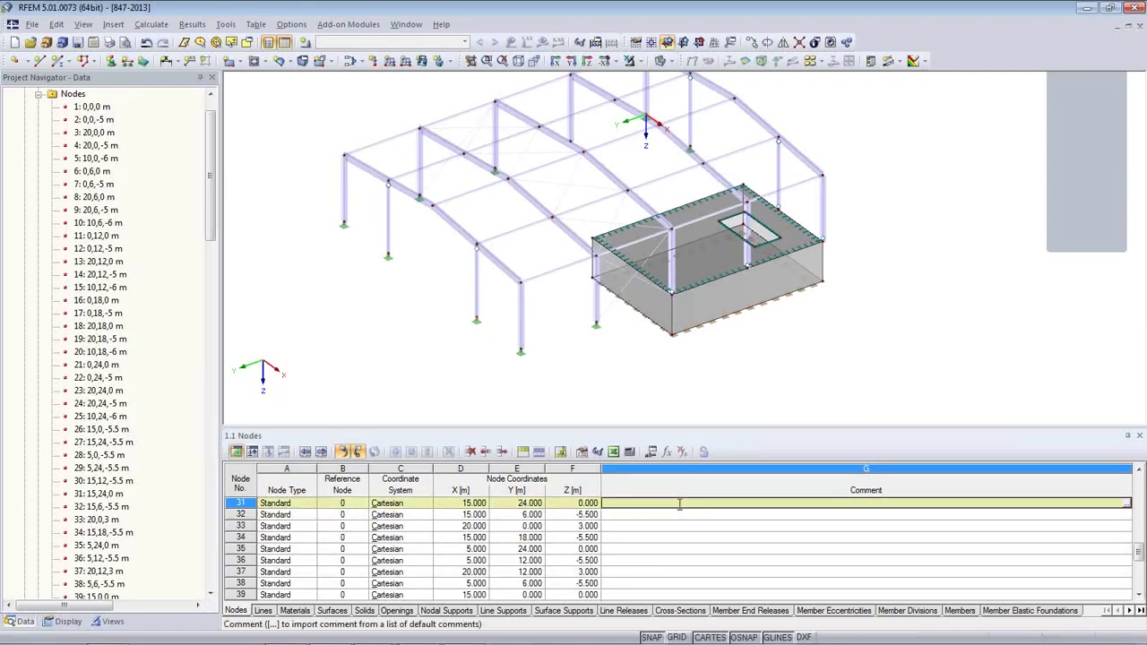
left_click(39, 93)
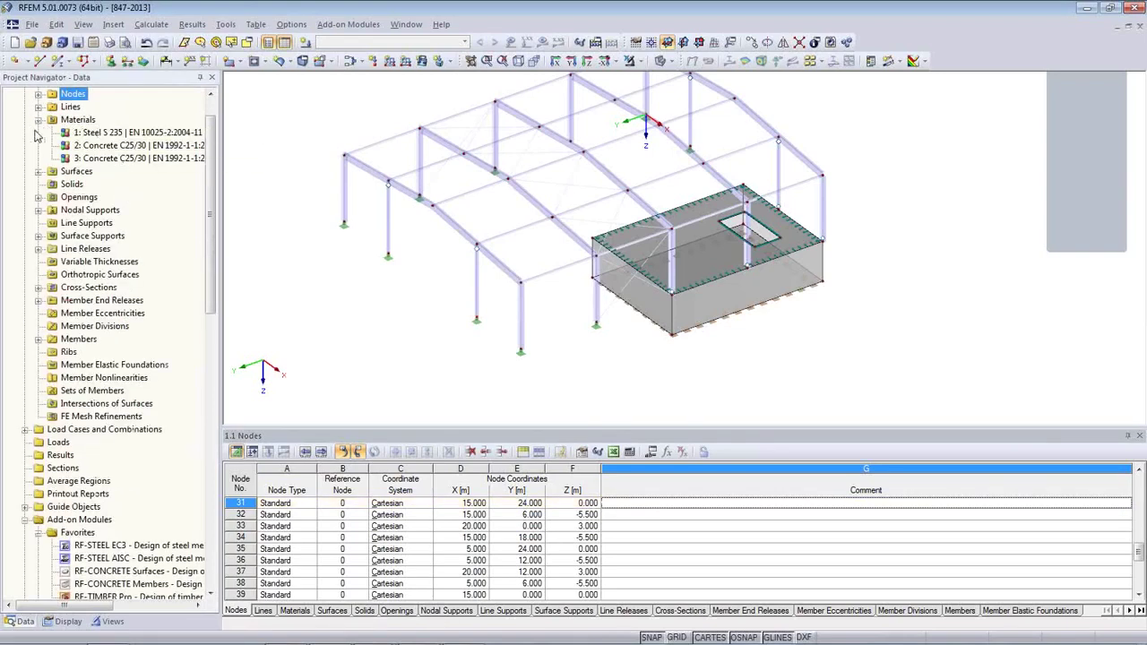
left_click(134, 158)
left_click(125, 147)
left_click(124, 133)
left_click(124, 146)
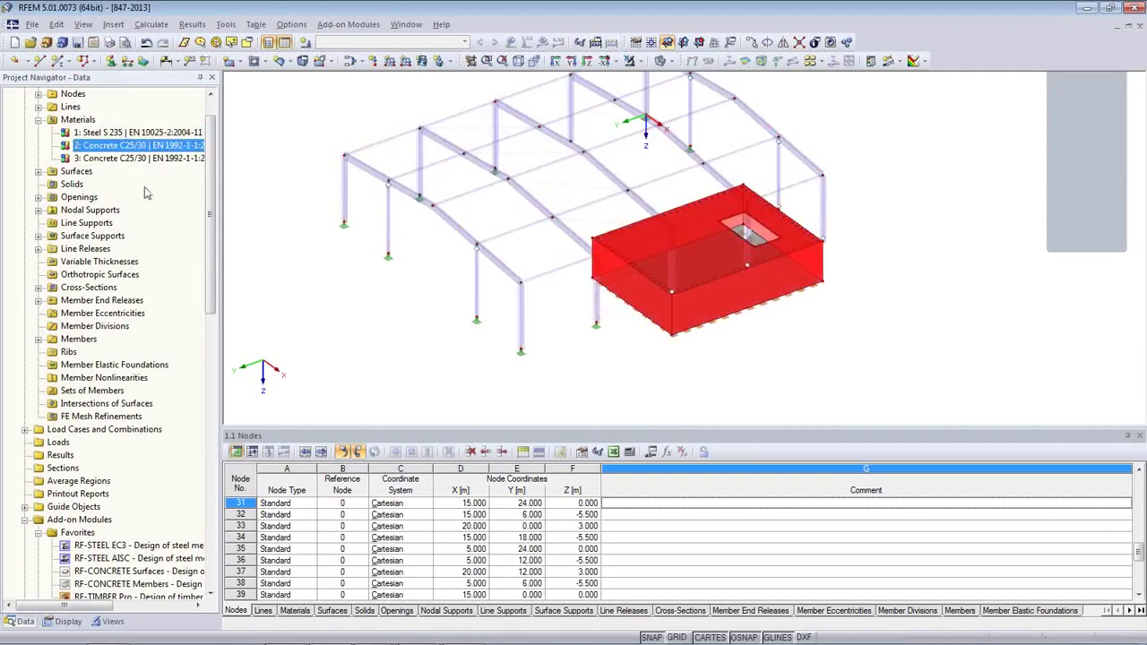
left_click(134, 158)
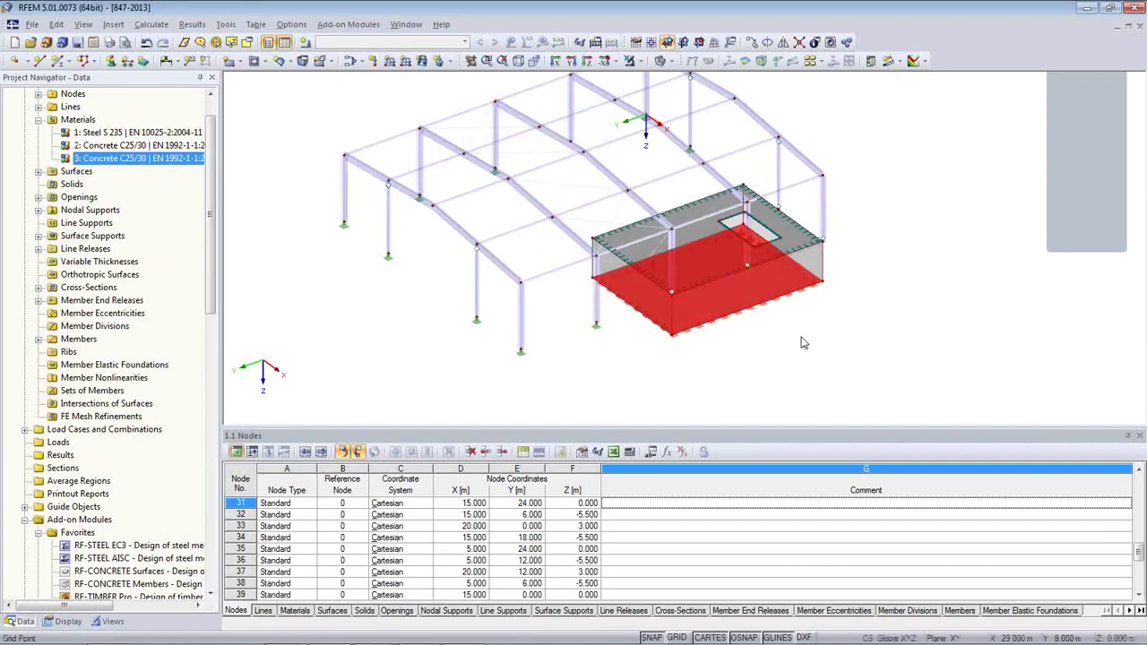
Step: Assign material 2, Concrete C25/30, to the basement's bottom slab, surface 6
middle_click_drag(802, 339, 627, 268, "ctrl")
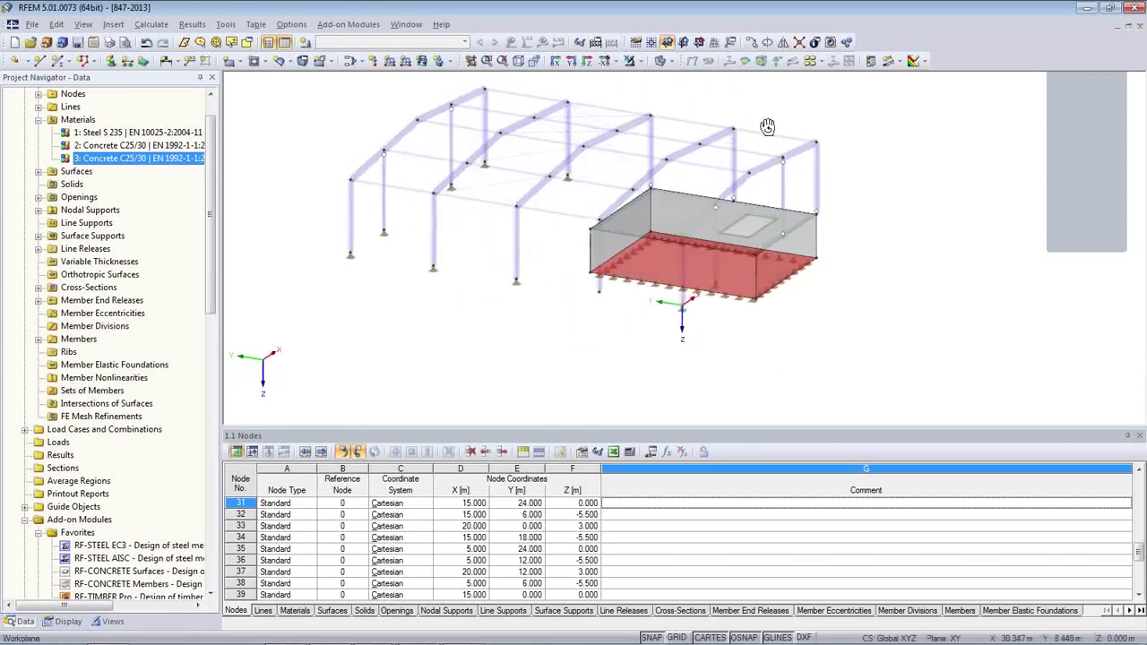
middle_click_drag(630, 356, 630, 317, "ctrl")
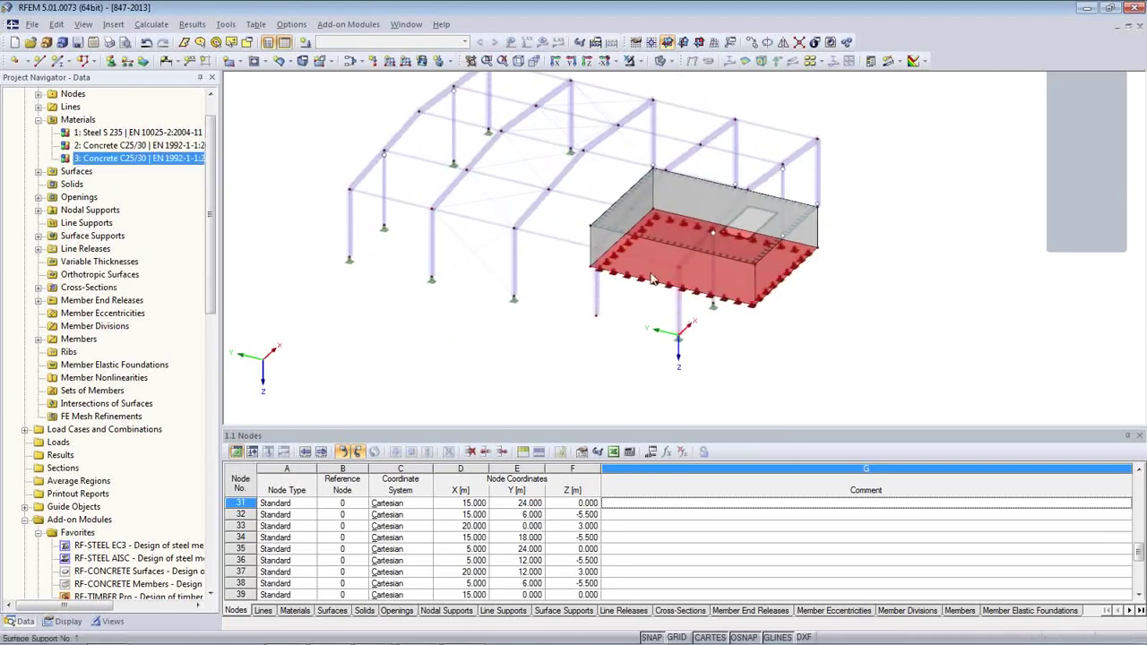
double_click(737, 299)
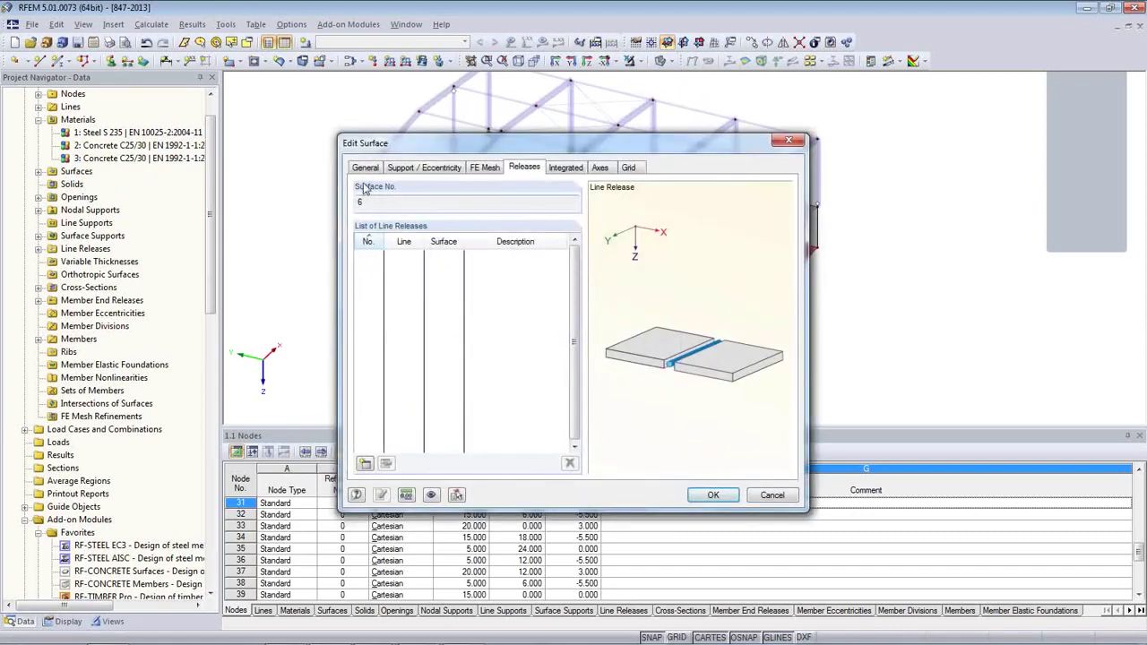
left_click(366, 167)
left_click(403, 329)
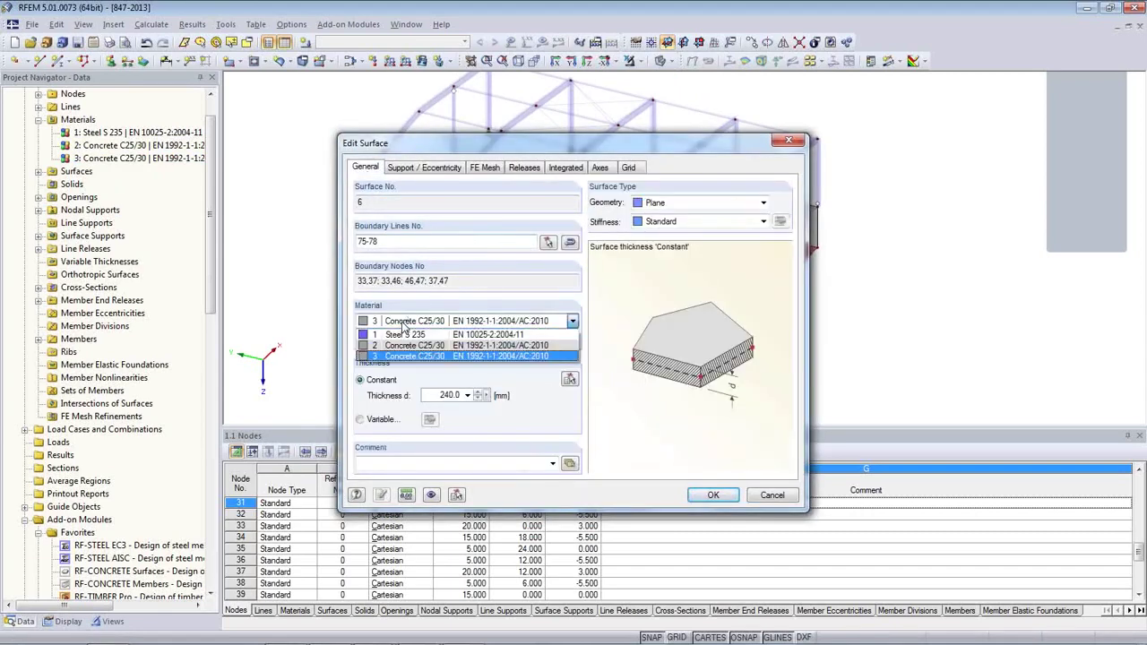
left_click(406, 348)
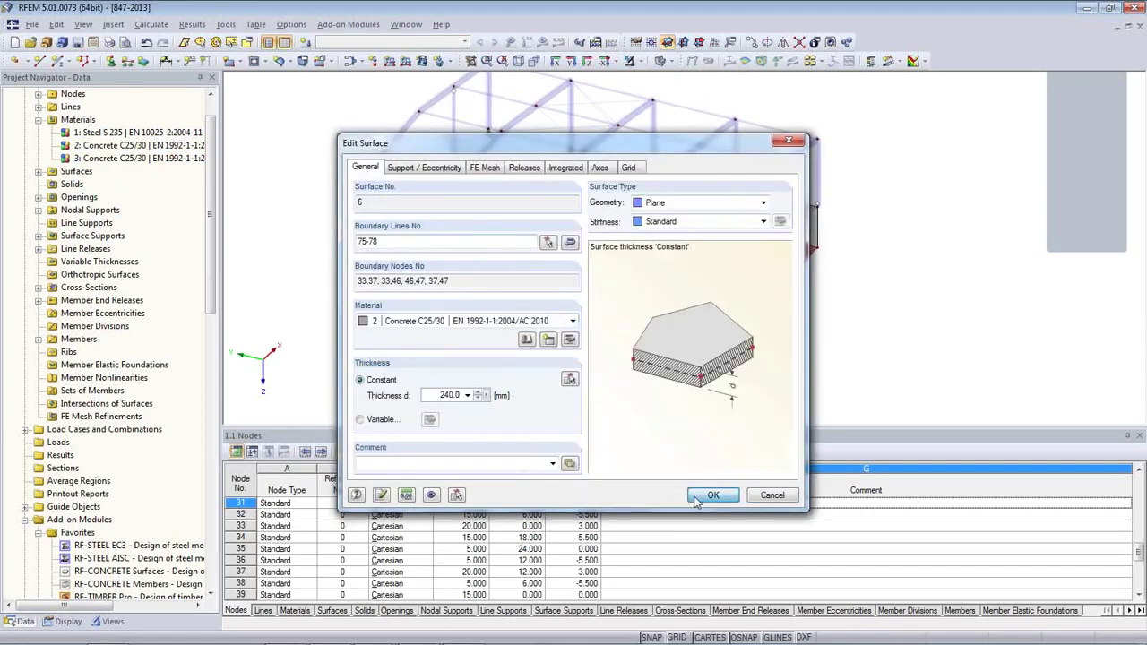
left_click(709, 496)
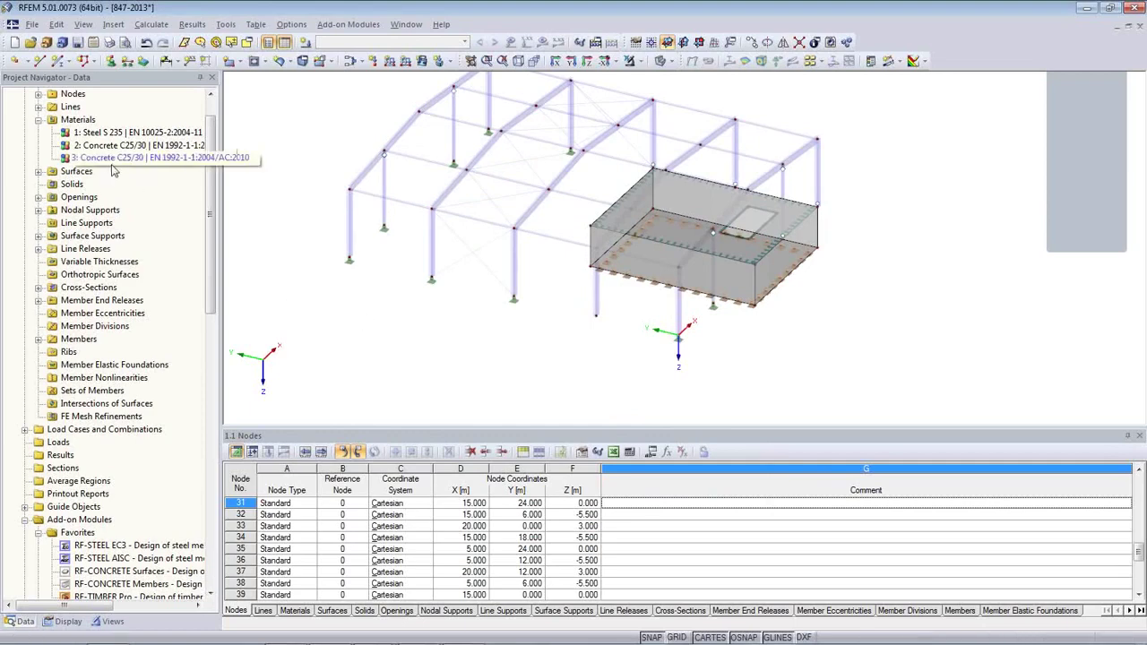
Step: Delete the duplicate material 3, Concrete C25/30, from the model data and collapse the materials list
left_click(134, 158)
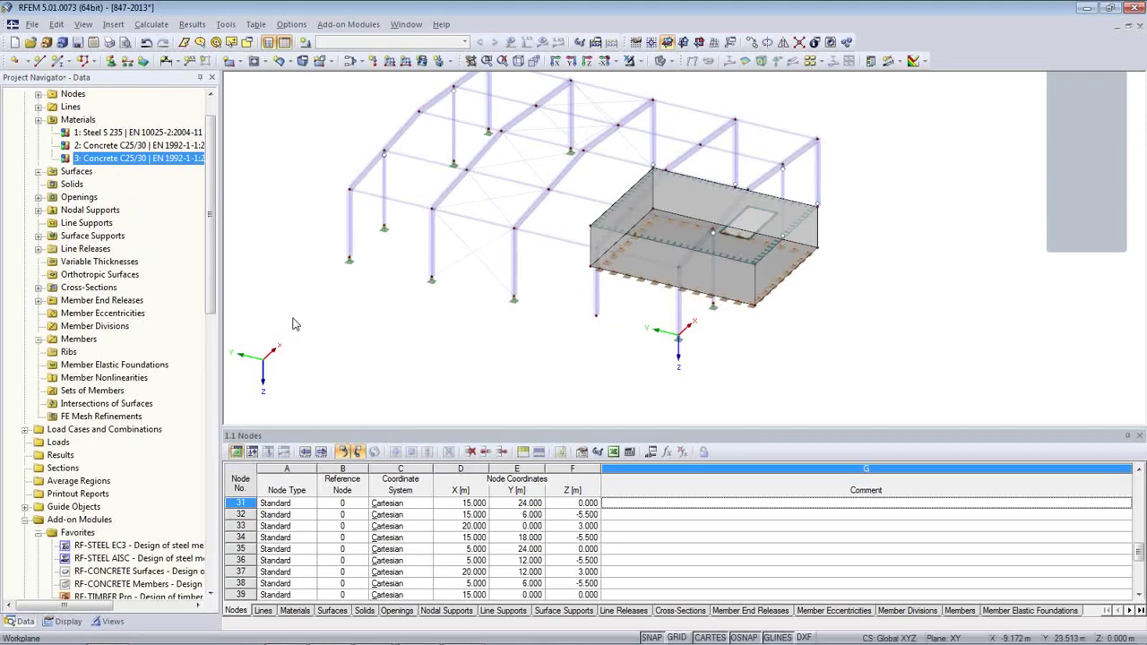
key("Delete")
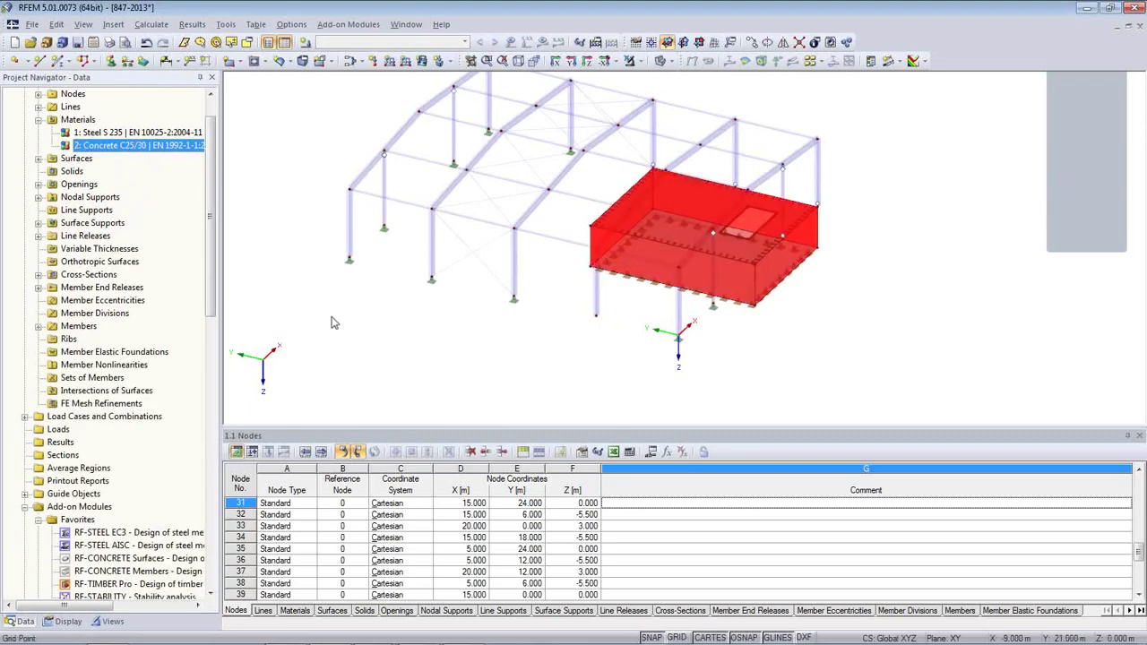
mouse_move(629, 342)
middle_mouse_down("ctrl")
mouse_move(489, 297)
mouse_move(529, 395)
mouse_move(627, 336)
middle_mouse_up("ctrl")
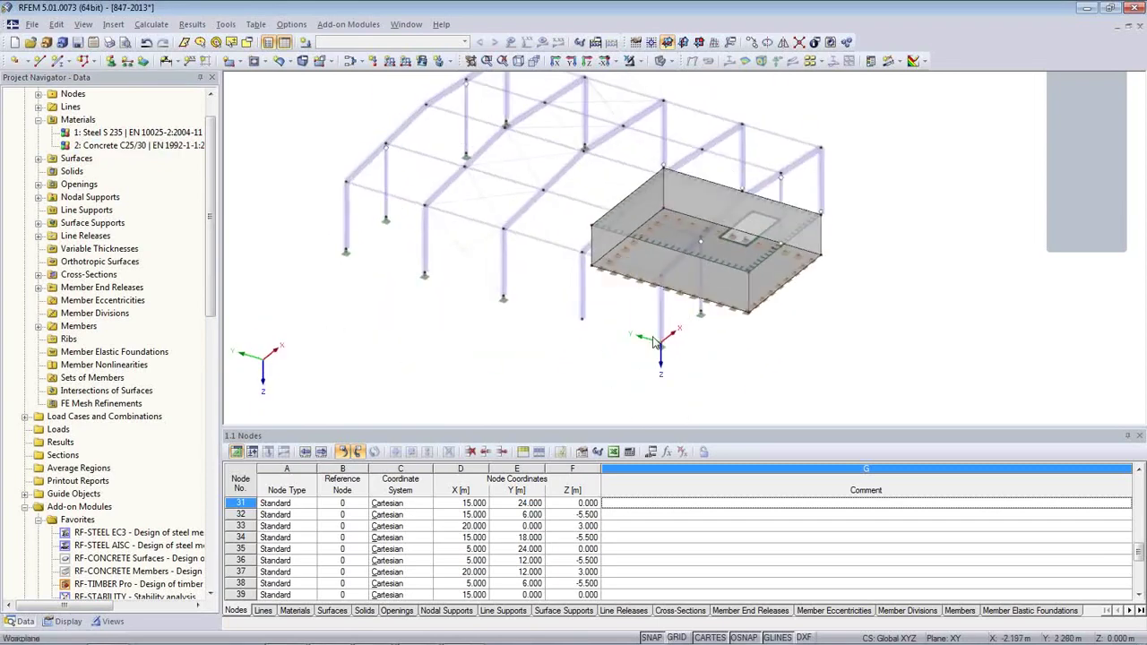
scroll(613, 339, "down", 1)
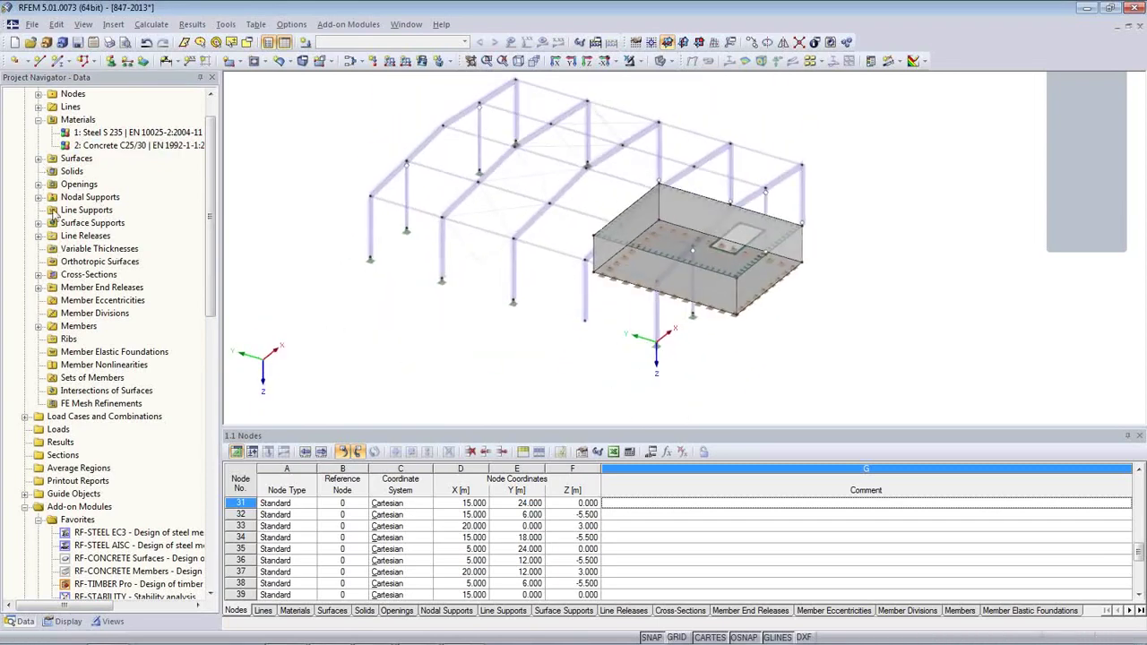
left_click(39, 120)
scroll(56, 163, "up", 1)
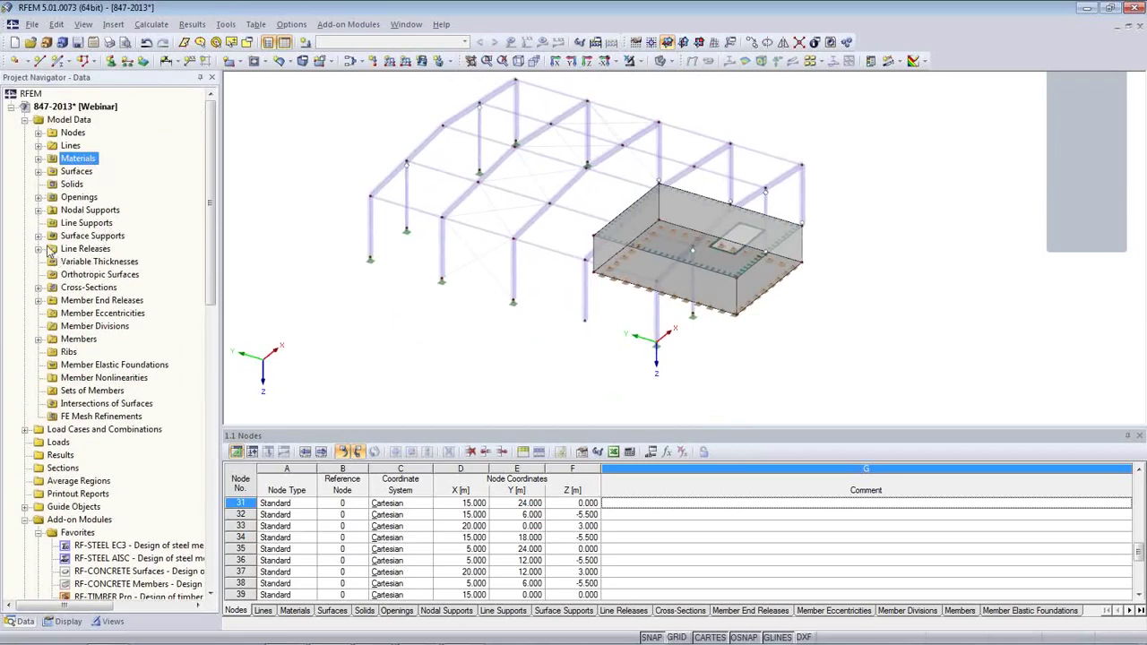
Step: List the cross-sections in the data tree and examine which members use HEA 120, RD 30 and HEA 180
left_click(38, 287)
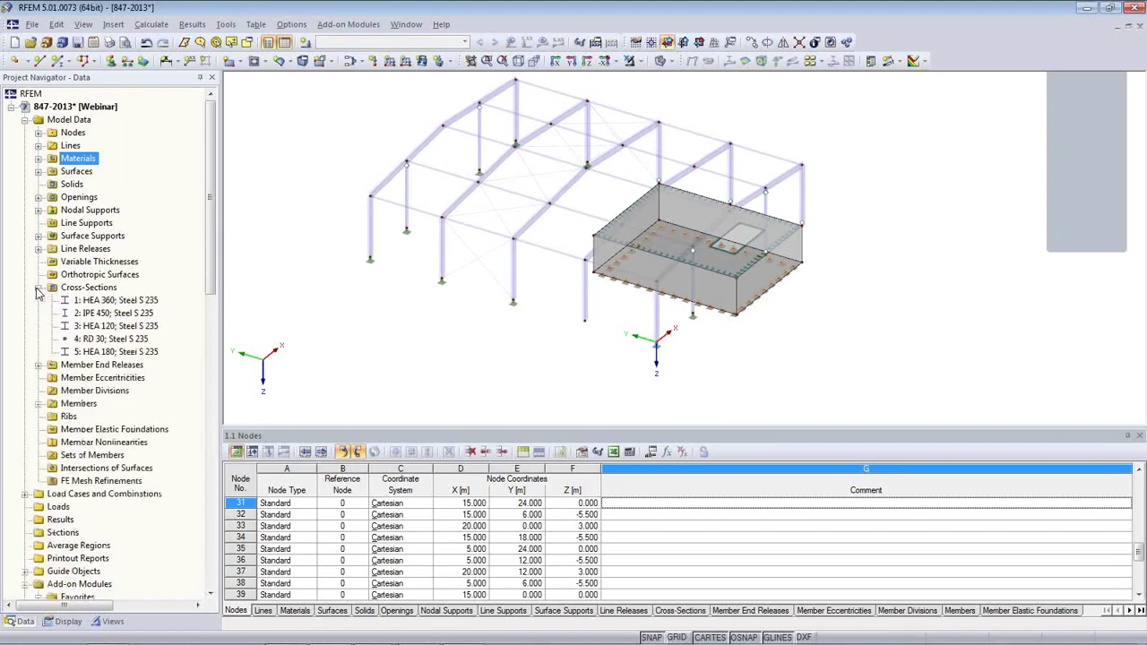
left_click(95, 327)
left_click(96, 340)
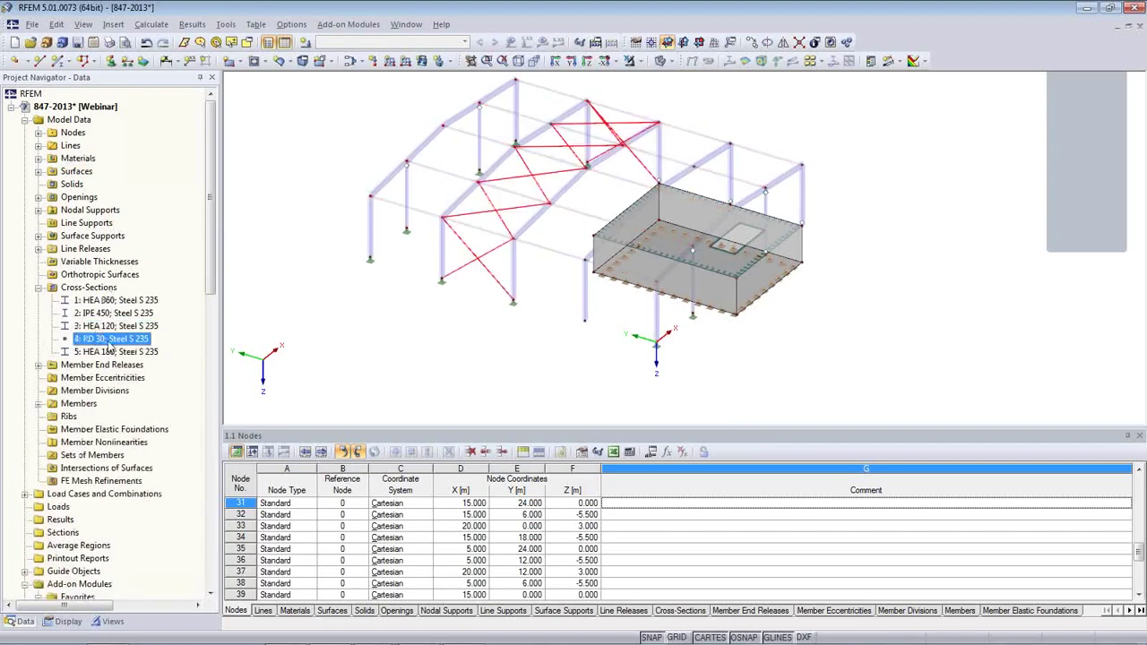
left_click(114, 327)
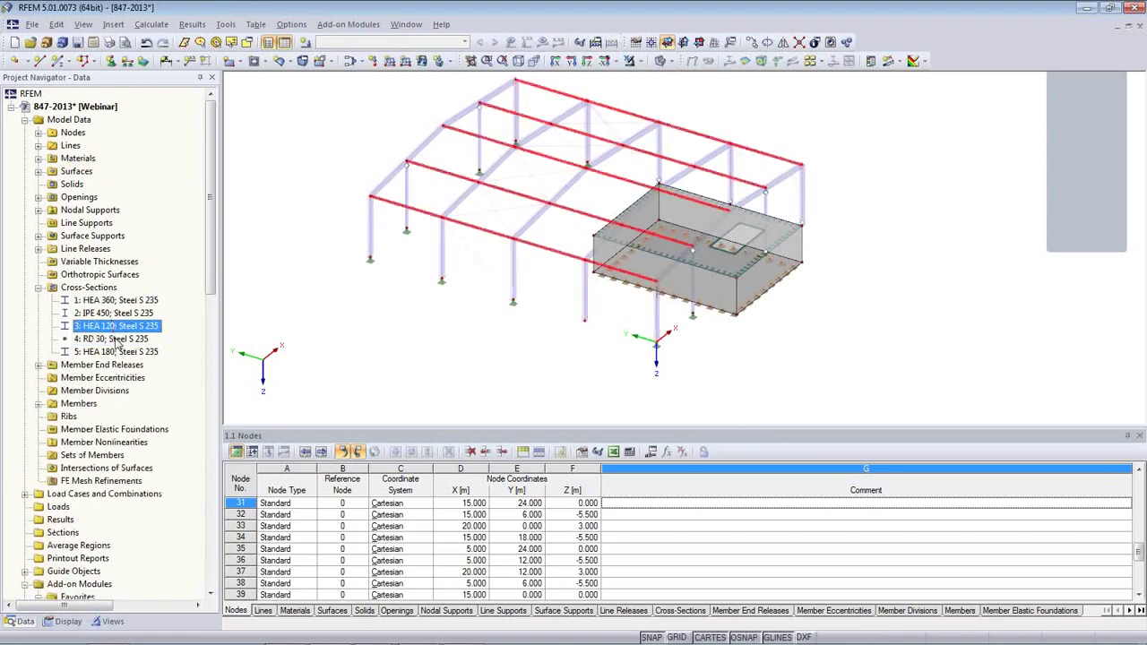
left_click(100, 340)
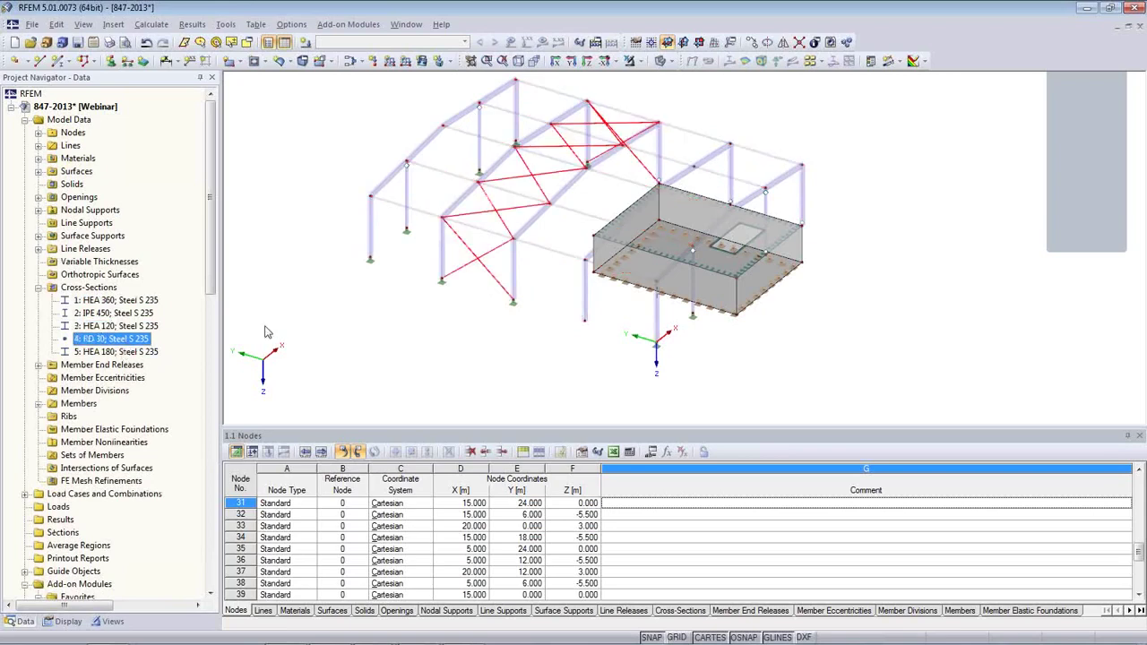
middle_click_drag(697, 321, 790, 363, "ctrl")
left_click(106, 352)
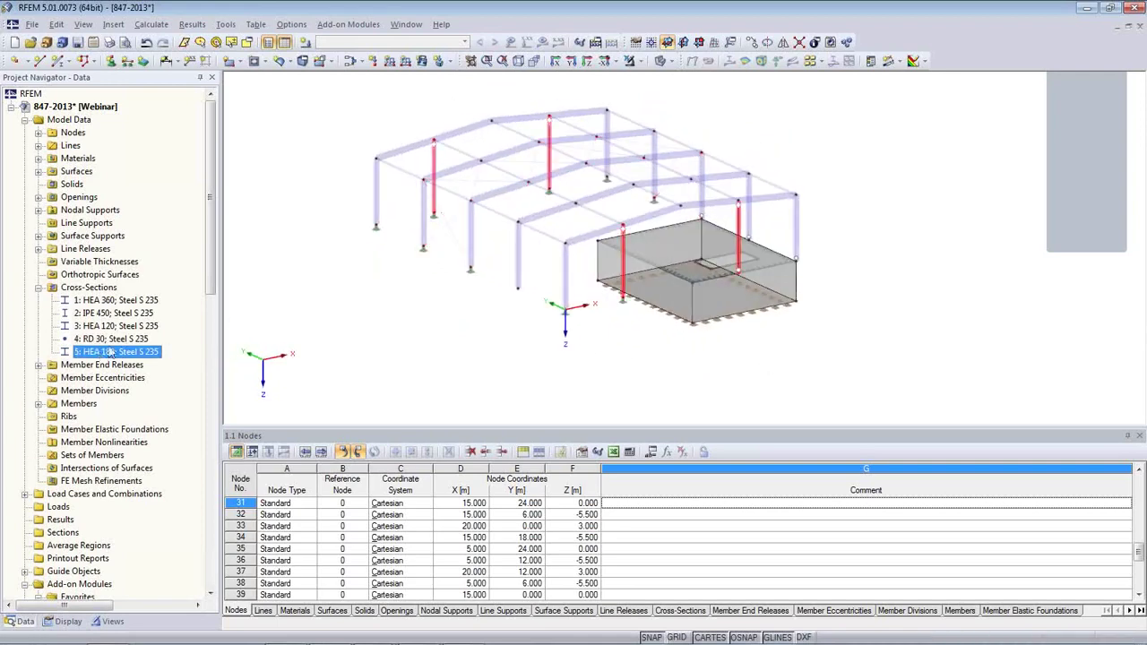
Step: Open the cross-sections table and examine the members assigned to each section, starting from HEA 360
left_click(234, 455)
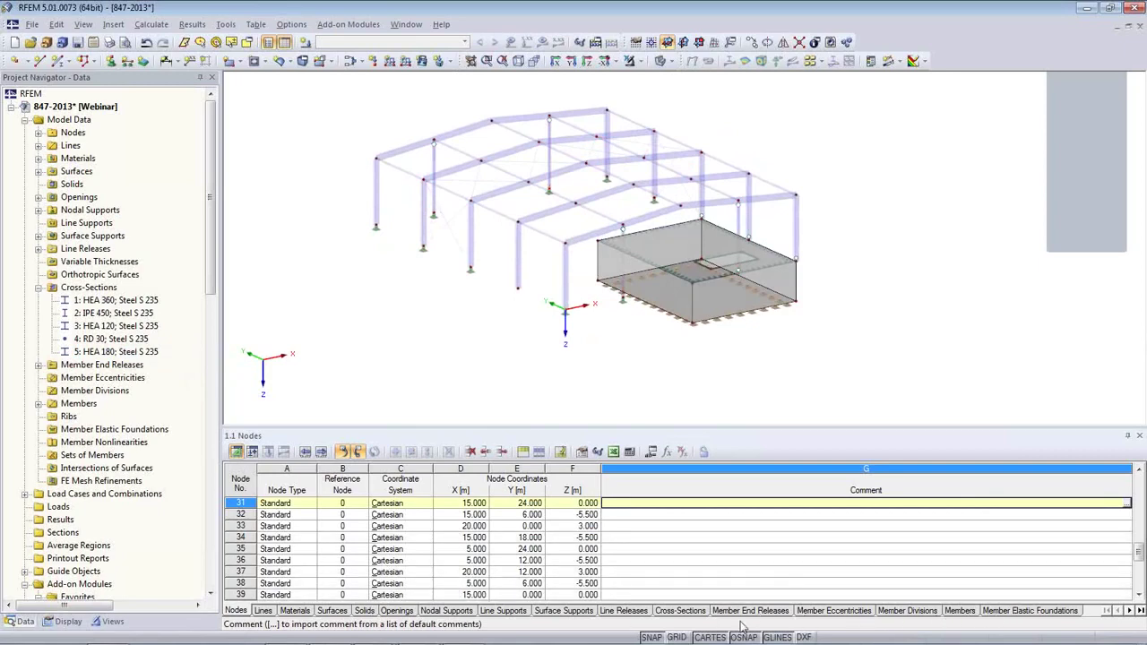
left_click(680, 610)
scroll(362, 536, "up", 2)
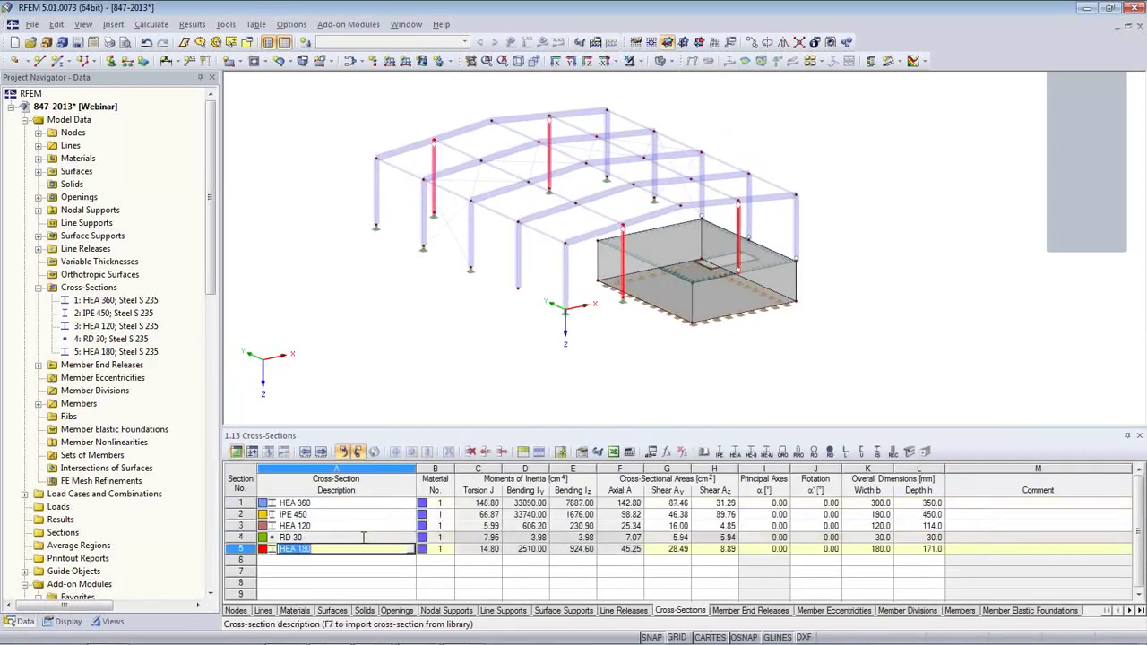
left_click(352, 503)
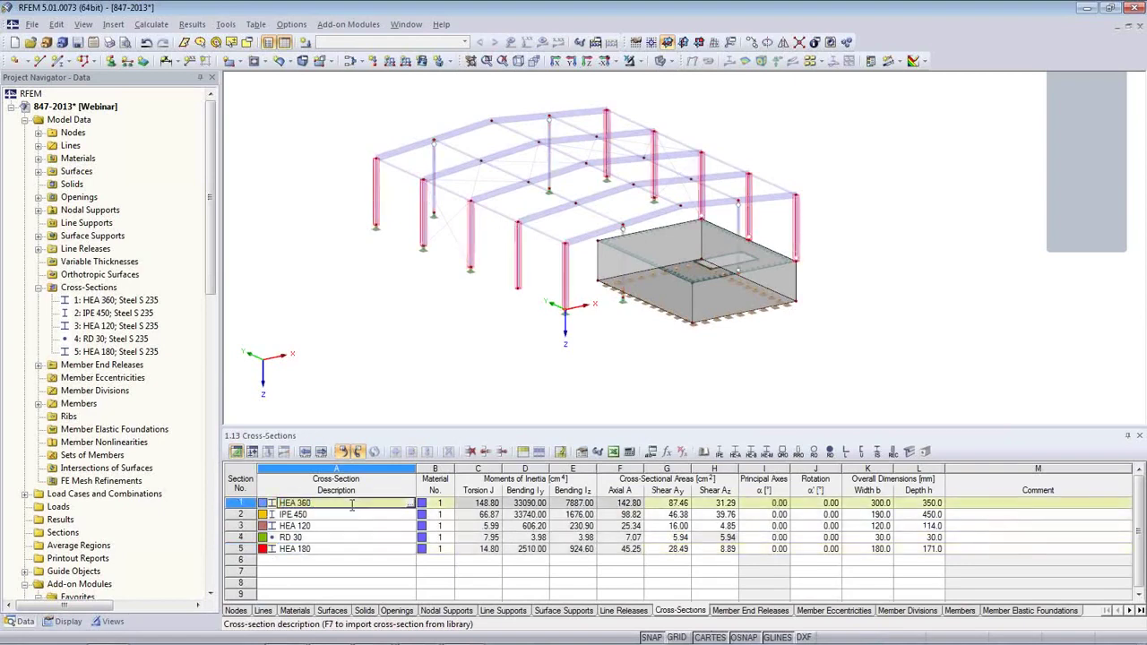
key("Down")
key("Down")
key("Down")
key("Down")
key("Up")
key("Up")
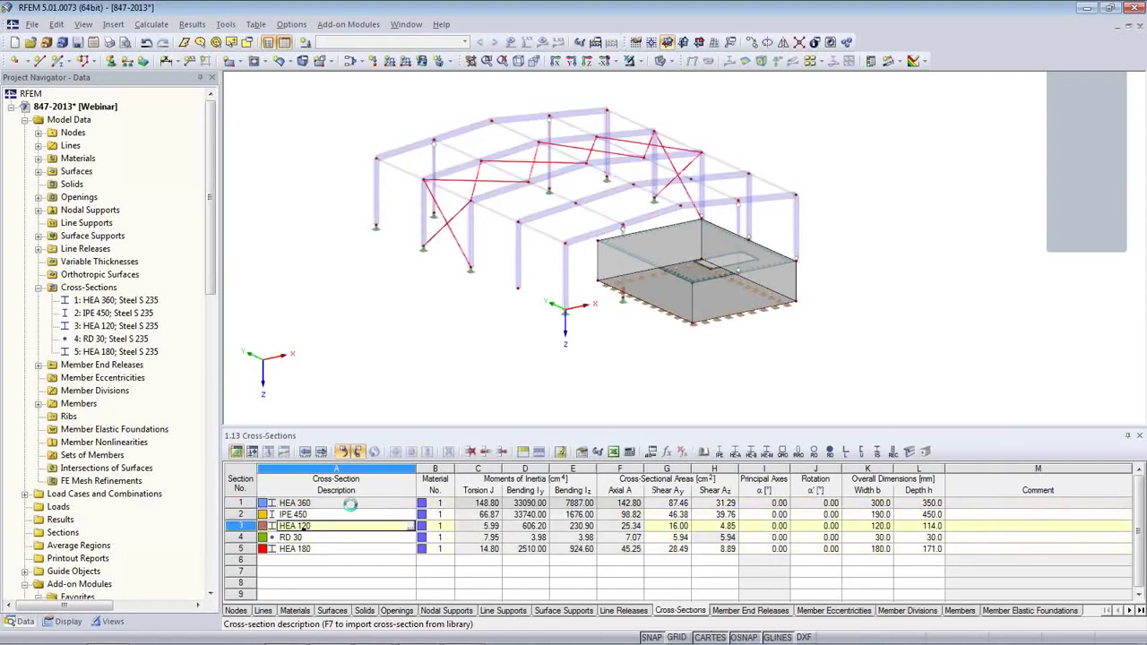
key("Up")
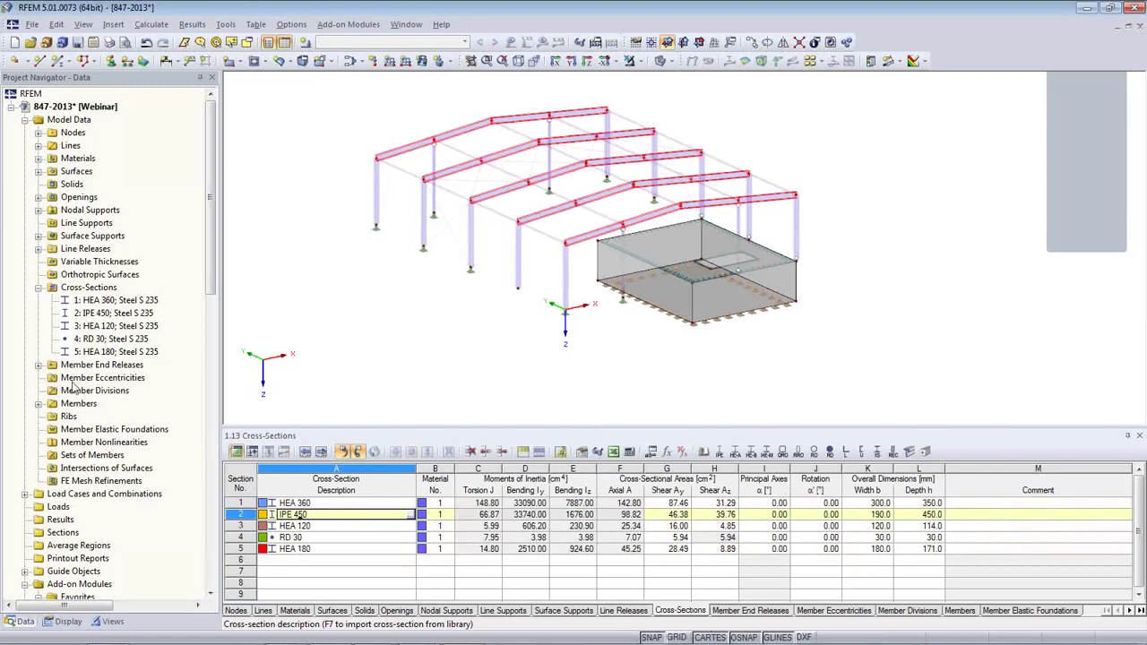
Step: List the member end releases in the data tree and examine which members use release types 1 and 2
scroll(209, 311, "down", 2)
scroll(209, 311, "down", 1)
left_click(115, 261)
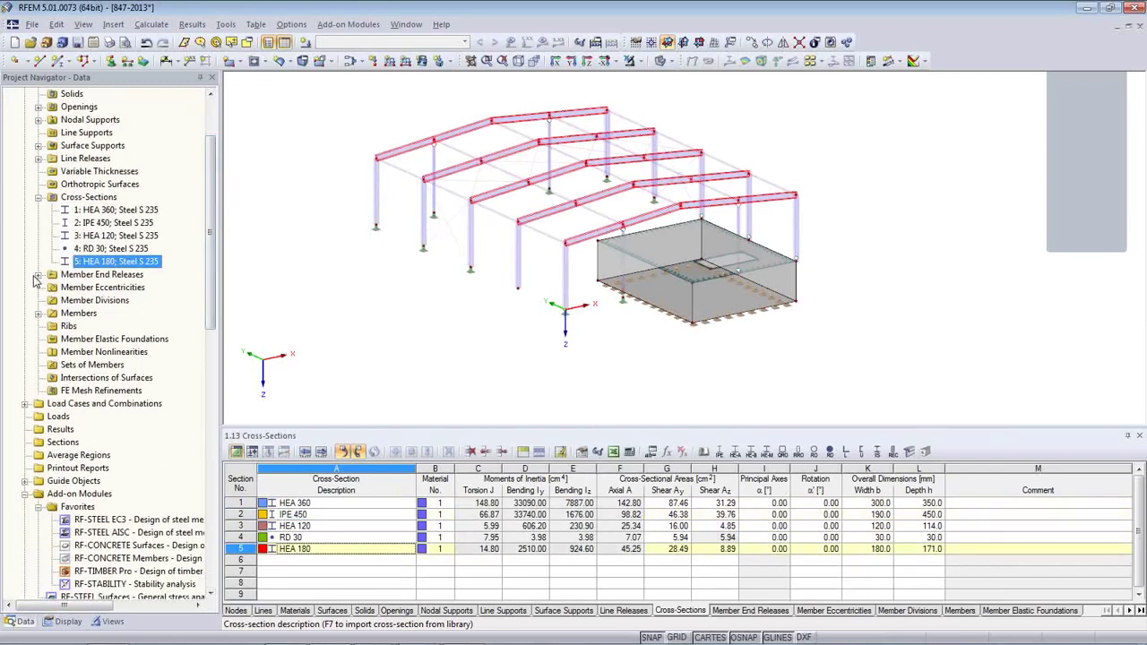
left_click(39, 274)
left_click(81, 286)
left_click(82, 300)
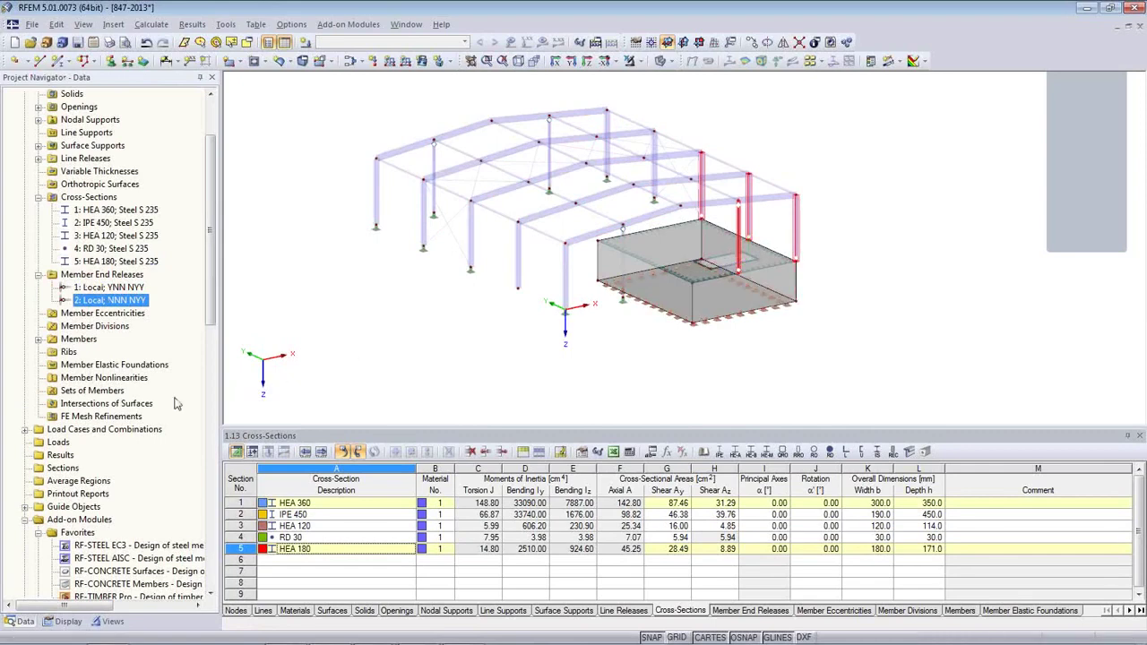
Step: List the load cases and combinations categories in the data tree and open the Load Cases table at LC1
left_click(26, 430)
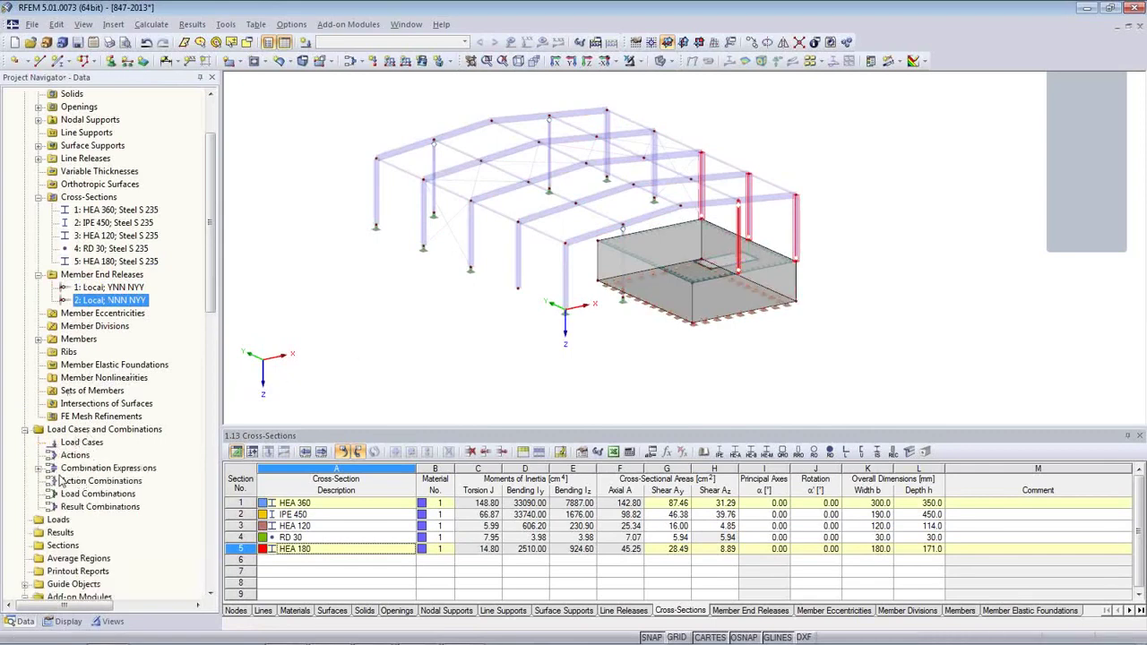
left_click(315, 368)
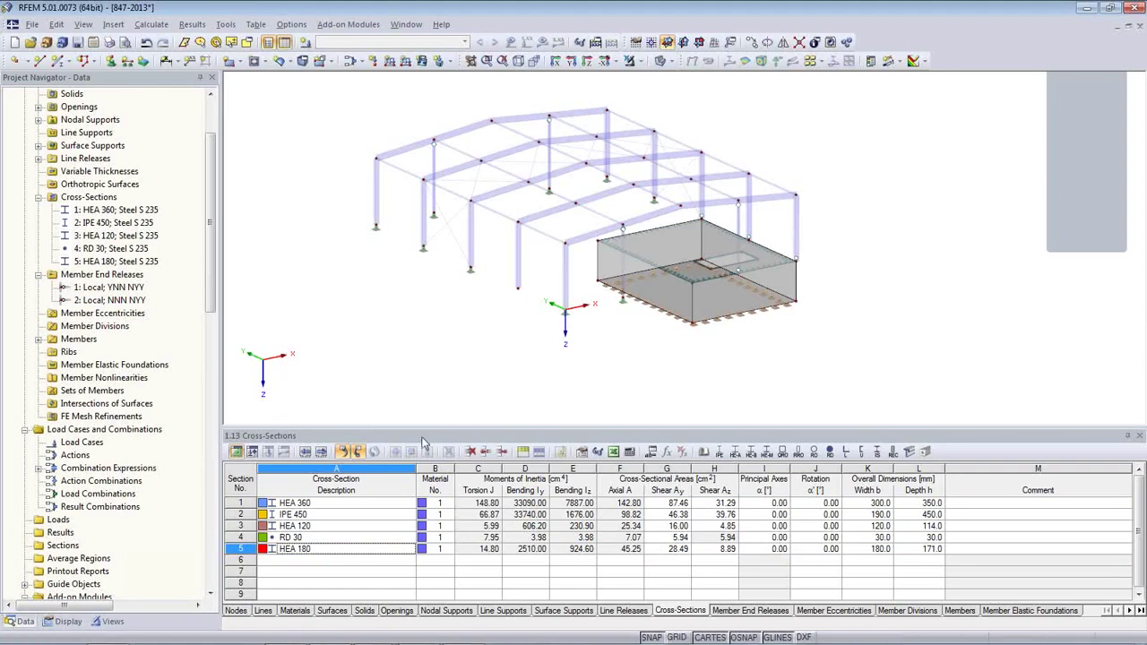
middle_click_drag(433, 363, 437, 407)
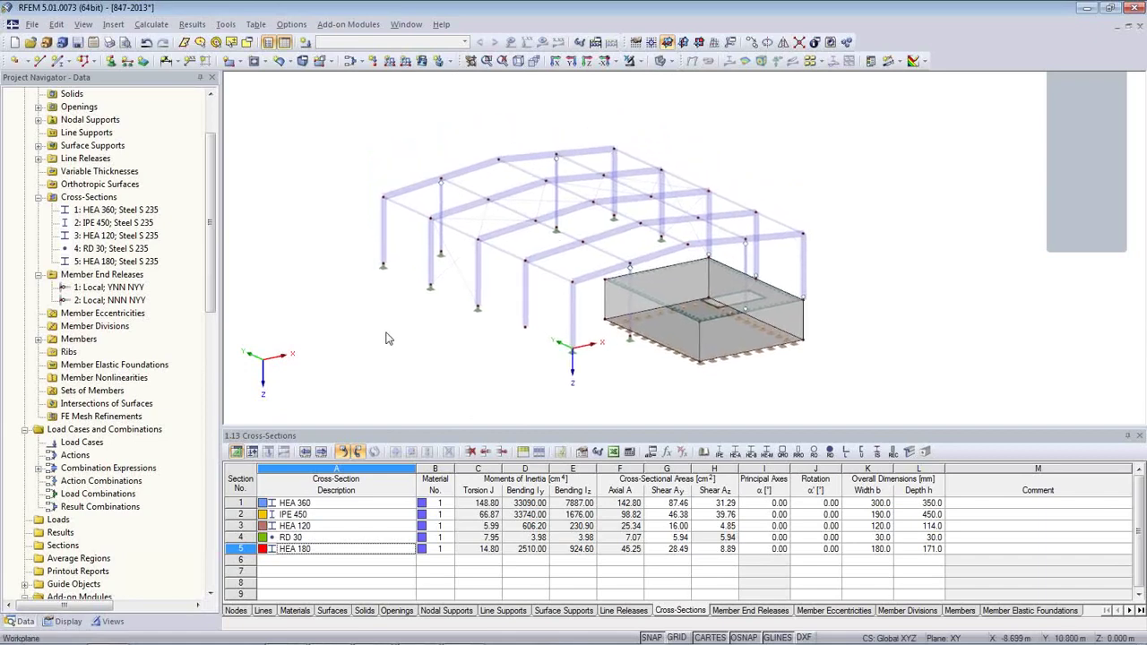
left_click(253, 452)
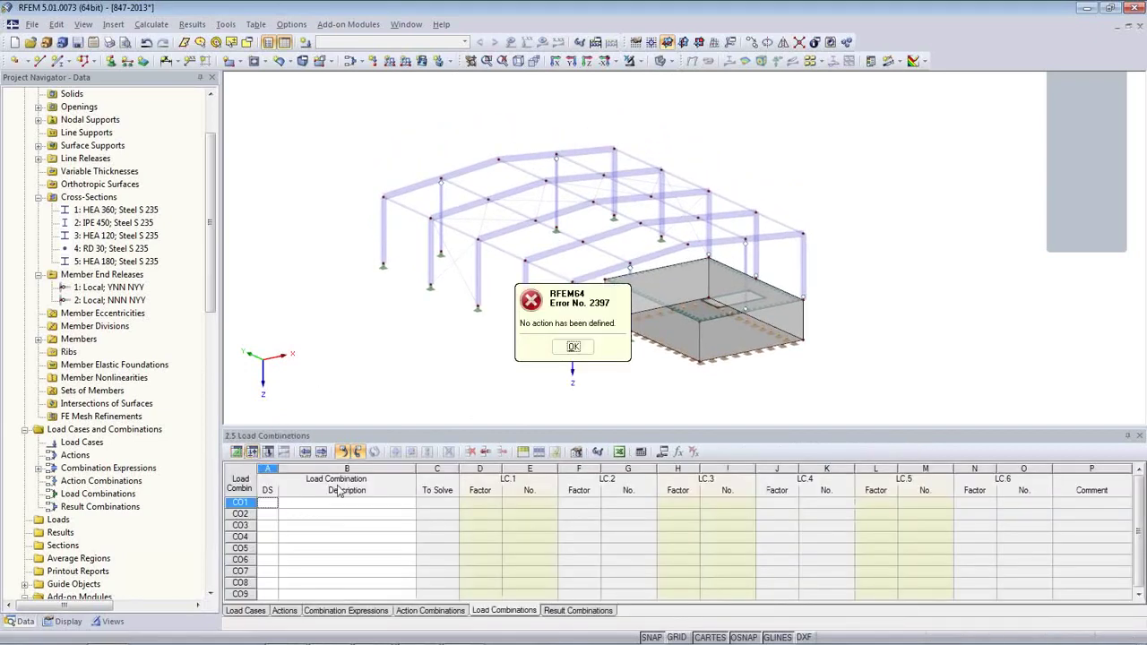
left_click(574, 347)
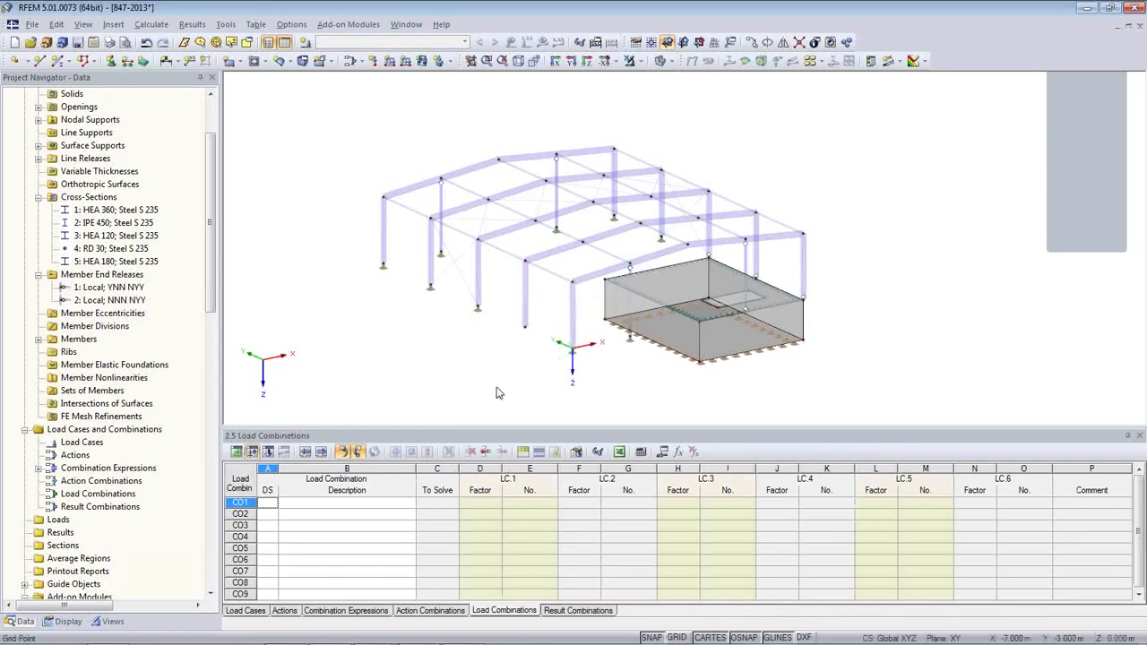
left_click(244, 613)
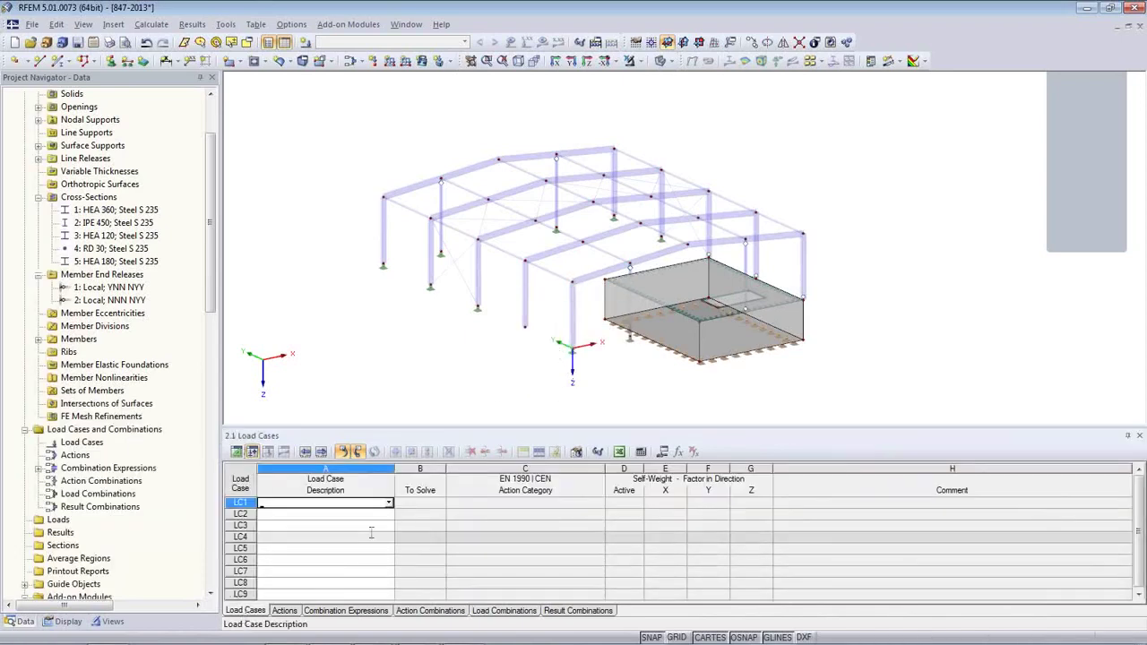
left_click(293, 535)
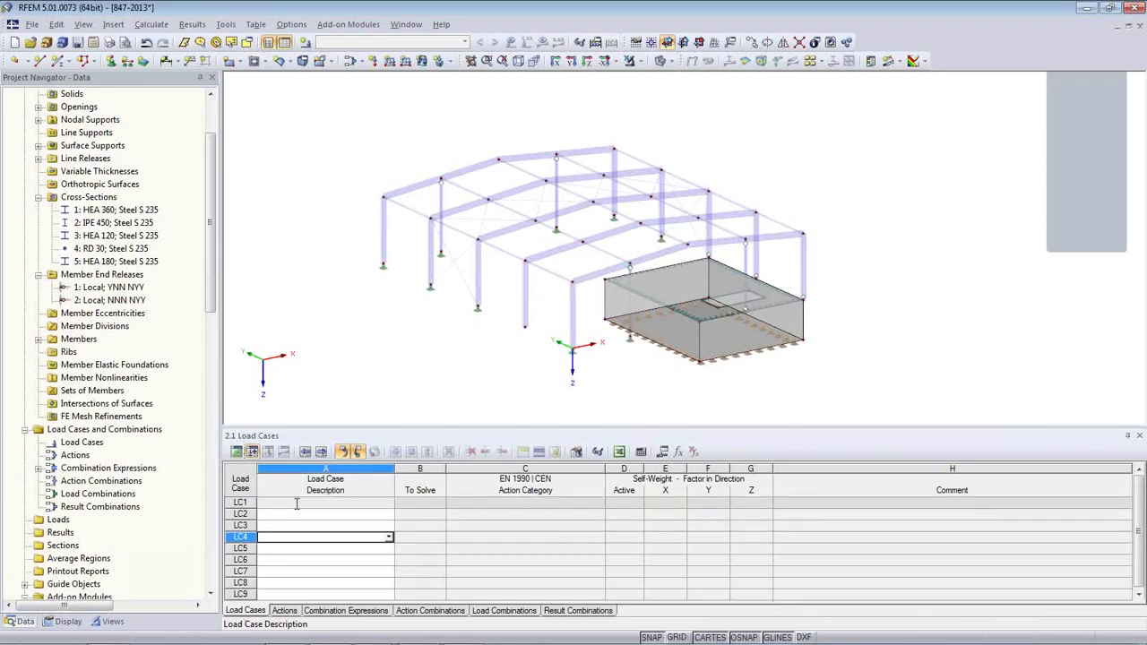
left_click(253, 454)
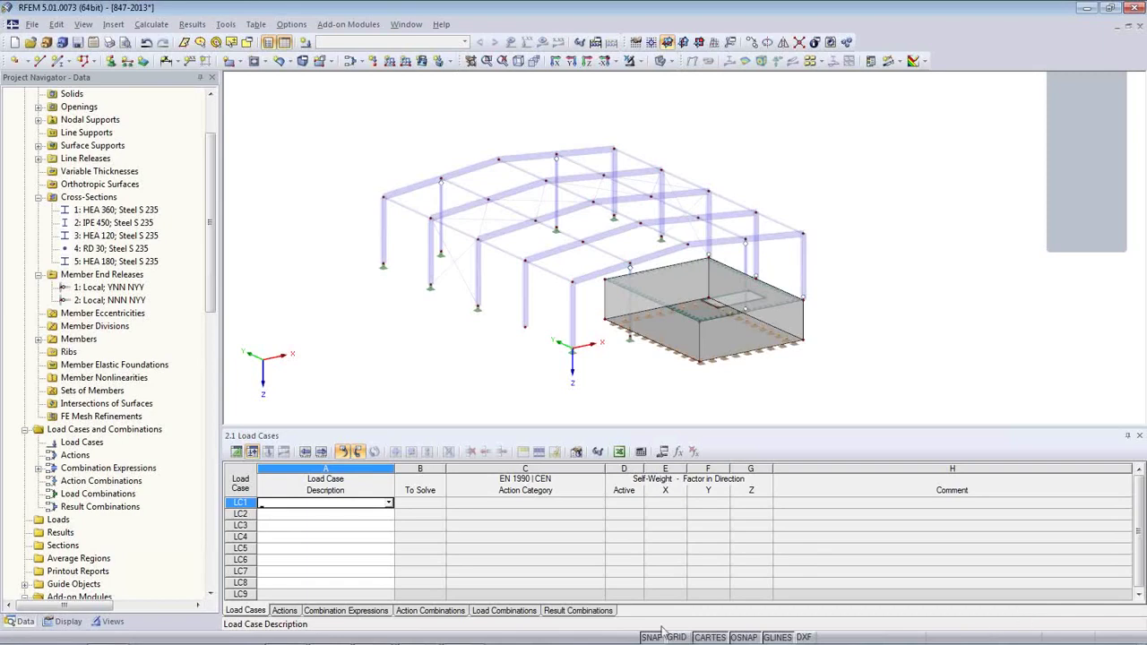
Step: Define load case LC1 as Self-weight and LC2 as Snow using the predefined load case descriptions
left_click(388, 504)
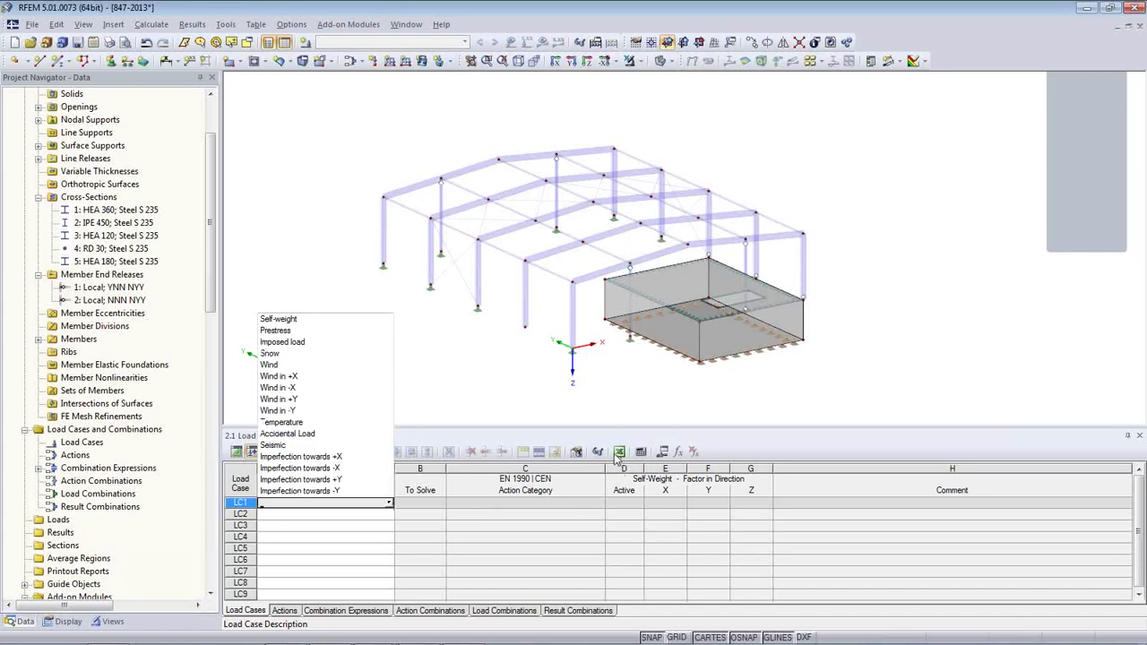
left_click(278, 319)
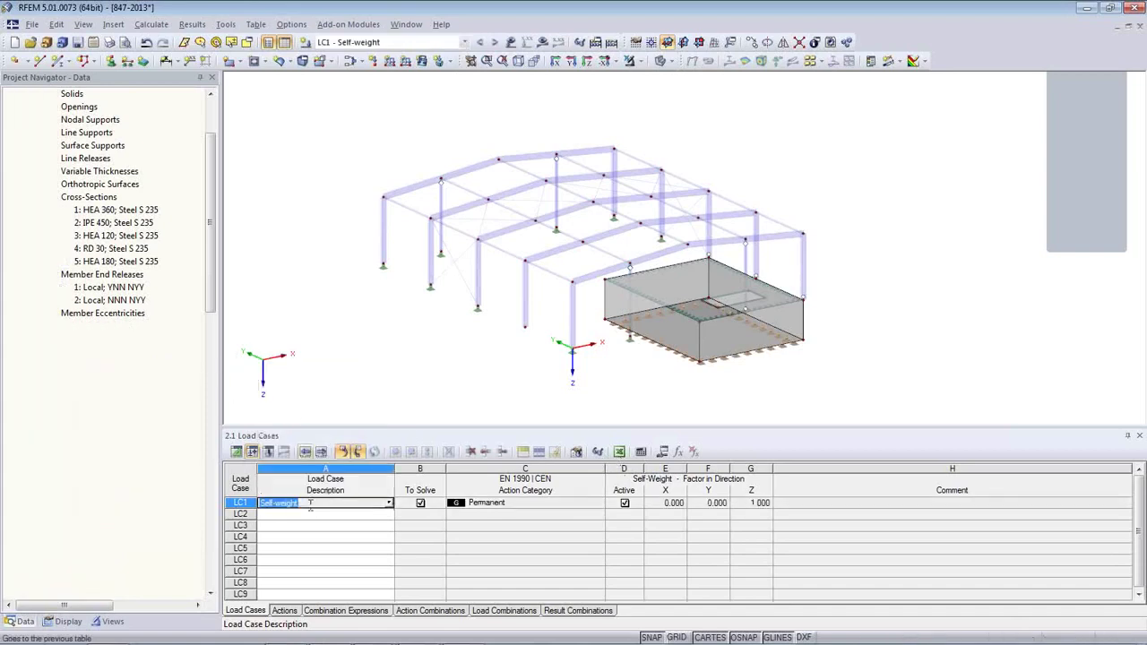
left_click(385, 515)
left_click(389, 516)
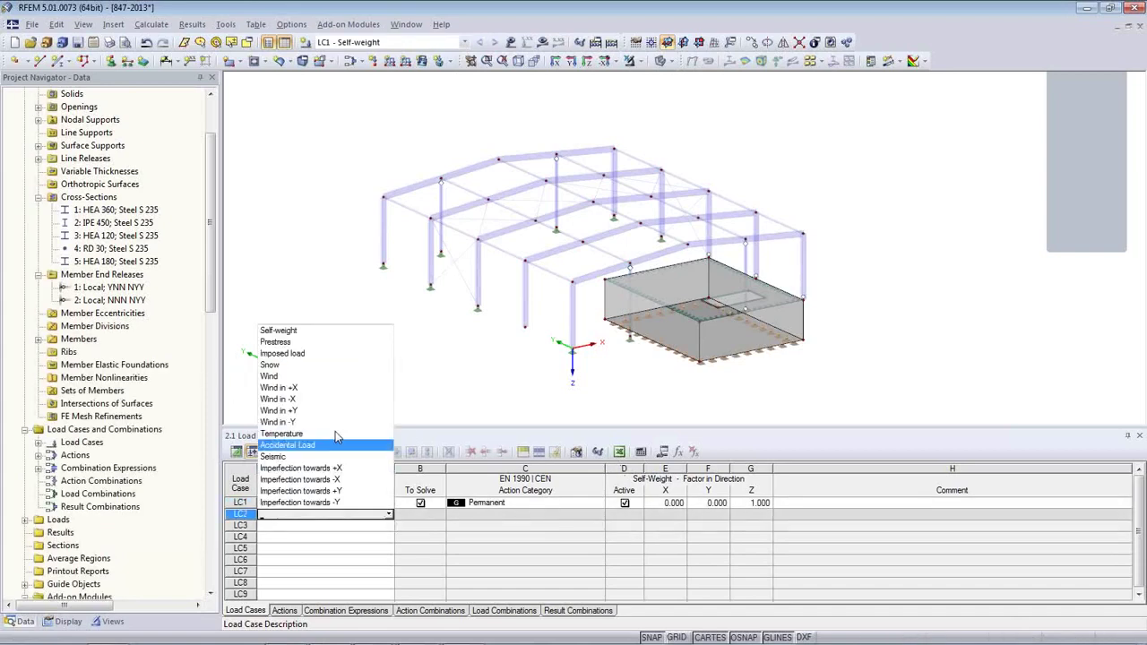
left_click(319, 366)
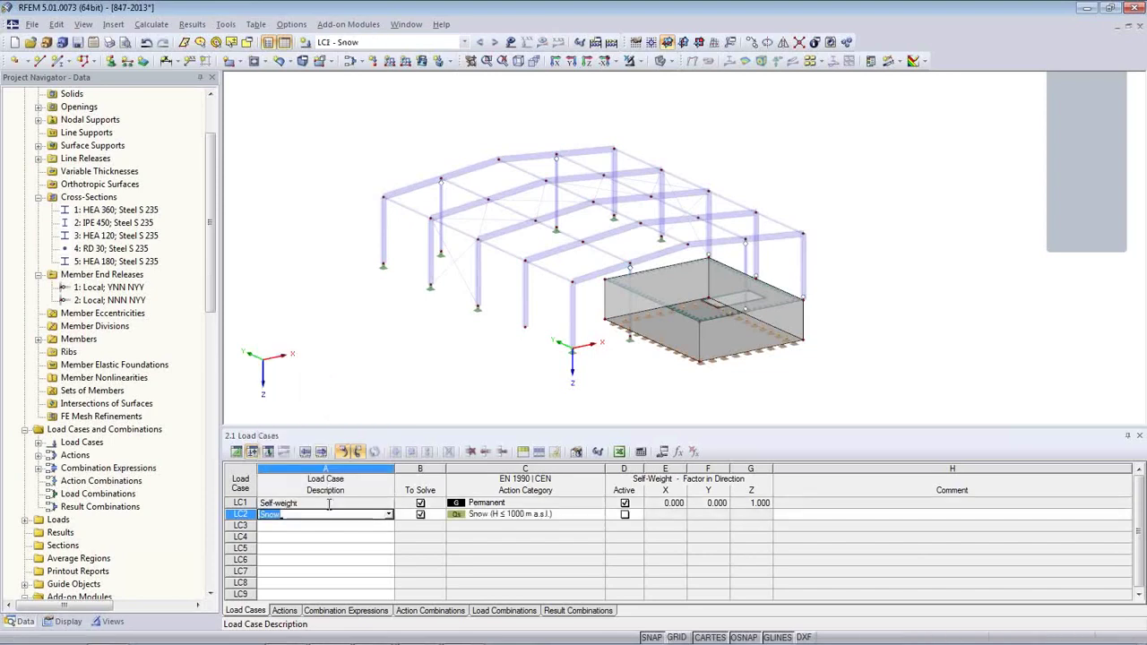
Step: Define load case LC3 as Wind and LC4 as Imposed load, finishing on the LC1 row
left_click(387, 527)
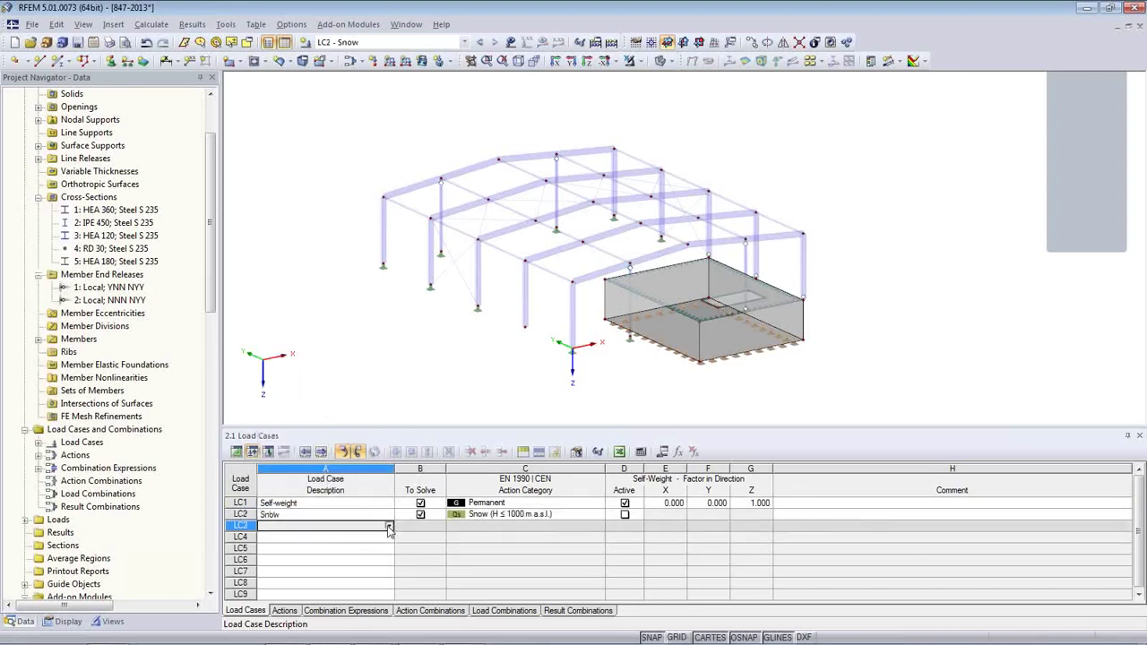
left_click(389, 527)
left_click(310, 387)
left_click(308, 535)
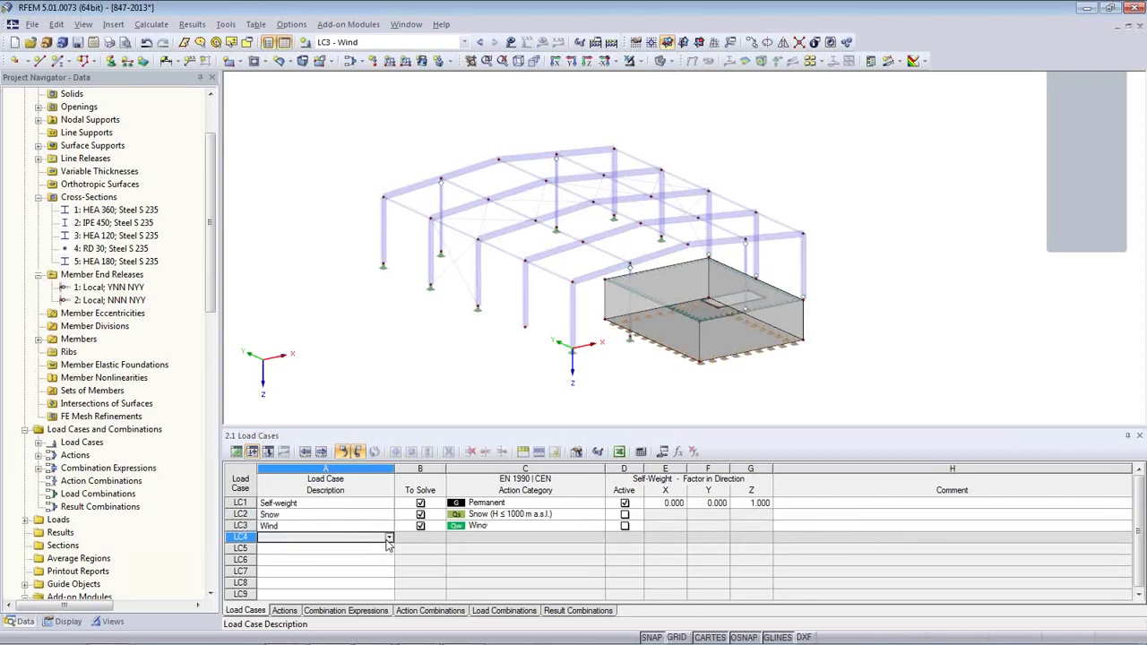
left_click(388, 538)
left_click(316, 375)
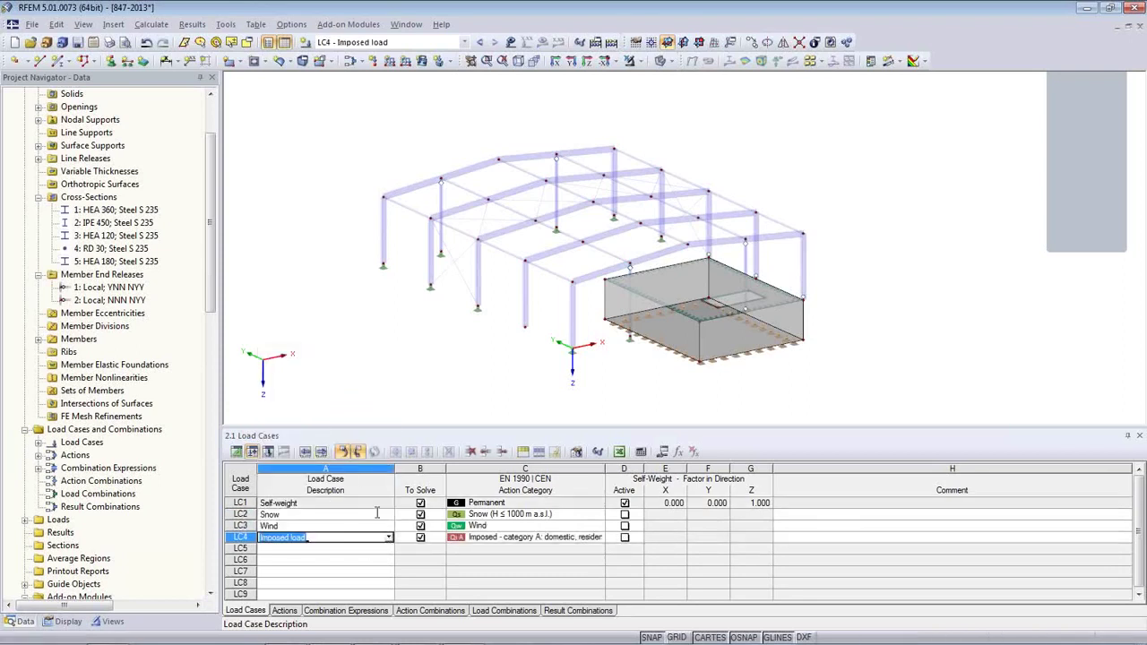
left_click(350, 514)
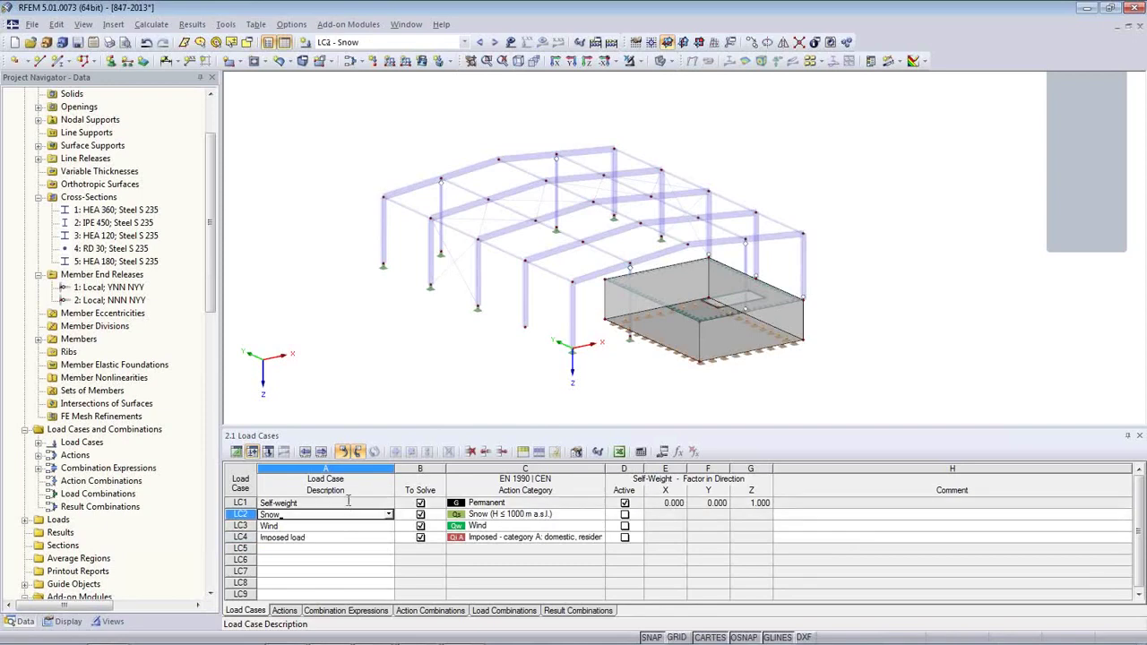
left_click(349, 503)
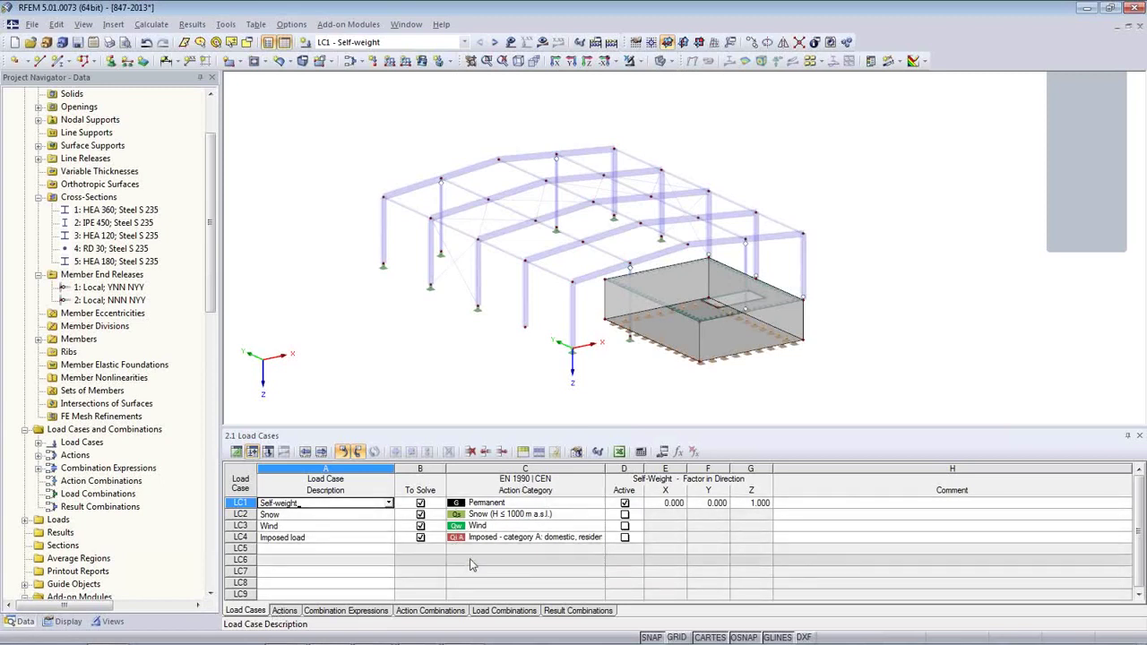
Step: Review the actions table and exclude the SLS combination expressions CE2 to CE4 from use, keeping only the ULS expression
left_click(286, 612)
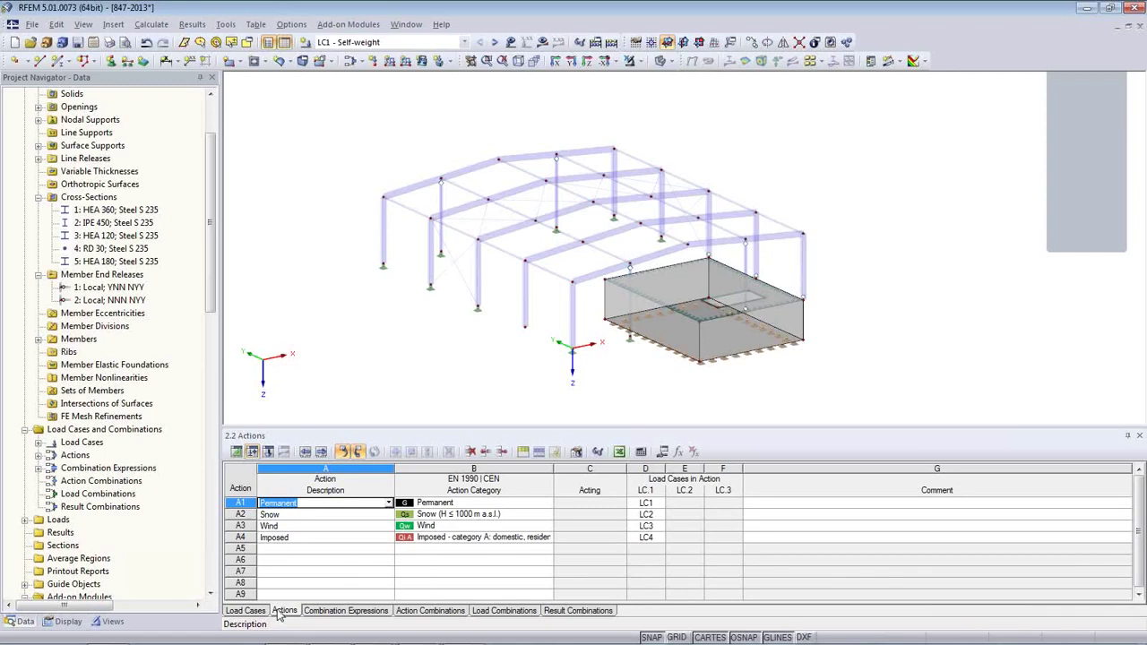
left_click(345, 610)
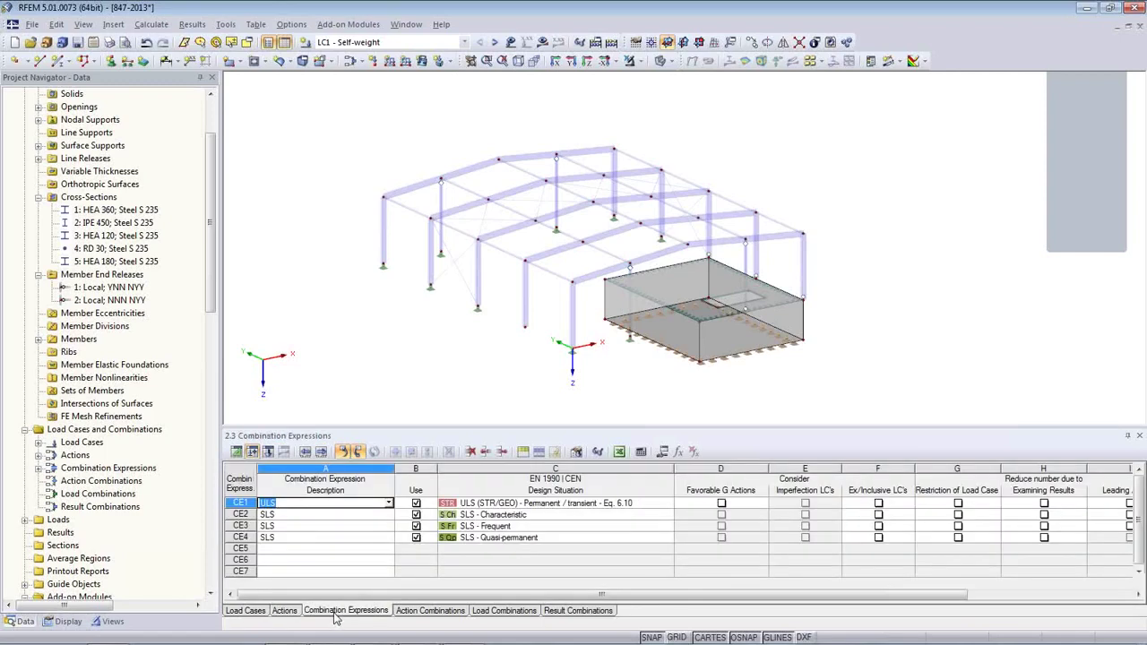
left_click(415, 515)
left_click(416, 527)
left_click(415, 537)
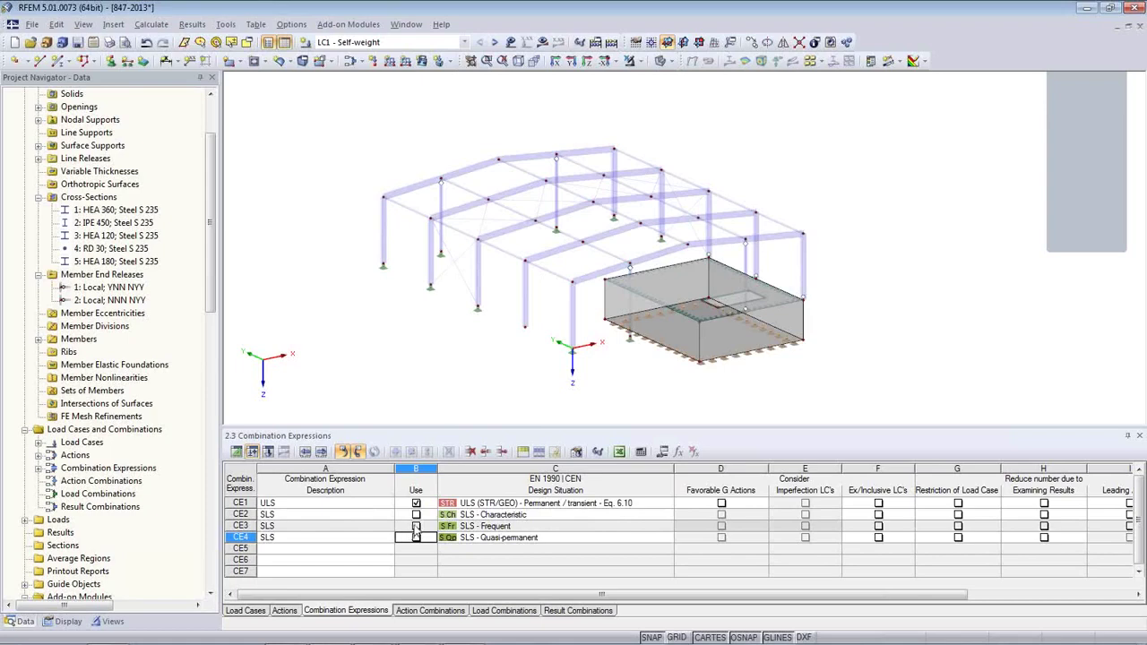
Step: Enlarge the table area and examine the action combinations and load combinations, including CO3, CO6 and CO9
left_click(428, 611)
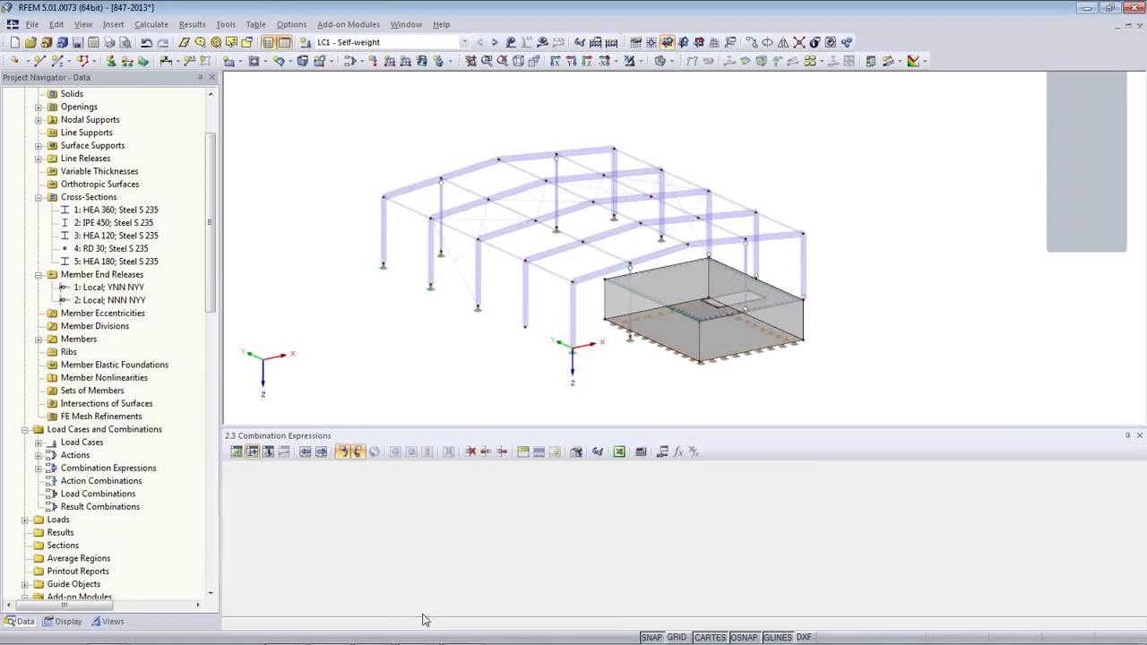
left_click_drag(438, 426, 438, 231)
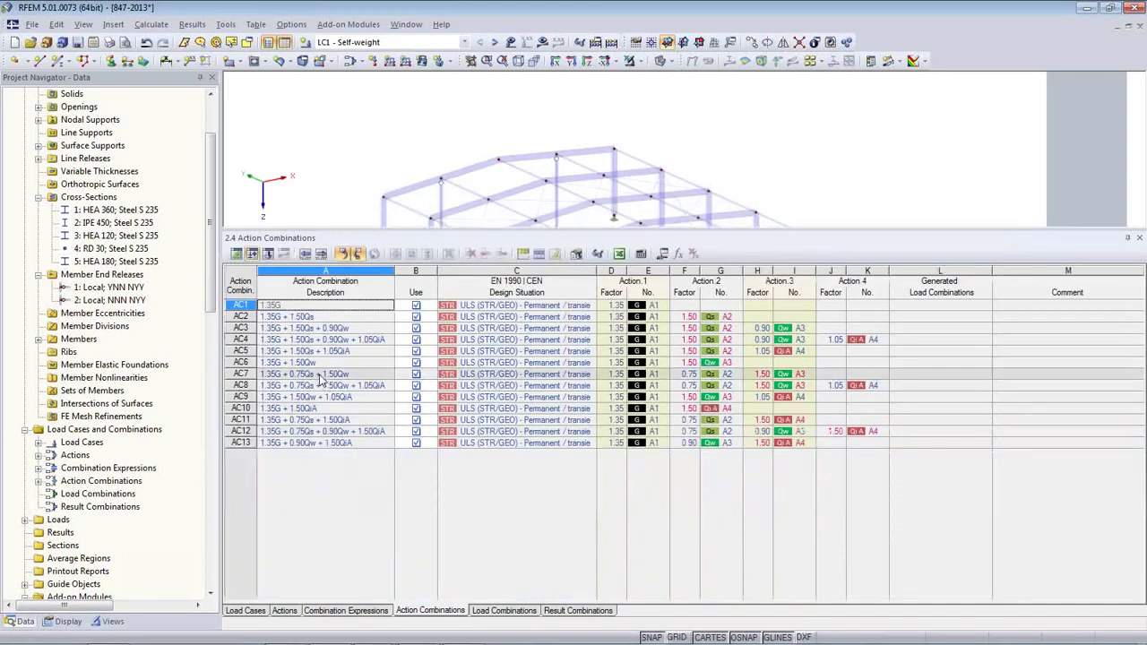
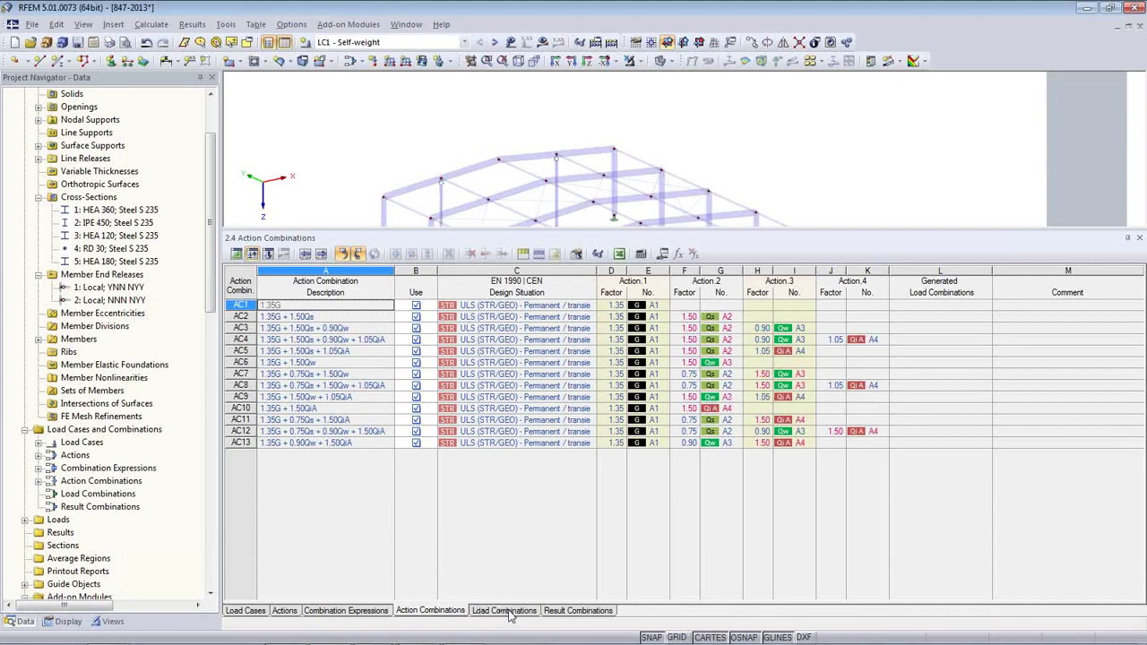
left_click(505, 610)
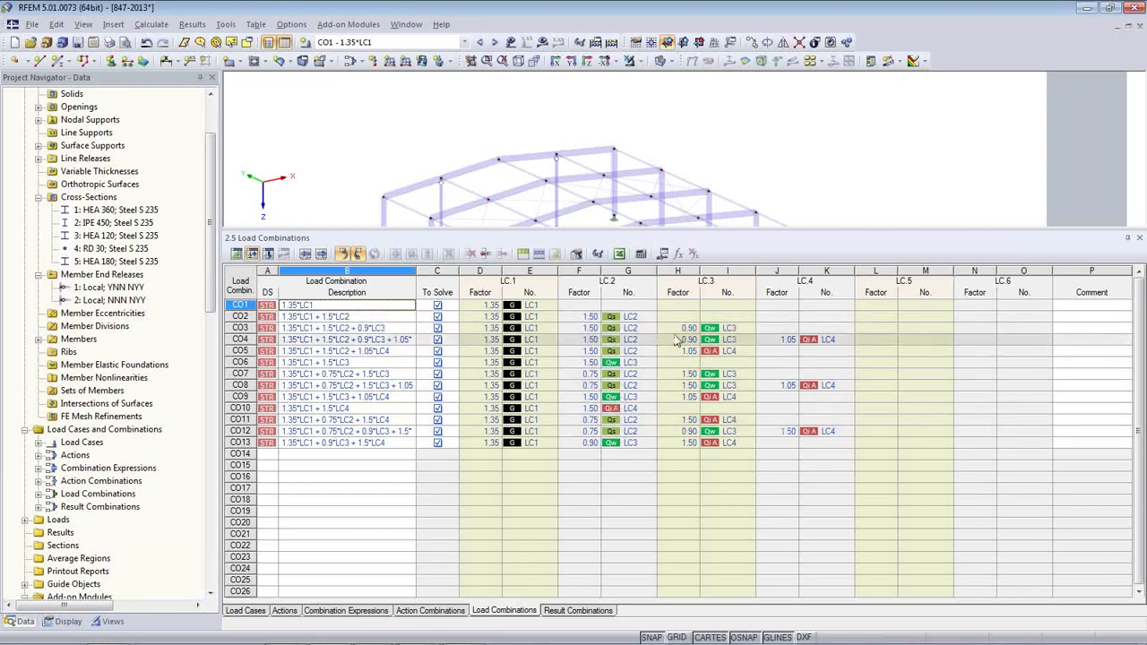
left_click(373, 329)
left_click(381, 362)
left_click(399, 396)
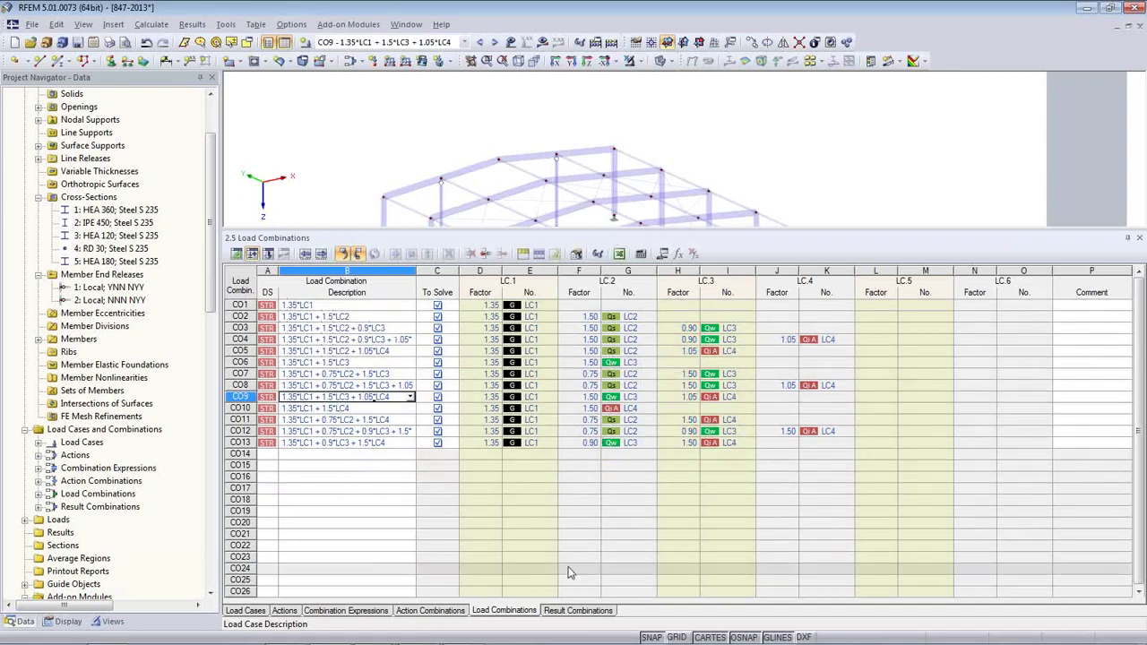
Step: Shrink the table area and close the load combinations table to free space for the model
left_click_drag(555, 228, 553, 414)
middle_click_drag(523, 339, 815, 268)
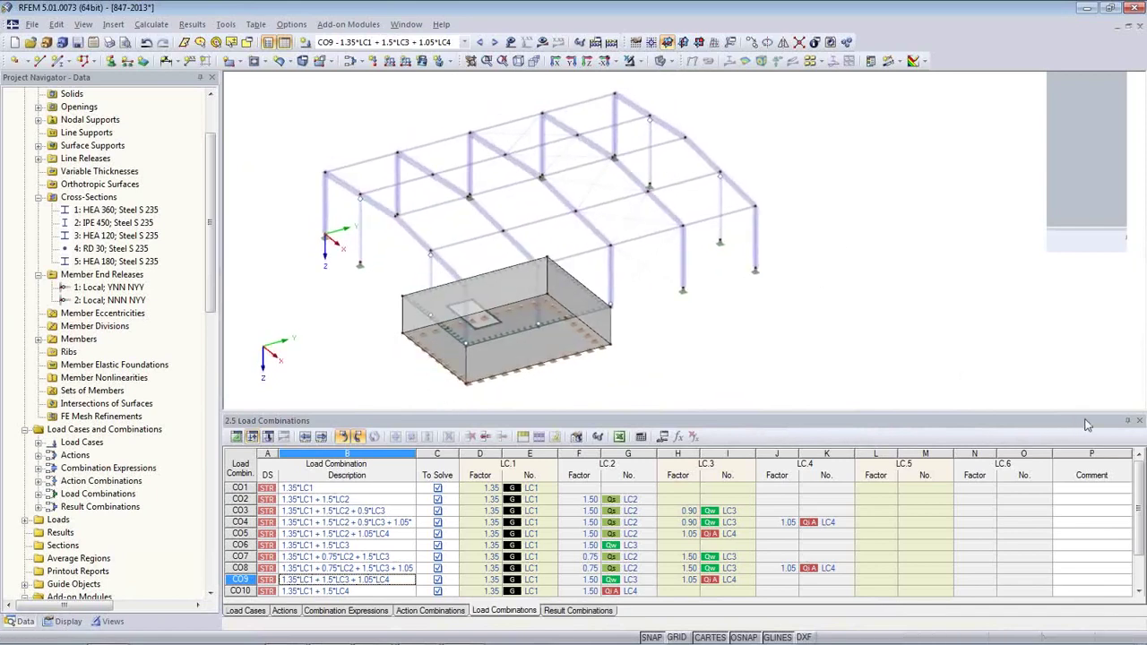
left_click(1138, 420)
left_click(1128, 420)
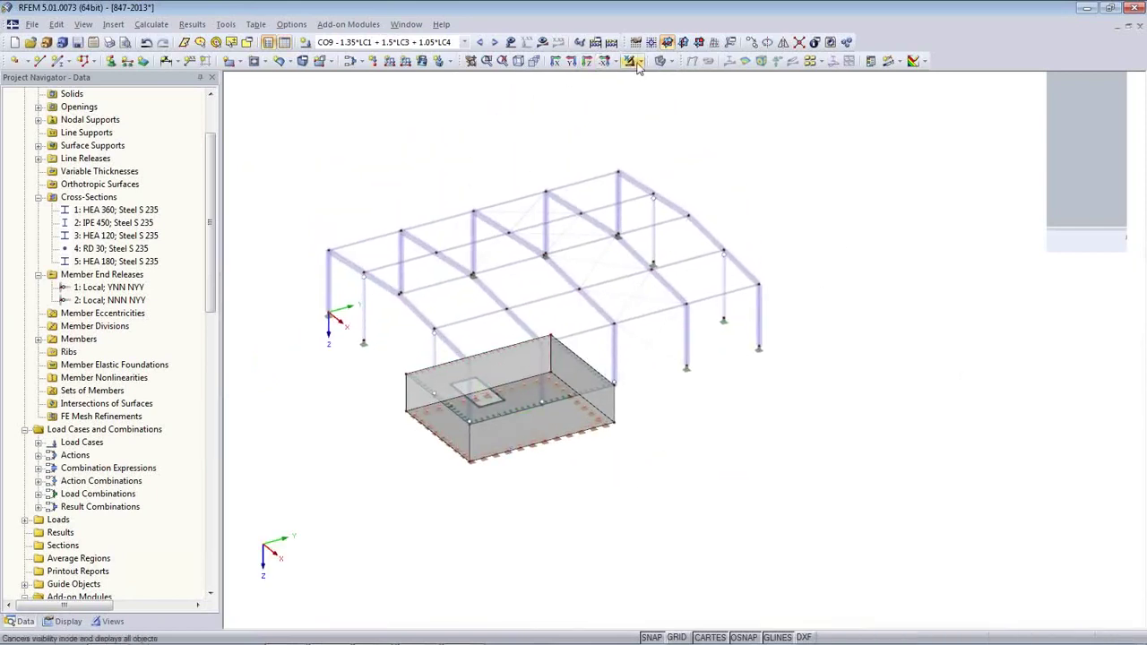
Step: Show the whole hall in isometric view and make LC1 - Self-weight the current load case
left_click(535, 62)
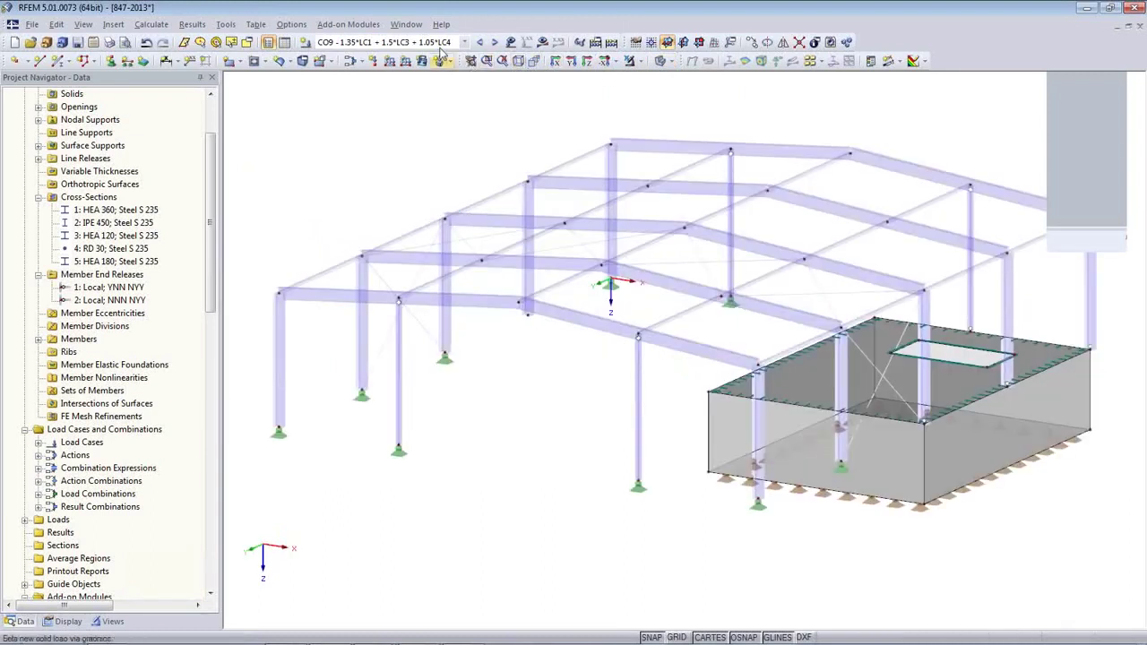
left_click(463, 42)
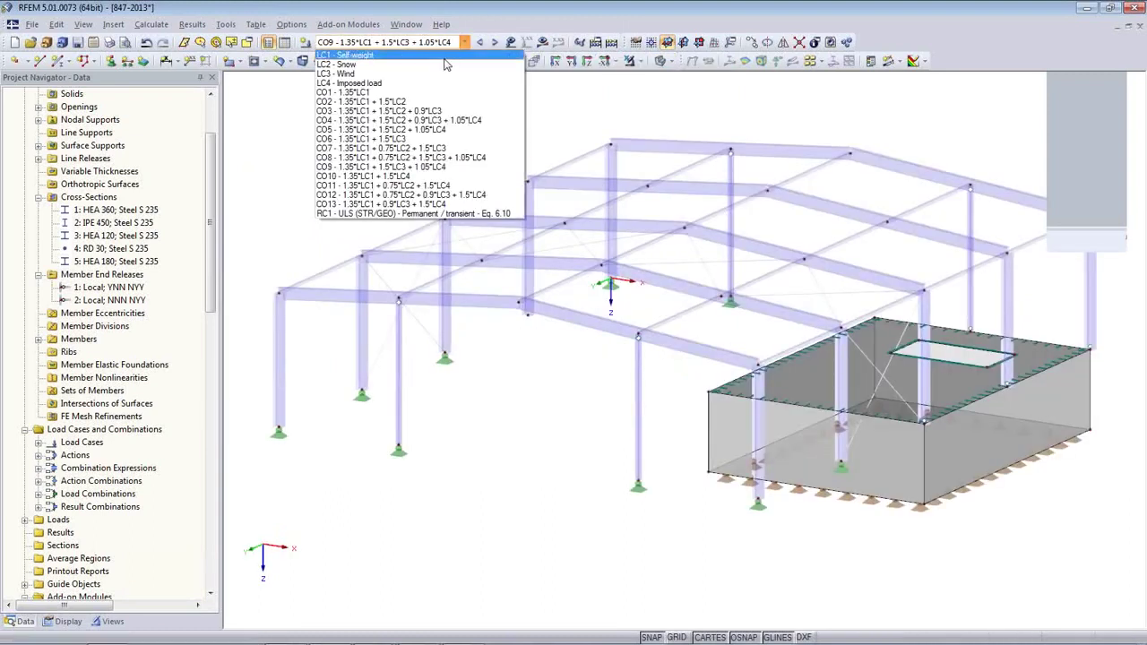
left_click(445, 58)
middle_click_drag(556, 463, 496, 489, "ctrl")
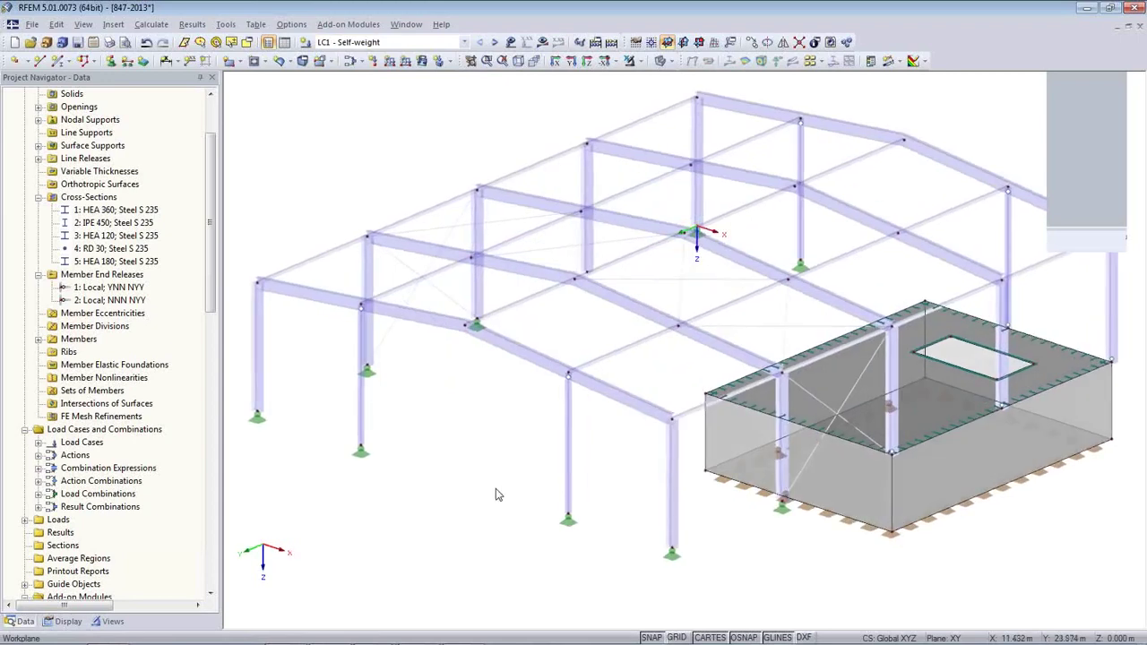
scroll(491, 489, "down", 2)
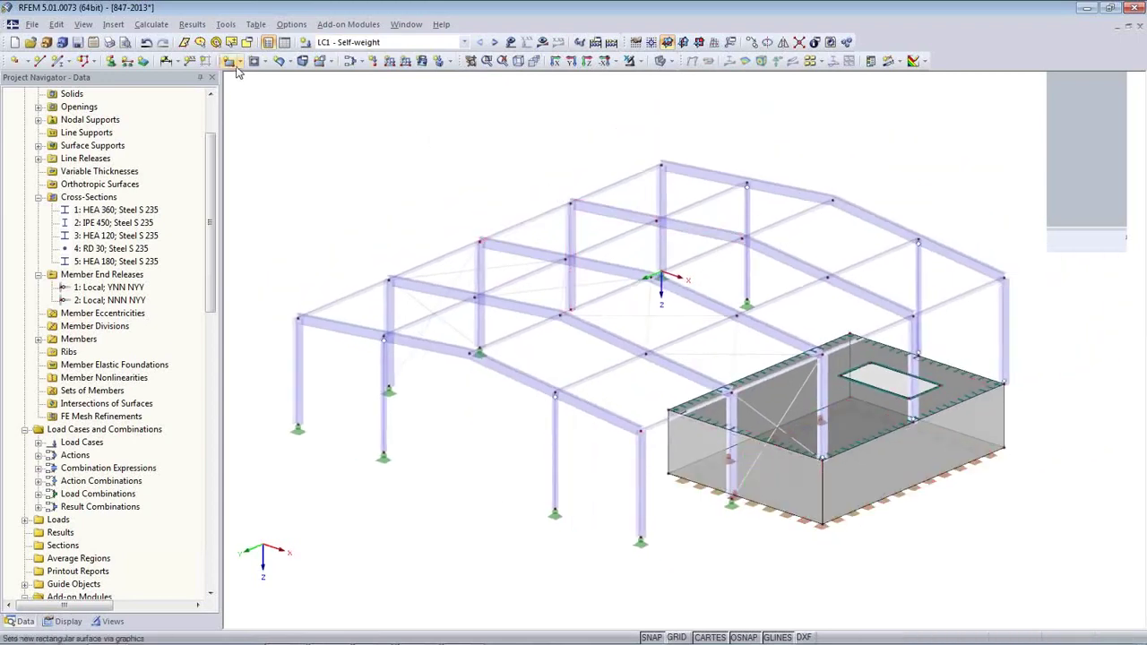
Step: Start generating member loads from area loads via planes, remove the preset plane 22,2,5,25 and set the magnitude to 0.30 kN/m²
left_click(231, 26)
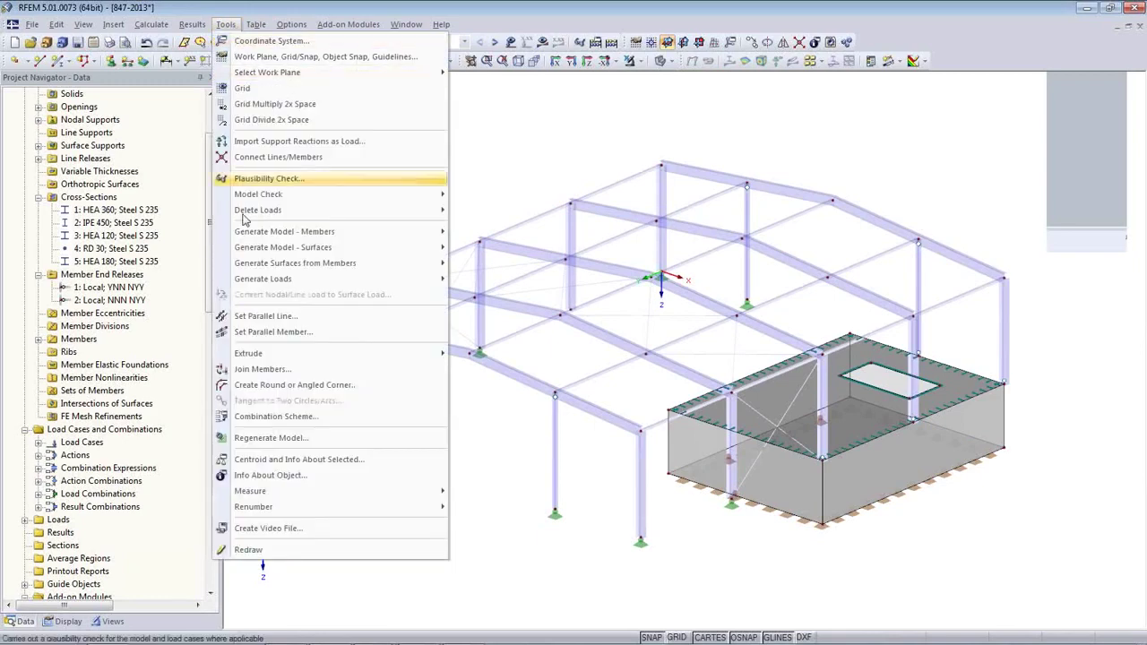
mouse_move(275, 288)
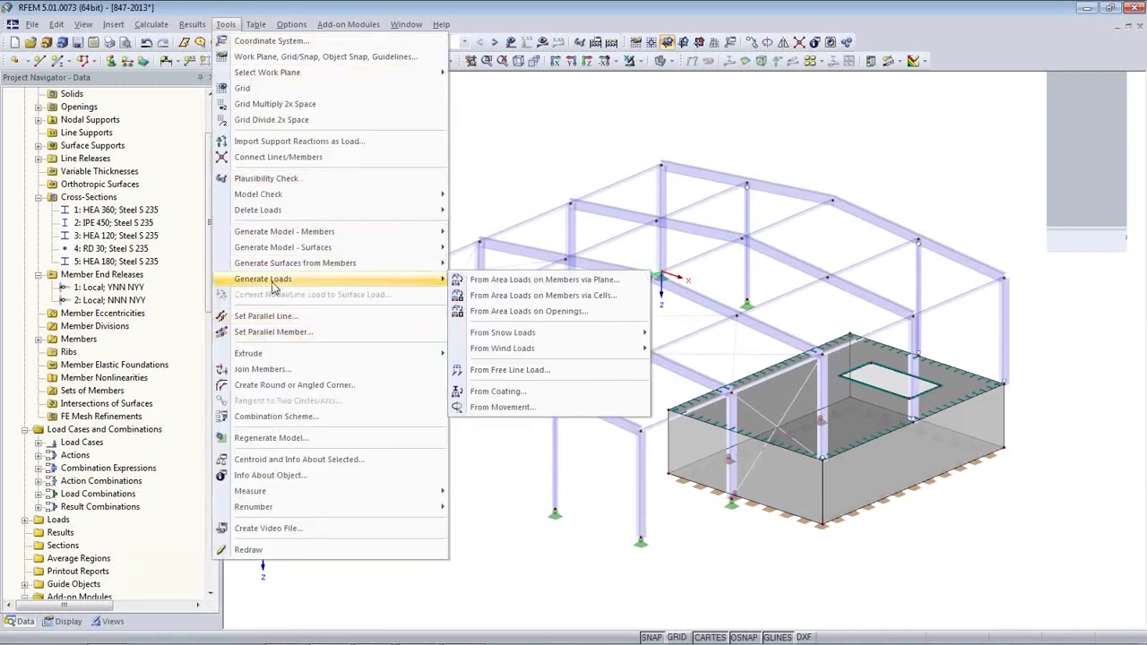
left_click(519, 285)
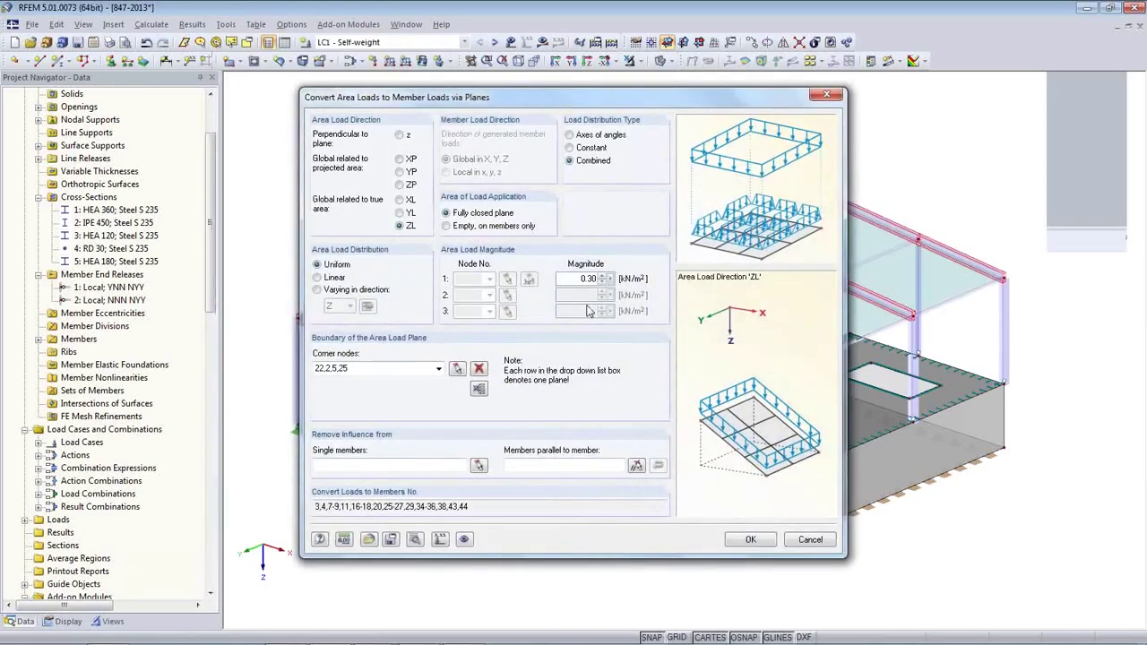
left_click(478, 369)
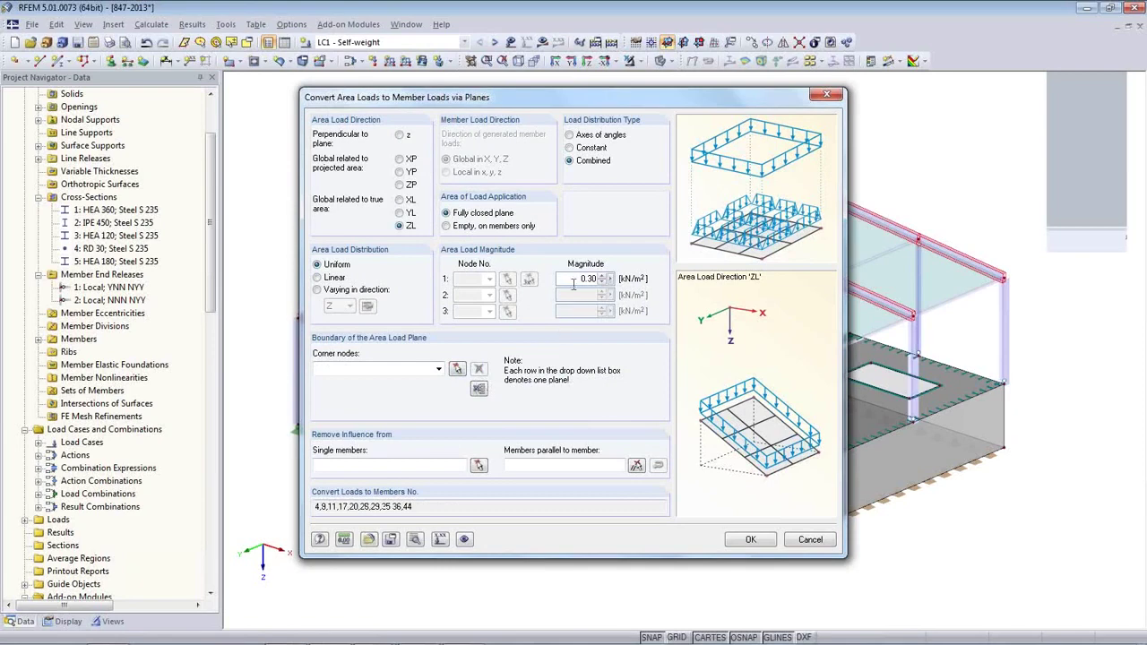
double_click(586, 278)
type("0")
Step: Outline an area load plane through the four corner nodes of the roof slope farther from the basement
left_click(457, 370)
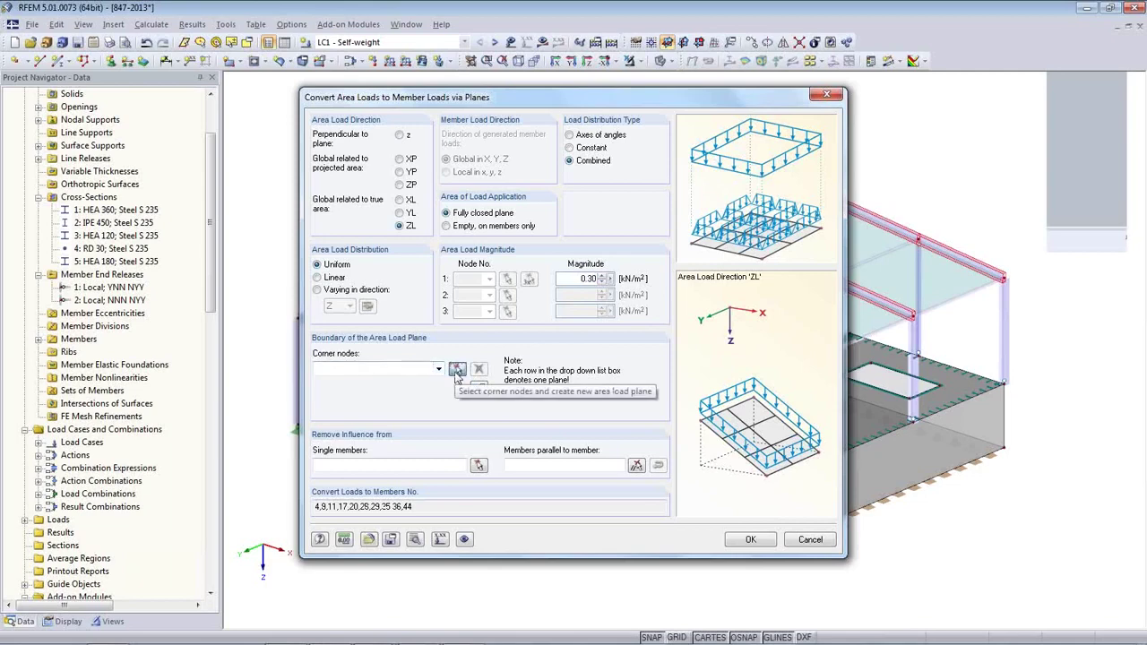
left_click(297, 319)
left_click(661, 166)
left_click(833, 199)
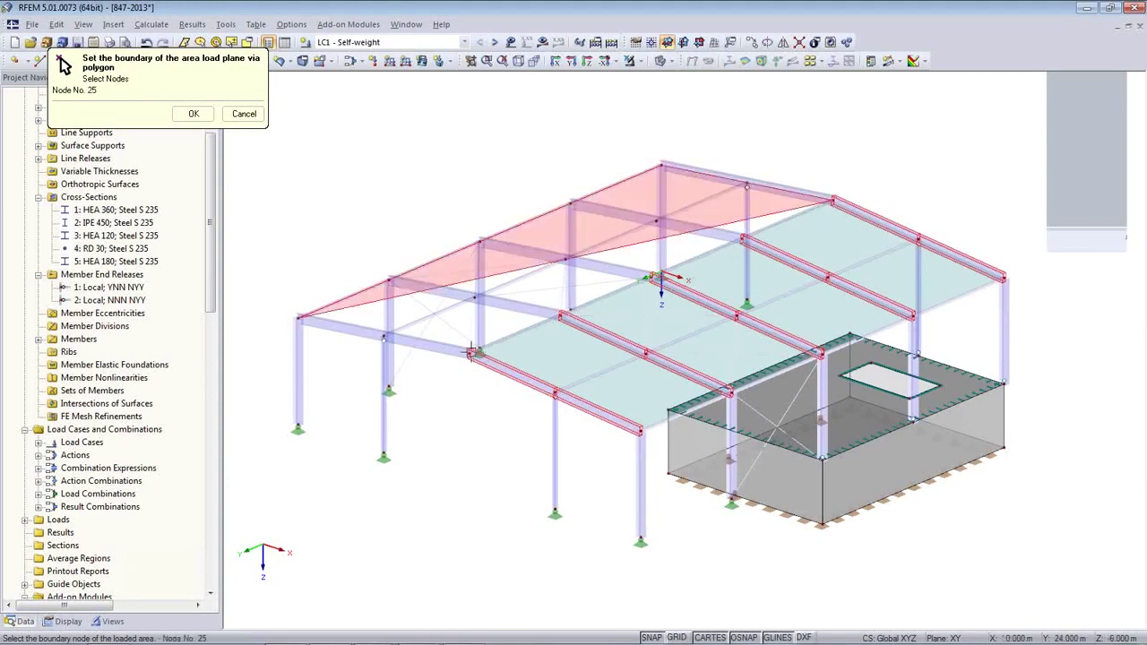
left_click(472, 352)
left_click(294, 315)
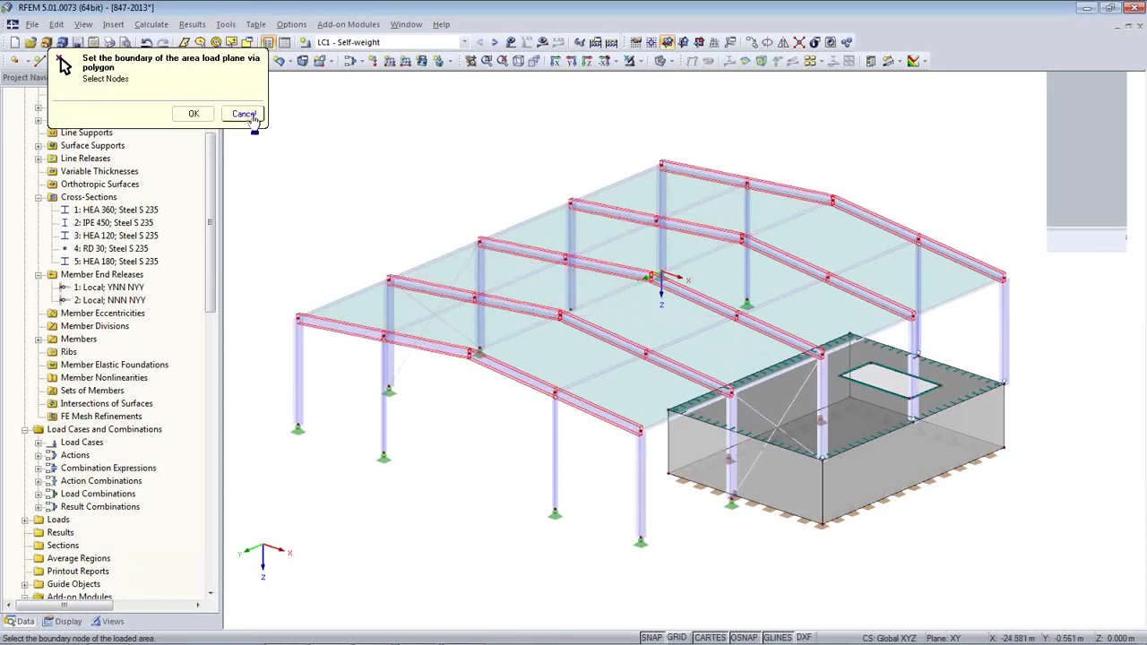
left_click(193, 114)
Step: Delete all existing load planes and define a new one on the four corner nodes of the roof slope away from the basement
left_click(480, 395)
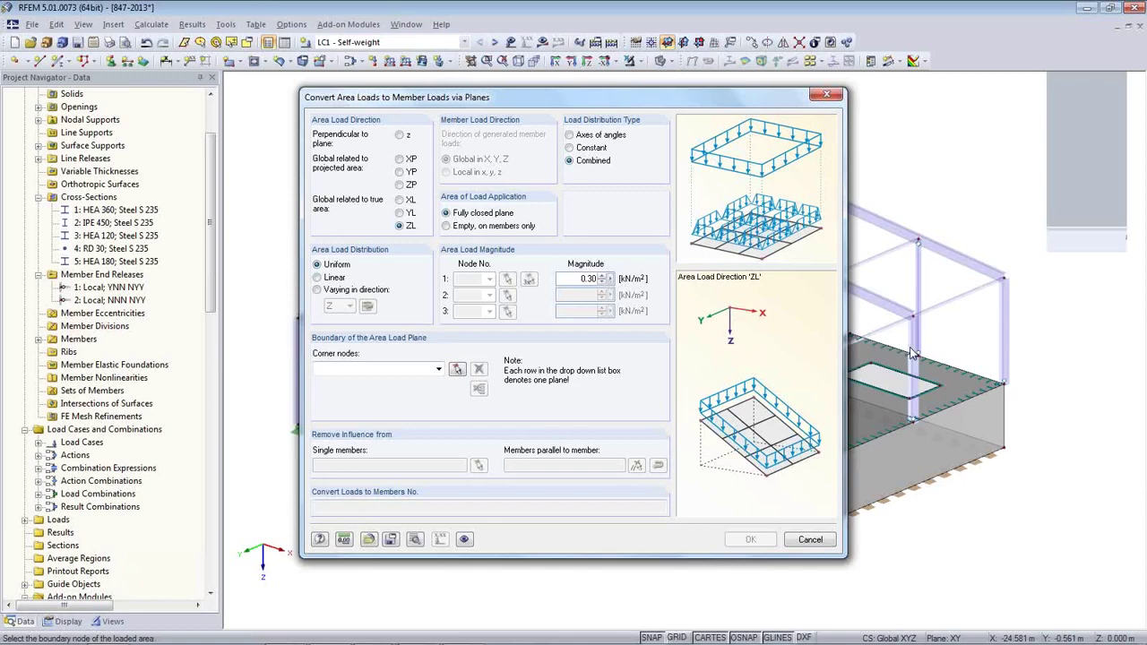
left_click(456, 369)
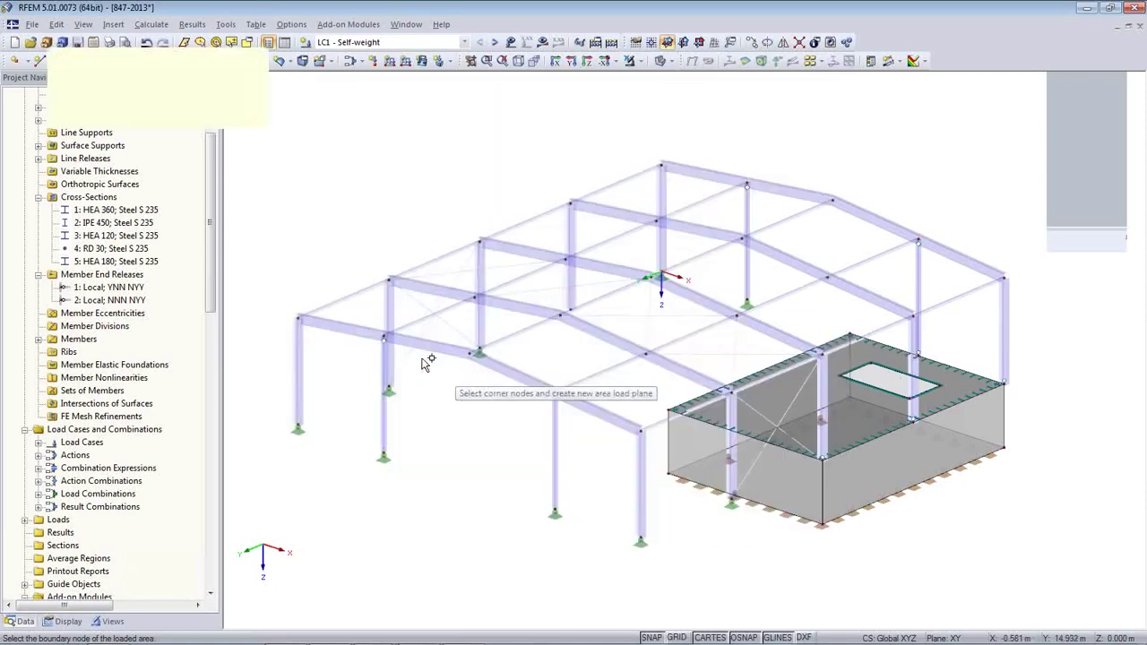
left_click(301, 320)
left_click(660, 165)
left_click(835, 200)
left_click(475, 350)
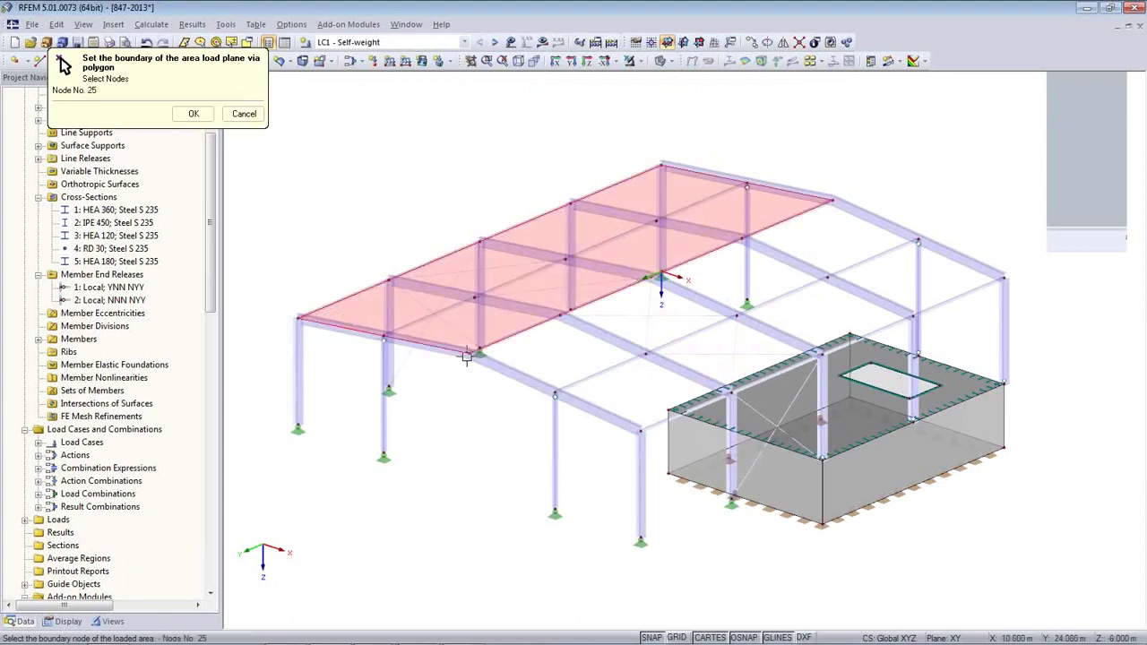
left_click(304, 320)
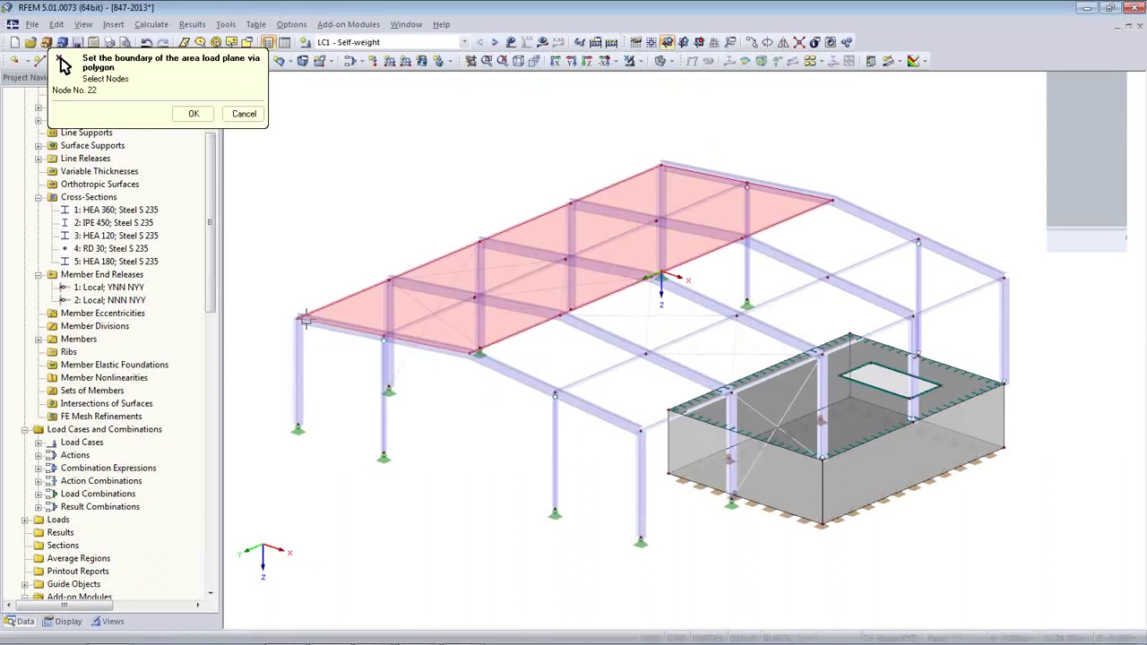
Step: Define a second area load plane through the four corner nodes of the roof slope nearer the basement and finish the plane selection
left_click(834, 201)
left_click(1000, 283)
left_click(641, 430)
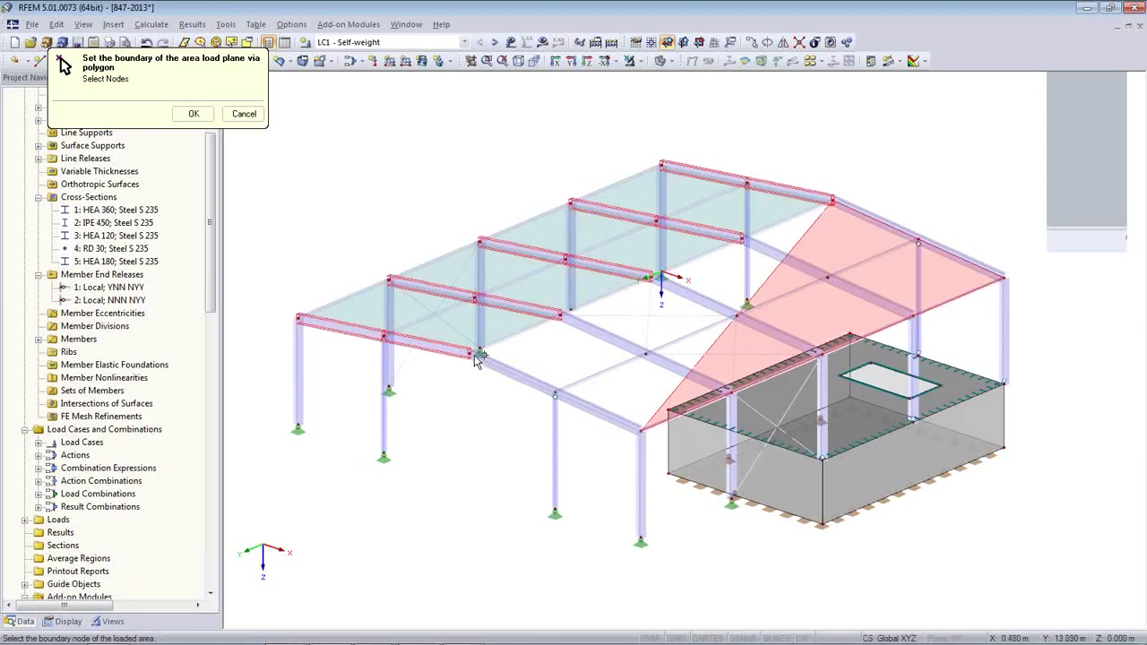
left_click(477, 353)
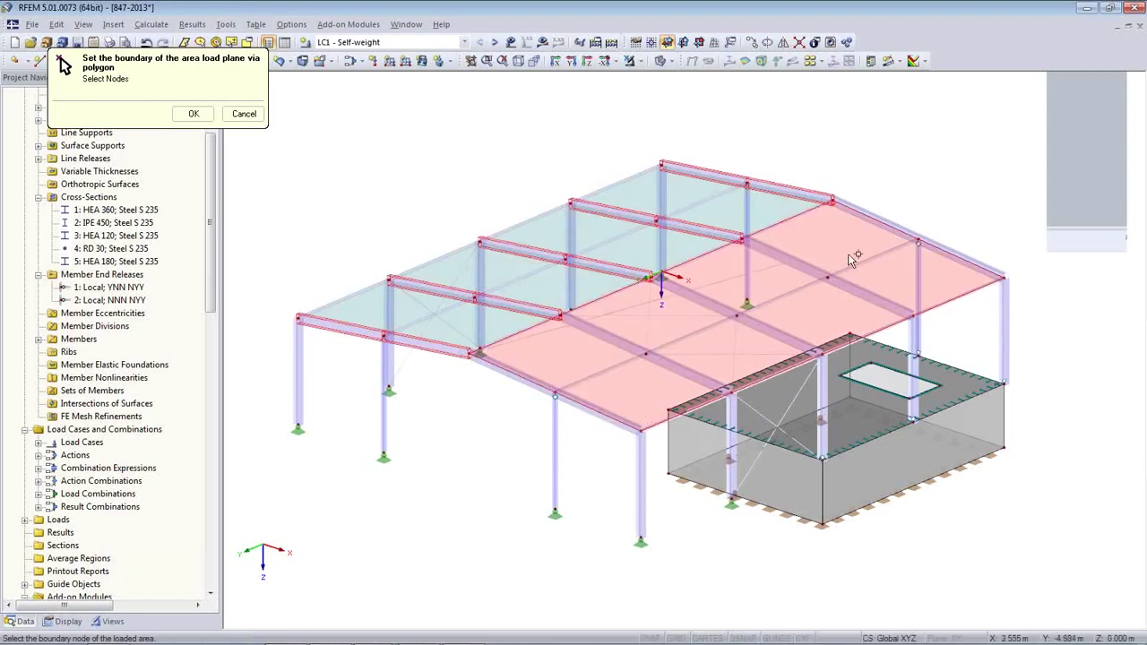
left_click(831, 202)
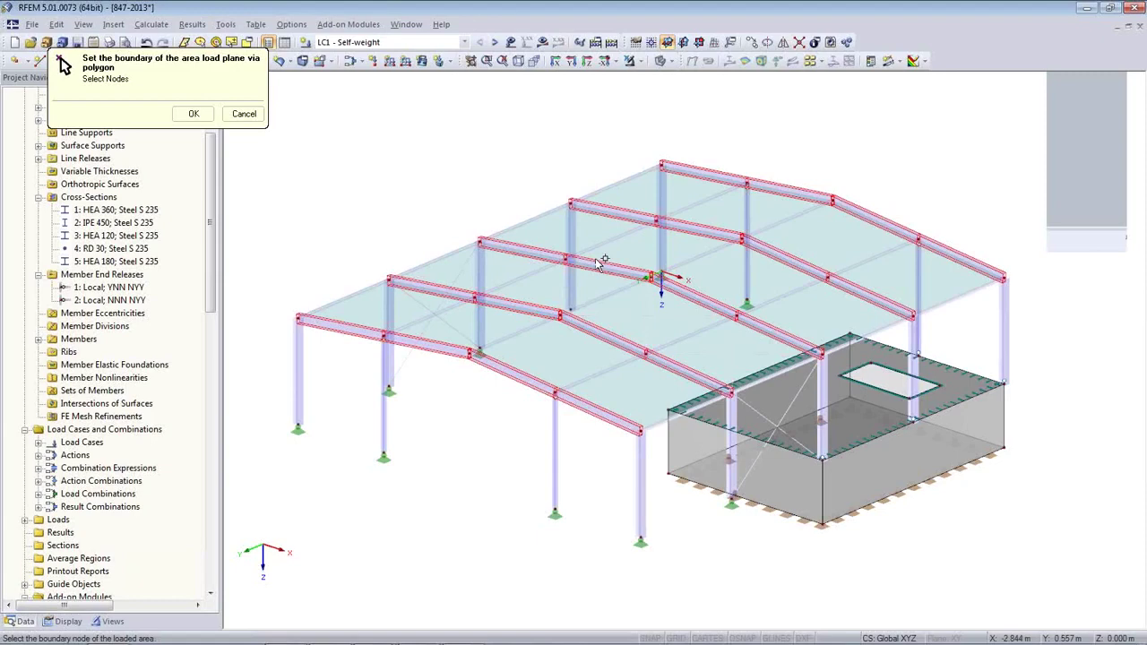
left_click(194, 114)
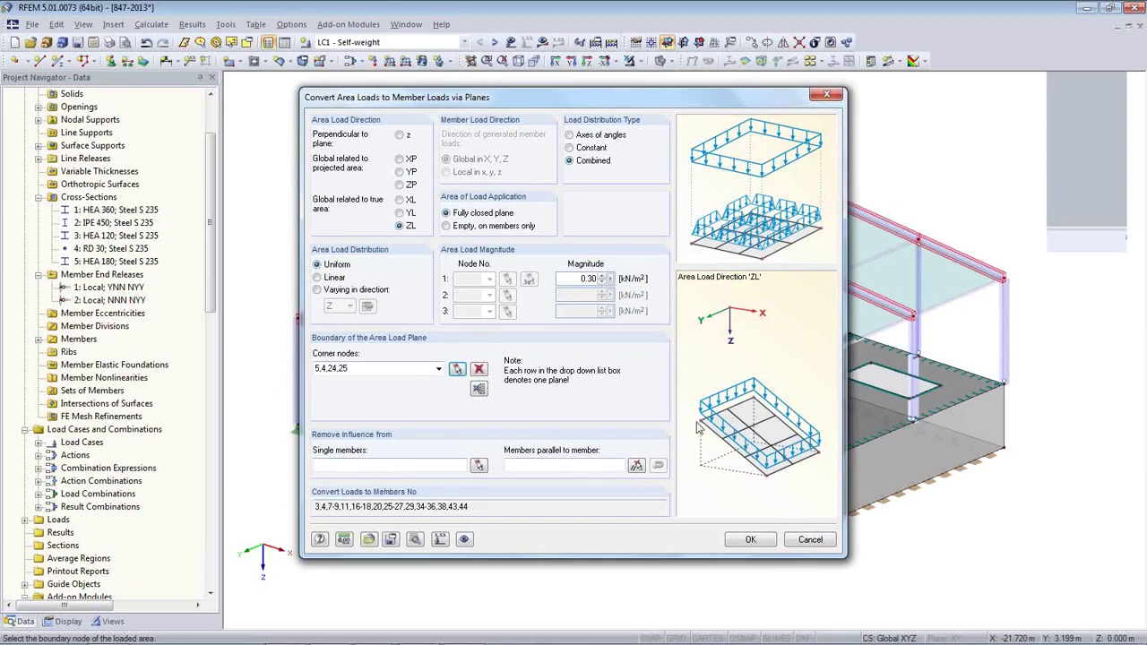
Step: Compare the area load directions YL and ZP, set the direction to ZL and generate the member loads on both roof planes
left_click(399, 214)
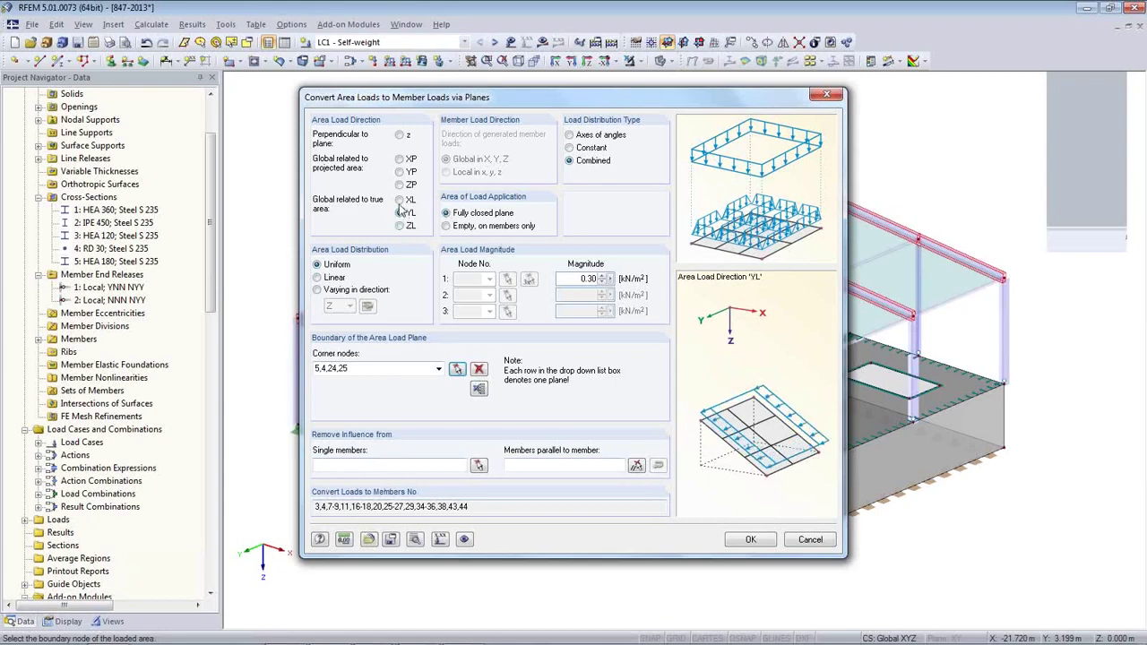
left_click(400, 185)
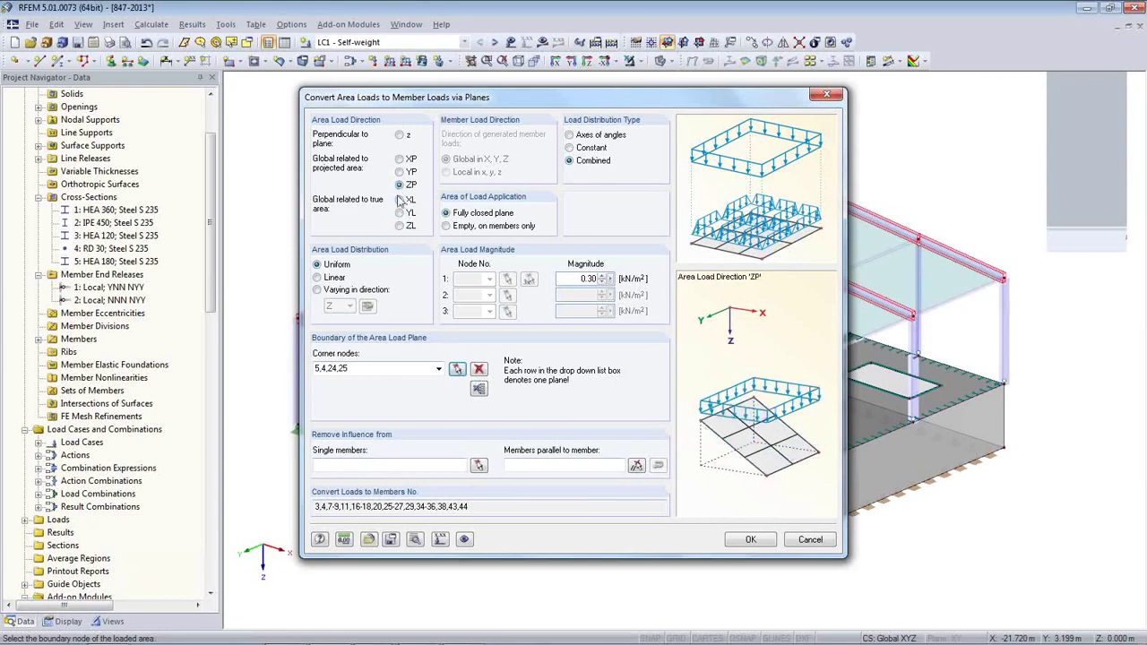
left_click(399, 225)
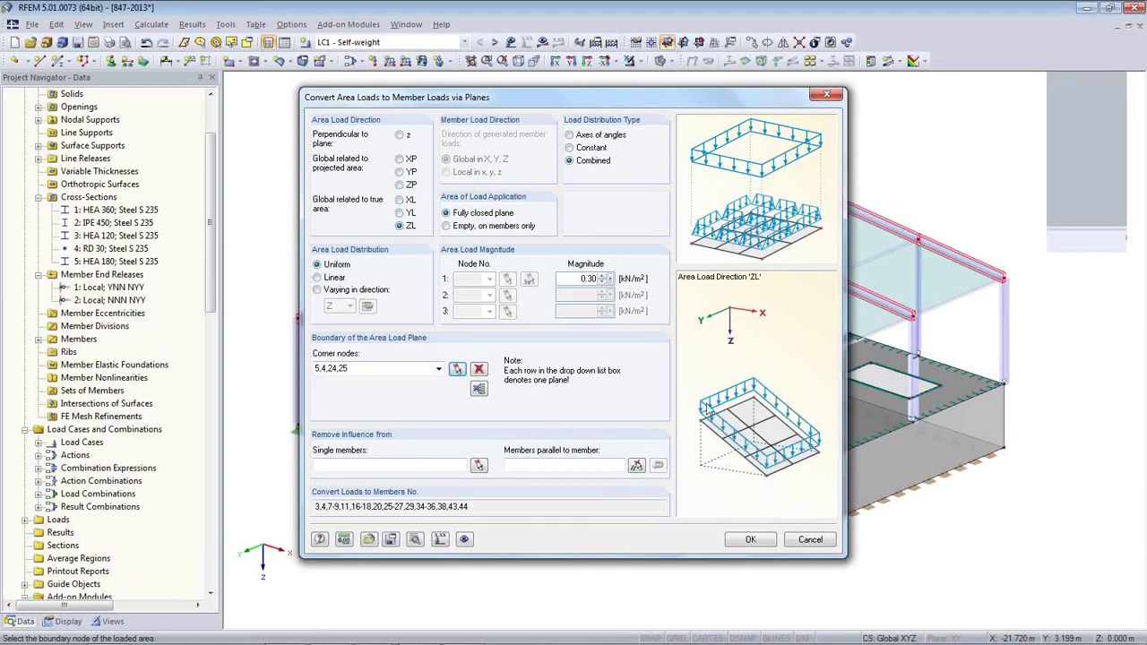
left_click(751, 540)
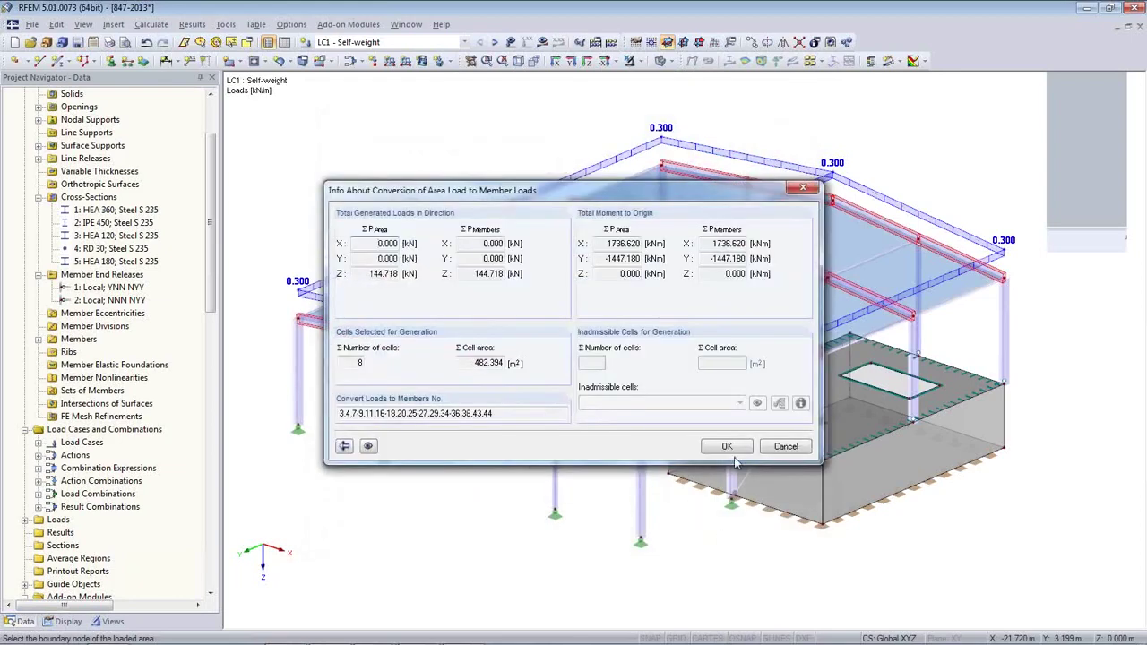
left_click(738, 452)
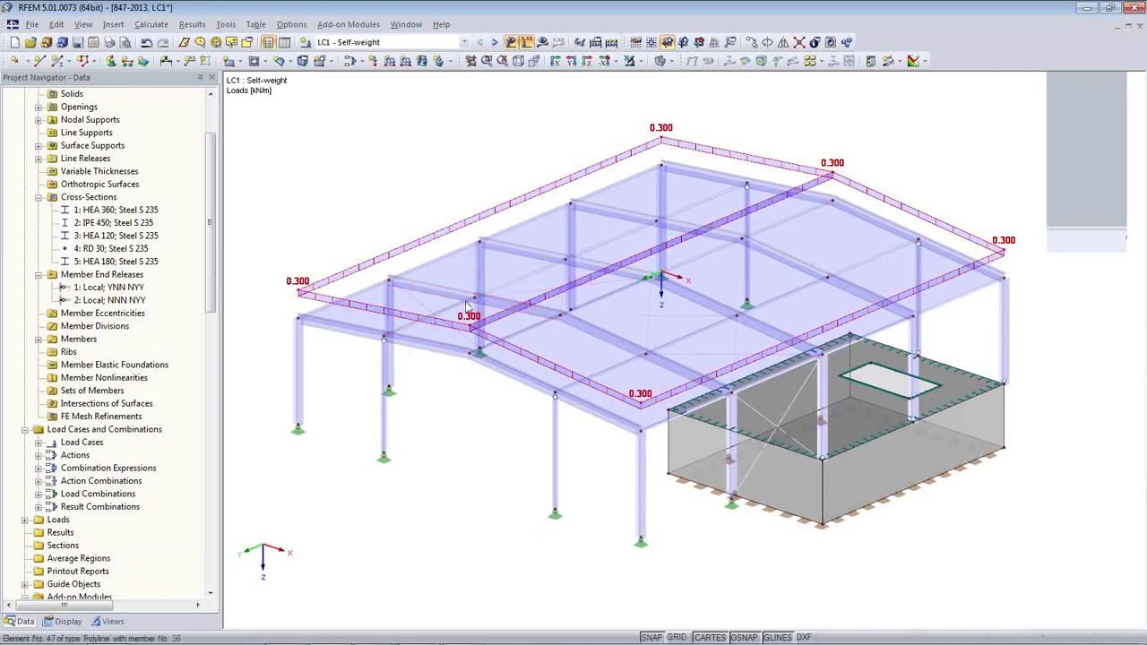
Step: Display the generated roof loads separately on the members to inspect them, and restore the combined area load display
right_click(368, 272)
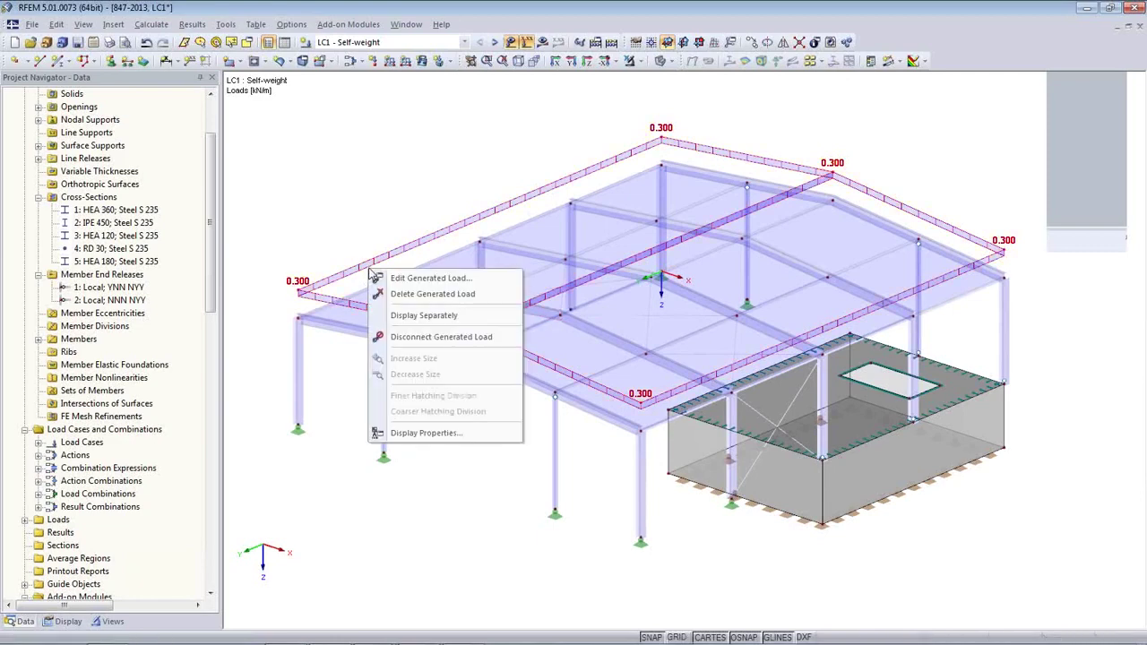
left_click(401, 316)
middle_click_drag(520, 437, 455, 434, "ctrl")
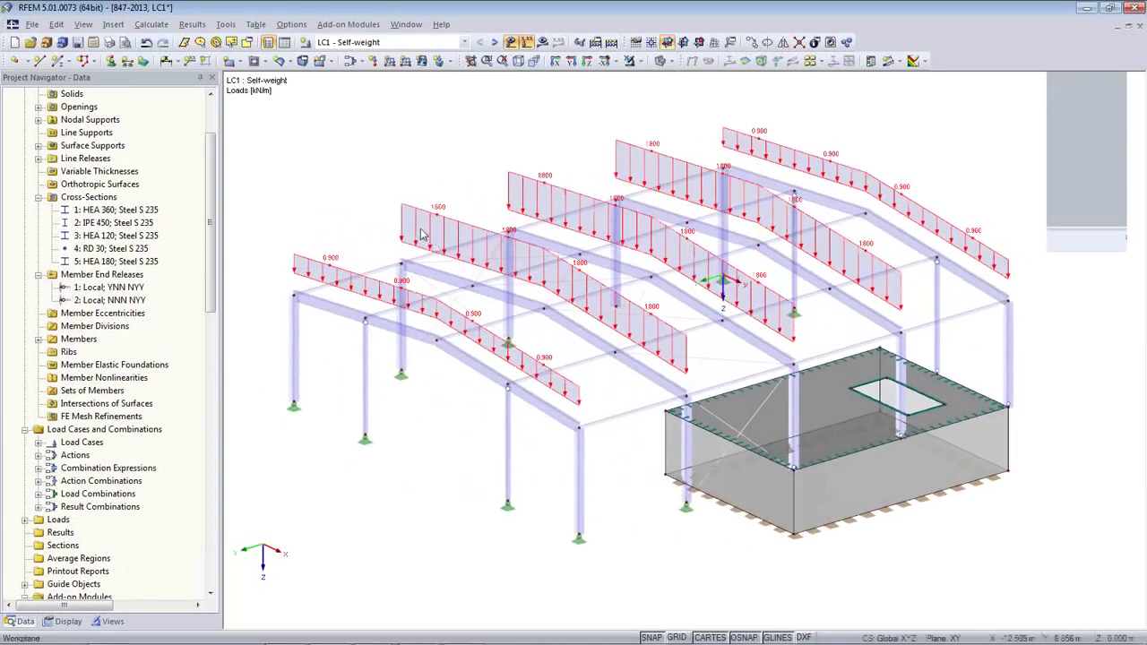
right_click(356, 225)
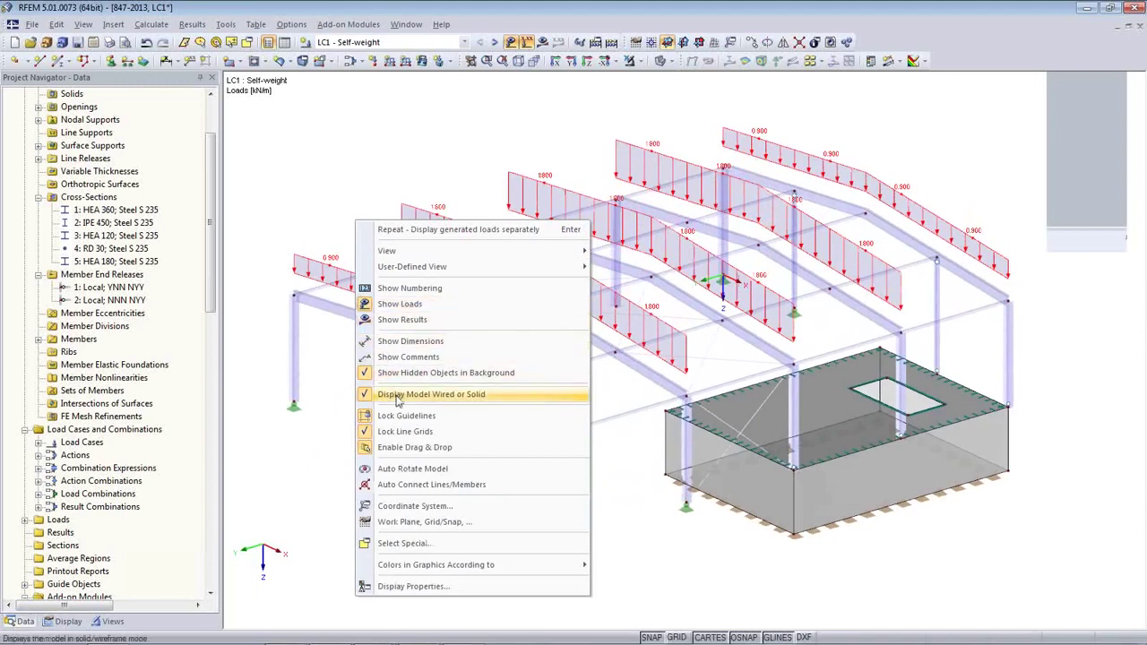
right_click(326, 271)
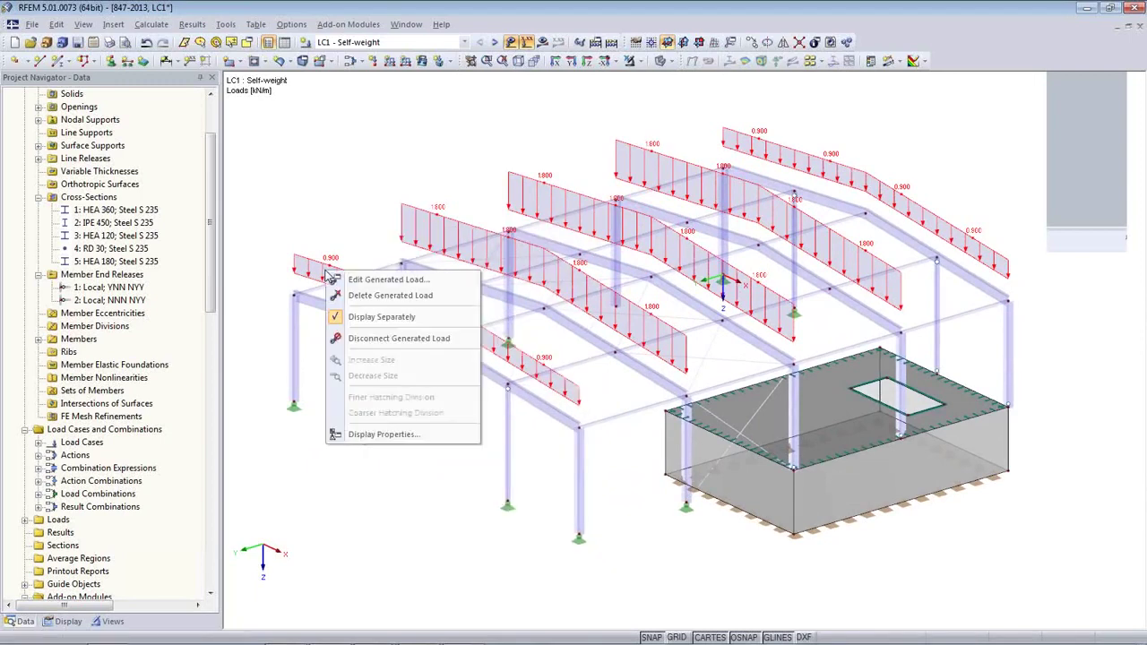
left_click(341, 321)
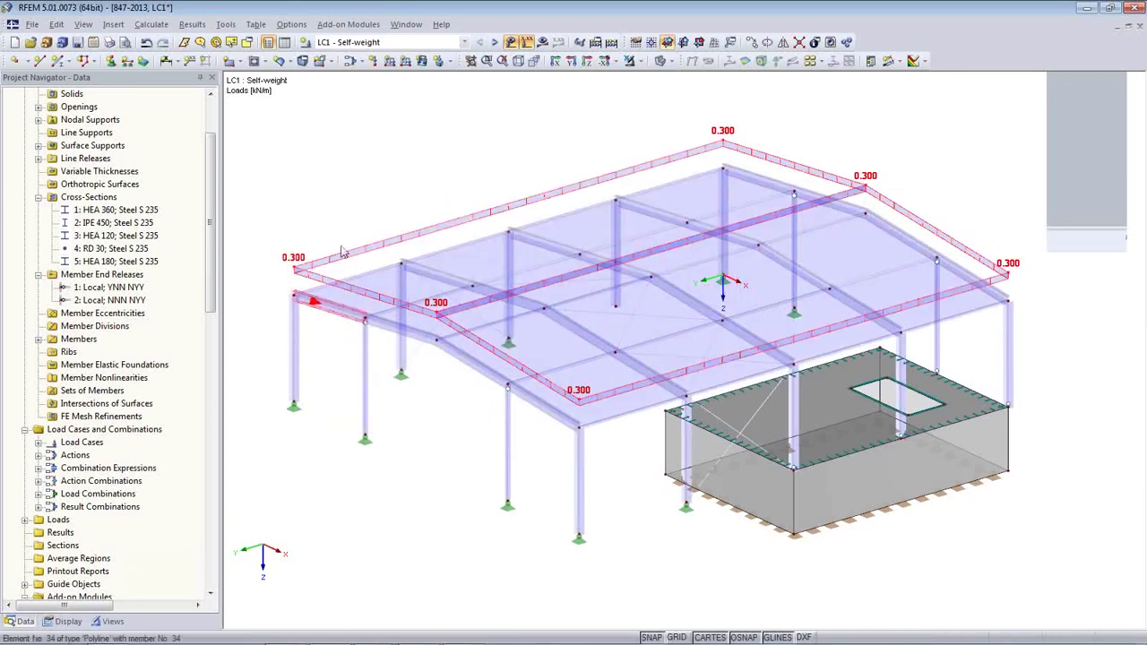
left_click(352, 437)
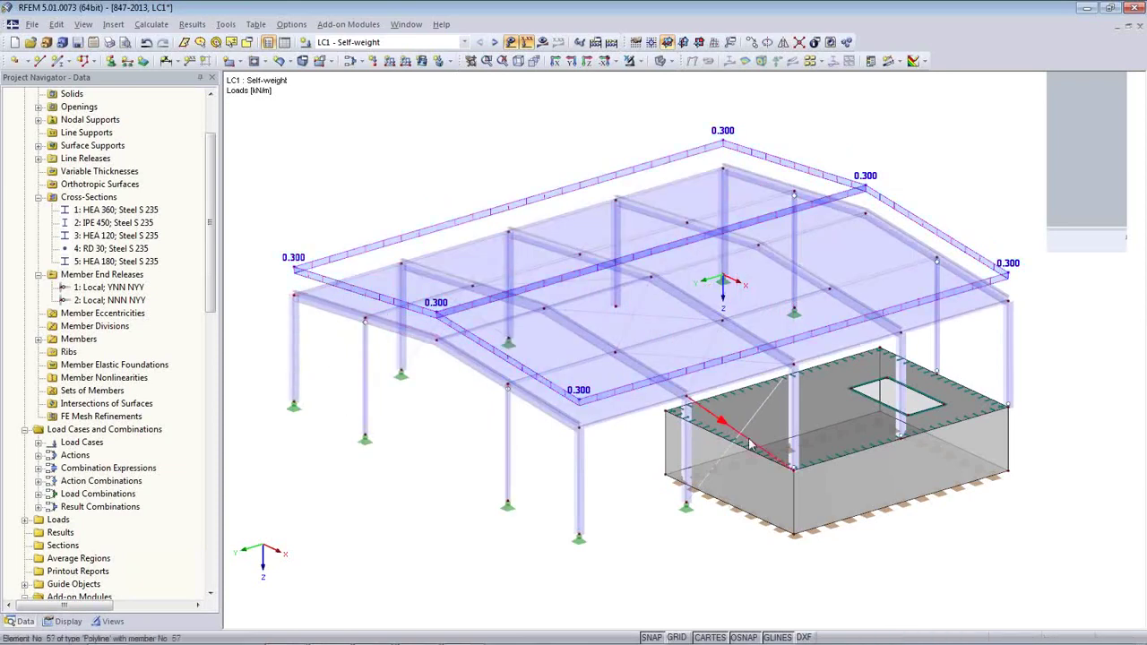
Step: Apply a uniform surface load of 3.5 kN/m² in direction ZL to the basement's ceiling slab
left_click(421, 60)
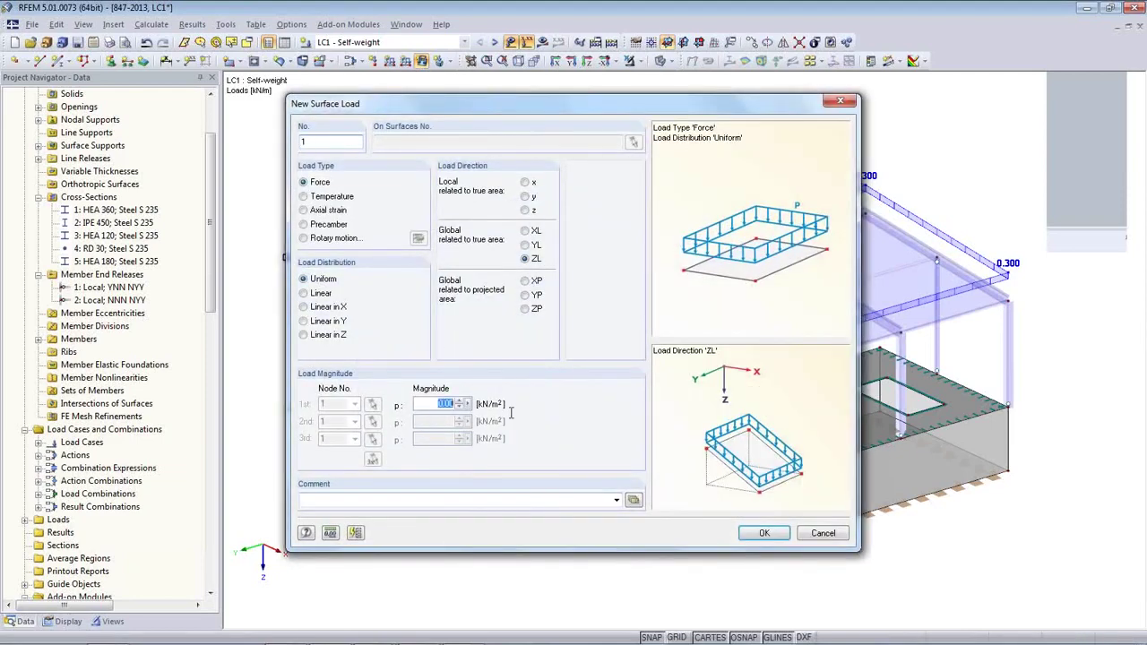
type("3.5")
left_click(763, 533)
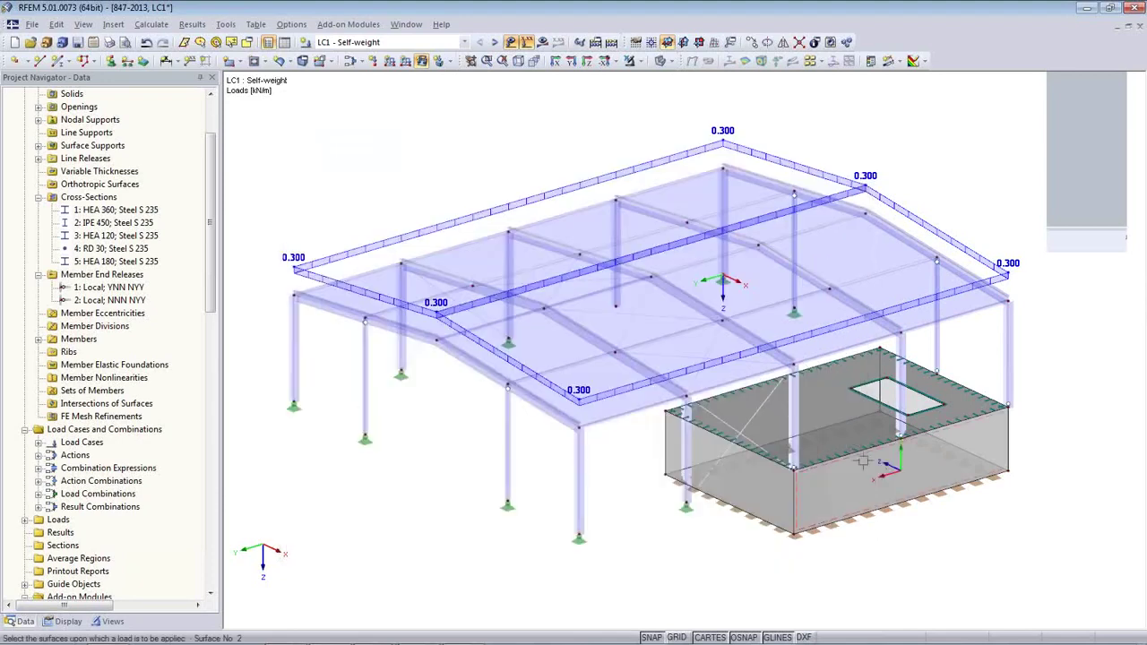
left_click(831, 429)
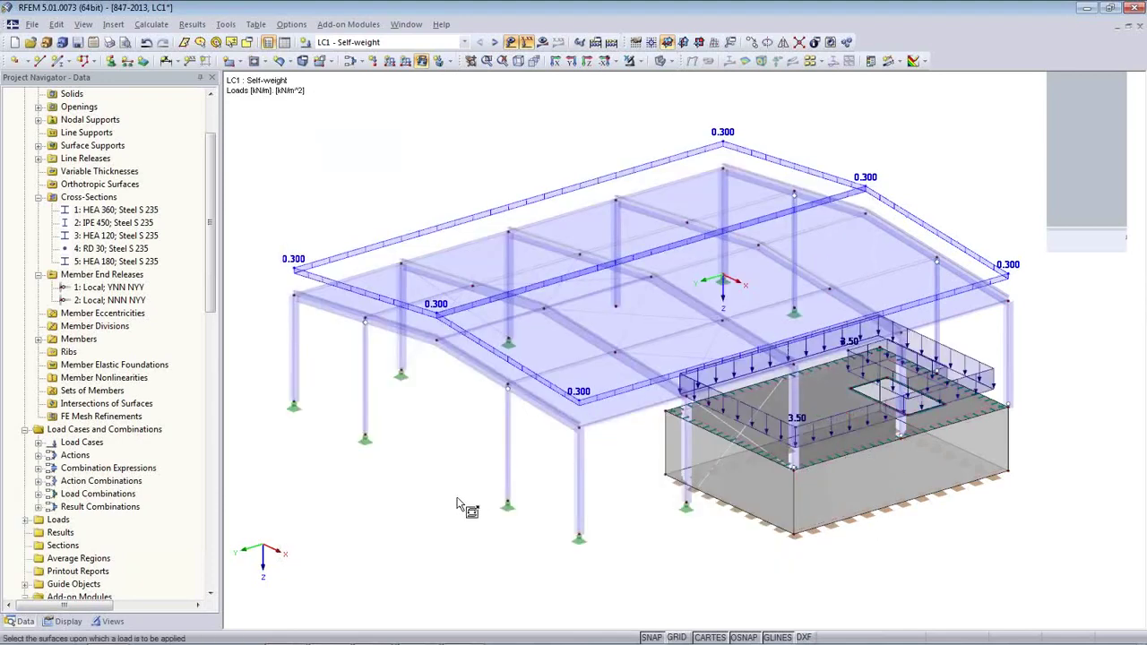
middle_click_drag(636, 394, 597, 473, "ctrl")
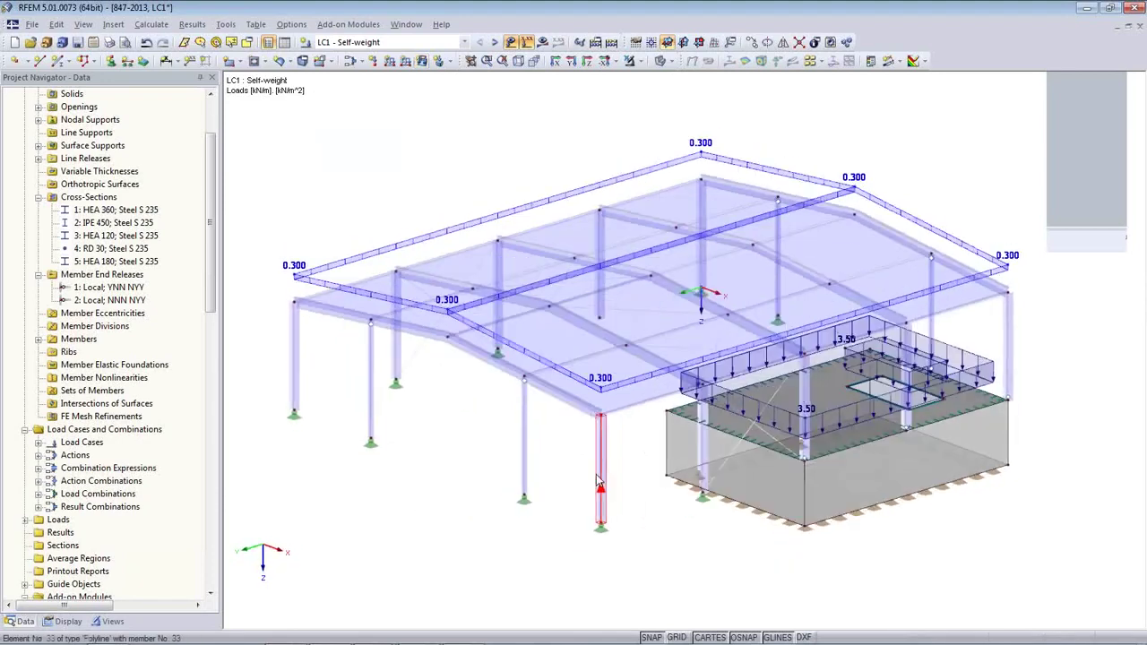
Step: Make LC2 - Snow the current load case and start generating snow loads for a duopitch roof
left_click(498, 46)
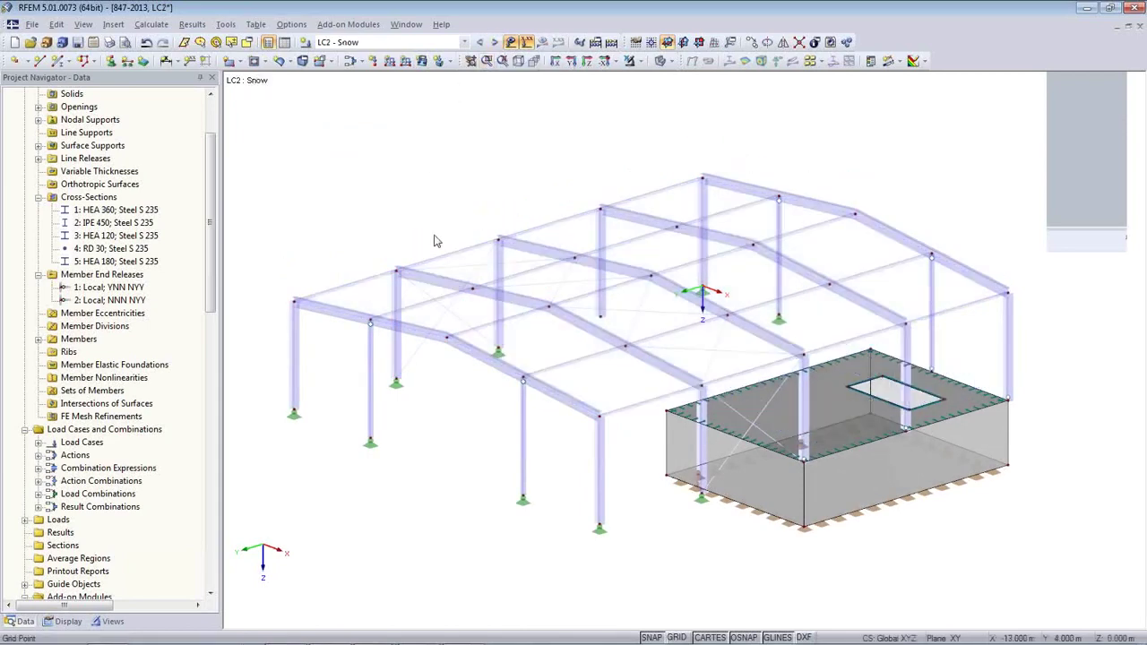
left_click(224, 24)
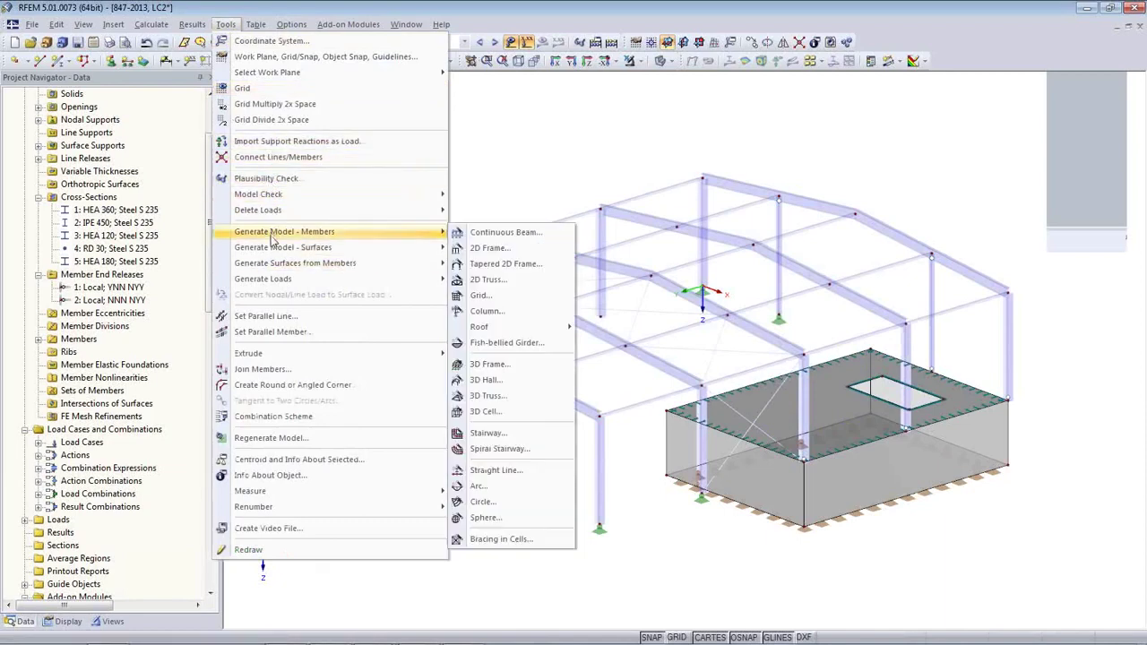
mouse_move(281, 283)
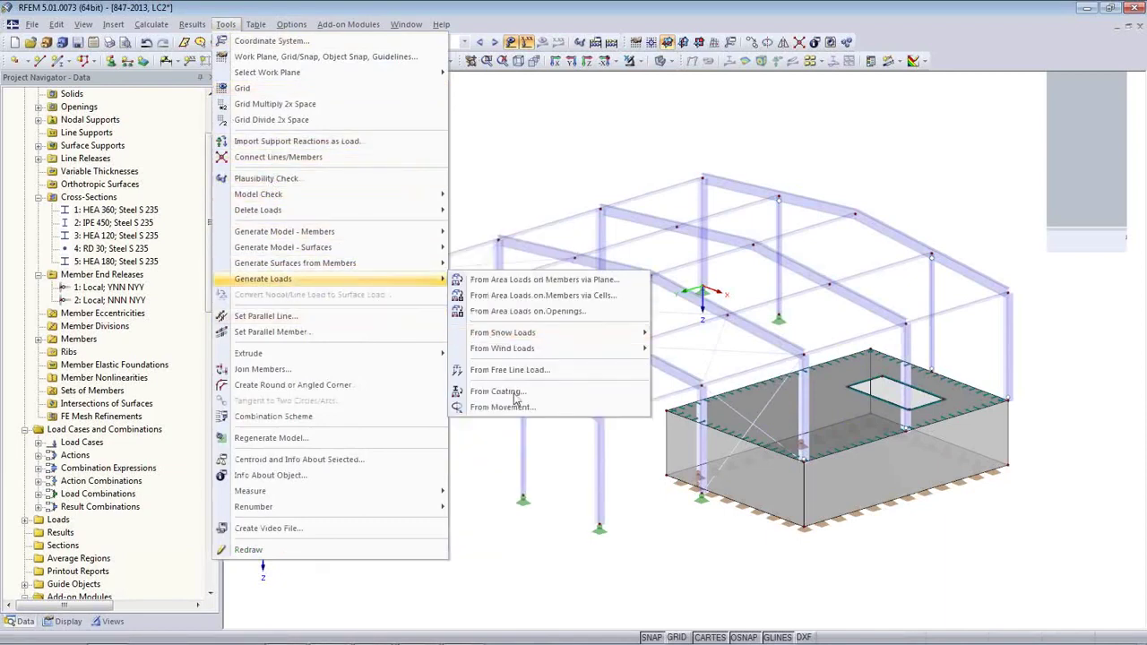
mouse_move(521, 339)
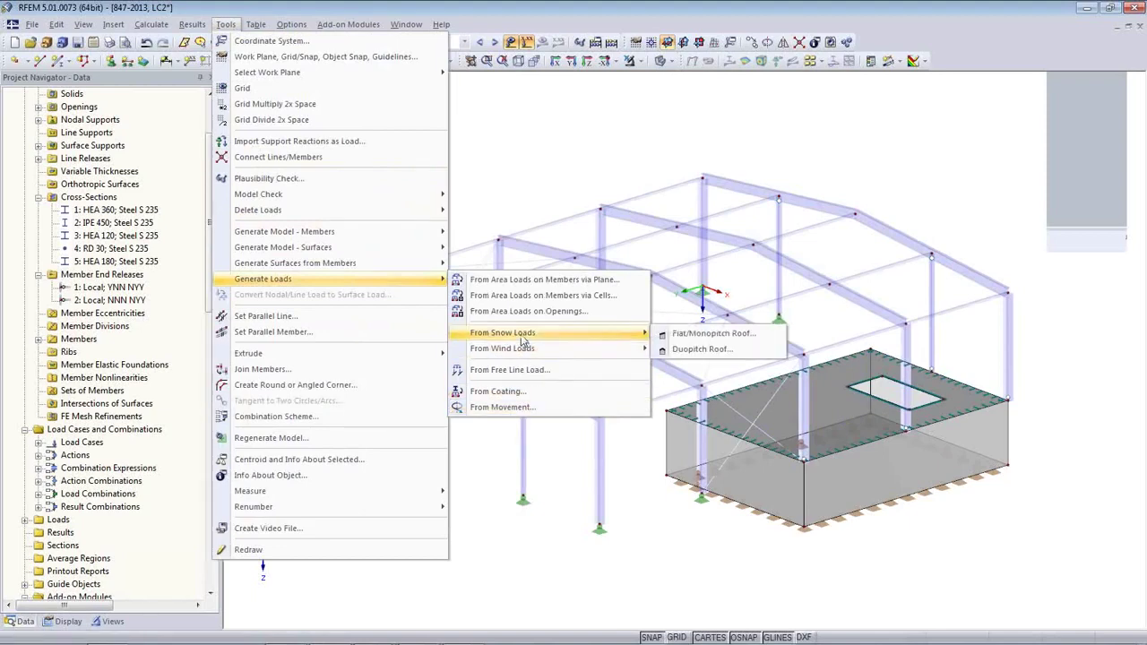
left_click(704, 349)
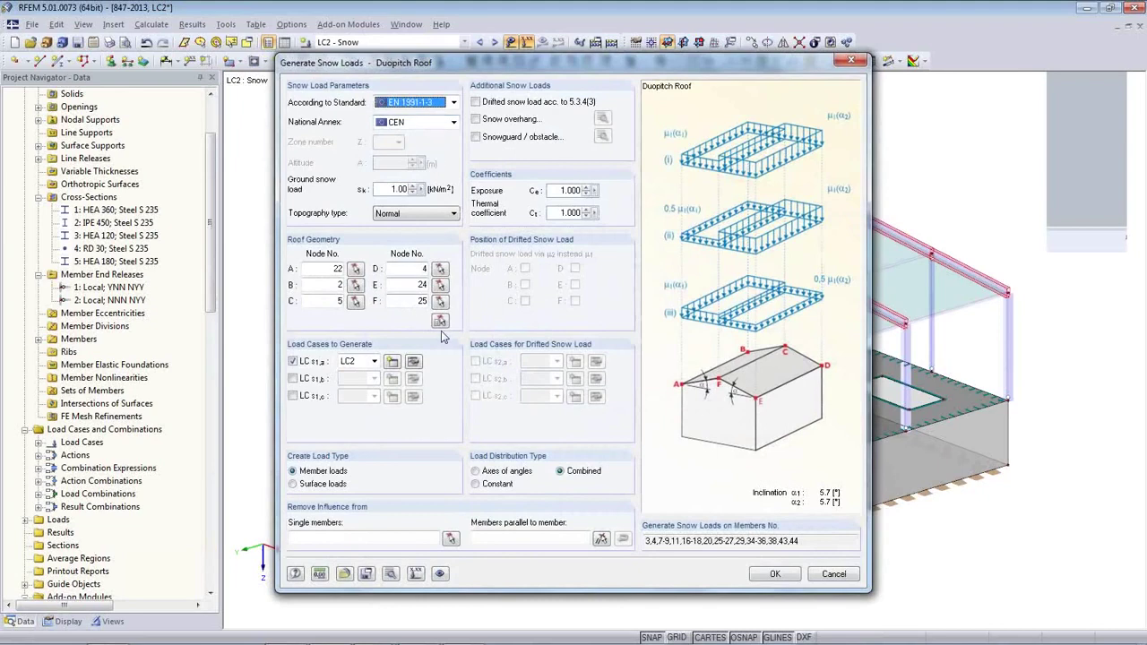
Step: Define the duopitch roof geometry for the snow load through the four eaves corner nodes and the two ridge end nodes
left_click(422, 302)
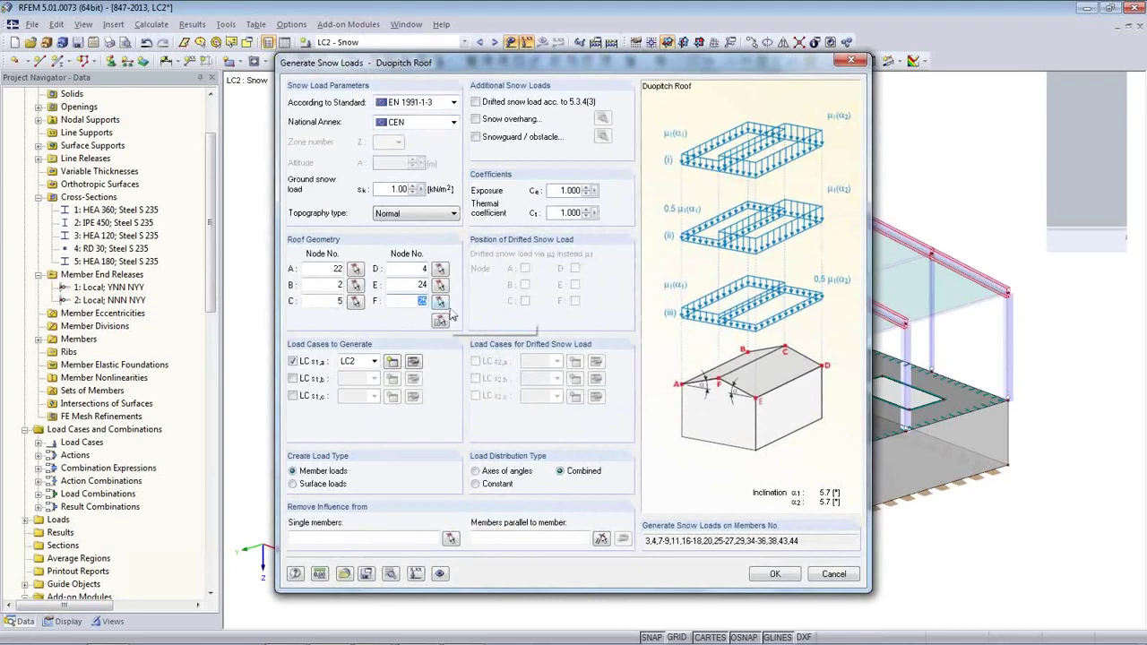
left_click(440, 302)
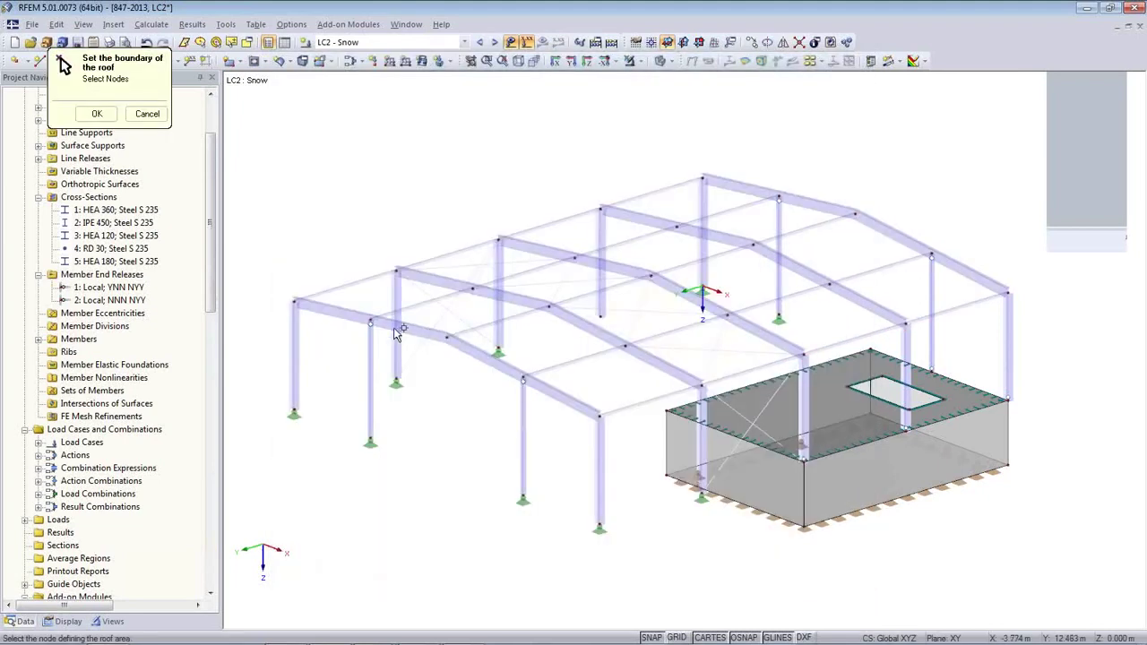
left_click(294, 302)
left_click(703, 180)
left_click(855, 213)
left_click(1008, 292)
left_click(598, 415)
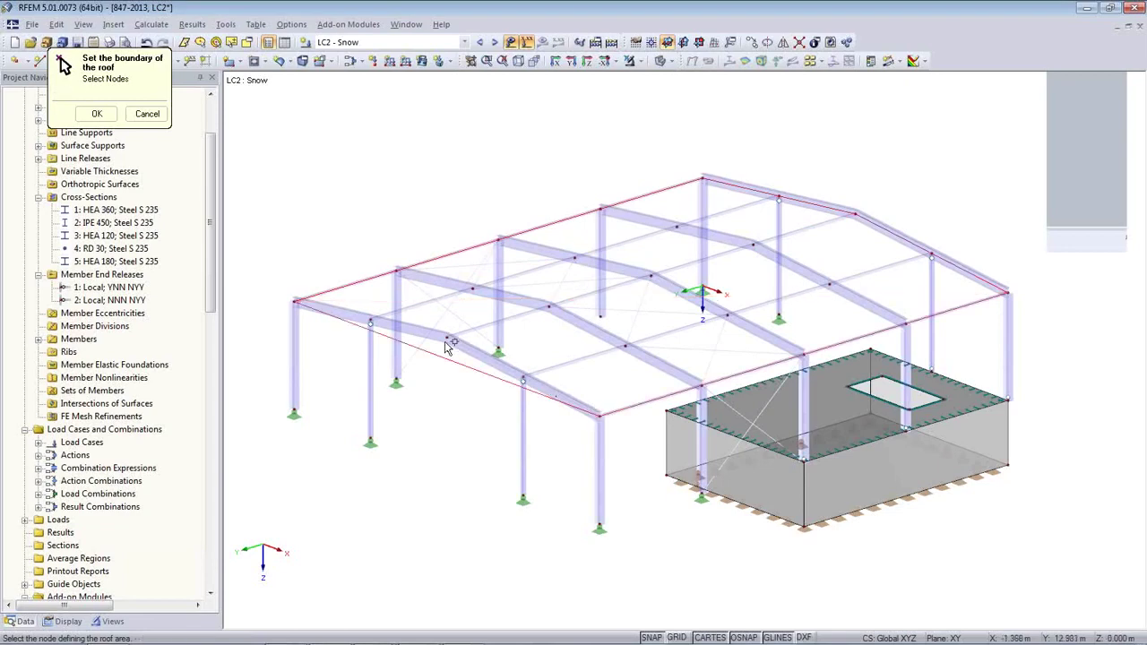
left_click(447, 337)
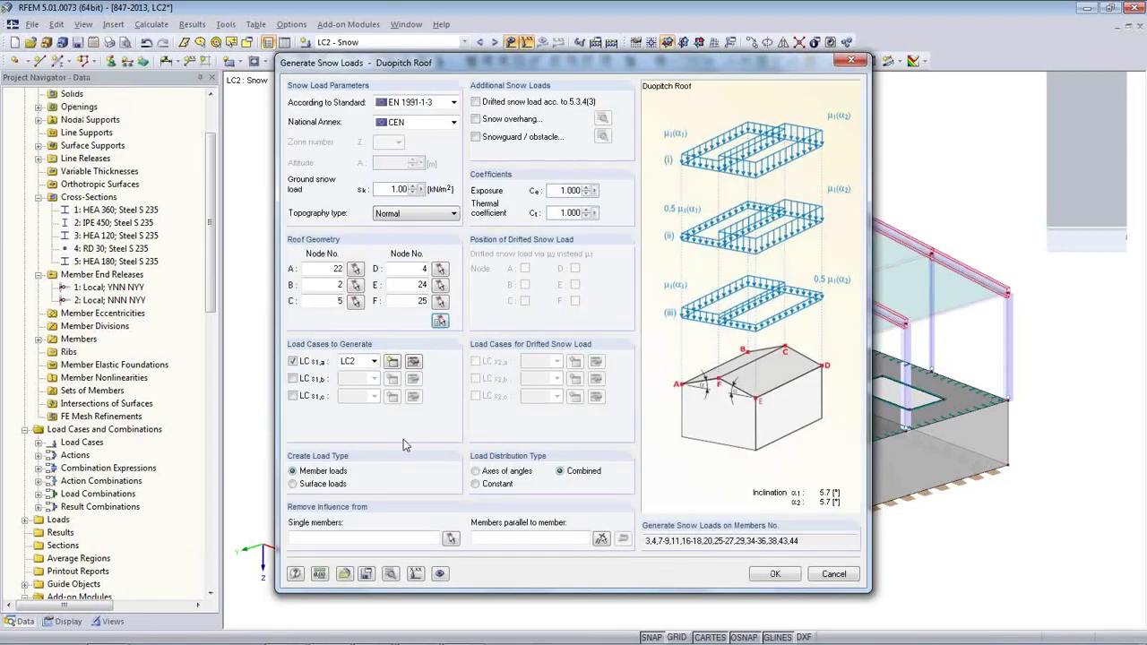
Step: Keep LC2 as the target load case and generate the duopitch roof snow loads
left_click(373, 361)
left_click(374, 361)
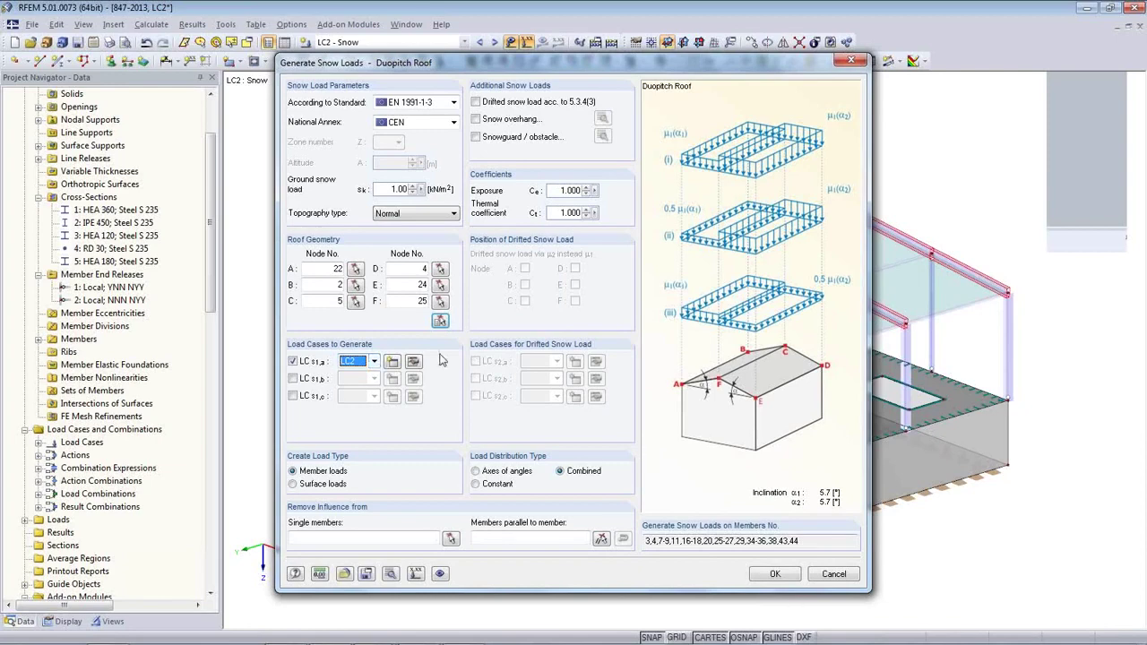
left_click(756, 574)
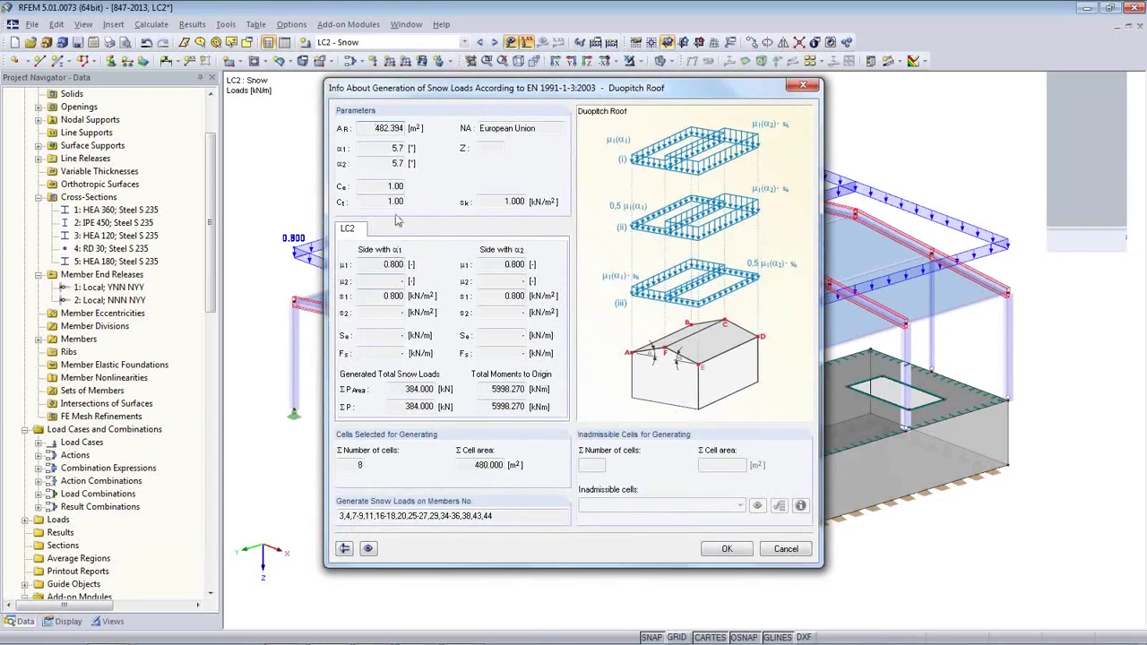
left_click(728, 549)
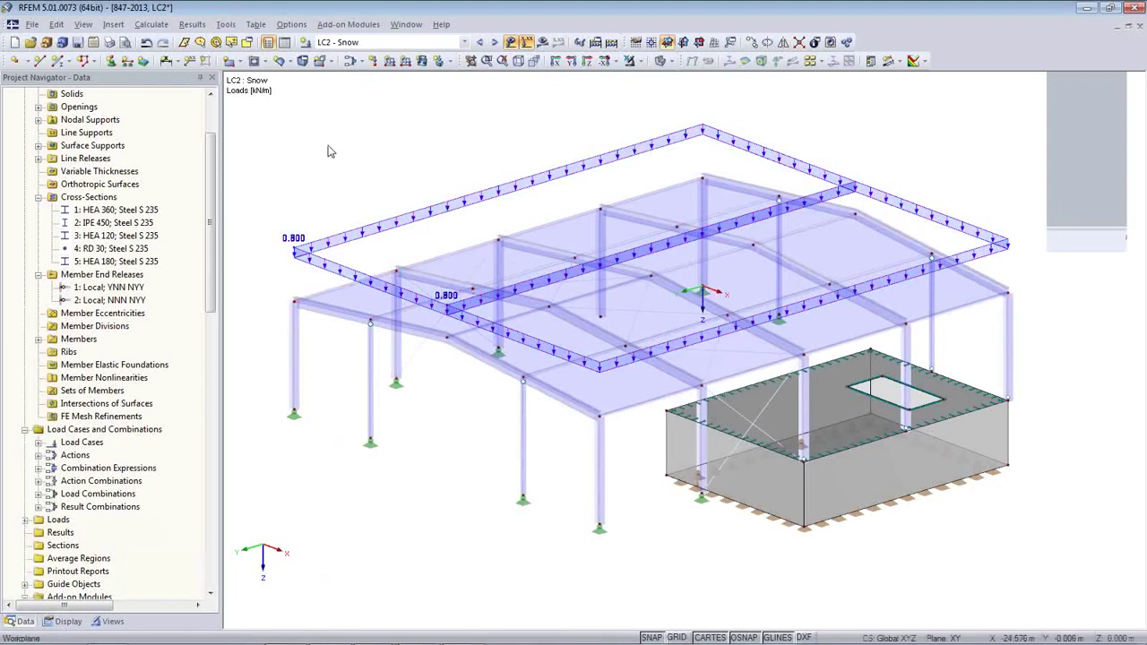
Step: Make LC3 - Wind the current load case and start generating wind loads for vertical walls with roof
left_click(493, 43)
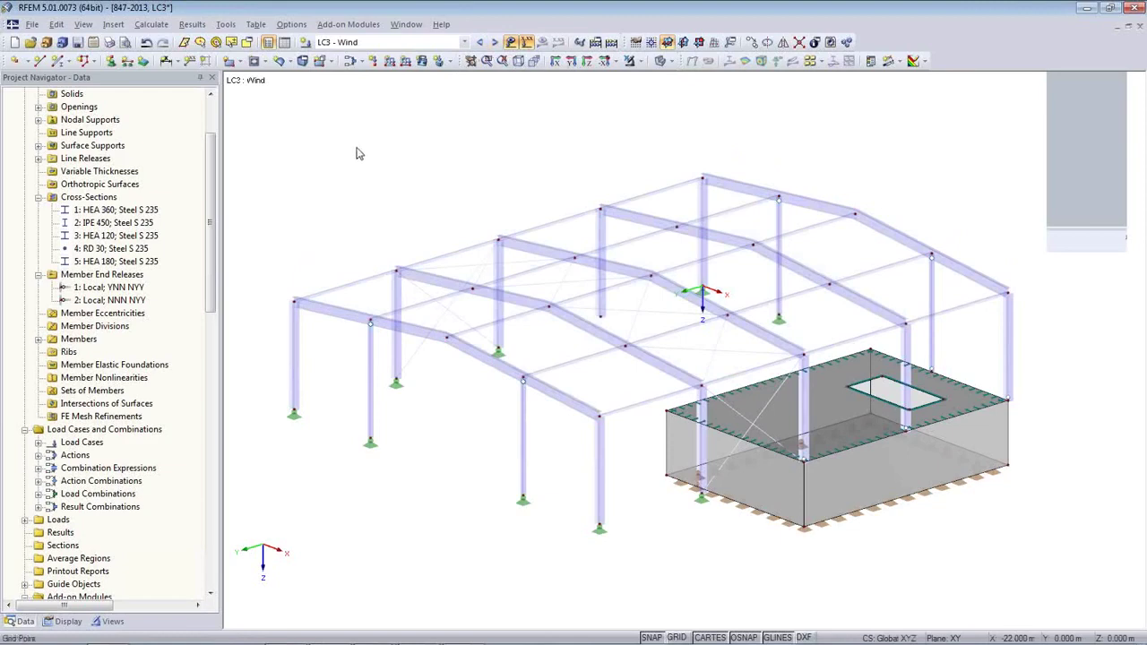
left_click(225, 24)
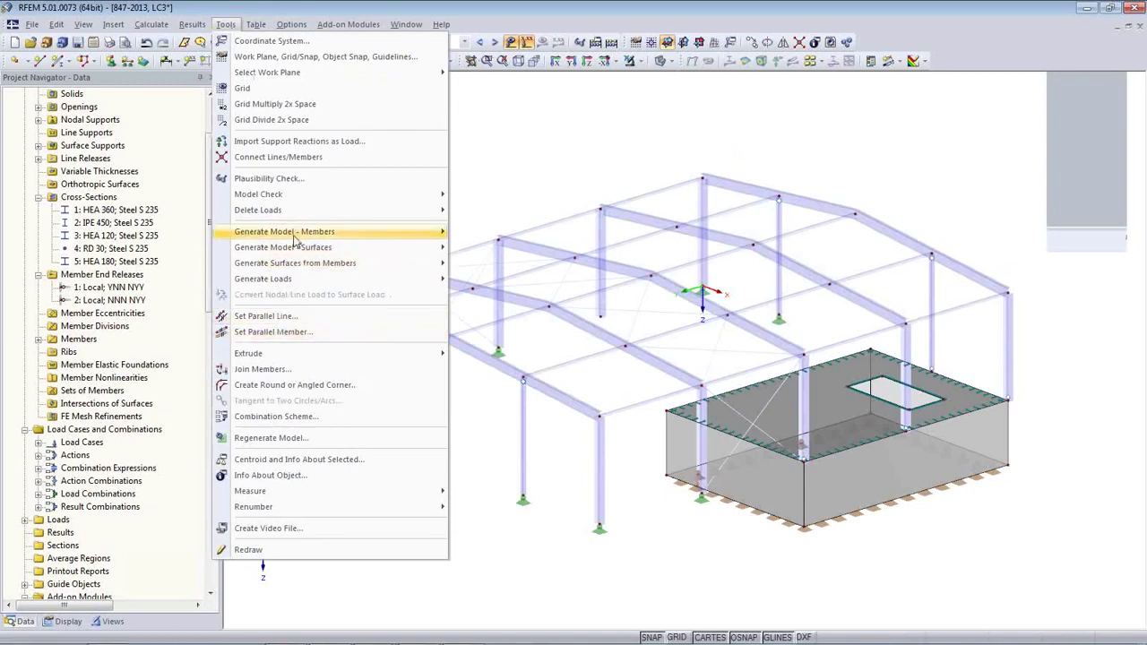
mouse_move(297, 282)
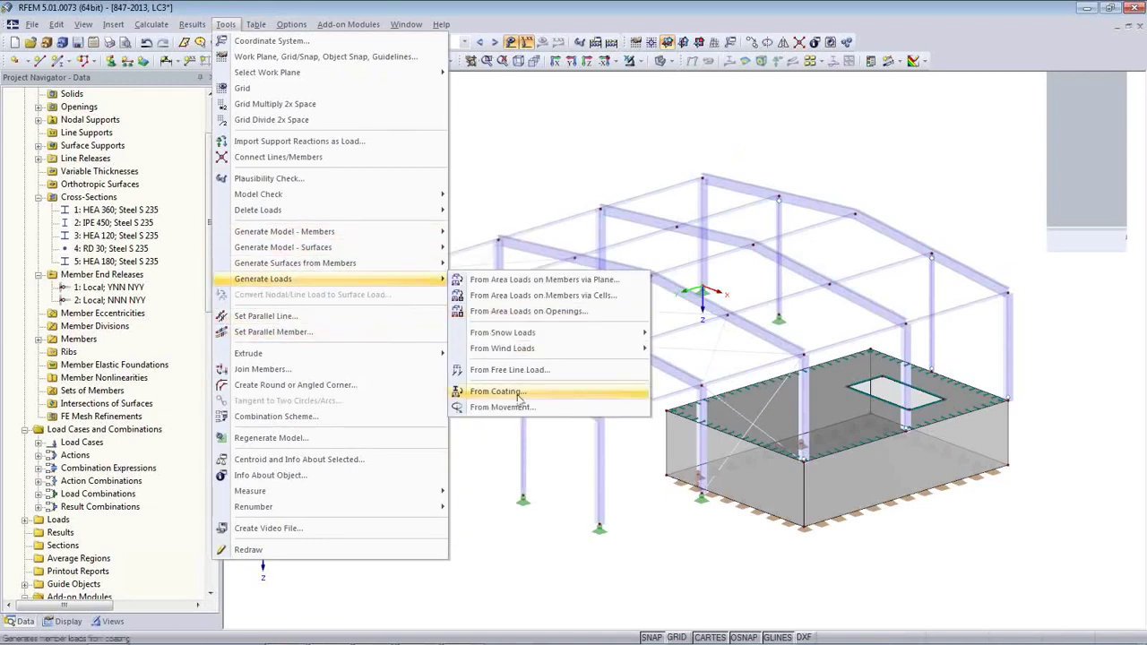
mouse_move(538, 349)
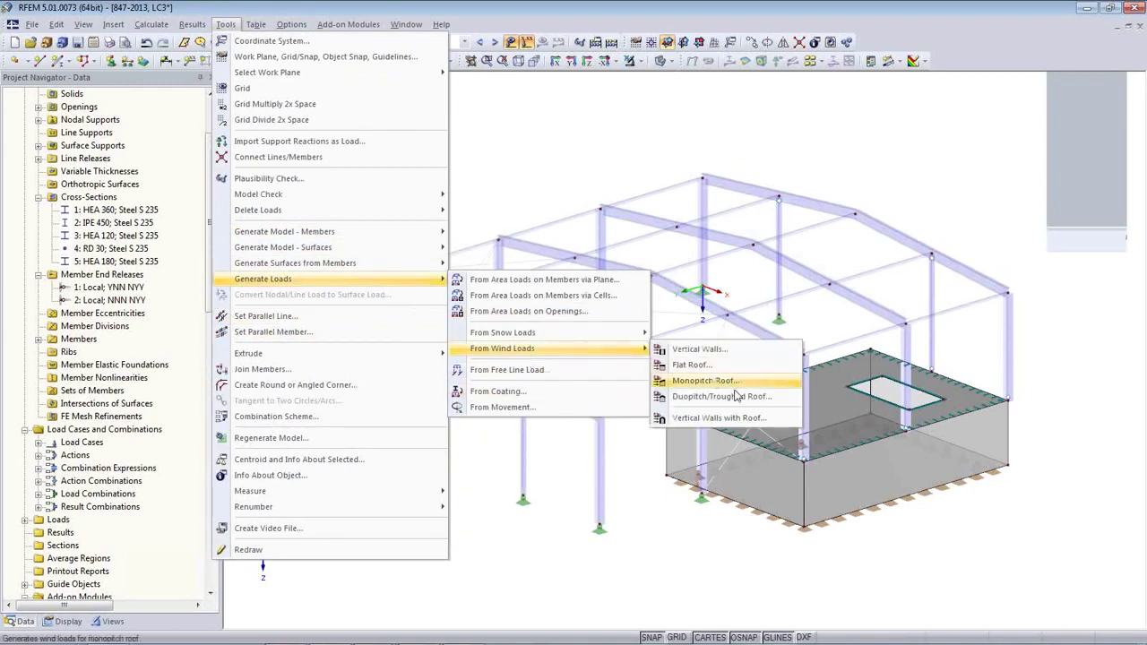
left_click(737, 421)
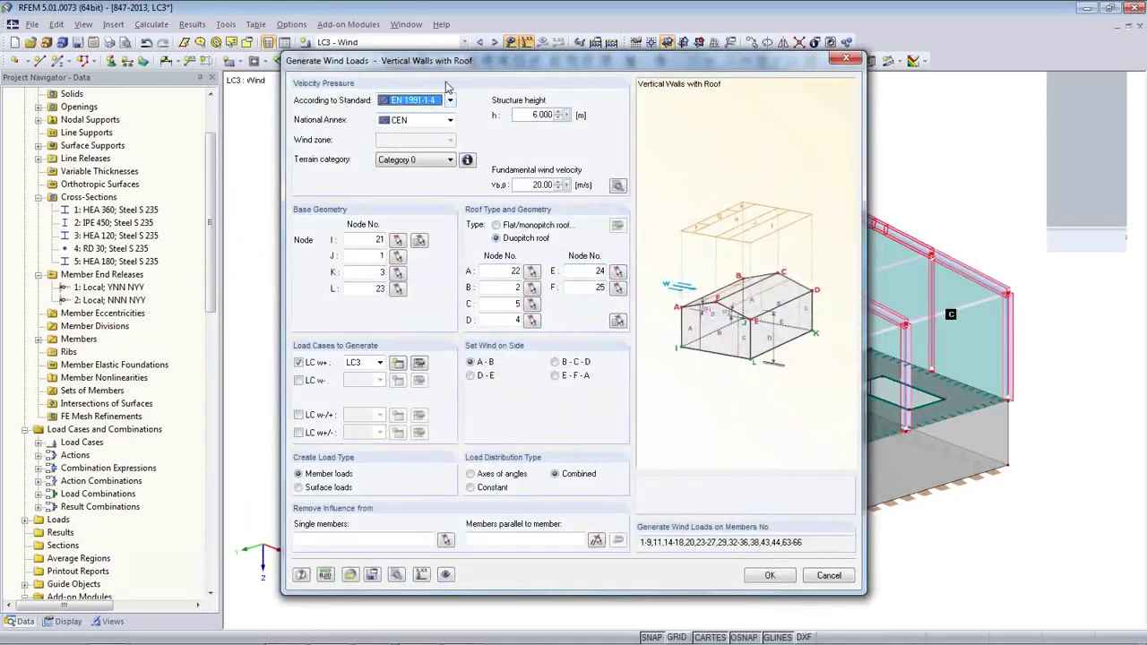
Step: Use EN 1991-1-4 as the wind load standard with the CEN national annex
left_click_drag(497, 68, 490, 57)
left_click(440, 92)
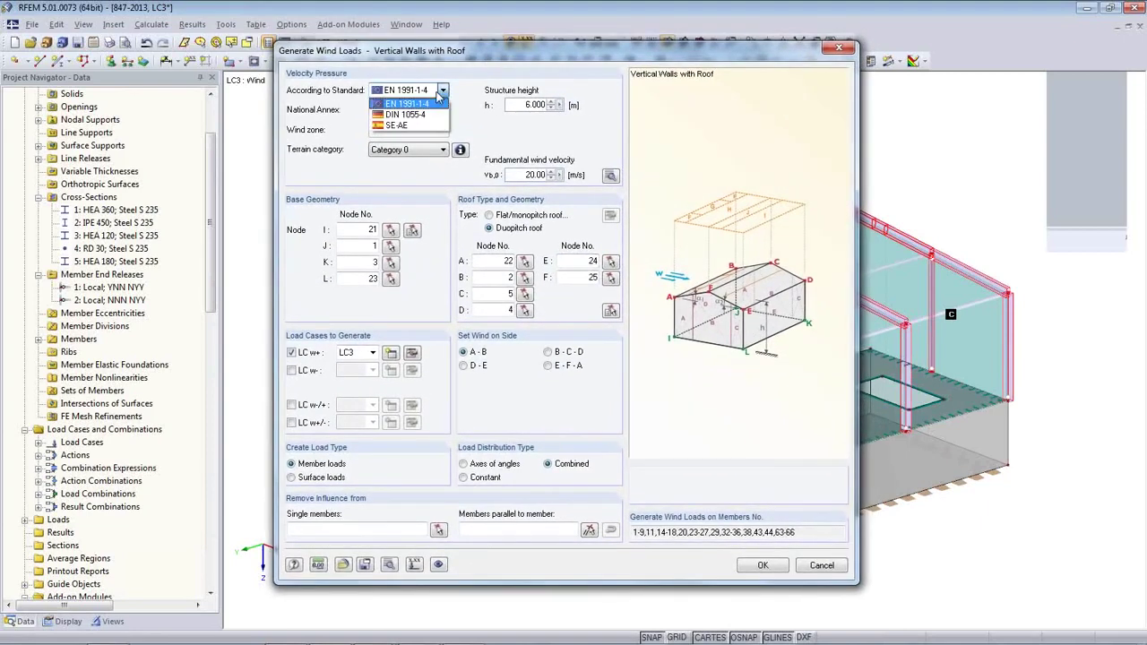
left_click(426, 104)
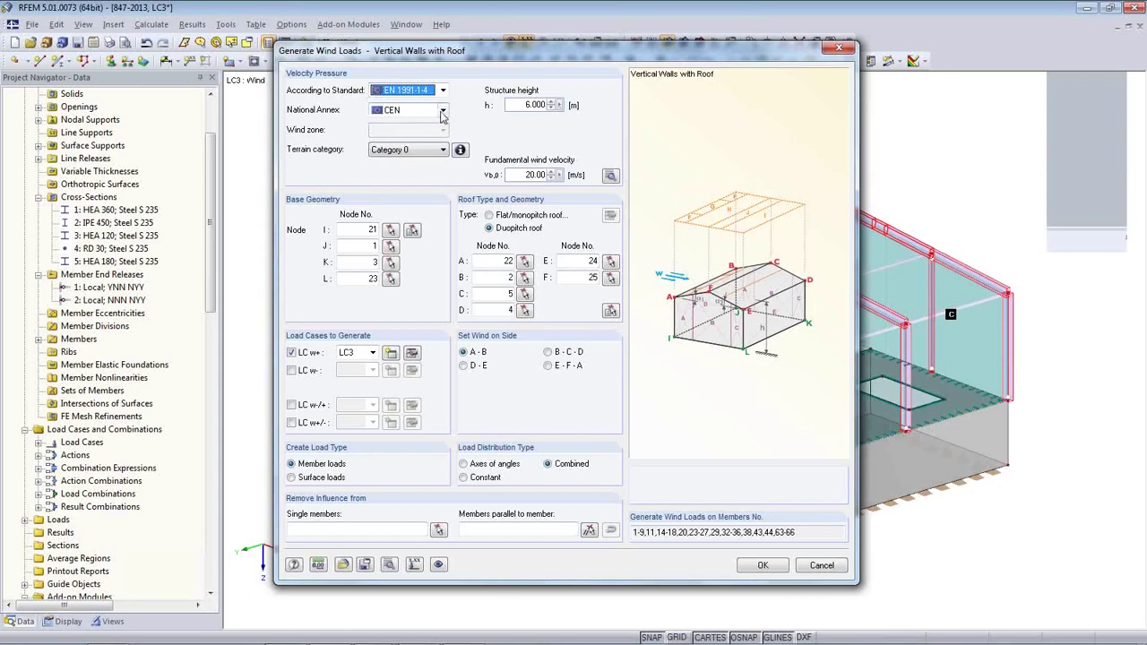
left_click(441, 109)
left_click(398, 124)
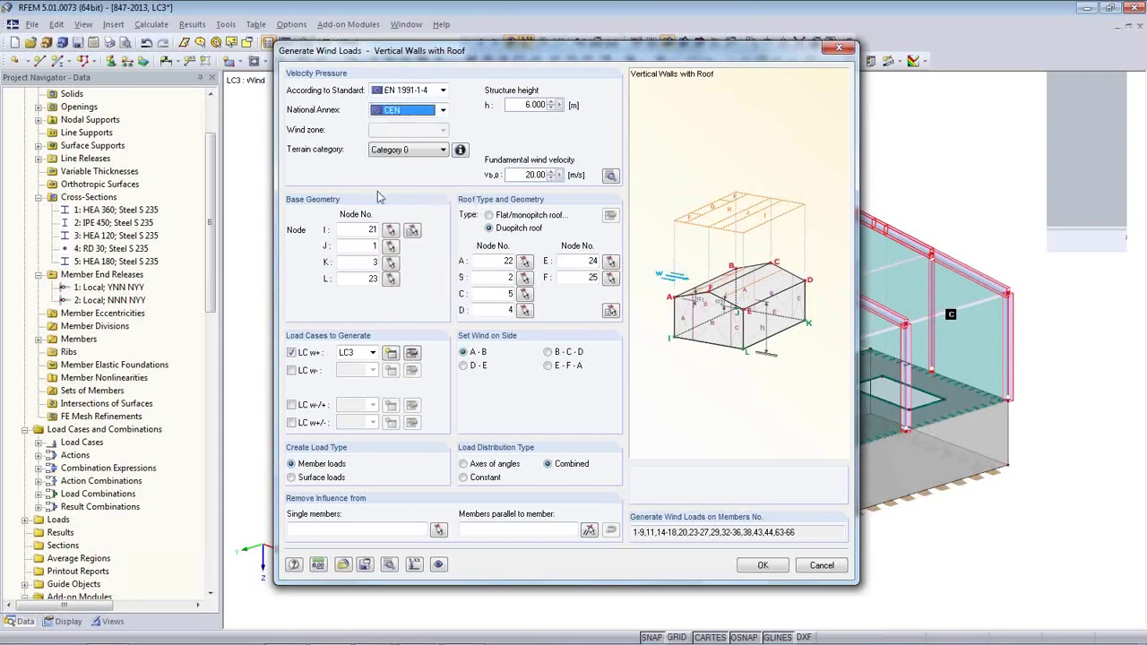
Step: Check the terrain category definitions and set the terrain to Category III for the wind velocity pressure
left_click(460, 150)
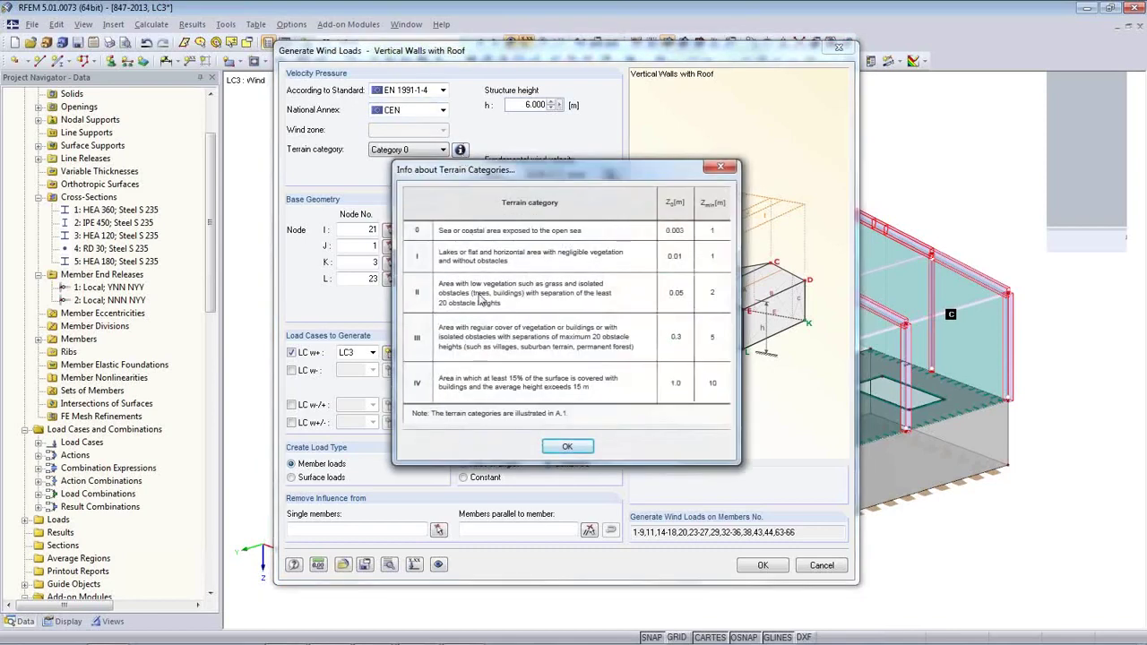
left_click(564, 449)
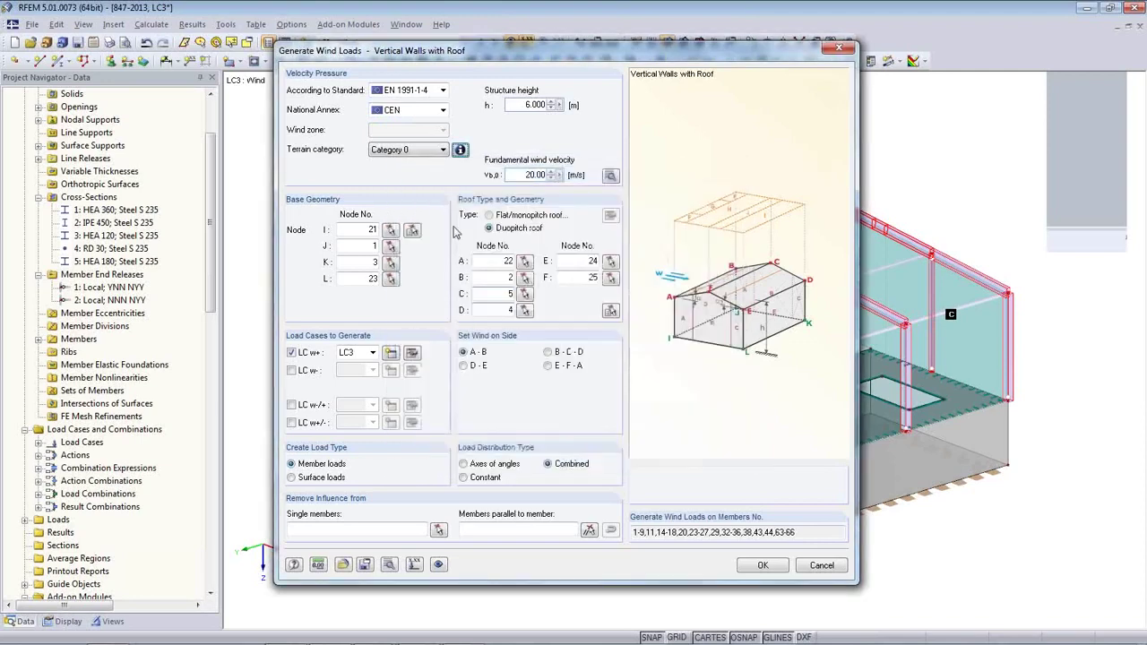
left_click(437, 153)
left_click(403, 192)
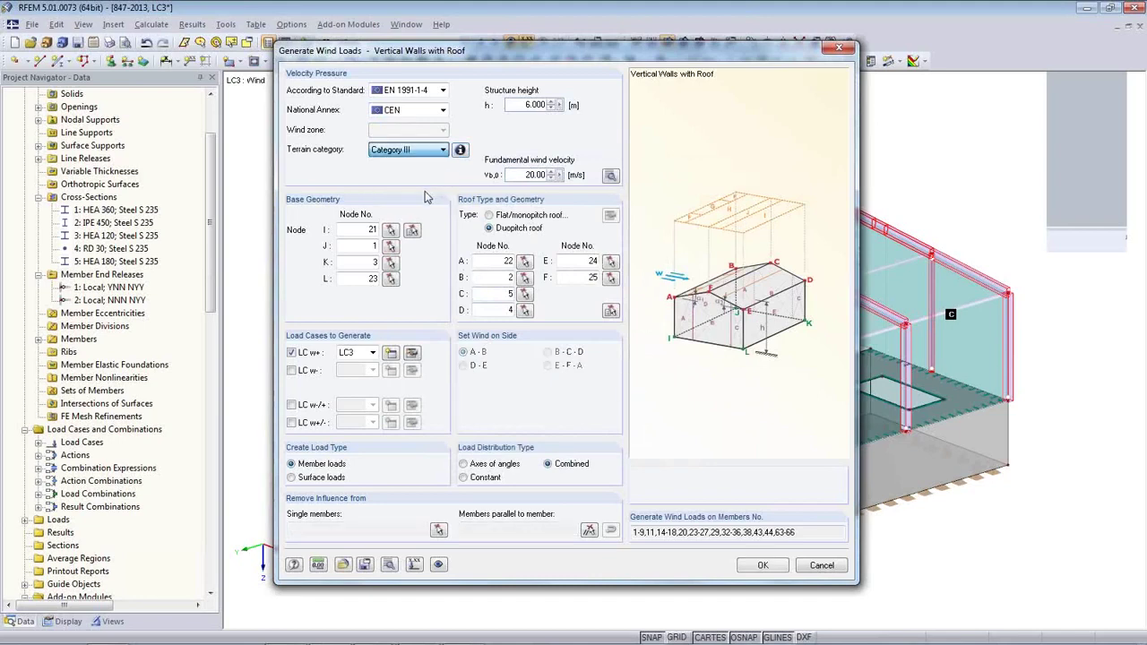
double_click(530, 105)
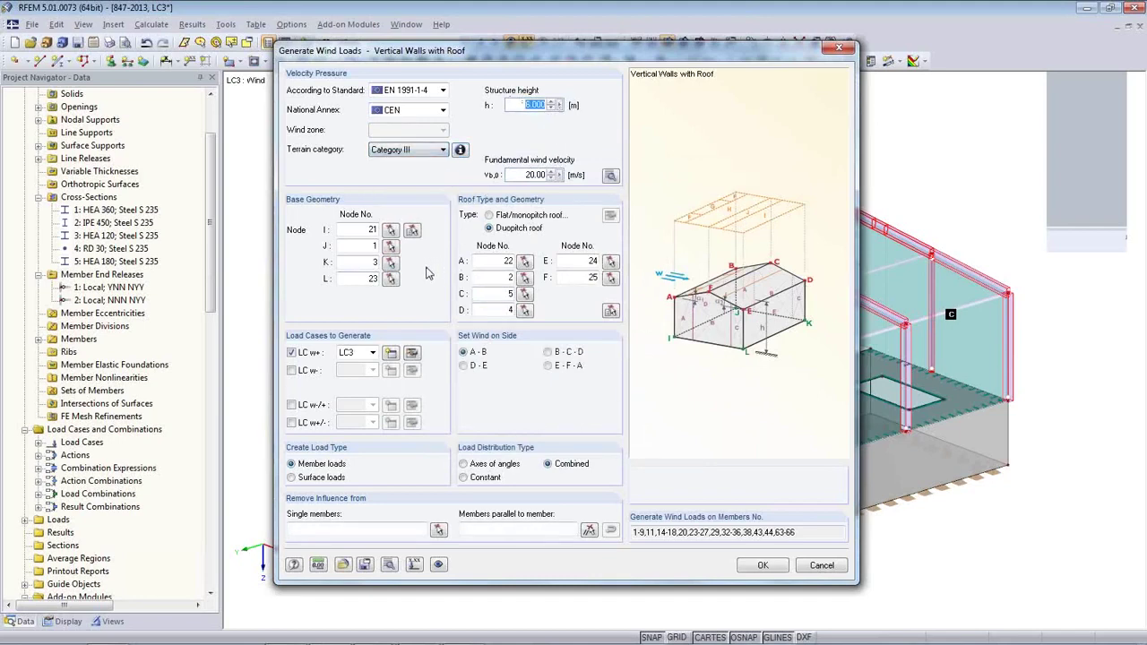
Step: Clear base node I and roof node E, then define the base geometry through the hall's four corner column base nodes
double_click(369, 229)
key("BackSpace")
double_click(578, 260)
key("BackSpace")
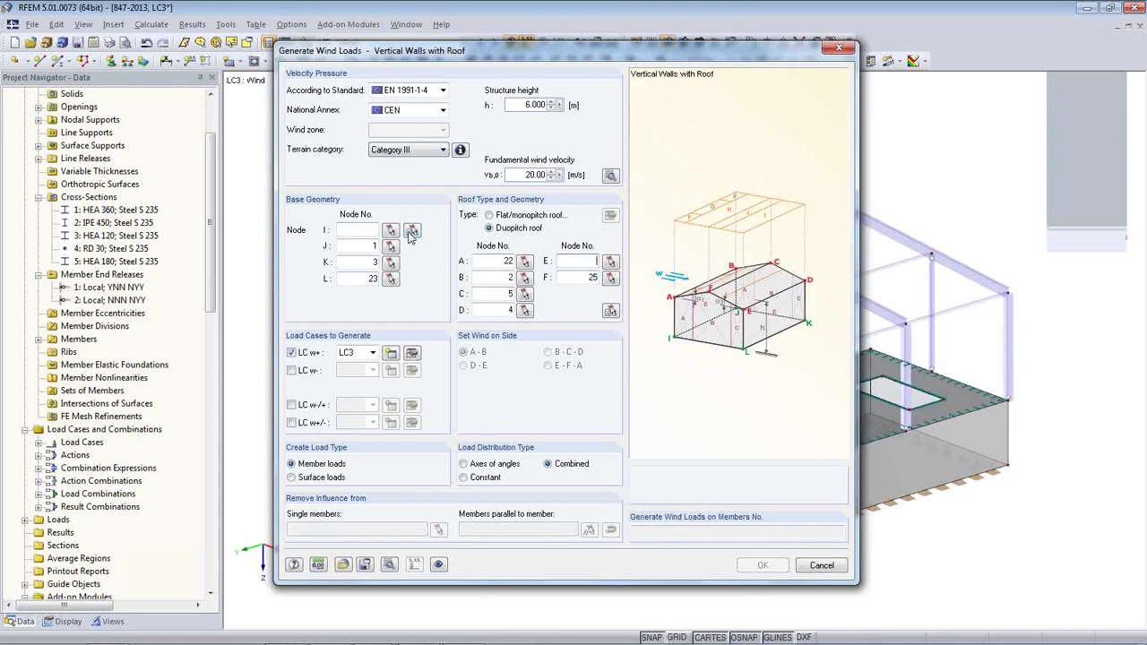
left_click(411, 231)
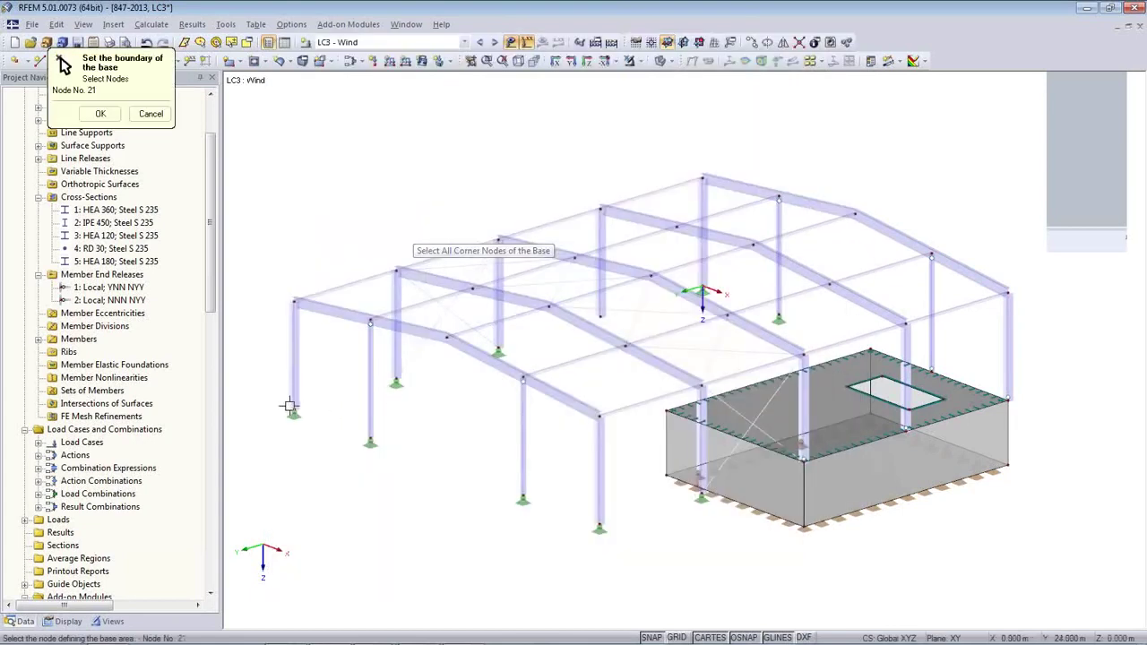
left_click(290, 405)
left_click(702, 289)
left_click(1007, 398)
left_click(598, 529)
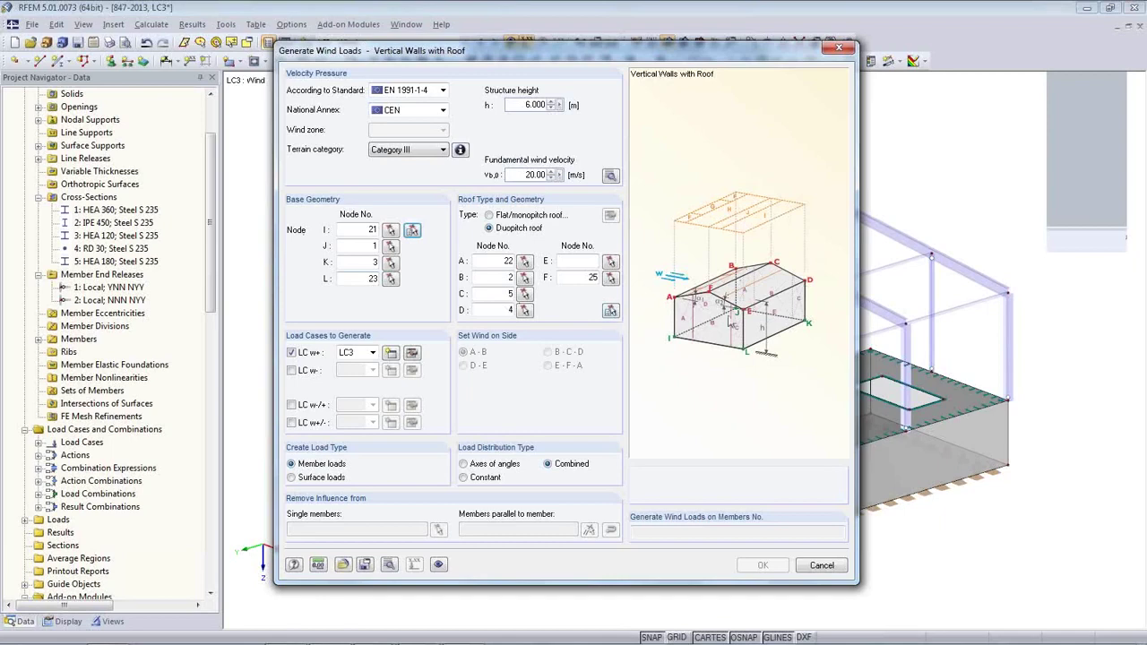
Step: Define the duopitch roof geometry for the wind load through the four eaves corner nodes and the two ridge end nodes
left_click(610, 310)
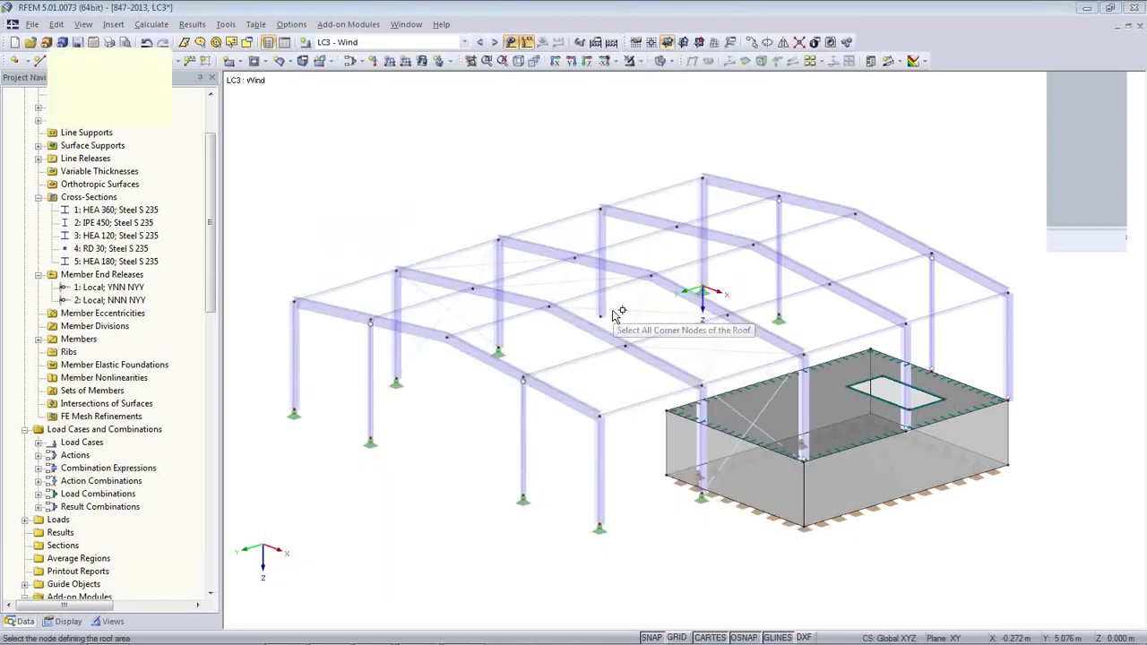
left_click(702, 181)
left_click(859, 215)
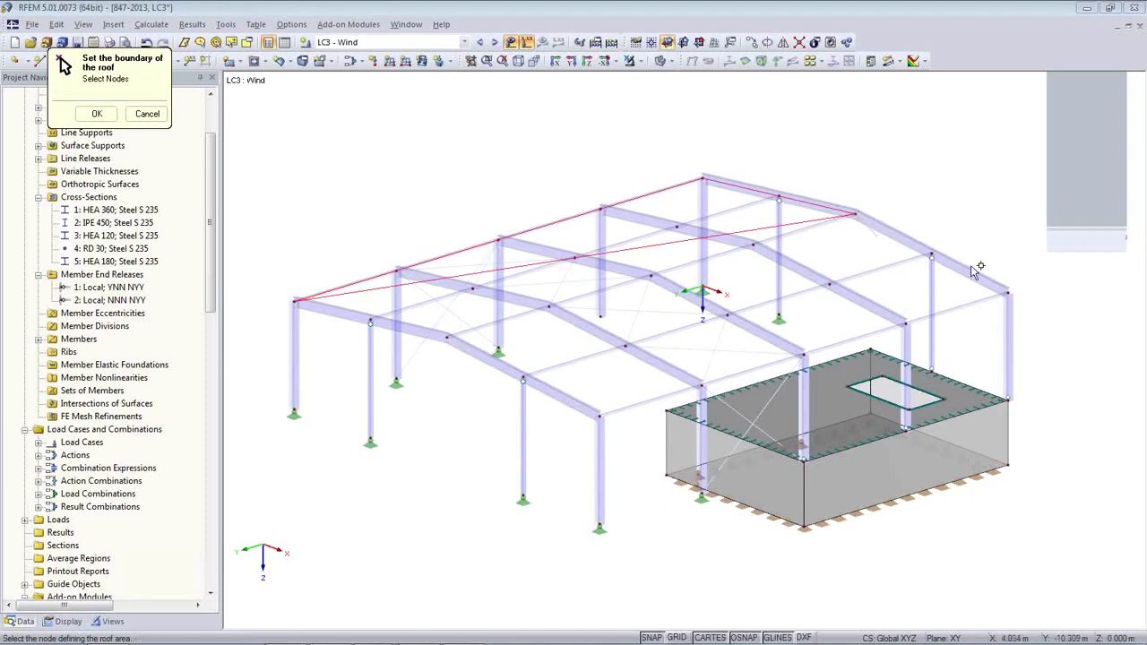
left_click(1008, 290)
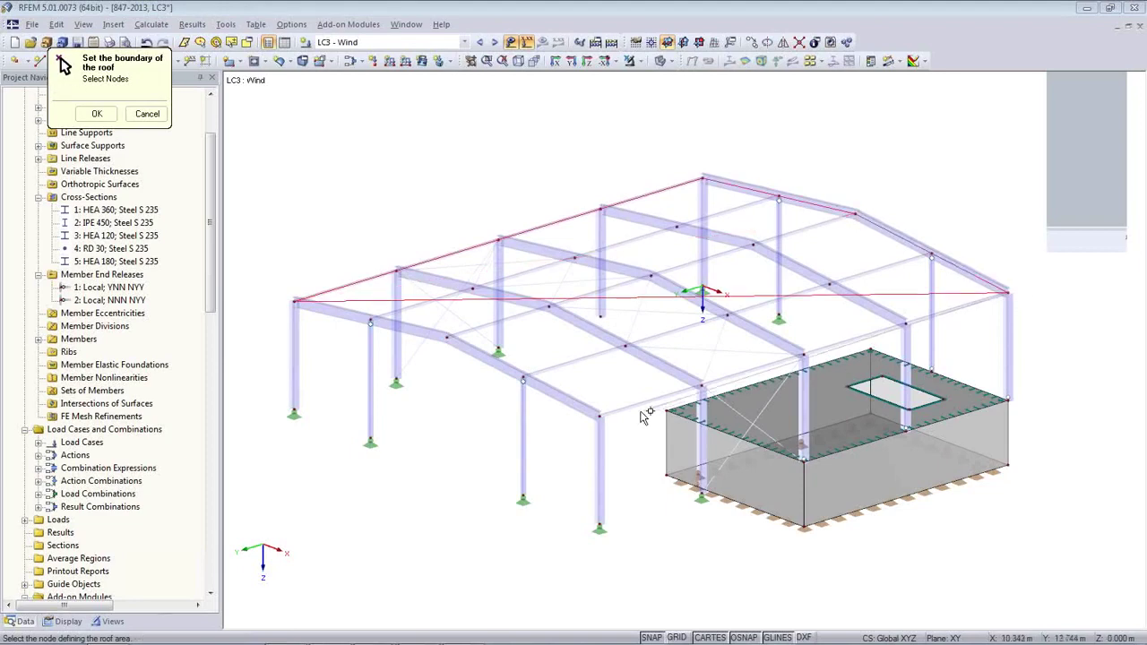
left_click(598, 414)
left_click(446, 337)
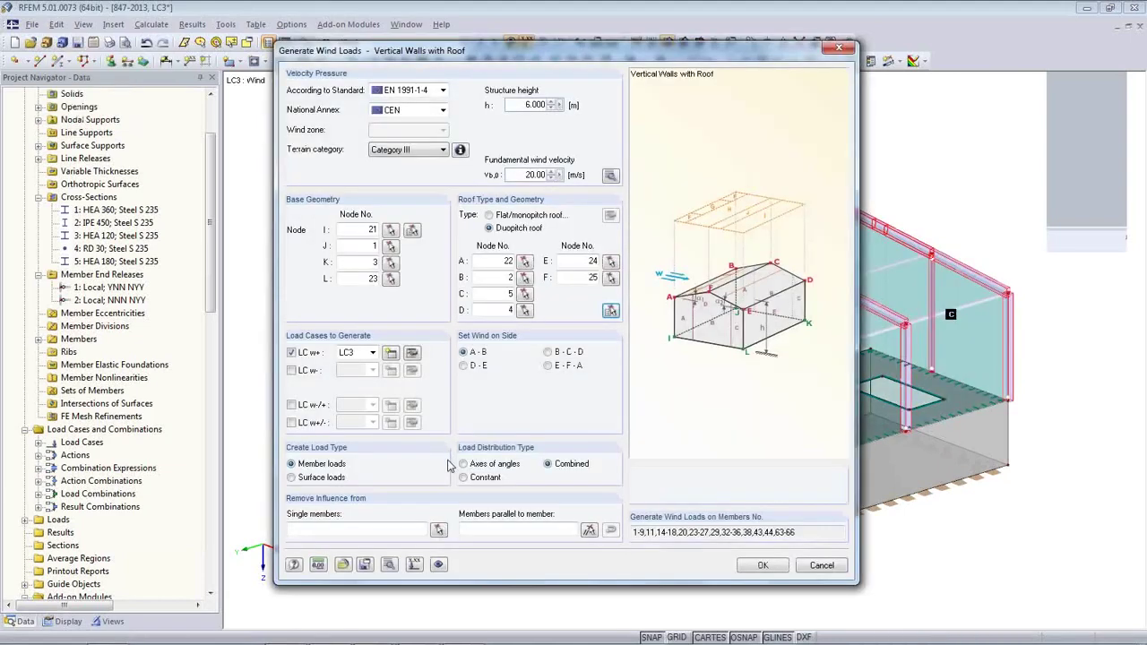
Step: Keep LC3 as the target load case, check the wind zones on the model and generate the wind loads on walls and roof
left_click(372, 352)
left_click(369, 366)
left_click_drag(627, 56, 533, 421)
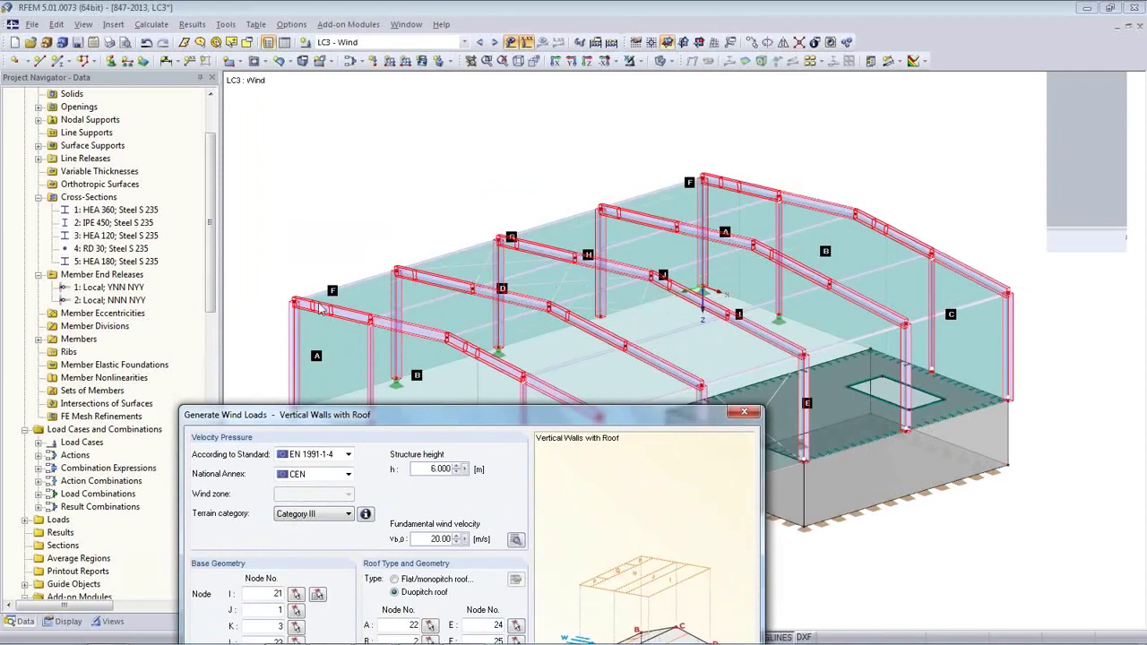
left_click_drag(401, 415, 370, 61)
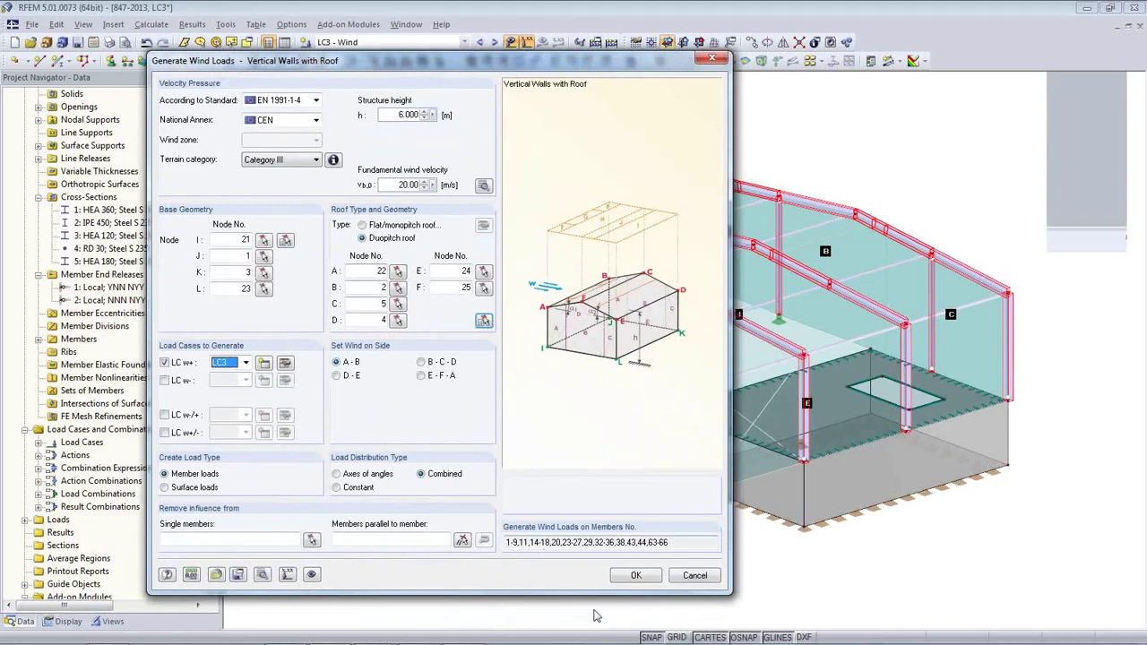
left_click(634, 576)
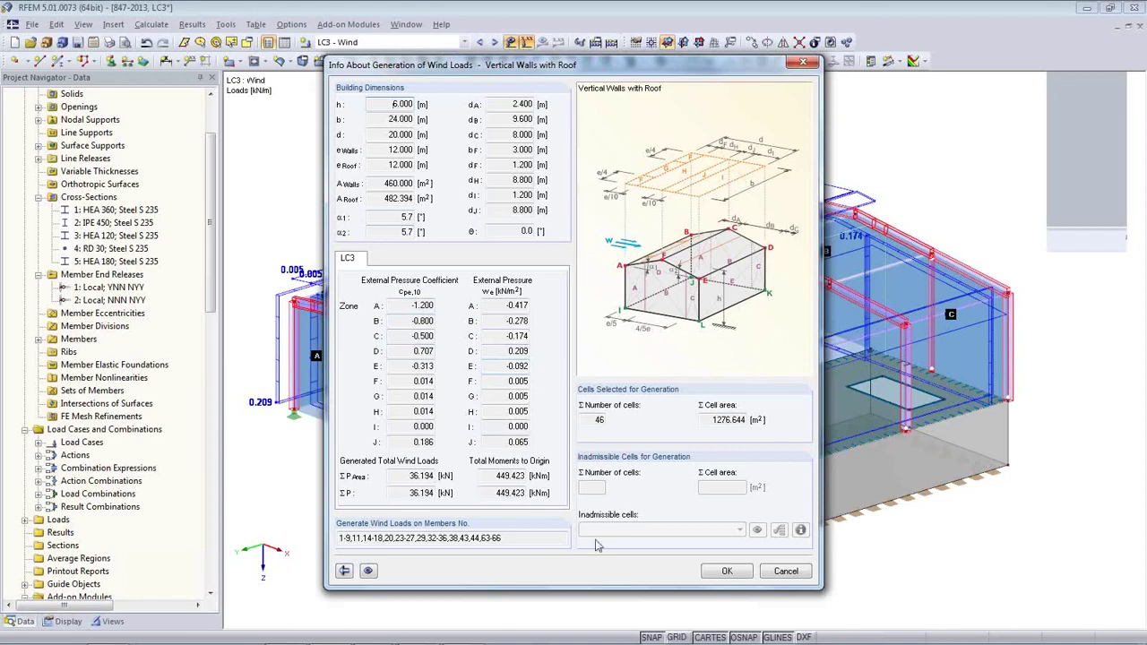
left_click(726, 572)
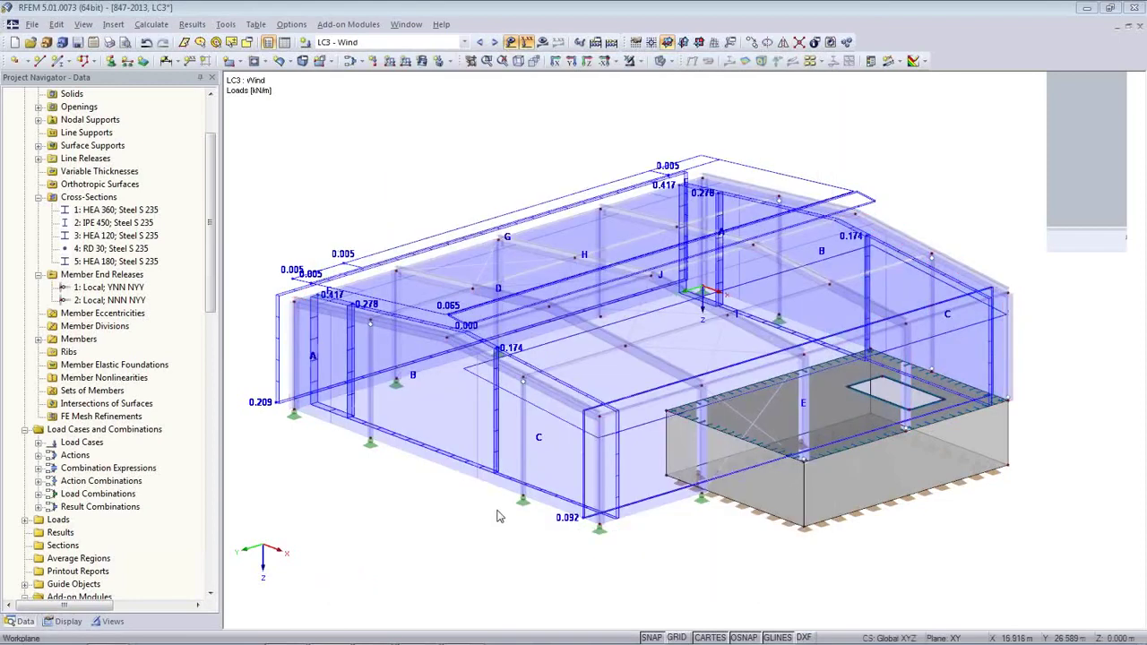
middle_click_drag(535, 497, 565, 513, "ctrl")
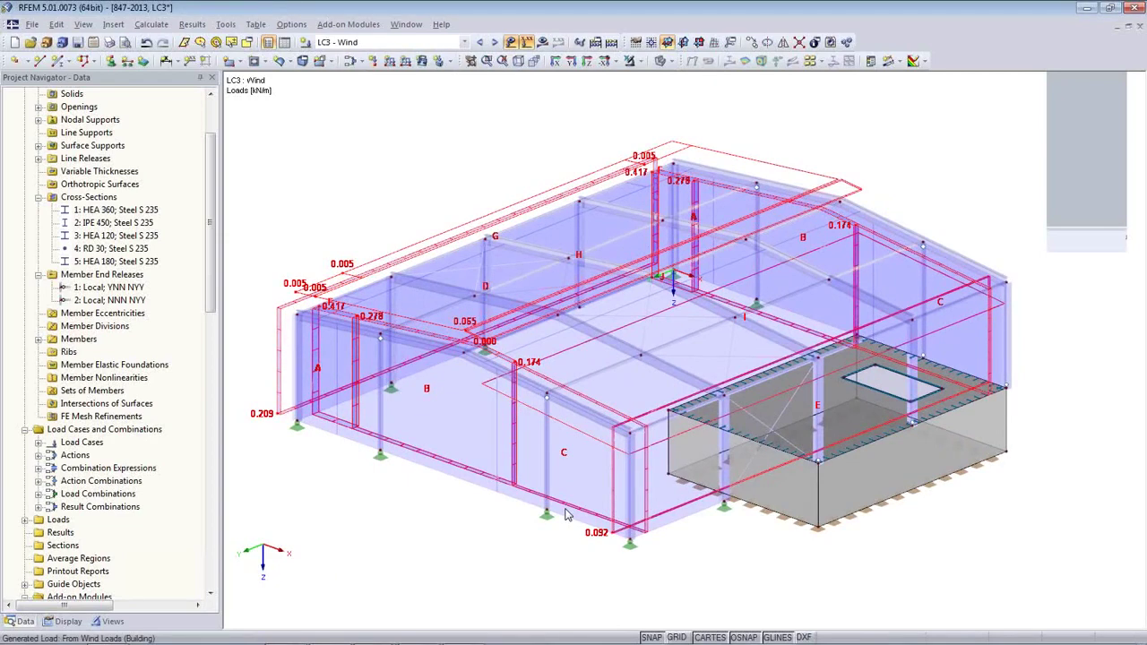
left_click(565, 513)
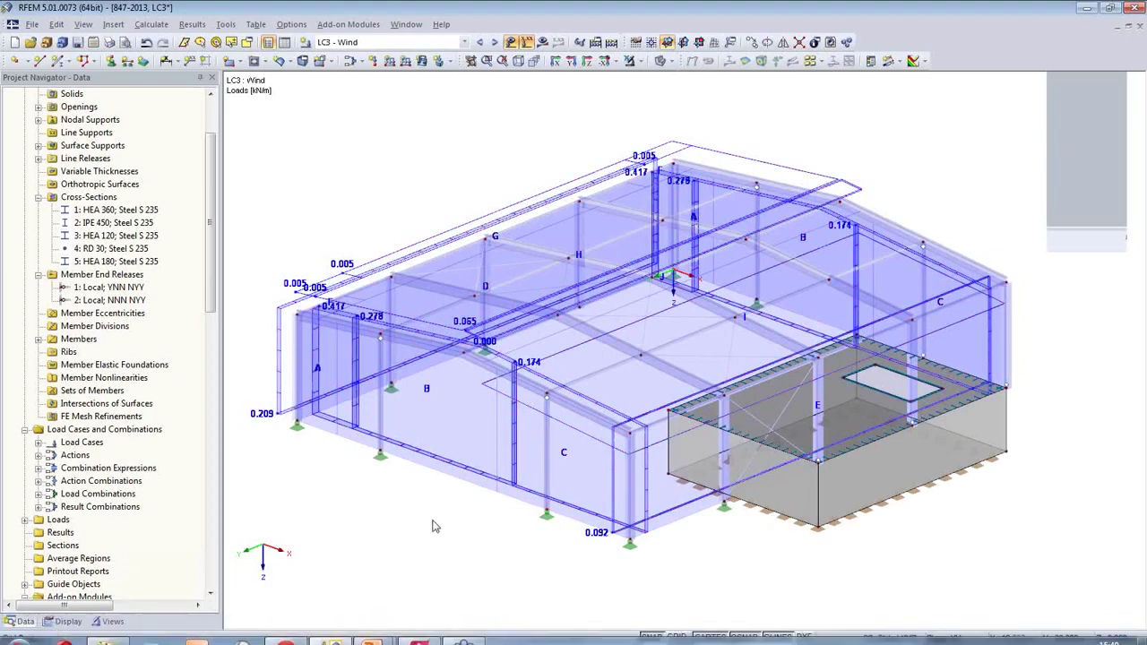
middle_click_drag(527, 528, 555, 508, "ctrl")
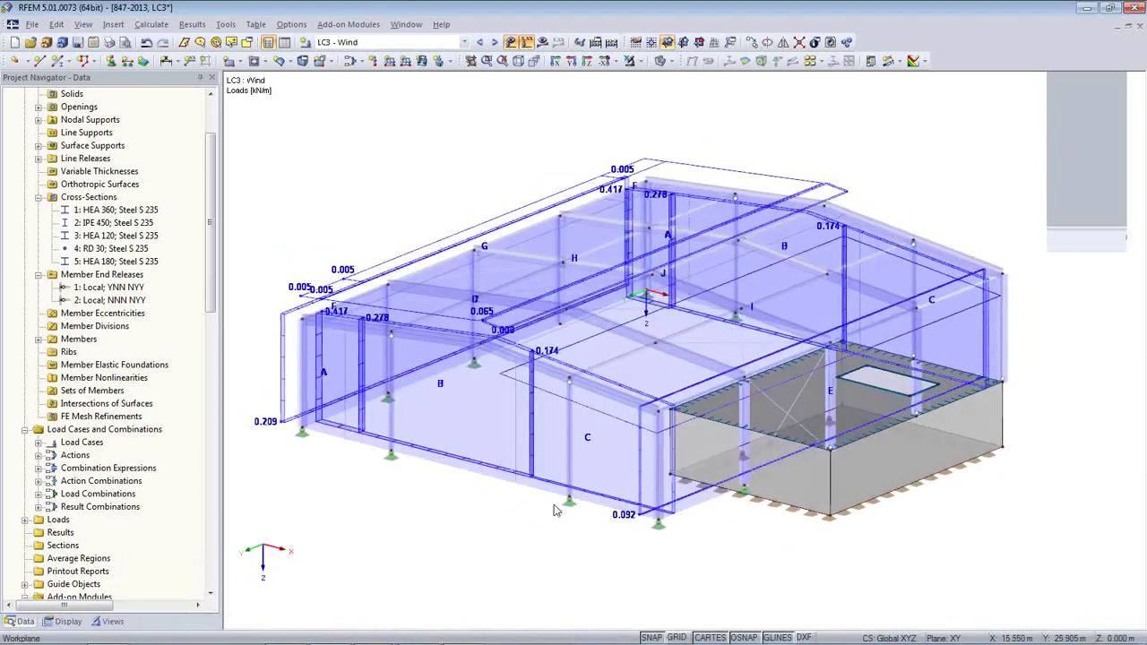
Step: Make LC4 - Imposed load current and apply a uniform surface load of 5 kN/m² in direction ZL to the basement's ceiling slab
left_click(495, 42)
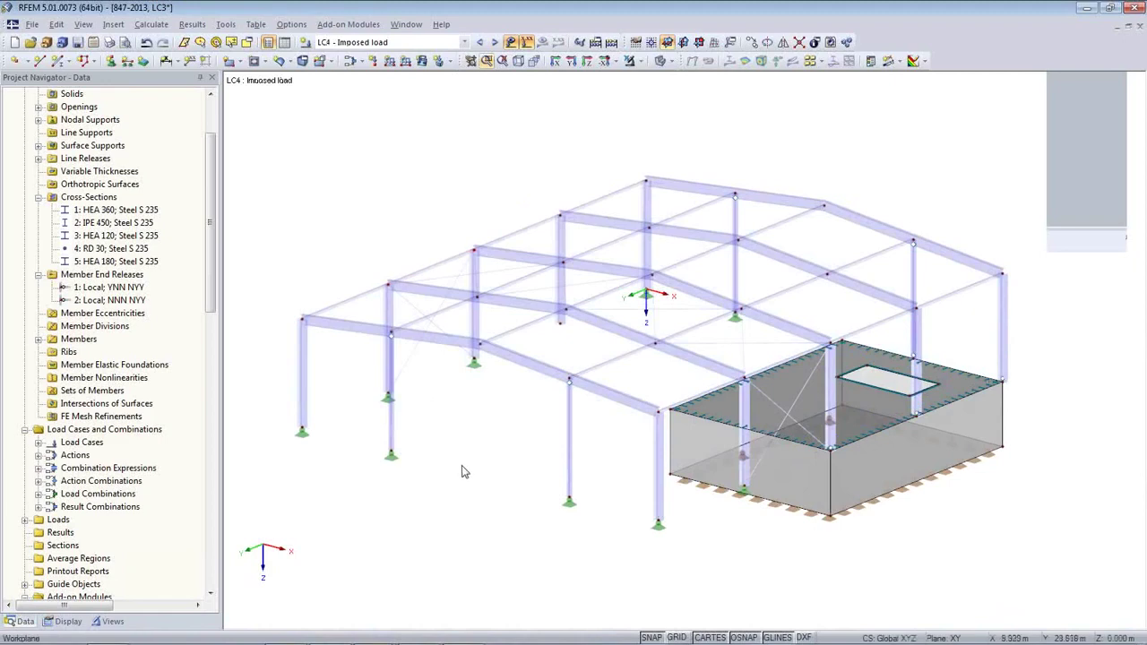
left_click(421, 60)
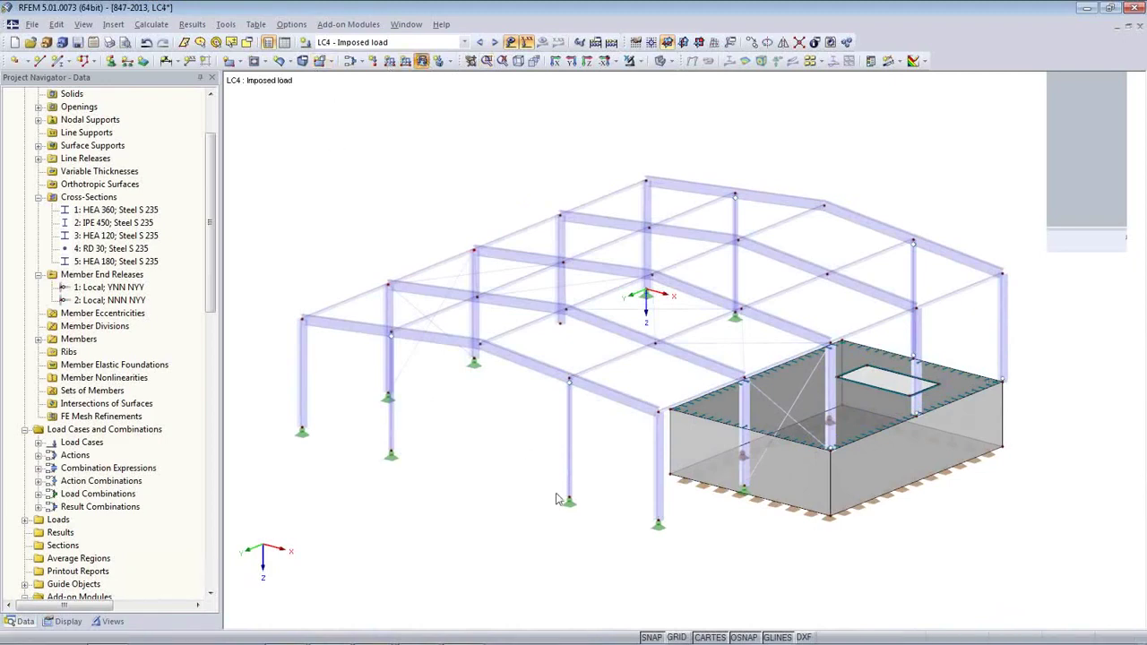
type("5")
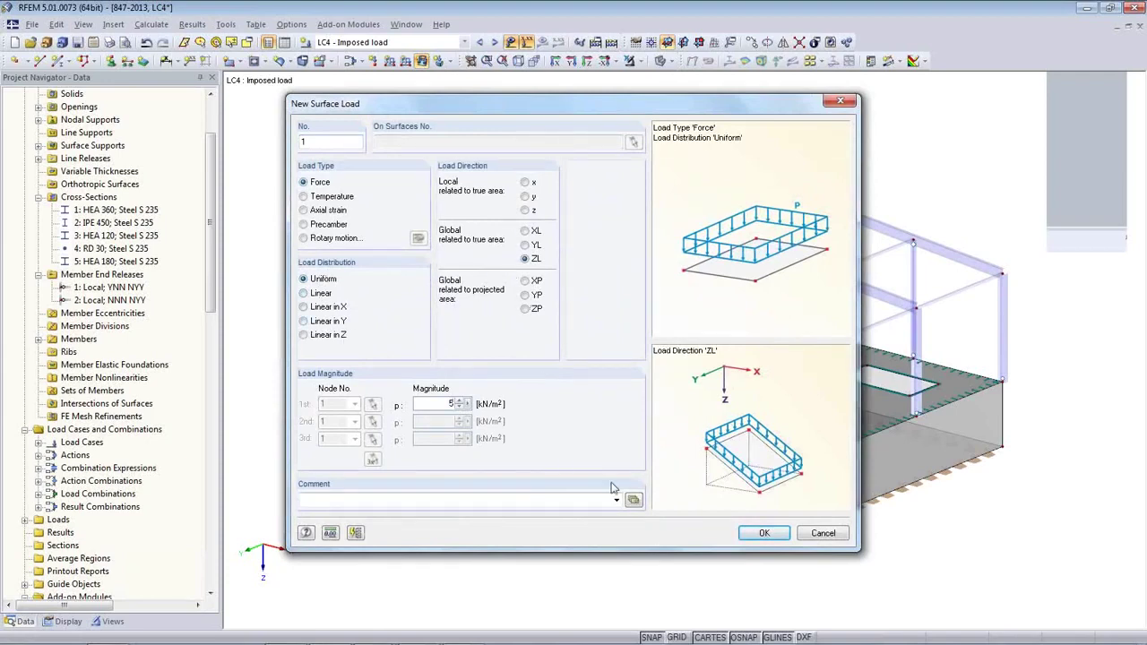
left_click(761, 536)
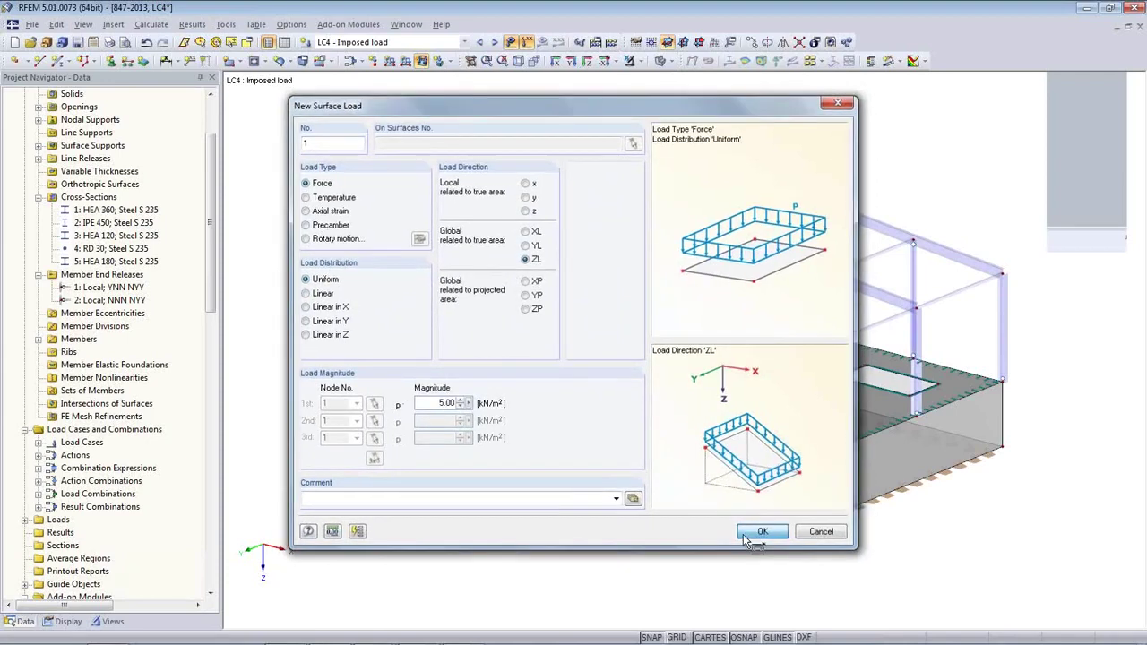
left_click(831, 413)
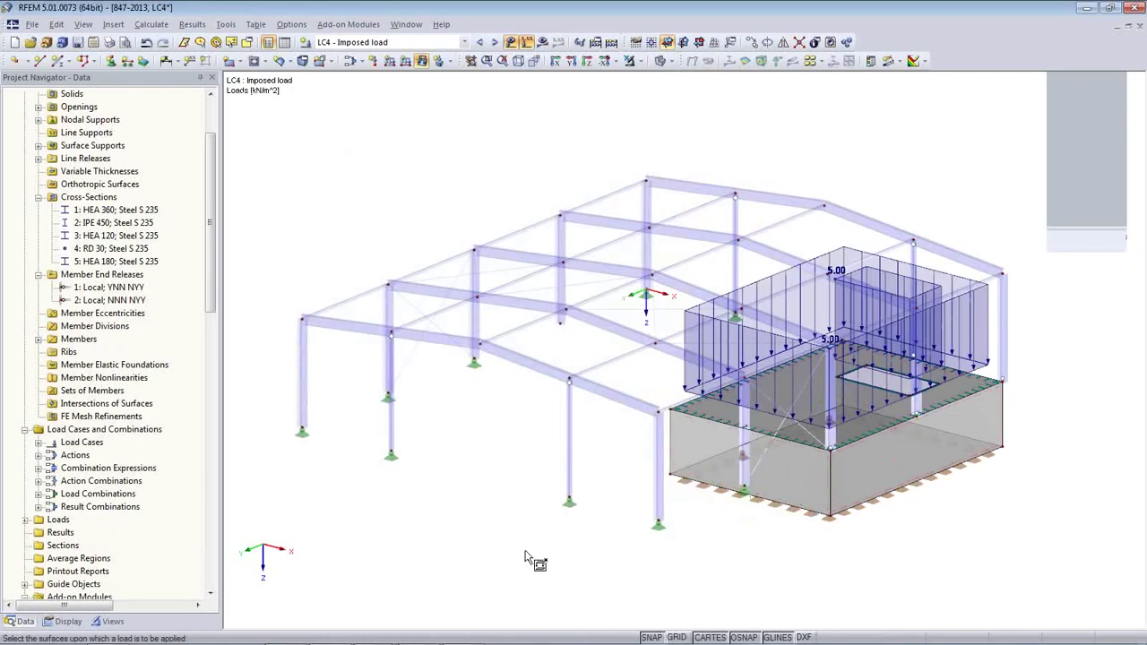
mouse_move(854, 537)
middle_mouse_down("ctrl")
mouse_move(703, 509)
mouse_move(670, 361)
mouse_move(662, 493)
mouse_move(510, 484)
mouse_move(761, 506)
mouse_move(867, 502)
mouse_move(859, 522)
middle_mouse_up("ctrl")
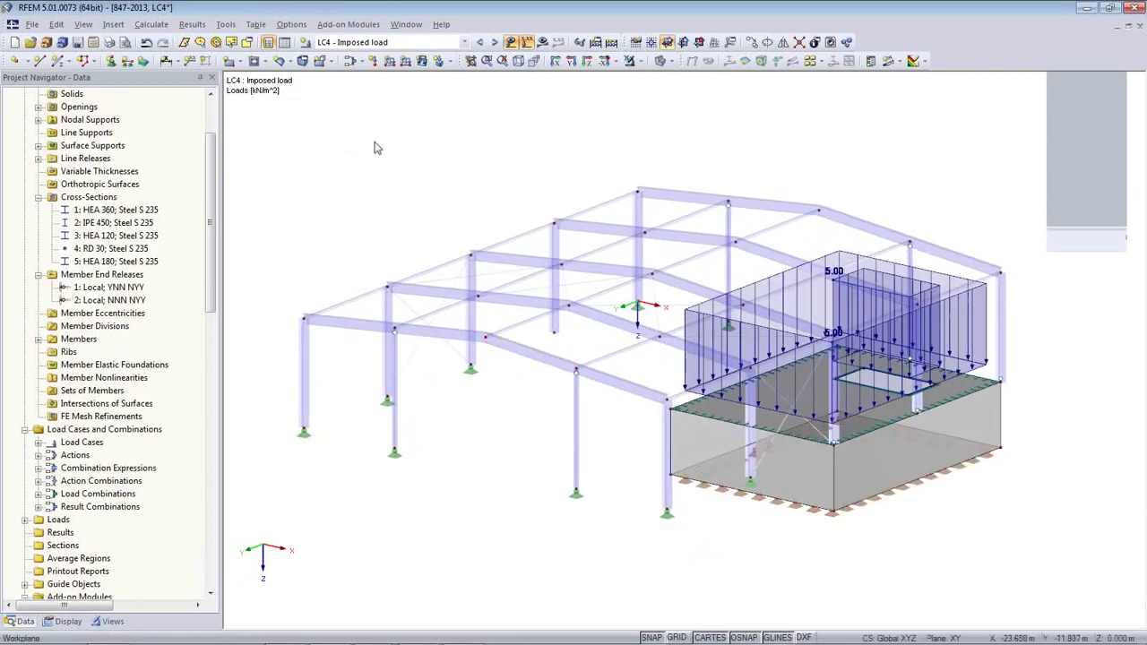
Step: Save the model and display the load combinations table below it
left_click(78, 44)
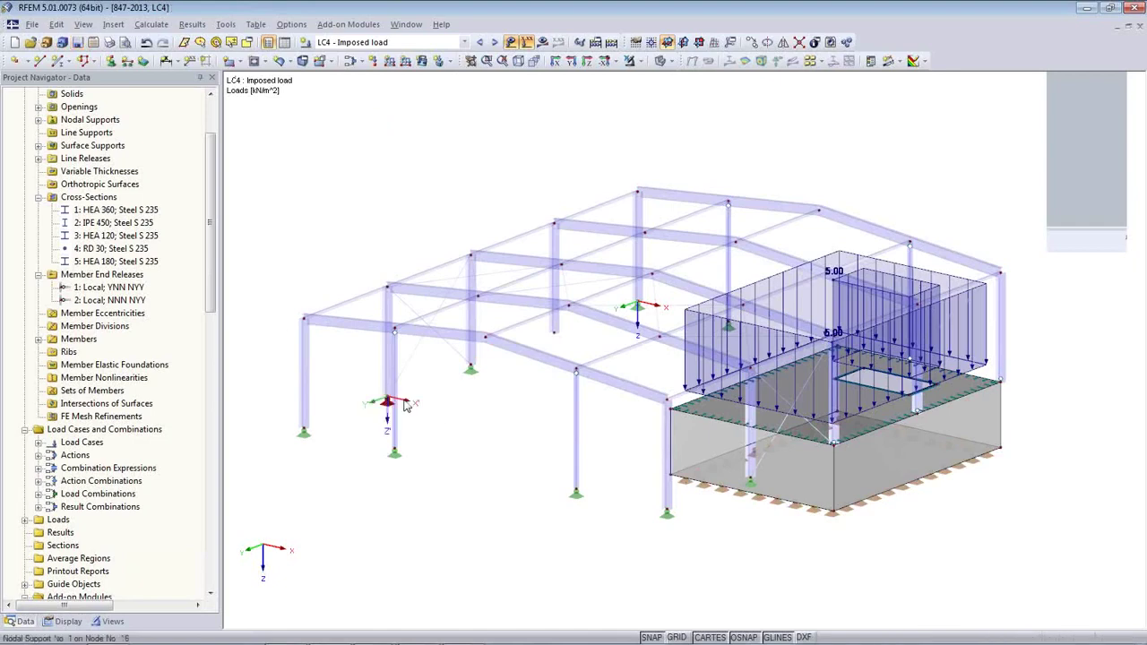
middle_click_drag(509, 359, 493, 290)
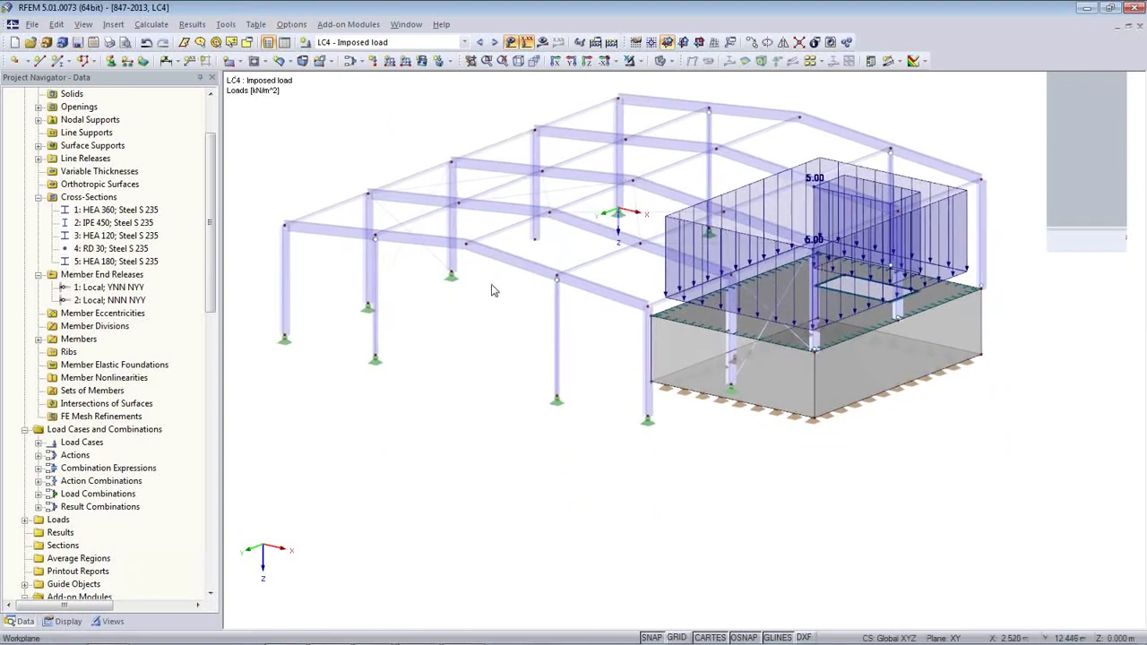
scroll(493, 290, "down", 2)
left_click(284, 45)
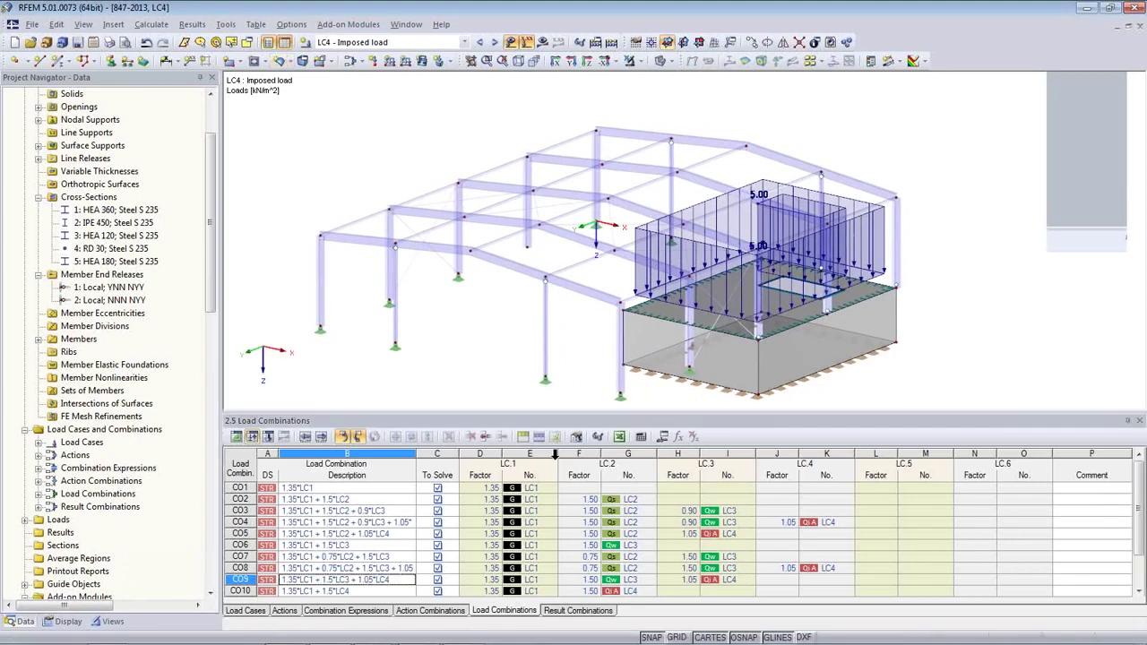
Step: Enlarge the load combinations table and review the loads of CO1 and of load cases LC1, LC2 and LC3 on the model
left_click_drag(477, 412, 476, 364)
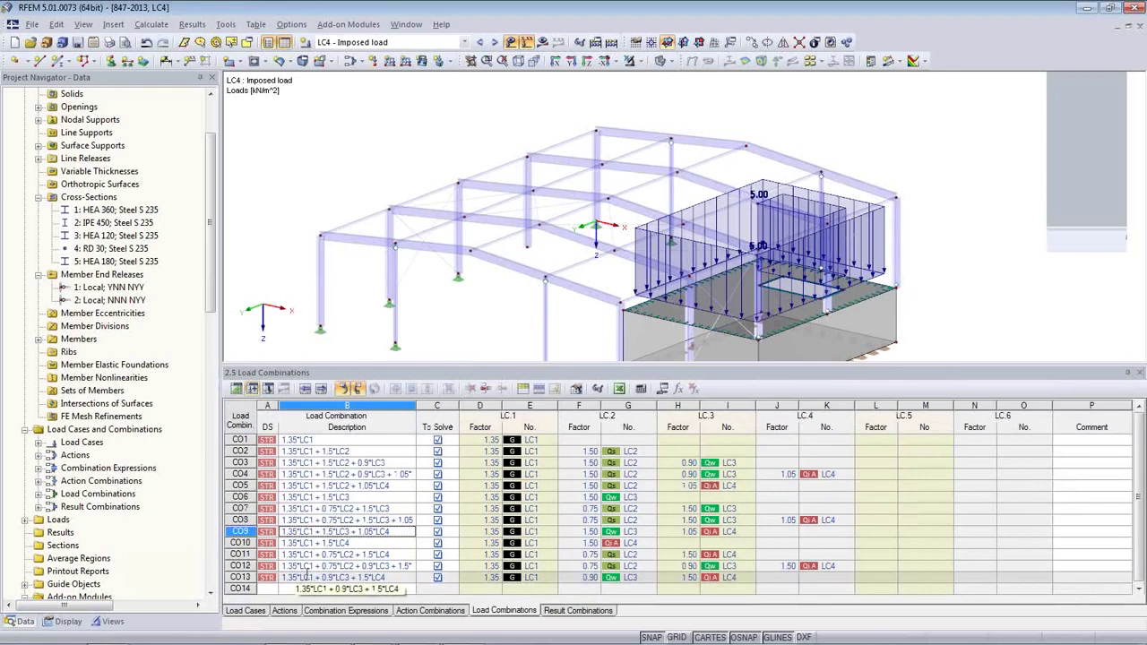
left_click(356, 440)
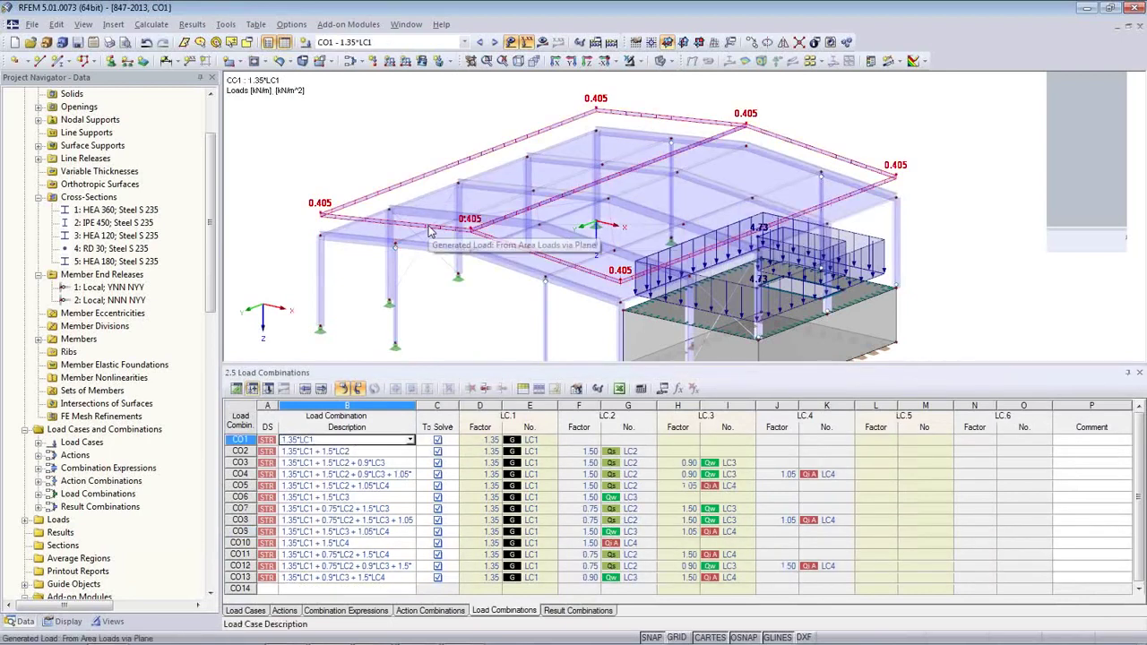
left_click(244, 610)
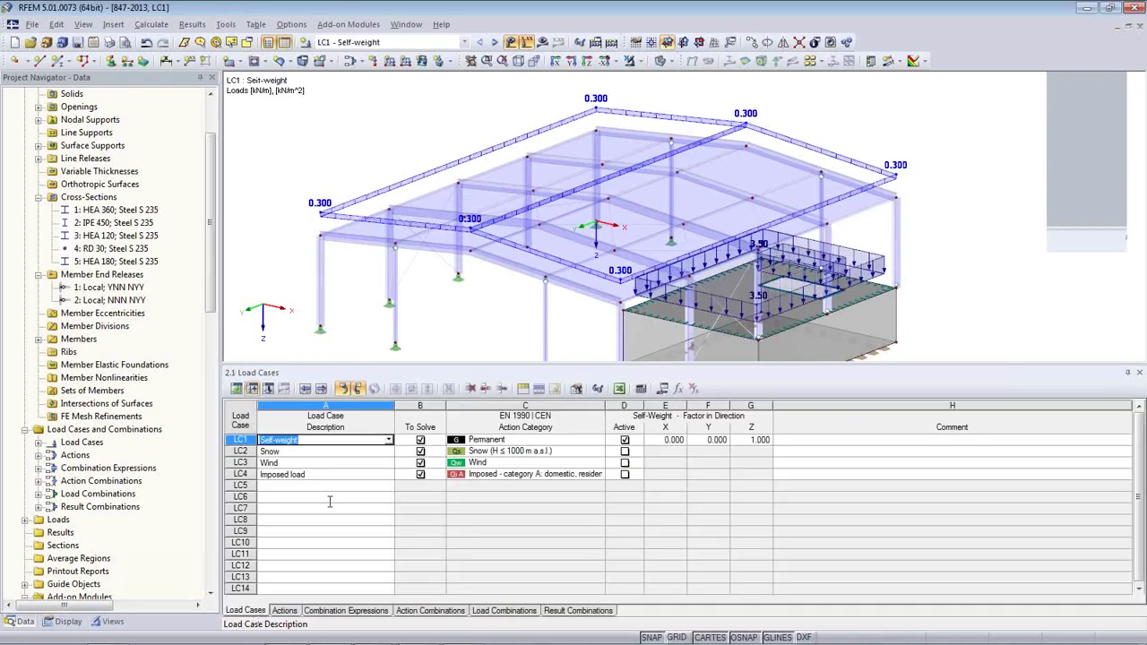
left_click(363, 451)
left_click(363, 463)
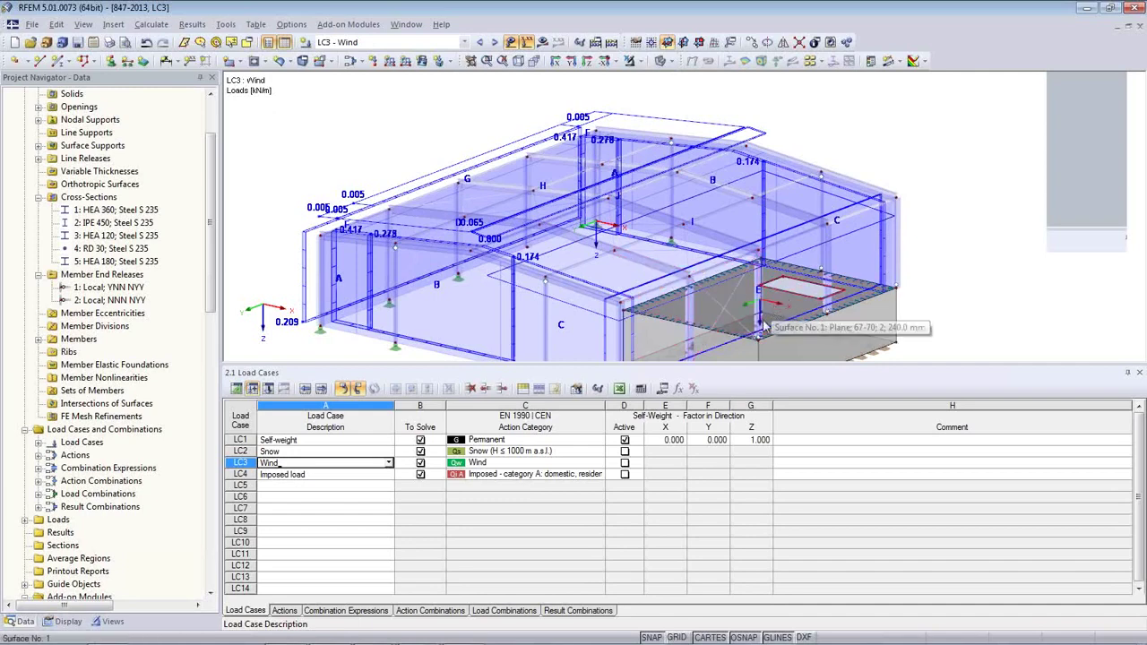
Step: Enable the consideration of exclusive/inclusive load cases for combination expressions CE1 to CE4
left_click(375, 614)
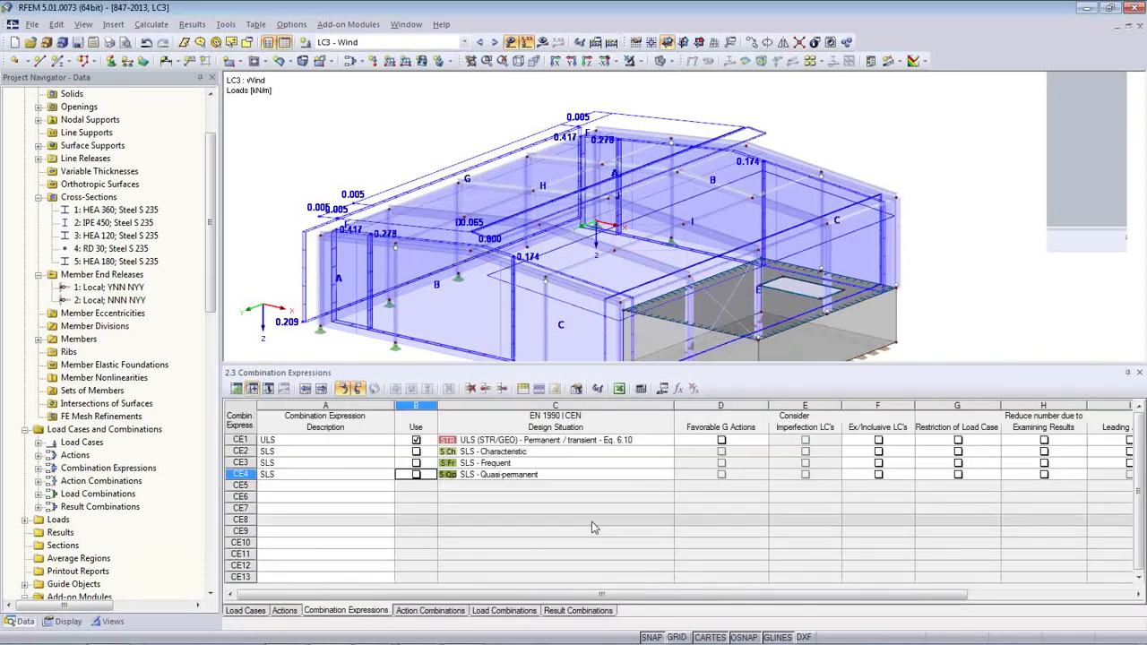
left_click(416, 474)
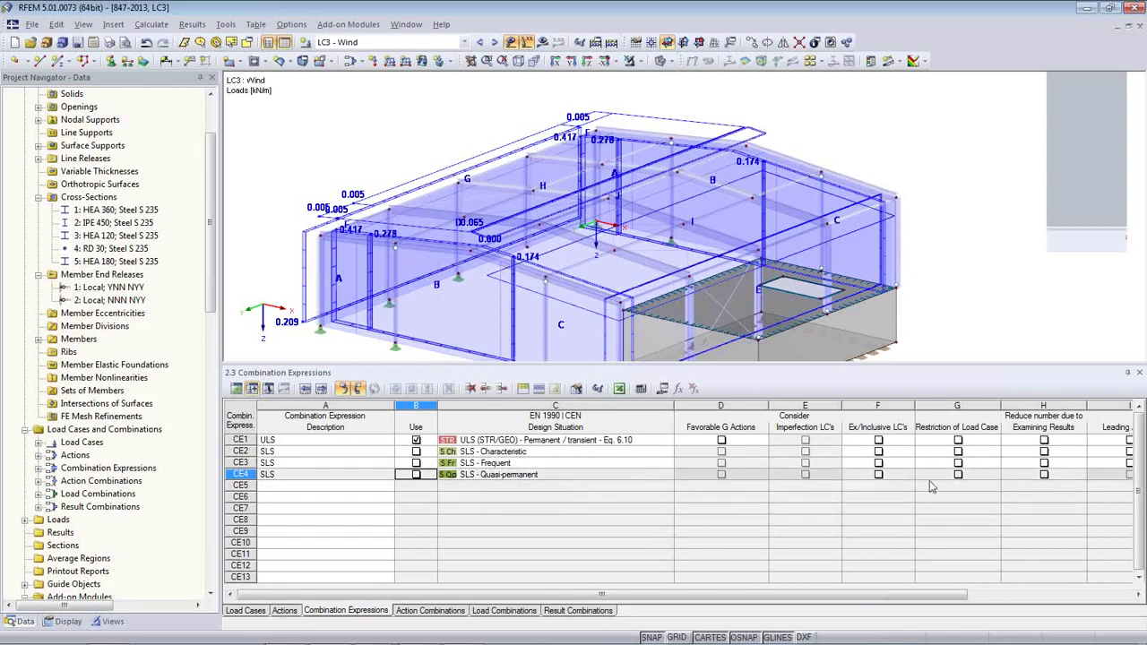
left_click(905, 442)
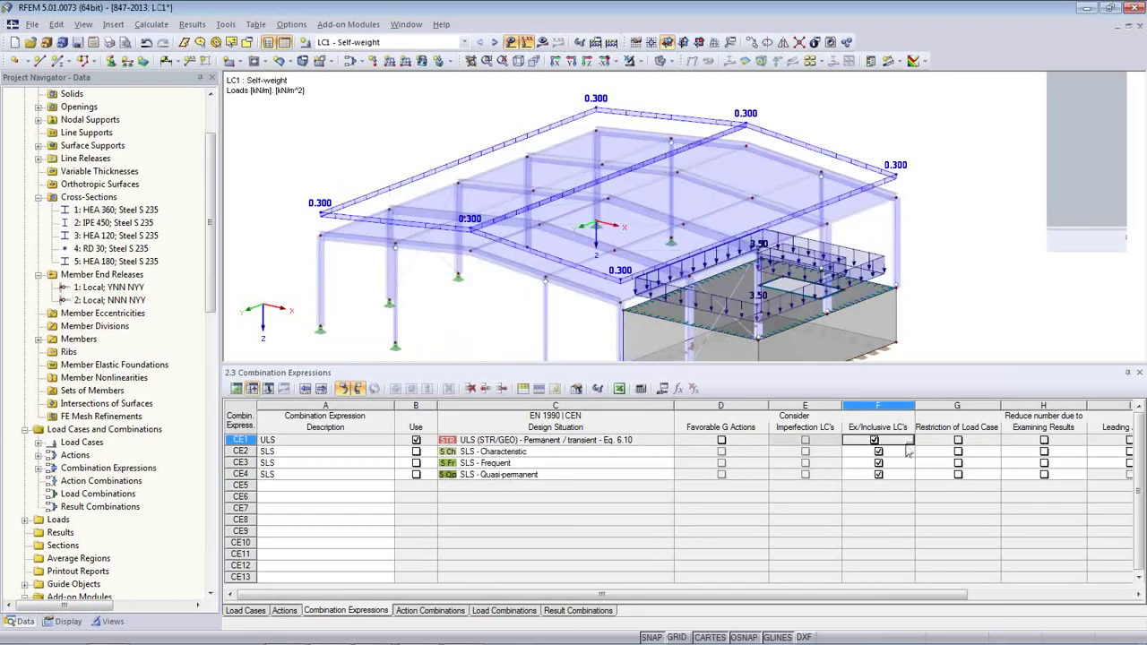
Step: Open the exclusive/inclusive load case settings of CE1 and select LC4 - Imposed load in the first exclusive row
left_click(909, 441)
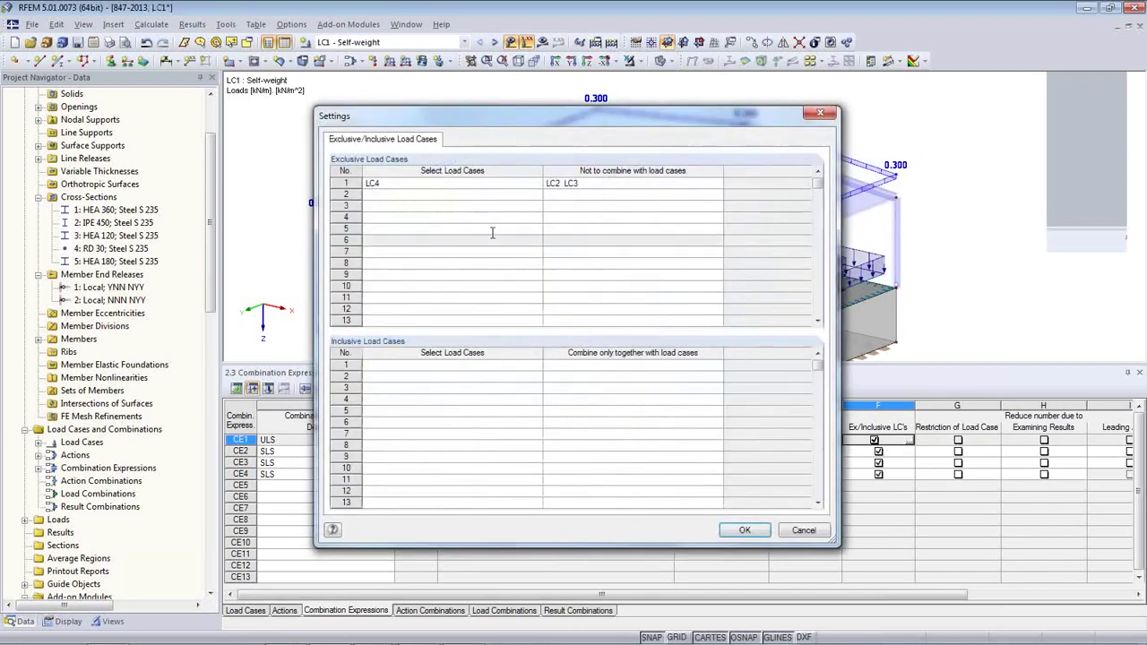
left_click(444, 184)
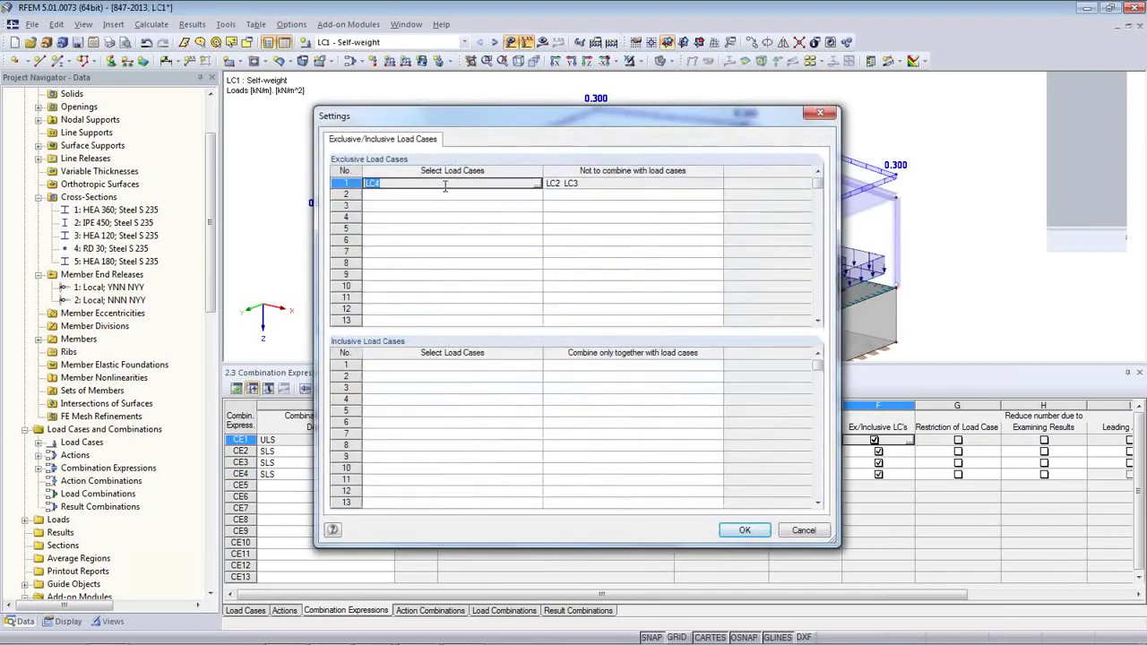
left_click(537, 185)
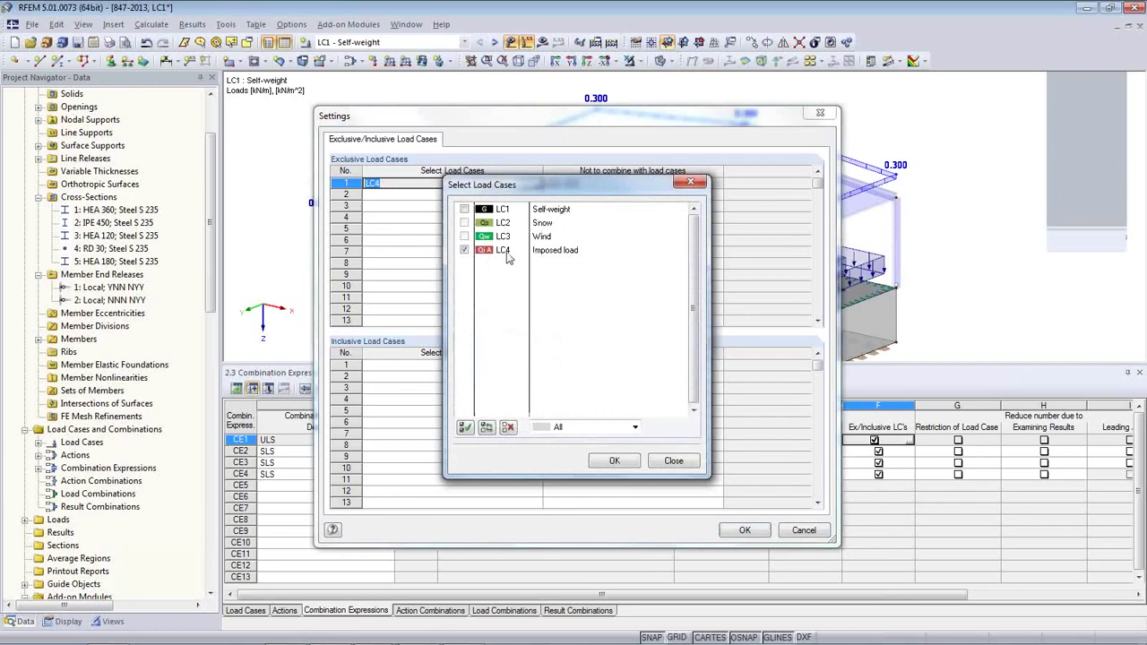
left_click(615, 460)
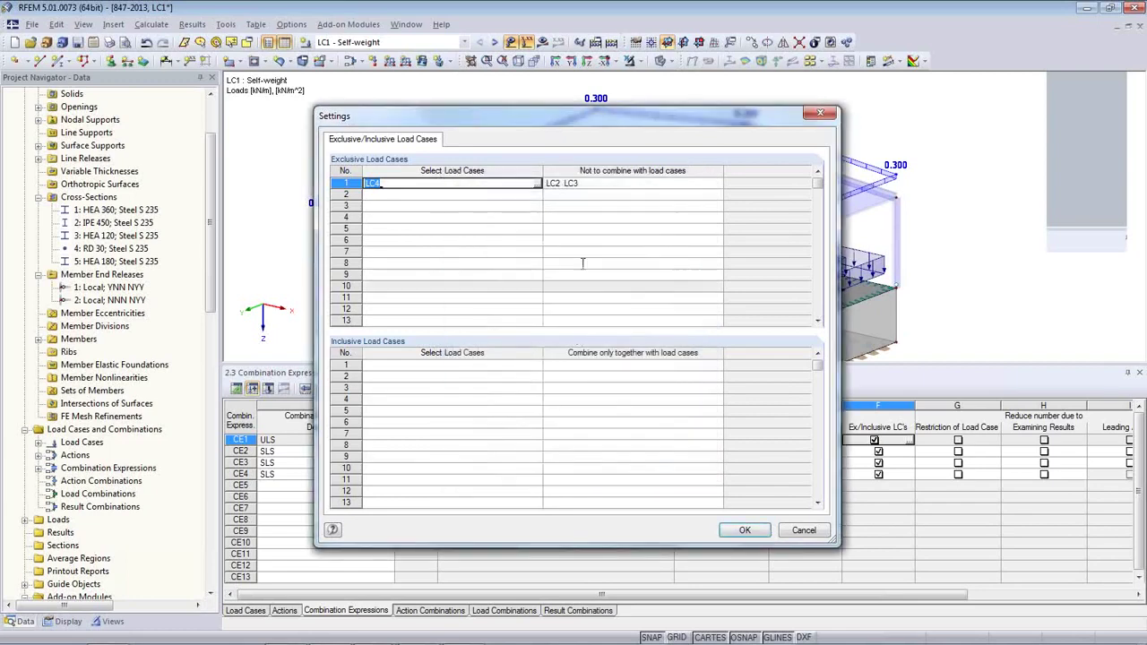
Step: Confirm the exclusive load case settings so that LC4 is not combined with LC2 and LC3
left_click(590, 188)
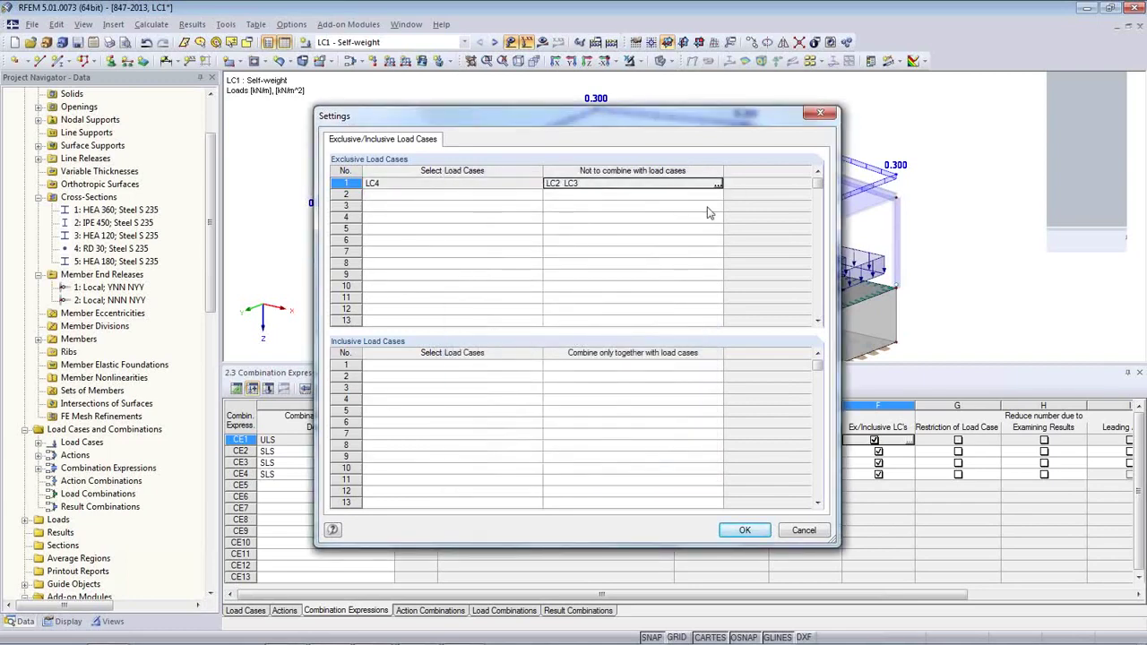
left_click(717, 184)
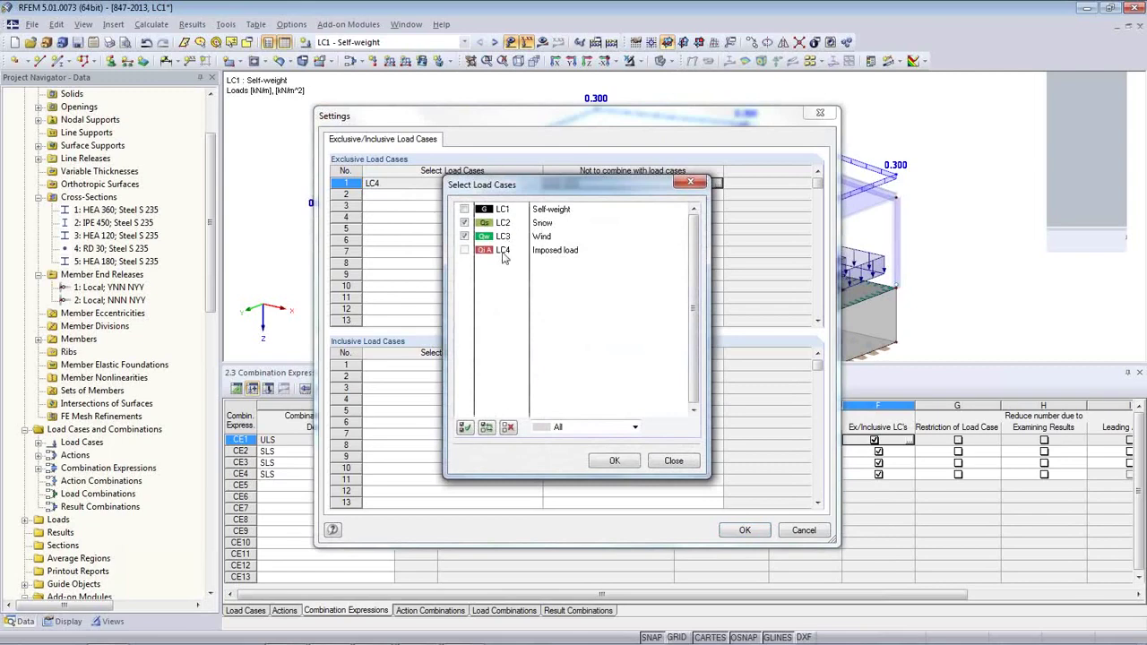
left_click(615, 461)
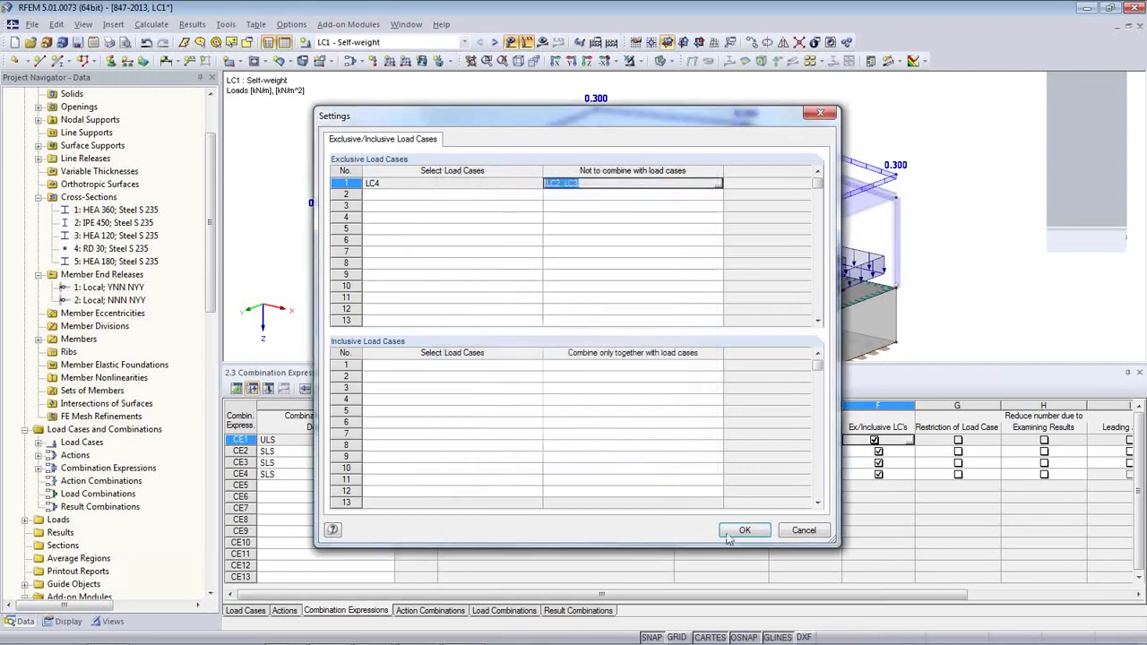
left_click(744, 530)
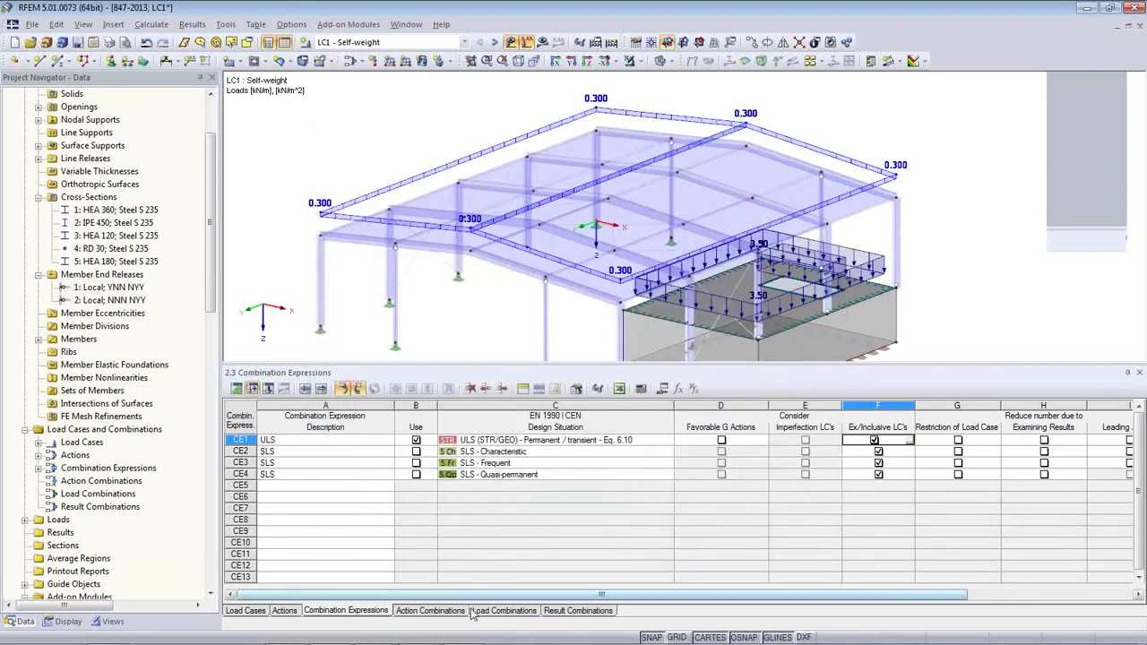
Step: Generate the load combinations, display CO6 in the model and enlarge the model view above the table
left_click(502, 610)
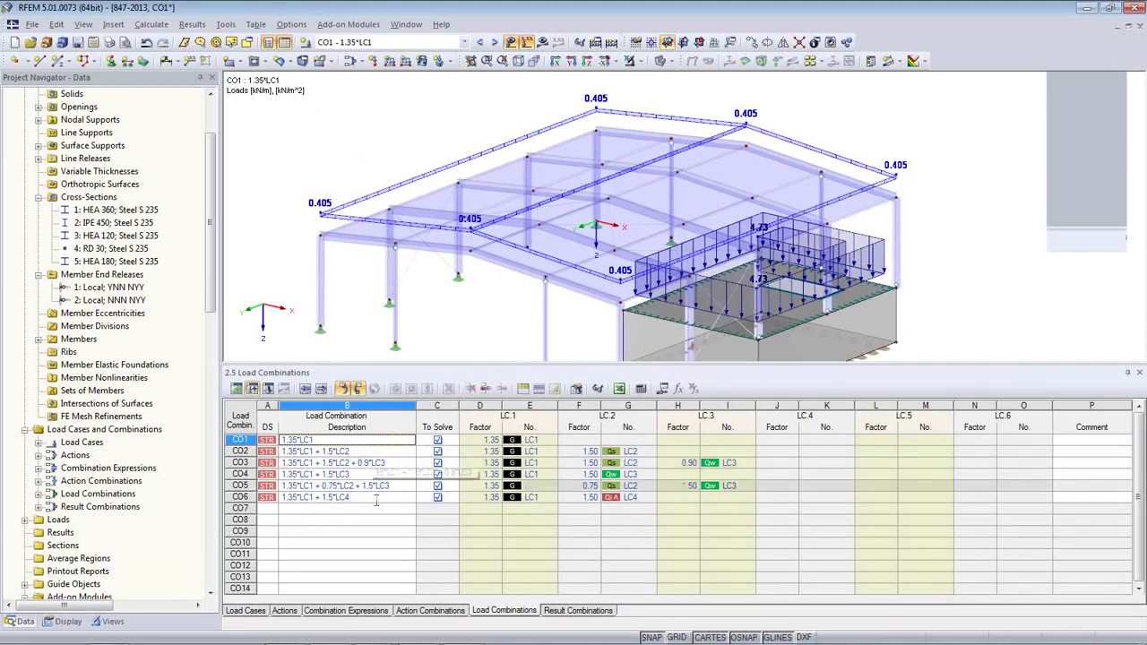
left_click(301, 498)
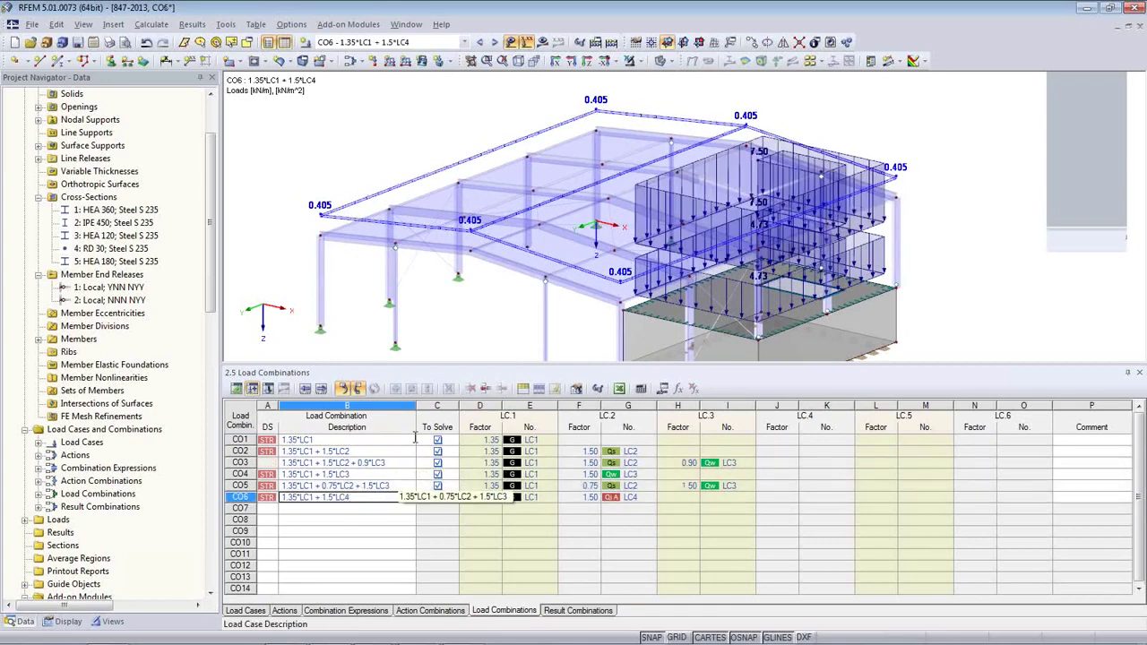
left_click_drag(445, 364, 438, 455)
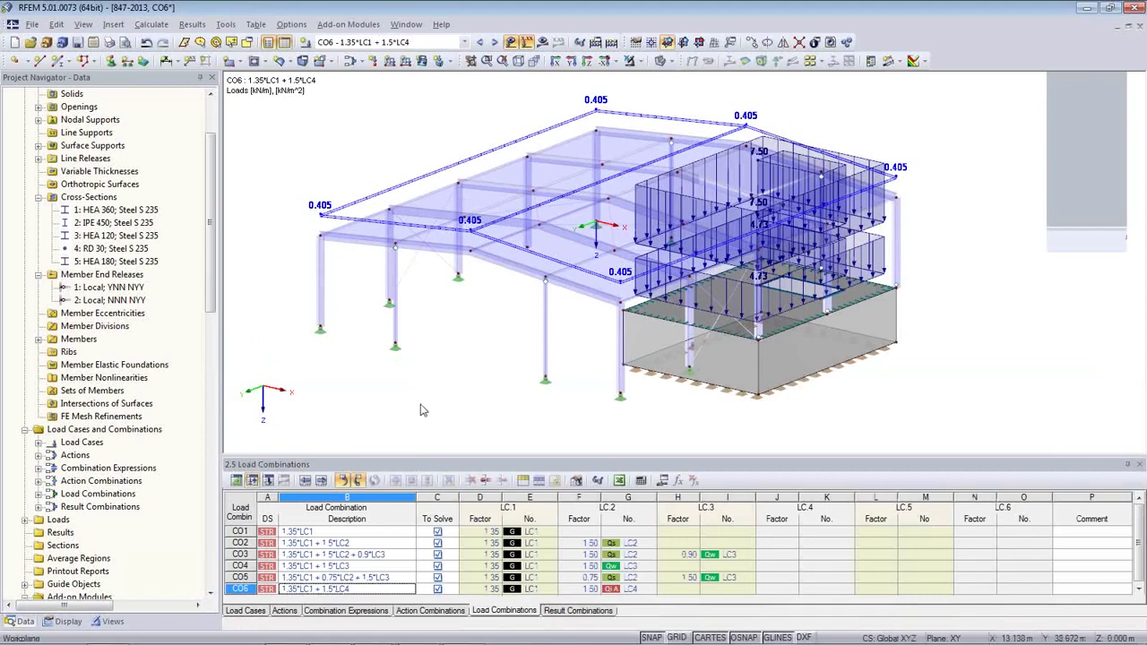
Step: Expand the load cases, actions and result combinations in the project data tree and review result combination RC1
left_click(40, 442)
left_click(40, 507)
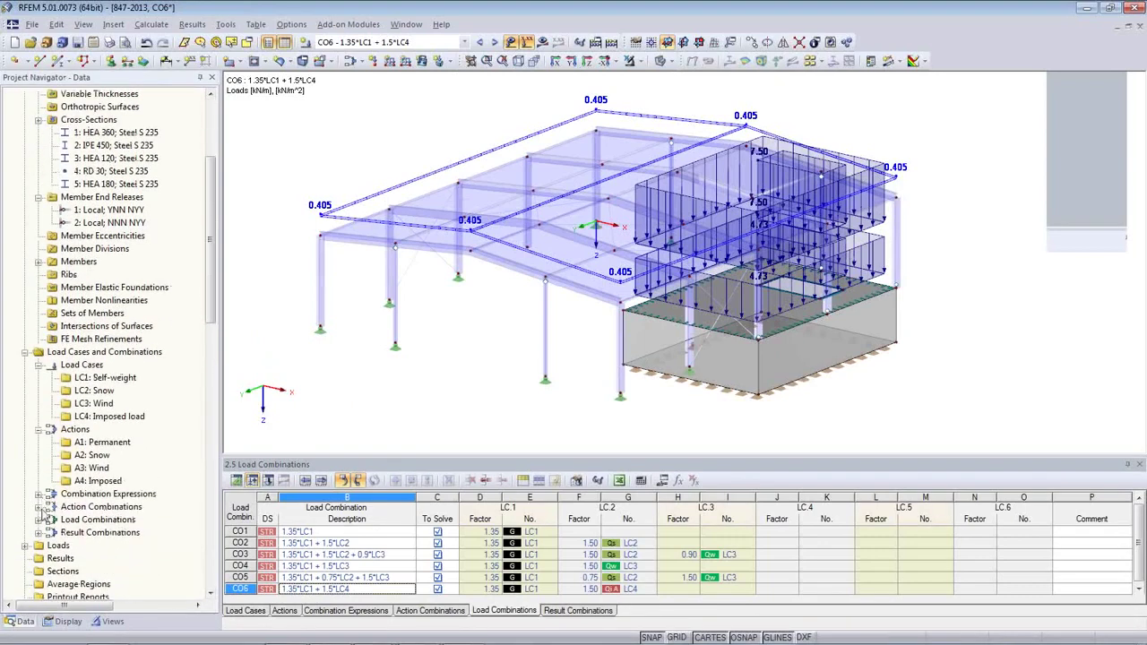
left_click(39, 533)
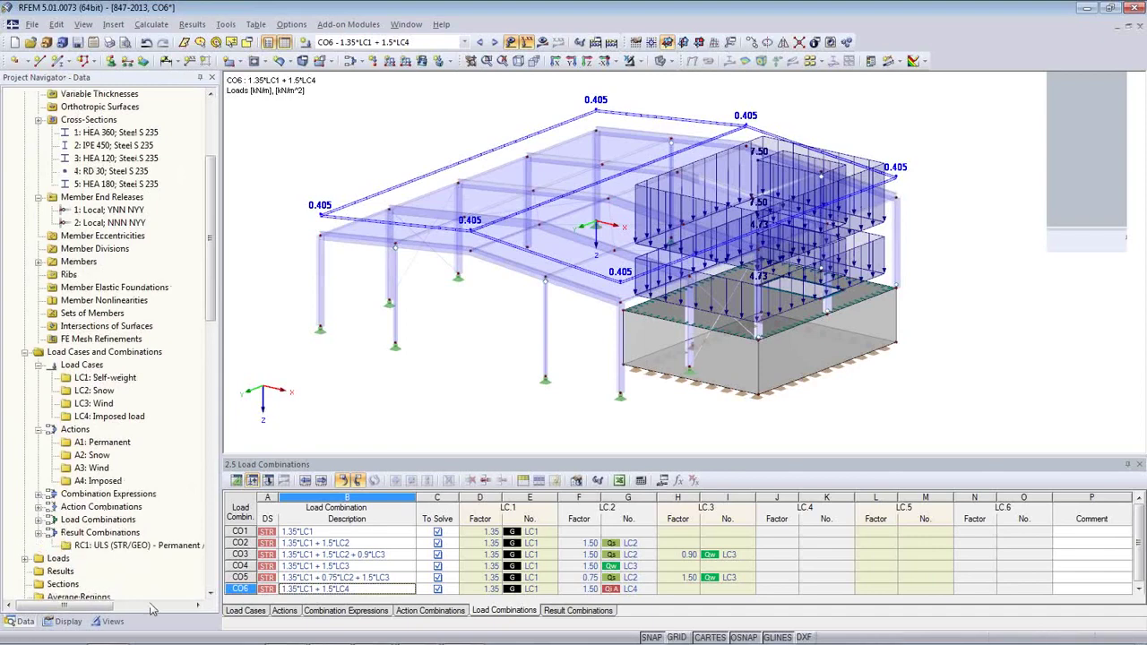
left_click(578, 611)
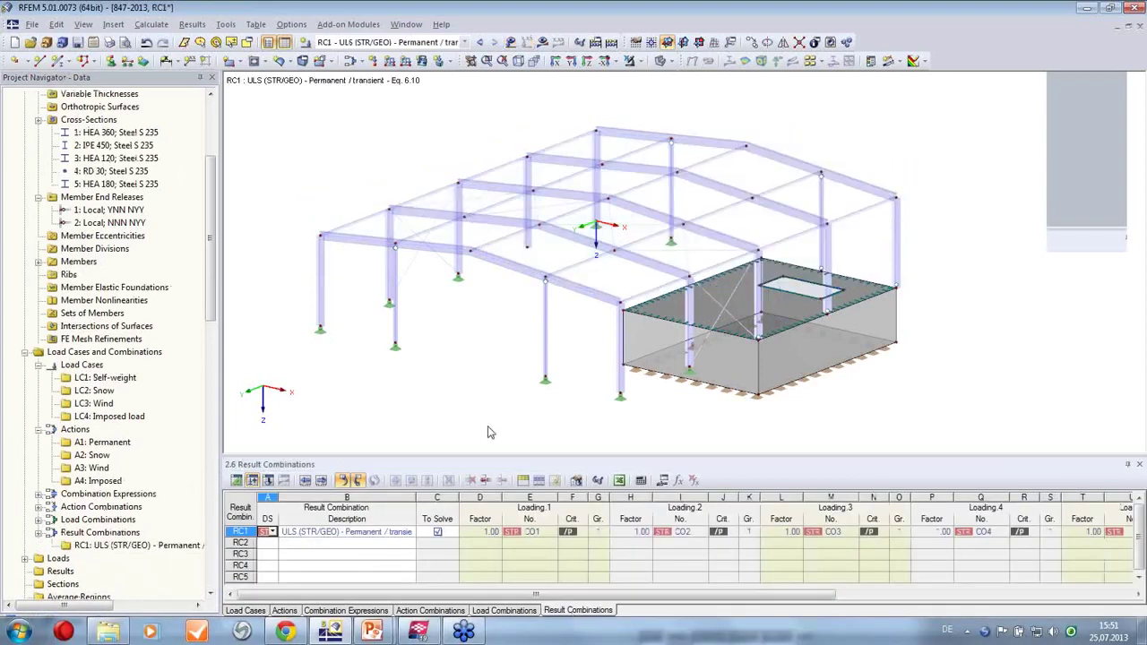
left_click(336, 531)
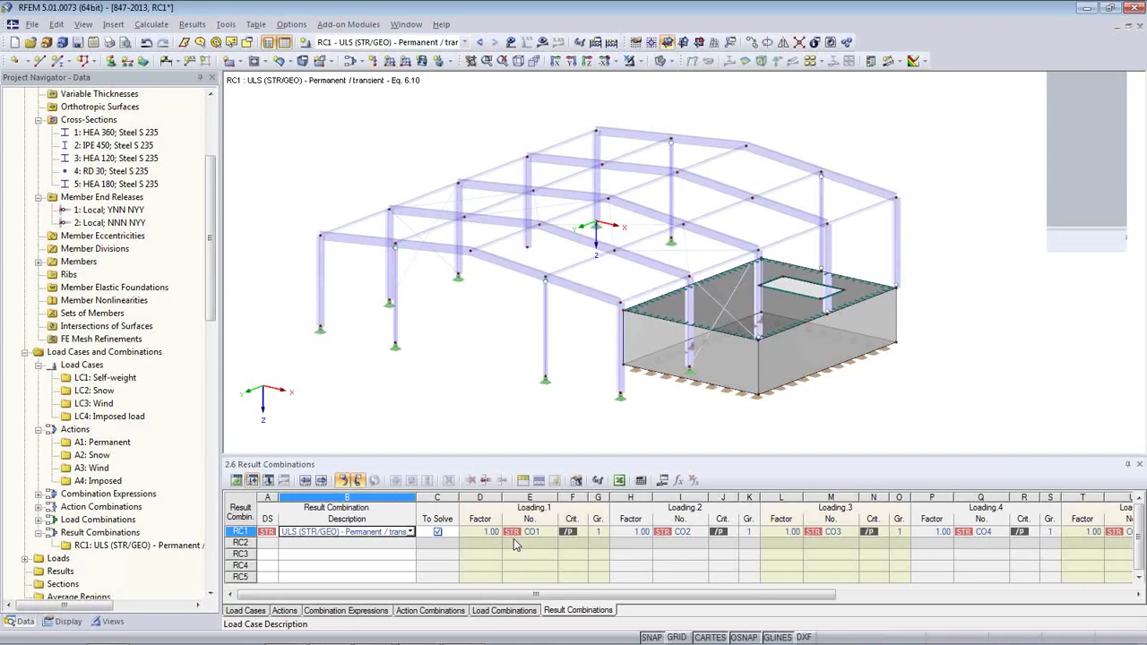
Step: Close the data table, make CO1 (1.35*LC1) the current load combination and hide its loads
scroll(502, 354, "up", 2)
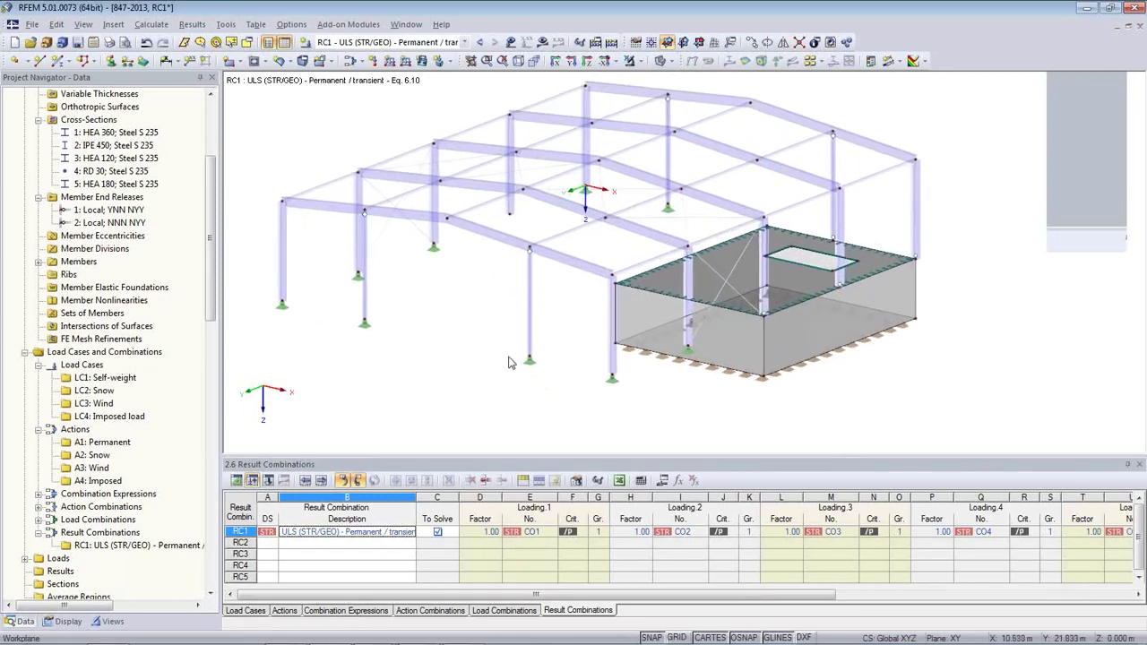
left_click(1139, 464)
middle_click_drag(659, 435, 688, 543)
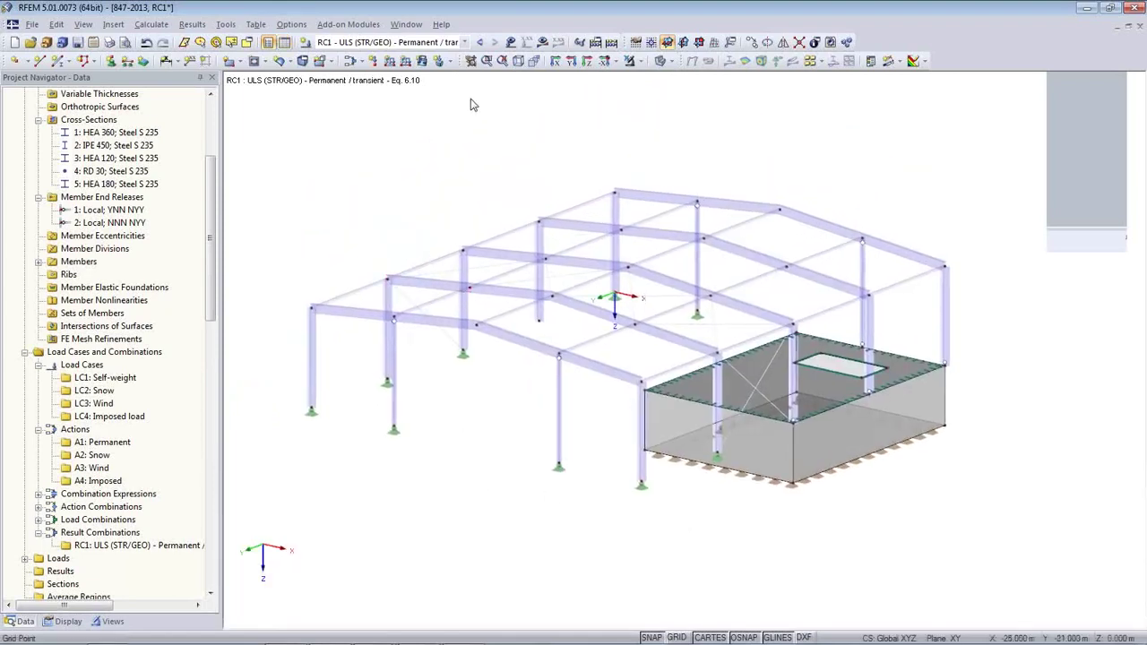
left_click(464, 42)
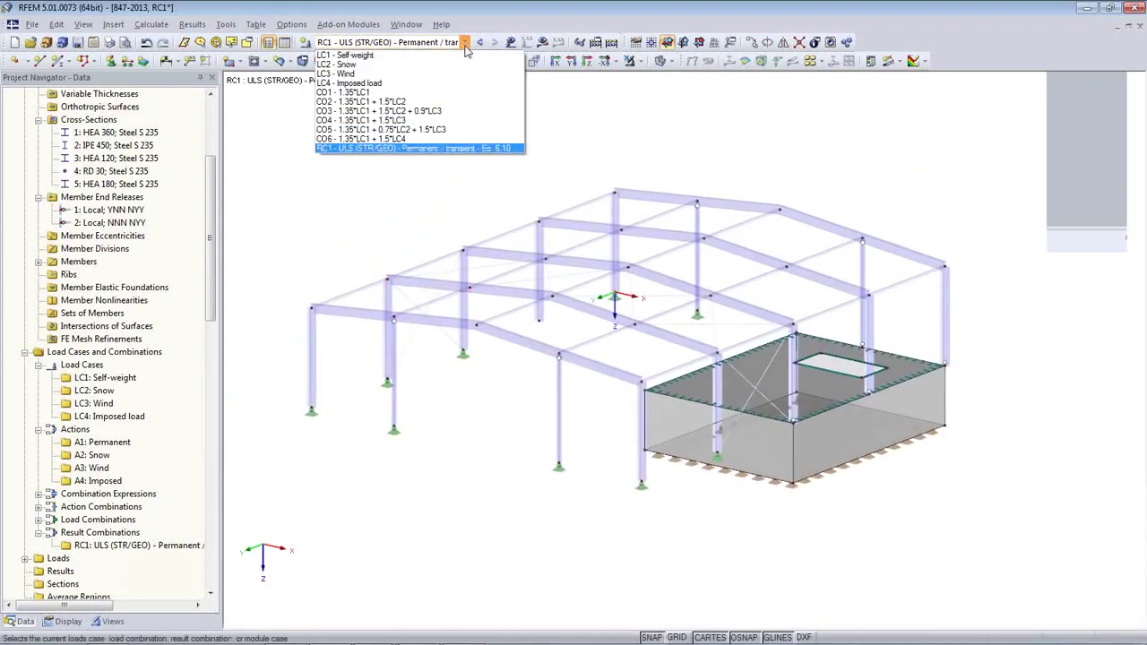
left_click(460, 93)
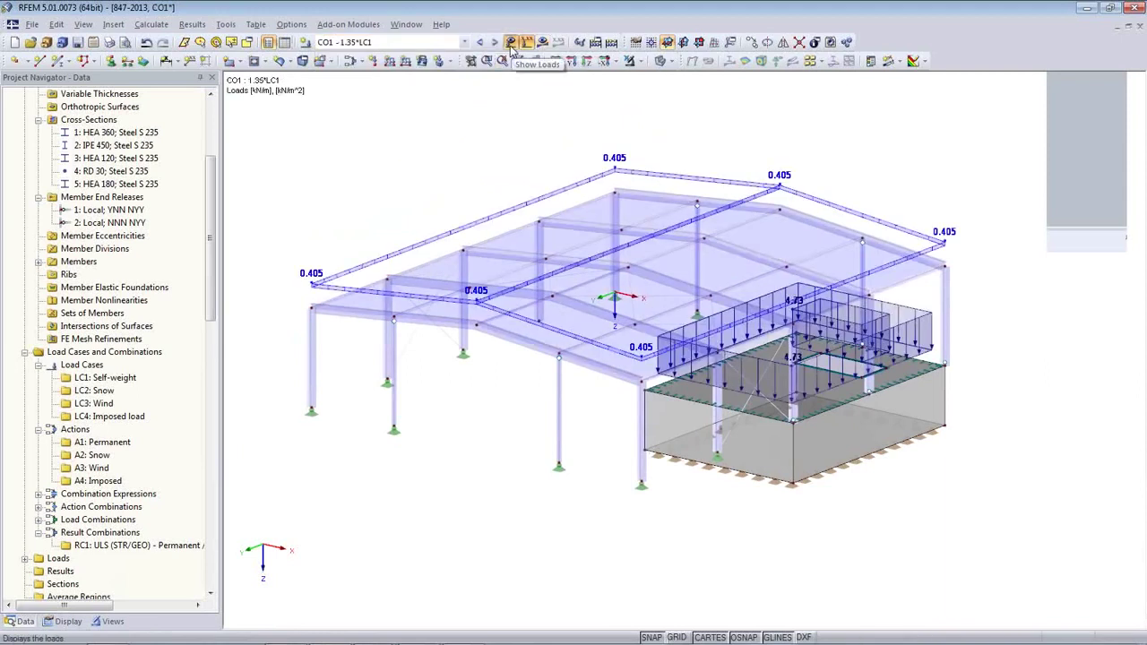
left_click(510, 45)
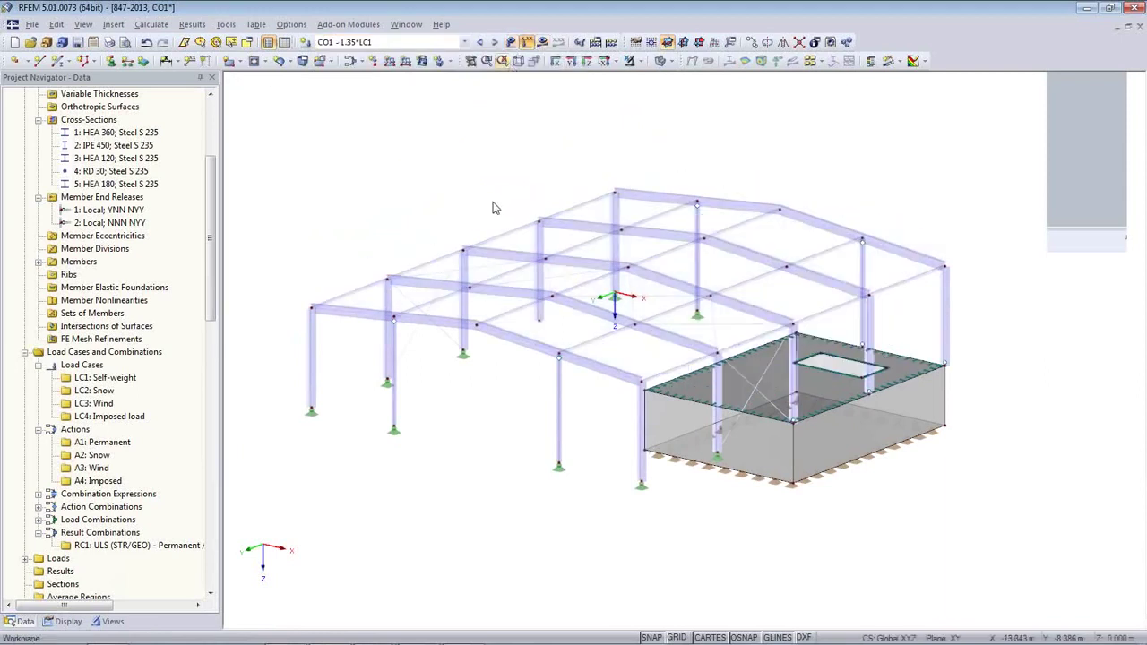
Step: Run the calculation for CO1, then examine the calculation messages and the marked node in the model
left_click(542, 42)
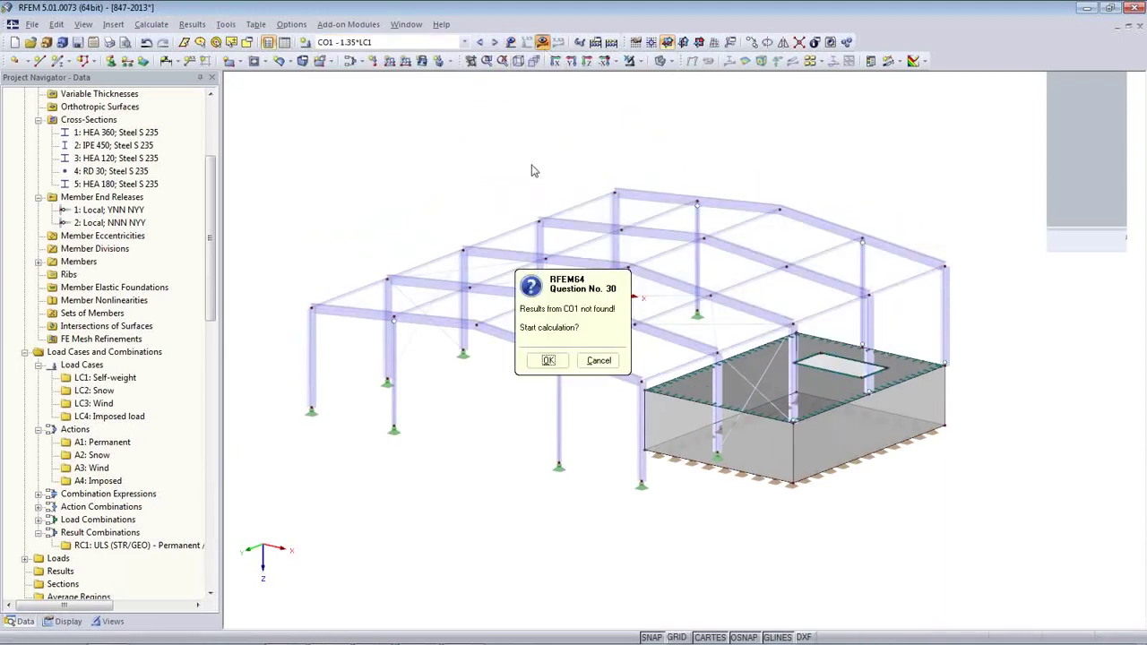
left_click(544, 361)
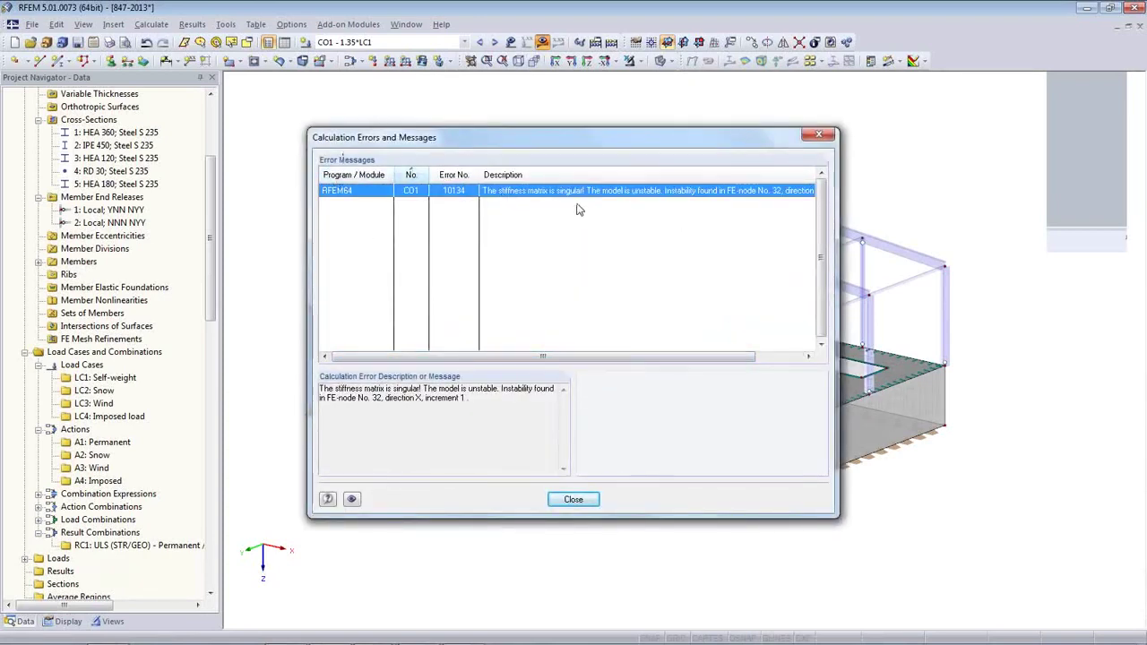
left_click_drag(557, 143, 215, 236)
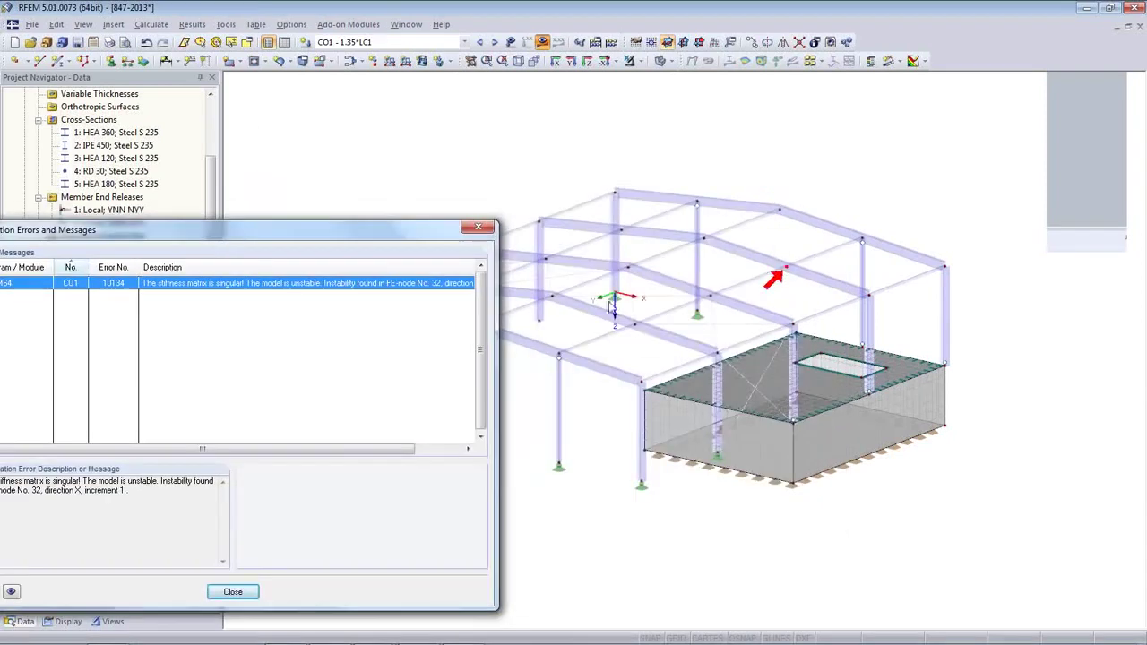
left_click_drag(332, 448, 378, 448)
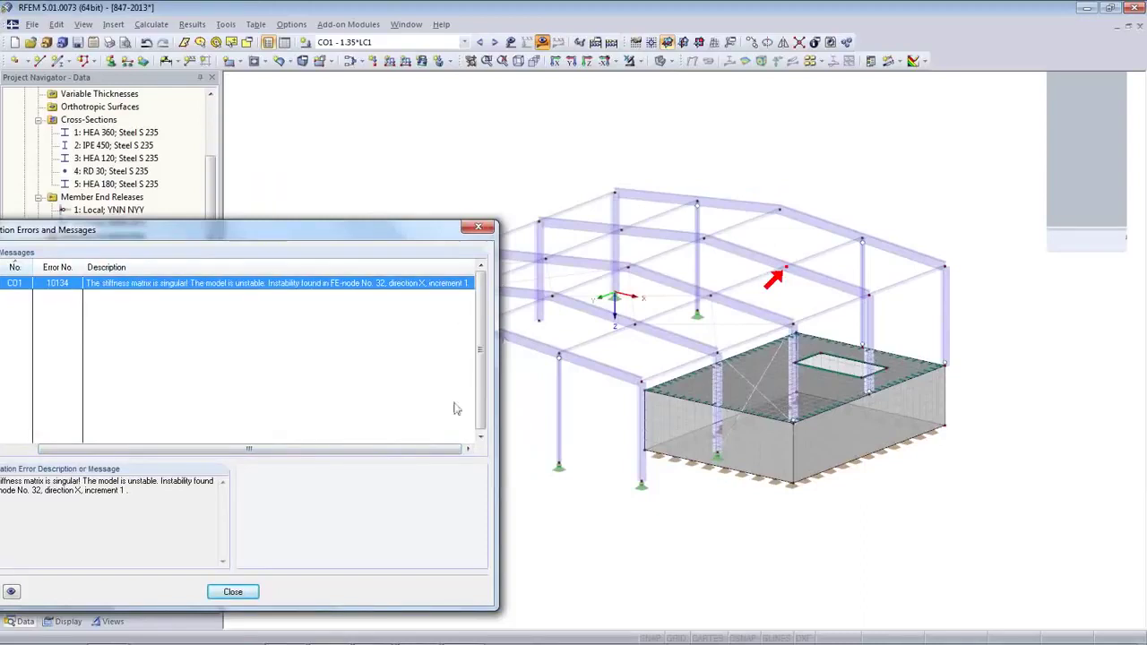
left_click(231, 591)
middle_click_drag(415, 523, 499, 489)
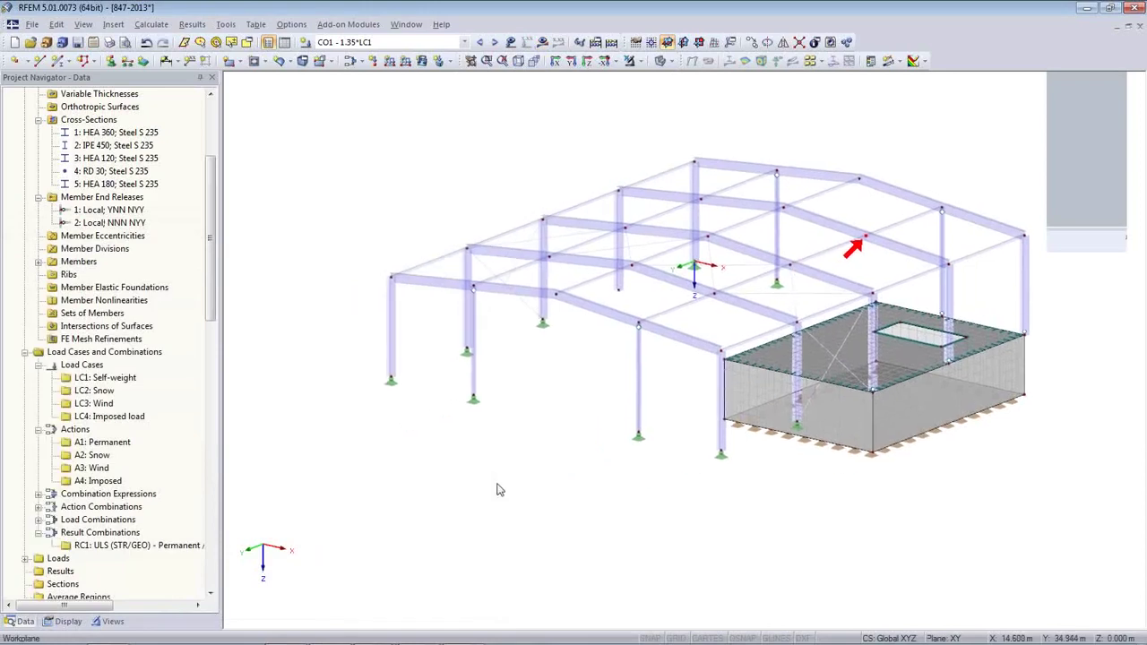
middle_click_drag(586, 502, 374, 537, "ctrl")
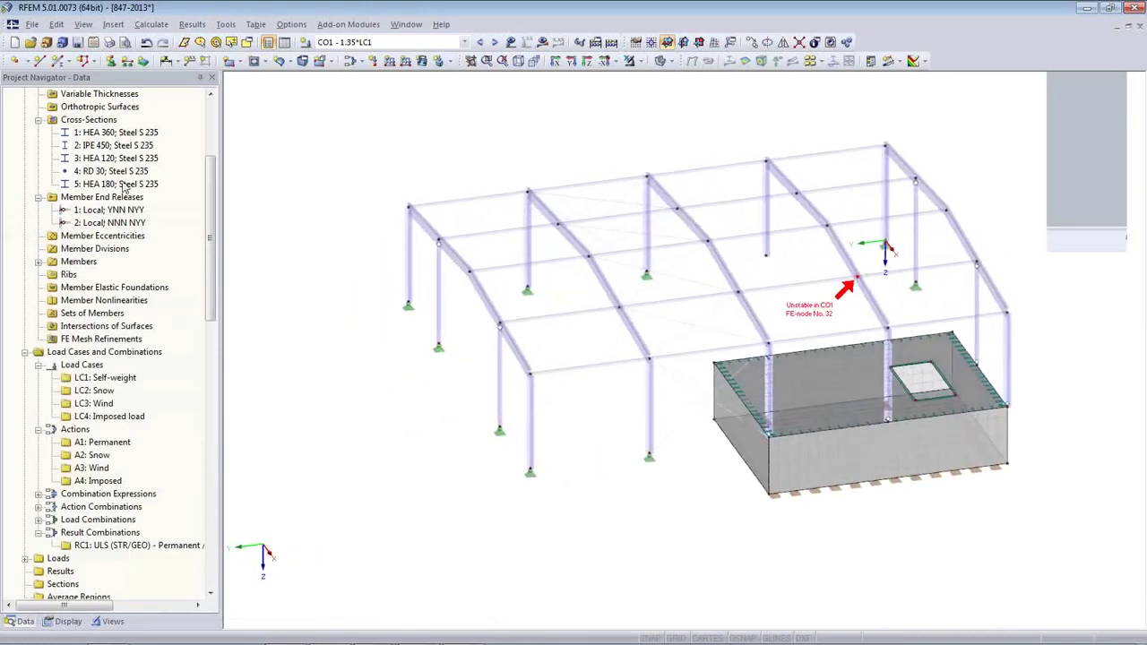
Step: Set the reduction factor of stiffness for failing members to 100 in the global calculation parameters
left_click(150, 24)
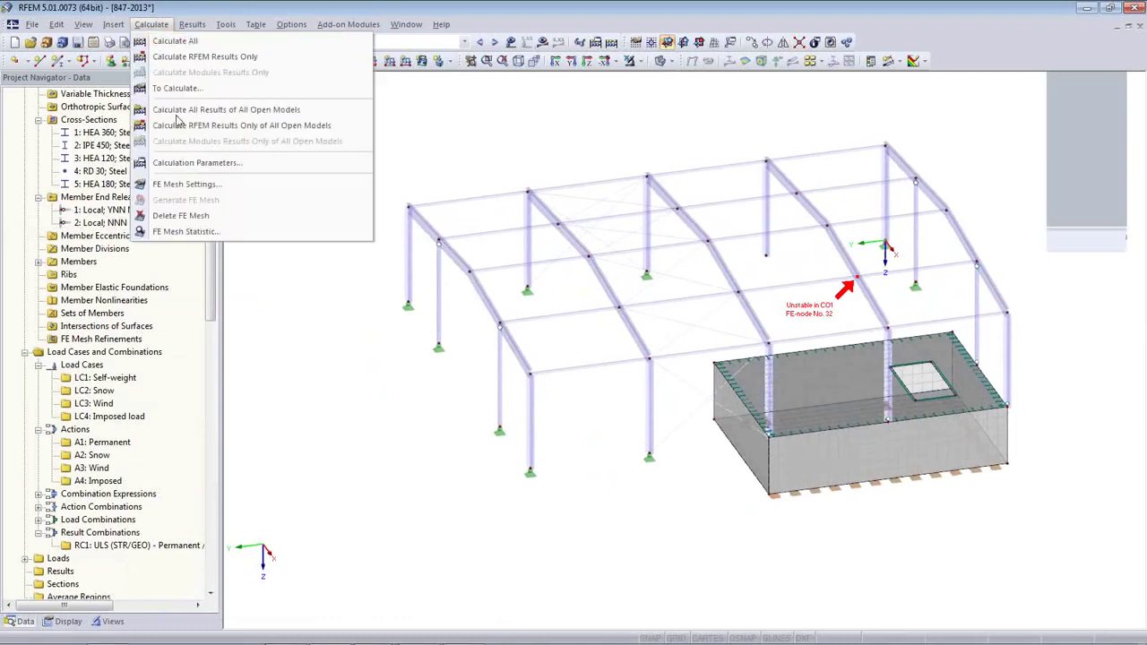
left_click(190, 163)
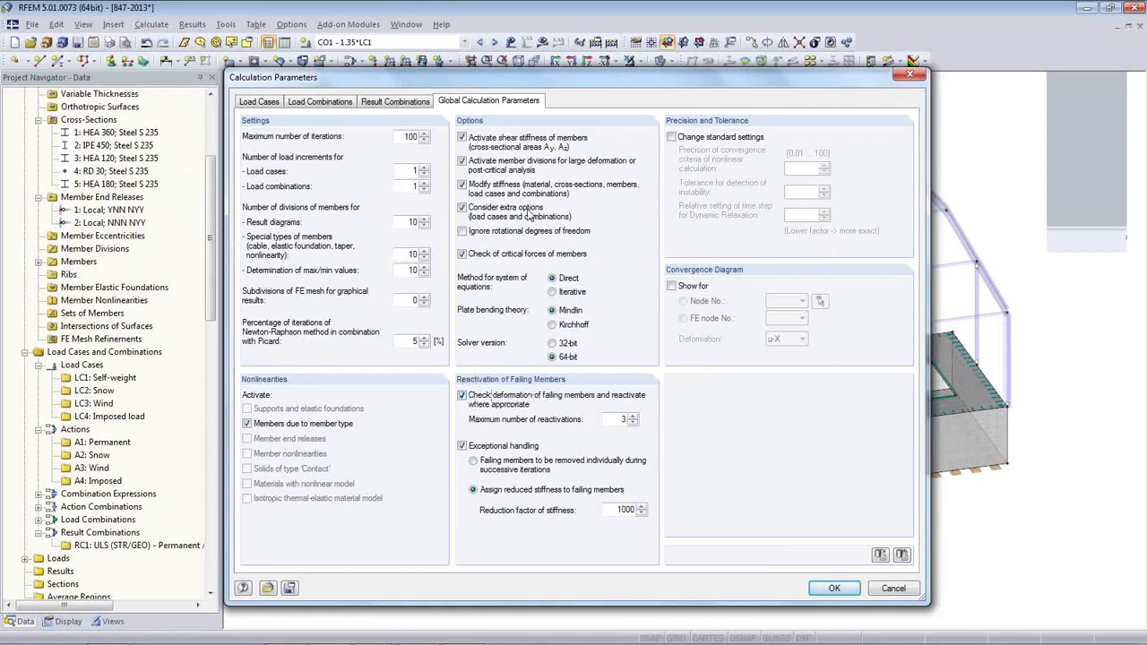
left_click_drag(552, 80, 511, 475)
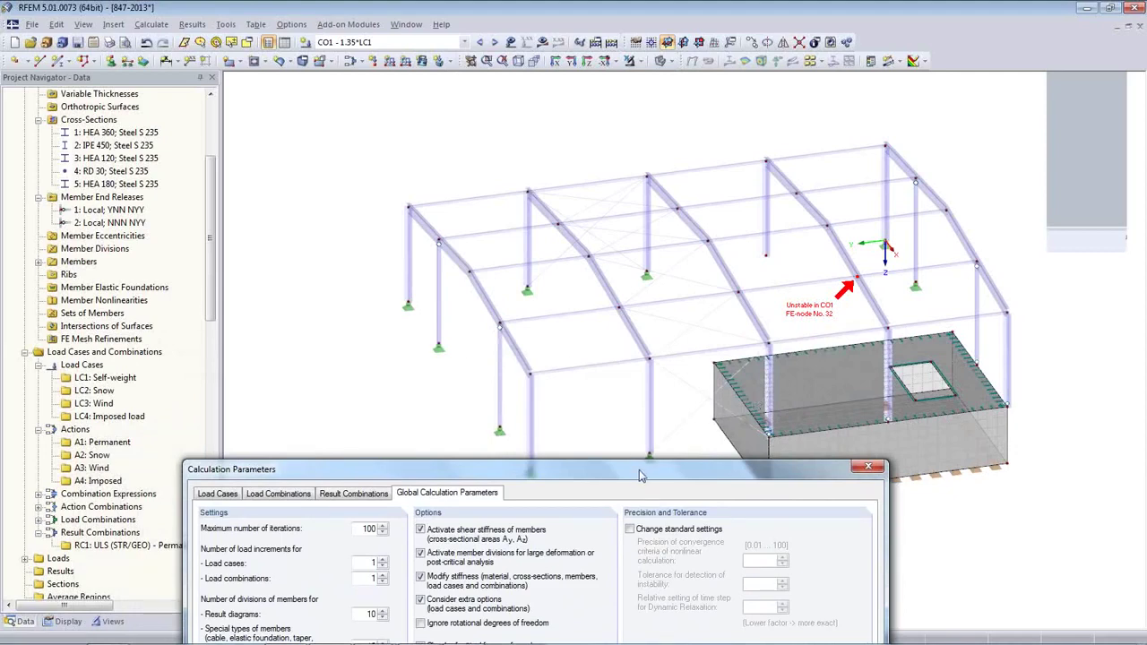
left_click_drag(640, 473, 642, 467)
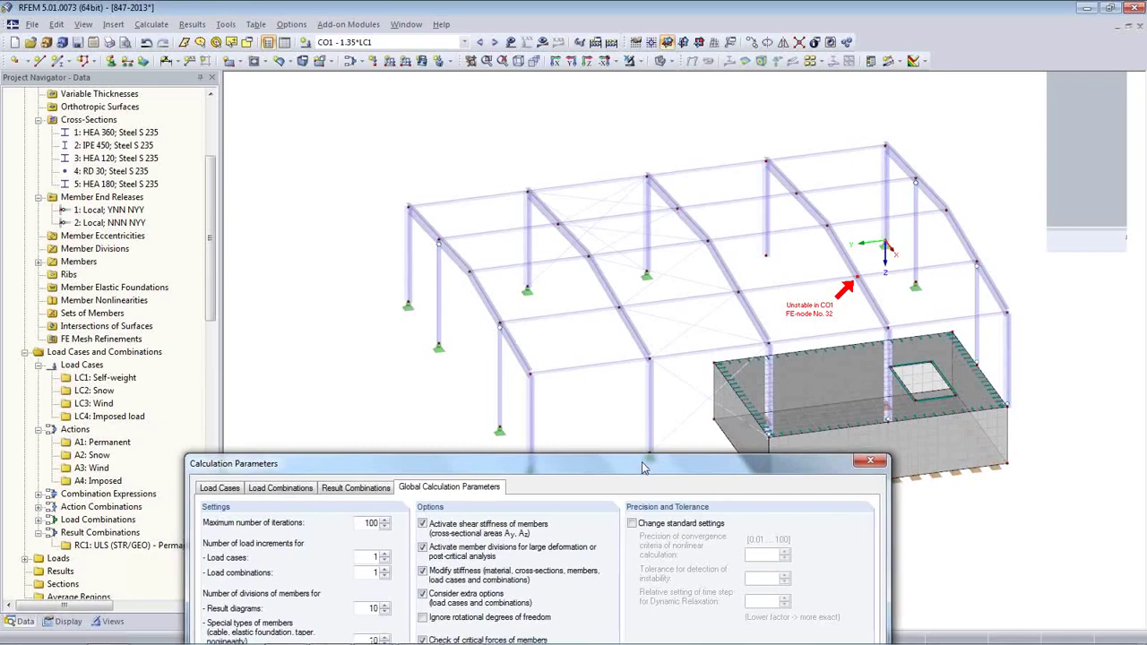
left_click_drag(643, 467, 632, 88)
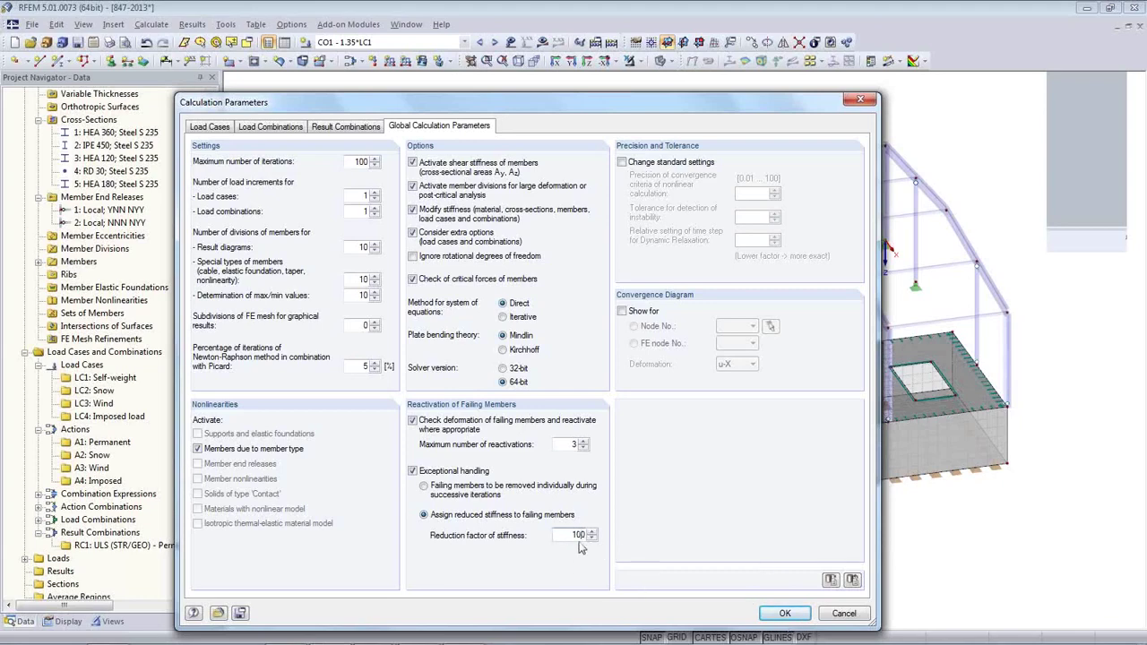
left_click(785, 613)
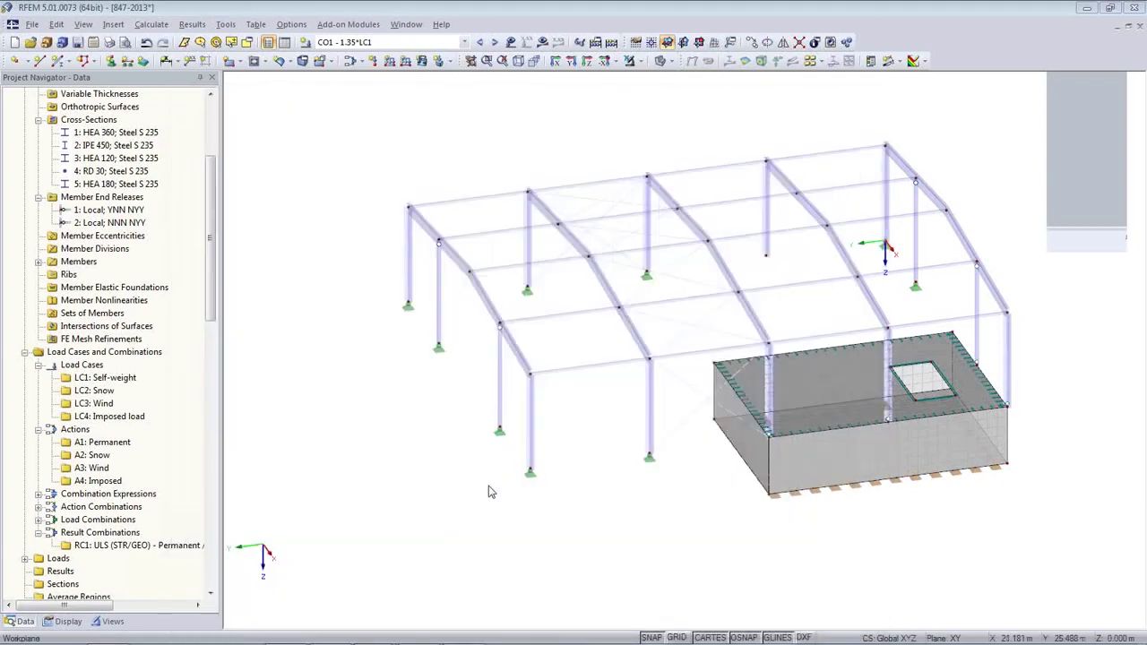
Step: Rerun the calculation for CO1 and close the calculation messages
left_click(542, 43)
left_click(545, 378)
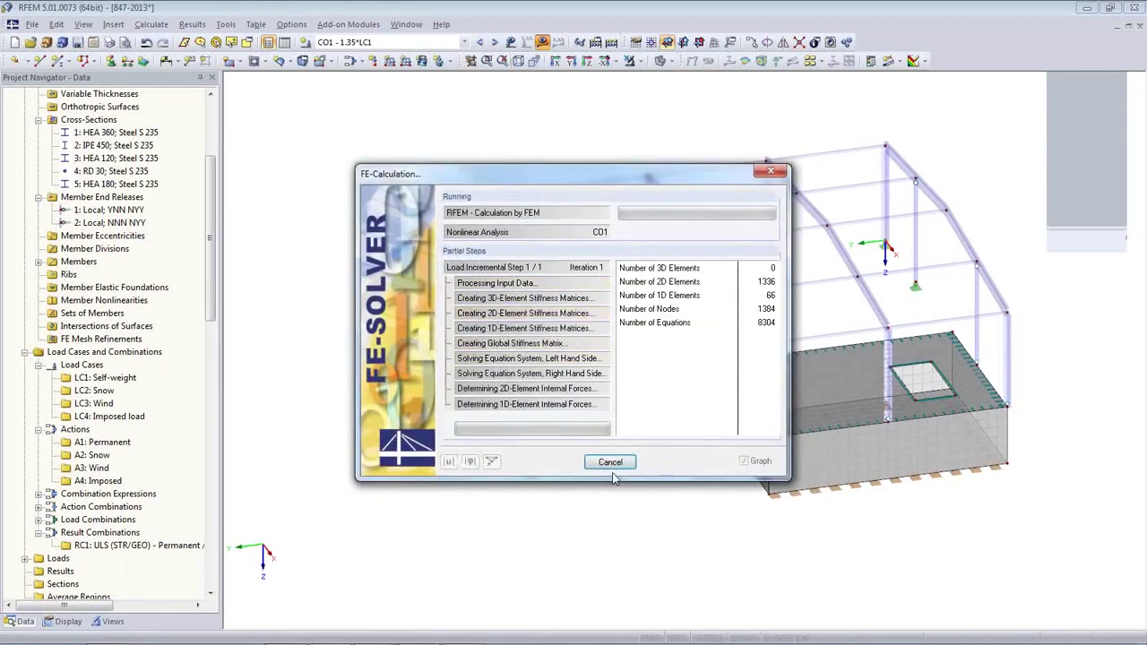
left_click(573, 498)
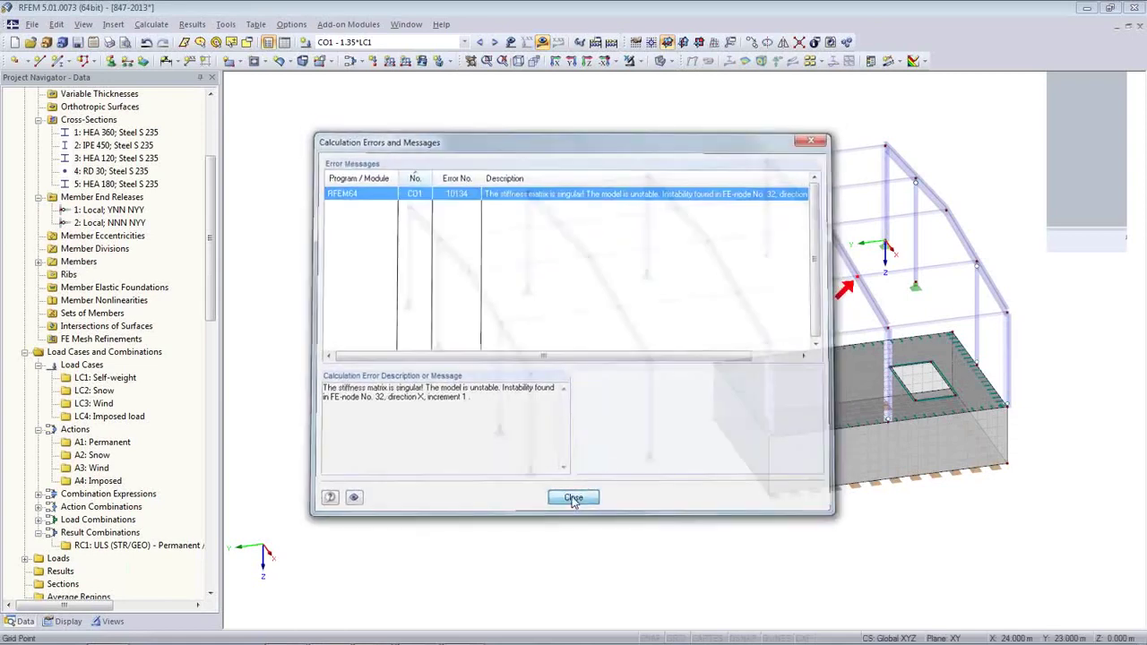
Step: Add a nodal support of the existing type 1 (fixed in X, Y and Z and about Z) to the unsupported column foot
middle_click_drag(619, 446, 690, 446, "ctrl")
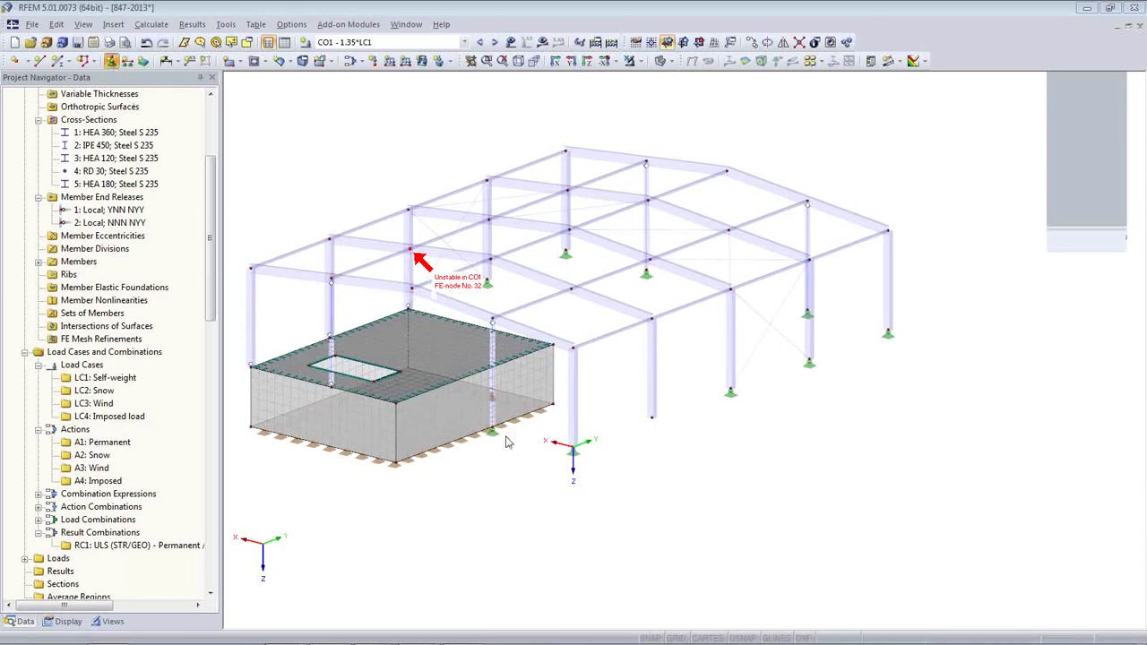
left_click(111, 60)
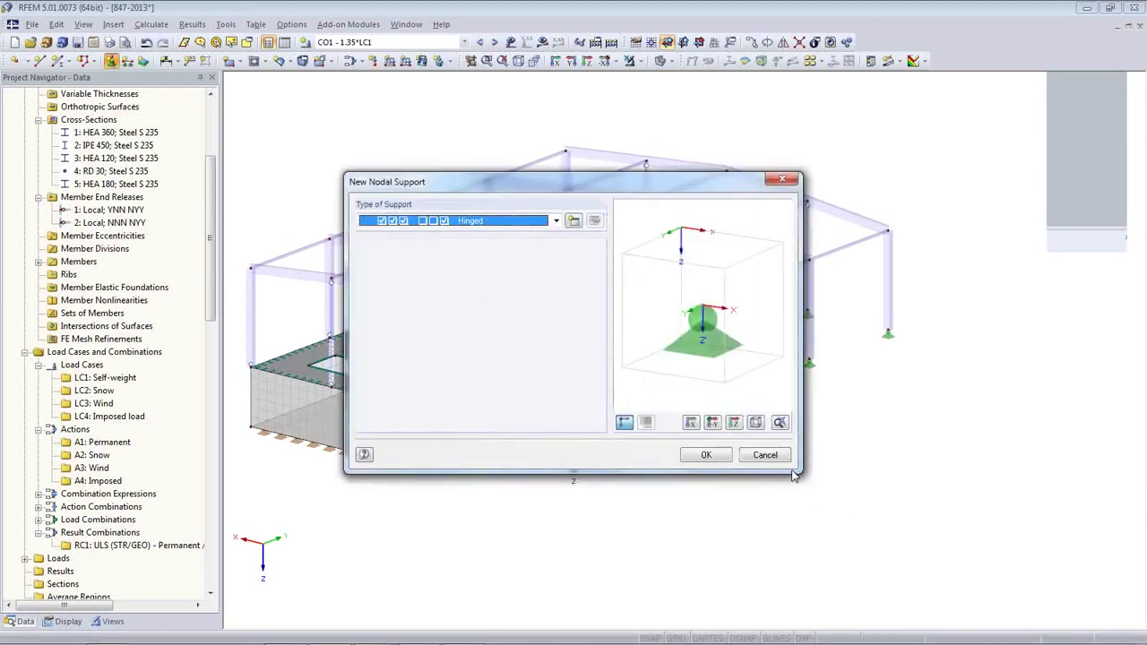
left_click(555, 221)
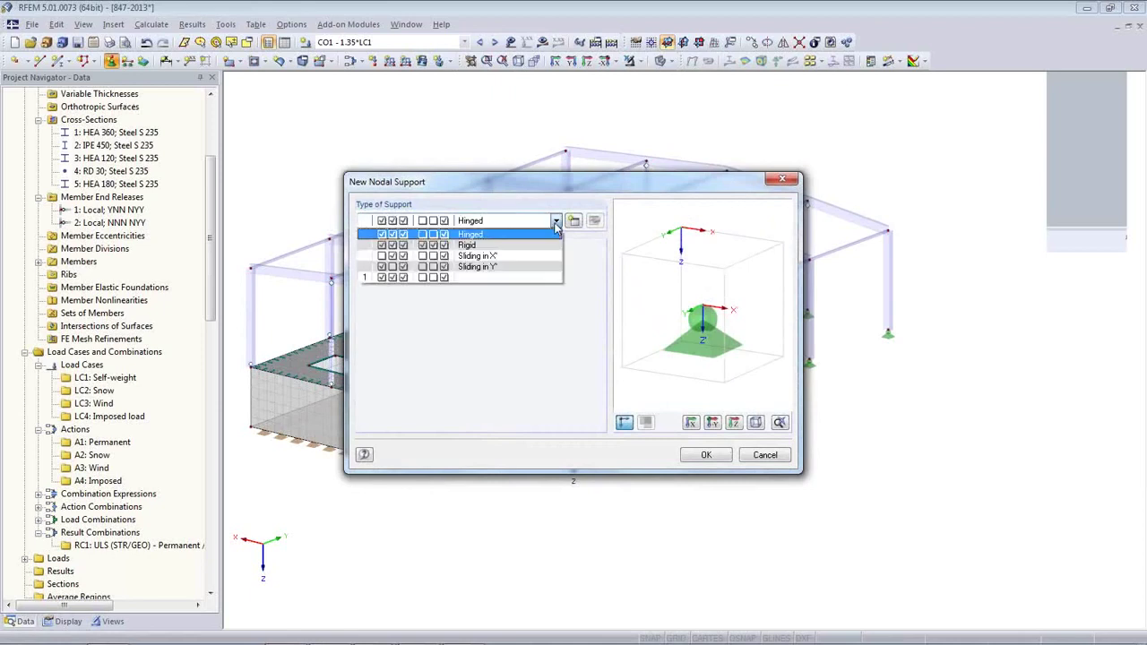
left_click(500, 233)
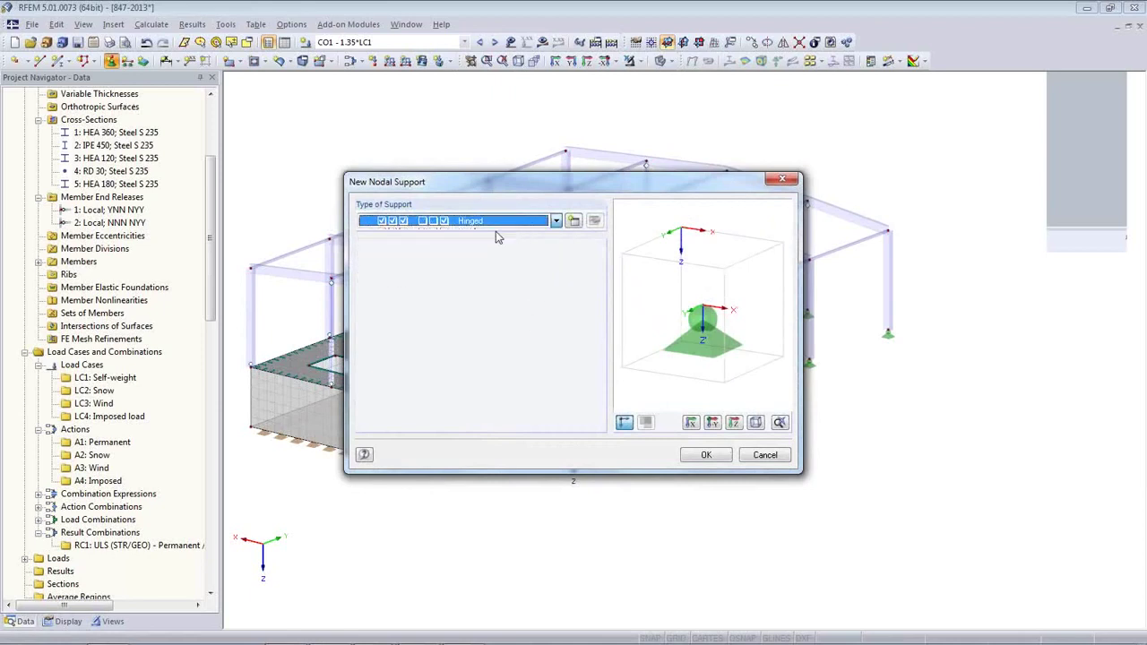
left_click(556, 222)
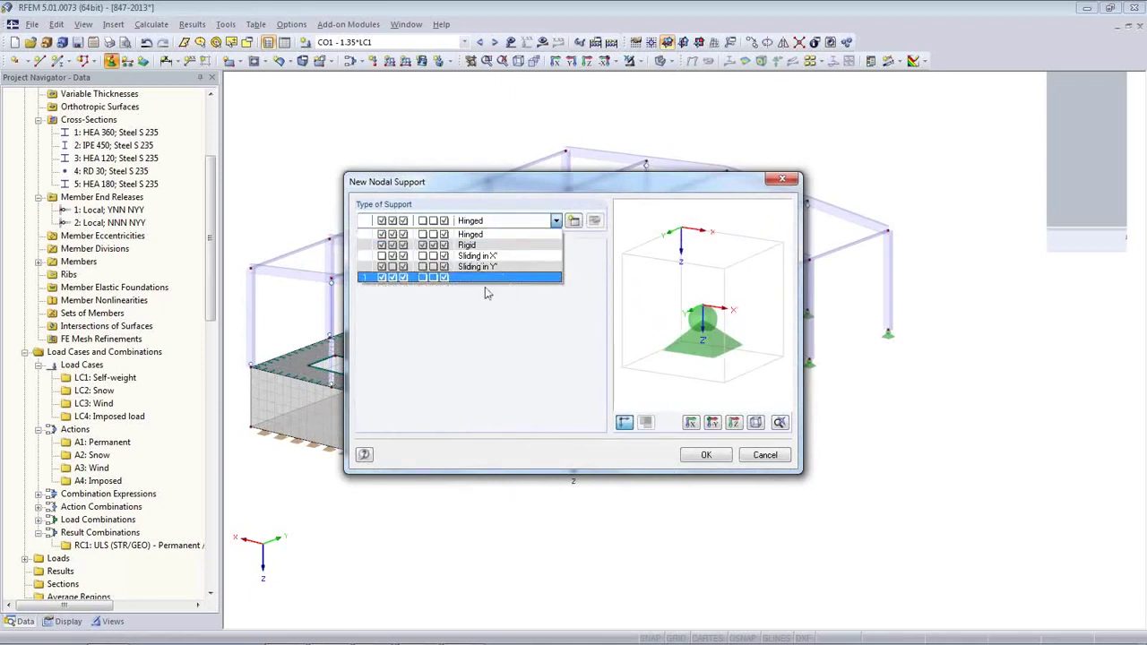
left_click(455, 278)
left_click(706, 455)
middle_click_drag(651, 459, 1095, 461, "ctrl")
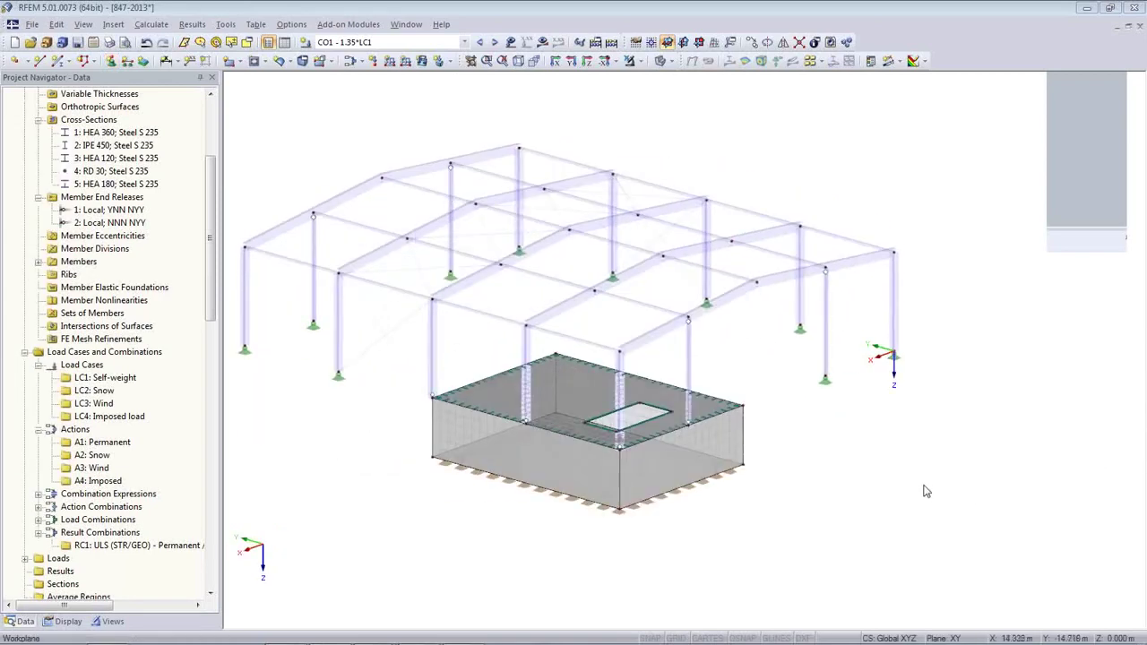
Step: Calculate CO1 and examine the global deformations u of the hall from several viewing angles
left_click(542, 42)
left_click(541, 361)
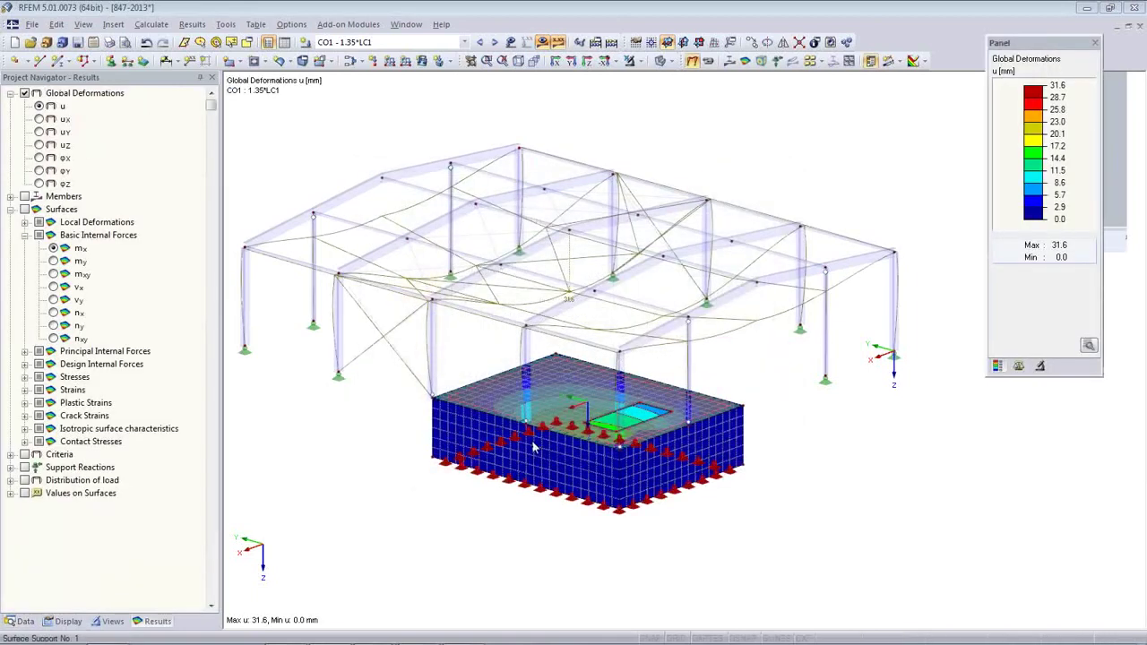
middle_click_drag(578, 464, 993, 515, "ctrl")
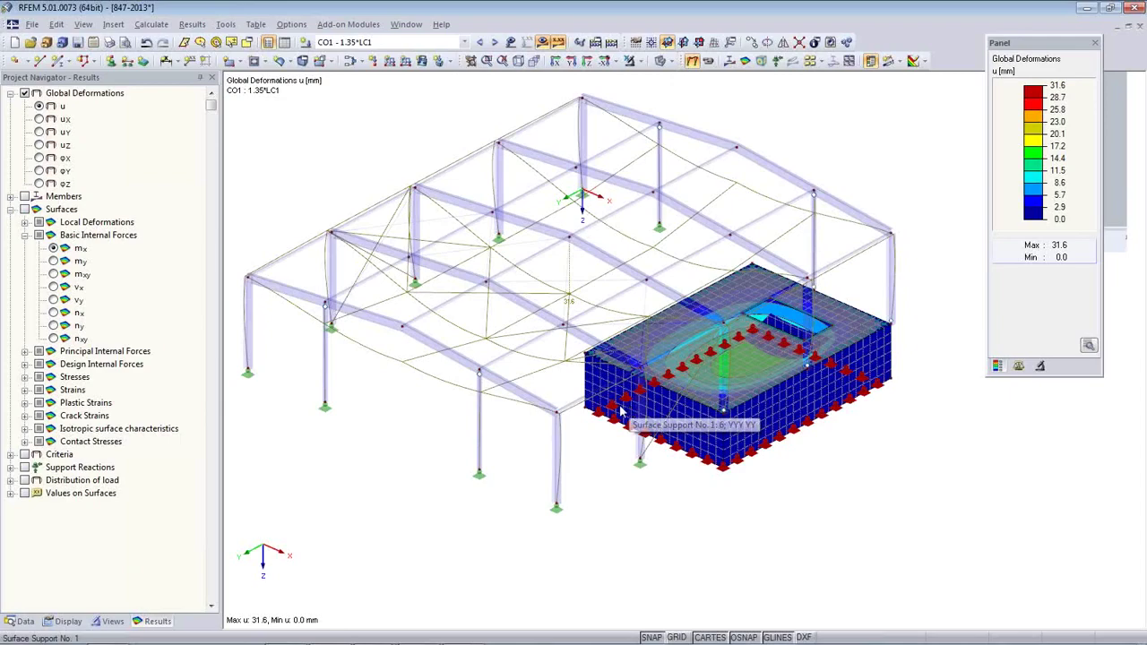
middle_click_drag(734, 555, 777, 477, "ctrl")
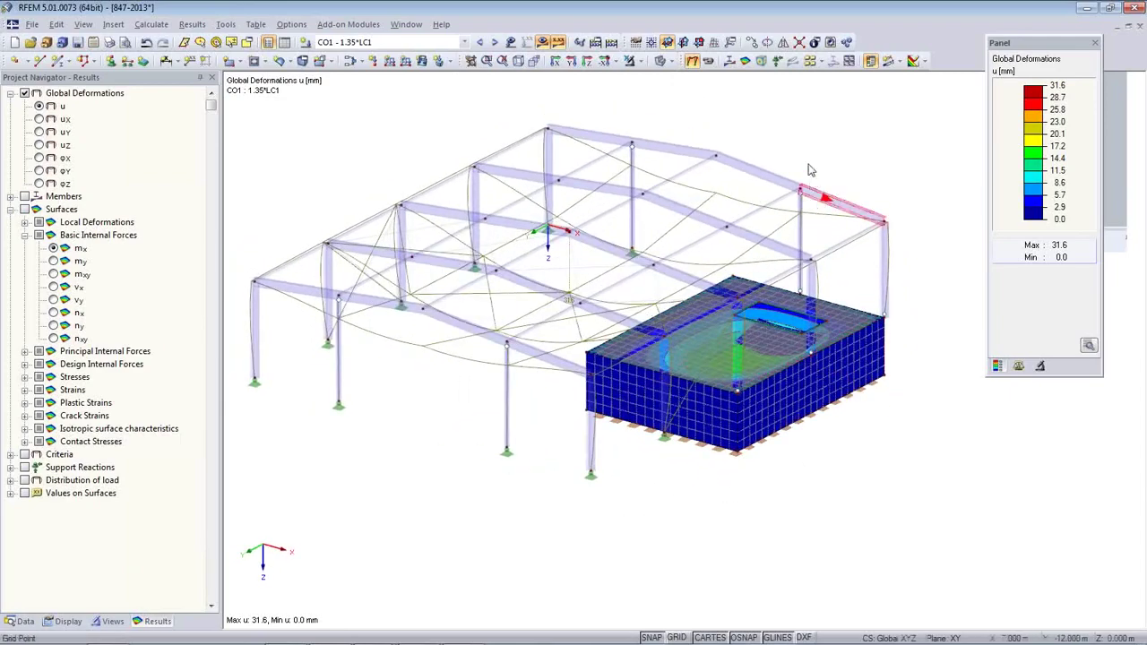
Step: Display the member moments My on the wireframe model and view the surface moments mx, my and mxy
left_click(729, 62)
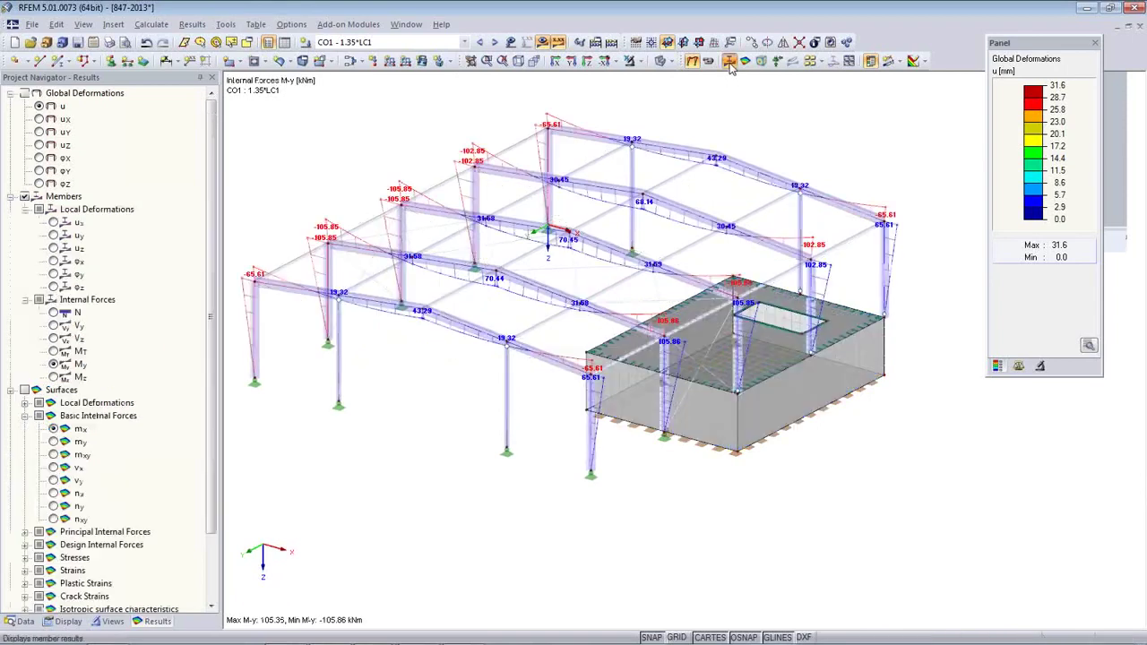
left_click(660, 61)
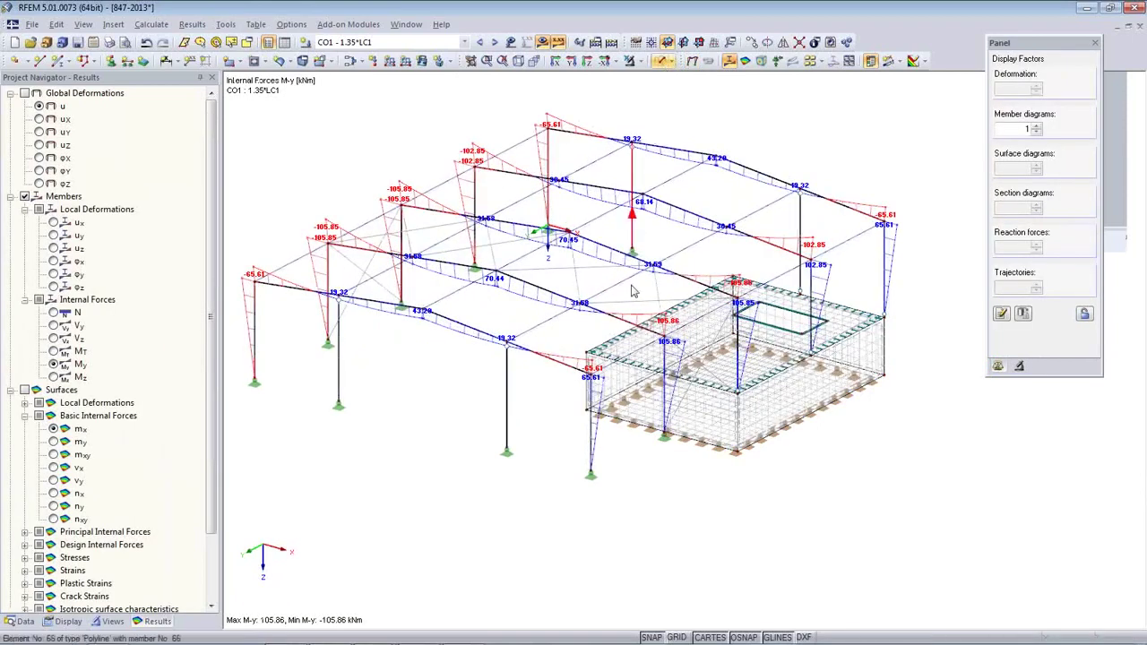
left_click(743, 62)
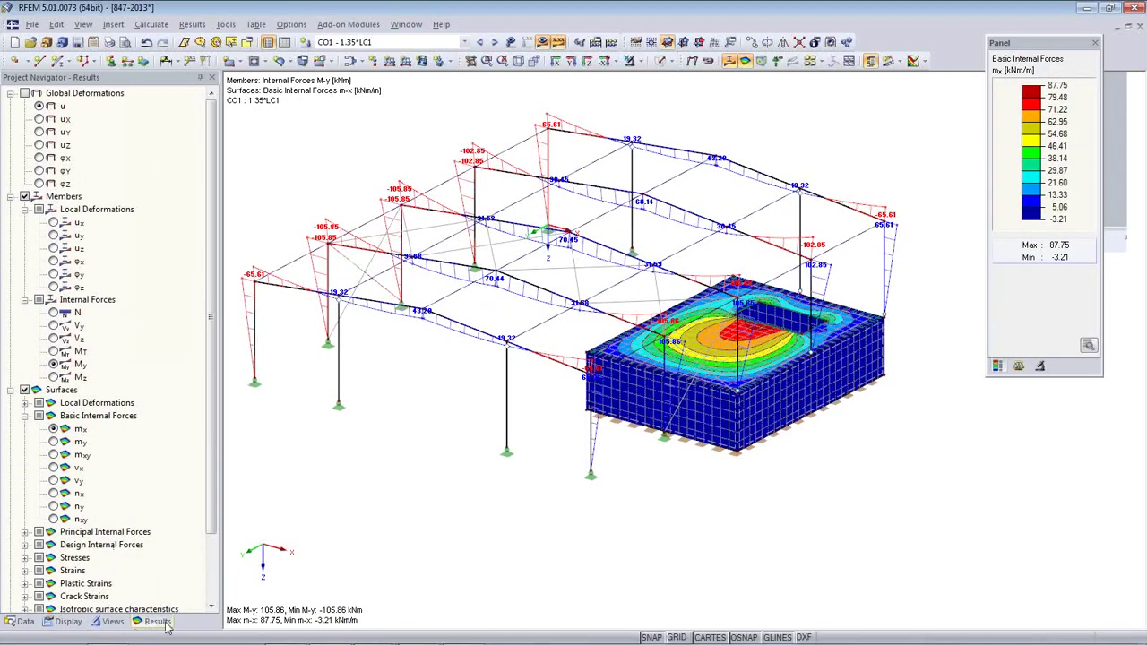
left_click(53, 442)
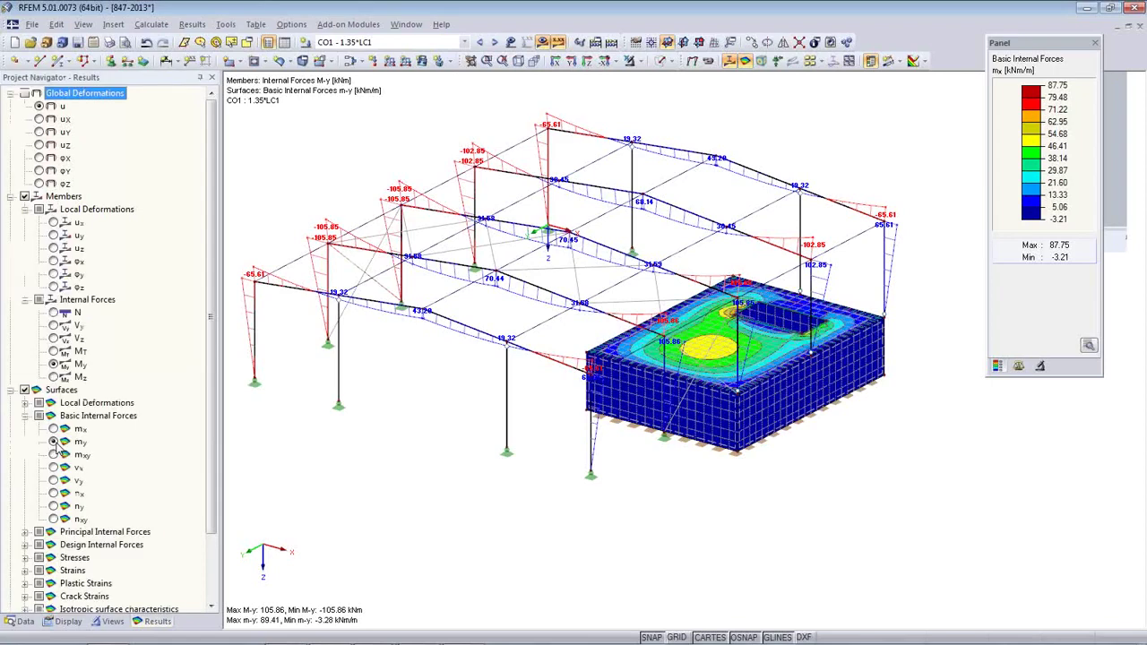
left_click(54, 454)
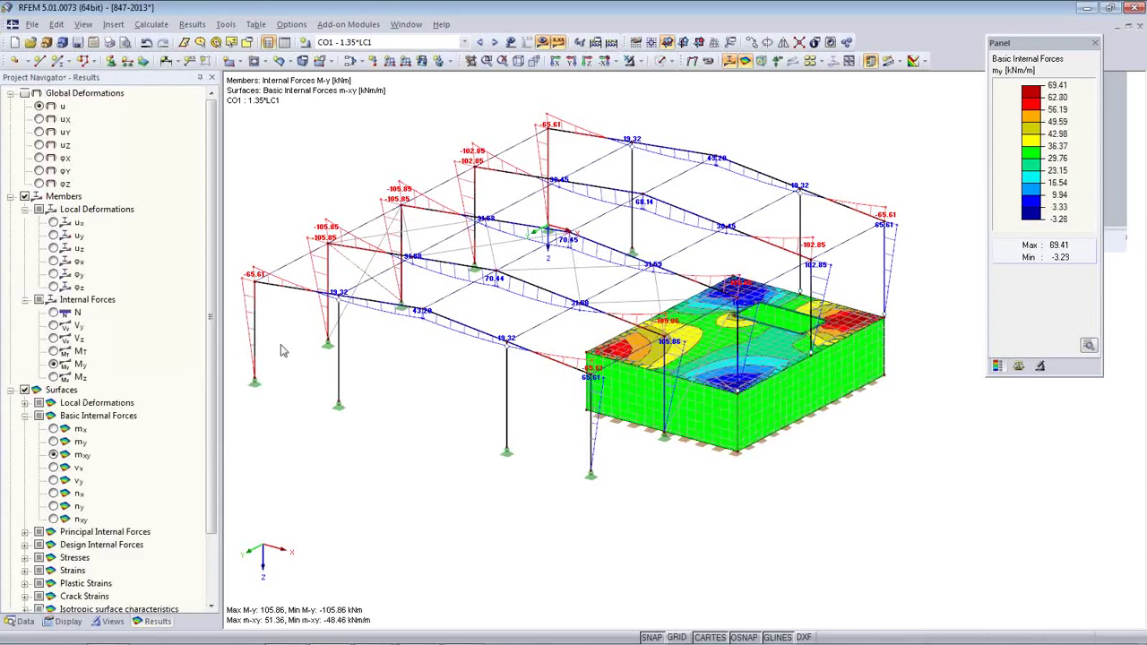
Step: Switch the result values off and back on, and display the axial forces N of the members
left_click(558, 43)
left_click(557, 44)
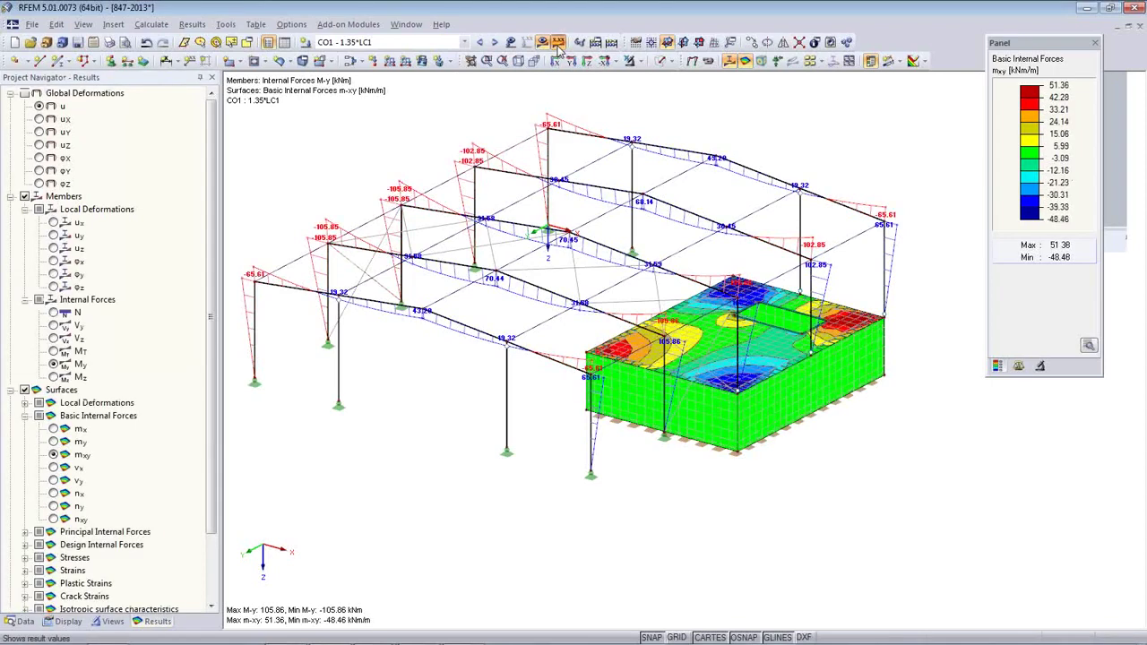
left_click(53, 326)
left_click(53, 313)
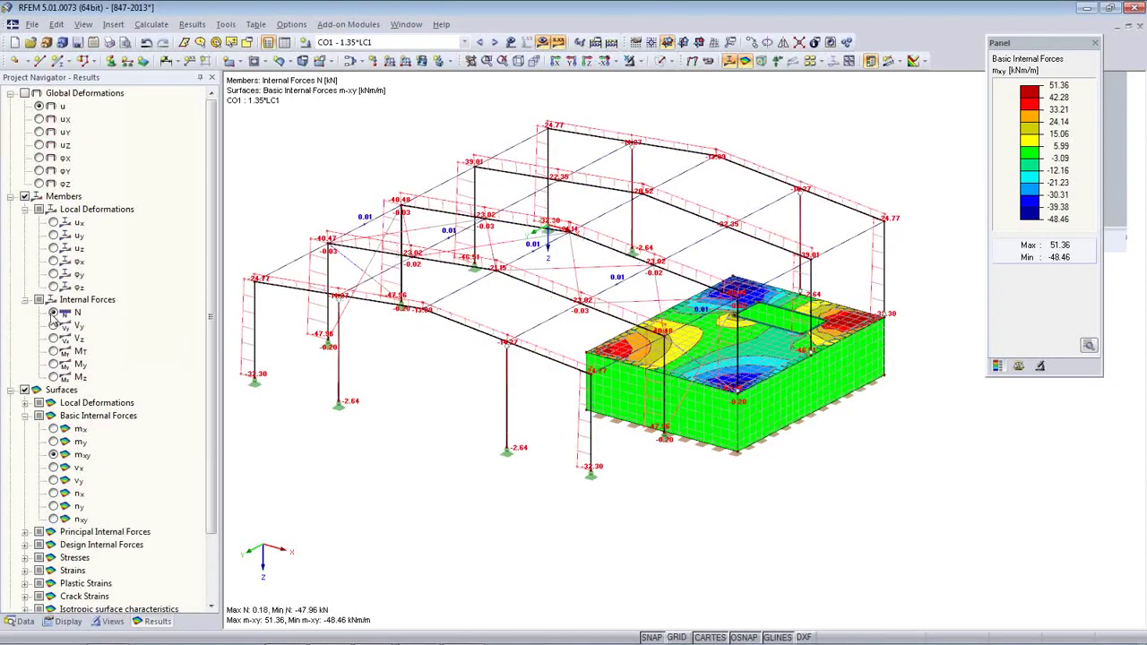
middle_click_drag(407, 434, 472, 439, "ctrl")
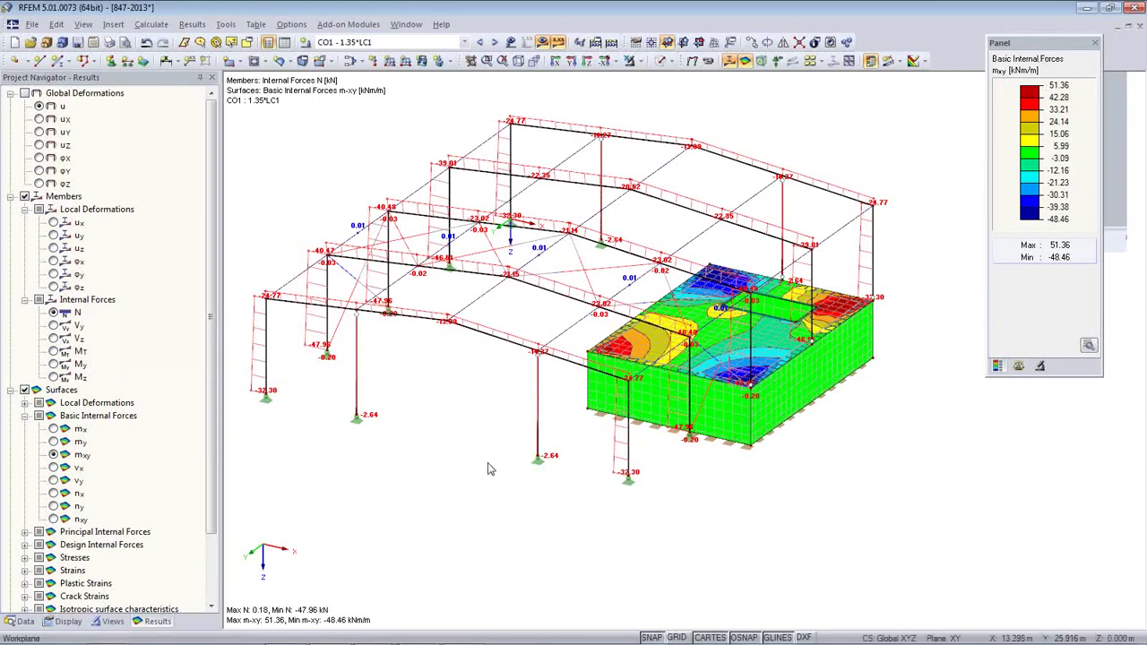
Step: Hide the CO1 results and run the calculation of the complete model with all load cases and combinations
left_click(24, 622)
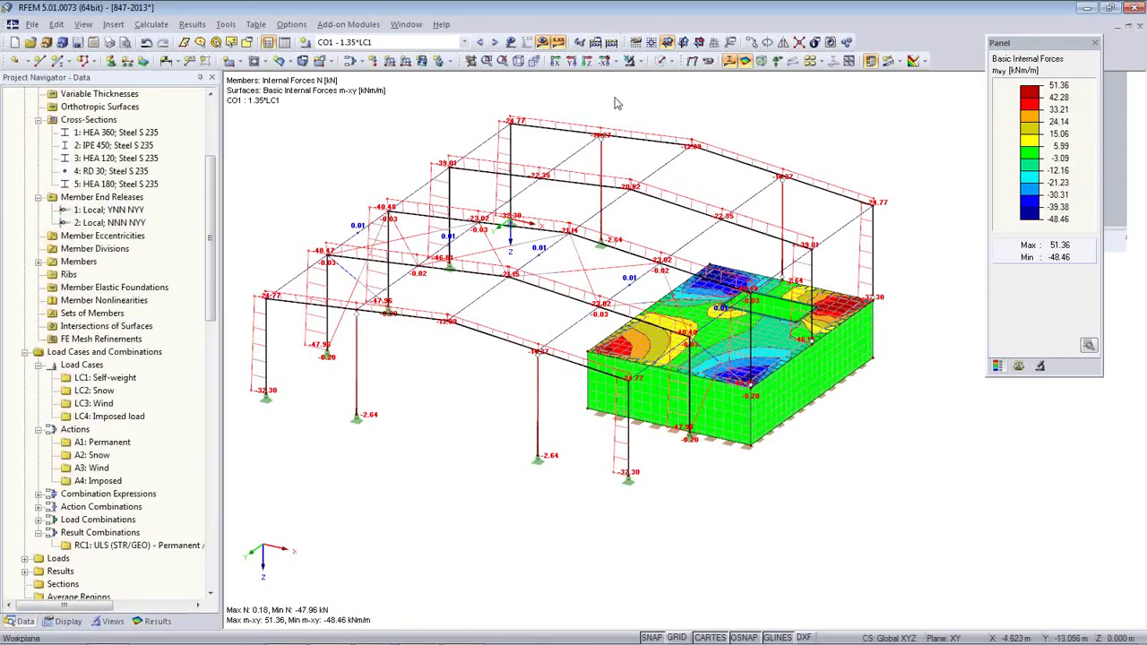
left_click(542, 42)
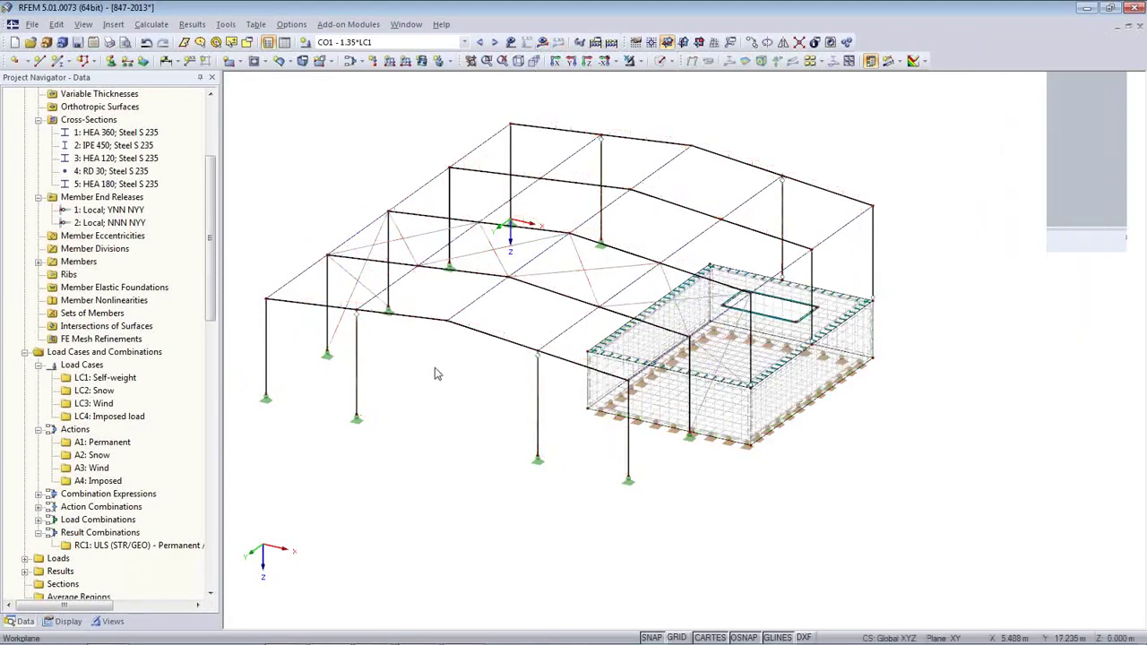
middle_click_drag(436, 373, 511, 341)
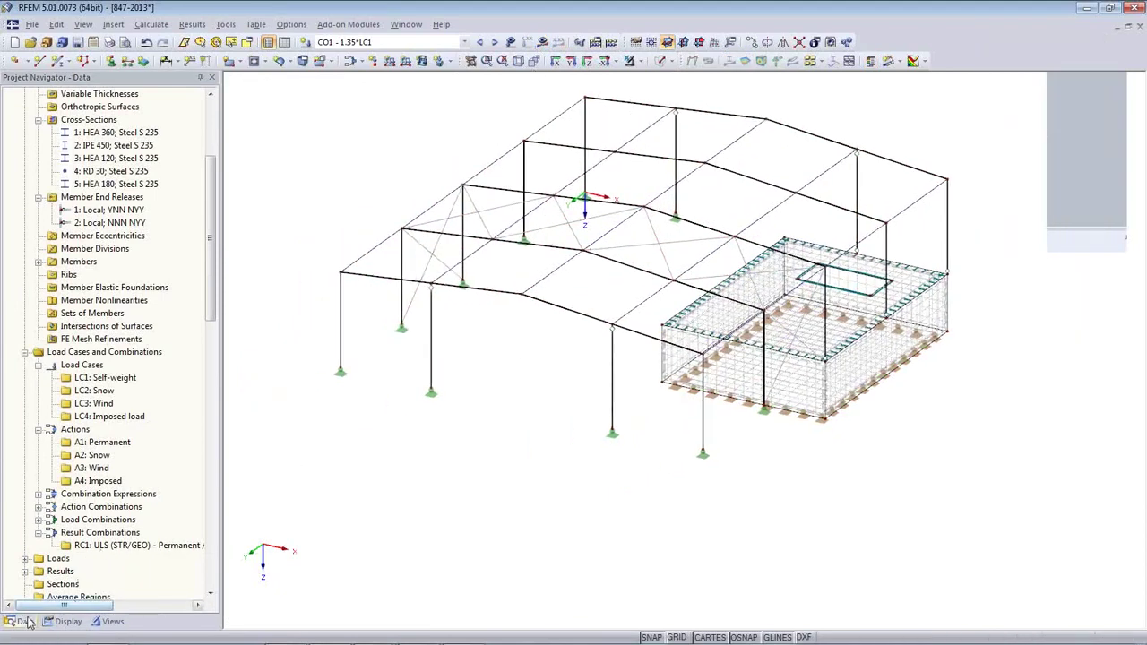
left_click_drag(211, 279, 201, 379)
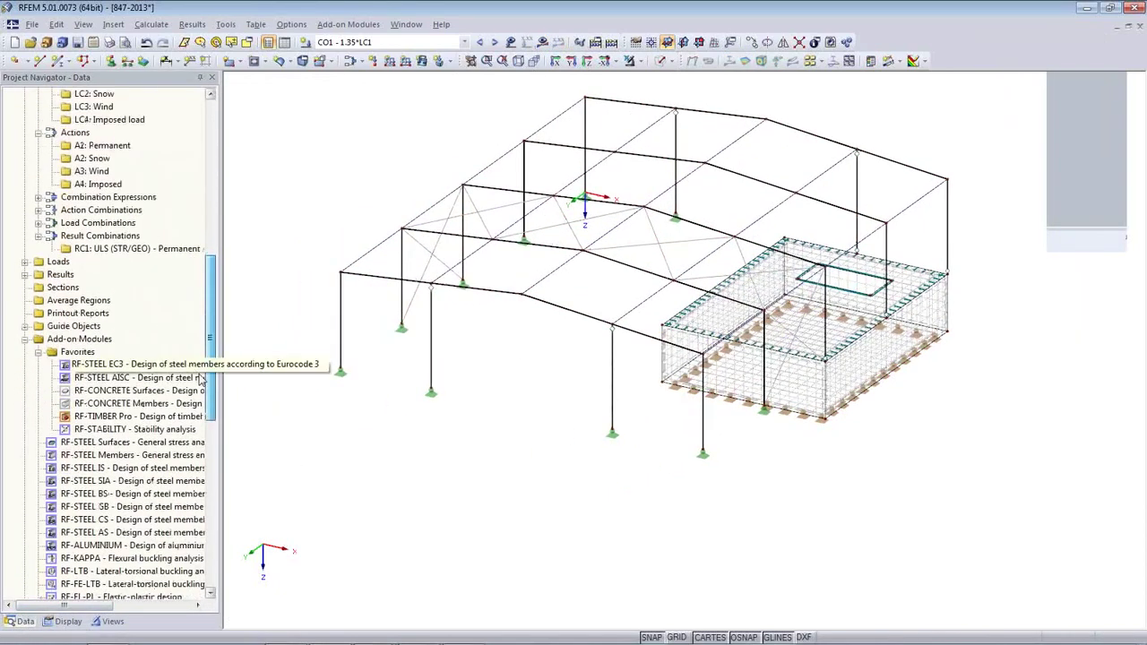
scroll(197, 367, "down", 2)
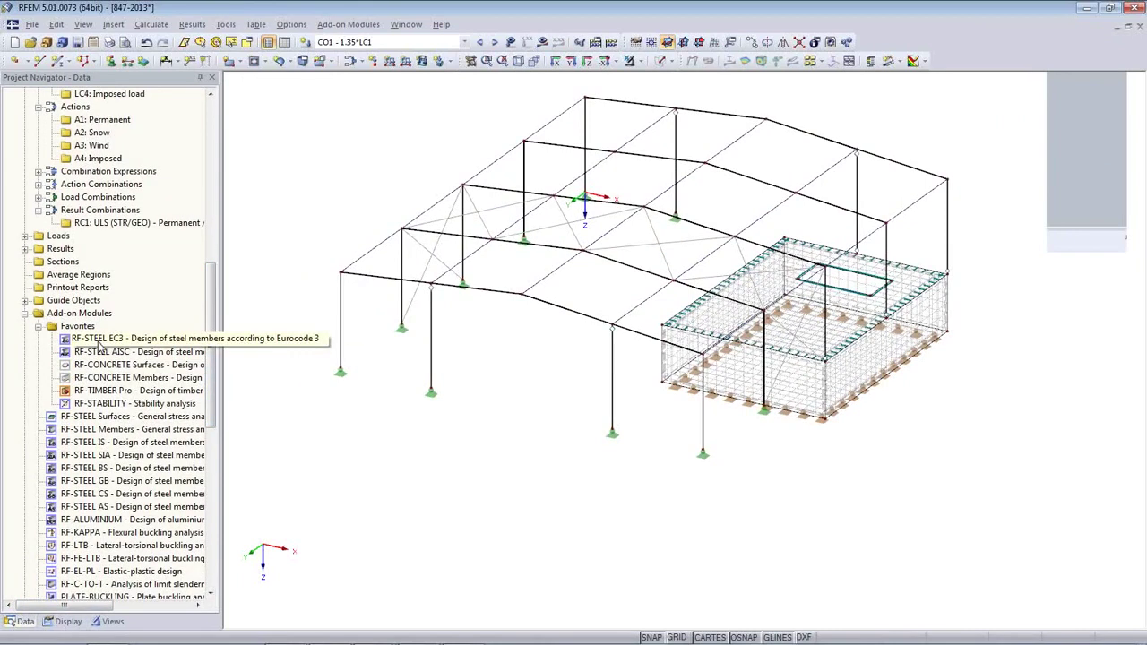
left_click(152, 25)
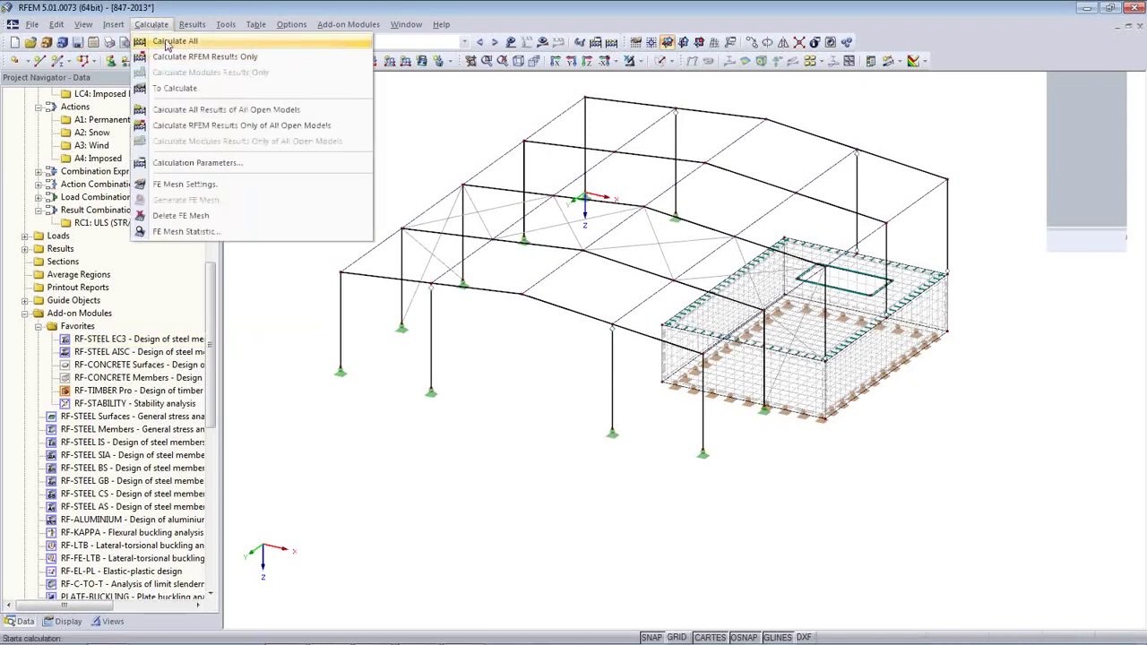
left_click(166, 42)
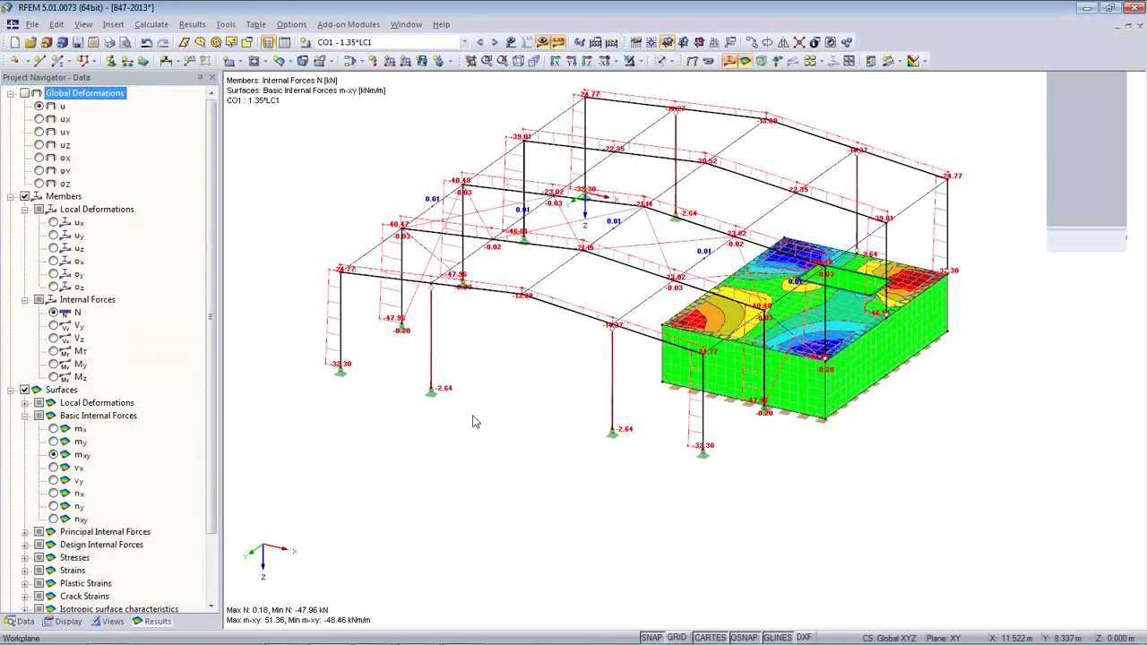
Step: View the axial force and mxy results of the consecutive load combinations CO2 through CO5
left_click(494, 43)
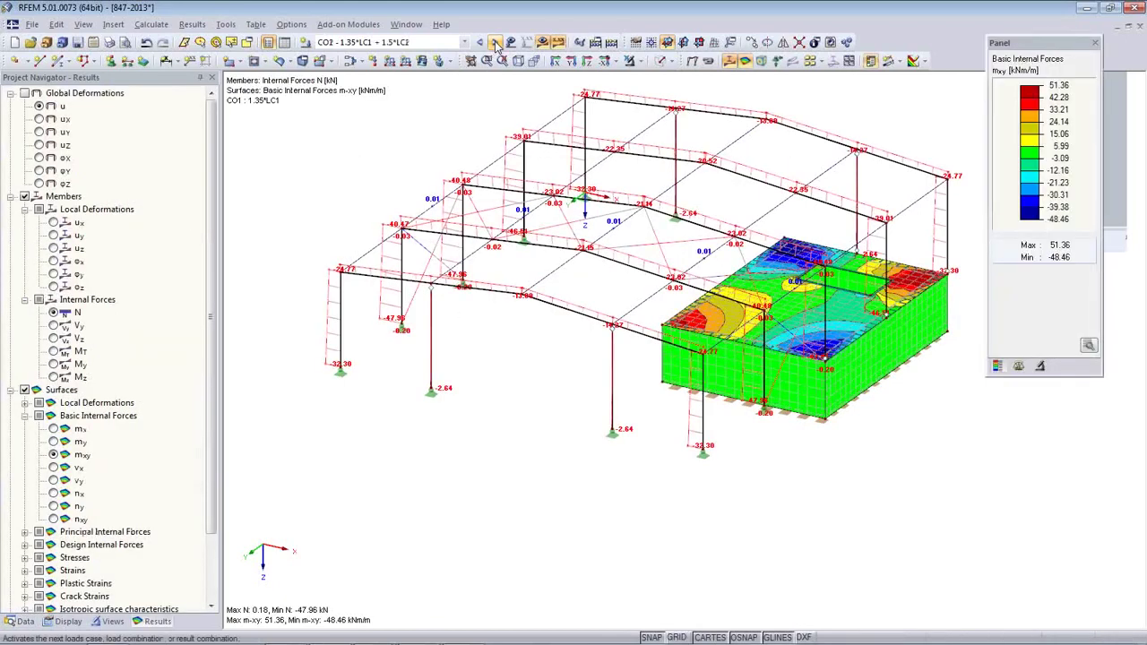
left_click(495, 43)
left_click(494, 43)
left_click(495, 43)
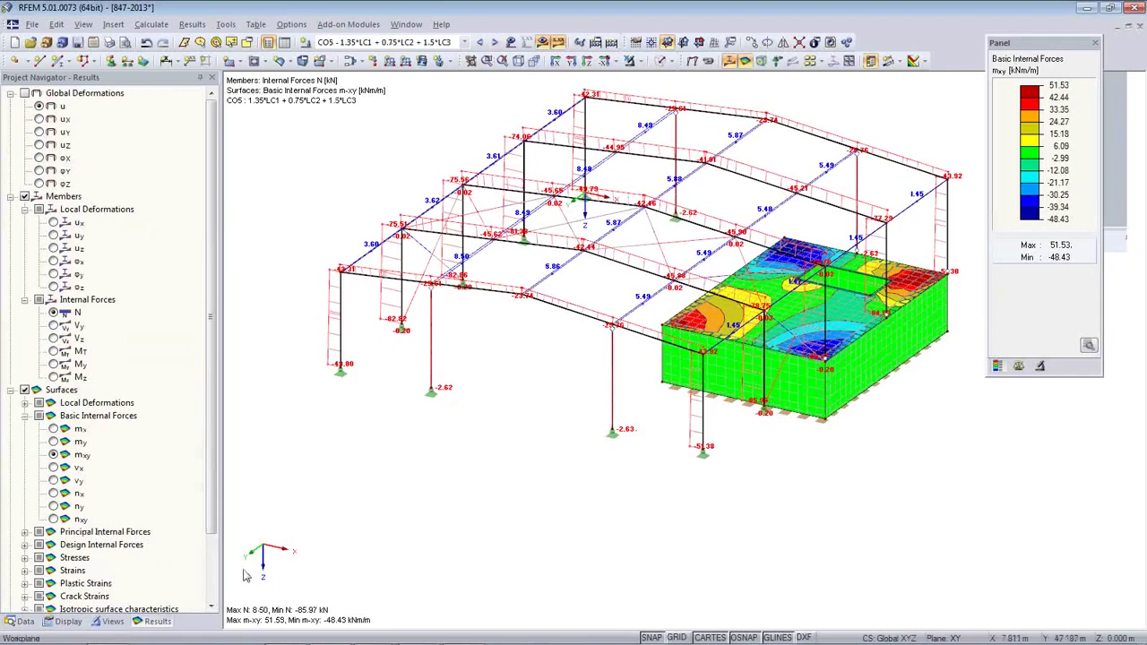
Step: Hide the results and open the RF-STEEL EC3 add-on module for steel member design
left_click(542, 43)
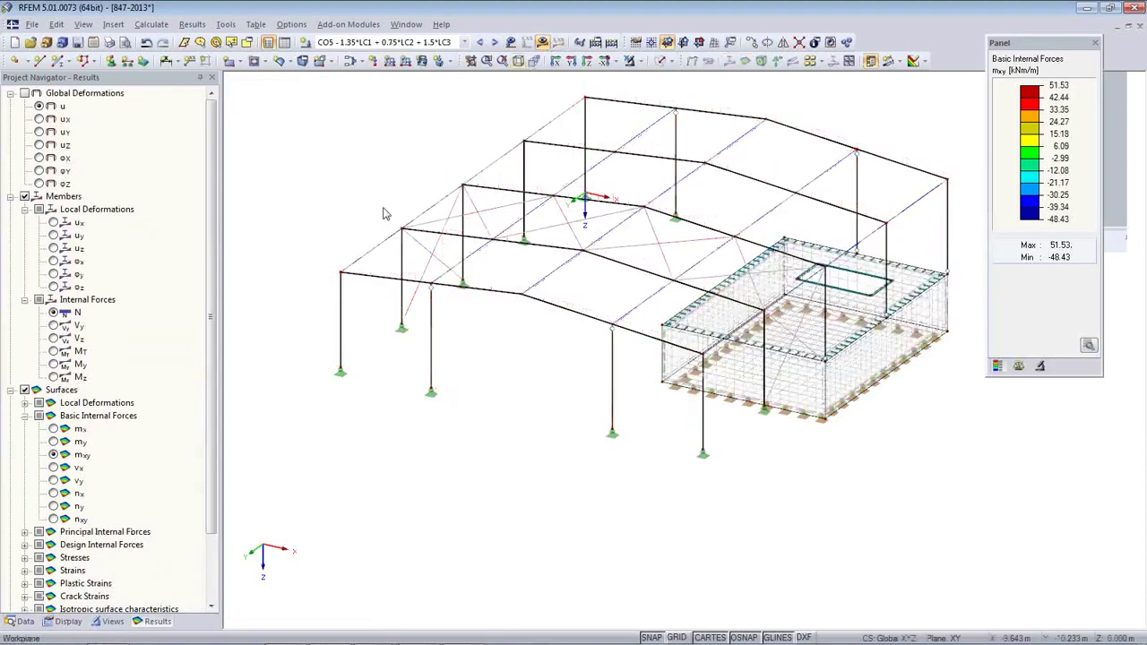
left_click(23, 621)
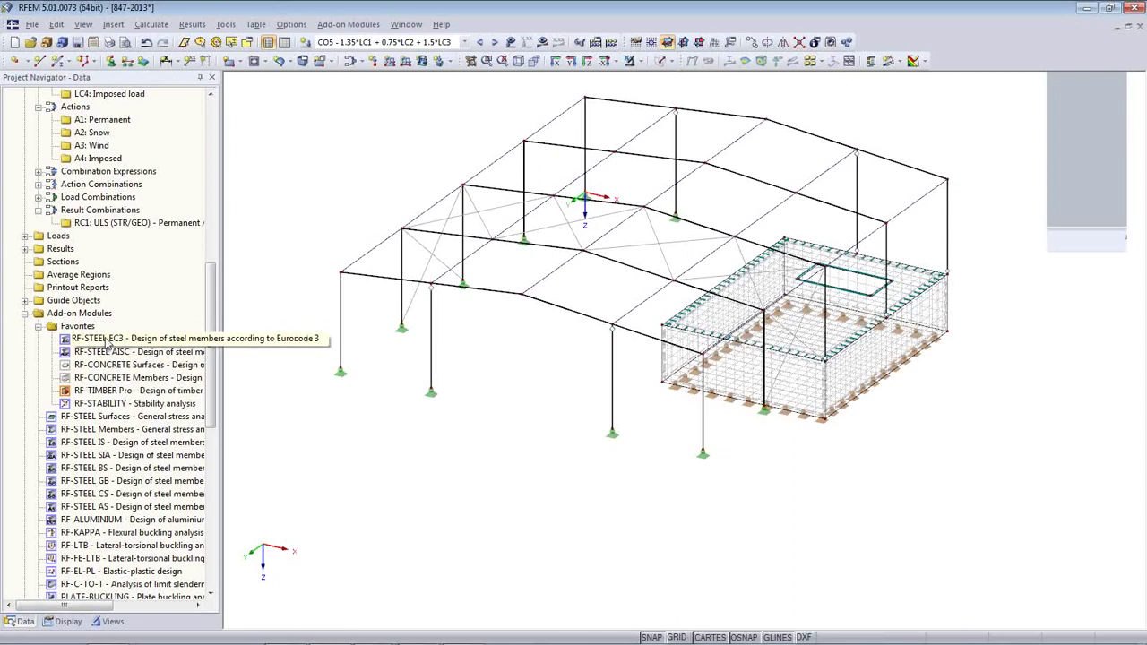
double_click(106, 341)
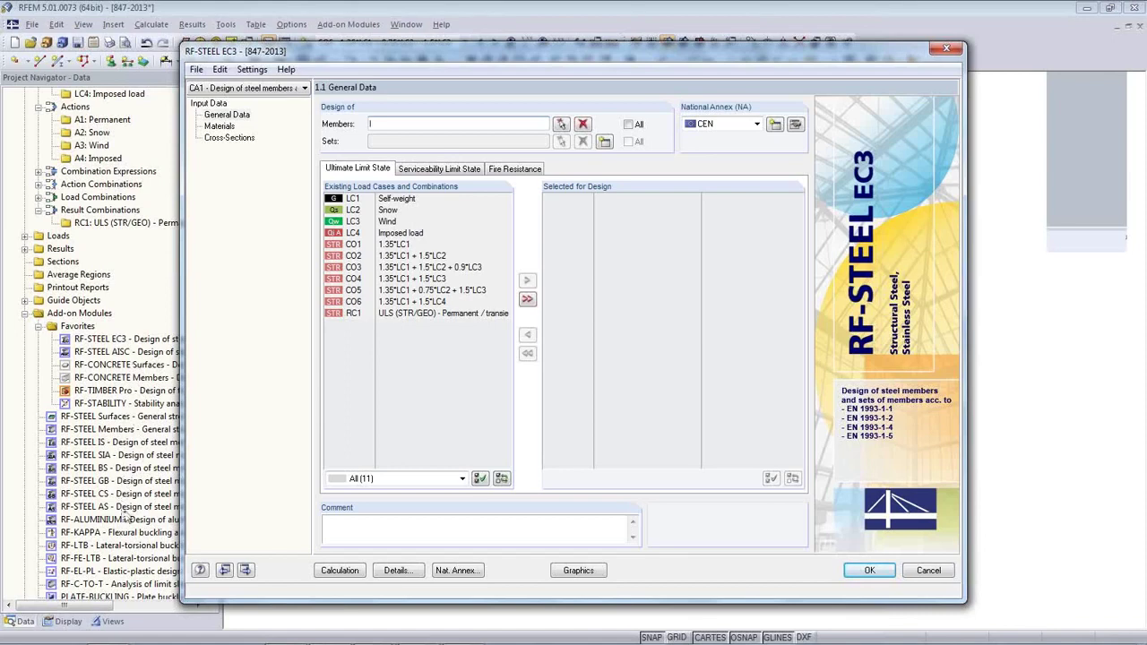
Step: Use the CEN national annex, include all members in the design and select RC1 for the ultimate limit state
left_click(756, 126)
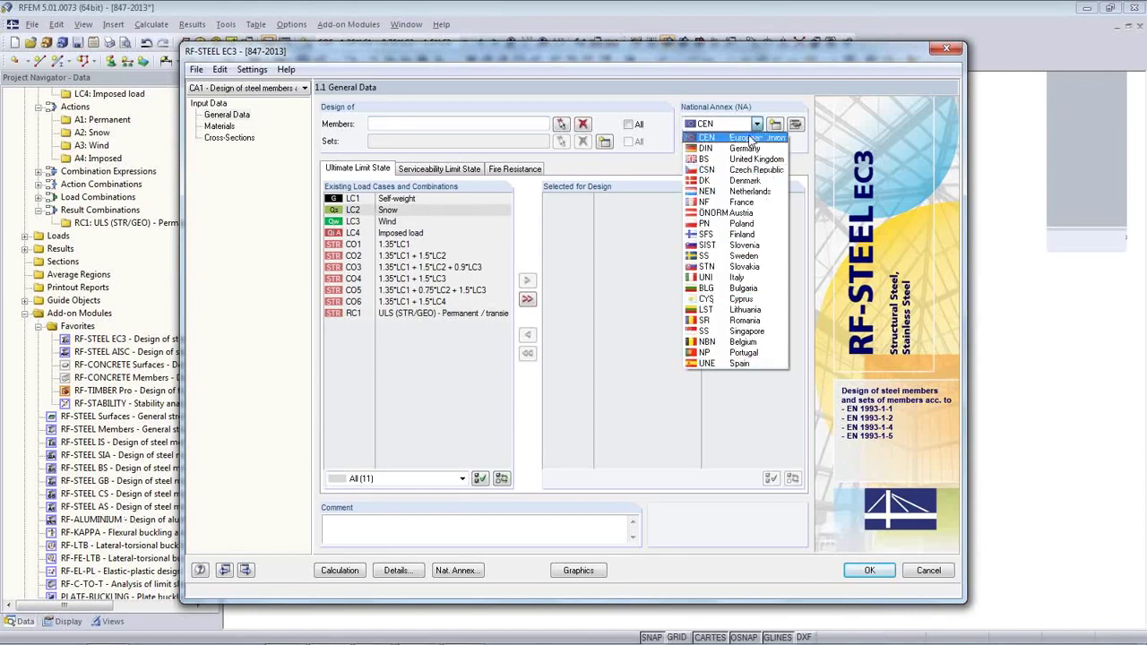
left_click(745, 139)
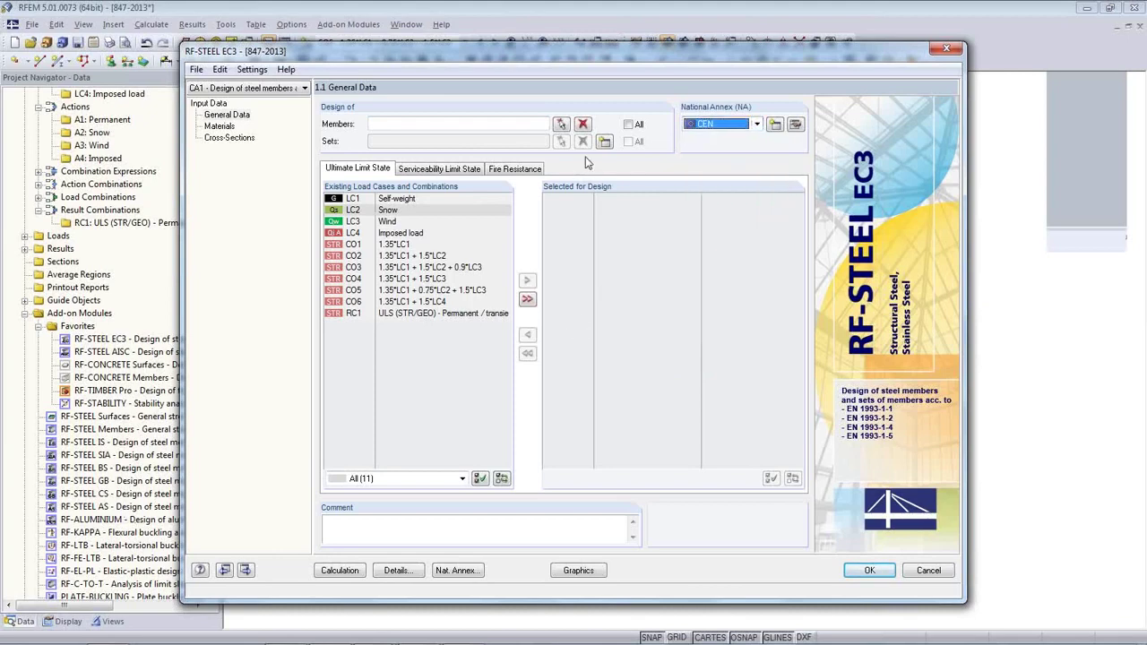
left_click(629, 124)
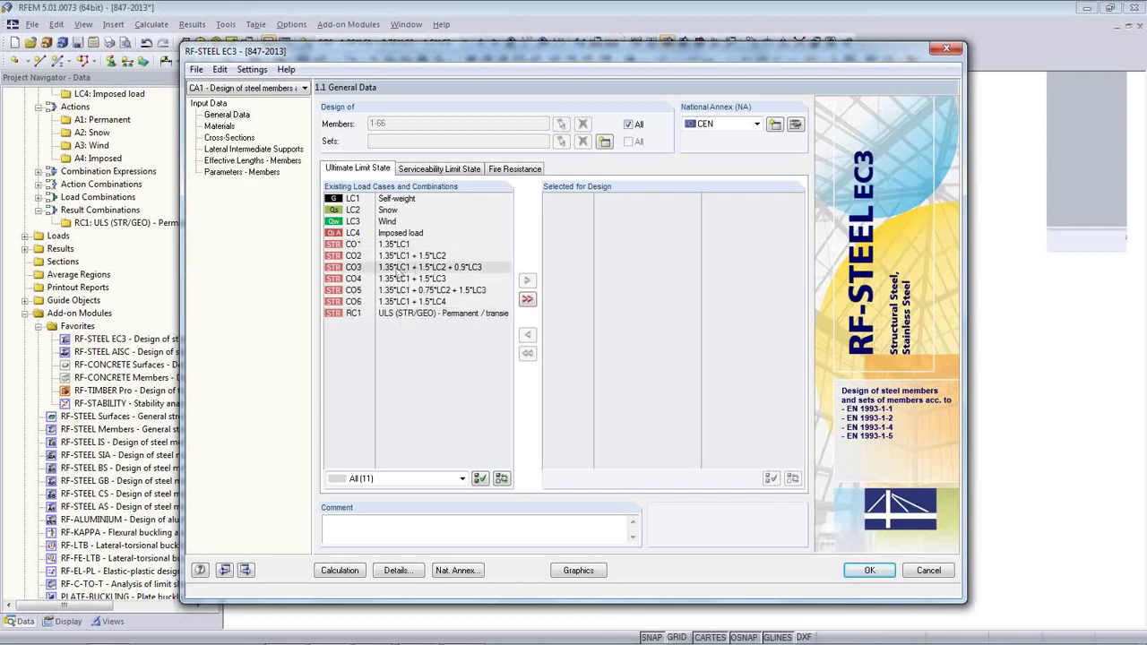
double_click(391, 315)
Step: Check the design materials and set the HEA 360 cross-section's optimization to From Current Row
left_click(221, 126)
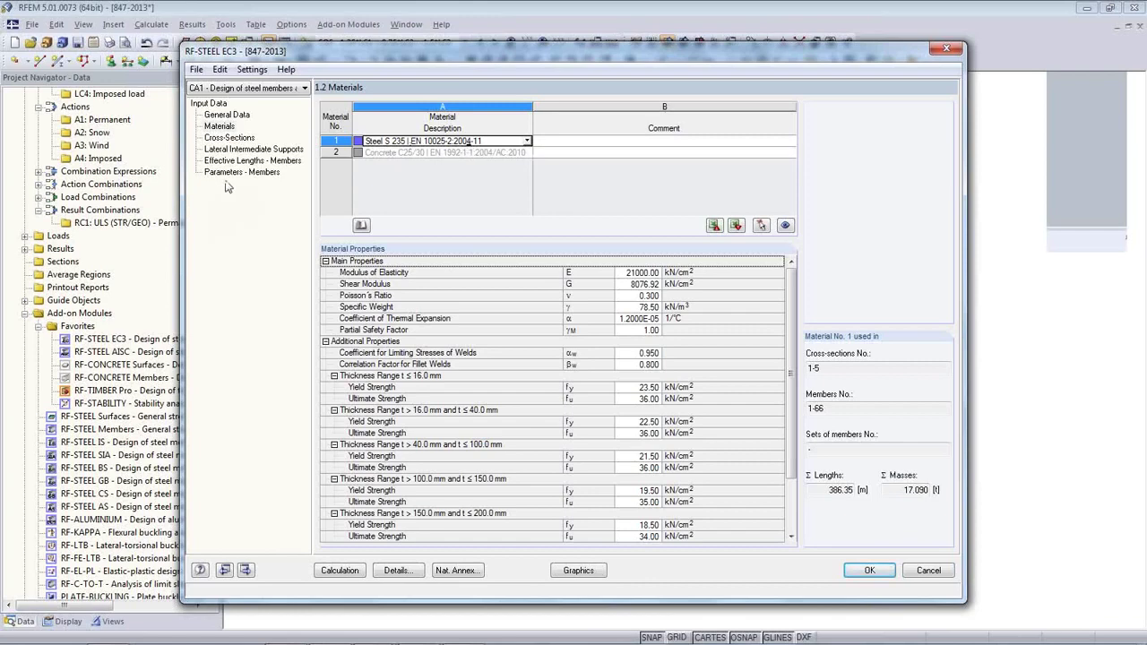
left_click(235, 138)
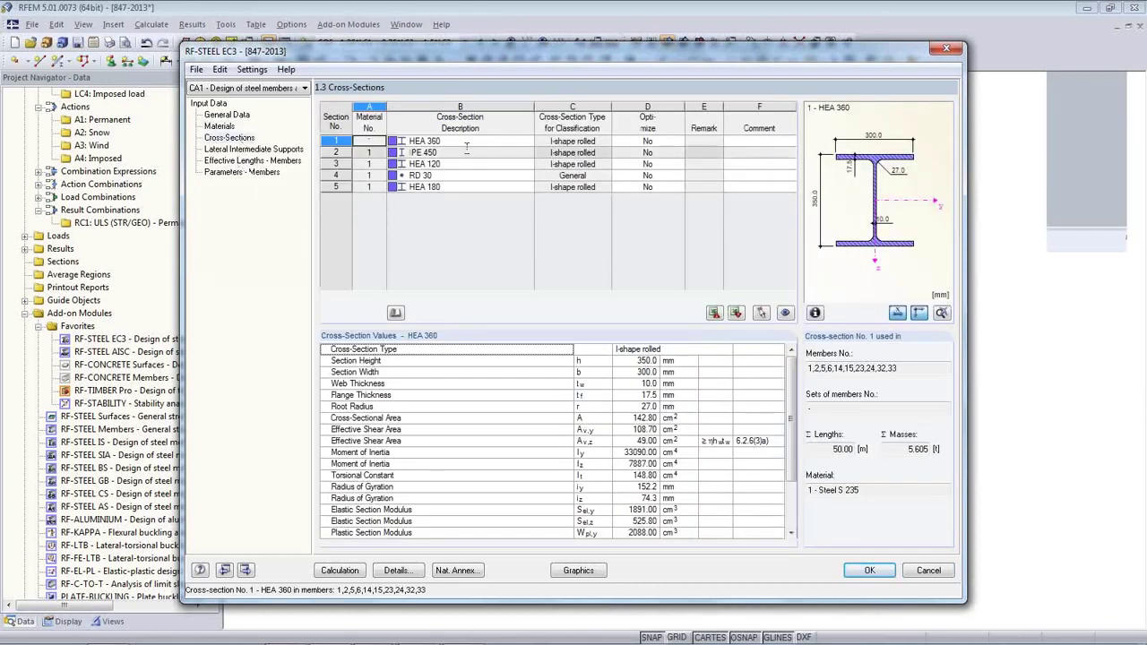
left_click_drag(578, 51, 581, 389)
left_click(647, 481)
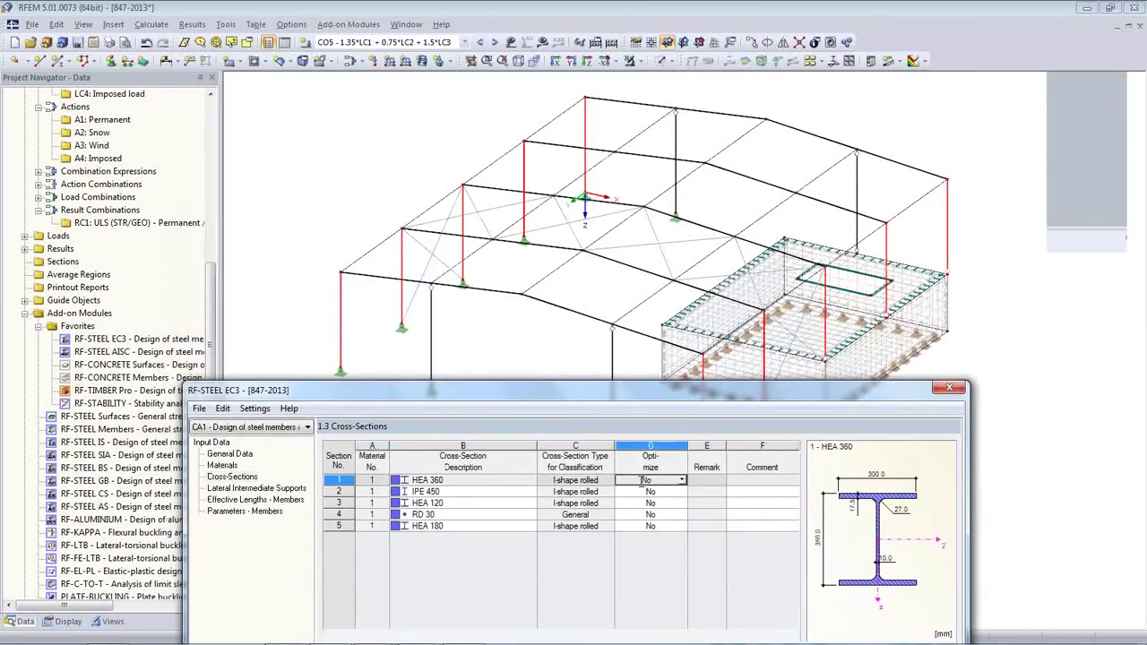
left_click(682, 481)
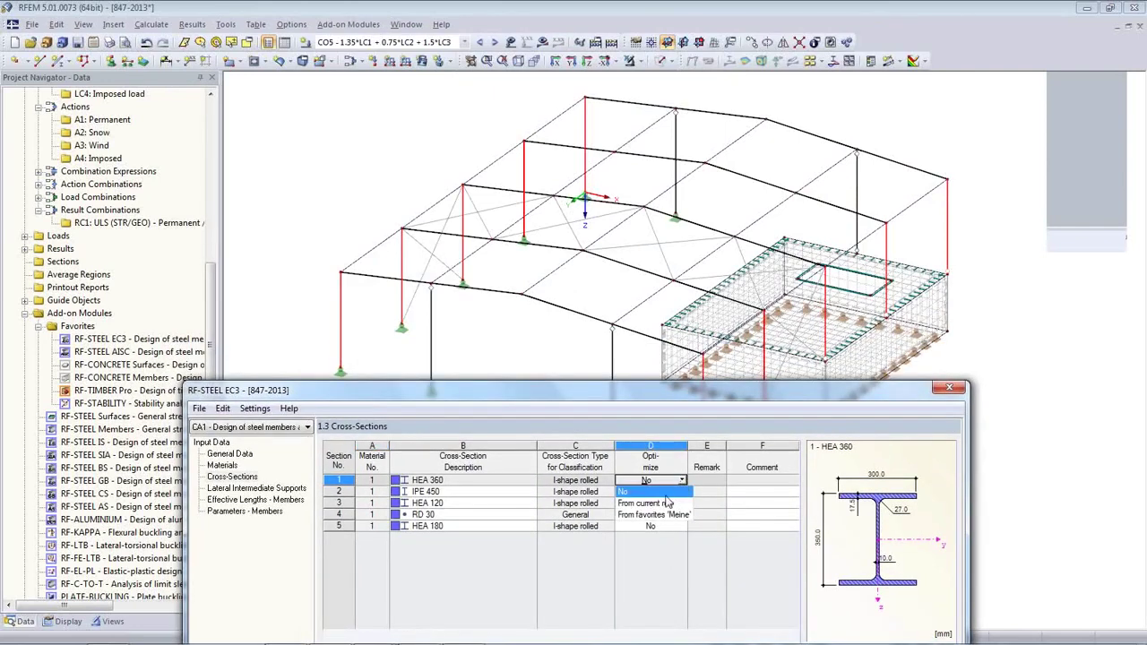
left_click(667, 504)
Step: Set the optimization of the IPE 450, HEA 120 and HEA 180 cross-sections to From Current Row
left_click(667, 491)
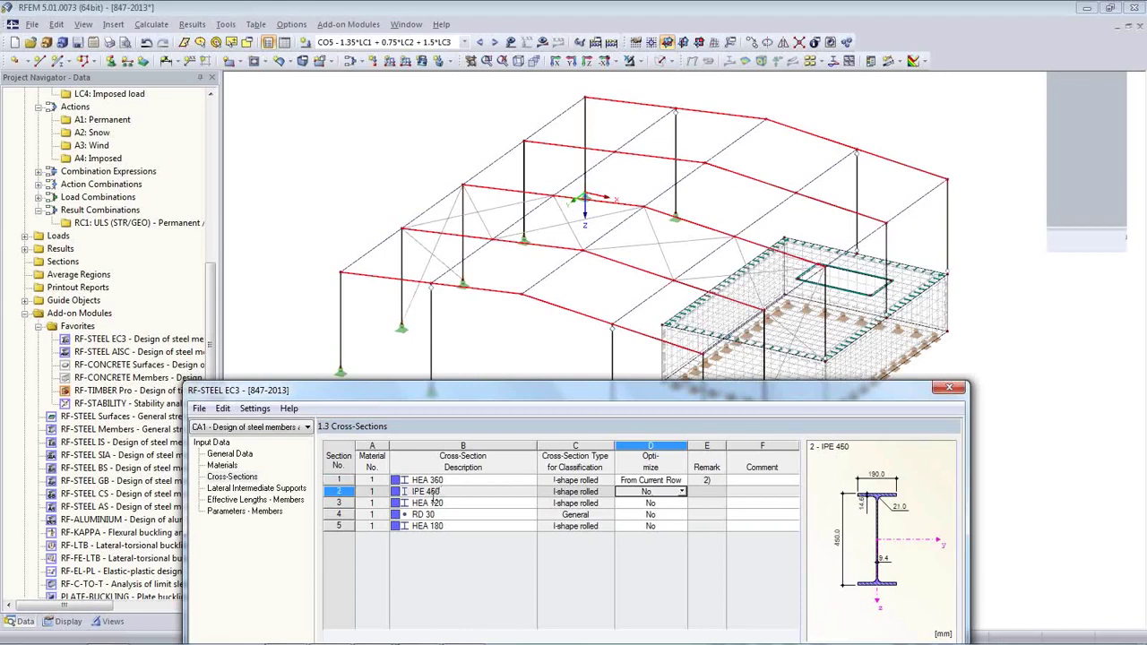
left_click(681, 492)
left_click(654, 503)
left_click(683, 504)
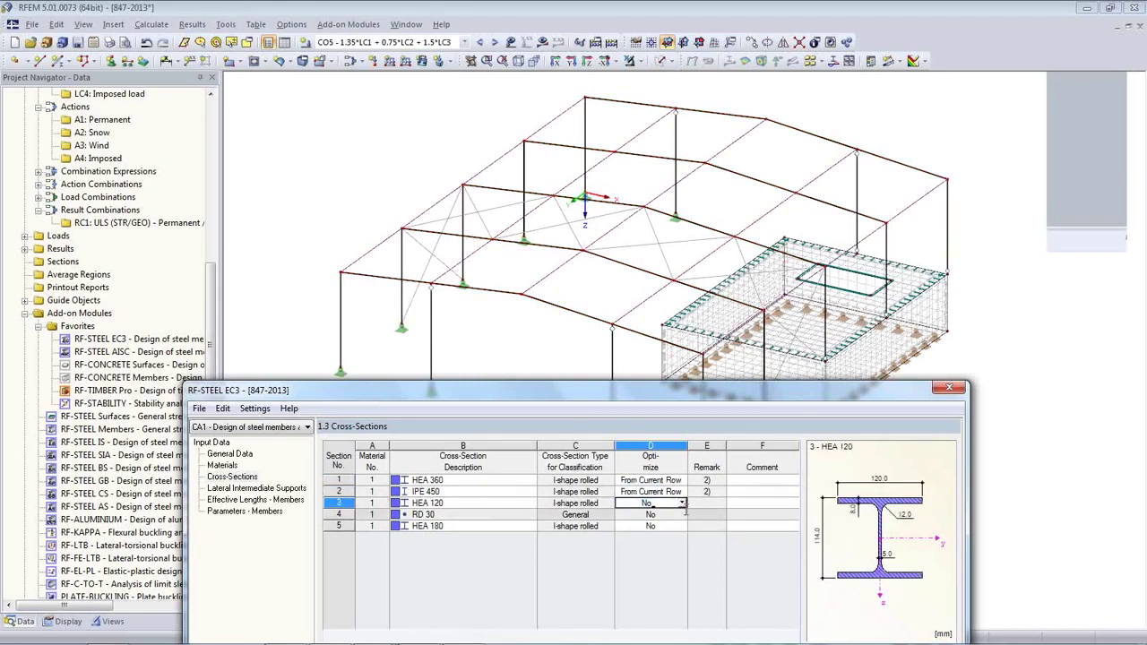
left_click(681, 503)
left_click(672, 522)
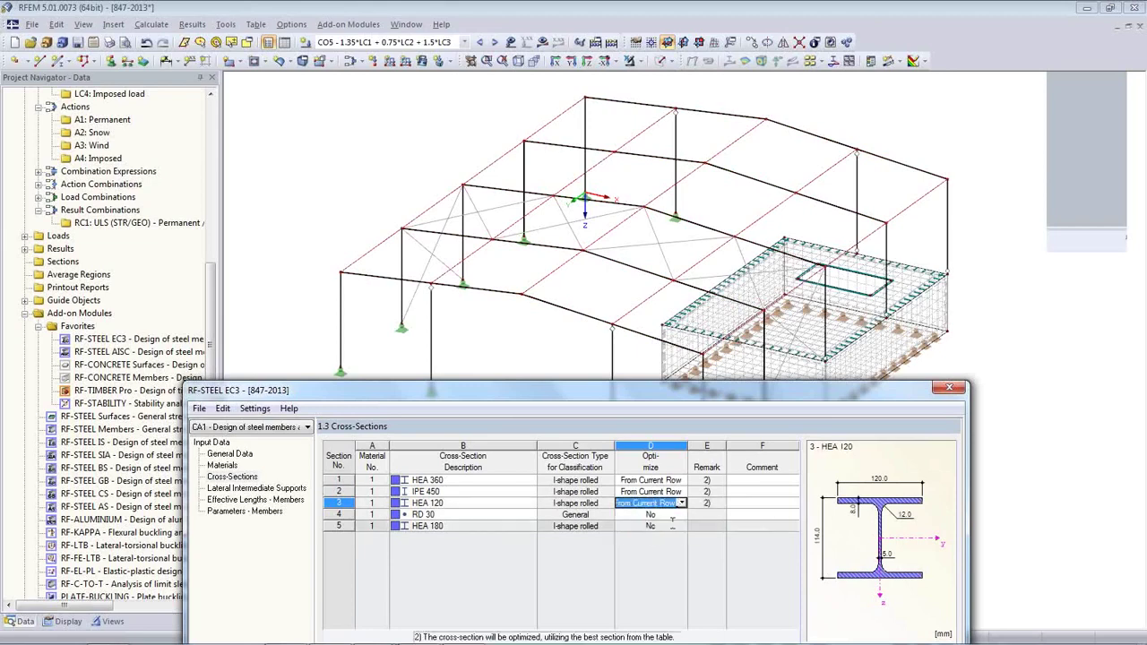
left_click(672, 525)
left_click(683, 526)
left_click(663, 545)
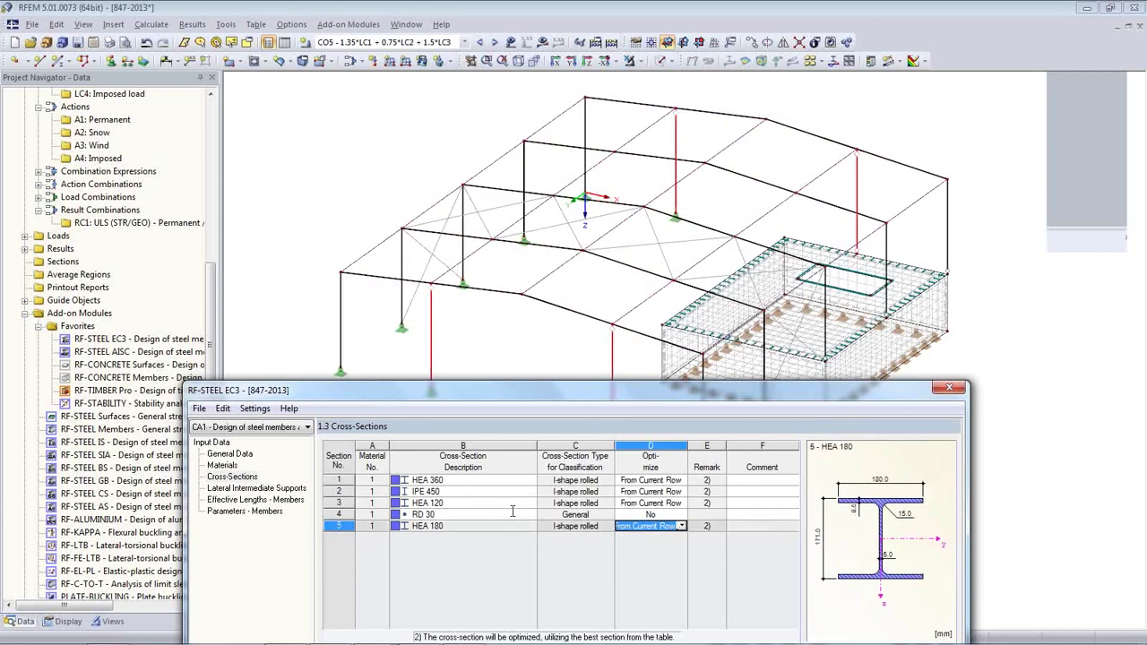
Step: Check in the model which members use the IPE 450, HEA 120 and RD 30 cross-sections
left_click(462, 492)
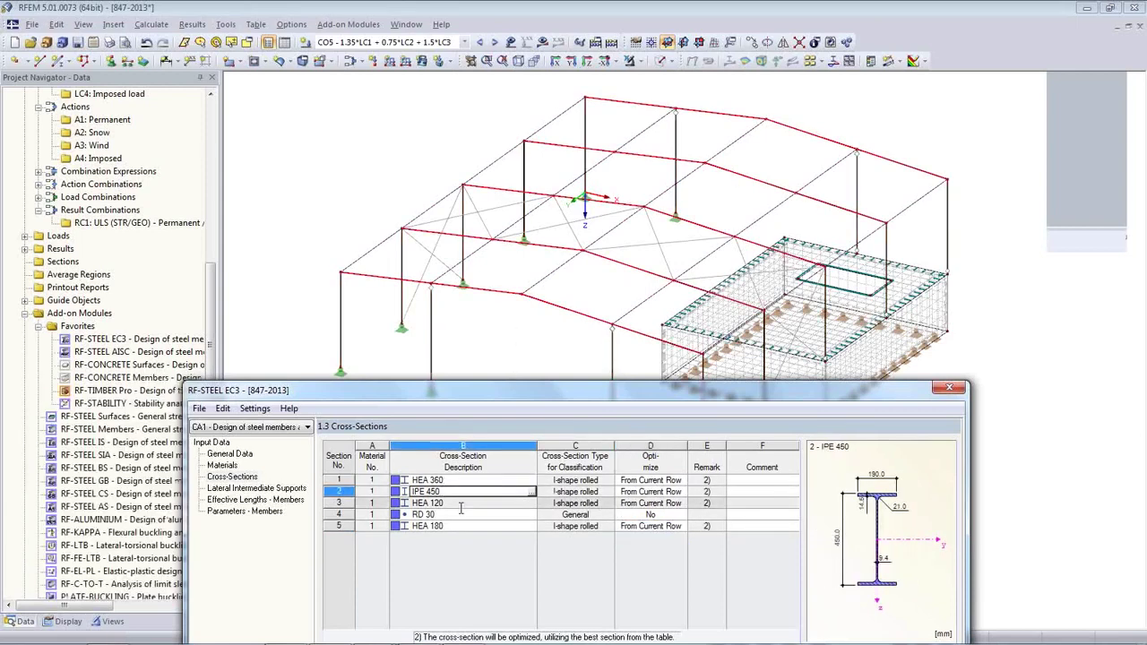
left_click(460, 504)
left_click(460, 516)
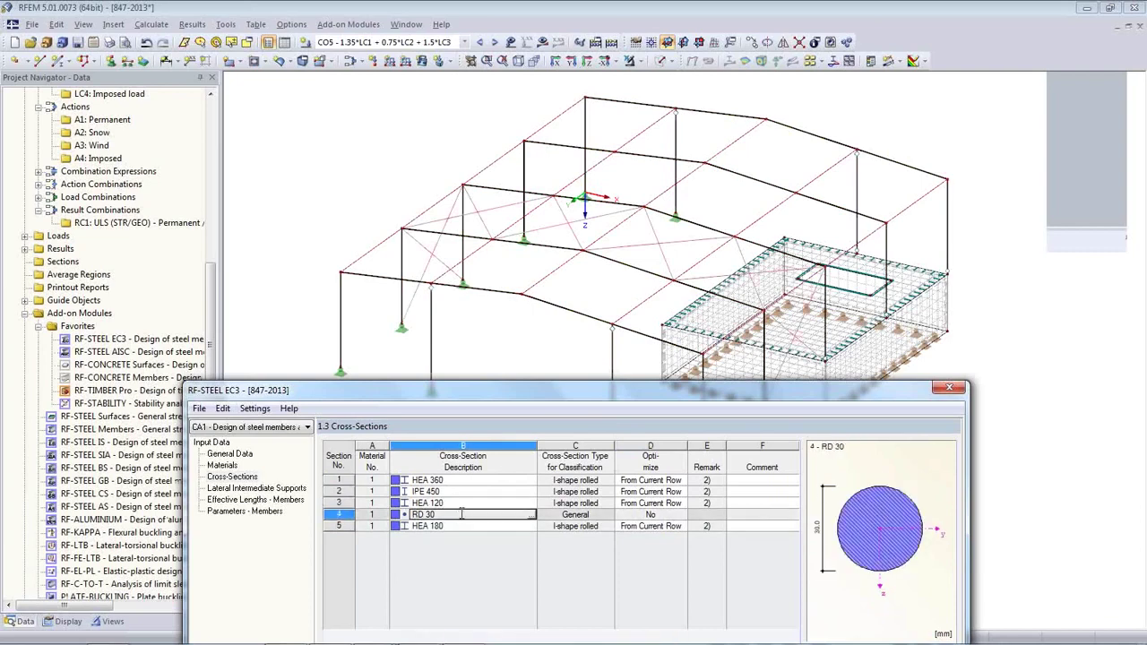
left_click(463, 504)
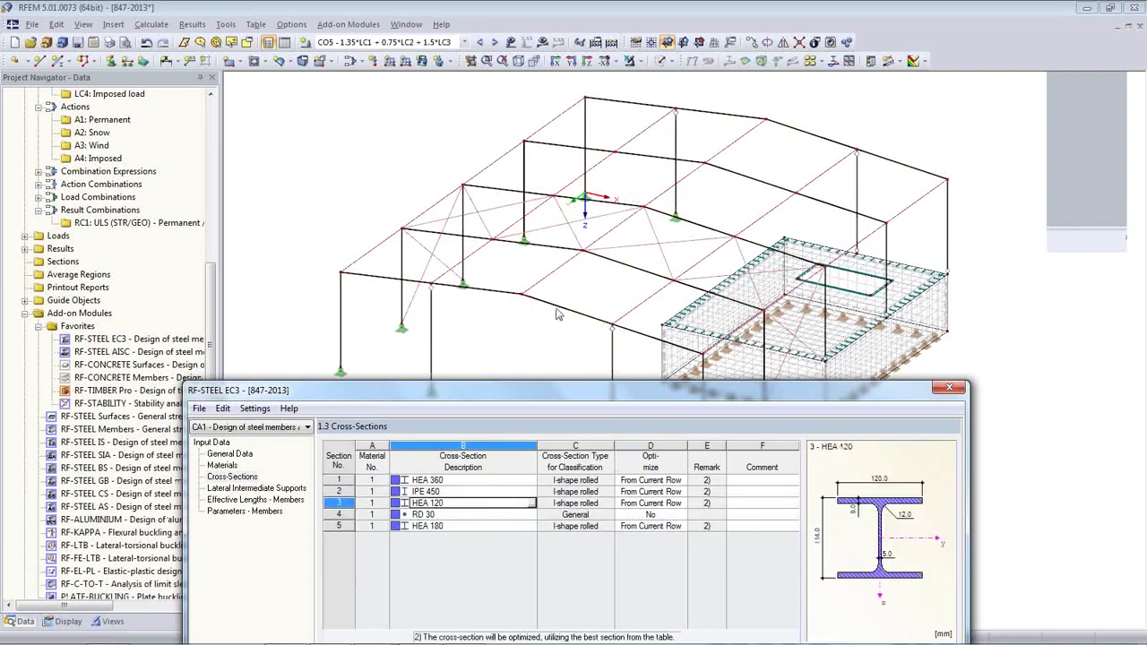
left_click_drag(552, 394, 548, 101)
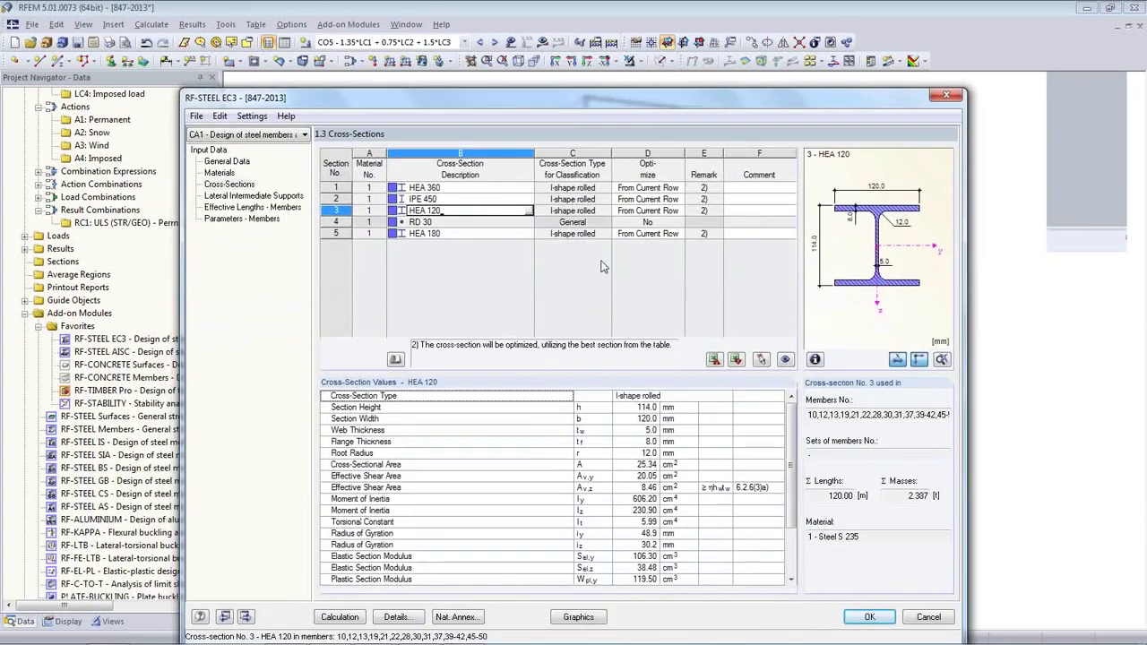
Step: Review the lateral intermediate supports and effective lengths of the members, and close RF-STEEL EC3 keeping its settings
left_click(239, 196)
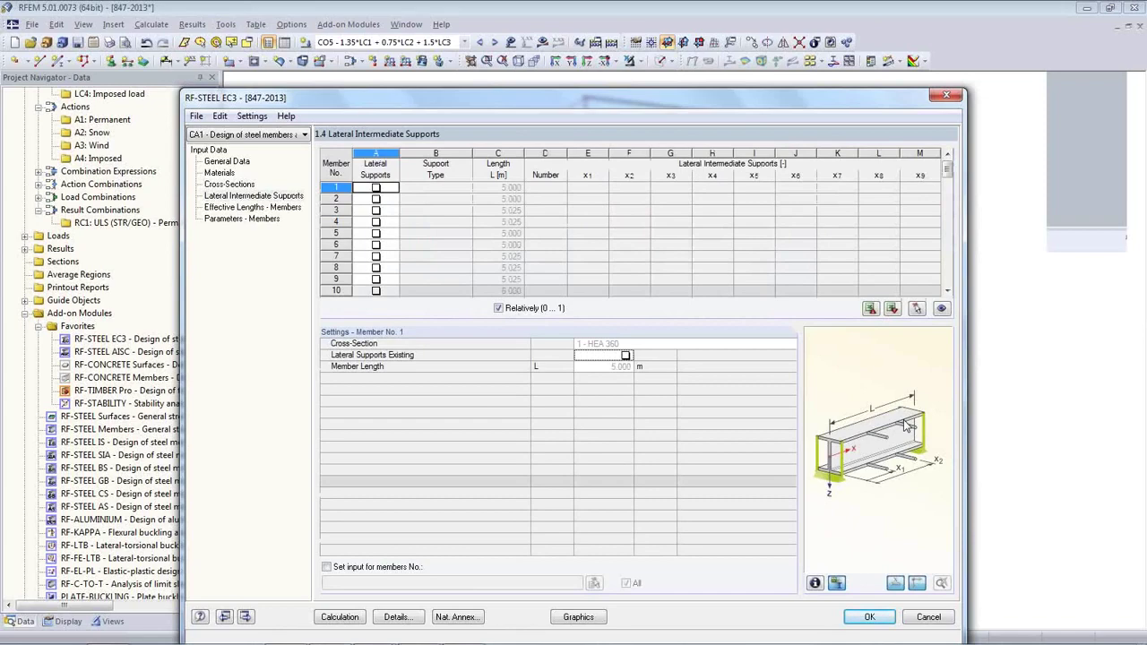
left_click(242, 207)
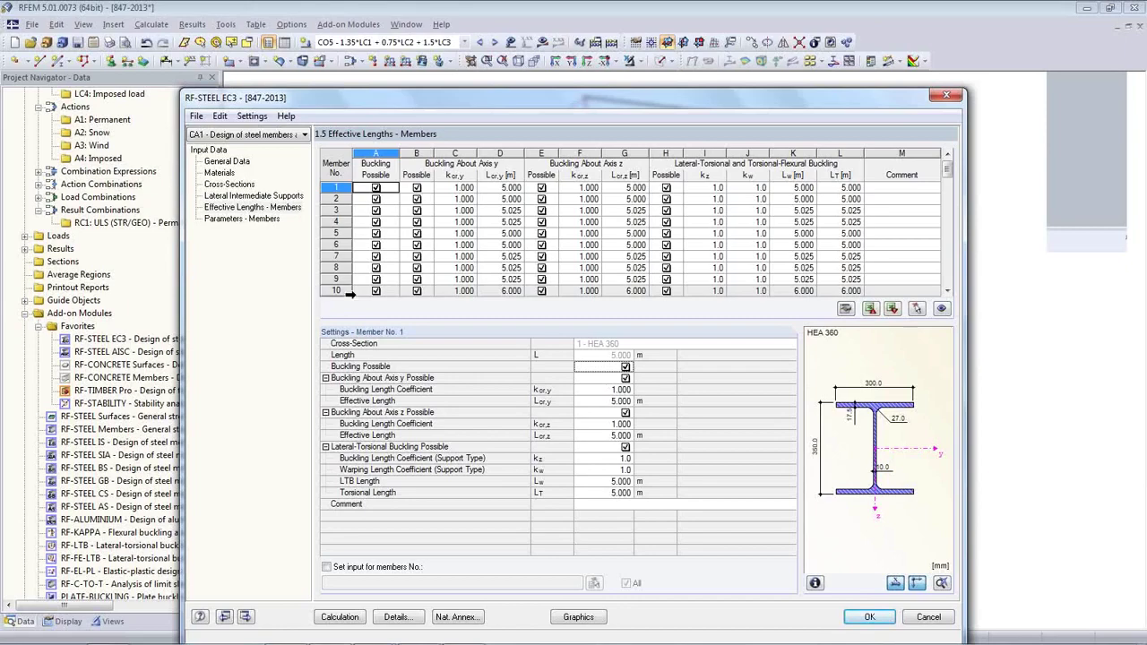
left_click_drag(495, 321, 512, 97)
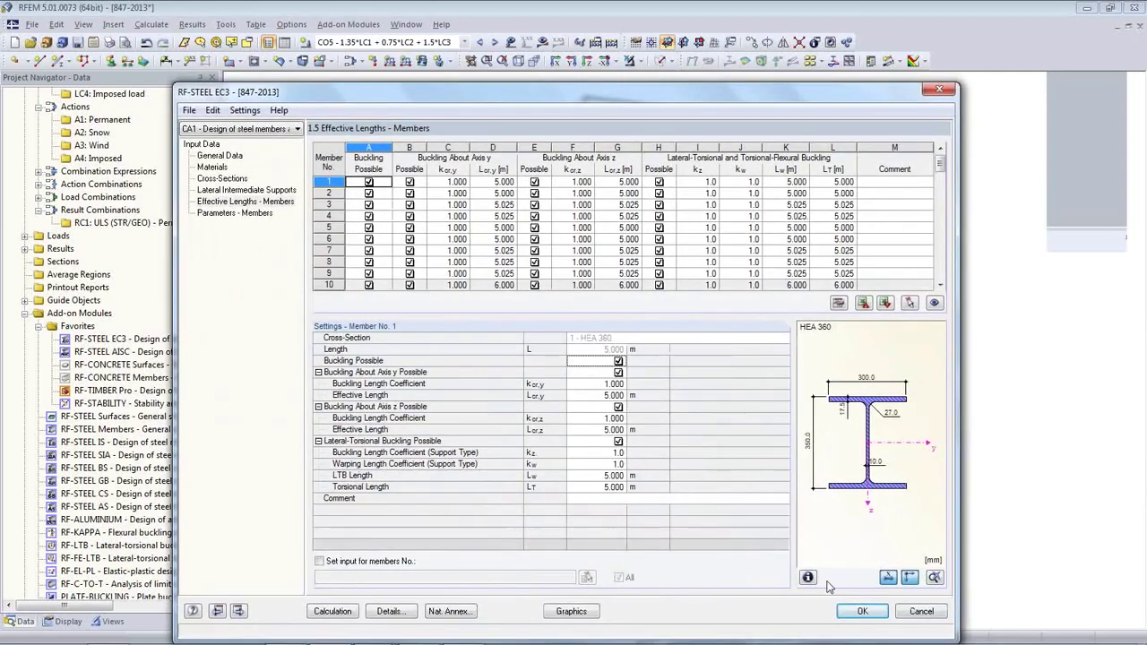
left_click(861, 611)
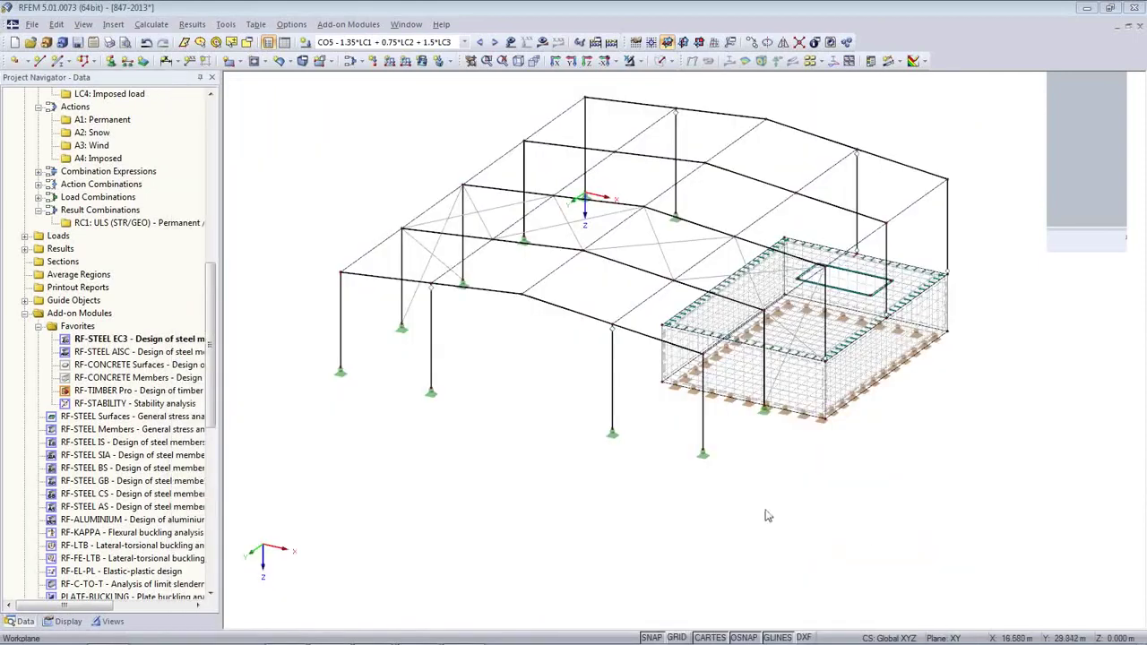
Step: Limit the model's visibility to members with the HEA 360 cross-section and display the model in solid rendering
middle_click_drag(873, 533, 538, 445, "ctrl")
middle_click_drag(757, 415, 752, 374, "ctrl")
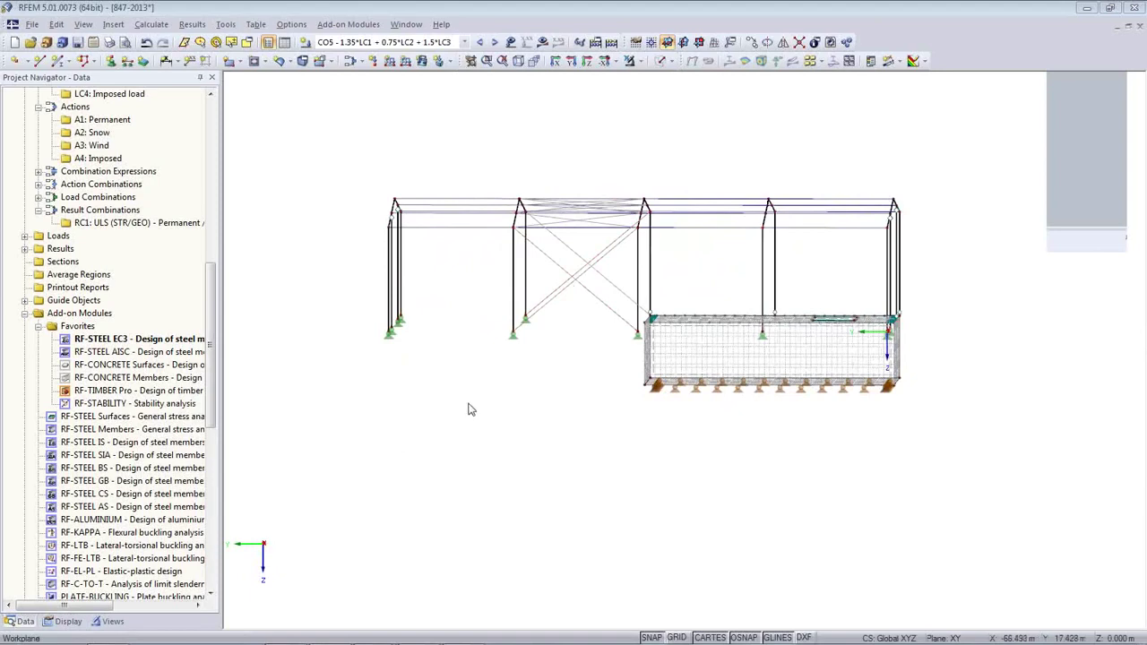
left_click_drag(215, 407, 215, 480)
left_click(107, 621)
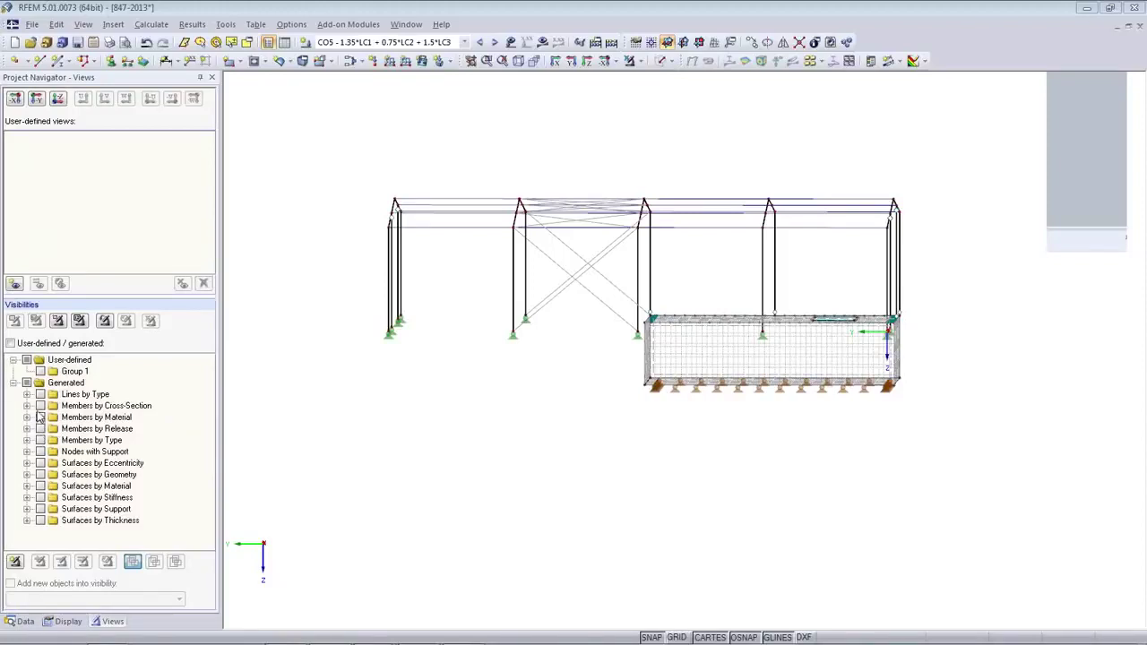
left_click(27, 406)
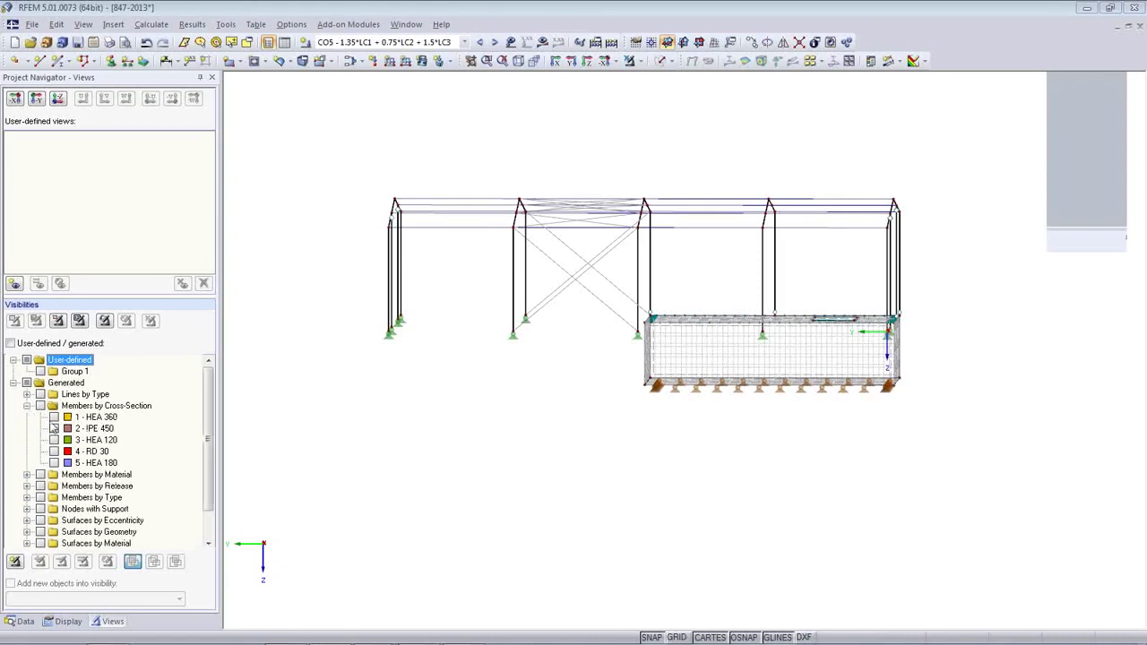
left_click(53, 417)
middle_click_drag(371, 427, 517, 382, "ctrl")
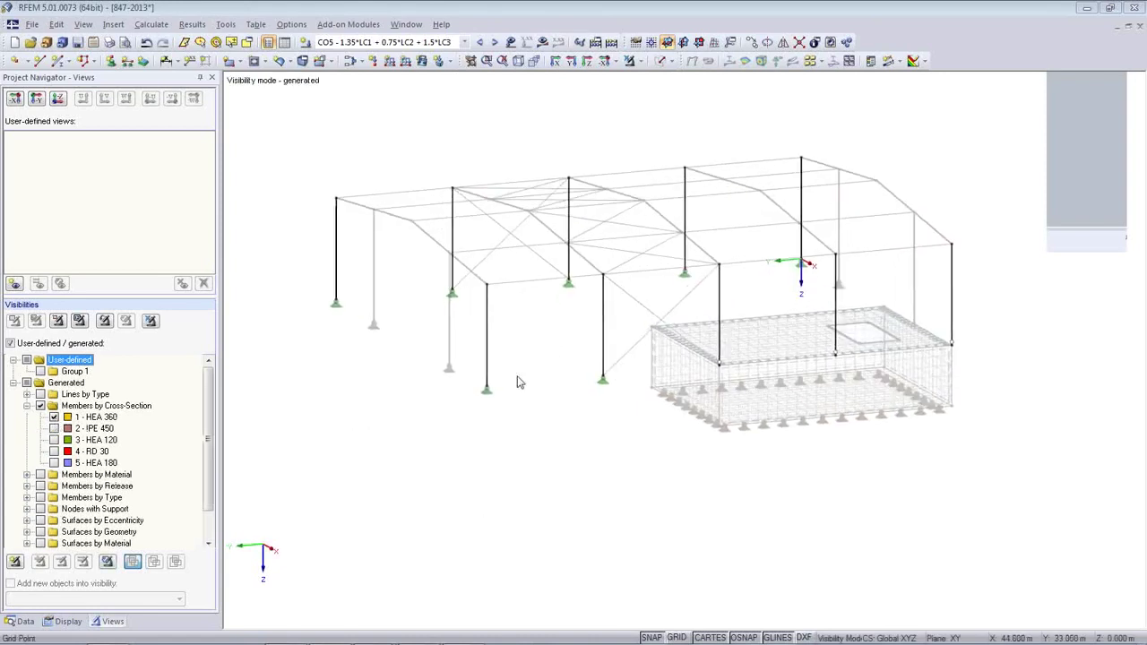
left_click(661, 60)
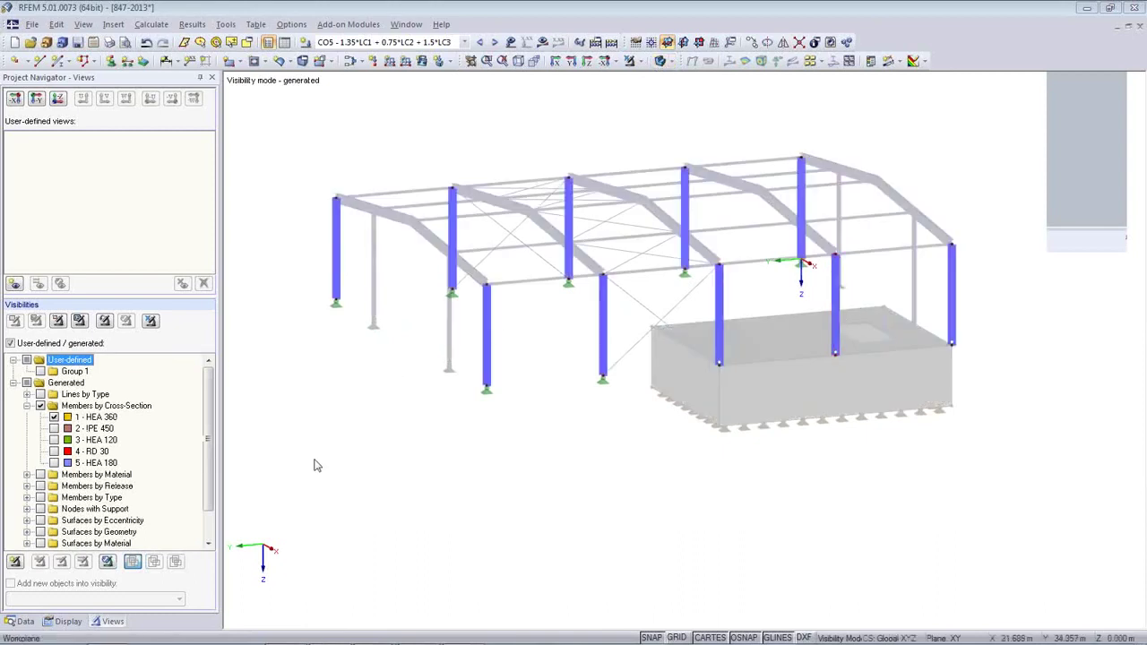
Step: Show the RD 30 bracing and IPE 450 rafters in addition to the HEA 360 columns, and hide both again
left_click(53, 452)
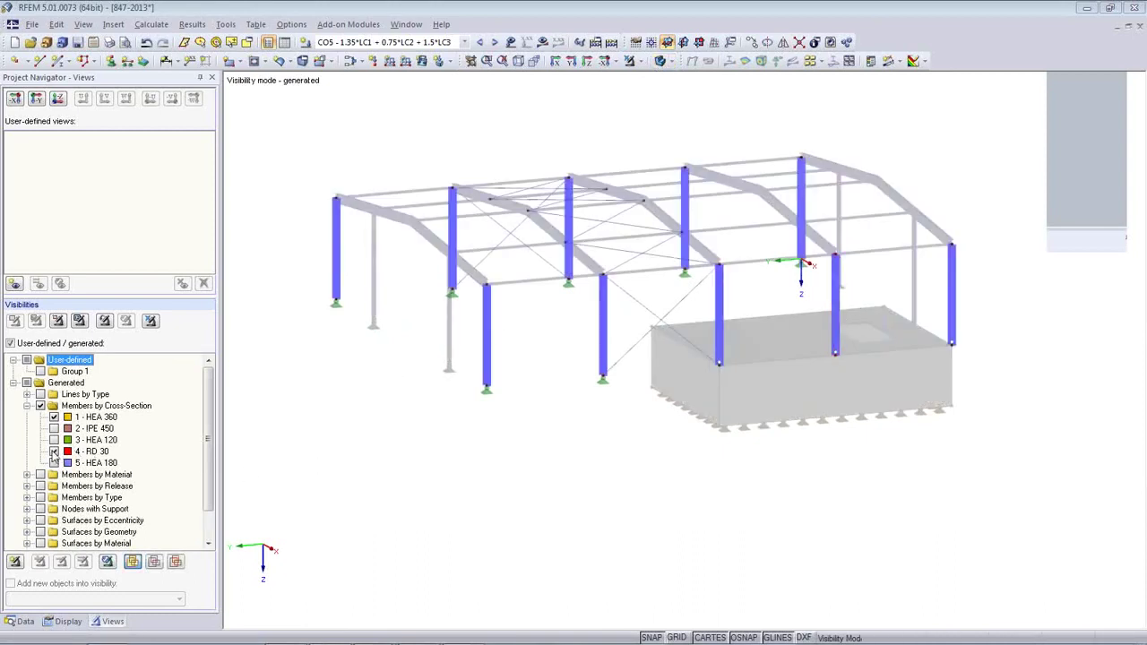
left_click(54, 429)
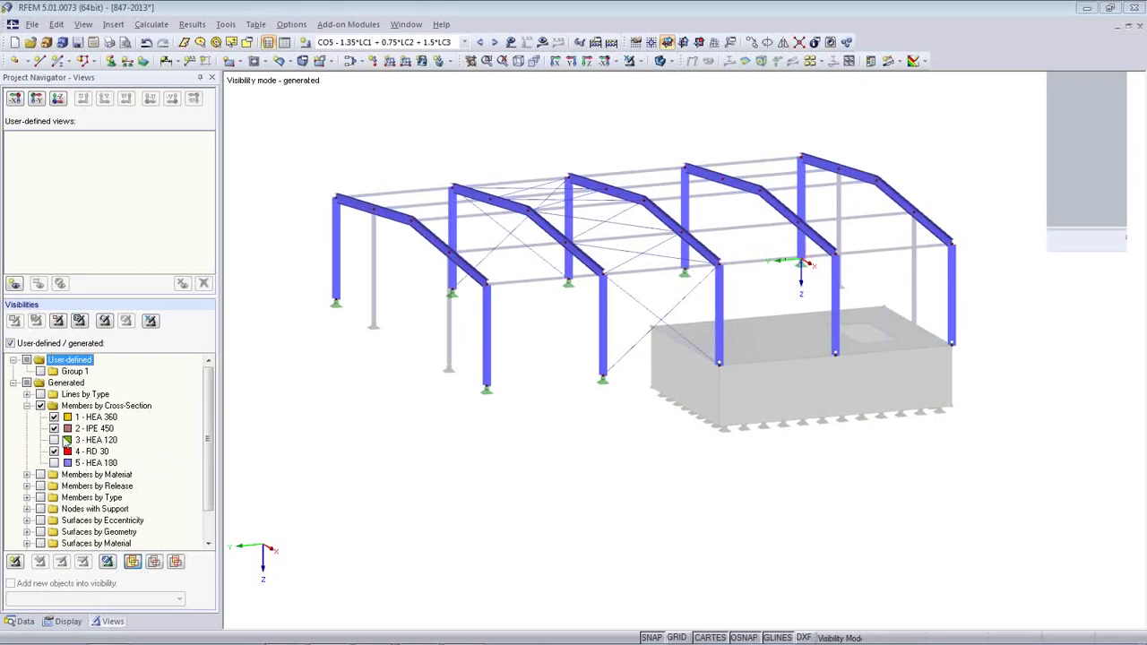
left_click(55, 429)
left_click(55, 452)
Step: Select all HEA 360 columns and set their effective length factor kcr,y to 3.000
middle_click_drag(603, 453, 448, 384, "ctrl")
left_click_drag(1024, 292, 369, 240)
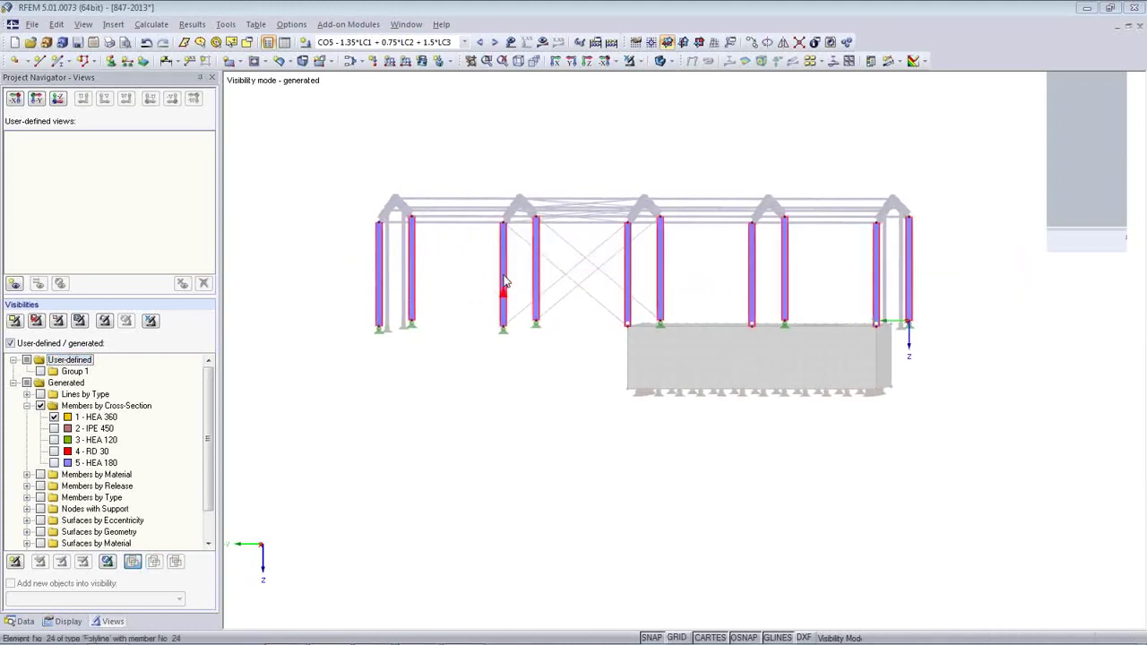
double_click(505, 281)
left_click(461, 166)
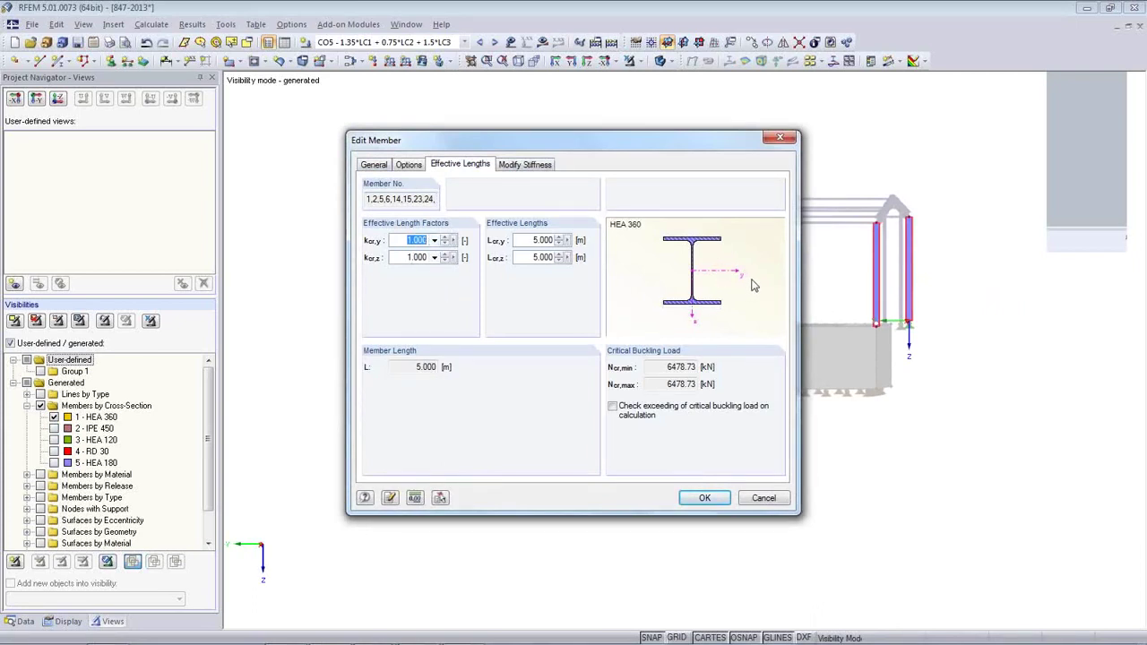
type("3")
left_click(530, 257)
left_click(706, 499)
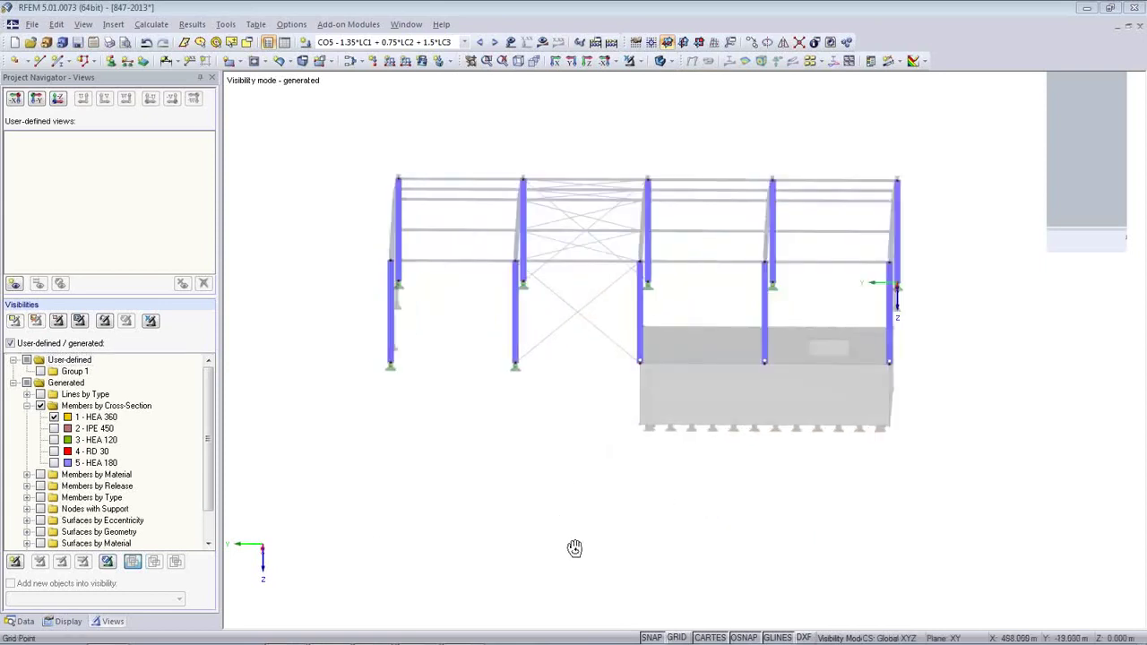
Step: Reopen RF-STEEL EC3 and review the members' effective lengths and the shear panel, rotational restraint and cross-sectional area parameters
left_click(25, 620)
scroll(90, 358, "up", 3)
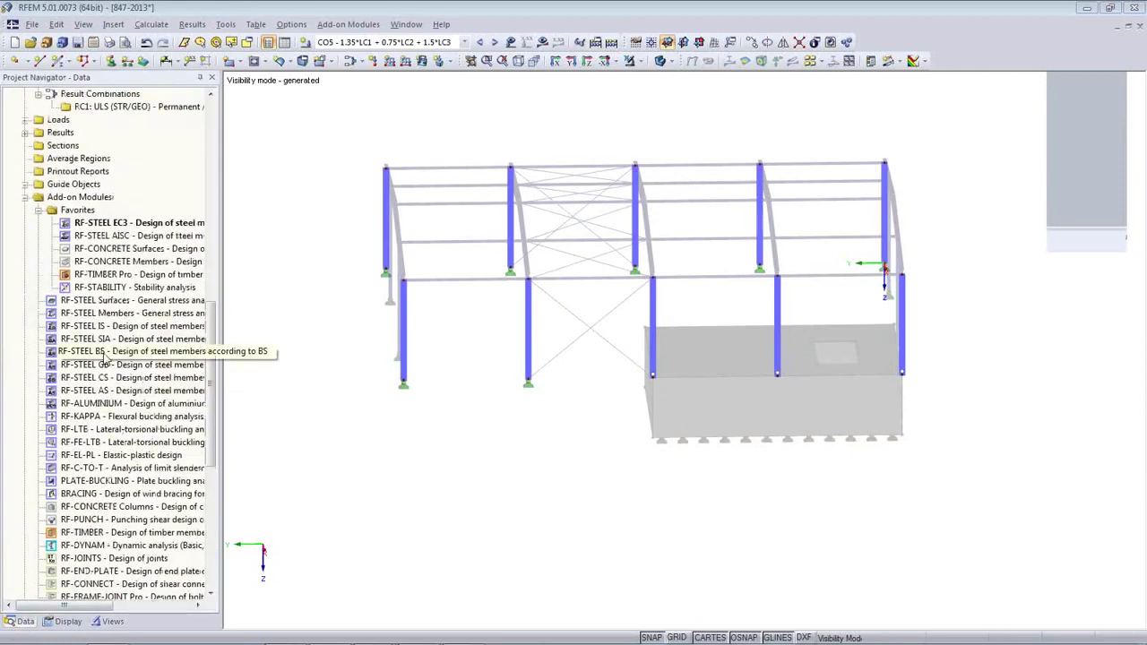
double_click(108, 222)
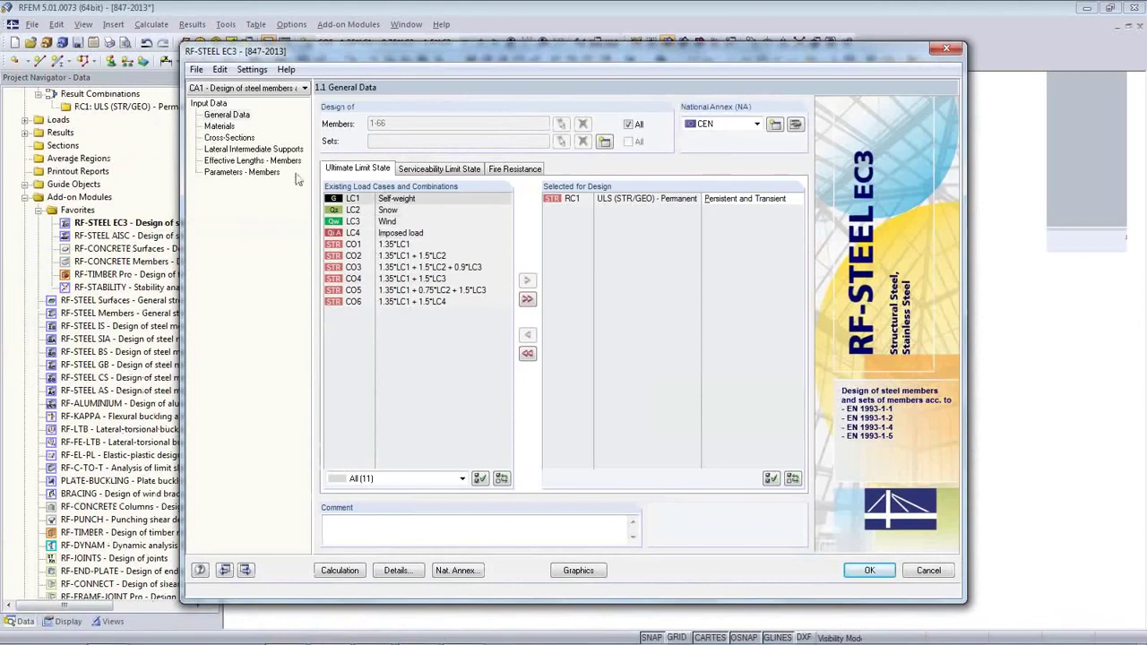
left_click(252, 161)
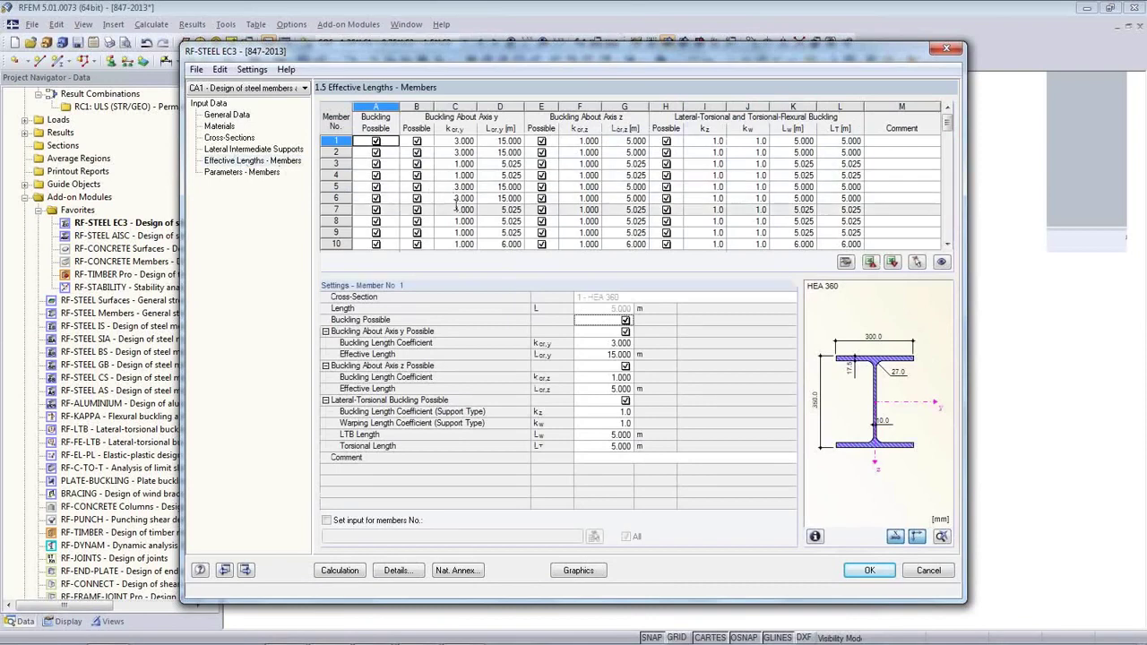
left_click(500, 186)
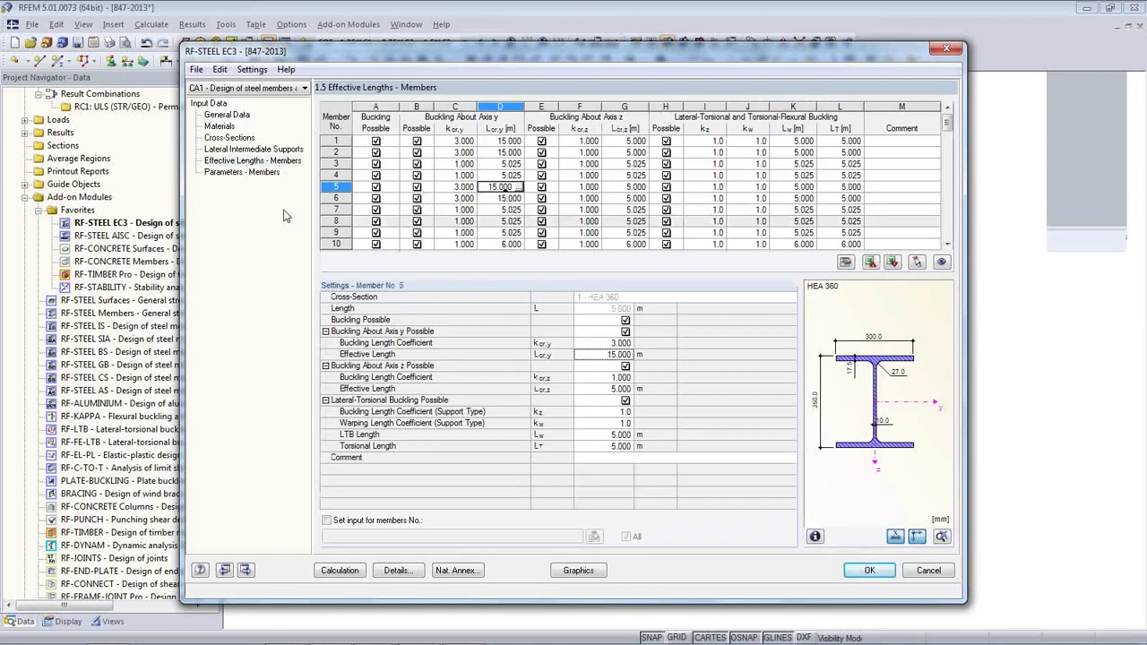
left_click(261, 172)
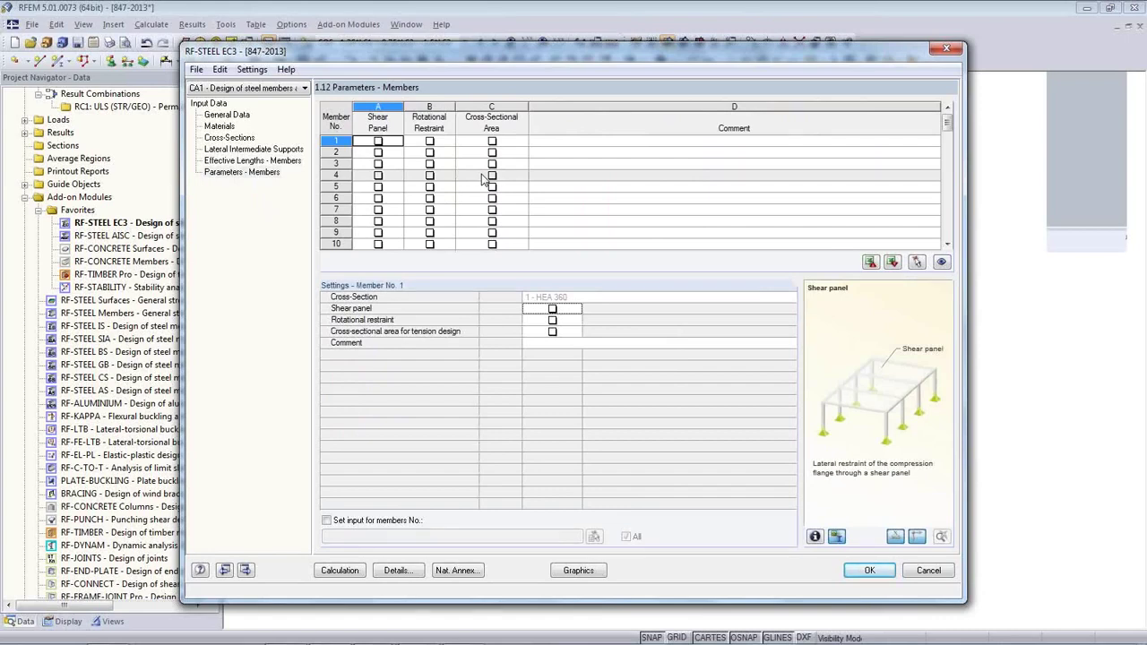
left_click_drag(521, 57, 511, 103)
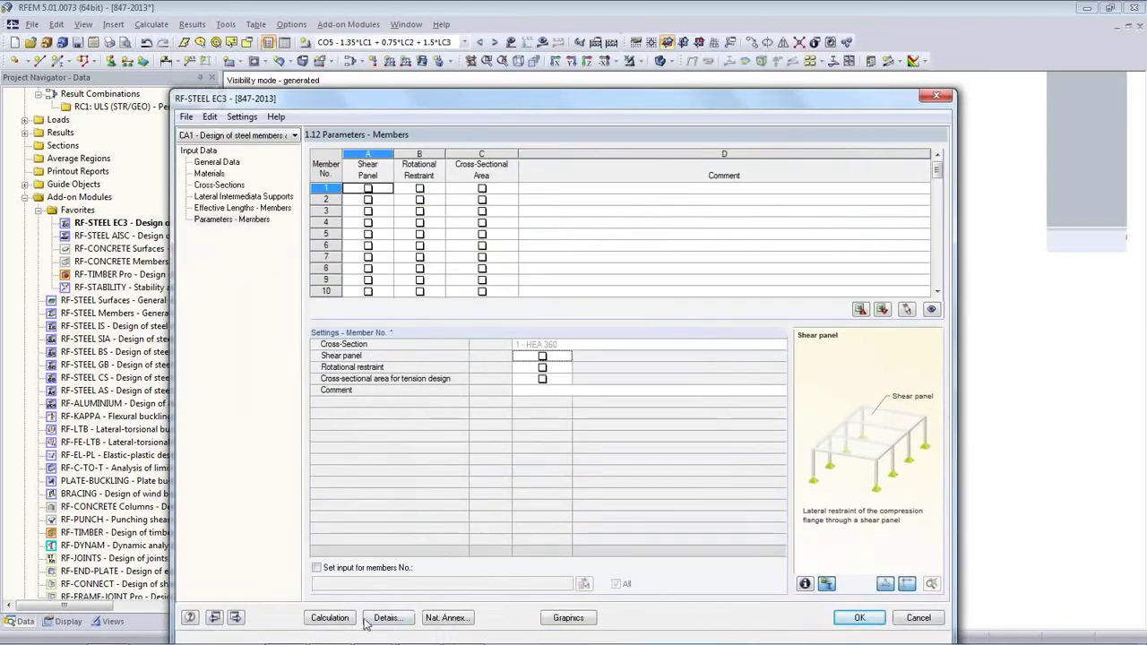
Step: Check the cross-section optimization settings, run the RF-STEEL EC3 calculation and view the optimized cross-sections with their design ratios
left_click(217, 186)
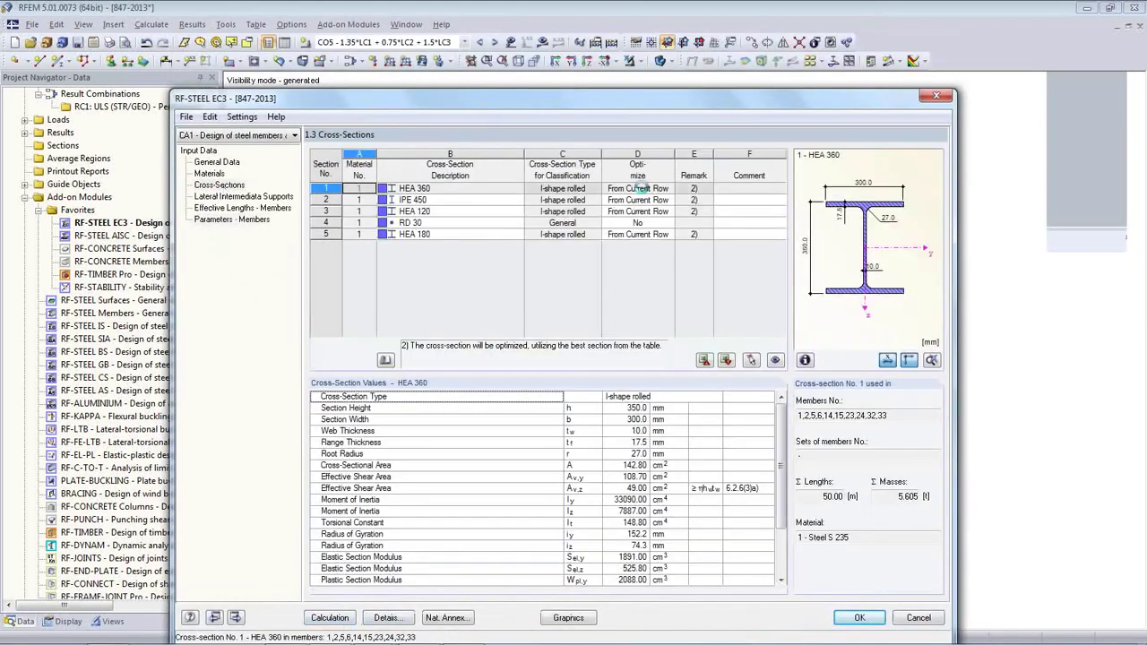
left_click(337, 621)
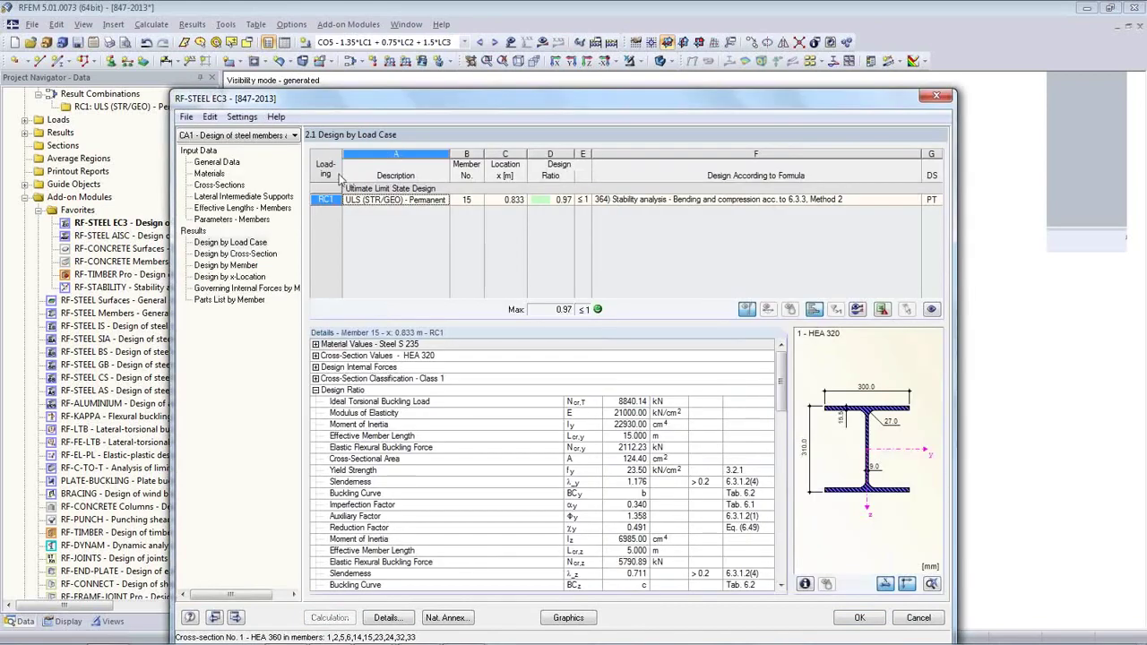
left_click(224, 186)
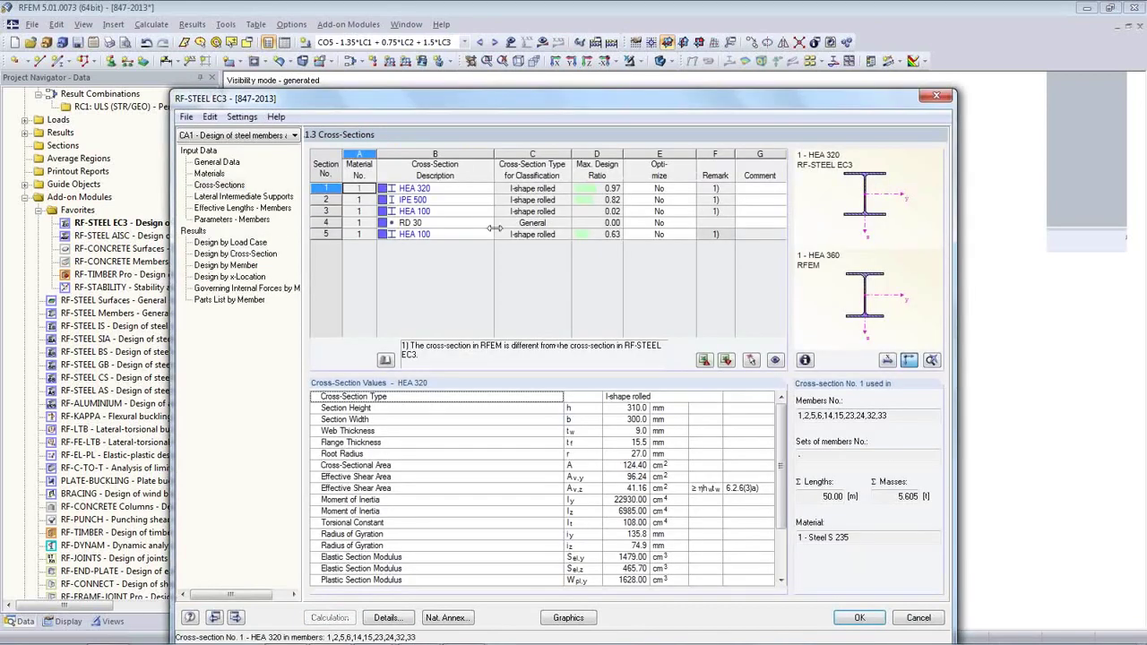
Step: Compare the optimized HEA 320, IPE 500 and both HEA 100 cross-sections with their original RFEM sections
left_click(453, 188)
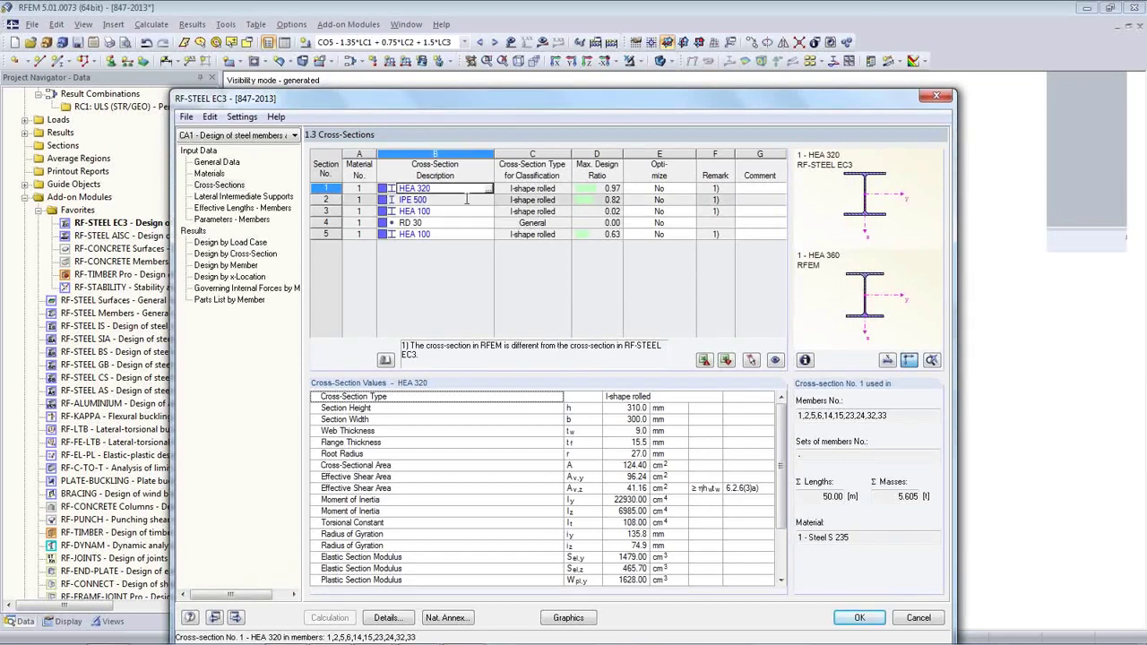
key("Down")
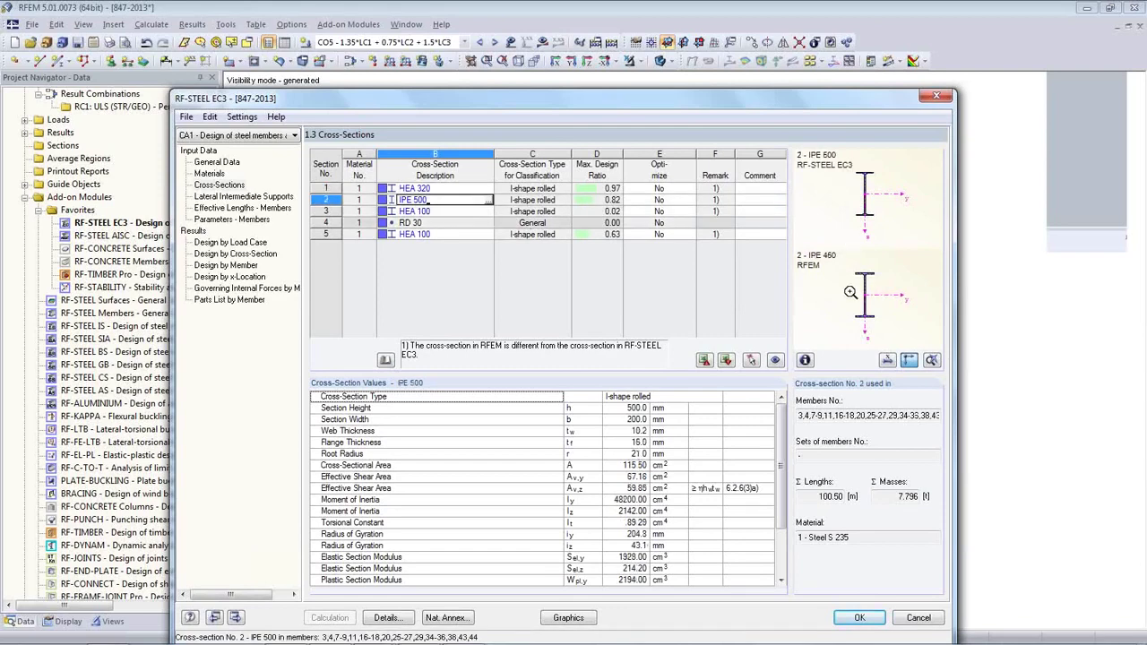
left_click(450, 213)
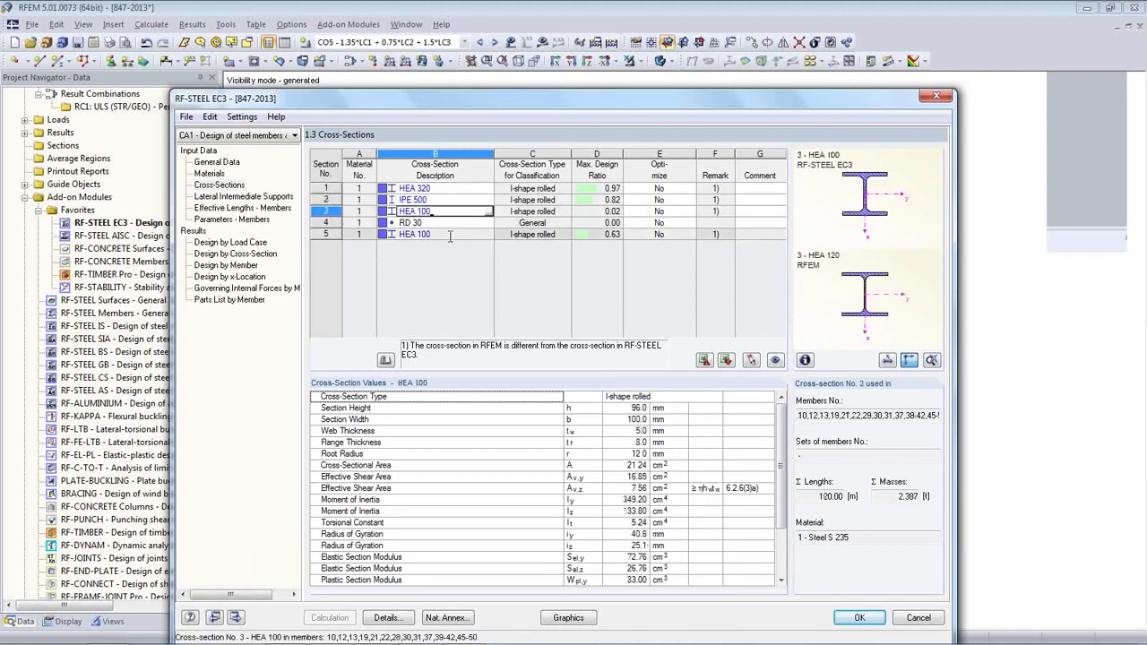
left_click(450, 234)
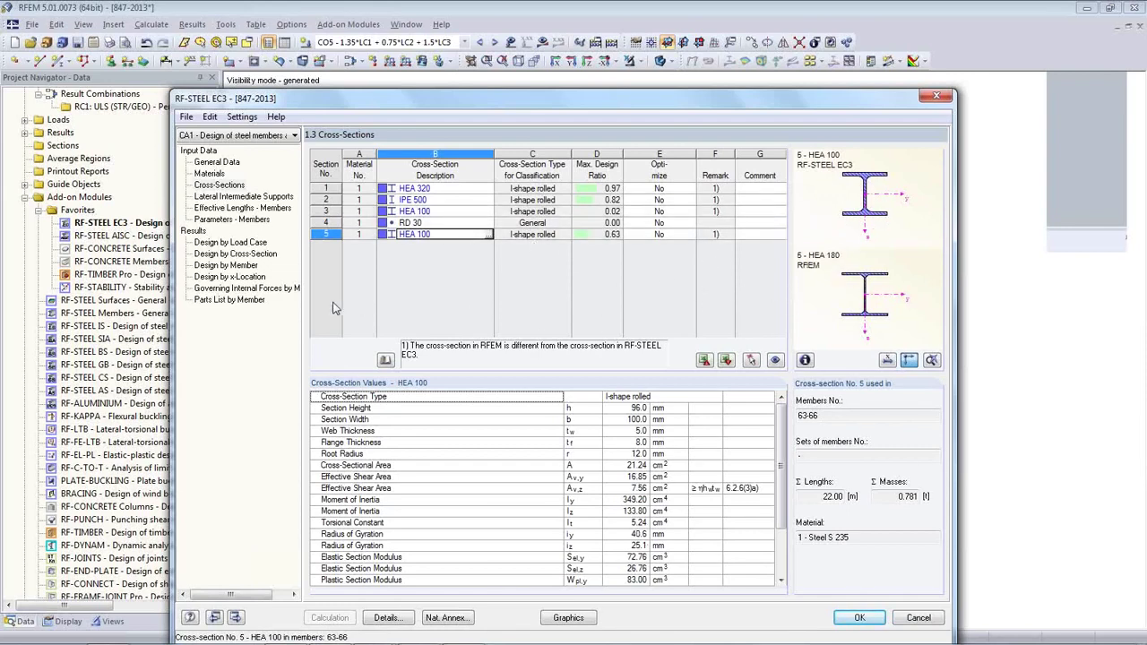
Step: Review the design results by load case and by cross-section, examining the details of the HEA 320 torsion and biaxial bending checks
left_click(226, 243)
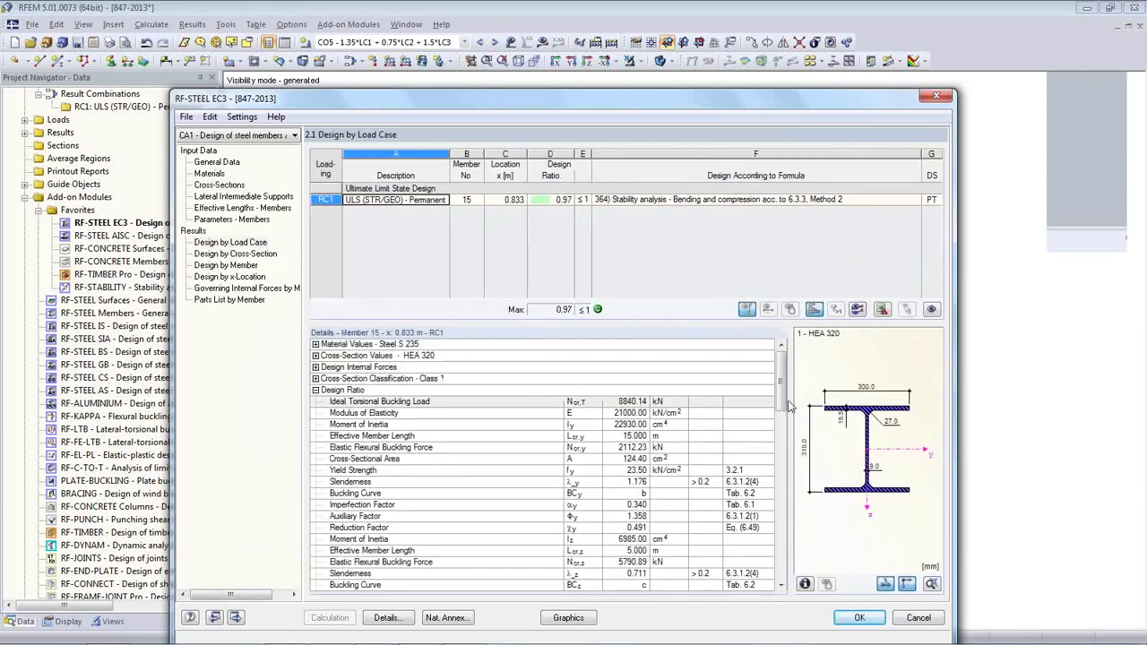
left_click(242, 266)
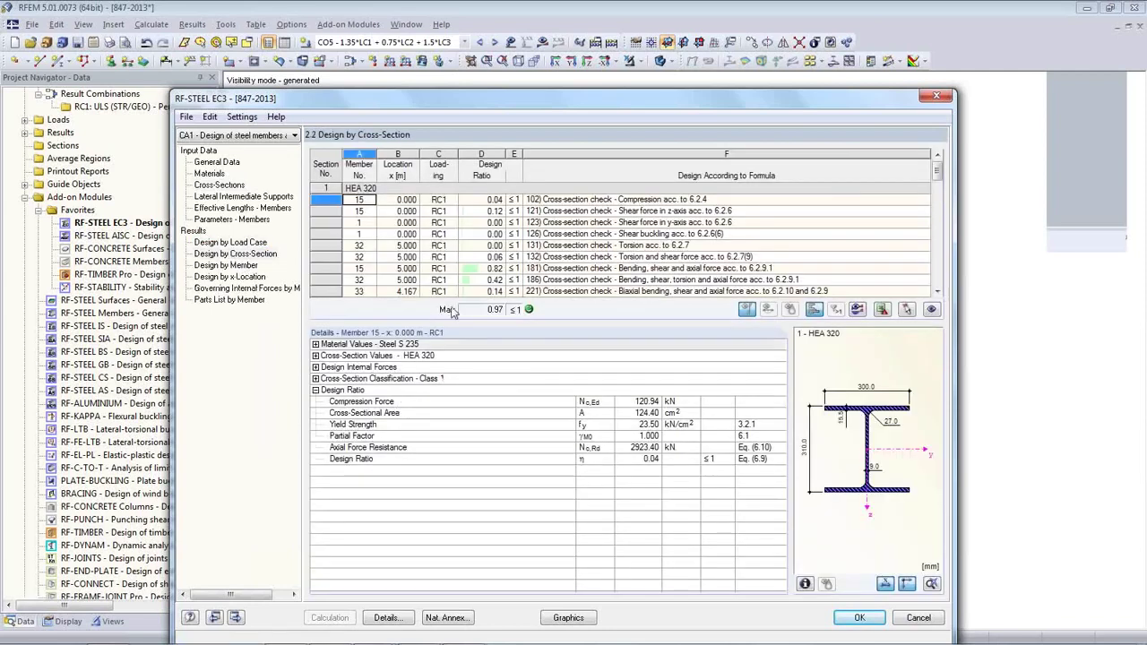
left_click(573, 245)
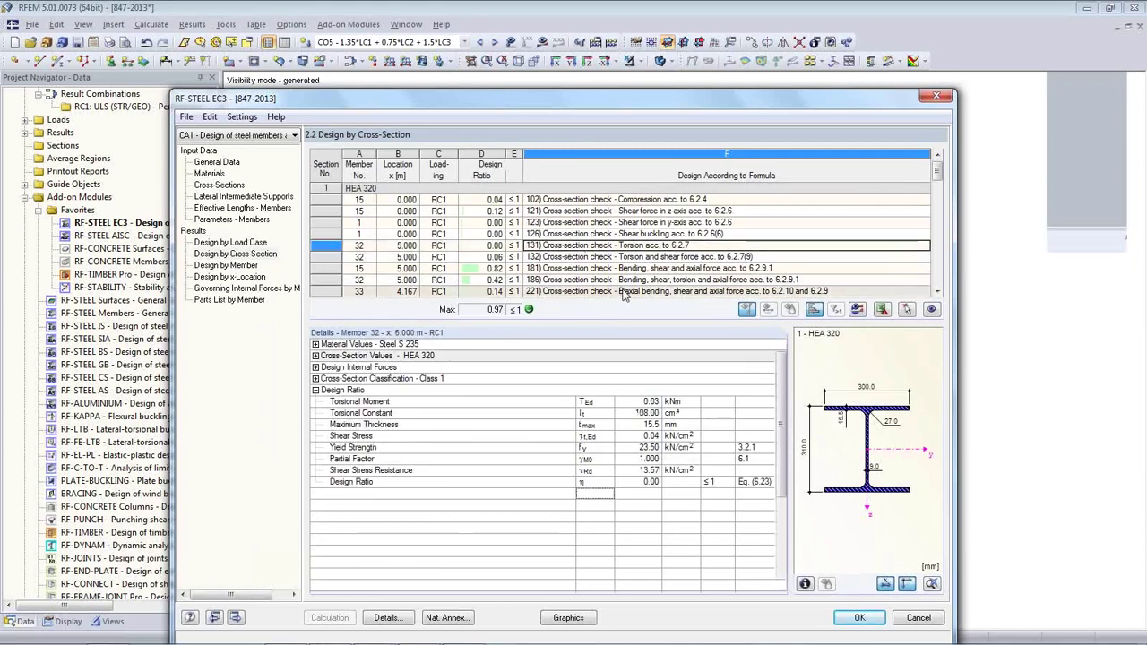
left_click(624, 291)
left_click_drag(780, 406, 781, 533)
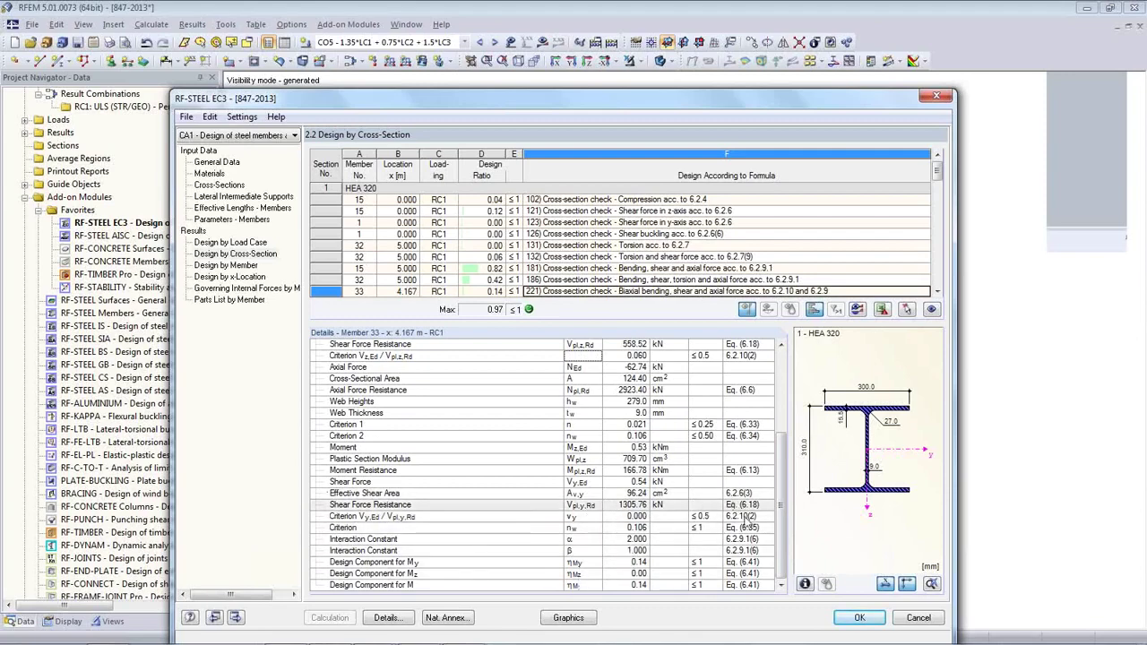
mouse_move(780, 573)
left_mouse_down()
mouse_move(783, 498)
mouse_move(774, 581)
left_mouse_up()
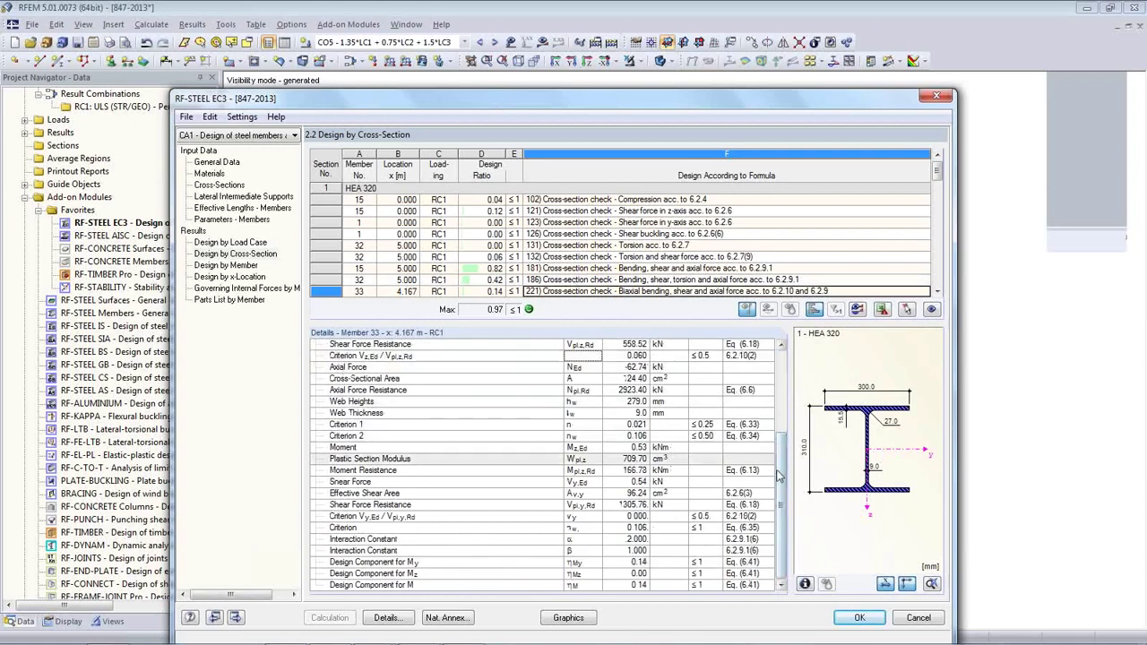
left_click_drag(781, 481, 781, 398)
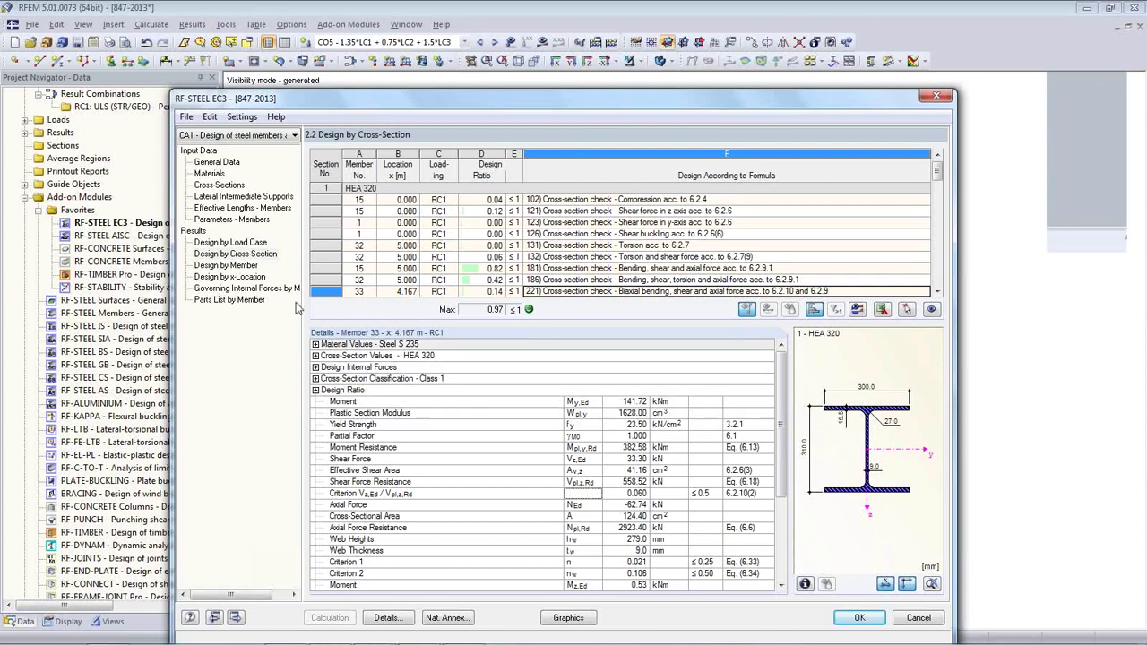
Step: Export all optimized cross-sections to RFEM, deleting the existing results, and close RF-STEEL EC3 with the changes accepted
left_click(224, 184)
left_click(453, 200)
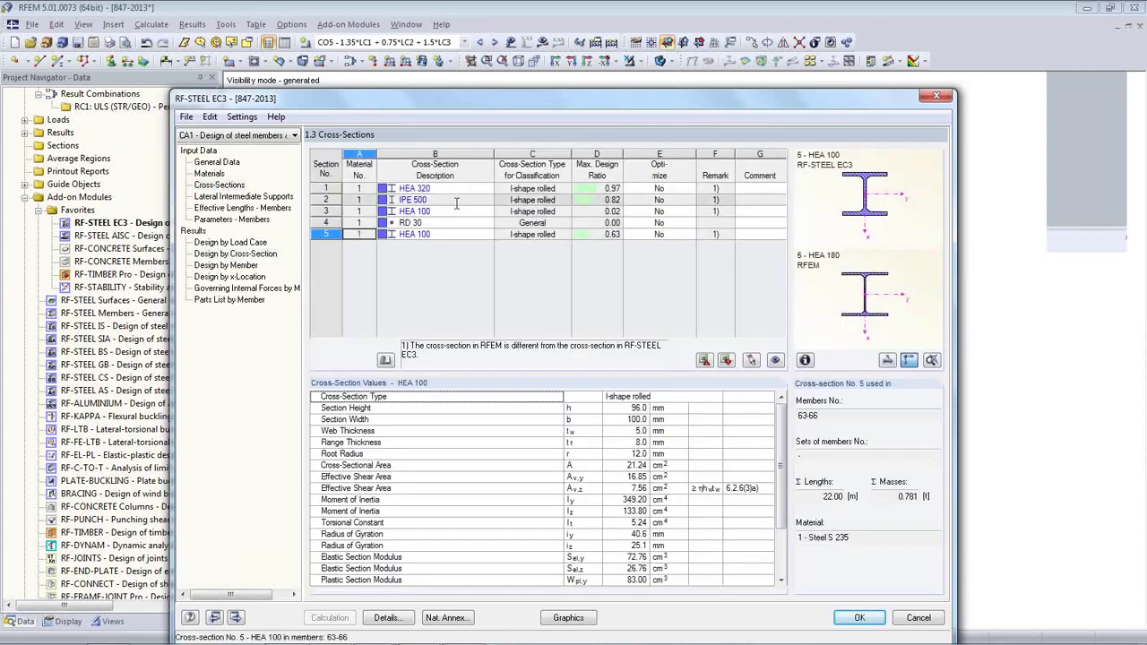
right_click(456, 201)
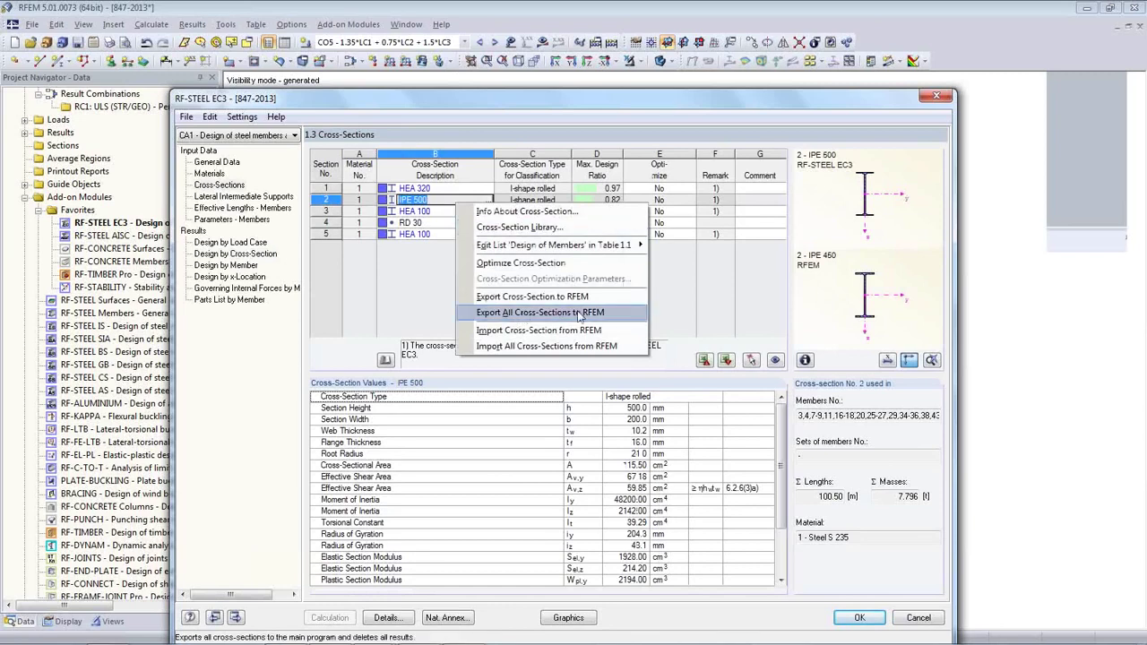
left_click(578, 312)
left_click(535, 405)
left_click(537, 411)
left_click(562, 411)
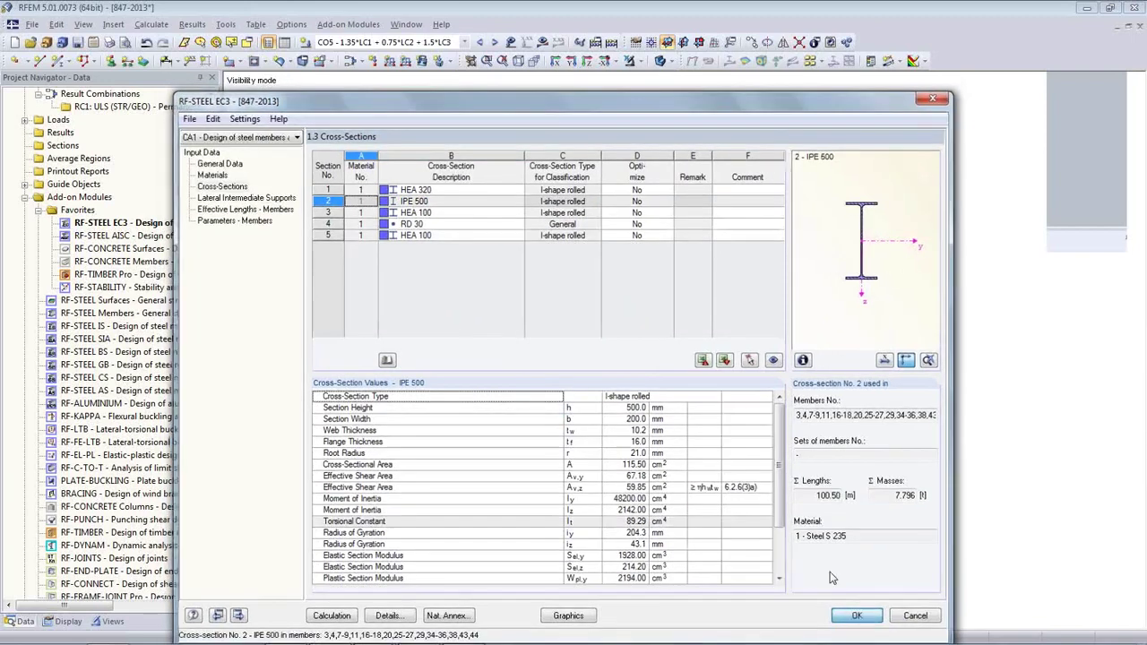
left_click(856, 616)
Step: Recalculate the model with the exported cross-sections and run the RF-STEEL EC3 CA1 design to display its results
left_click(542, 43)
left_click(550, 362)
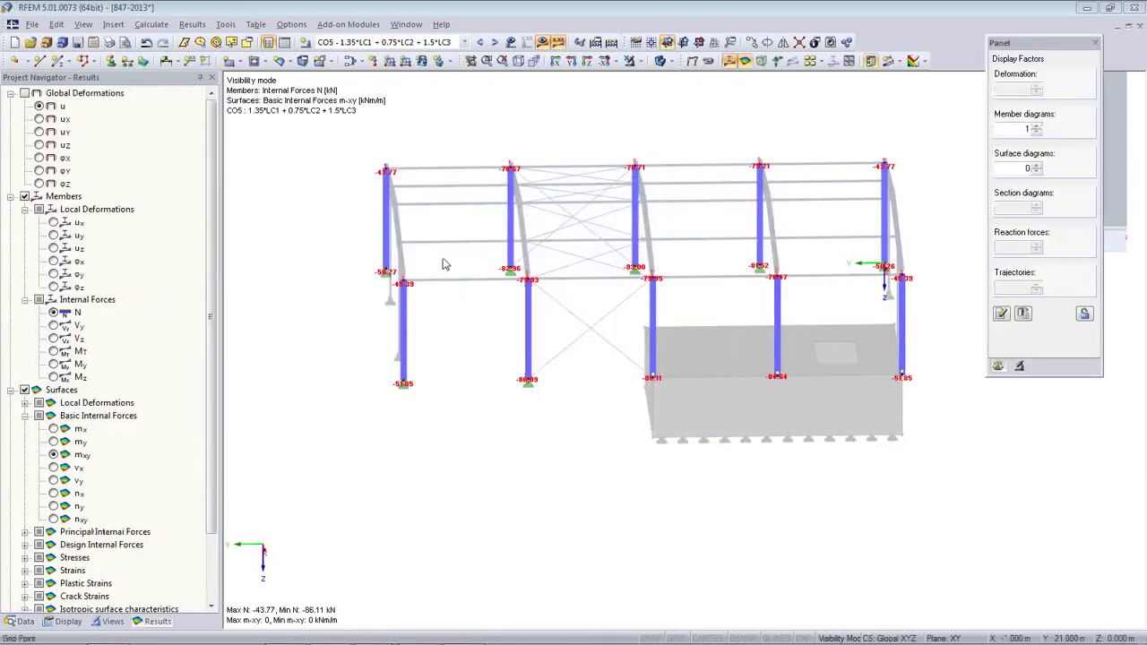
left_click(464, 43)
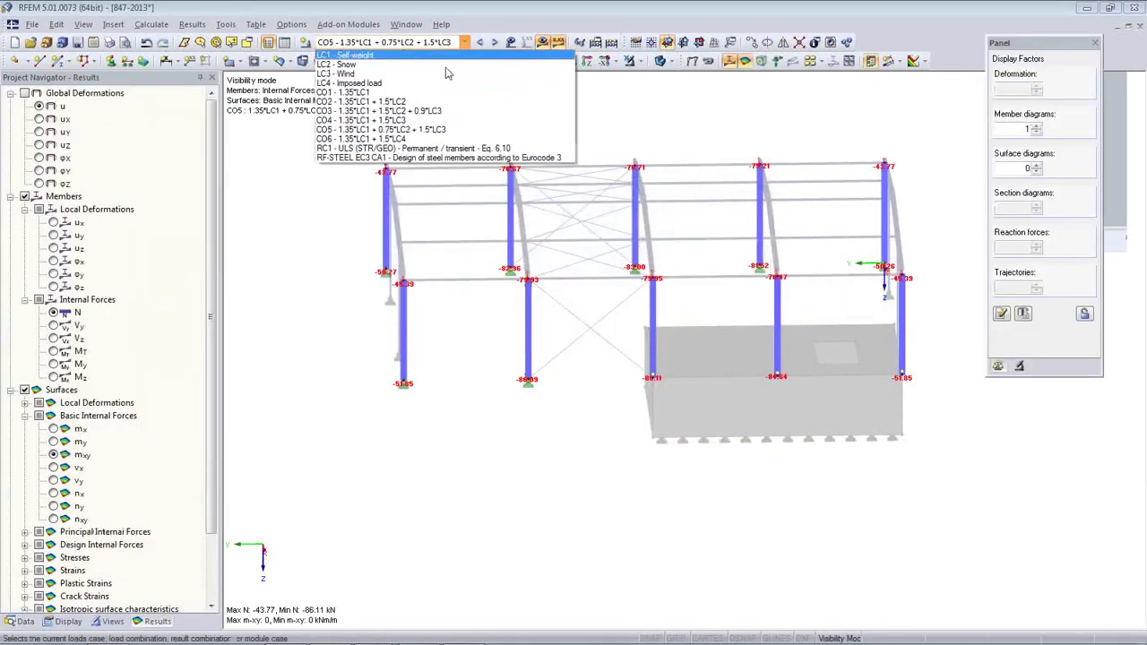
left_click(353, 159)
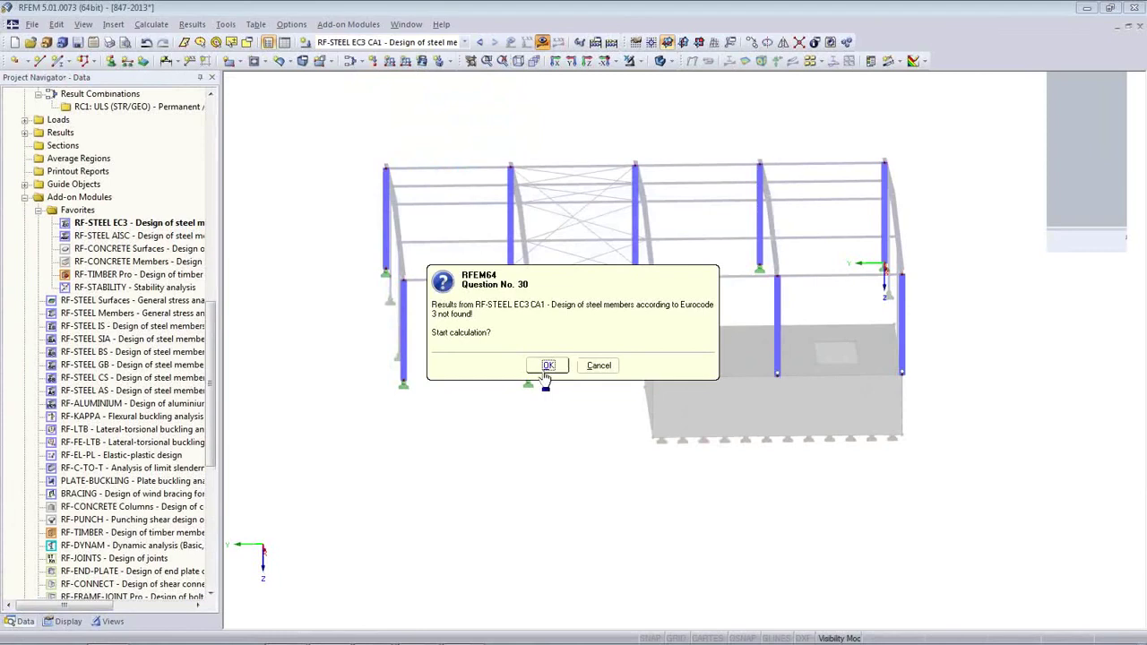
left_click(546, 366)
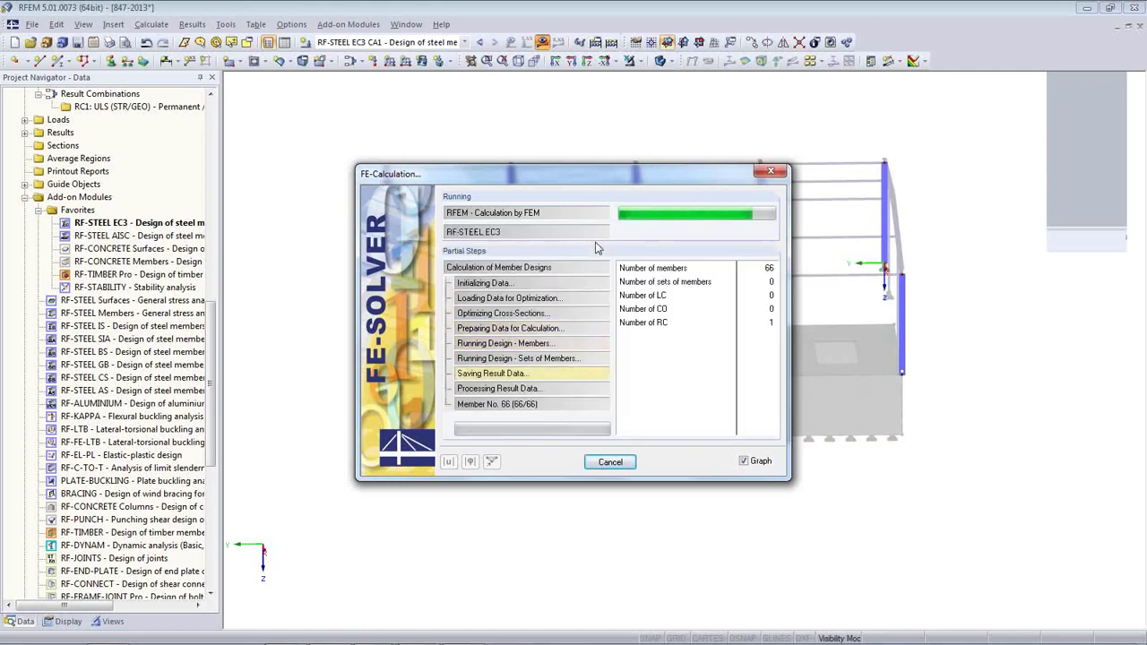
Step: Turn off the visibility filter and show the whole model as a wireframe in isometric view
left_click(105, 624)
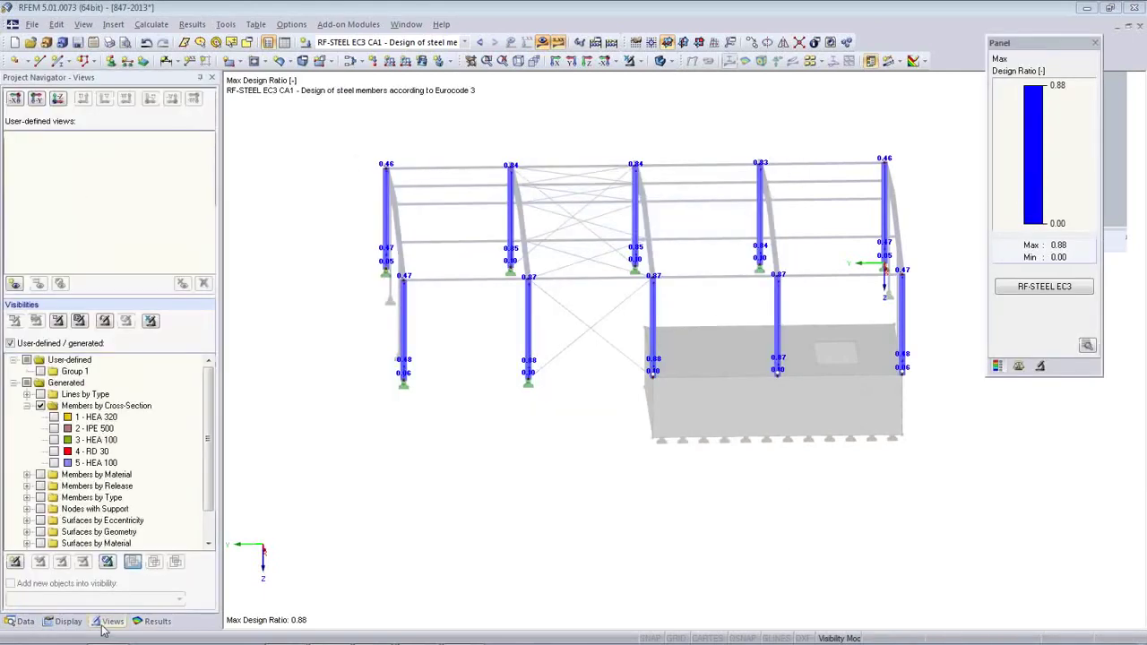
left_click(150, 320)
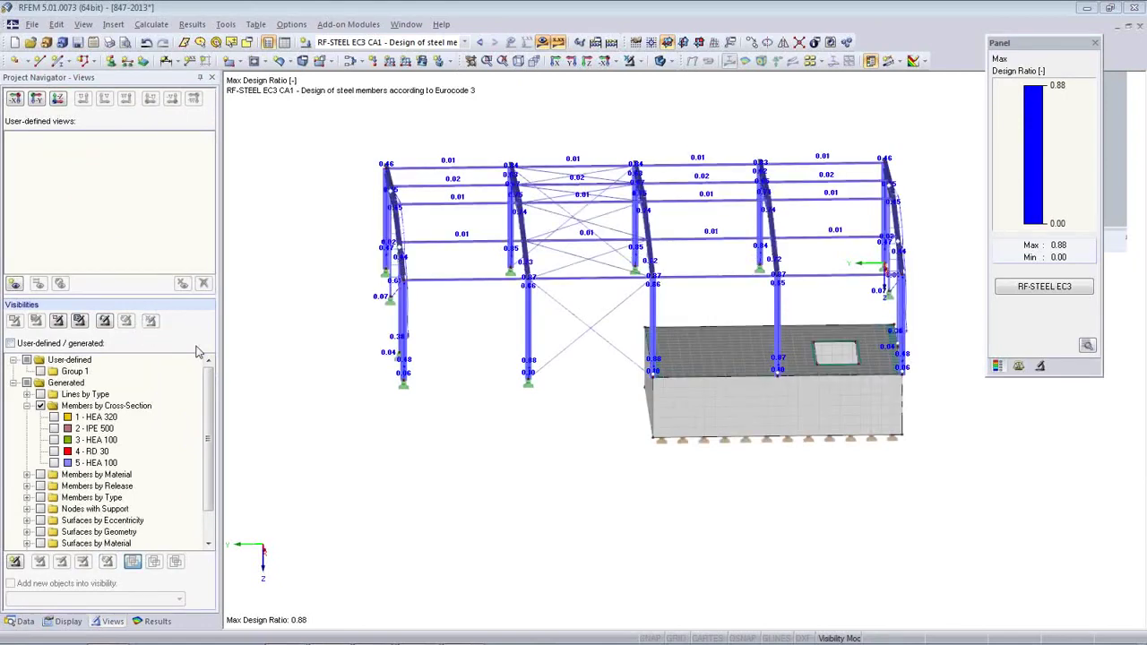
left_click(660, 61)
left_click(660, 61)
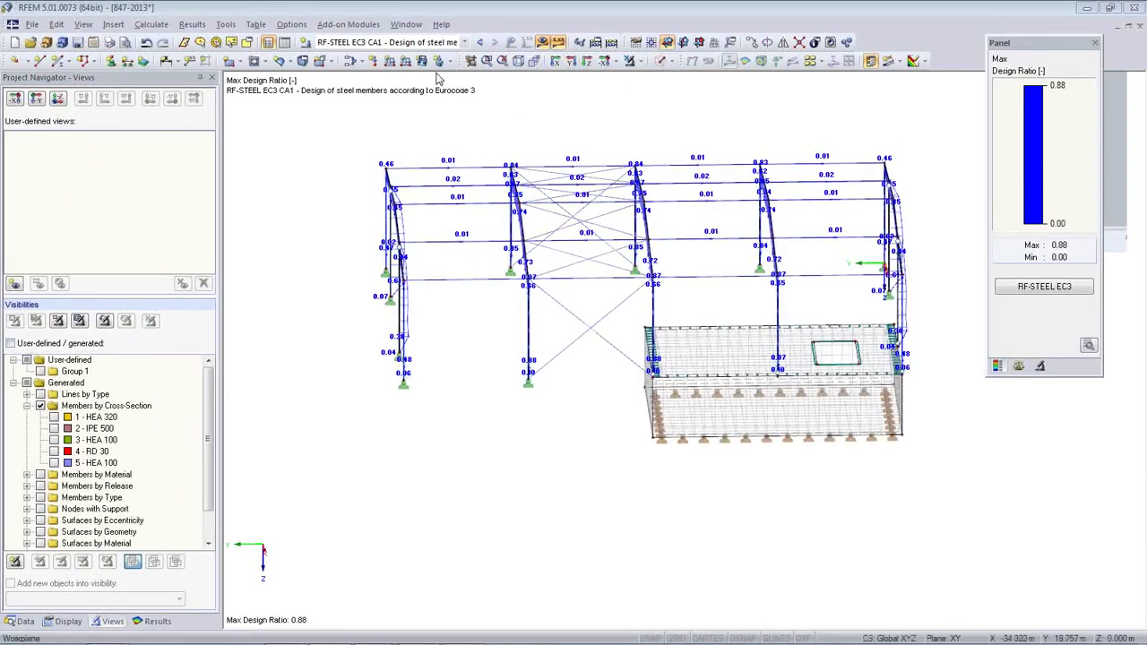
left_click(518, 60)
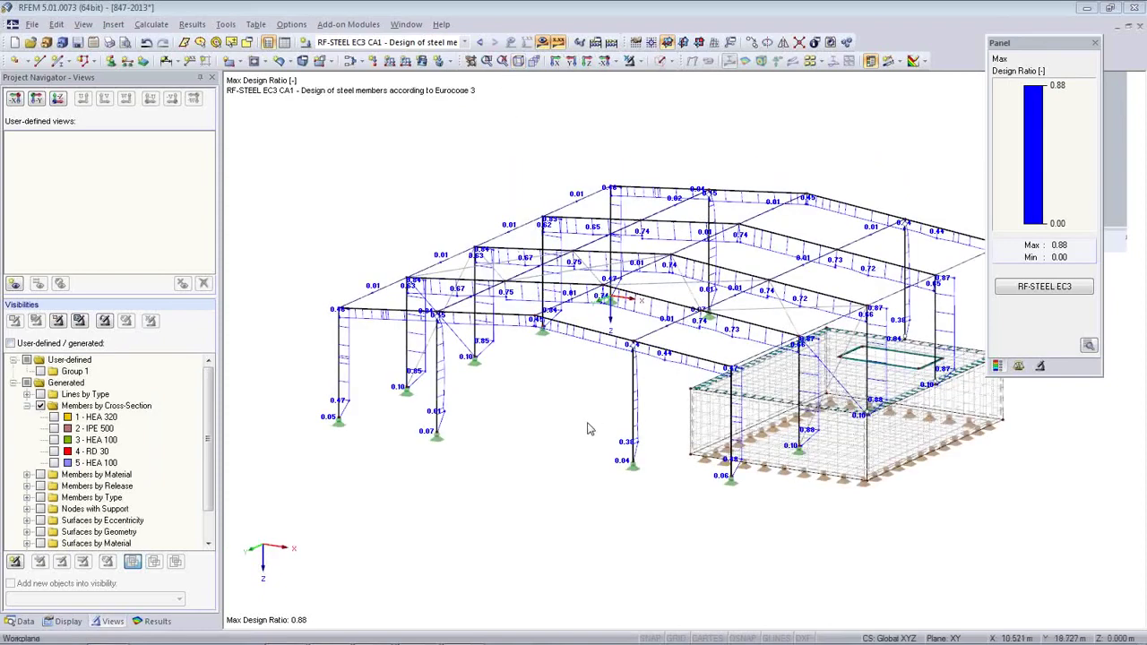
middle_click_drag(590, 425, 492, 376)
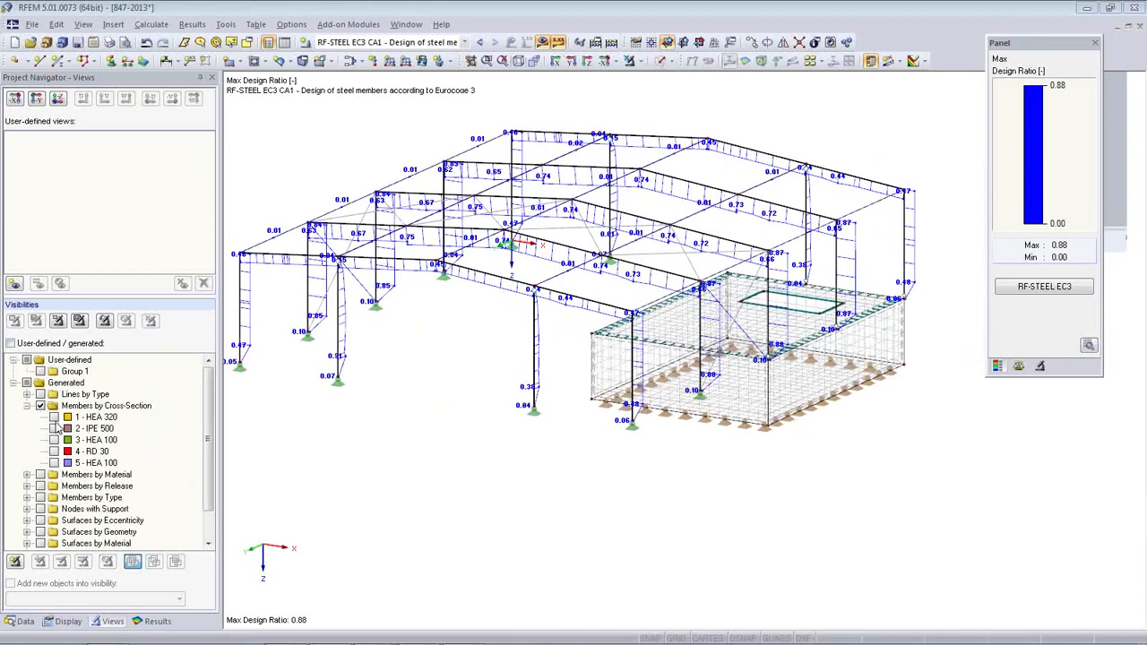
Step: Limit the visible objects to members of material Steel S 235 and stop showing hidden objects in the background
left_click(40, 474)
left_click(28, 474)
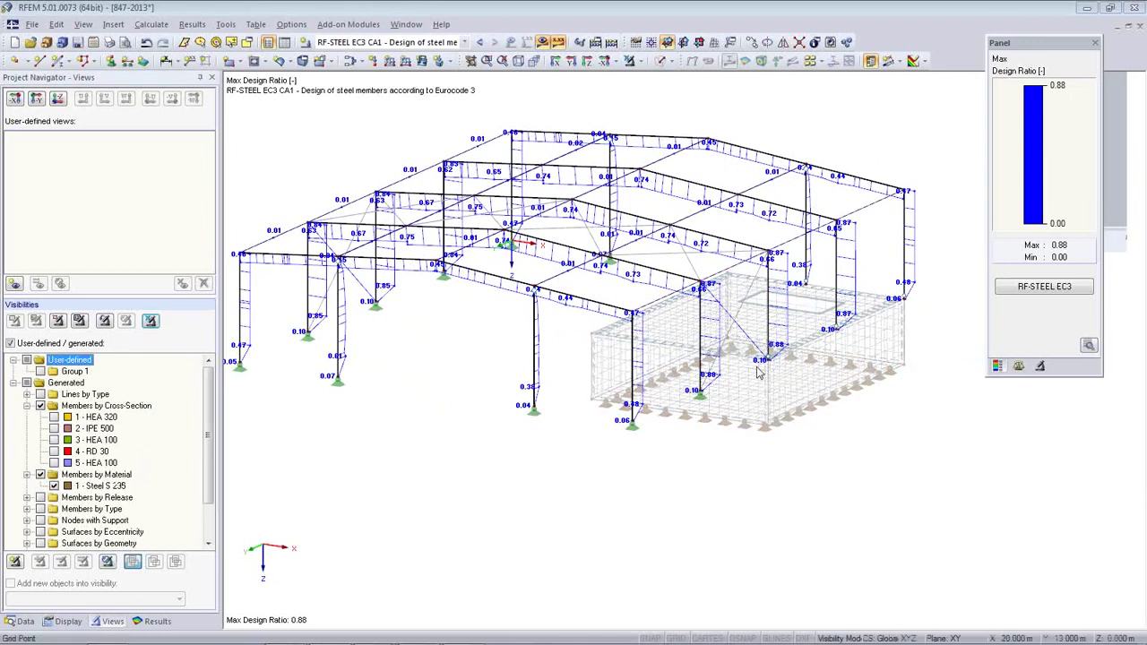
right_click(723, 413)
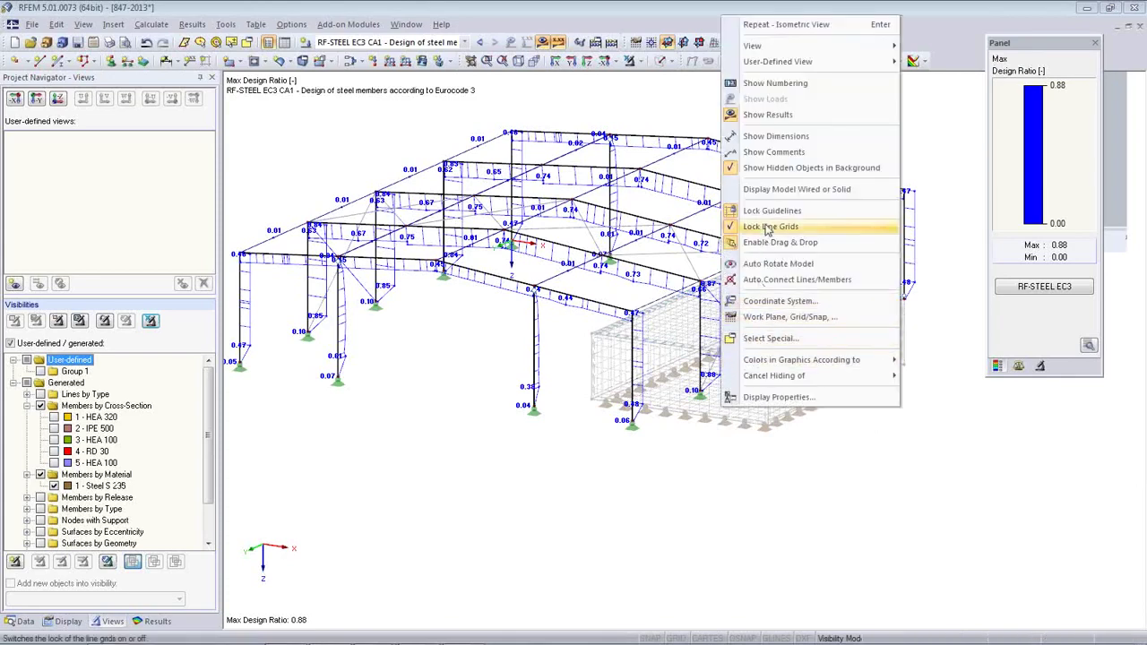
left_click(728, 172)
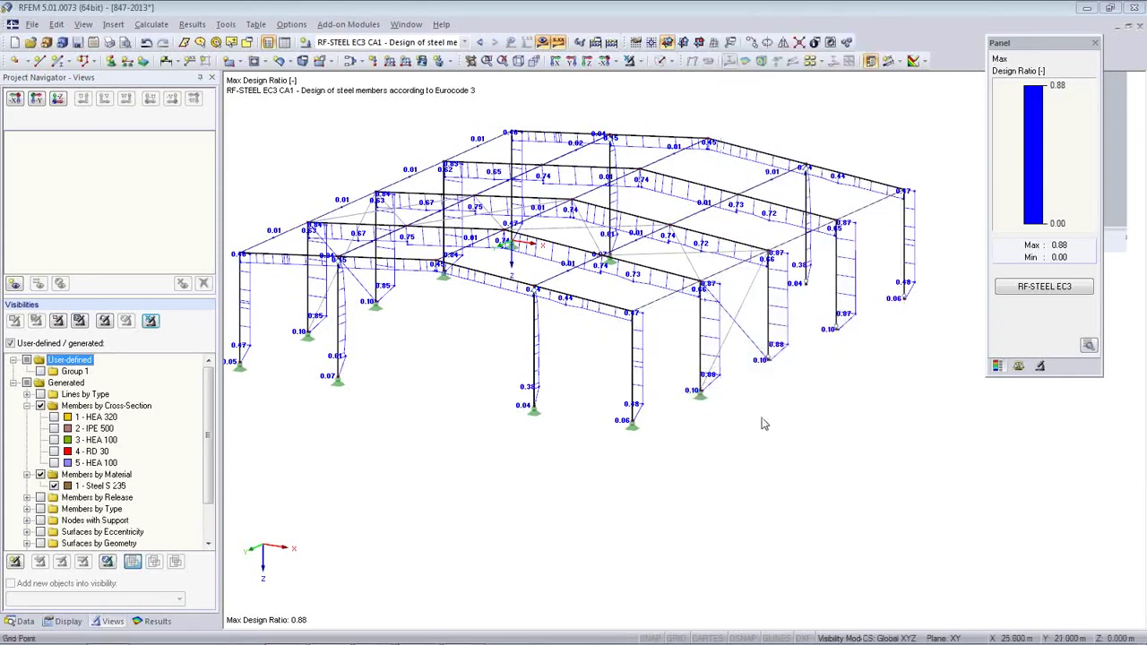
scroll(740, 466, "up", 4)
middle_click_drag(689, 503, 784, 530)
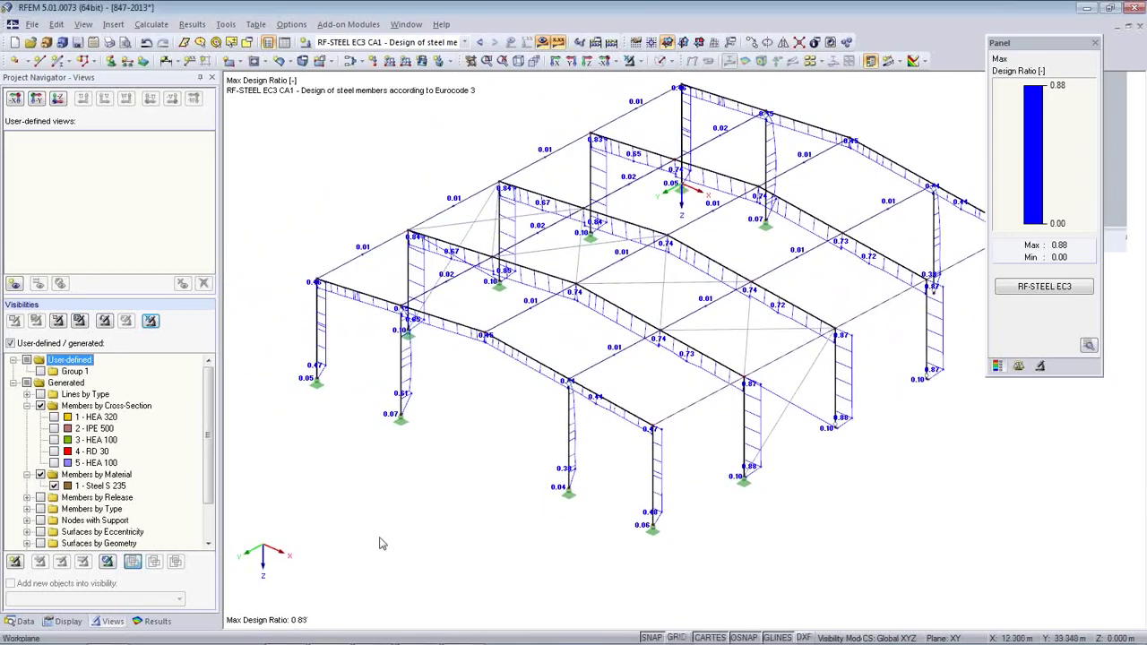
scroll(389, 542, "down", 1)
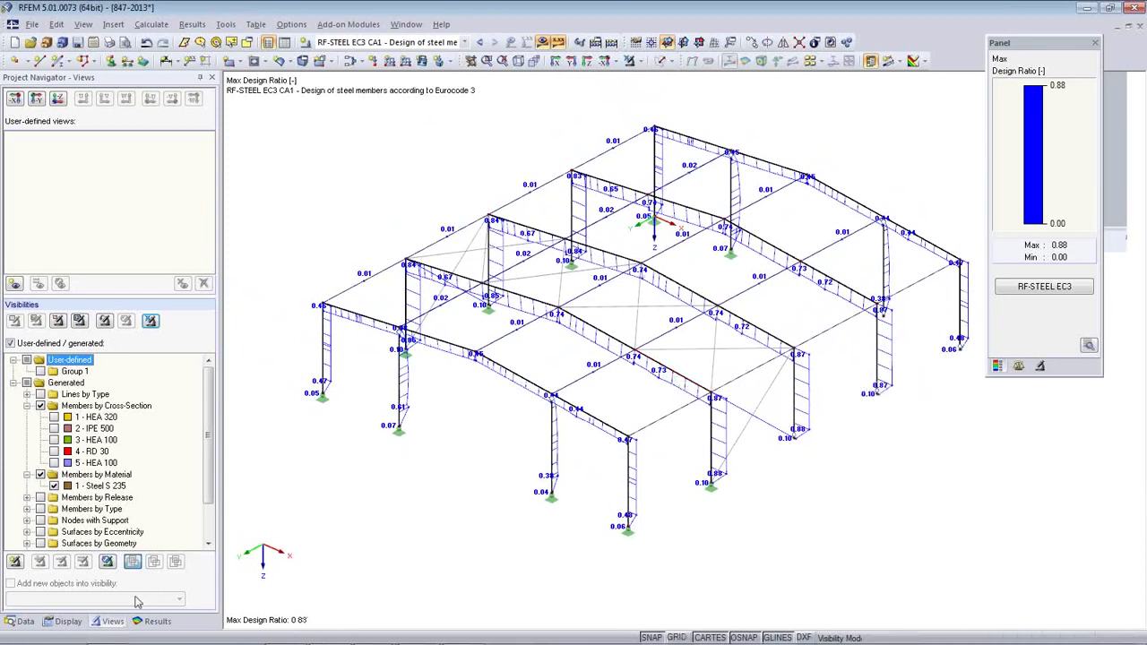
Step: Display the member design ratios as coloured members without result diagrams
left_click(151, 622)
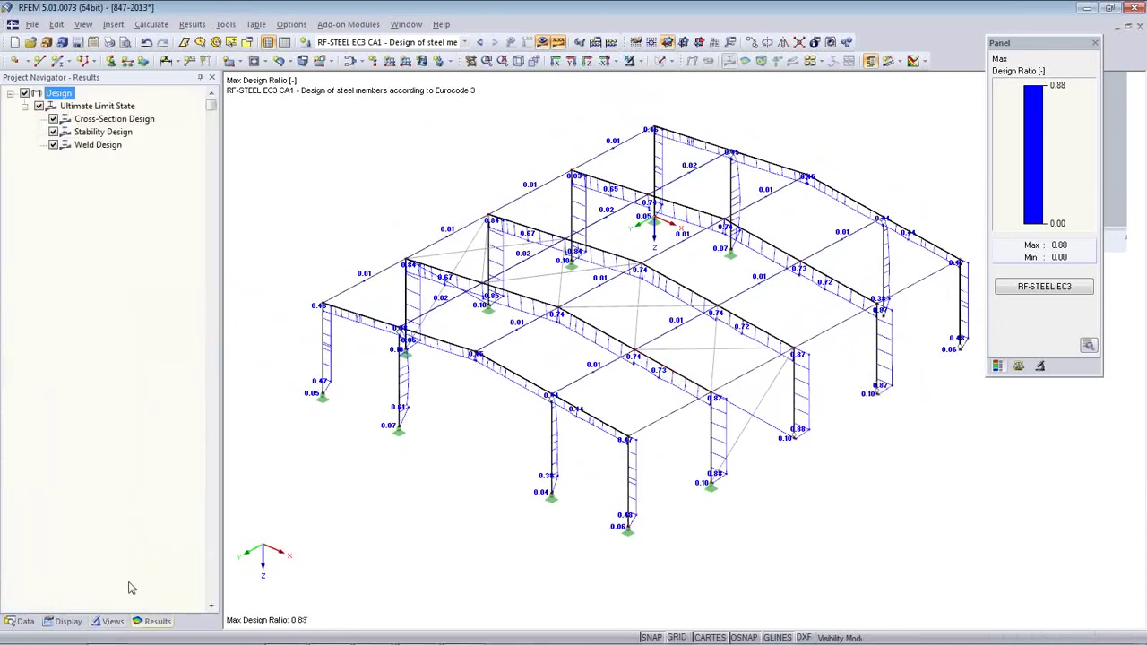
left_click(68, 621)
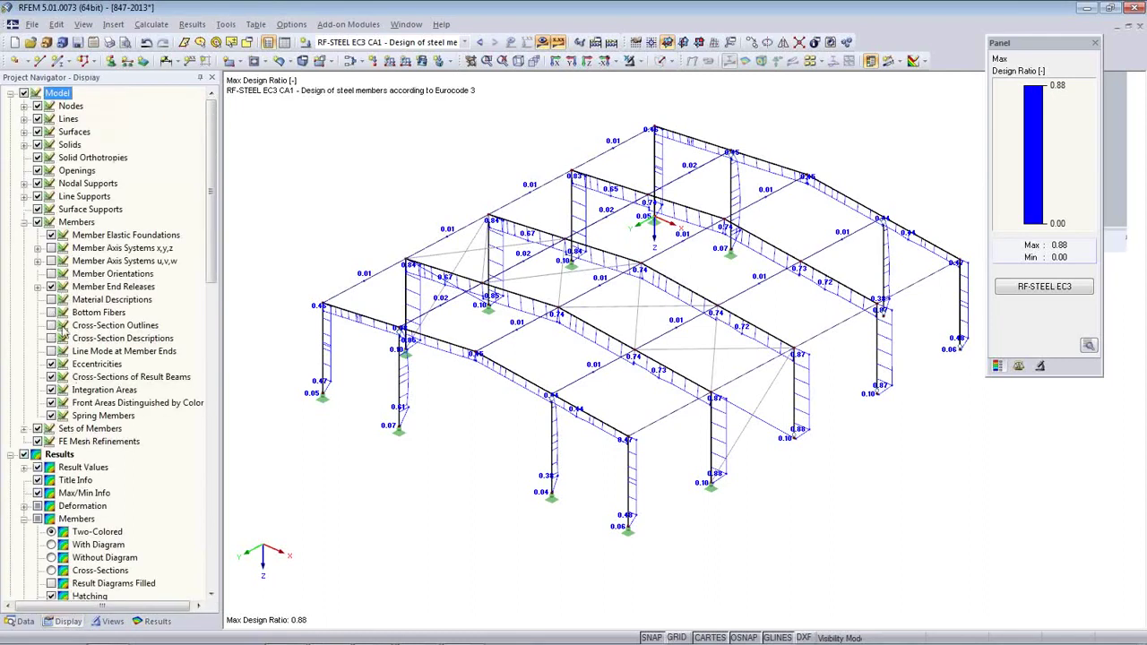
left_click(24, 222)
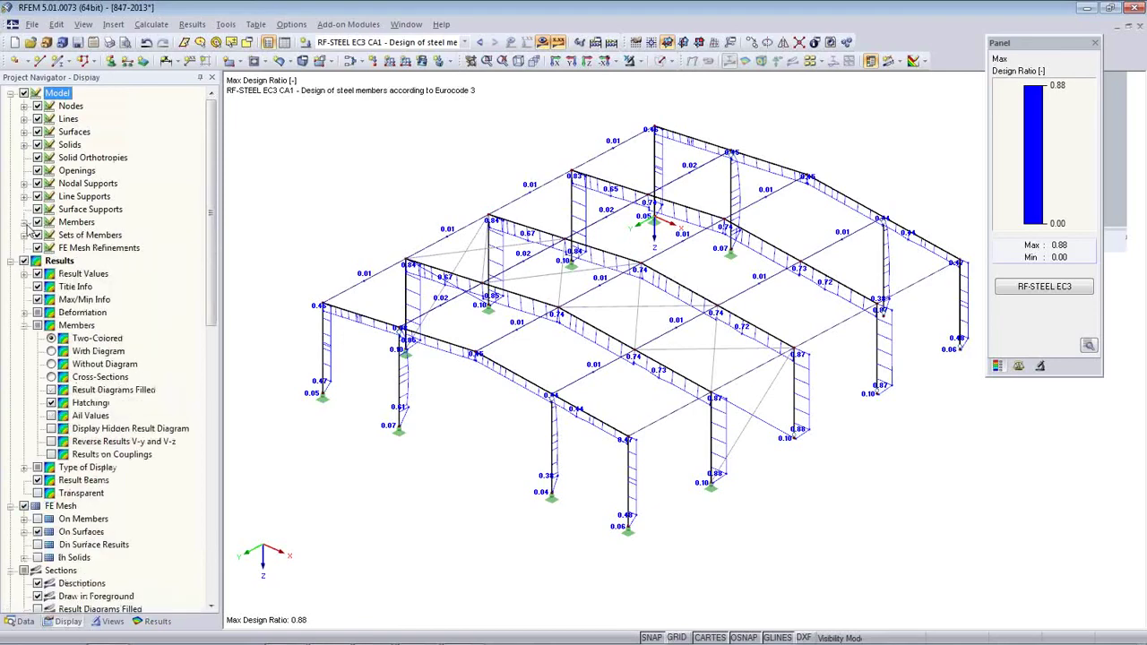
left_click(51, 364)
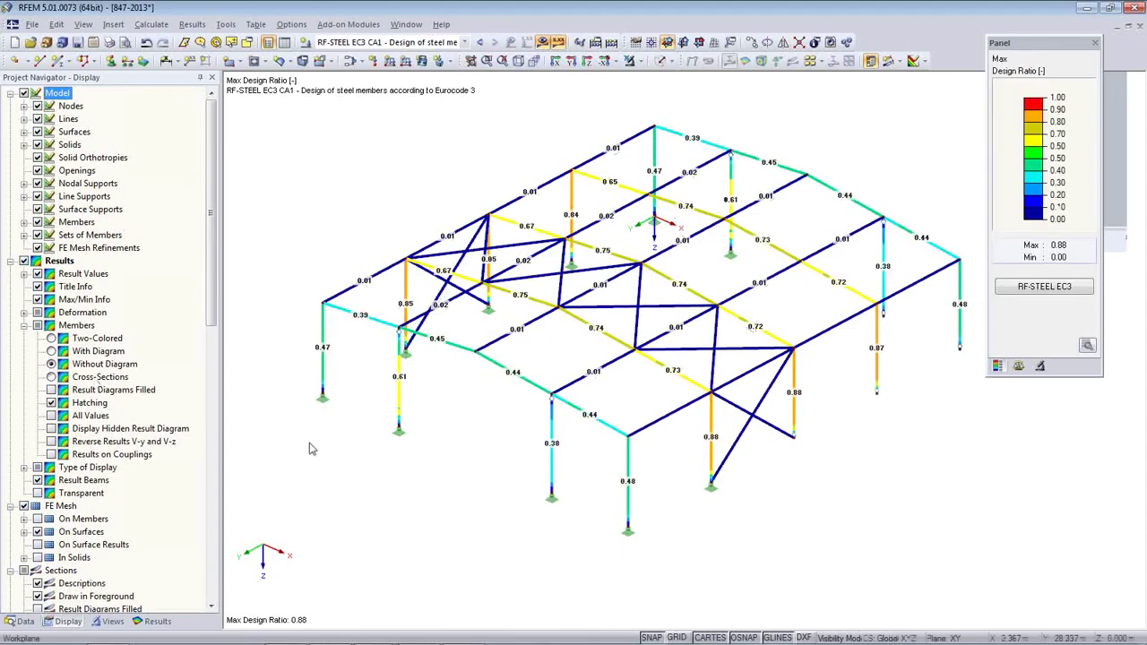
middle_click_drag(788, 484, 709, 503, "ctrl")
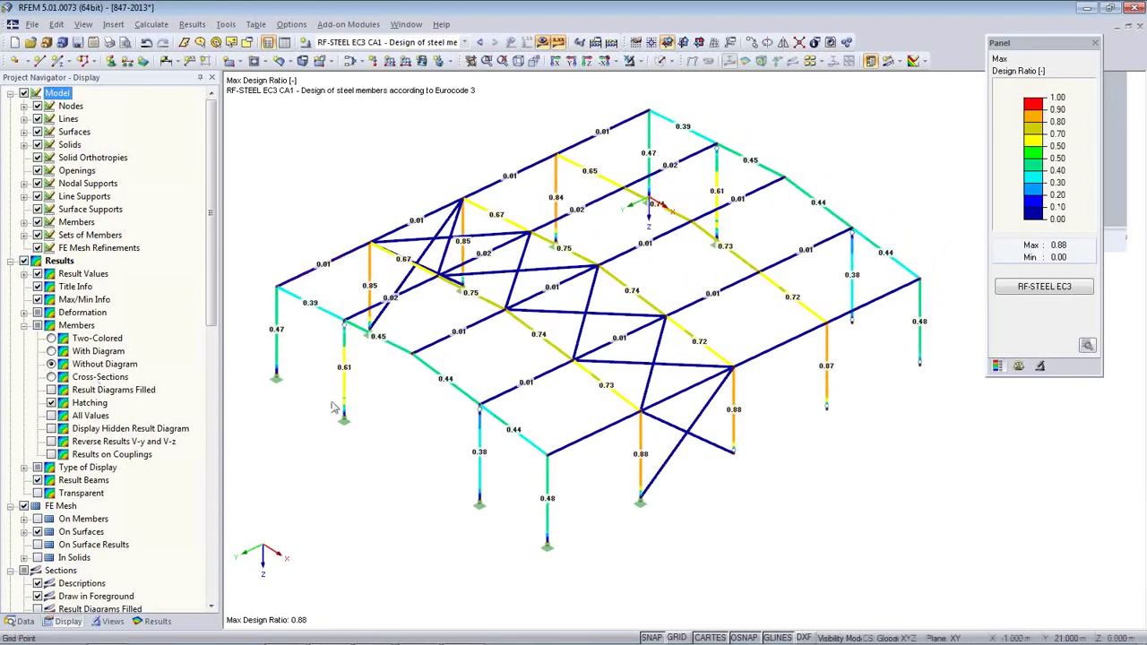
Step: Send the current design ratio graphic to a new printout report based on template 7 - RFEM, Steel and Concrete, and bring the report up
left_click(109, 43)
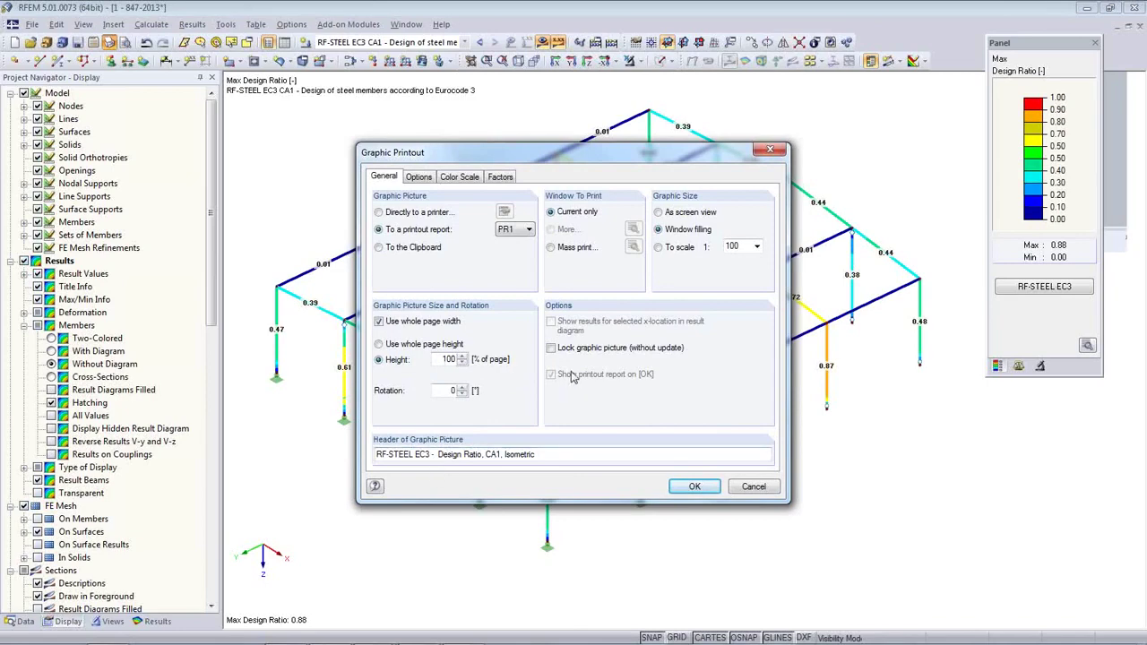
left_click(692, 487)
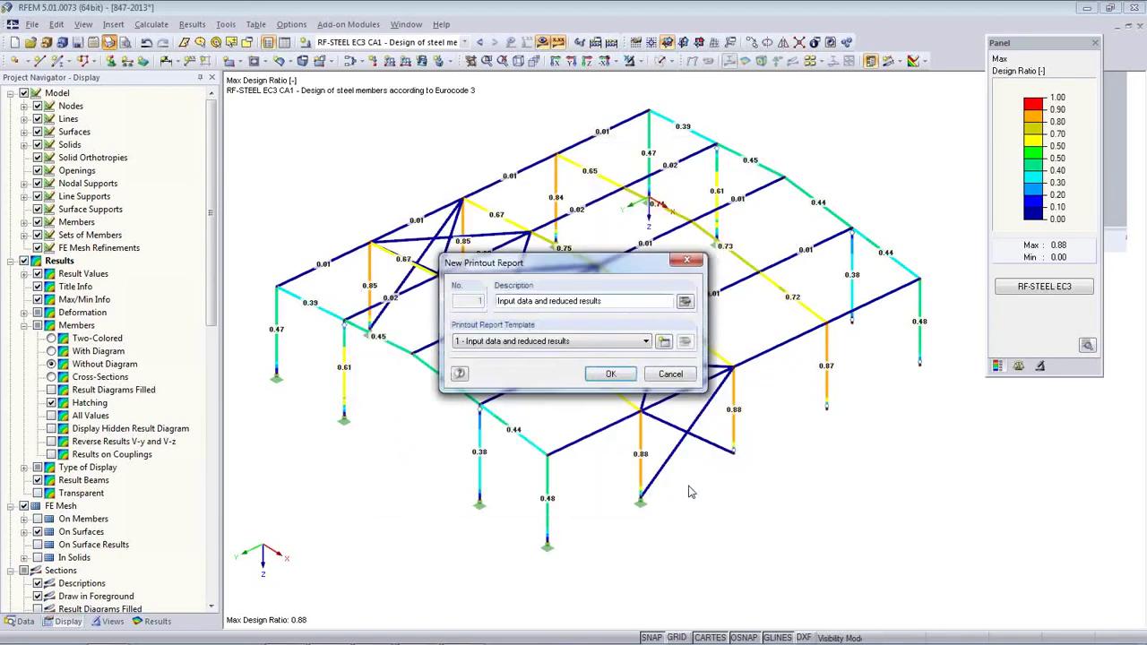
left_click(645, 343)
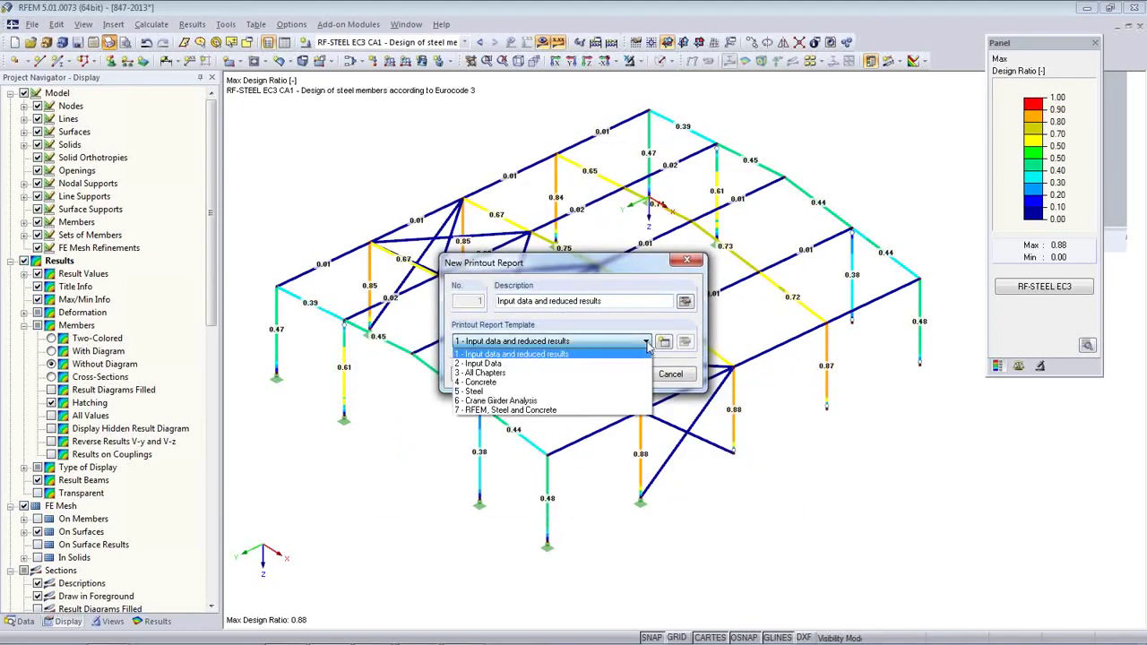
left_click(614, 411)
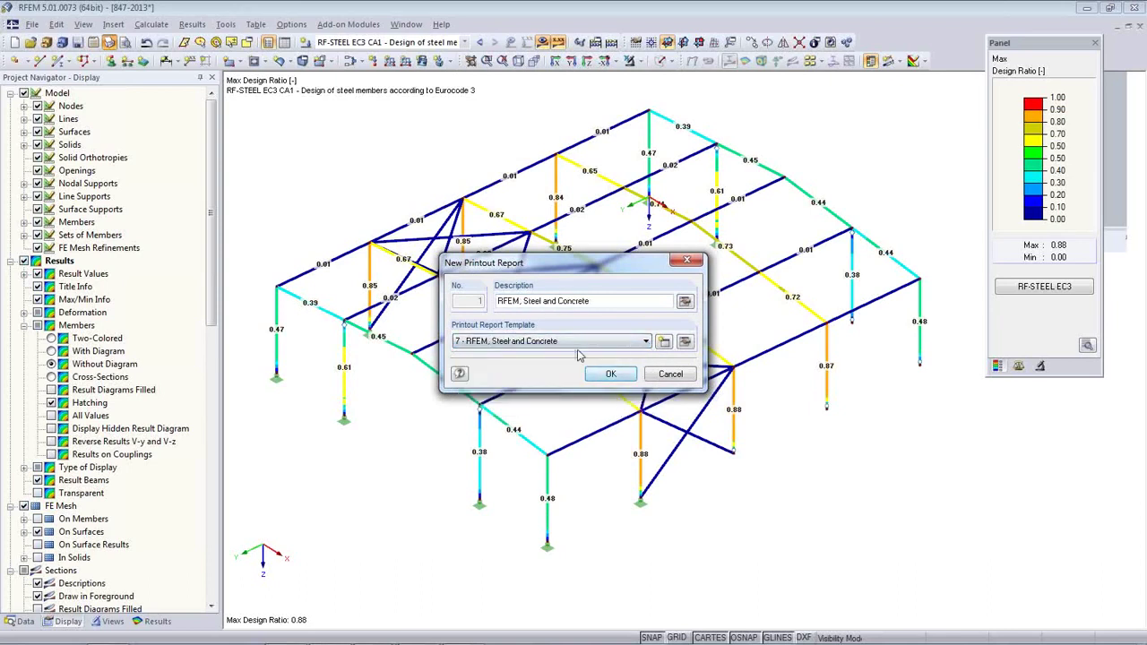
left_click(616, 379)
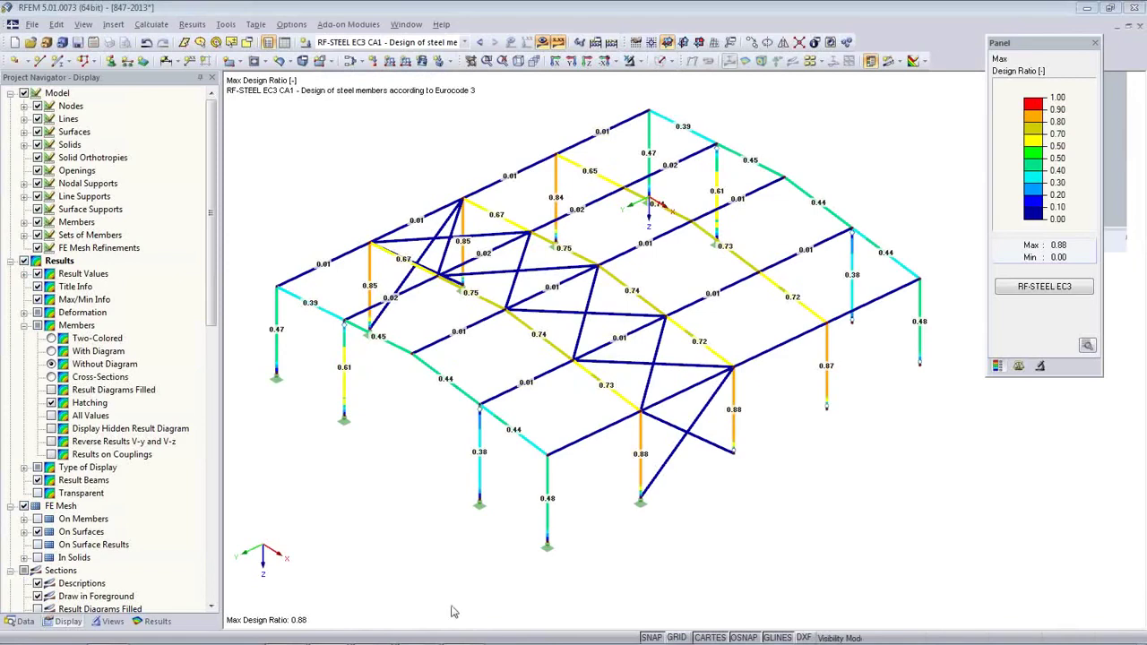
mouse_move(339, 634)
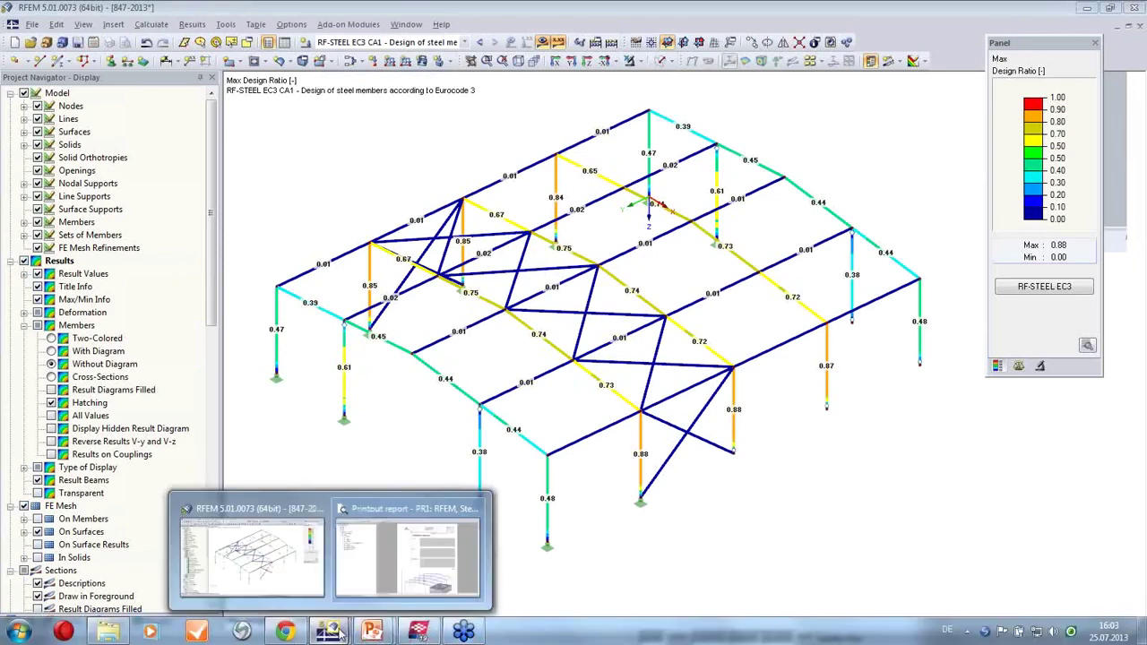
left_click(399, 573)
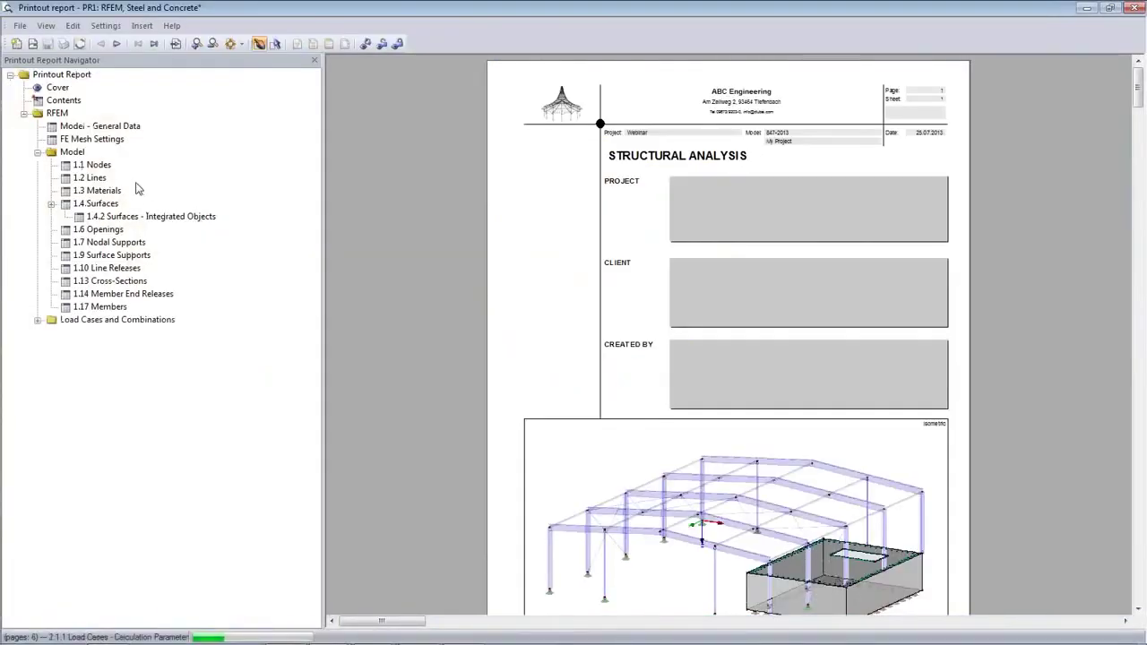
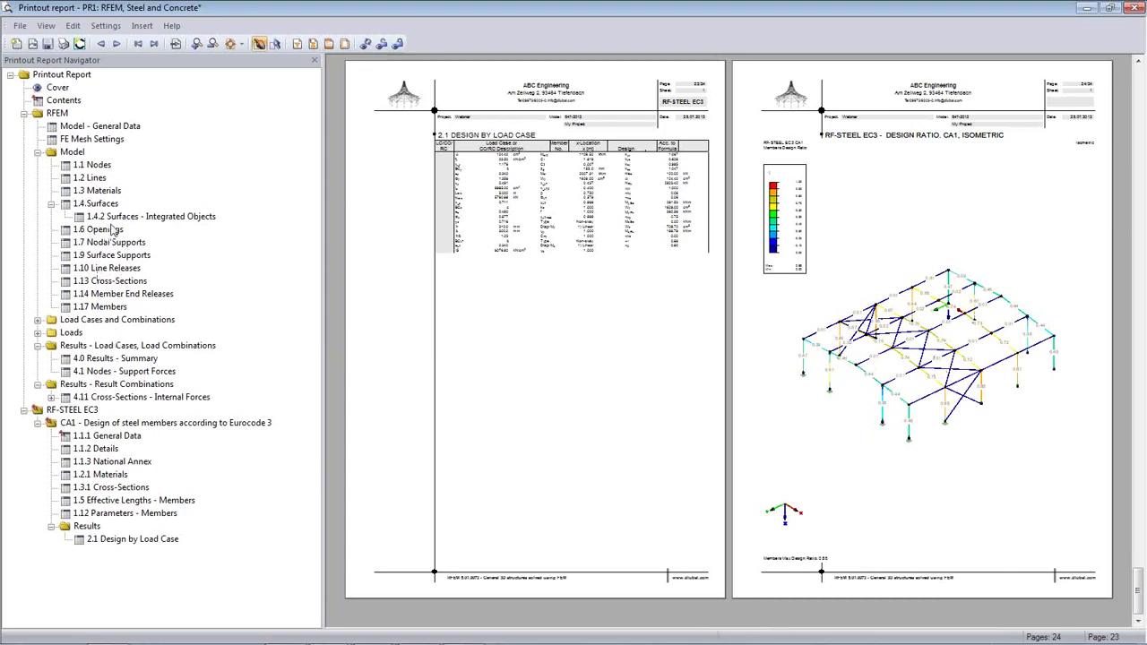
Step: Examine the model tables in the report from the materials chapter through the supports, line releases and cross-sections
left_click(97, 191)
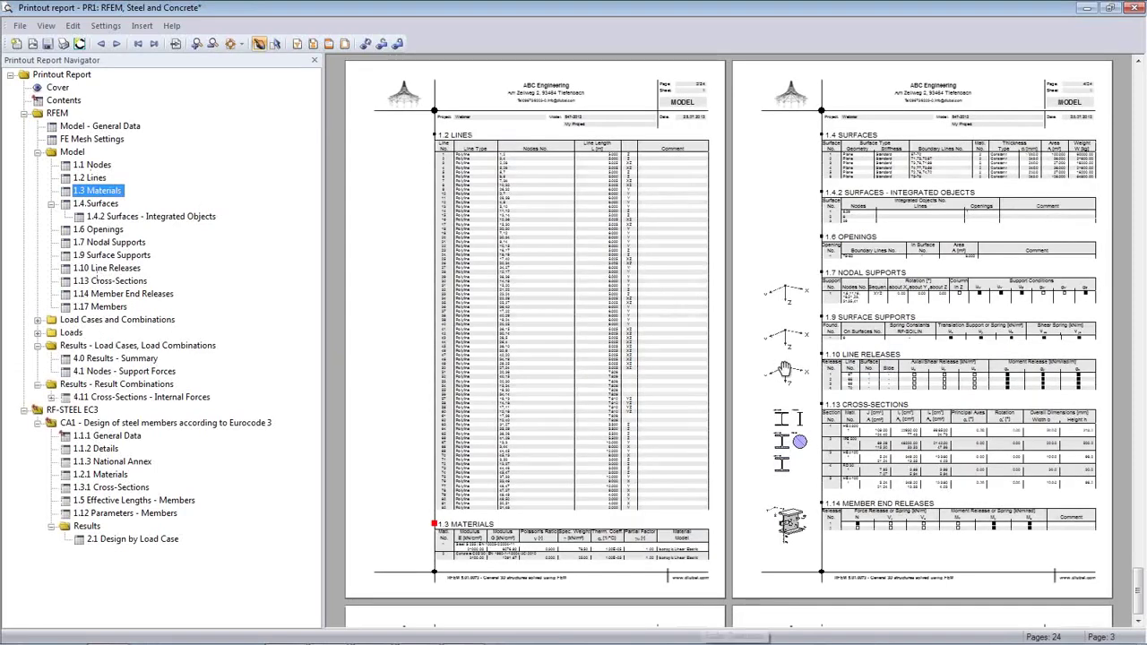
scroll(822, 379, "up", 5)
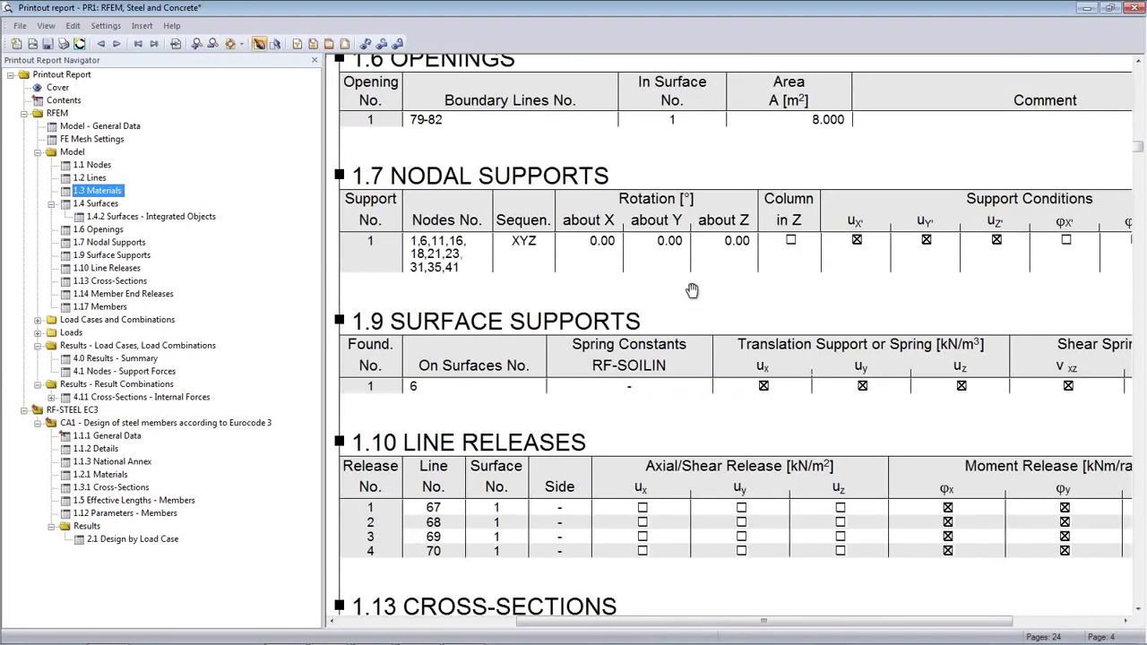
scroll(691, 292, "down", 6)
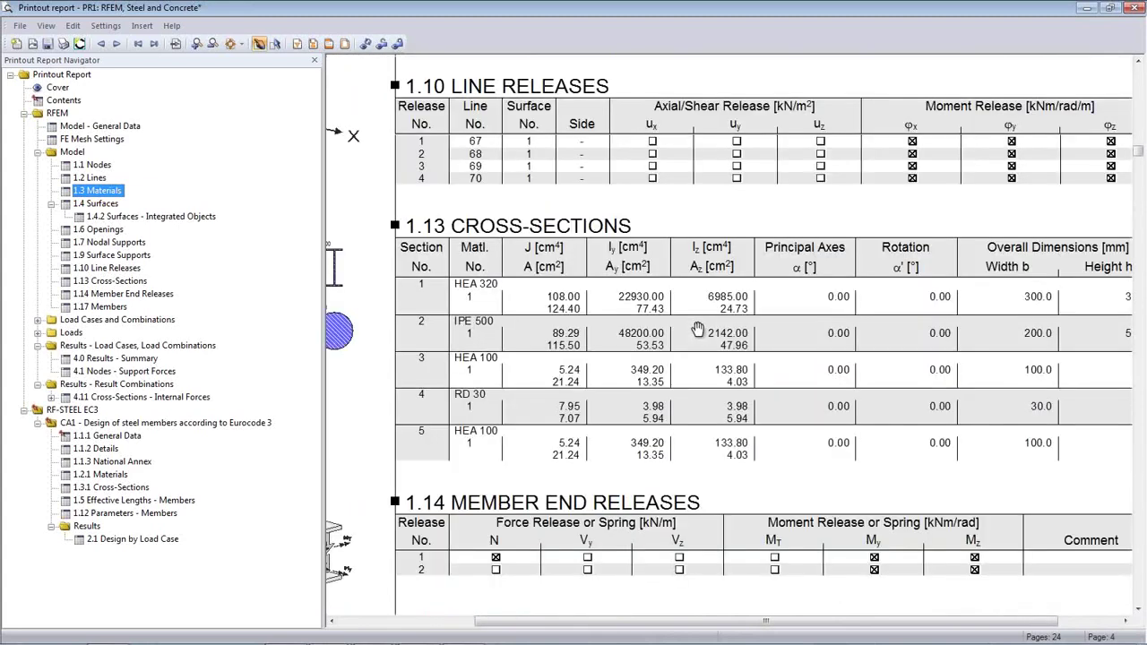
scroll(697, 328, "down", 1, "ctrl")
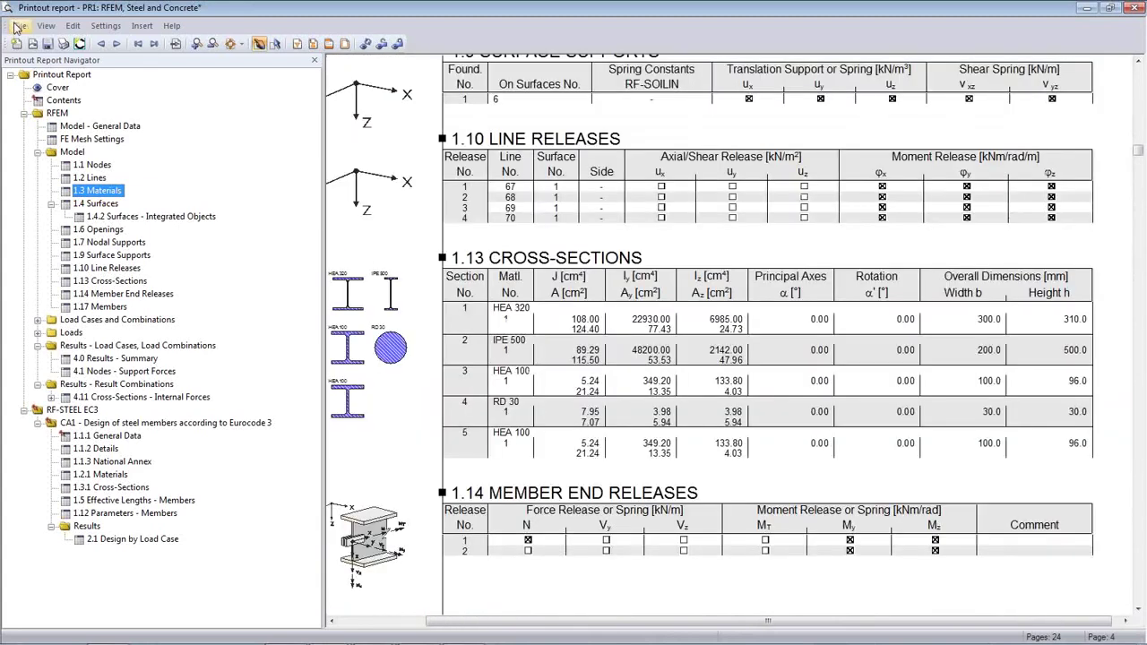
left_click(18, 26)
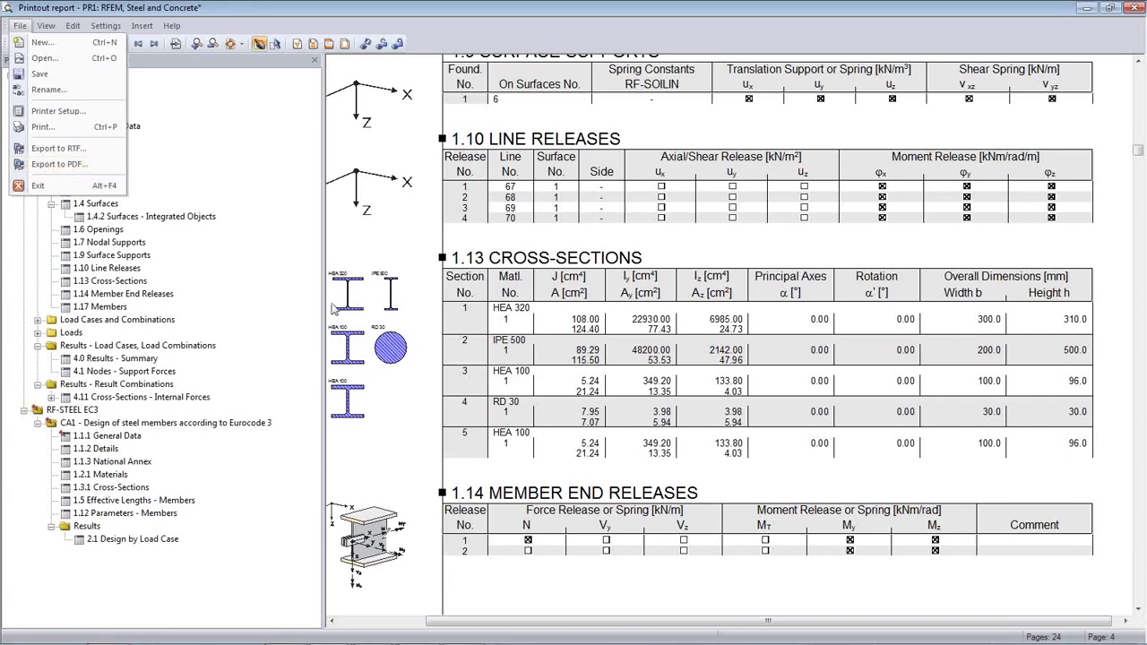
left_click(487, 319)
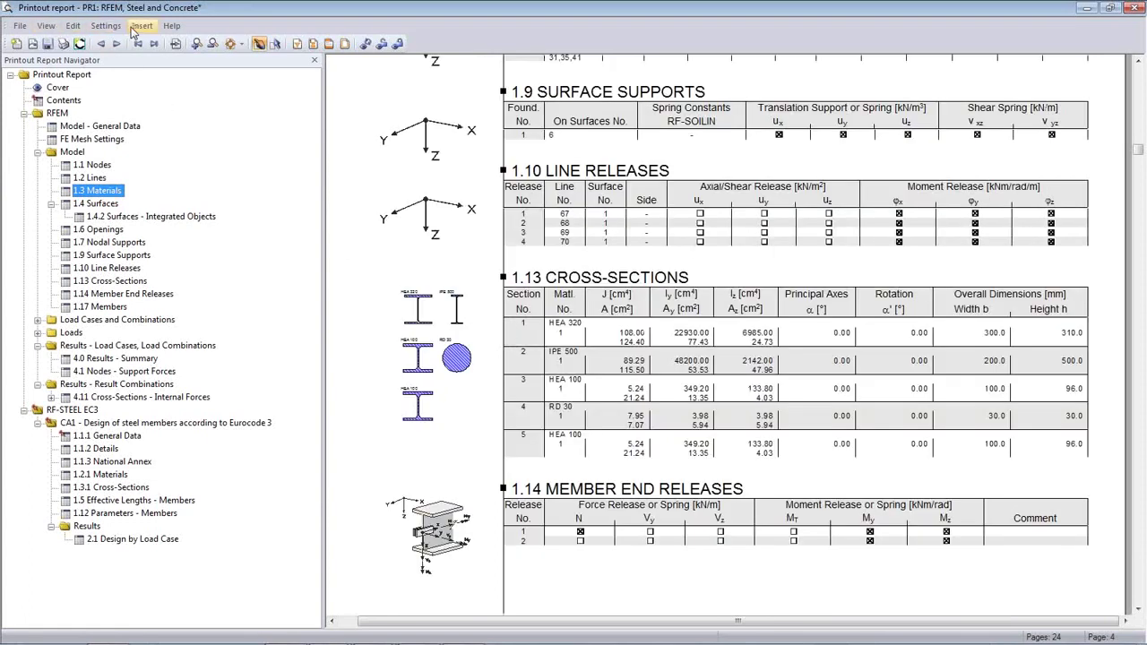
Step: Look through the languages available for the printout report without changing the selection
left_click(71, 27)
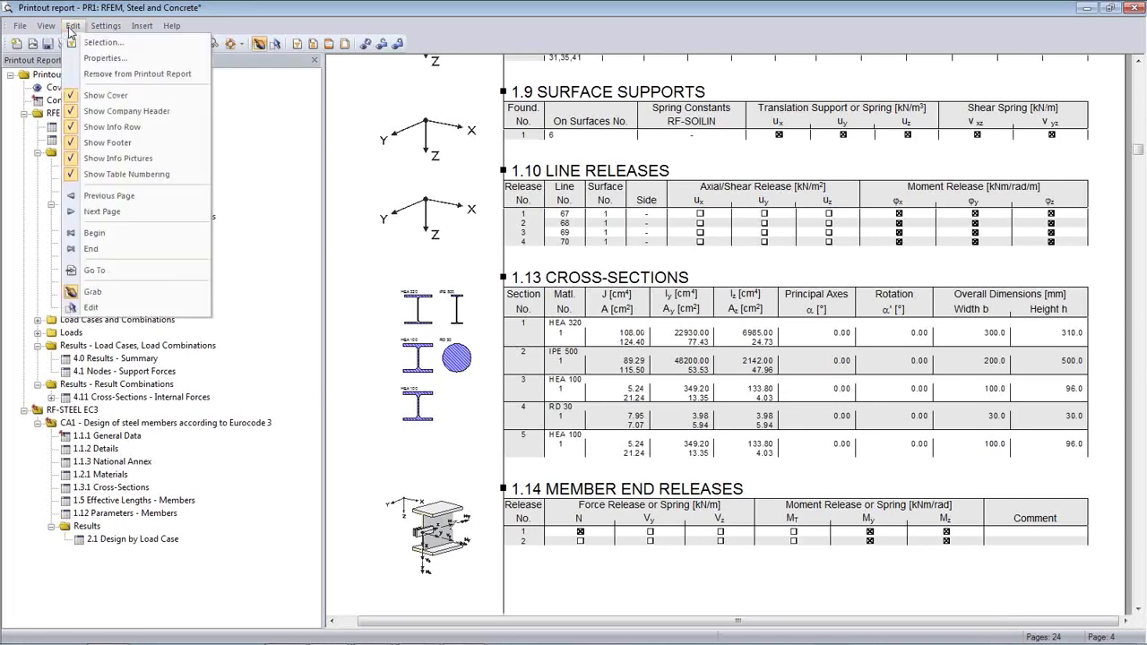
mouse_move(101, 28)
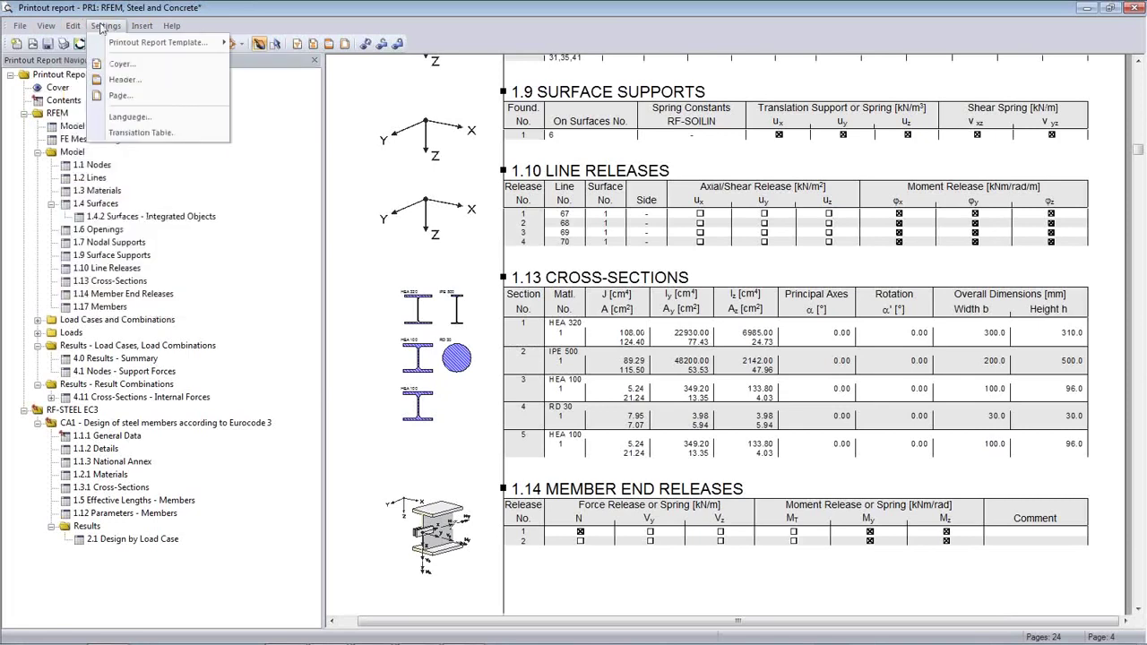
left_click(126, 117)
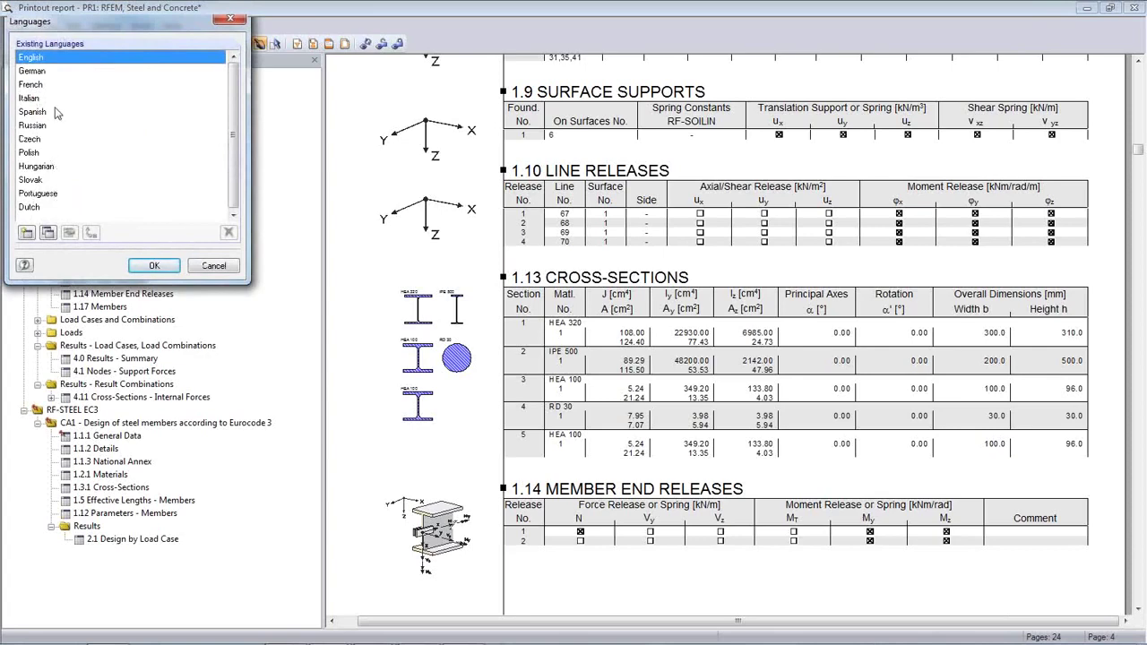
left_click(213, 266)
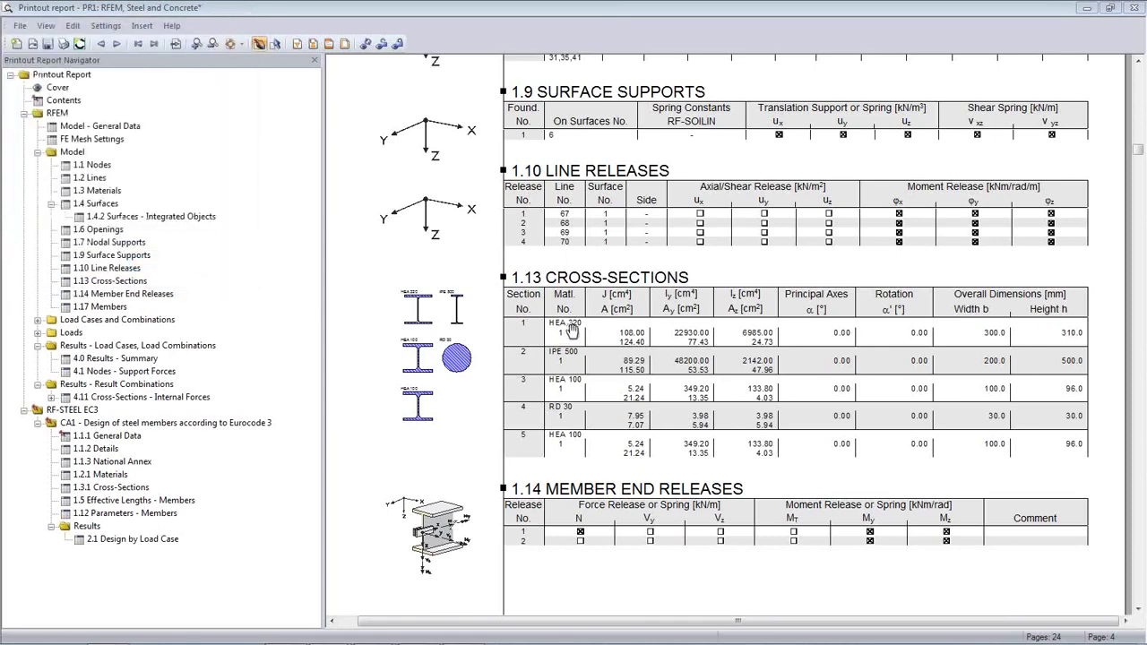
Step: Close the printout report and return to the RFEM model
scroll(621, 304, "down", 3)
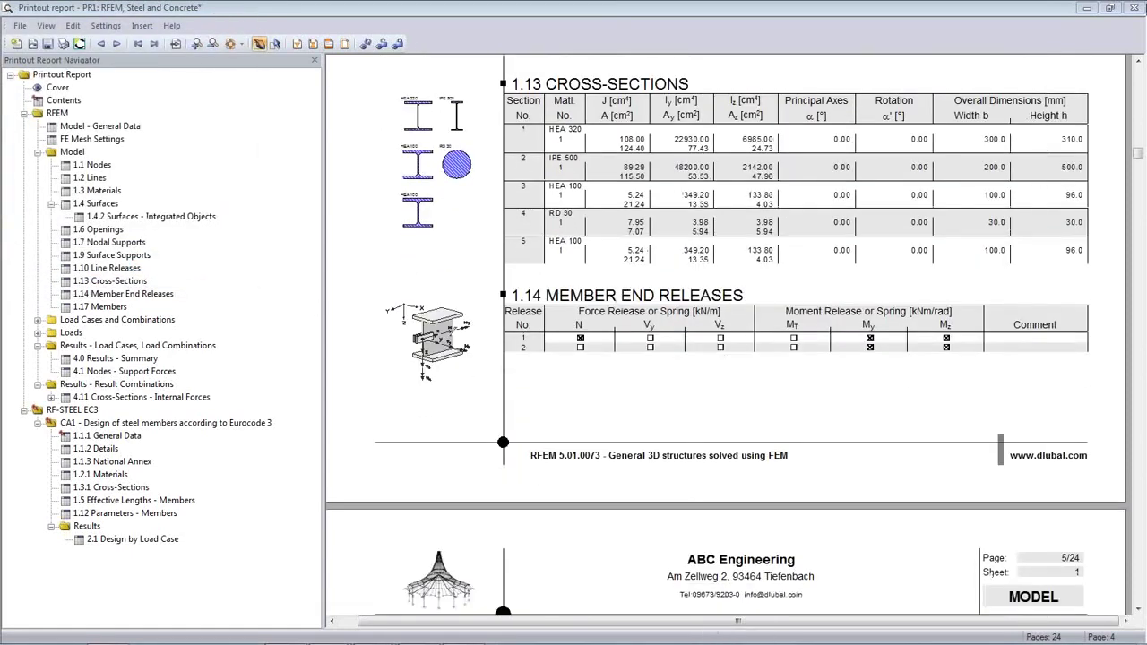
left_click(1133, 8)
left_click(525, 346)
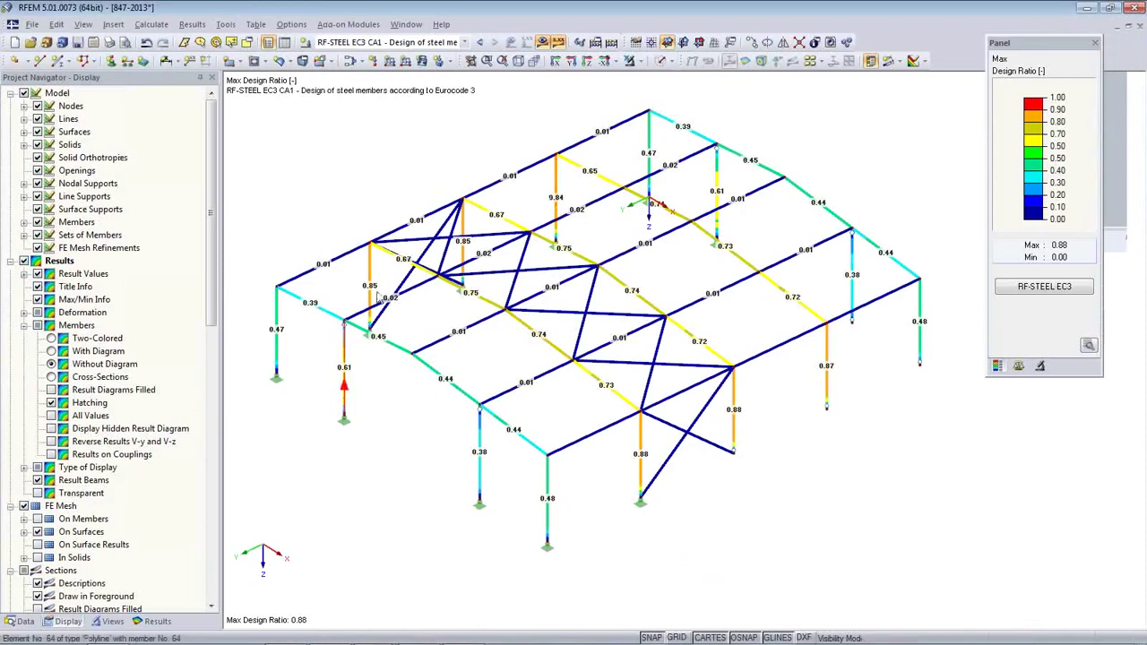
Step: Show only the concrete surfaces by enabling the Surfaces by Material visibility and disabling Members by Material
left_click(111, 621)
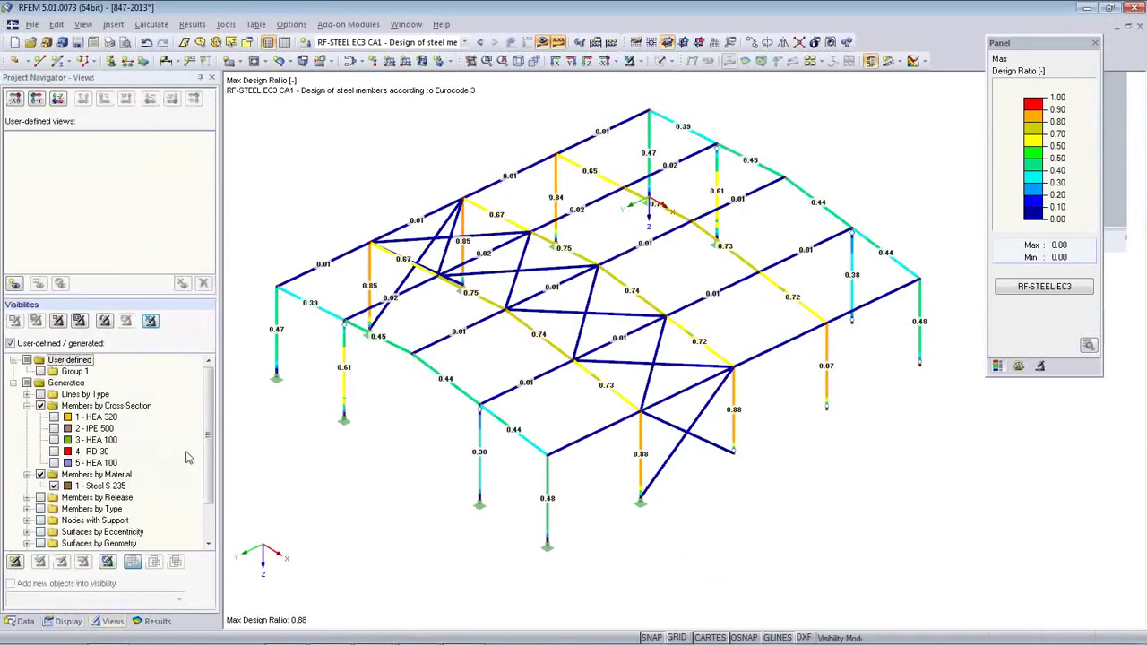
scroll(202, 528, "down", 2)
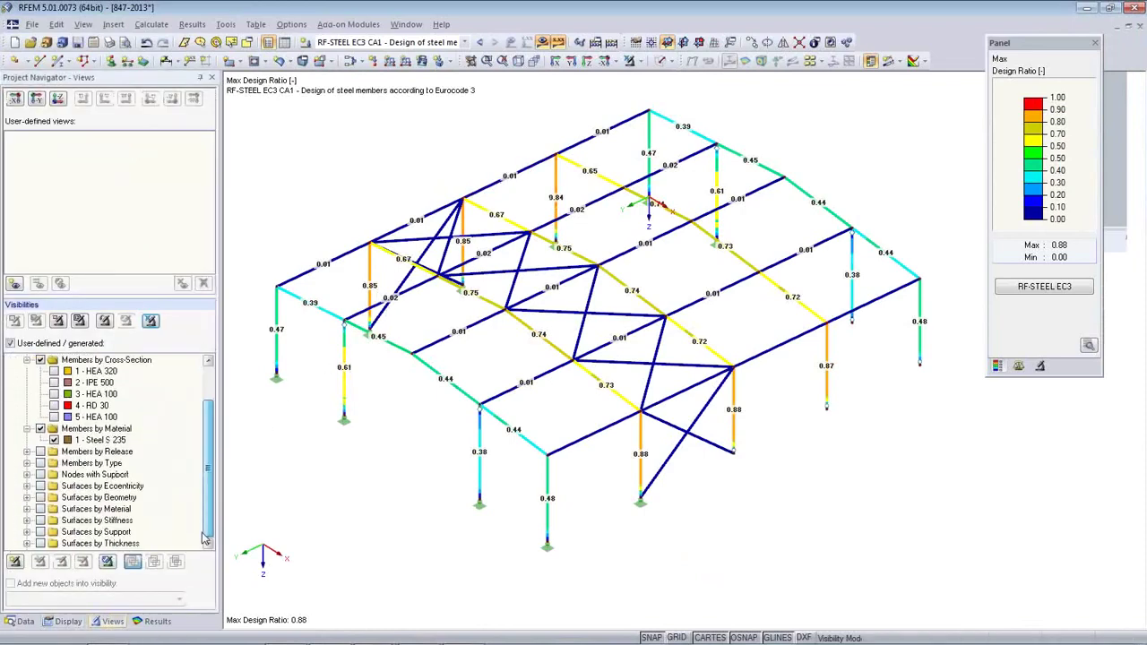
left_click(38, 507)
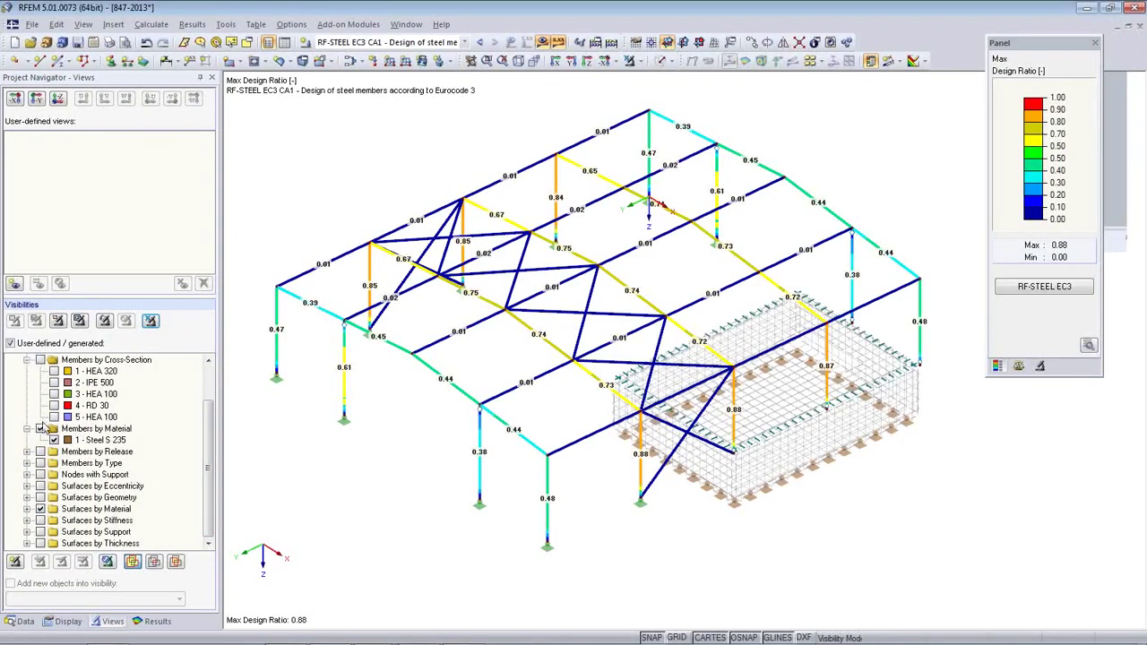
left_click(41, 428)
middle_click_drag(563, 459, 572, 434, "ctrl")
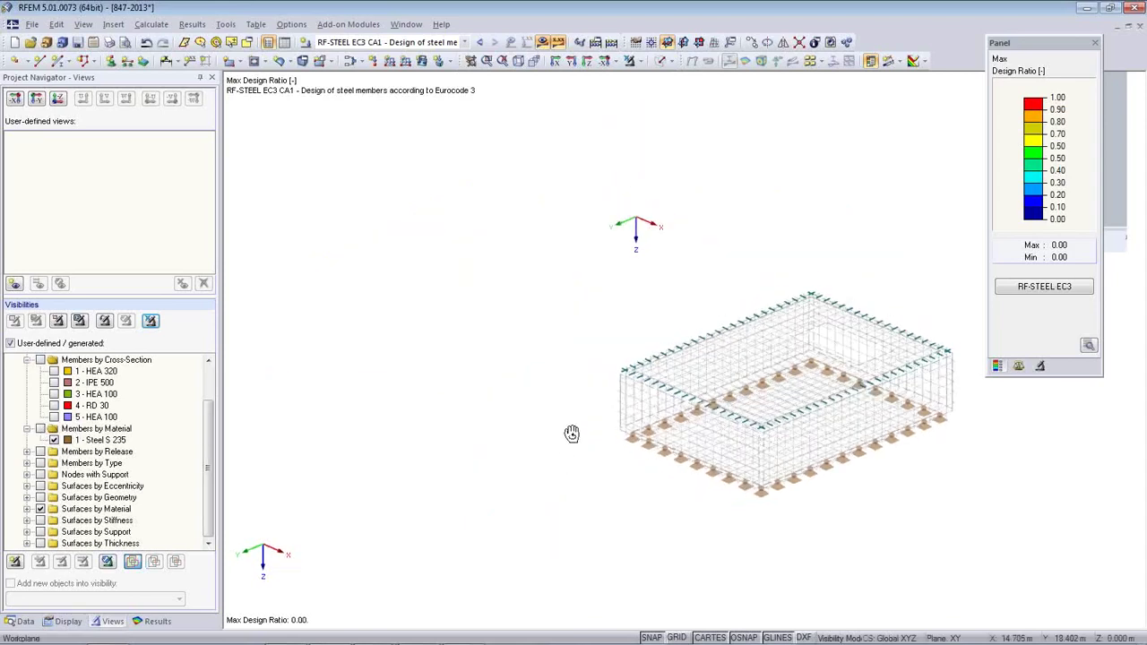
left_click(40, 508)
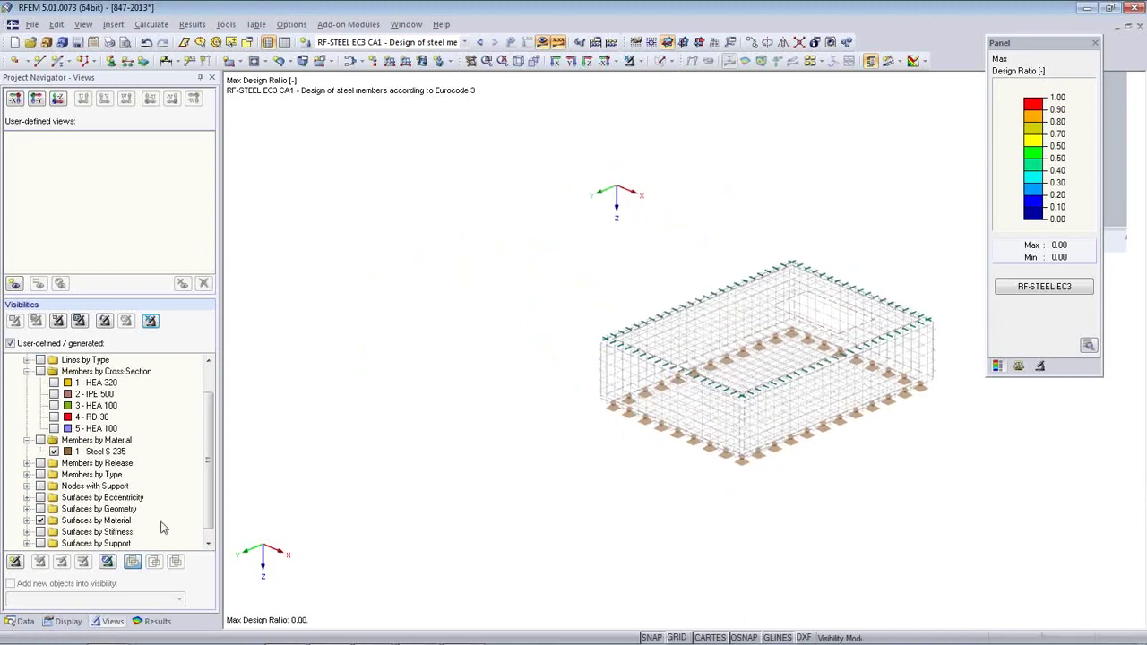
Step: Open RF-CONCRETE Surfaces, select result combination RC1 for the ultimate limit state design, and review the materials and surface thicknesses
left_click(25, 620)
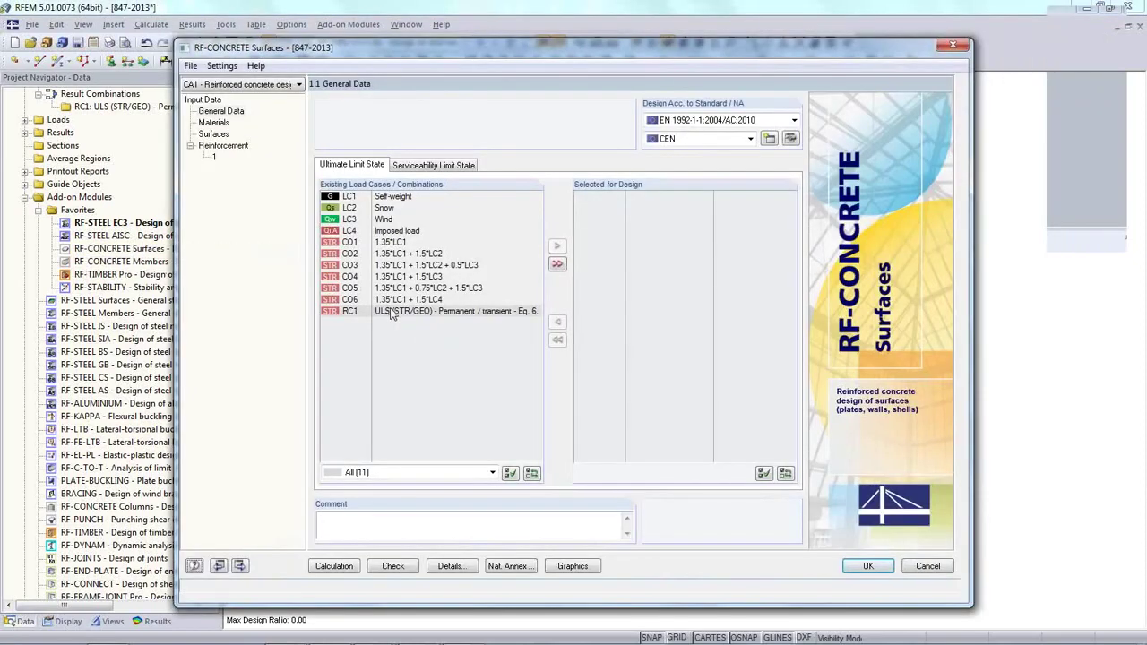
double_click(390, 311)
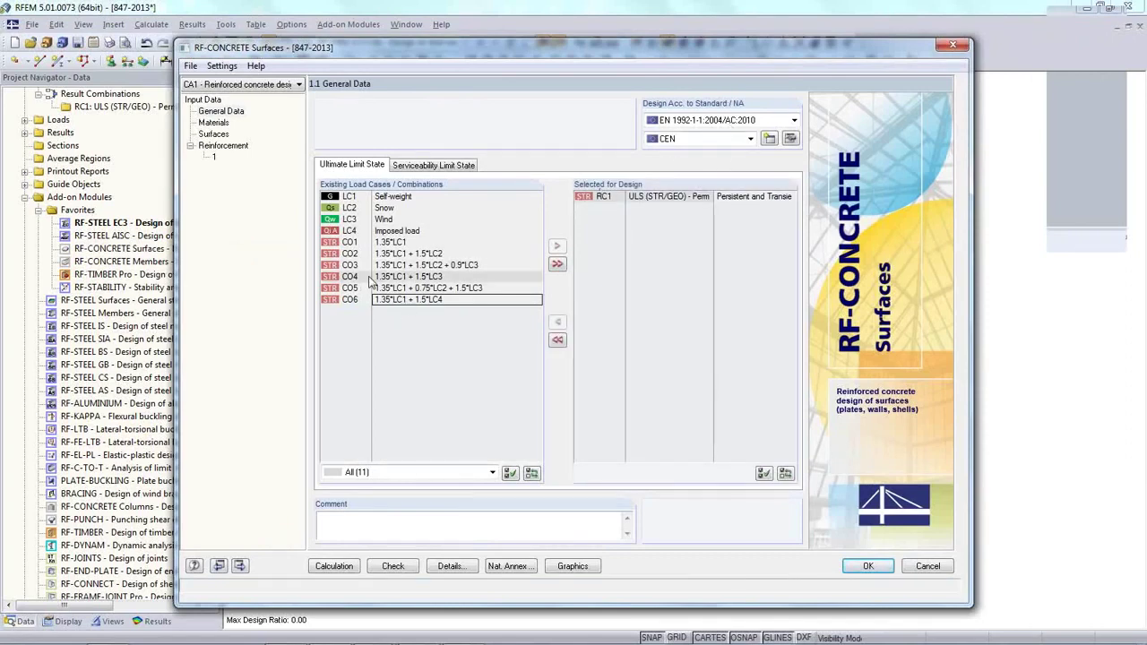
left_click(215, 123)
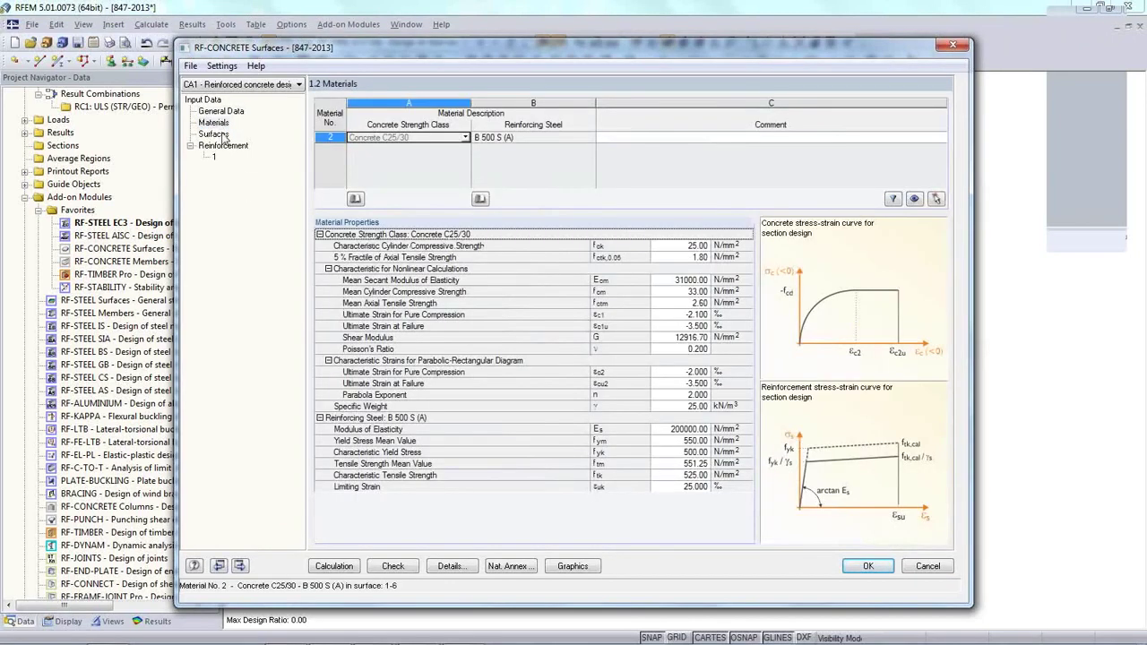
left_click(223, 134)
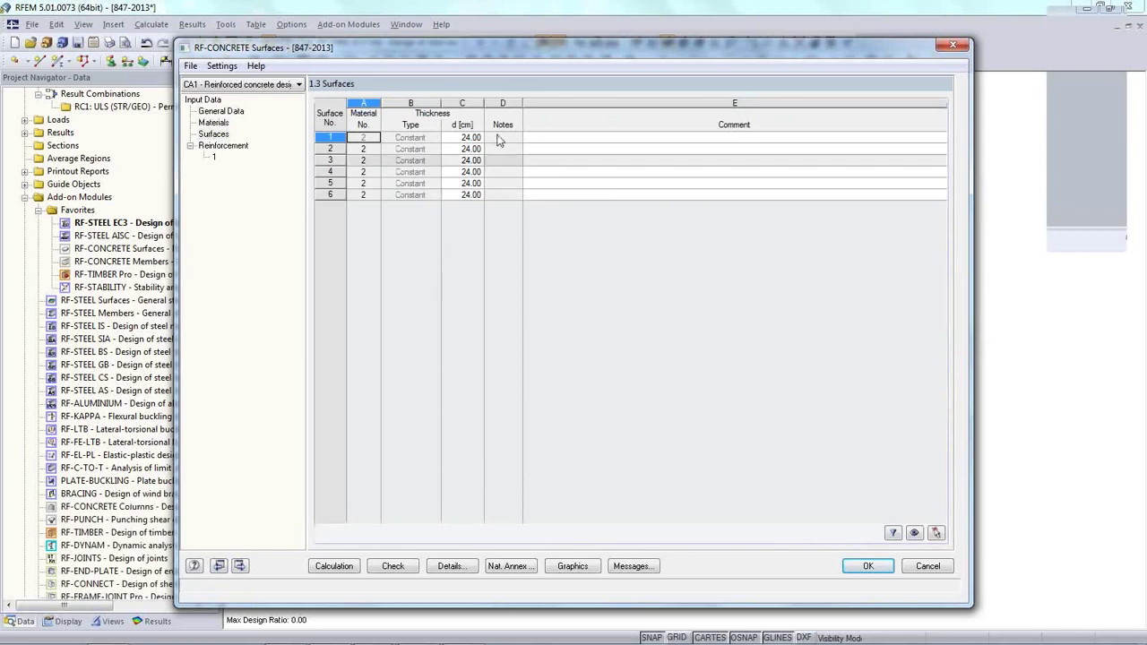
Step: Restrict reinforcement group 1 to surface 1 by picking it in the model instead of applying the group to all surfaces
left_click(213, 159)
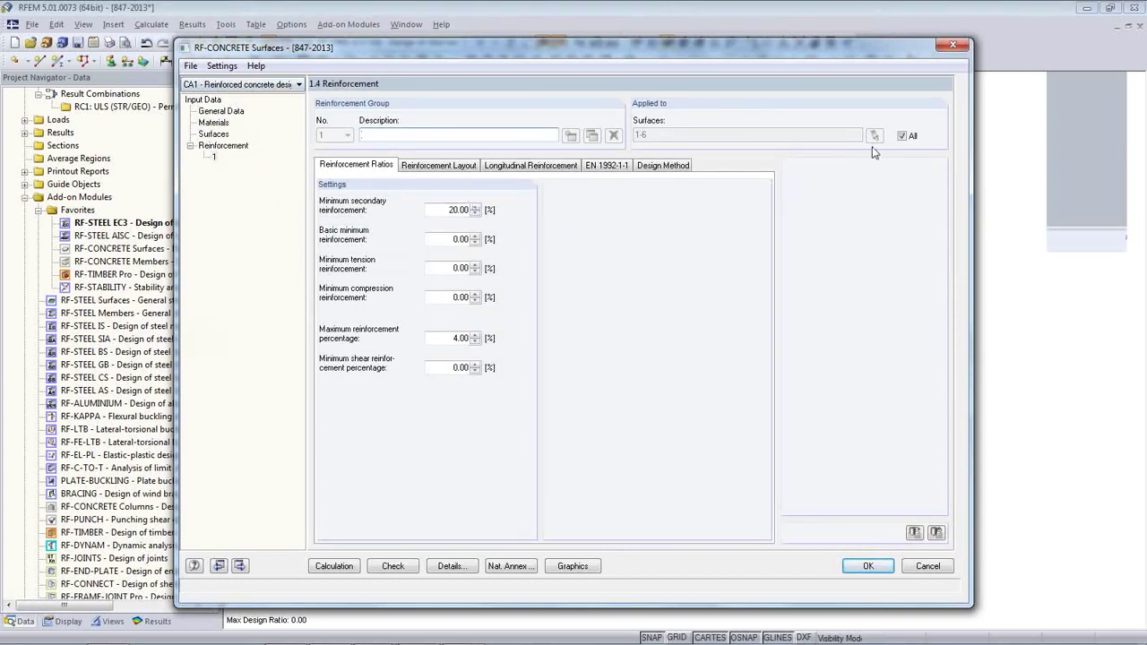
left_click(902, 136)
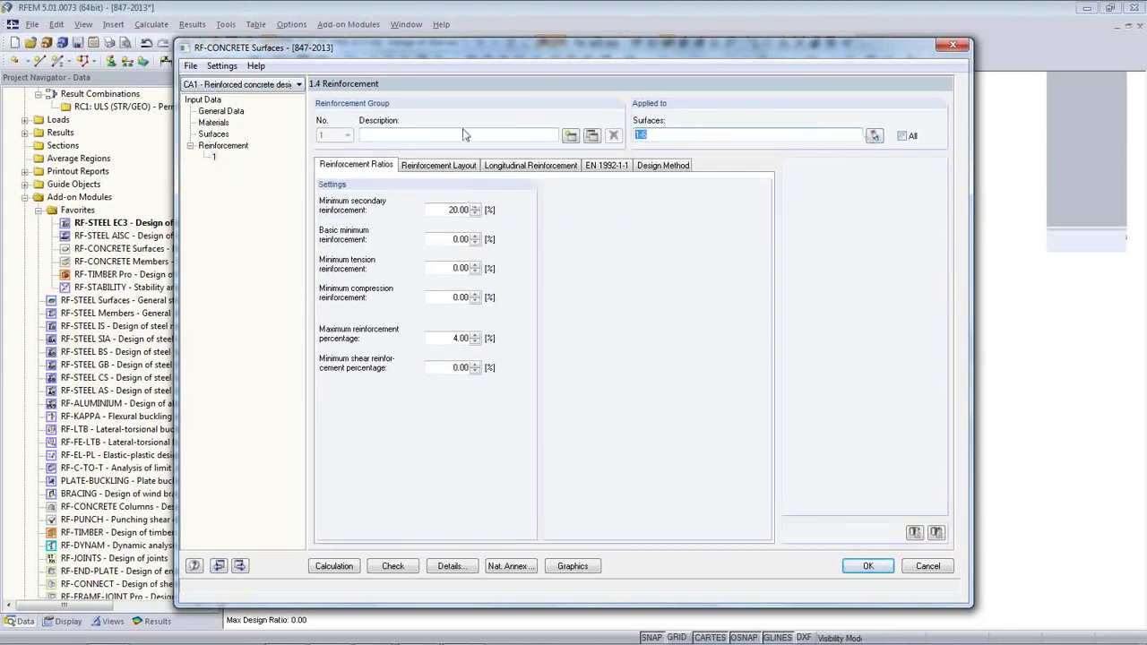
left_click(874, 135)
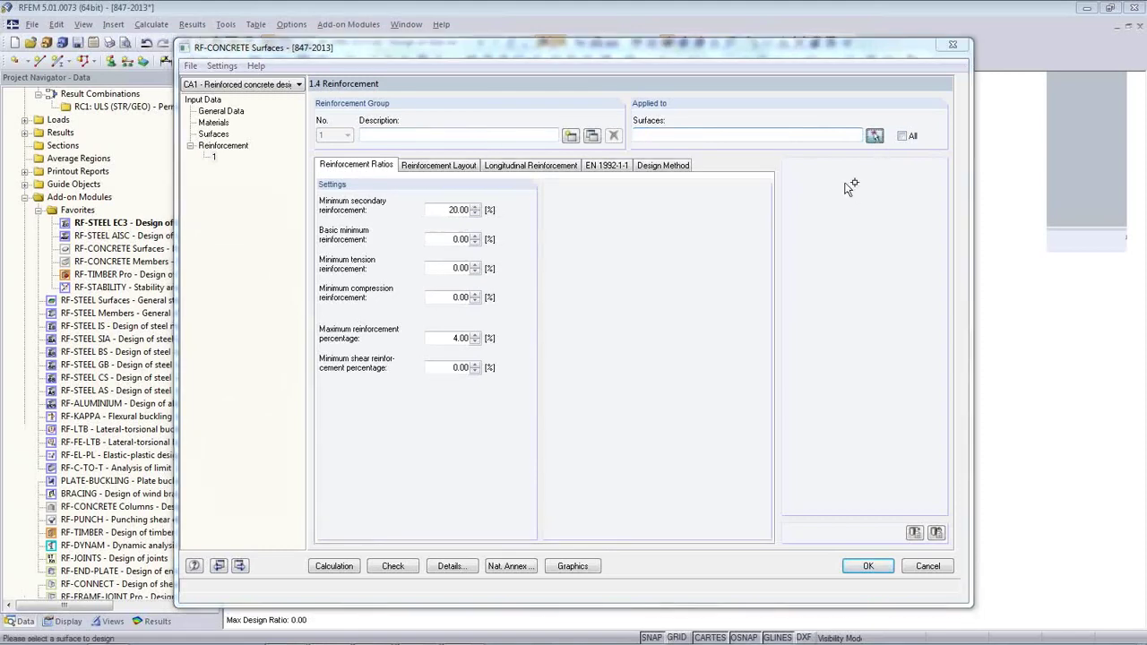
left_click(633, 324)
left_click(139, 137)
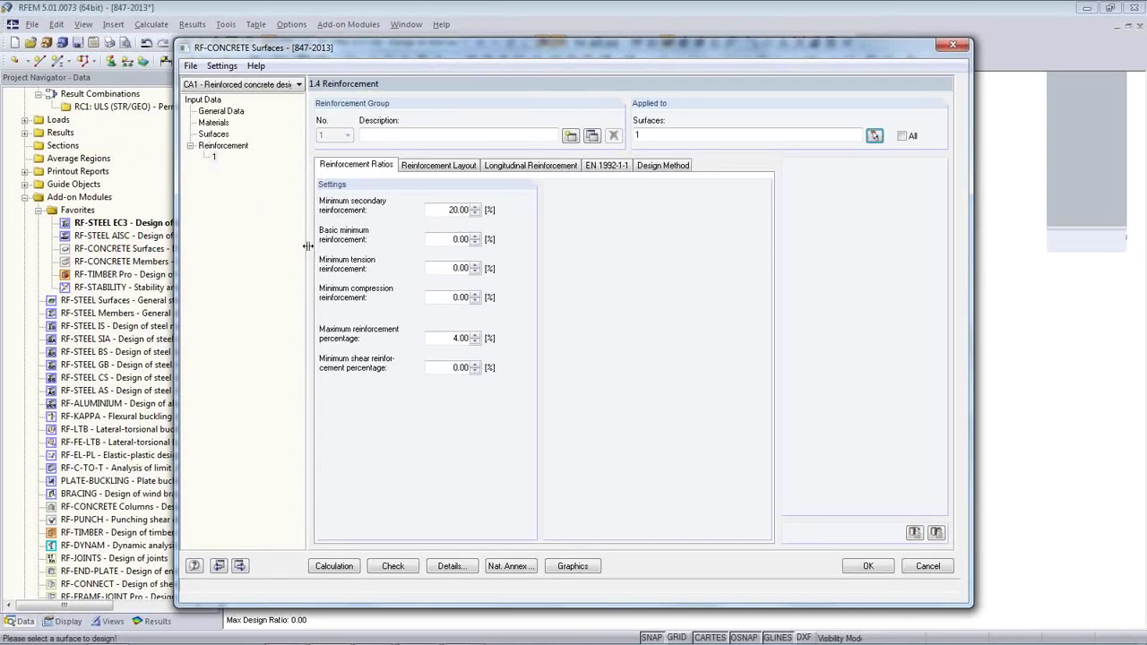
Step: Define the concrete cover for reinforcement group 1 according to the standard, with bottom exposure class XC2/XC3
left_click(455, 167)
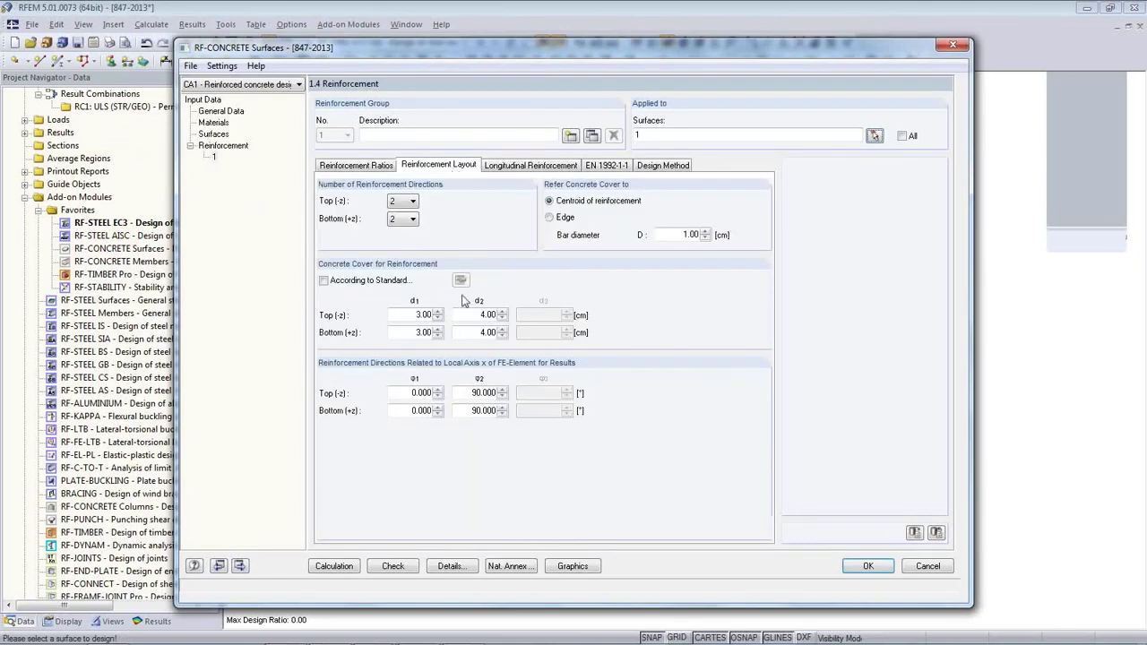
left_click(325, 281)
left_click(460, 280)
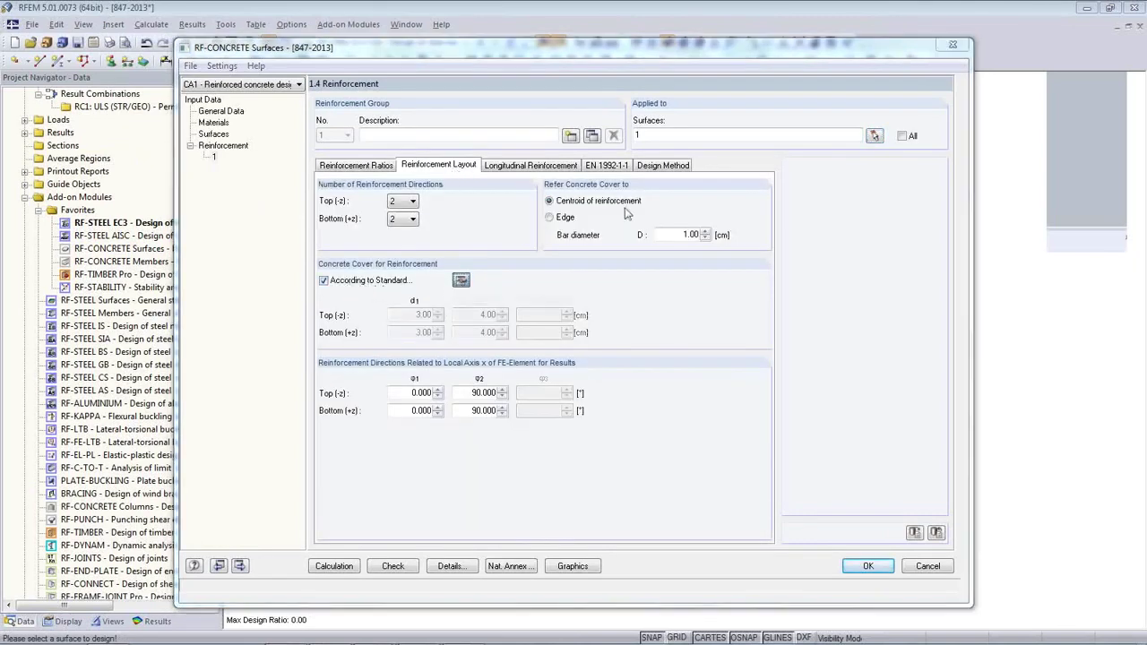
left_click(692, 146)
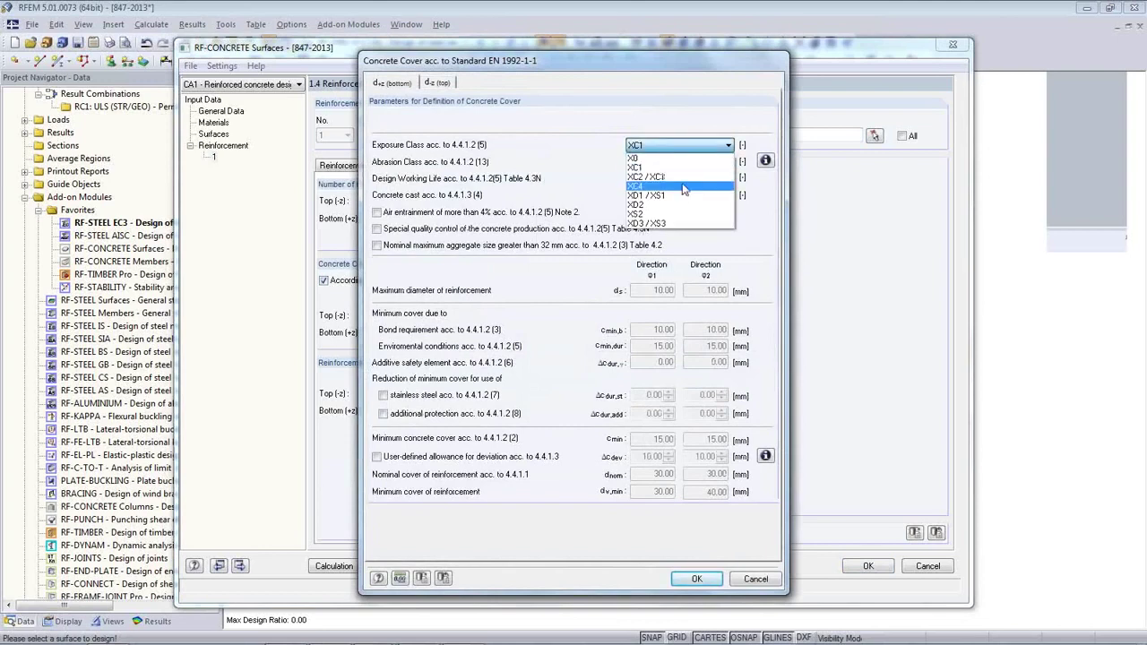
left_click(683, 177)
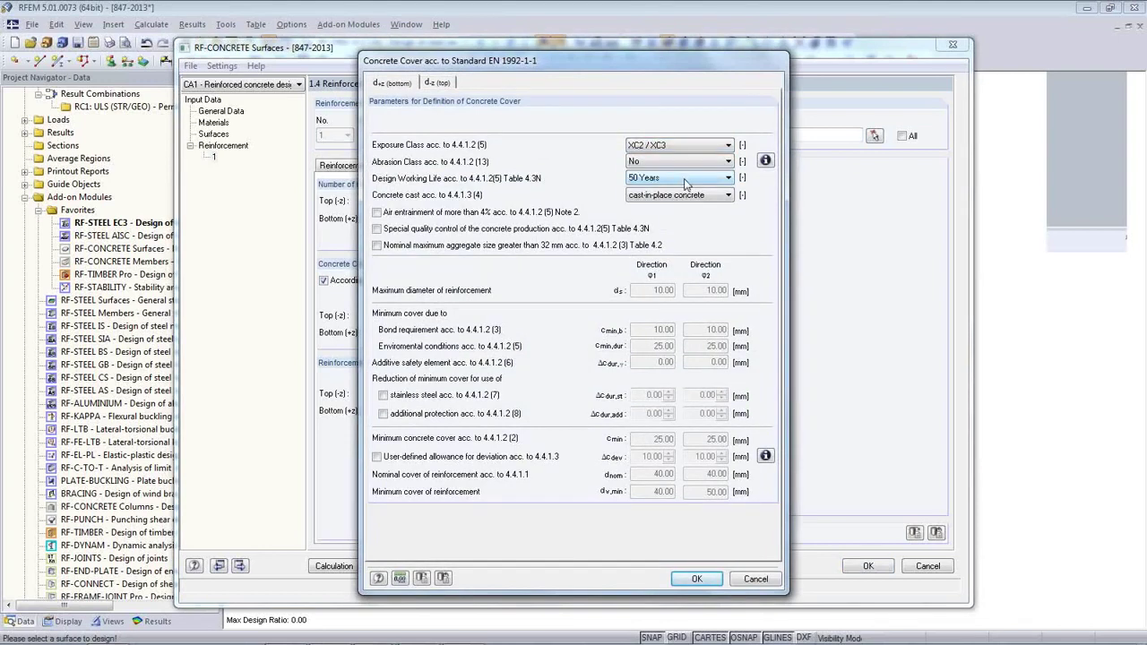
left_click(696, 579)
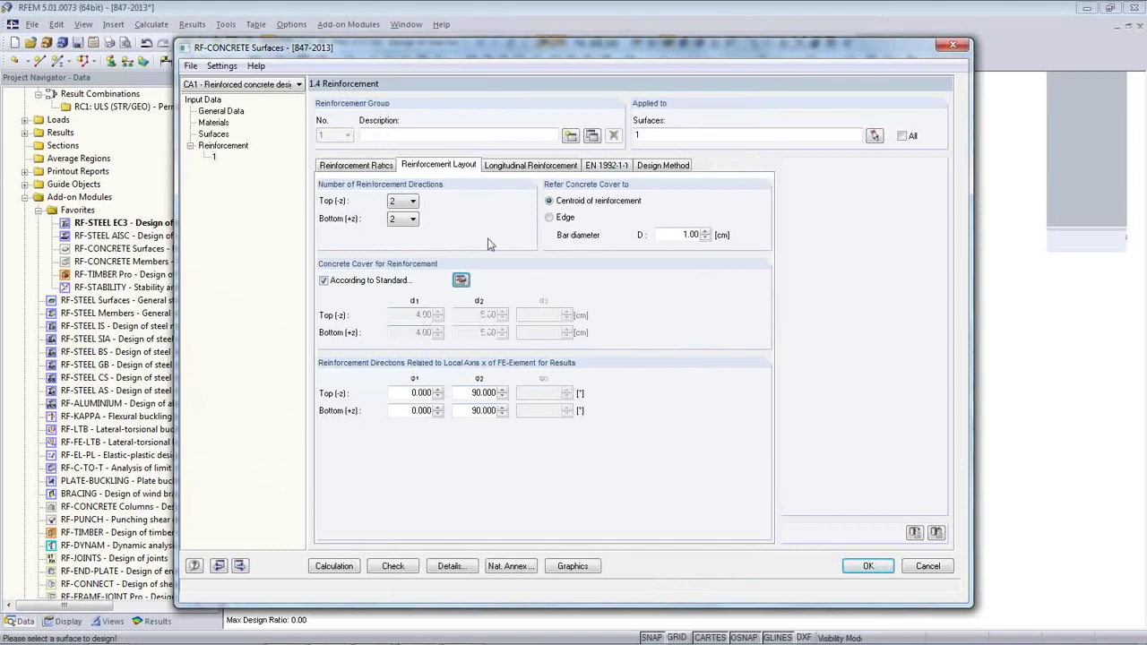
Step: Run the reinforcement calculation for surface 1 and review the required reinforcement in total and by point before returning to the model
left_click(516, 167)
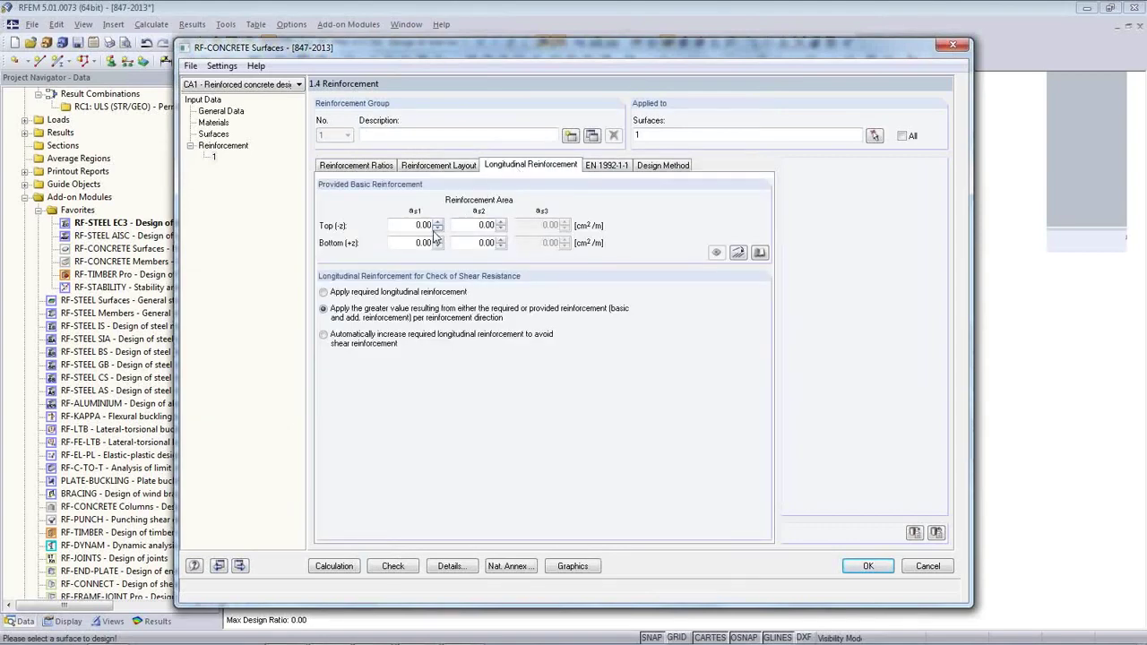
left_click(333, 565)
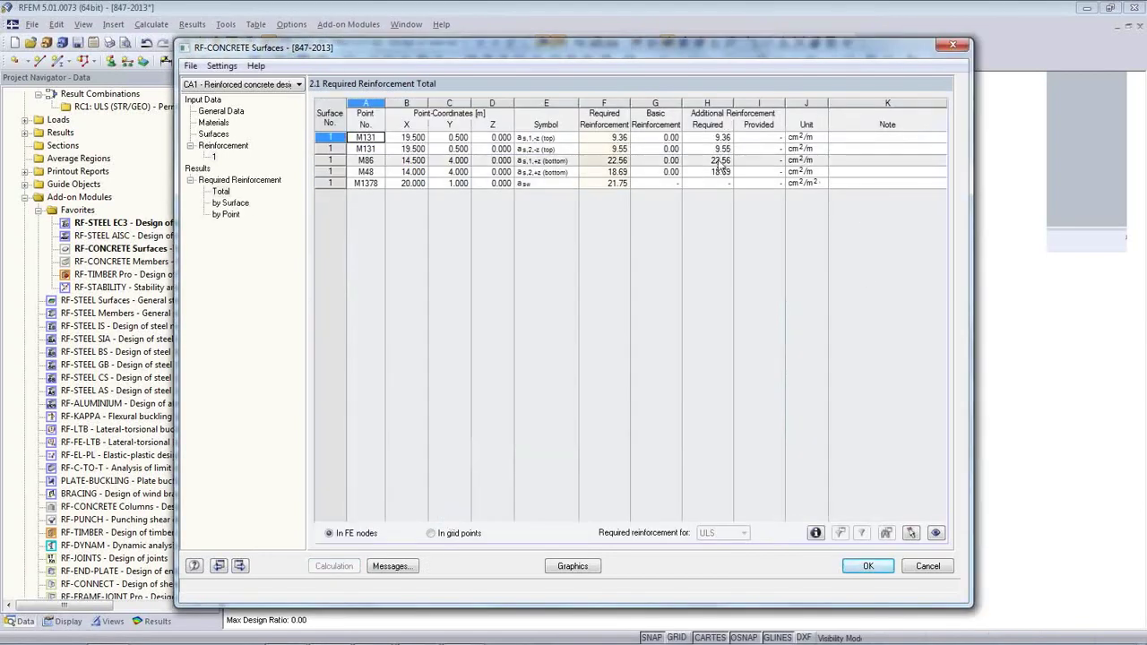
left_click(717, 137)
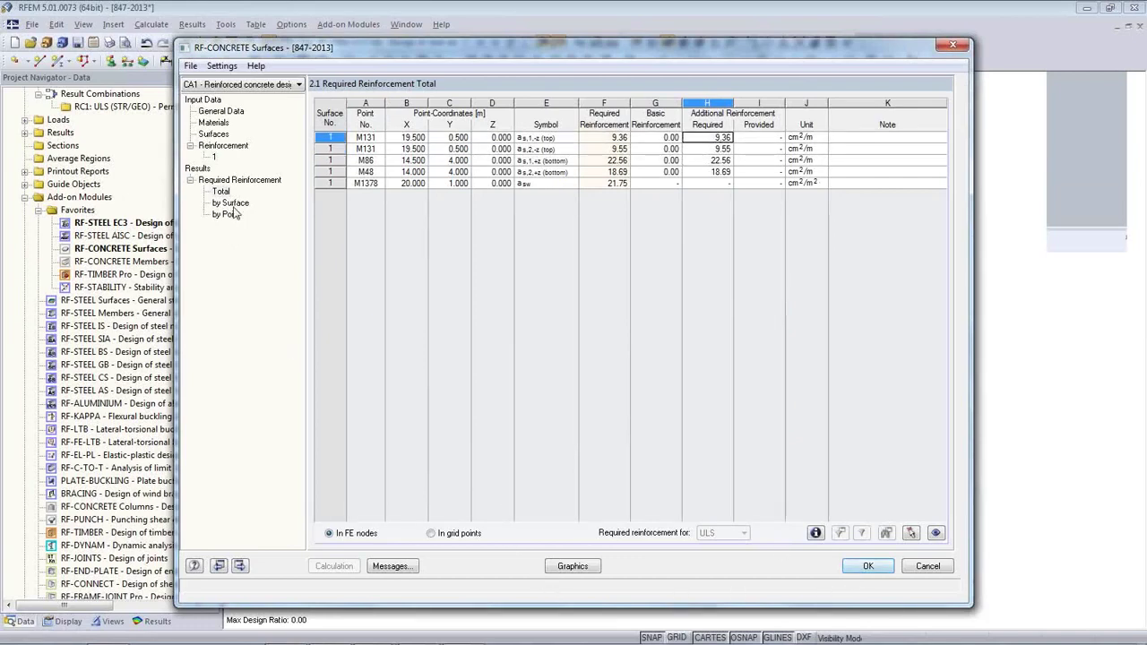
left_click(549, 172)
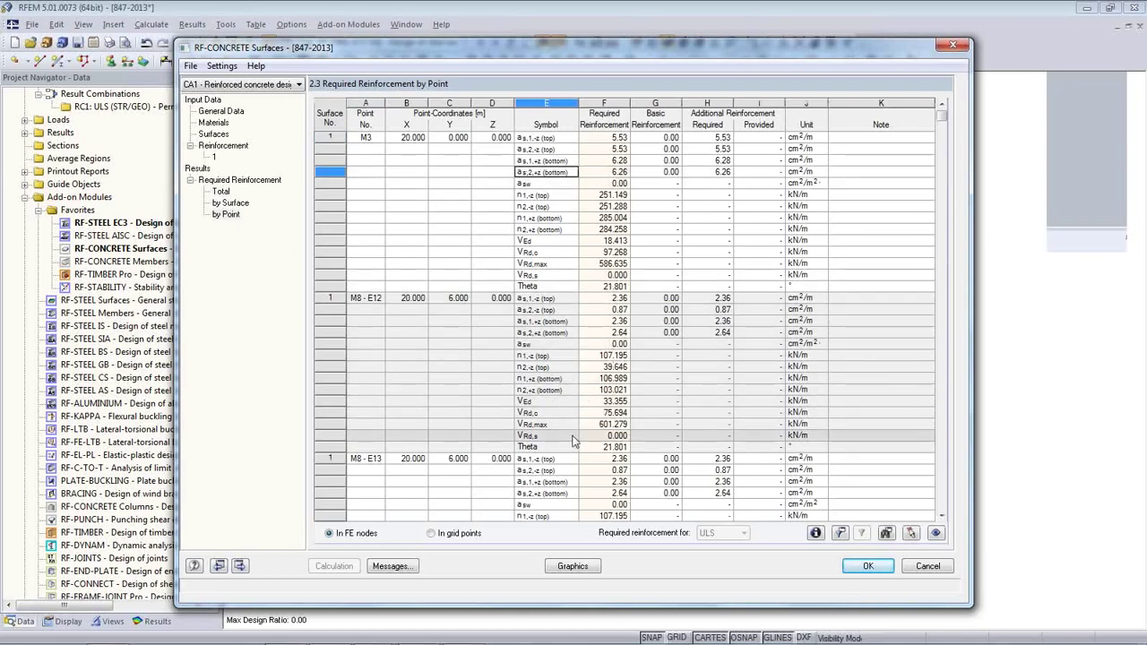
left_click(868, 566)
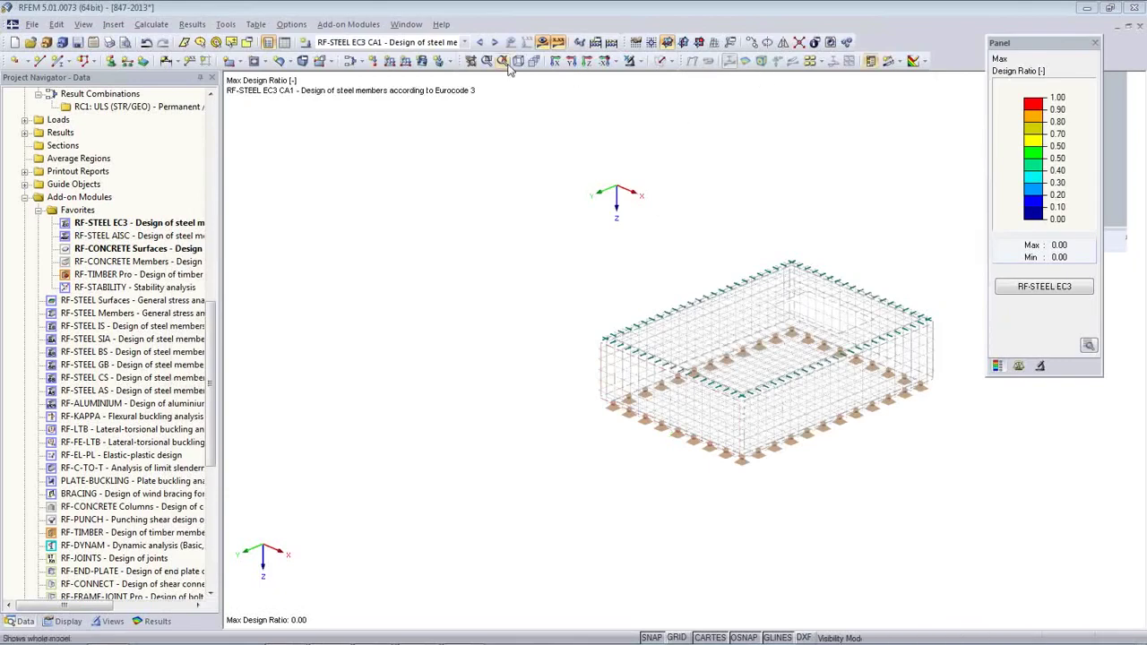
Step: Display the RF-CONCRETE Surfaces CA1 results and examine the slab's required longitudinal reinforcement for both directions at top and bottom
left_click(464, 42)
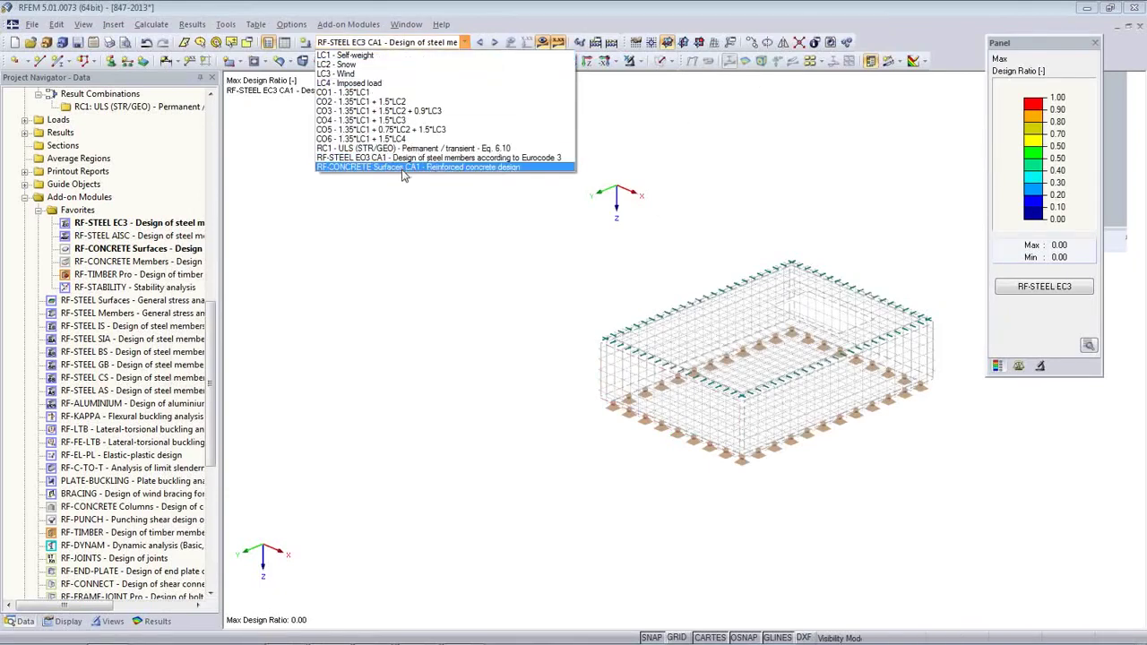
left_click(403, 167)
middle_click_drag(487, 409, 457, 451, "ctrl")
left_click(158, 620)
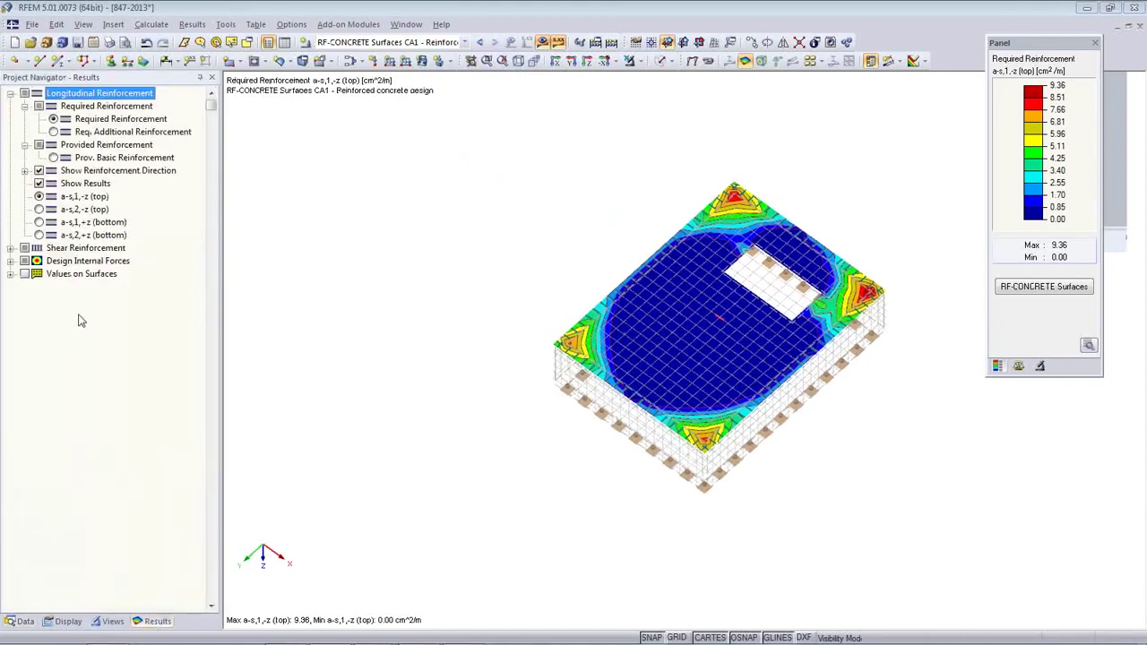
left_click(40, 209)
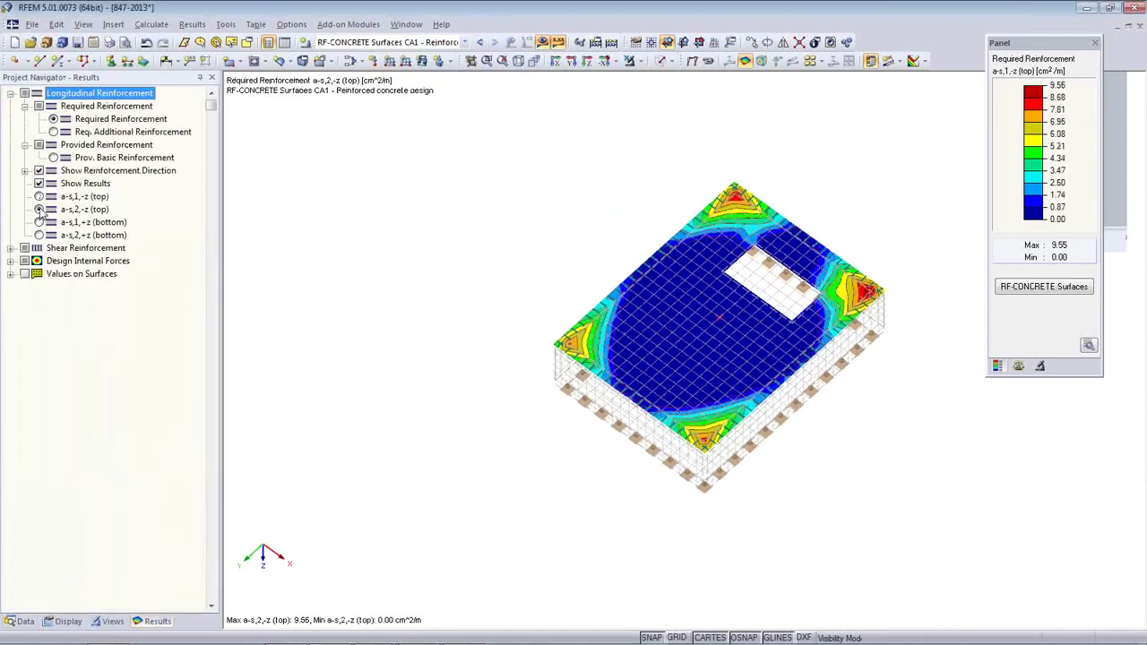
left_click(39, 222)
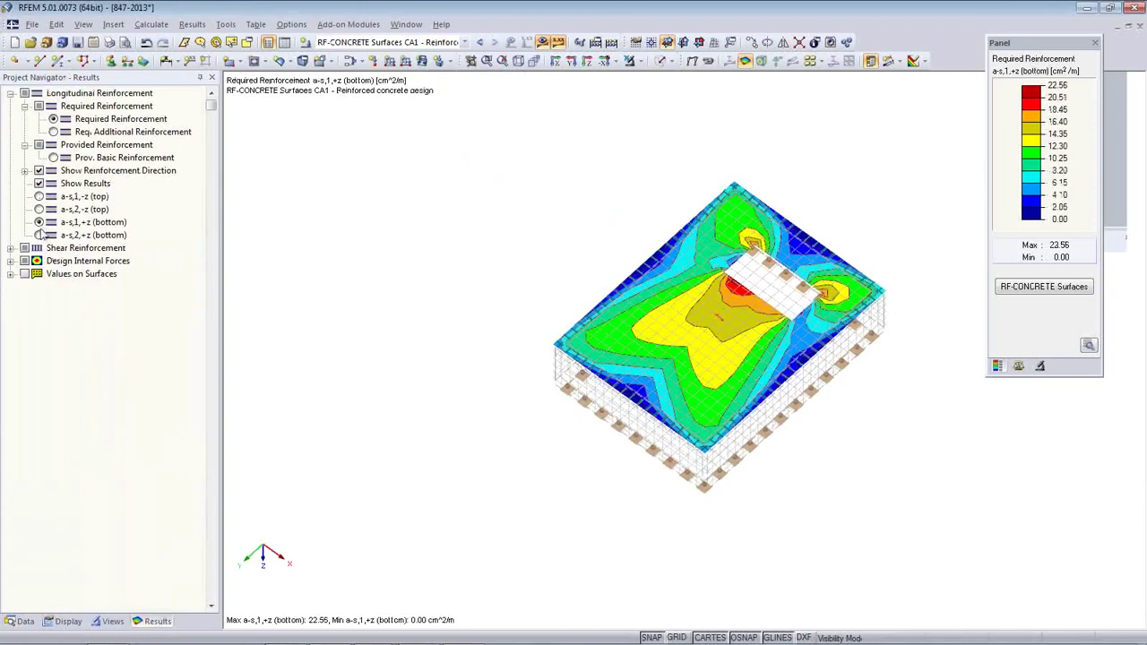
left_click(40, 235)
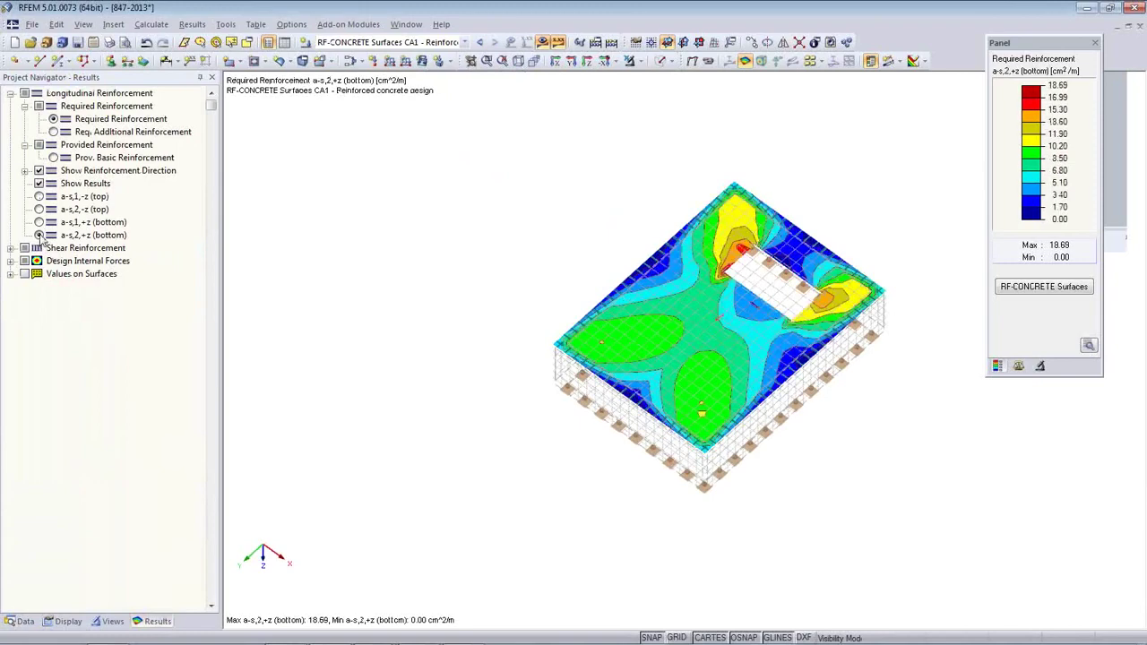
left_click(40, 223)
middle_click_drag(550, 389, 441, 285, "ctrl")
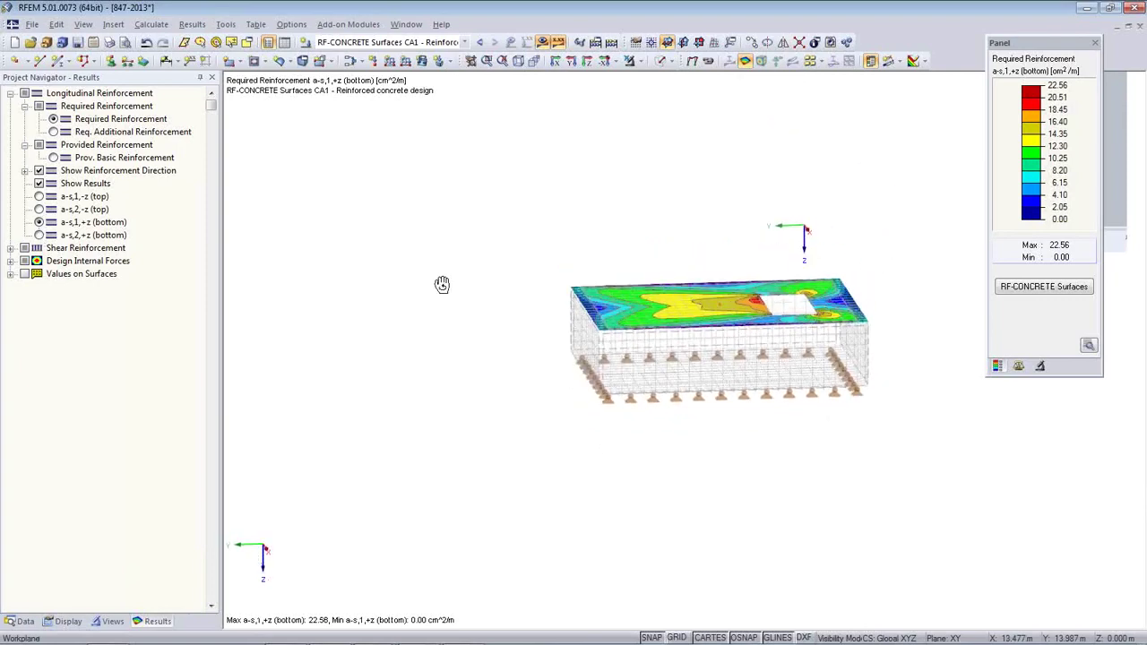
Step: Show the whole model again and copy the vertical wall-corner line 6 m along Y to the middle column base, accepting deletion of the results
left_click(630, 61)
middle_click_drag(686, 455, 493, 454)
scroll(569, 416, "up", 2)
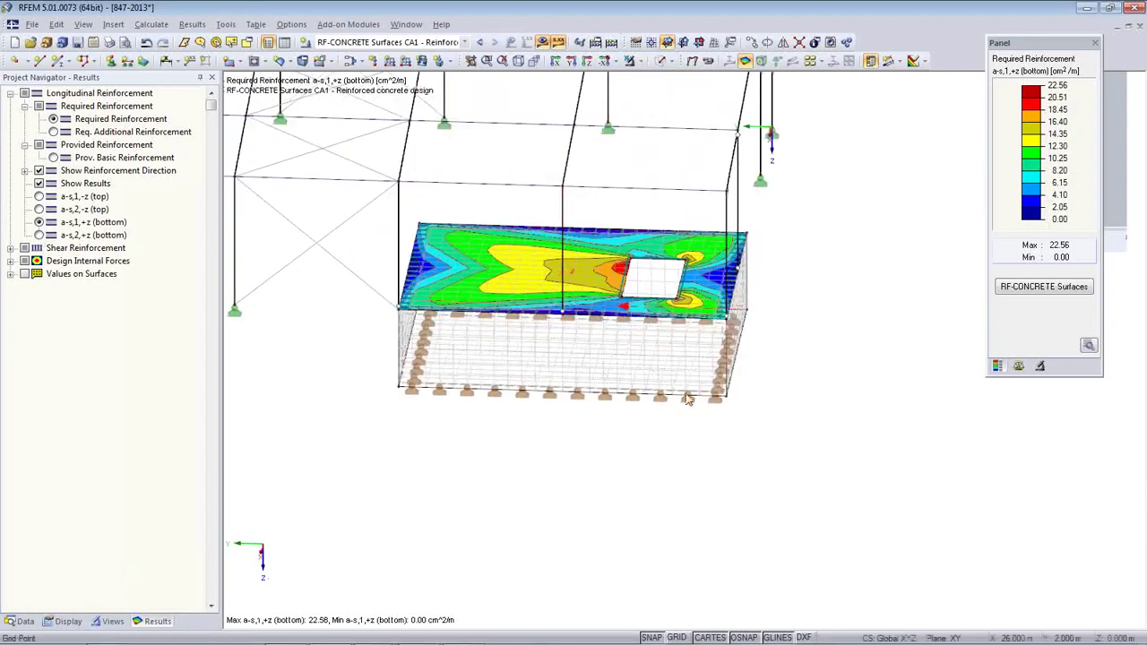
middle_click_drag(755, 400, 783, 318, "ctrl")
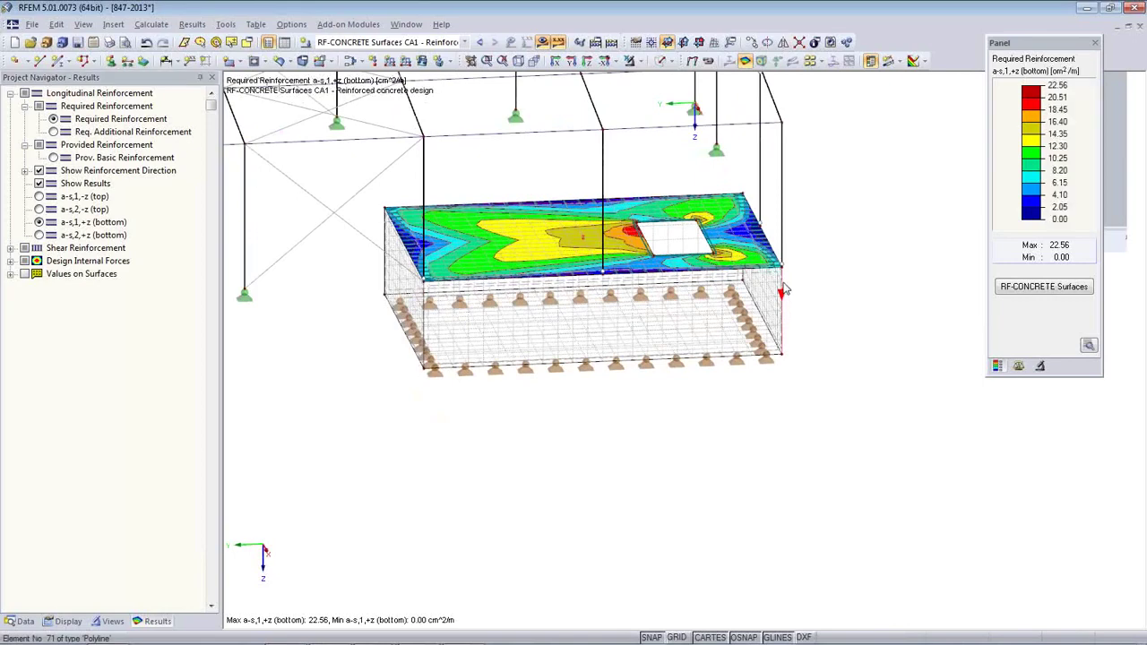
left_click_drag(689, 293, 602, 273, "ctrl")
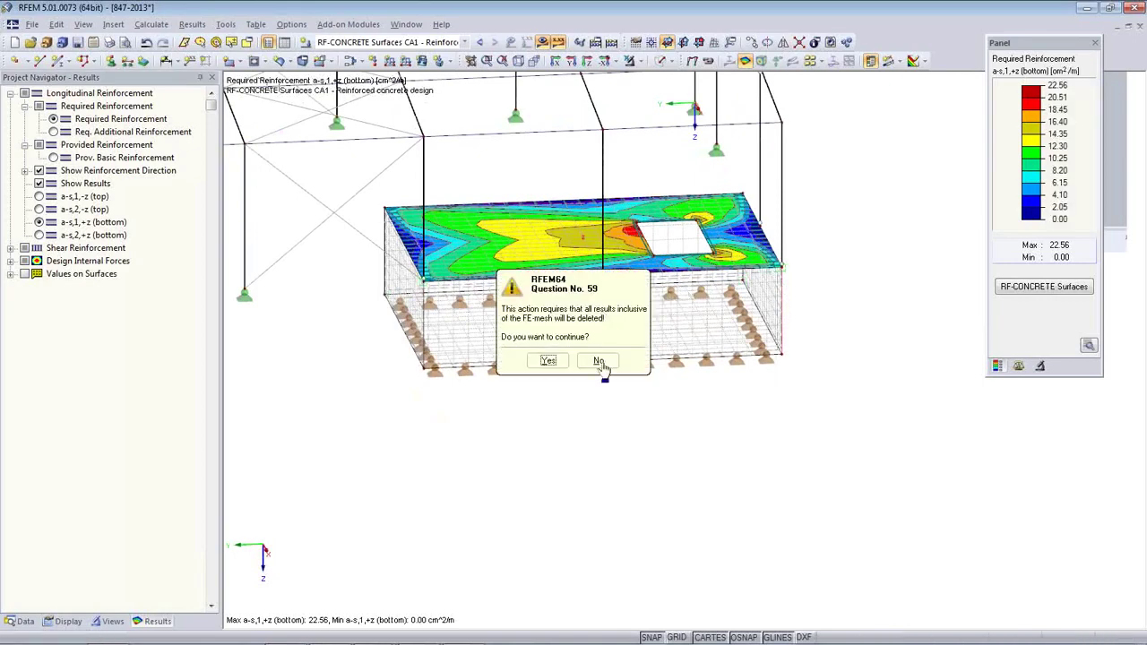
left_click(558, 363)
middle_click_drag(645, 415, 447, 472, "ctrl")
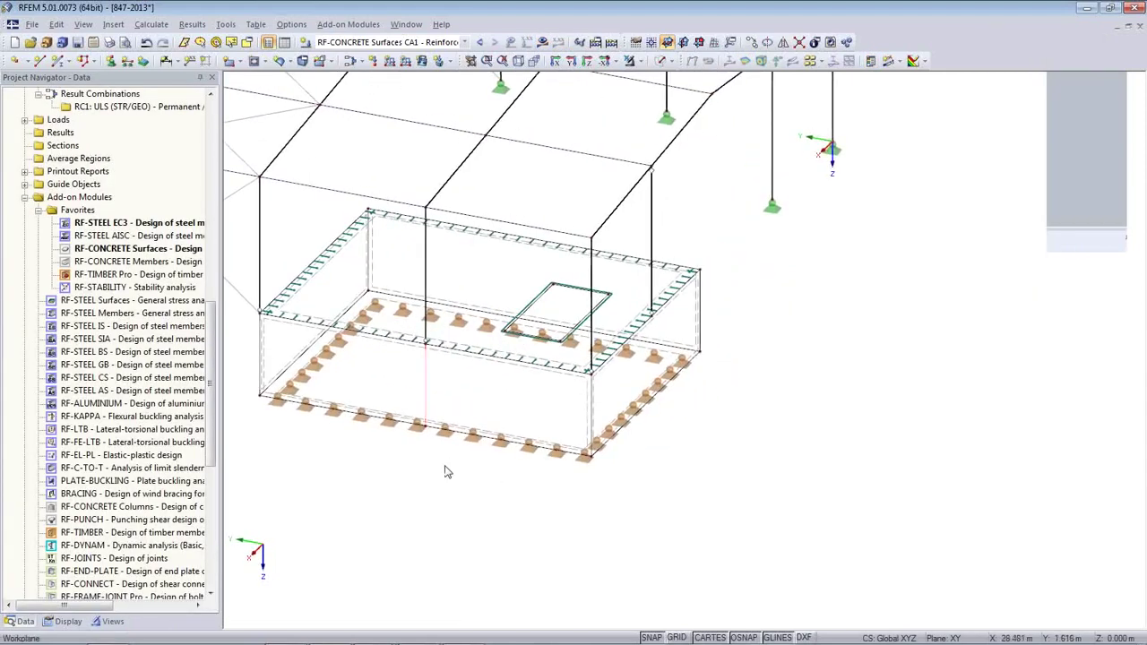
Step: Start copying the new vertical line once, picking two column base nodes for a displacement of -5 m in X
left_click(751, 43)
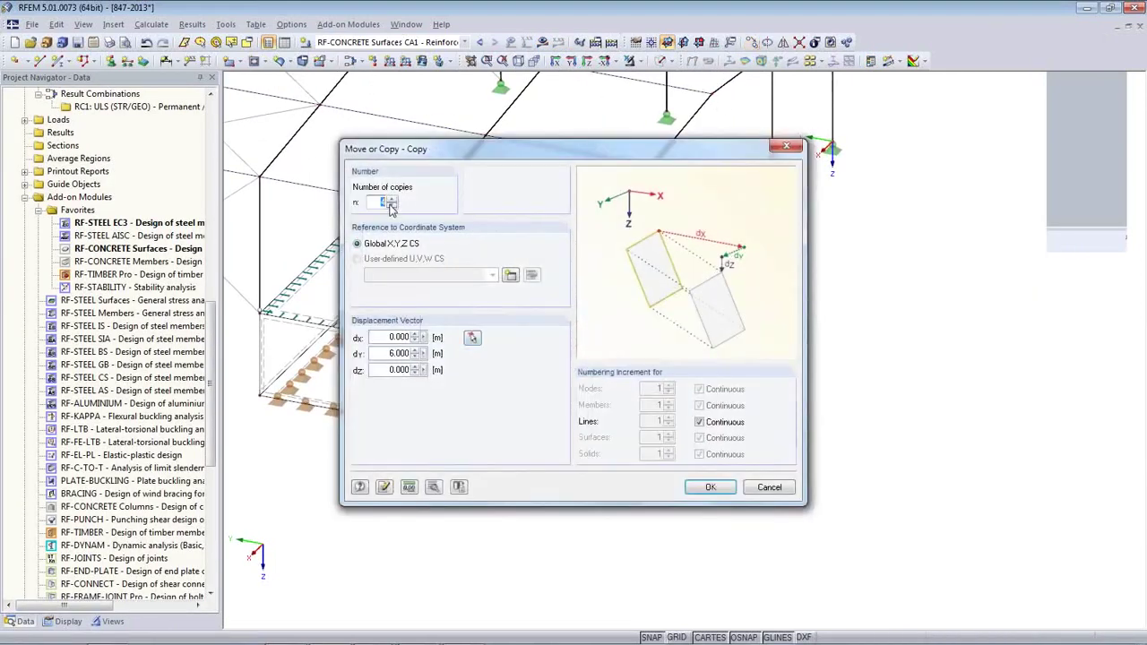
left_click(473, 338)
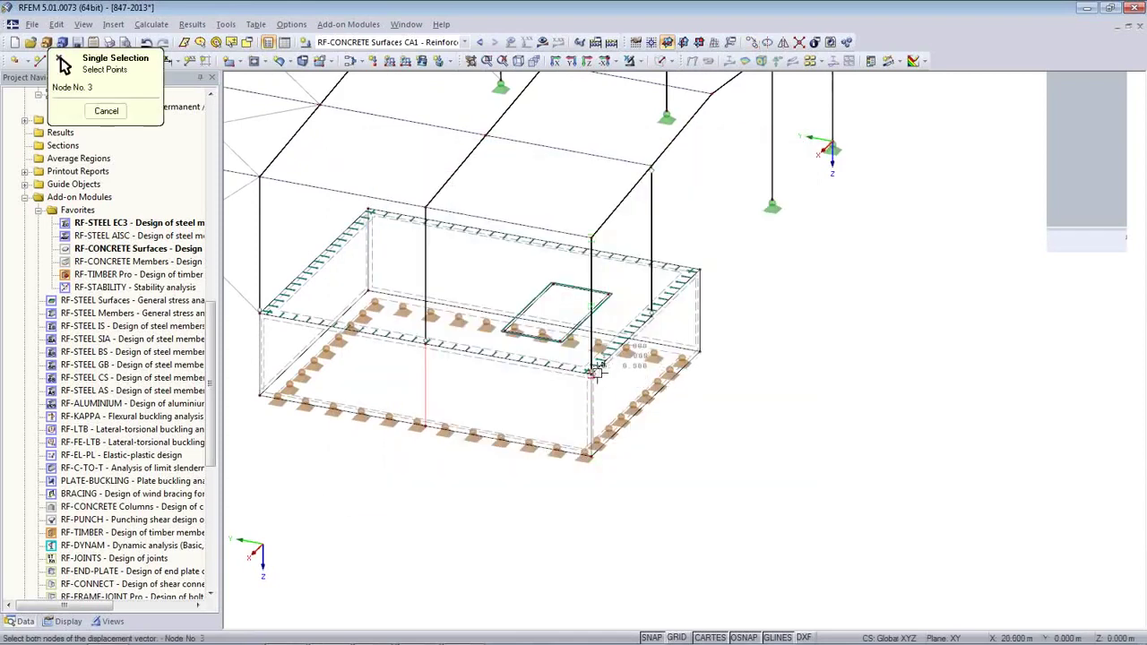
left_click(653, 314)
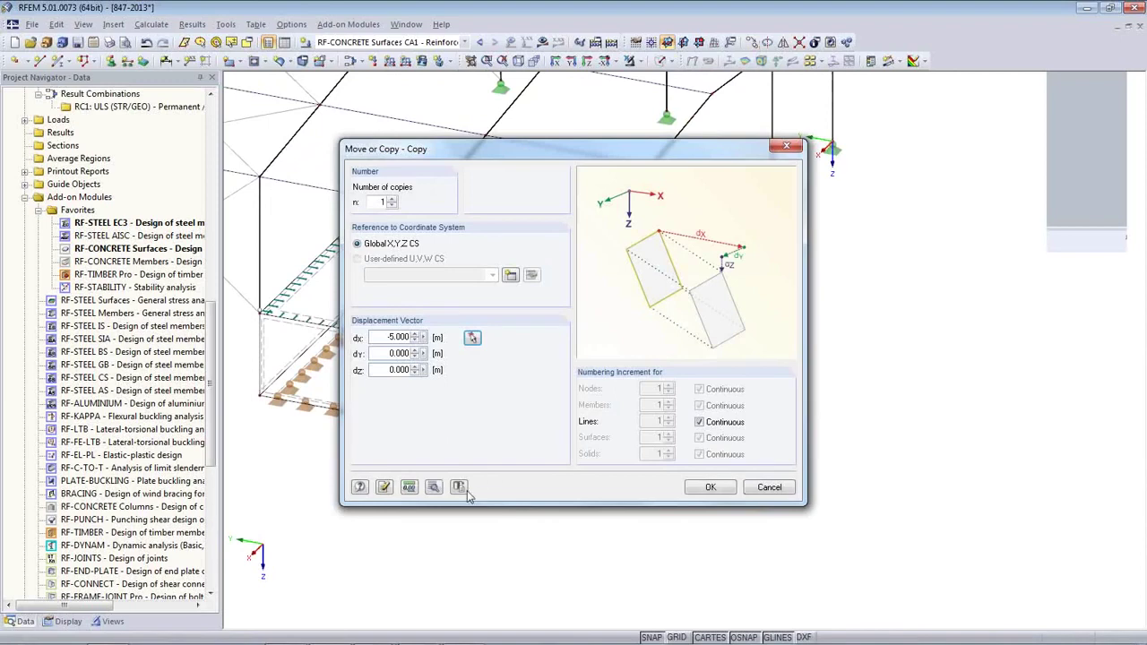
Step: Create the copy with connecting lines and a connecting surface based on template surface 1, without creating members between the nodes
left_click(433, 489)
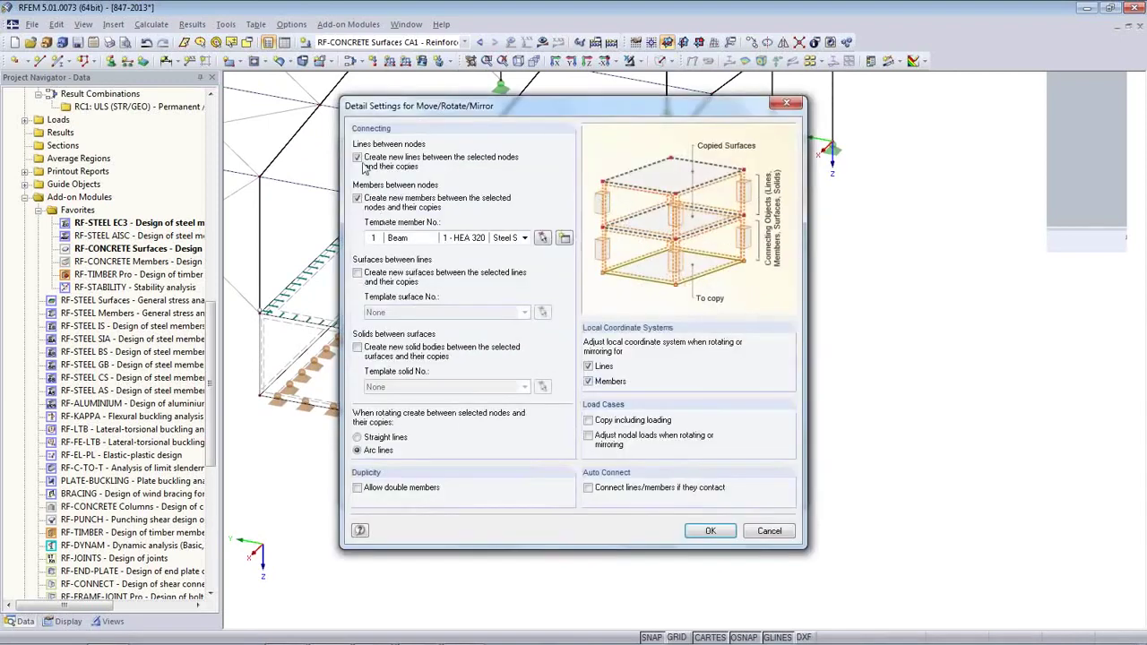
left_click(357, 198)
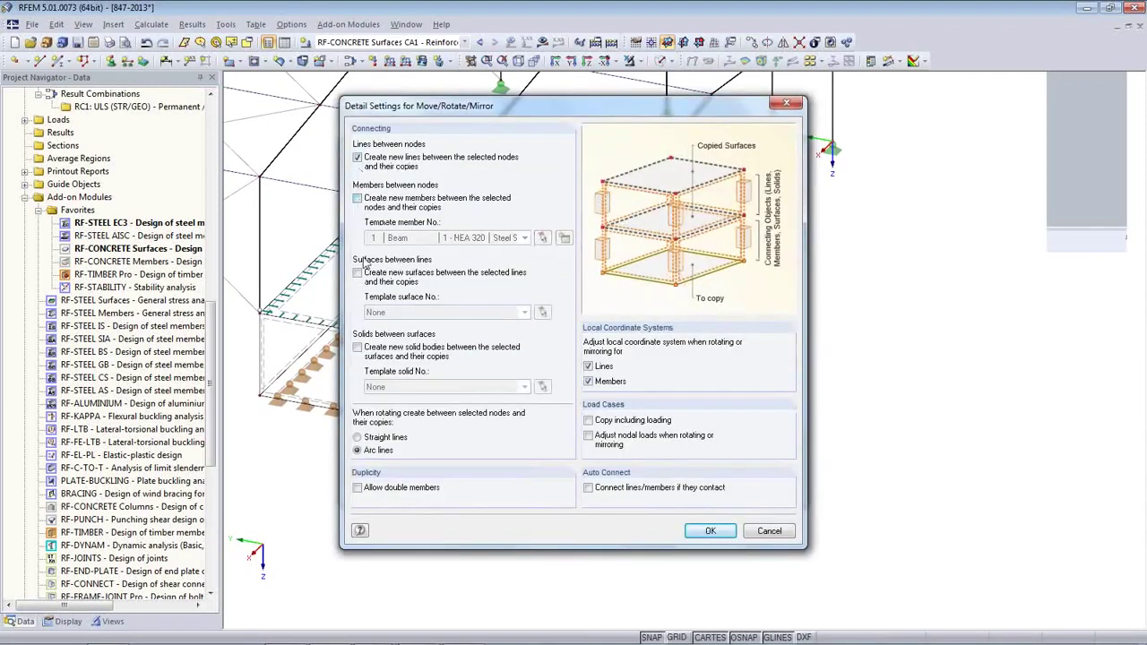
left_click(357, 272)
left_click(397, 313)
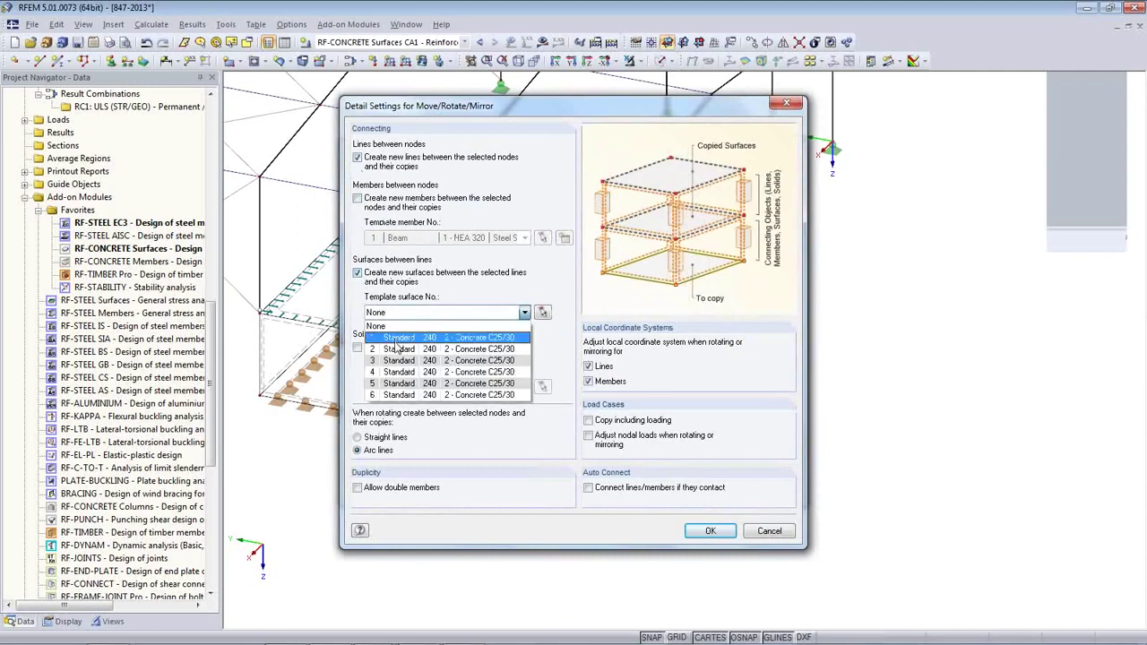
left_click(403, 341)
left_click(710, 533)
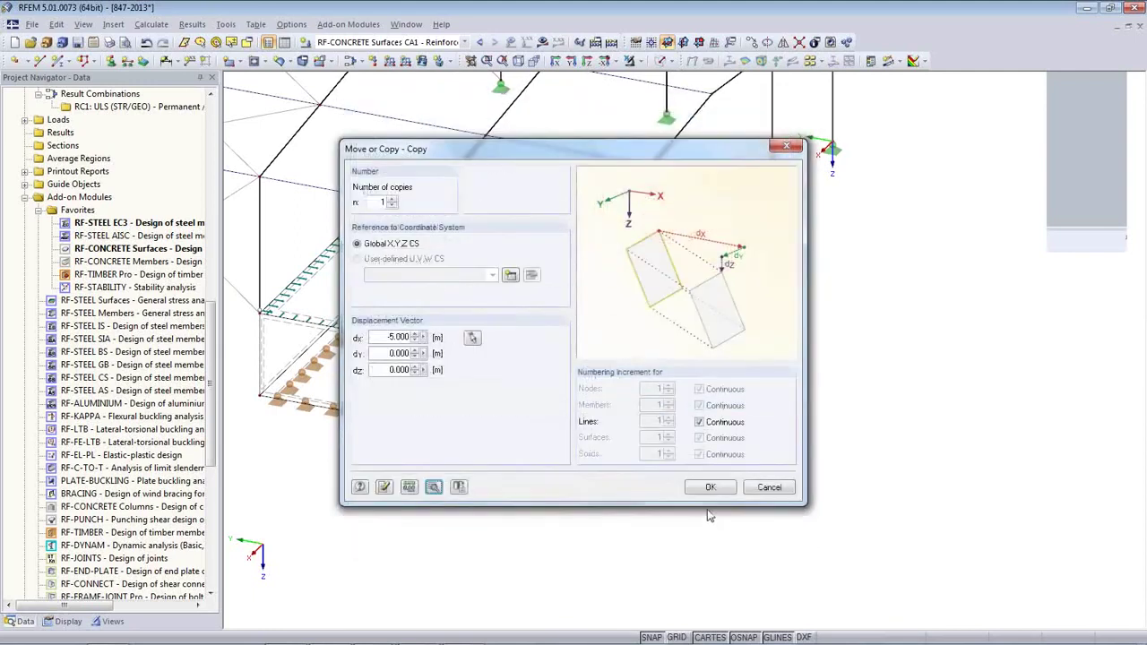
left_click(705, 493)
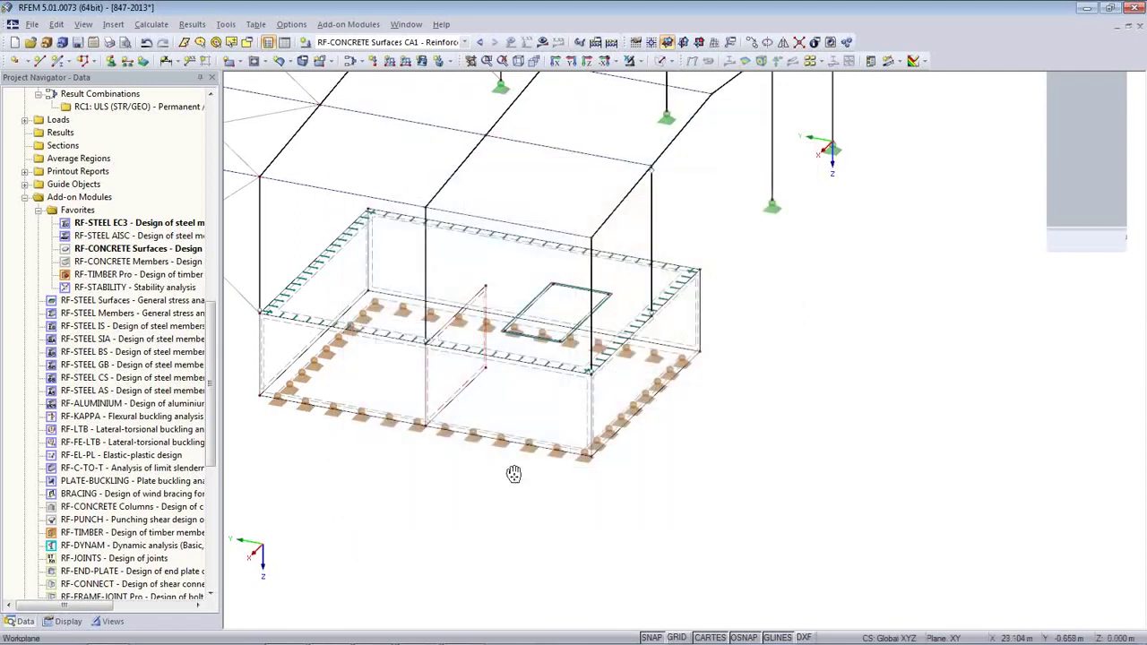
Step: Open the new interior wall surface for editing and start a new line release on its upper edge line 84
middle_click_drag(512, 473, 649, 466)
scroll(650, 466, "up", 1)
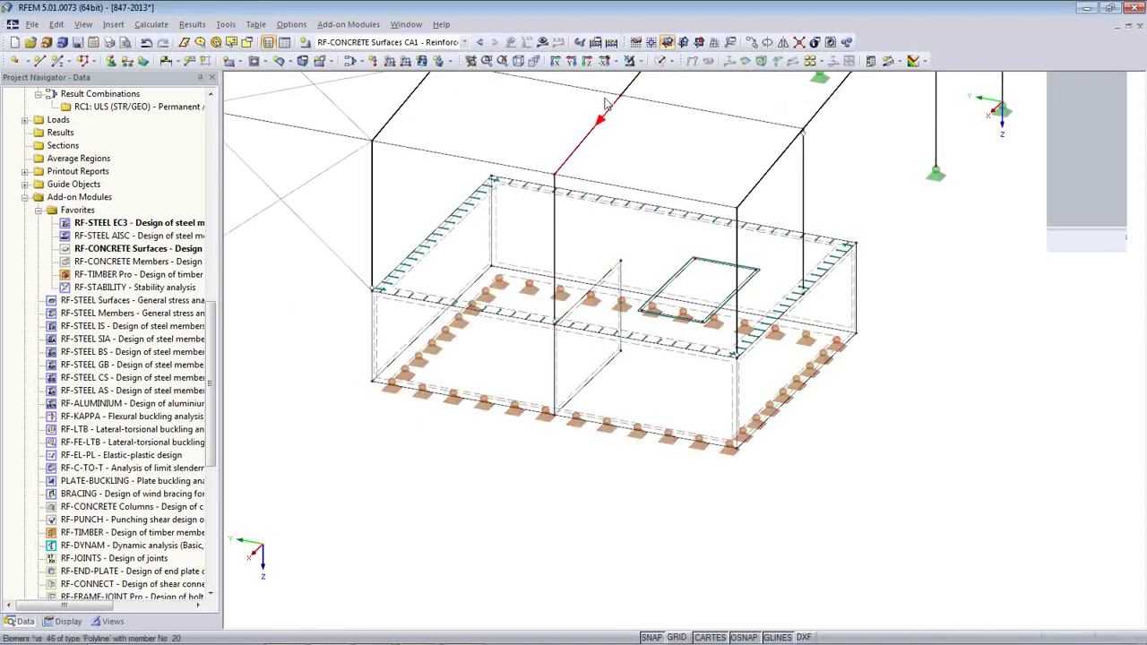
middle_click_drag(573, 390, 485, 377)
scroll(512, 366, "up", 5)
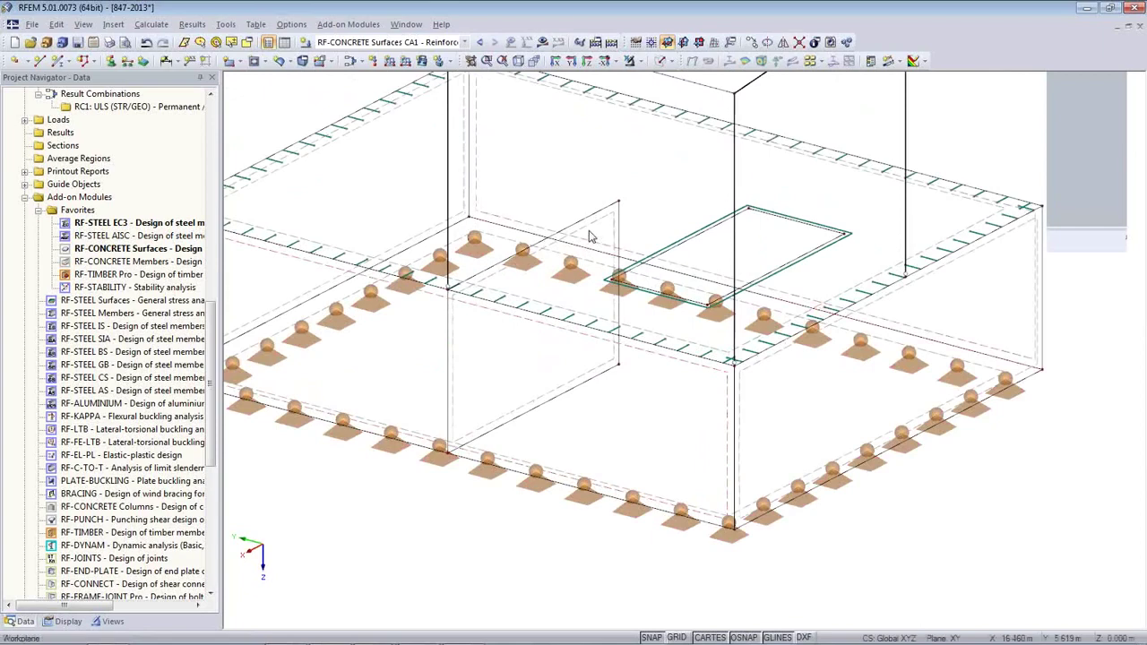
double_click(588, 229)
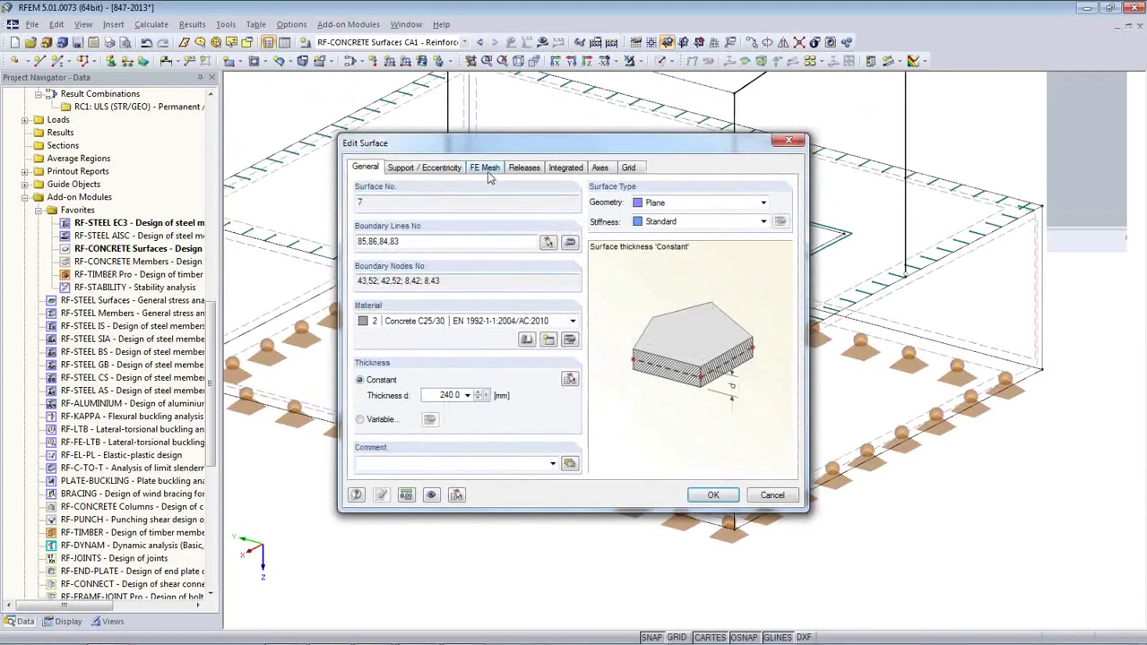
left_click(439, 175)
left_click(527, 177)
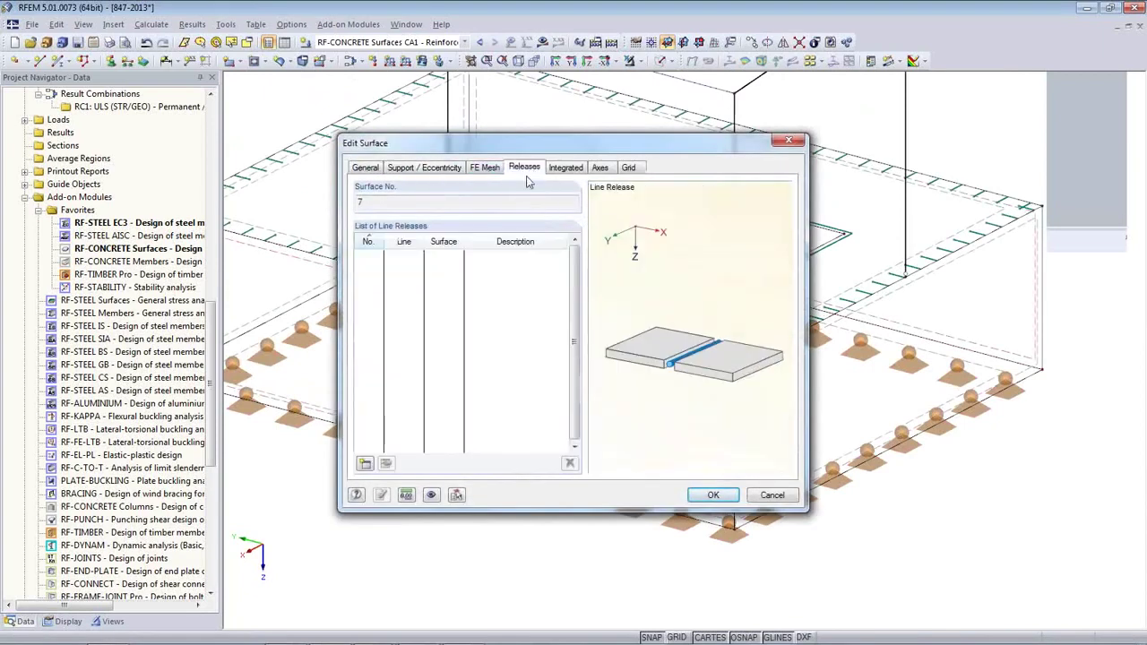
left_click(365, 464)
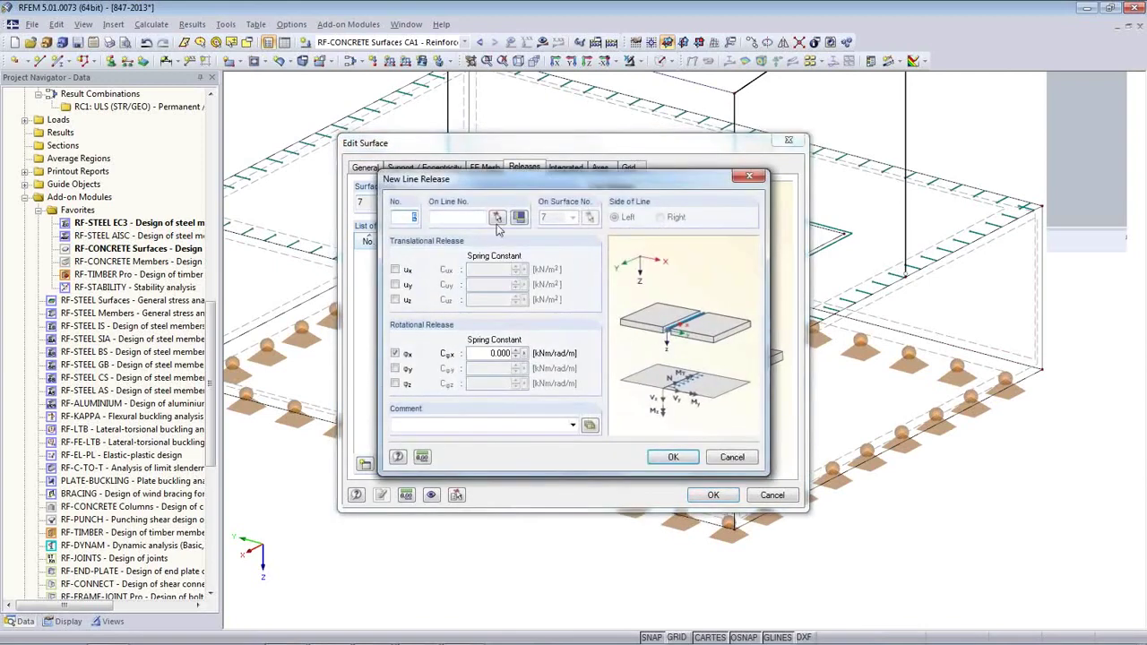
left_click(498, 219)
left_click(455, 279)
left_click(139, 137)
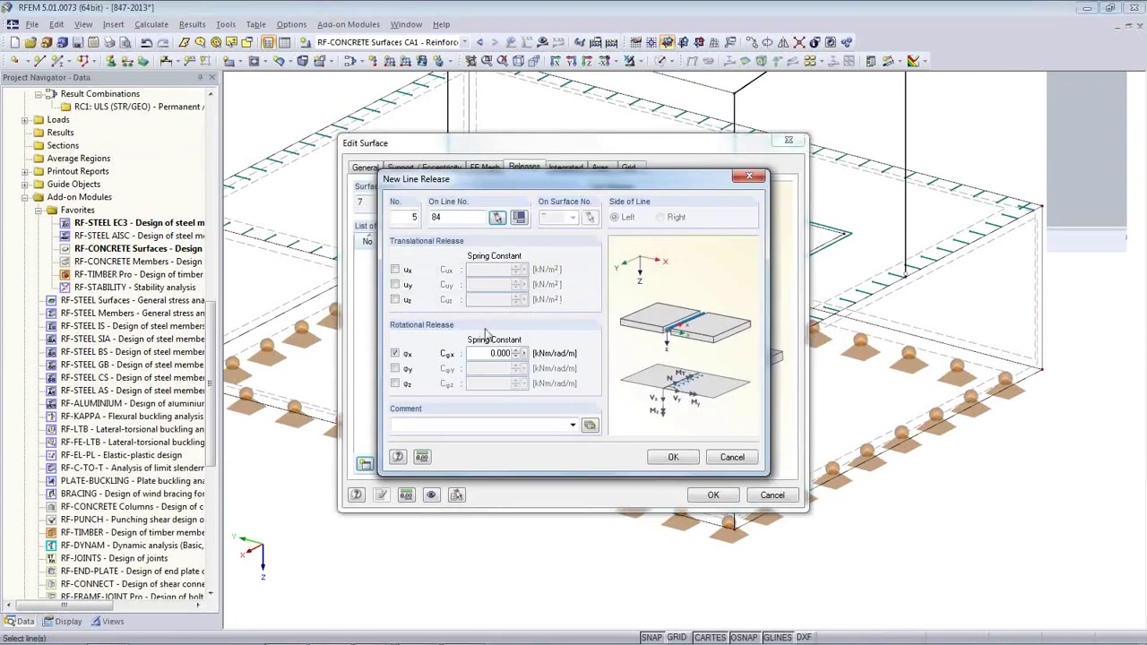
Step: Release the φy and φz rotations along with φx on the wall's upper edge and apply the line release to the surface
left_click(395, 368)
left_click(395, 383)
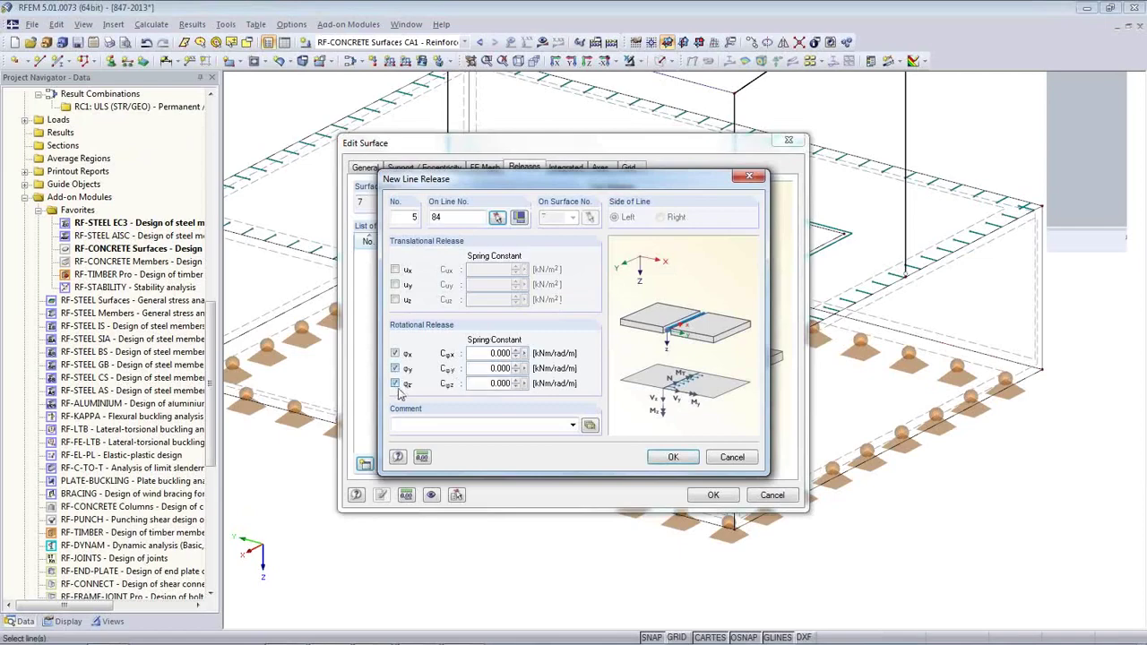
left_click(673, 457)
left_click(713, 494)
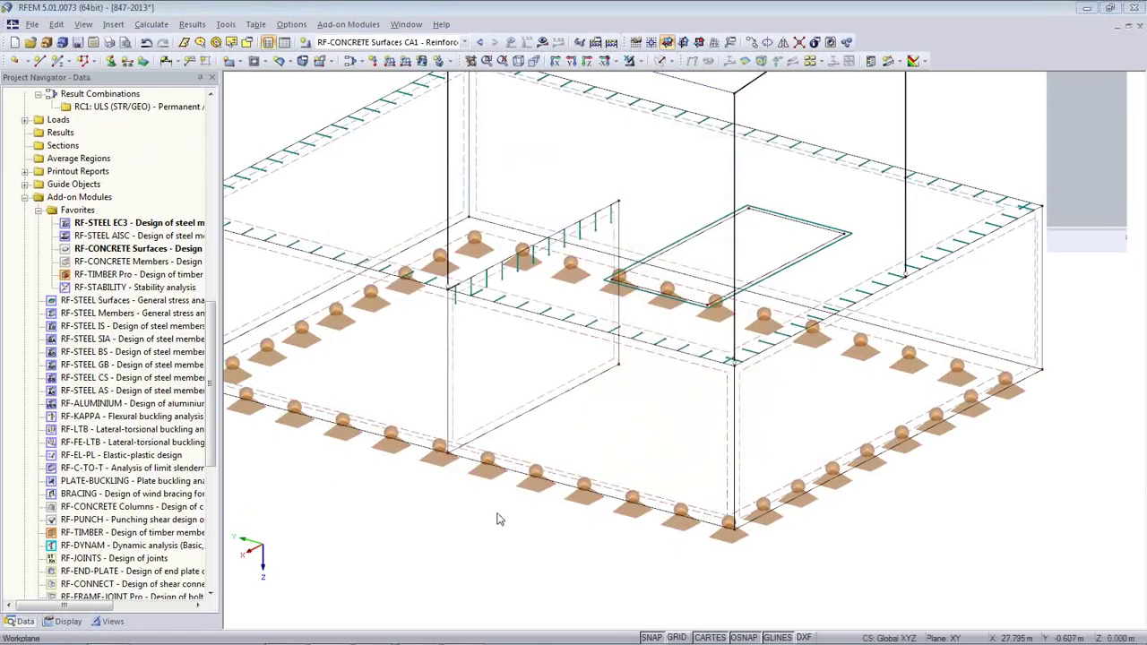
Step: Recalculate all results for the model with the hinged interior wall
scroll(499, 520, "down", 5)
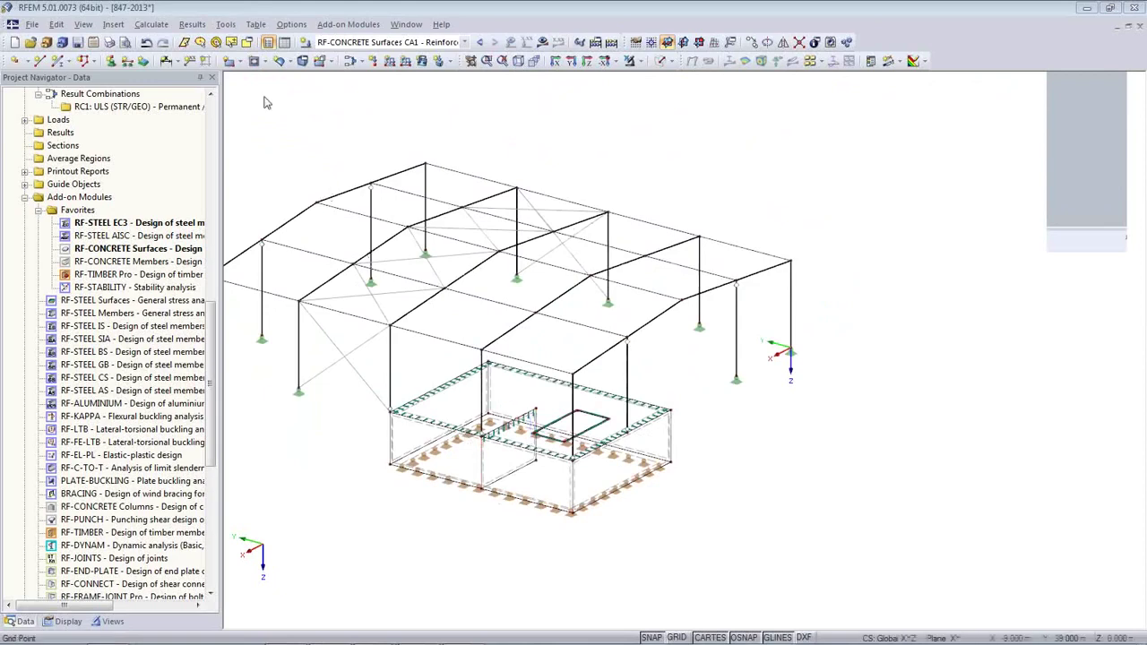
left_click(154, 27)
left_click(158, 39)
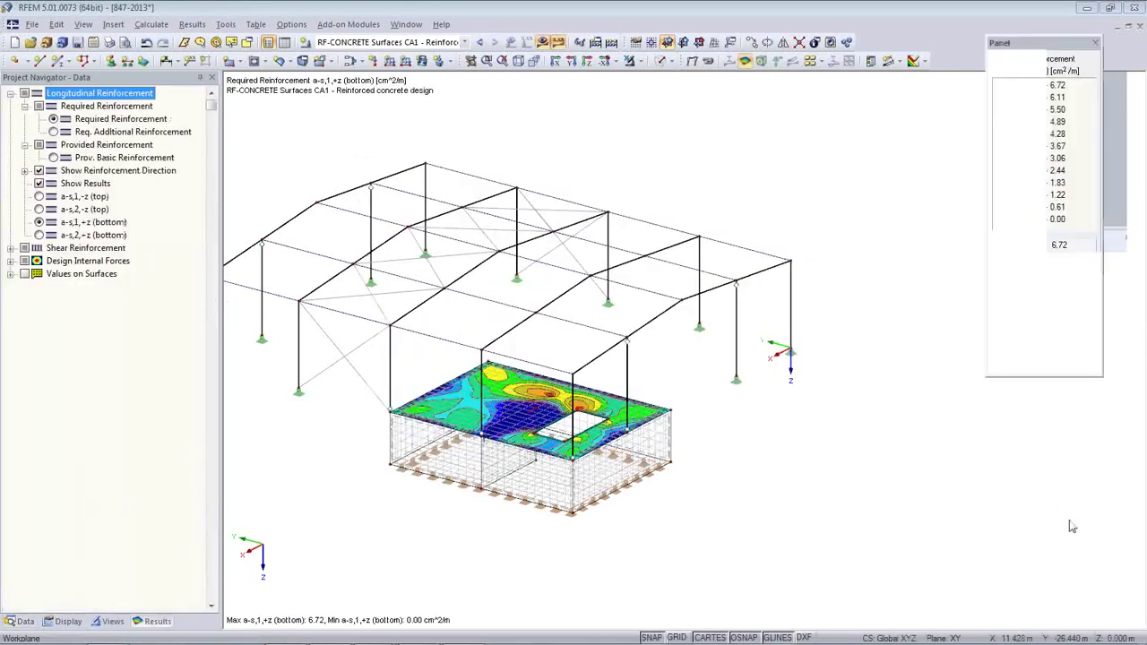
Step: Examine the slab's recalculated required reinforcement for a-s,1,+z (bottom), a-s,2,+z (bottom) and a-s,1,-z (top)
middle_click_drag(594, 507, 633, 499, "ctrl")
scroll(632, 499, "up", 3)
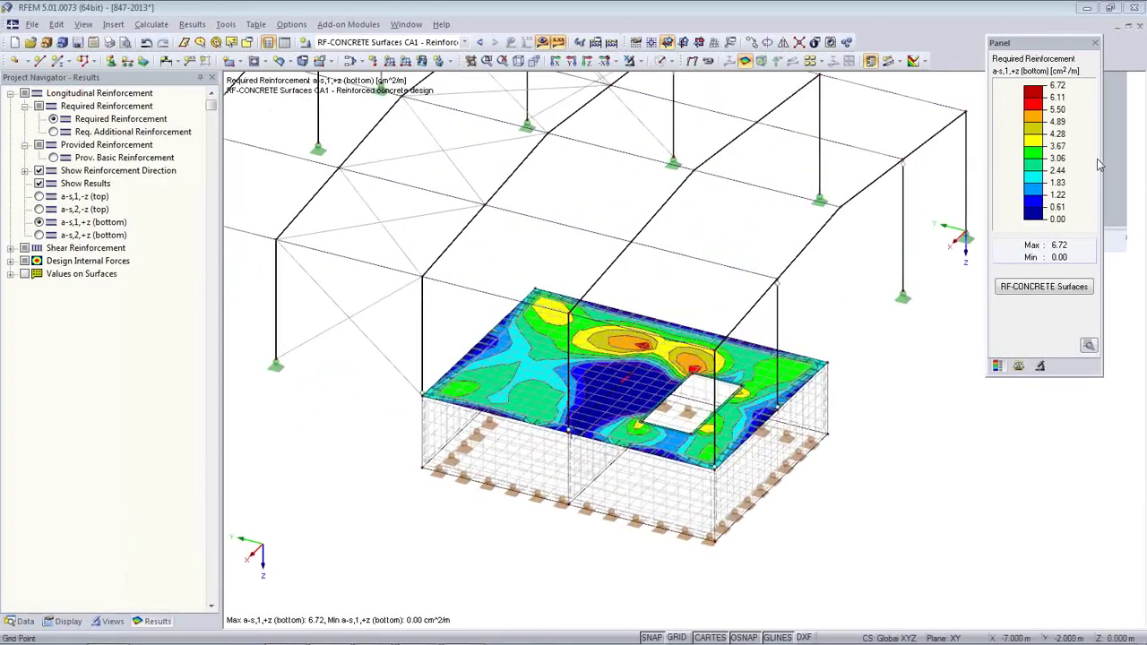
left_click(38, 235)
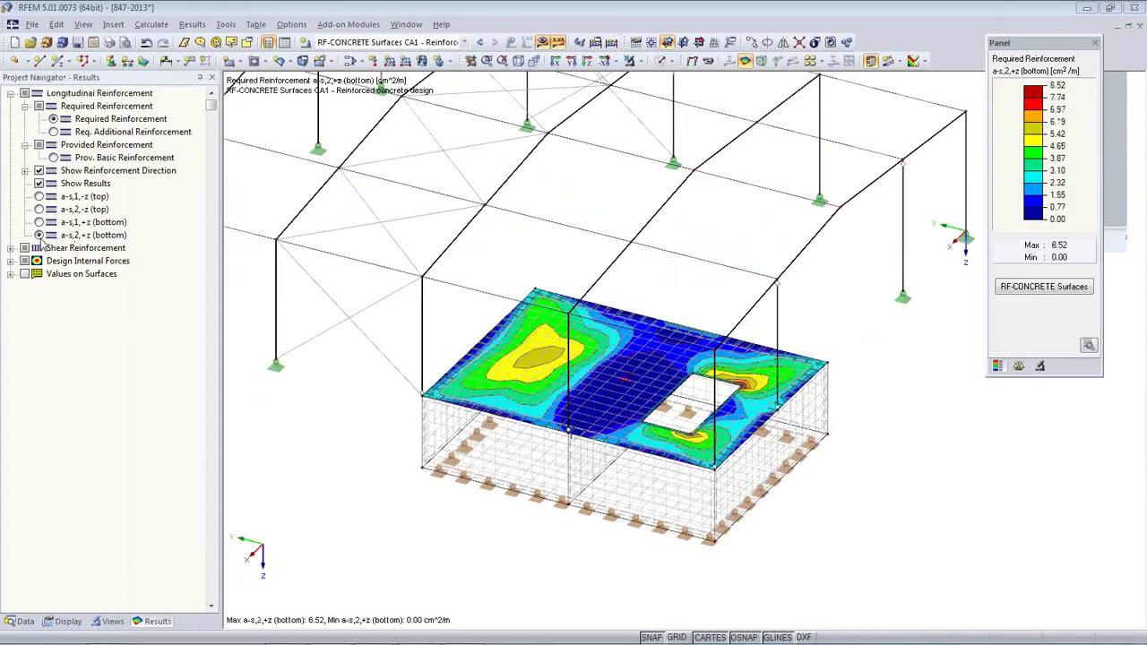
left_click(39, 196)
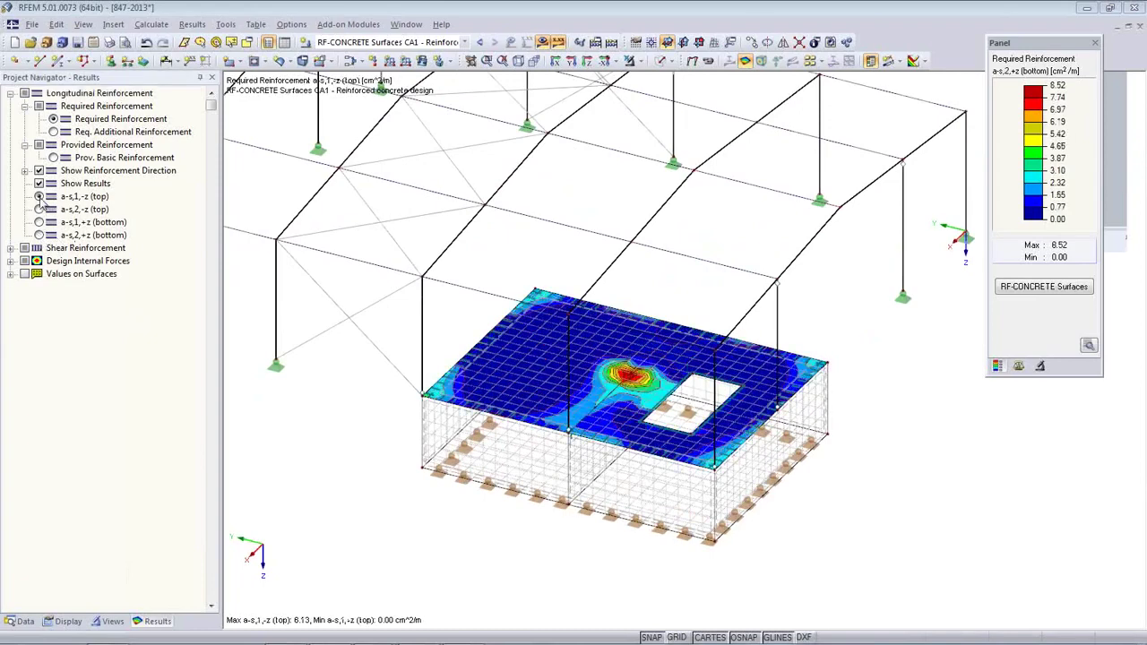
Step: Turn on the result values on surfaces and display the required reinforcement a-s,2,-z (top)
left_click(809, 60)
middle_click_drag(582, 511, 503, 493, "ctrl")
scroll(502, 494, "up", 2)
scroll(504, 493, "up", 1)
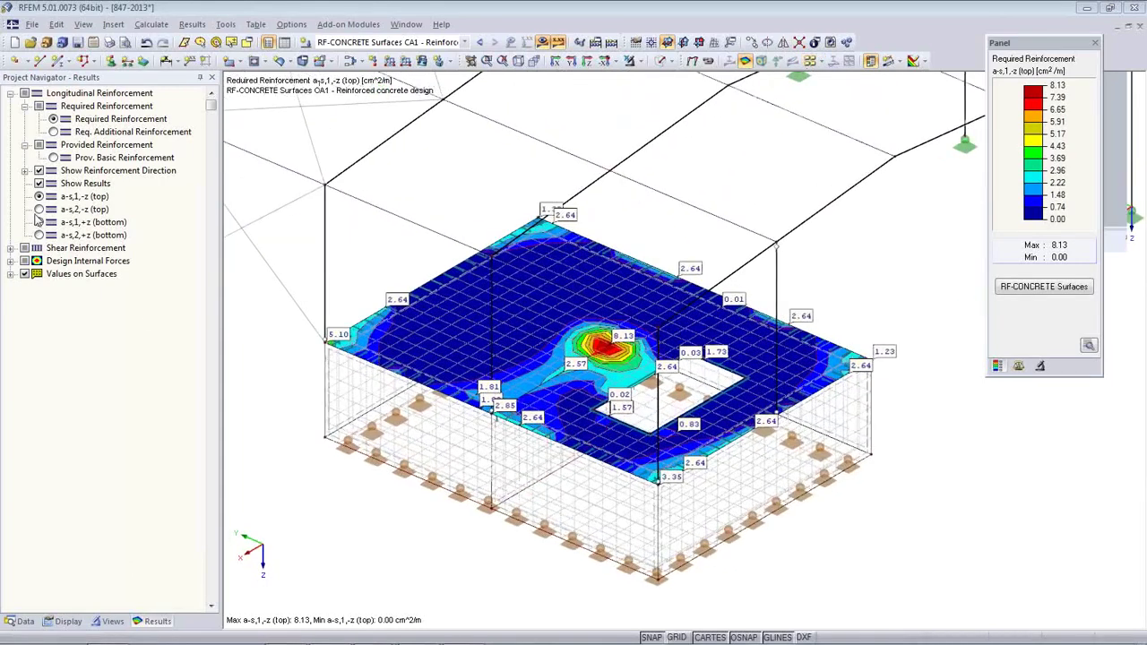
left_click(39, 209)
Step: Filter the displayed a-s,2,-z (top) result values so only those from 2 cm²/m upward are shown
mouse_move(524, 443)
middle_mouse_down("ctrl")
mouse_move(494, 402)
mouse_move(527, 431)
middle_mouse_up("ctrl")
scroll(529, 433, "up", 1)
left_click(398, 369)
right_click(399, 370)
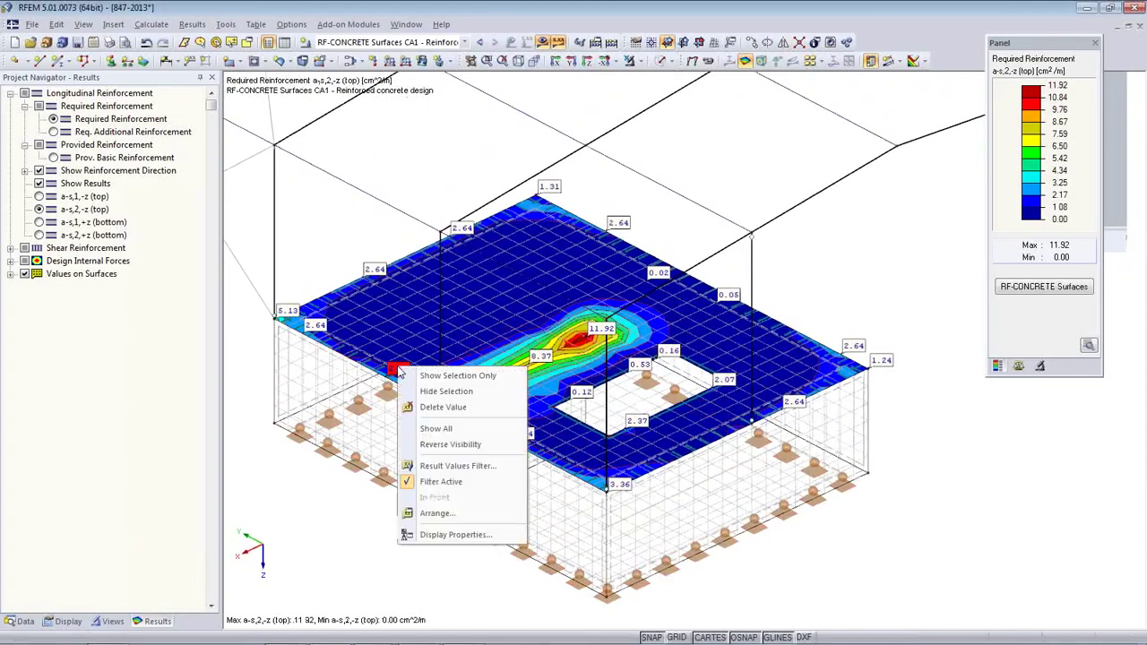
left_click(455, 466)
left_click(581, 230)
left_click(580, 230)
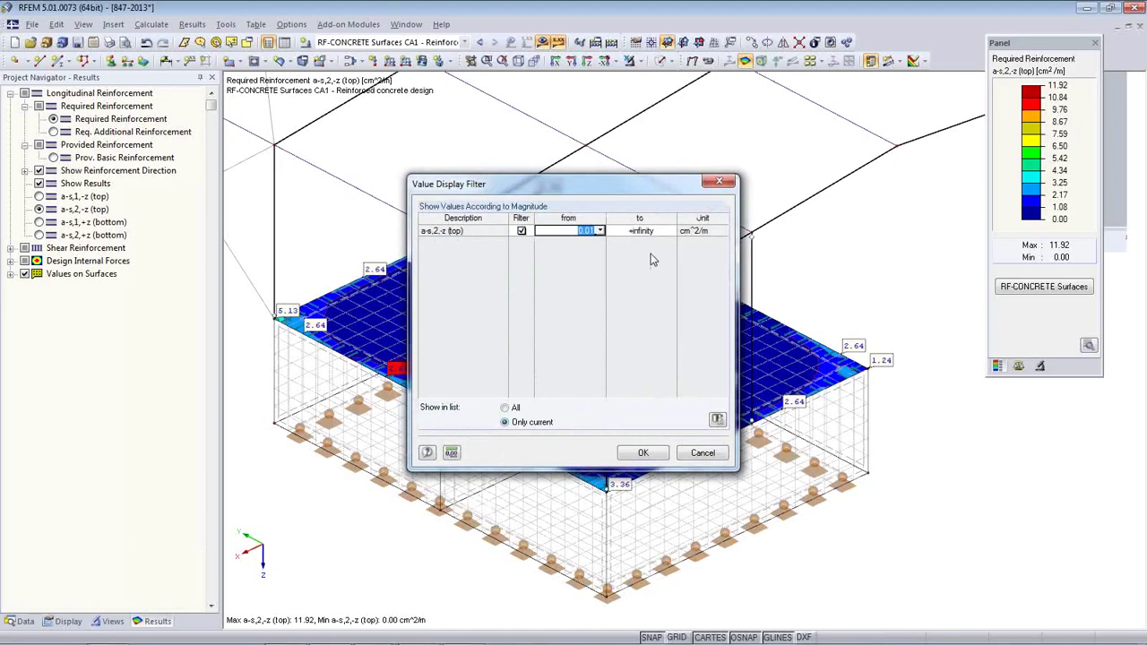
type("2")
left_click(642, 453)
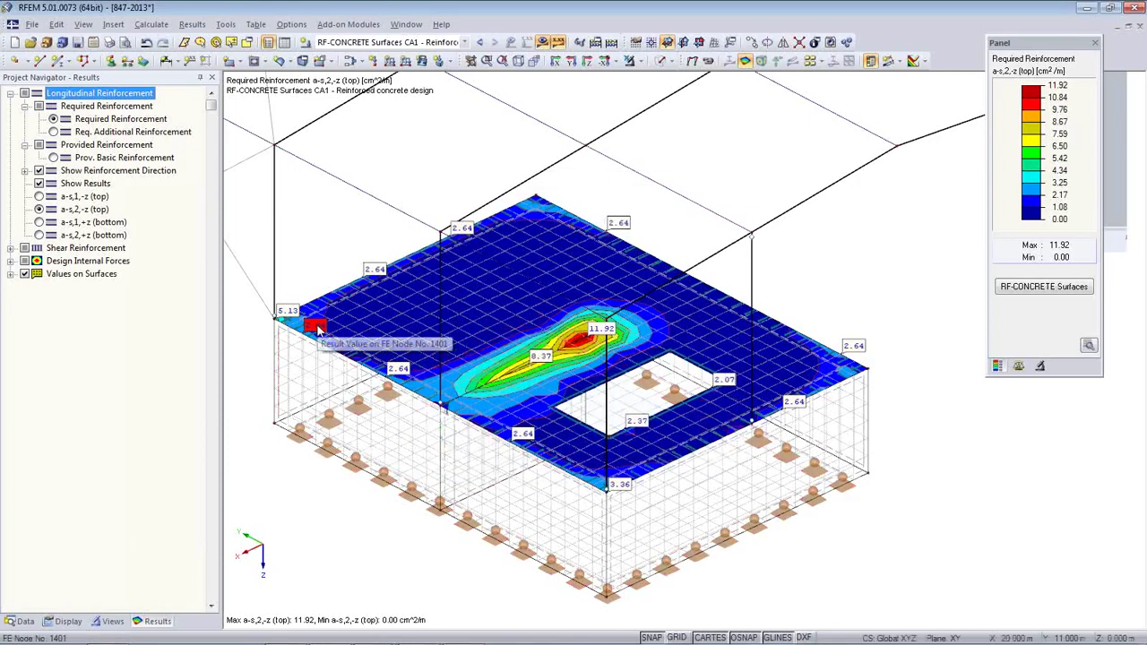
Step: Limit the visibility to the Concrete C25/30 surfaces and view the slab in the Z direction
middle_click_drag(573, 496, 588, 435)
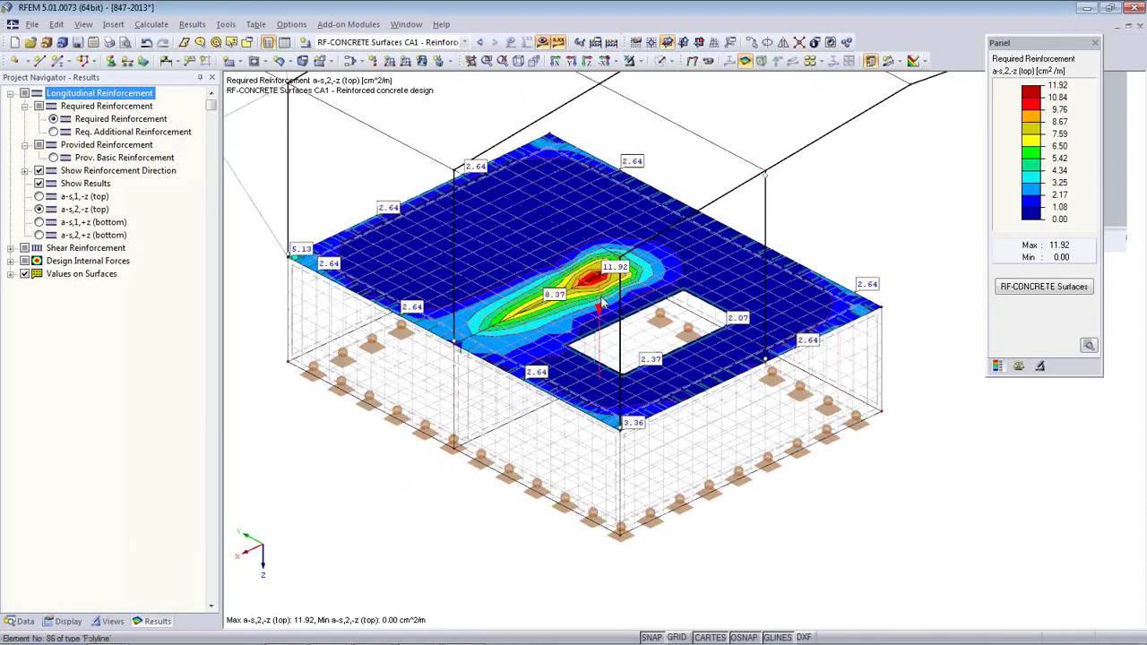
left_click(112, 622)
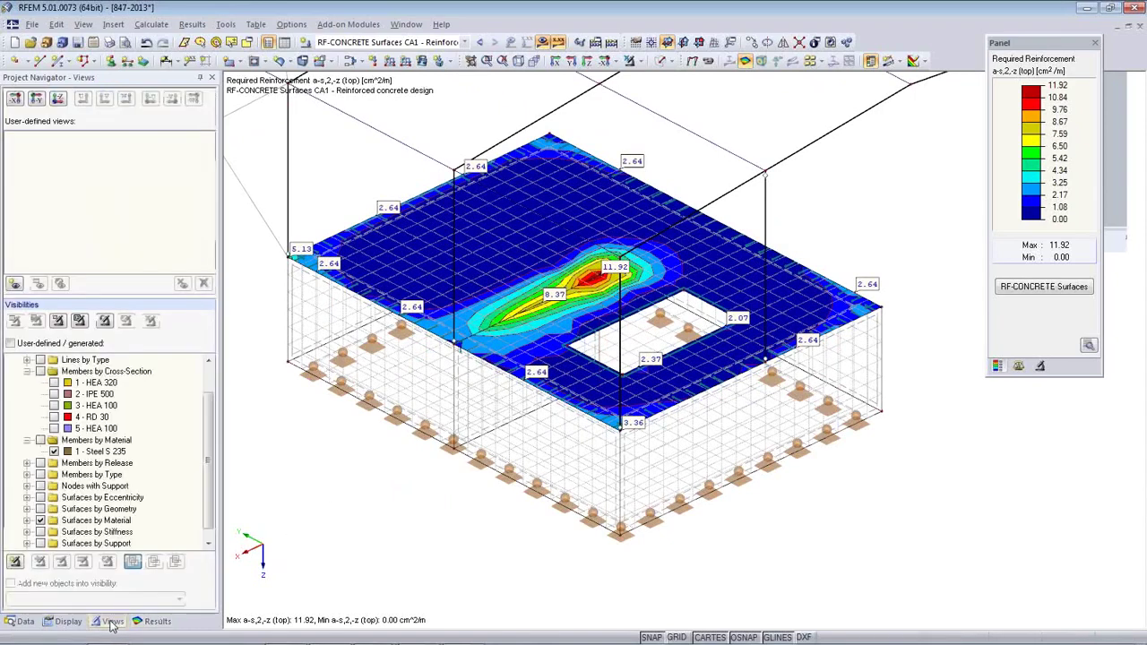
scroll(98, 548, "down", 1)
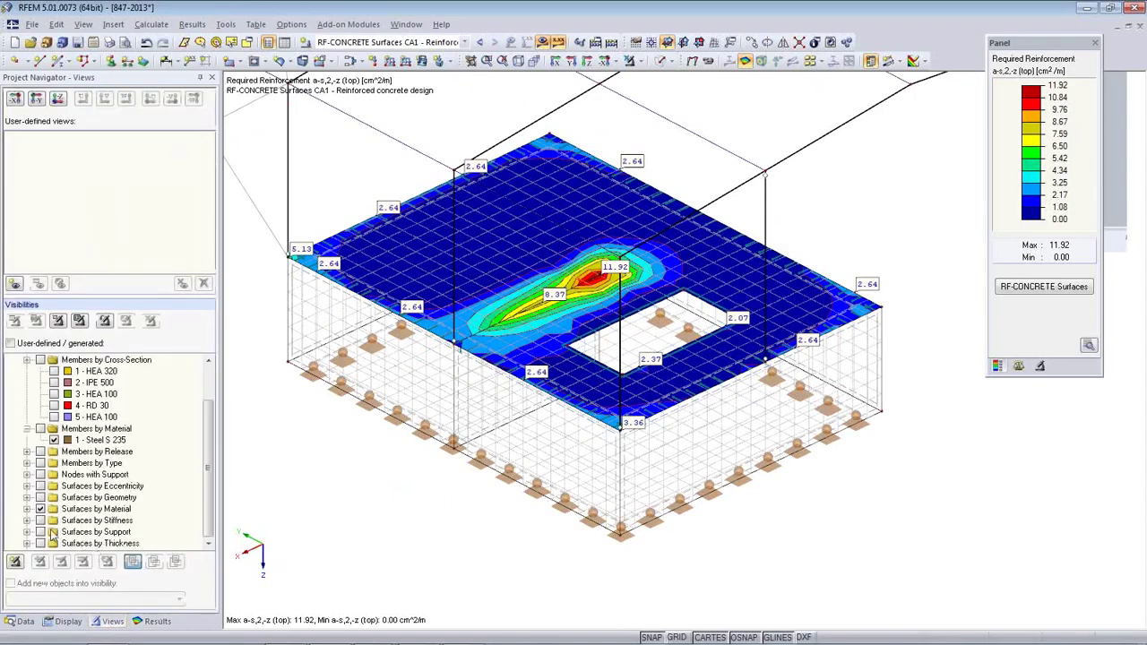
left_click(27, 509)
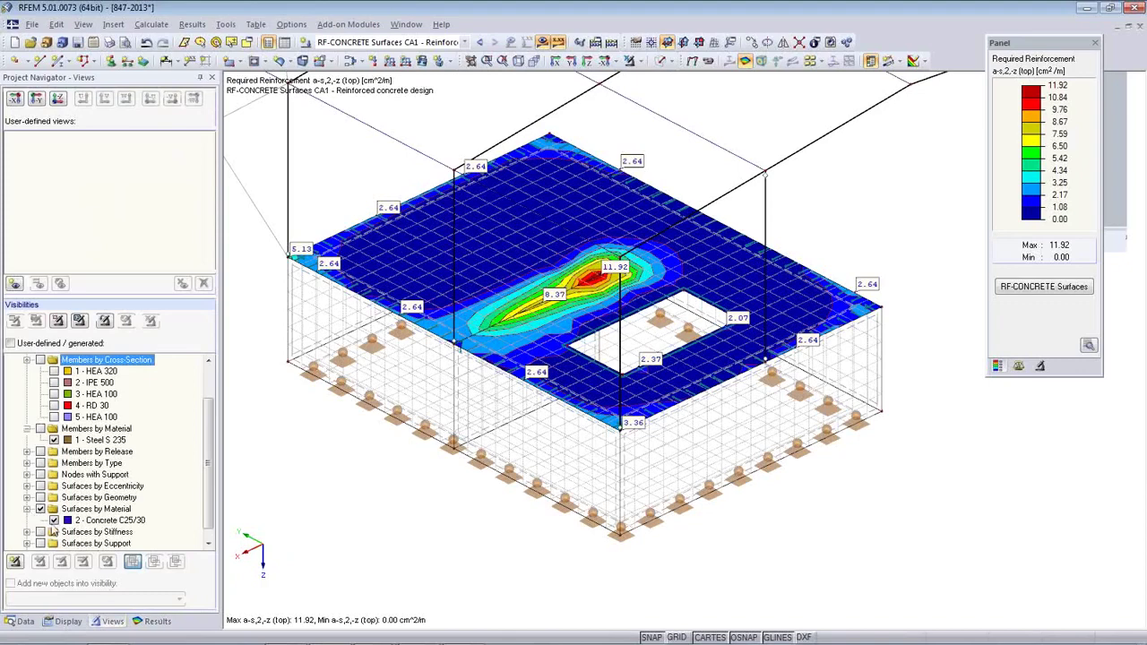
left_click(44, 510)
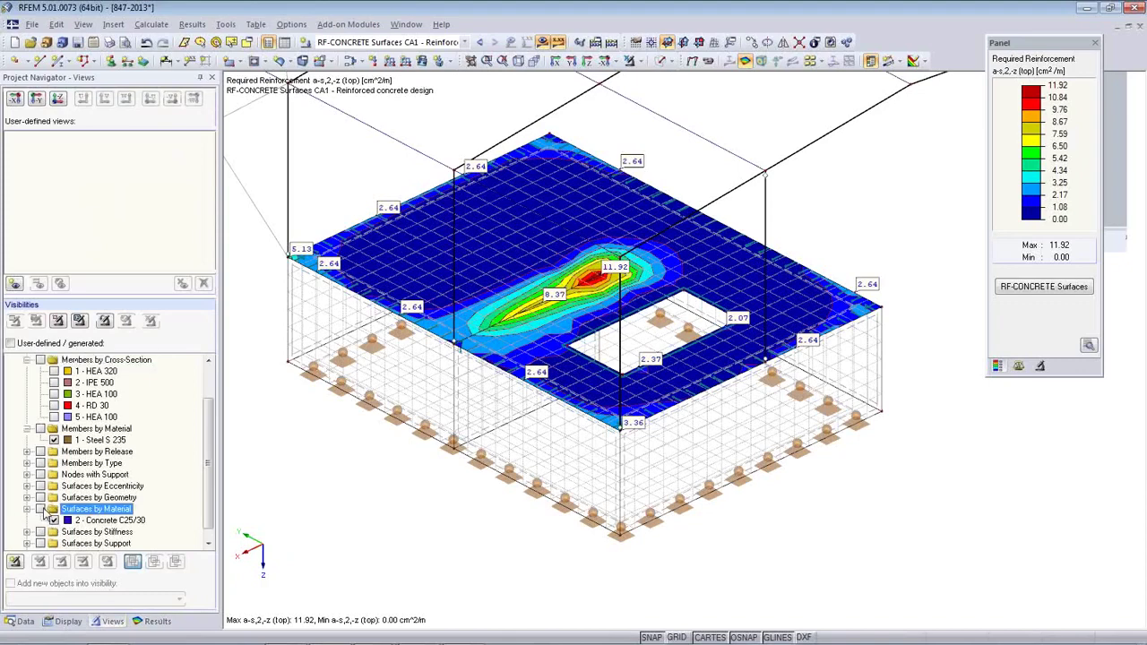
left_click(41, 510)
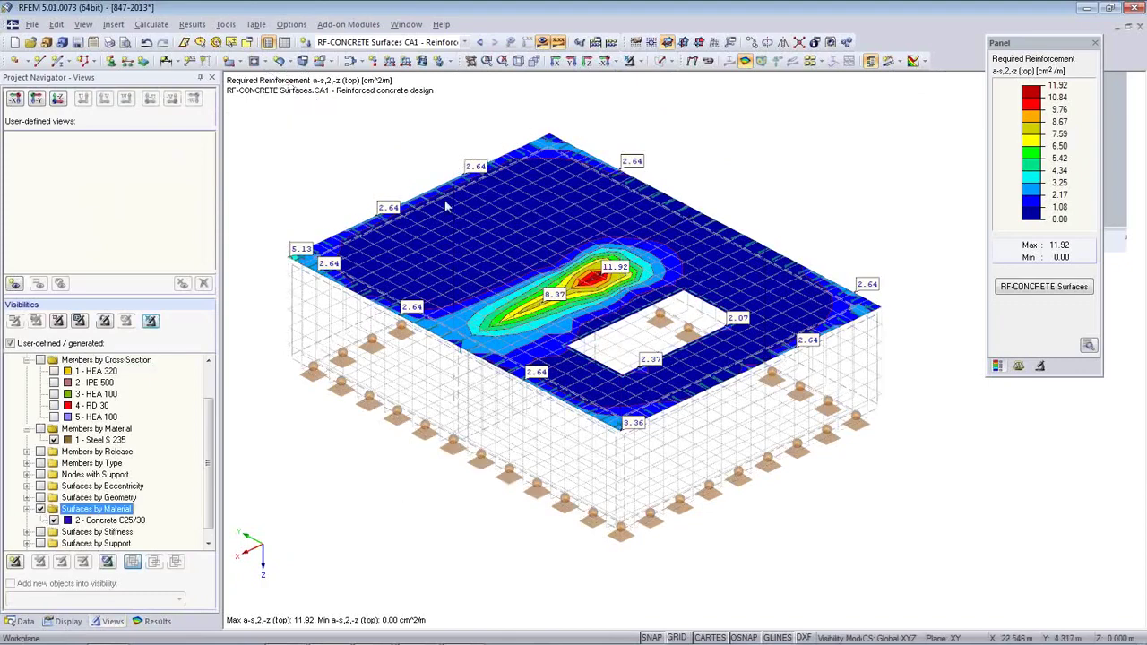
left_click(587, 62)
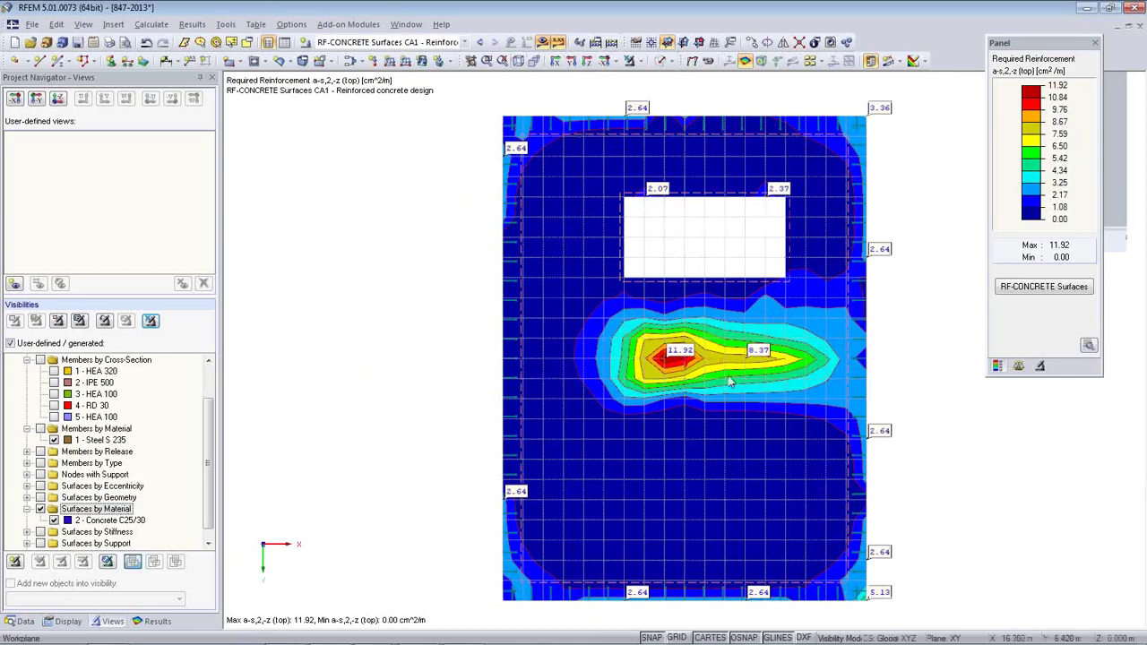
Step: Set up a graphic printout to report PR1 as a mass print, without showing the printout report on confirmation, and open the mass print settings
left_click(109, 42)
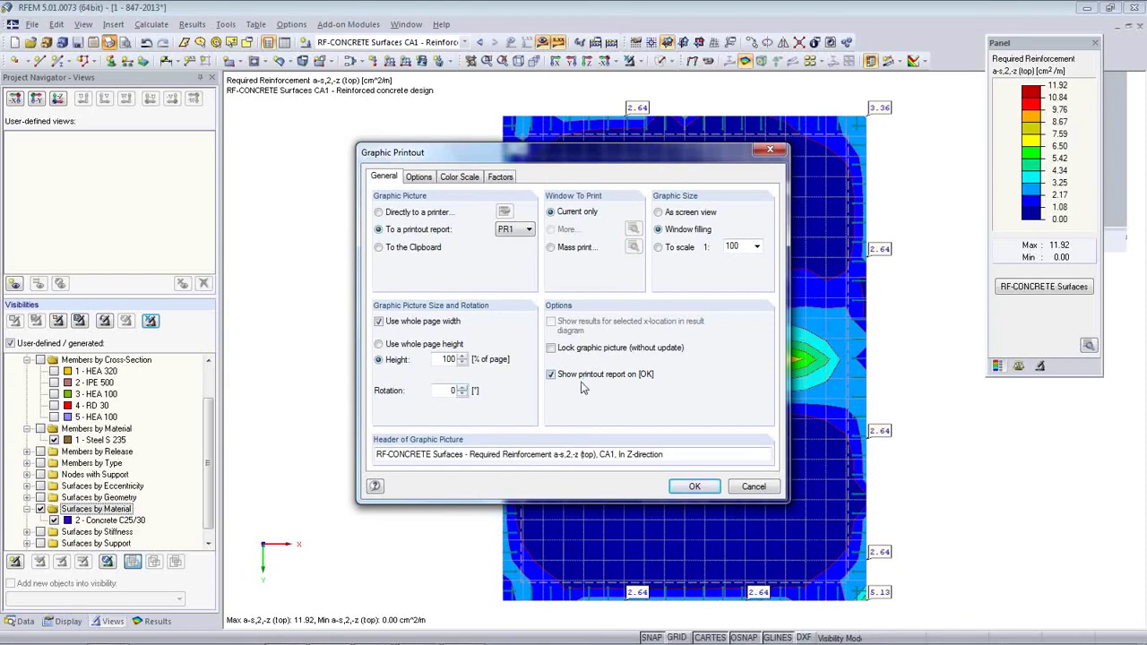
left_click(551, 376)
left_click(552, 249)
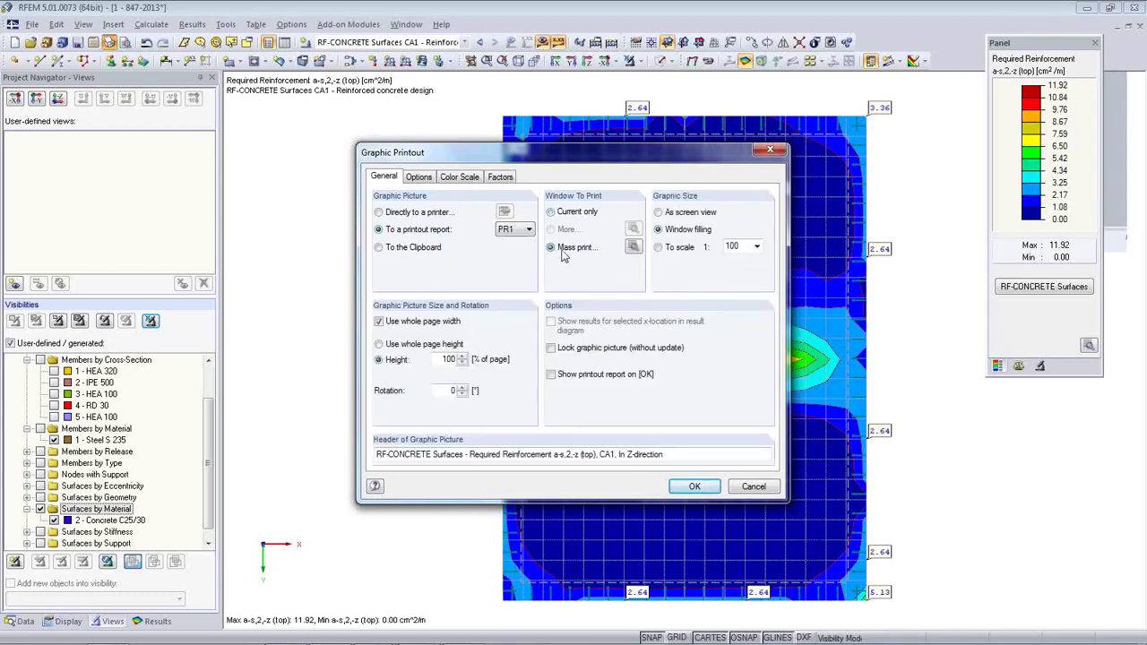
left_click(634, 249)
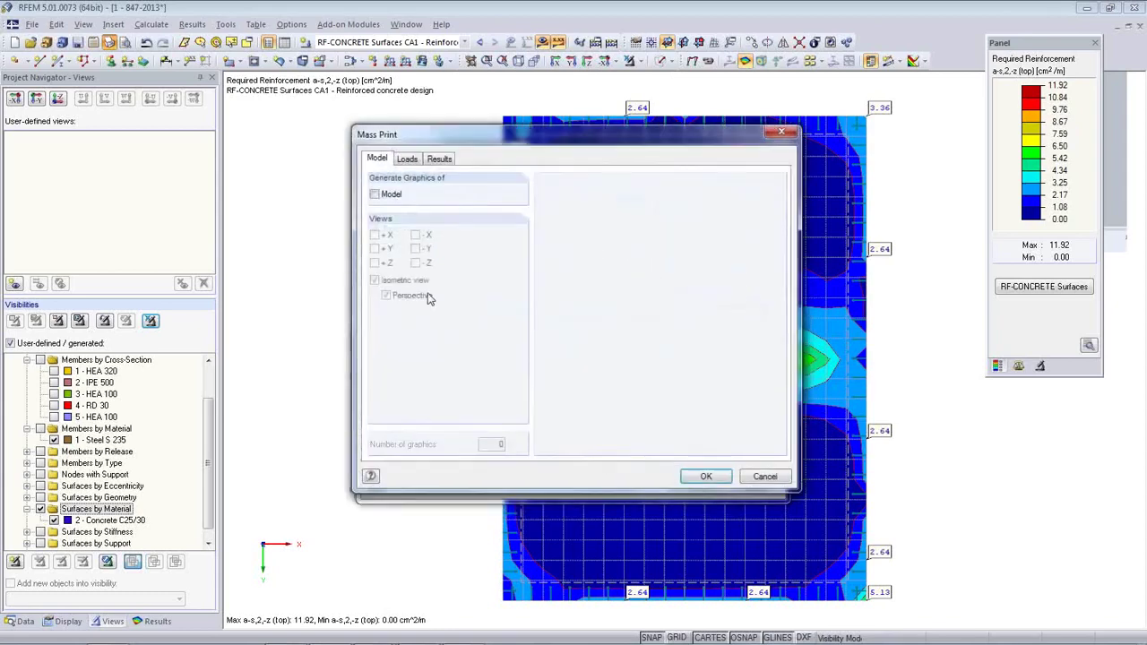
Step: Add the a-s,1,-z (top) and a-s,2,+z (bottom) results to the mass print selection and send the graphics to the report
left_click(439, 158)
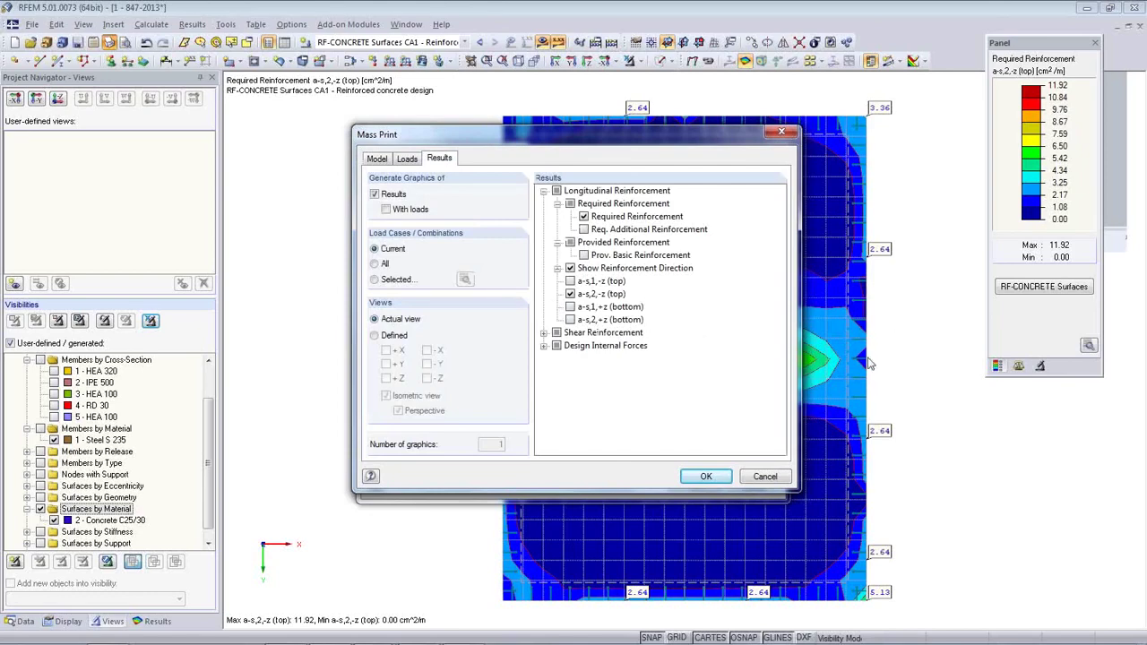
left_click(569, 281)
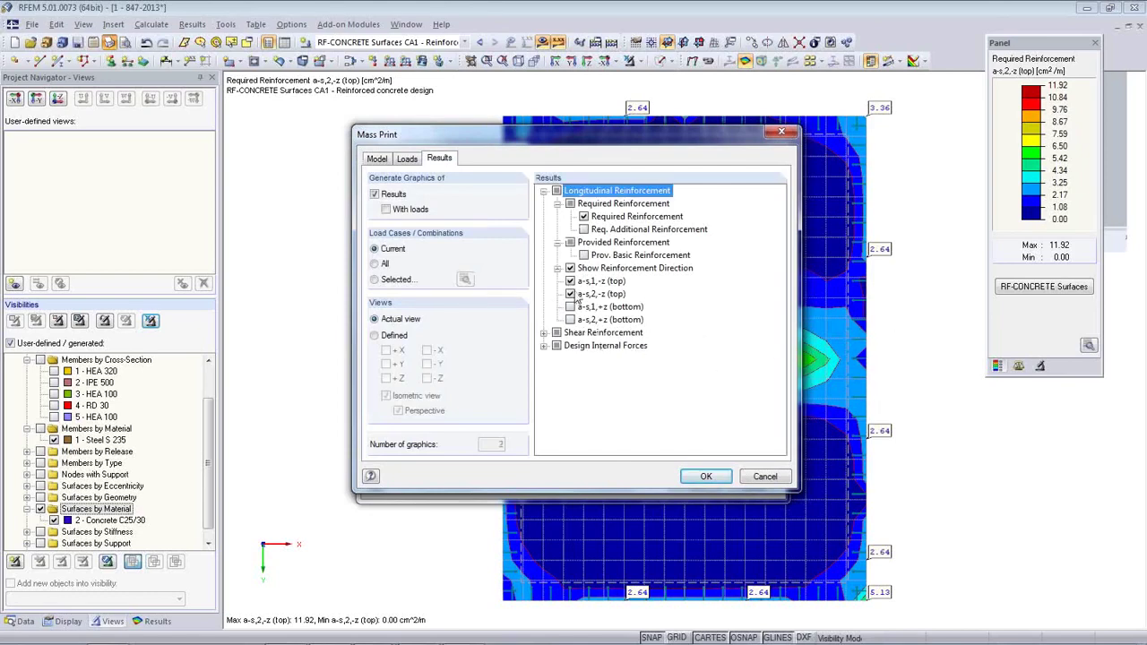
left_click(570, 319)
left_click(706, 477)
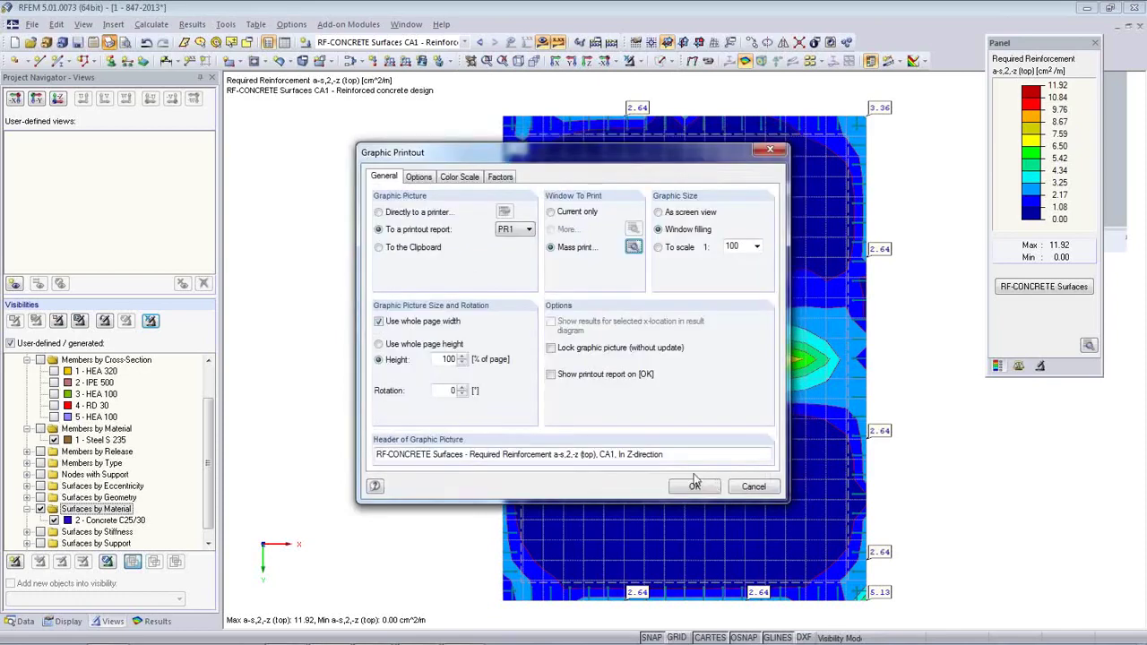
left_click(694, 486)
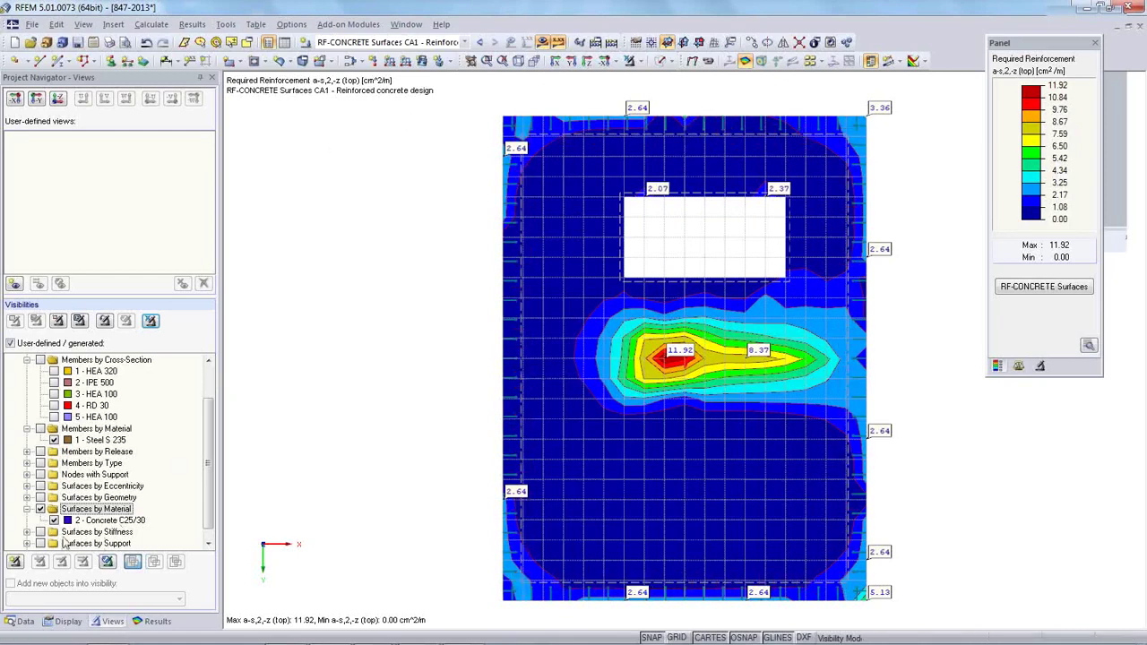
Step: Show only the Steel S 235 members in isometric view and display the results of LC1 - Self-weight
left_click(40, 508)
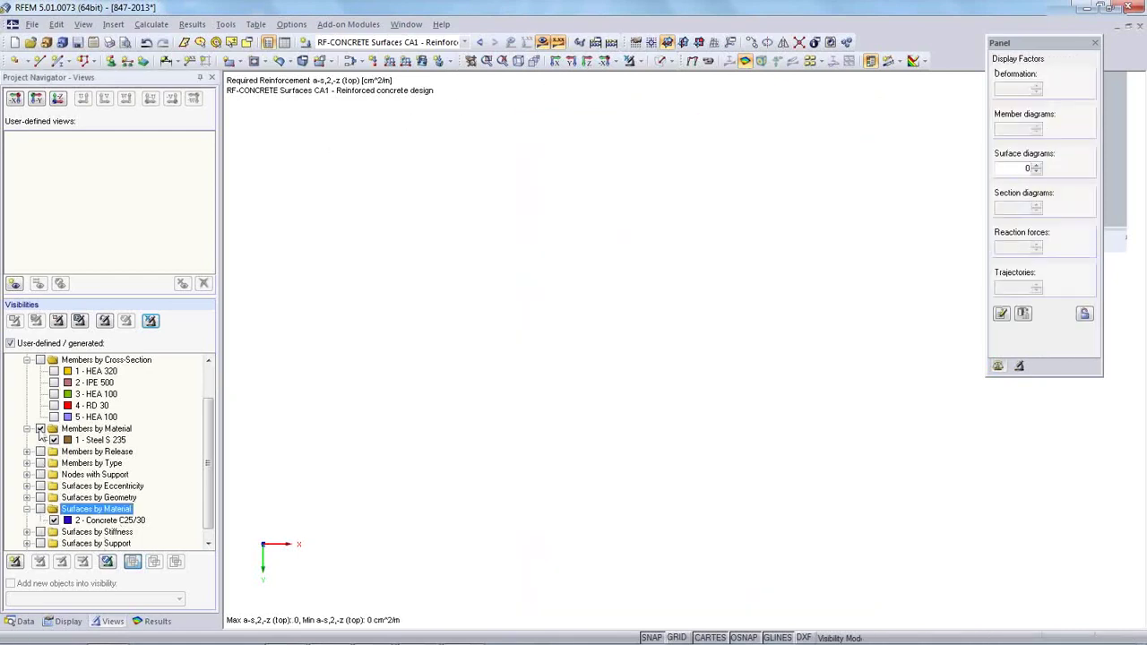
left_click(39, 430)
left_click(518, 63)
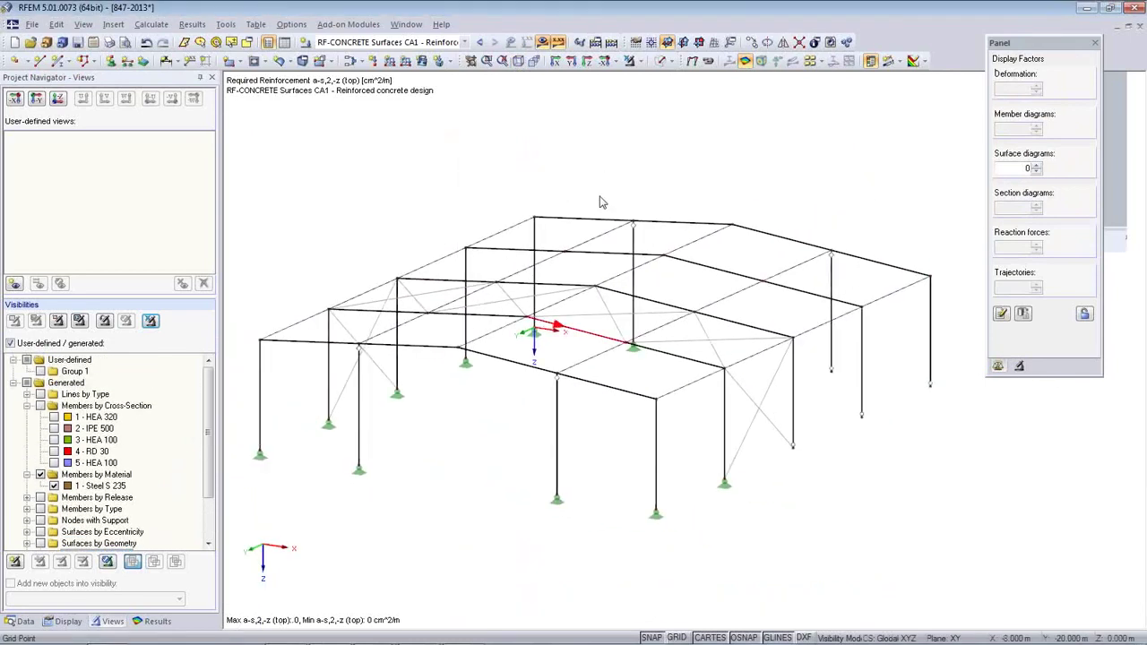
left_click(462, 43)
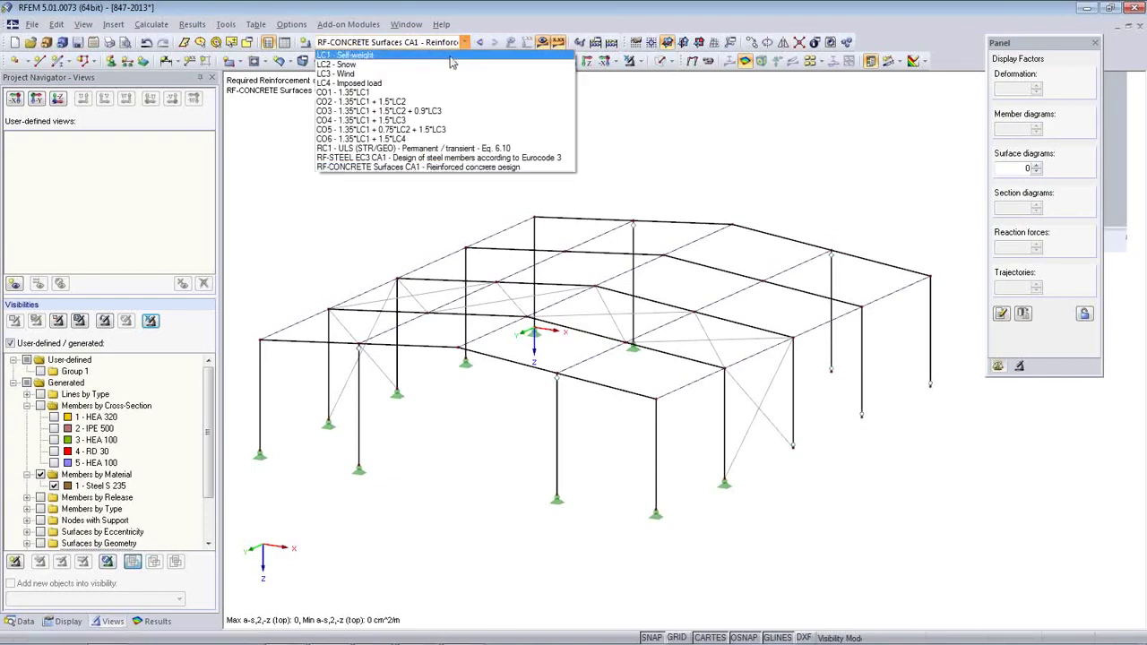
left_click(451, 55)
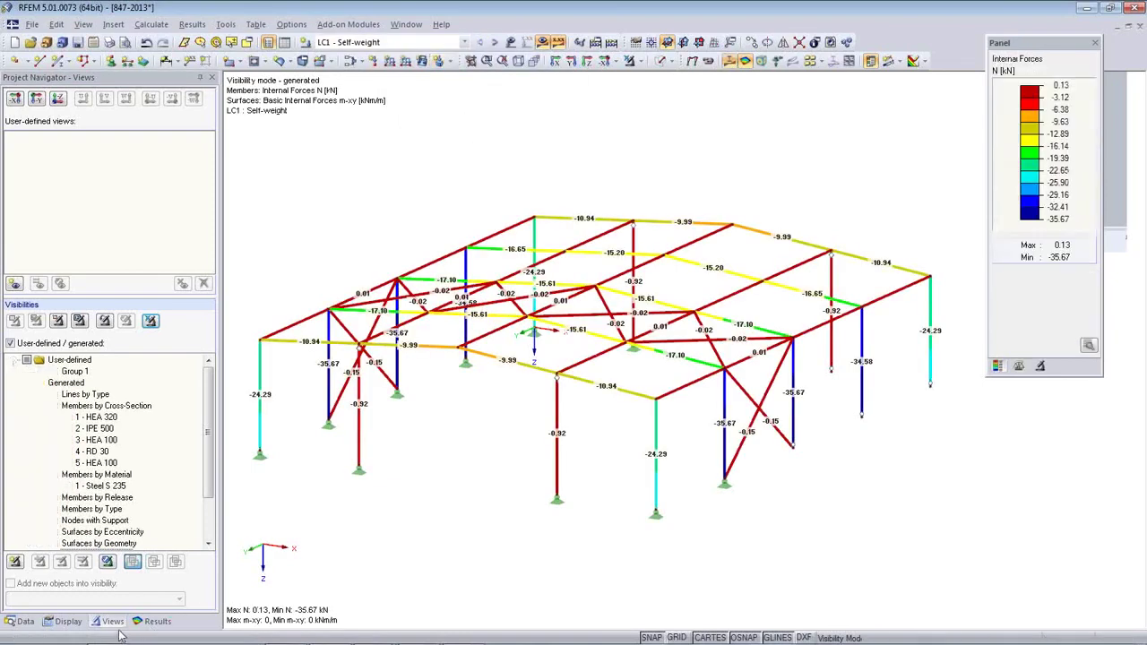
Step: Set the display of member results to two-colored diagrams
left_click(150, 621)
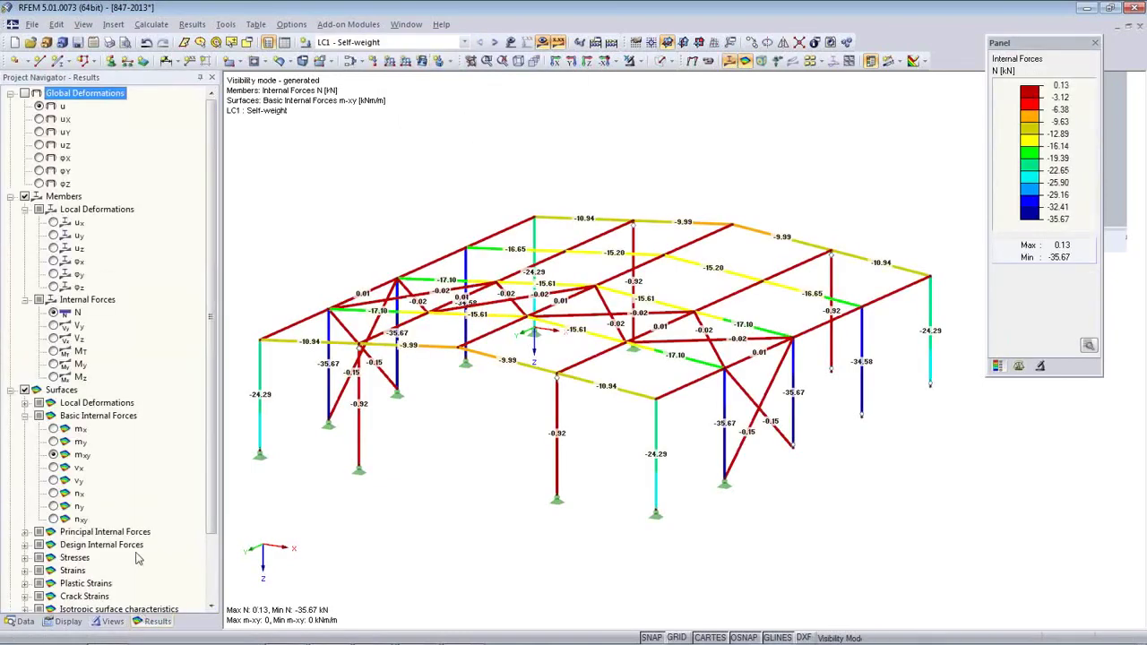
left_click(66, 621)
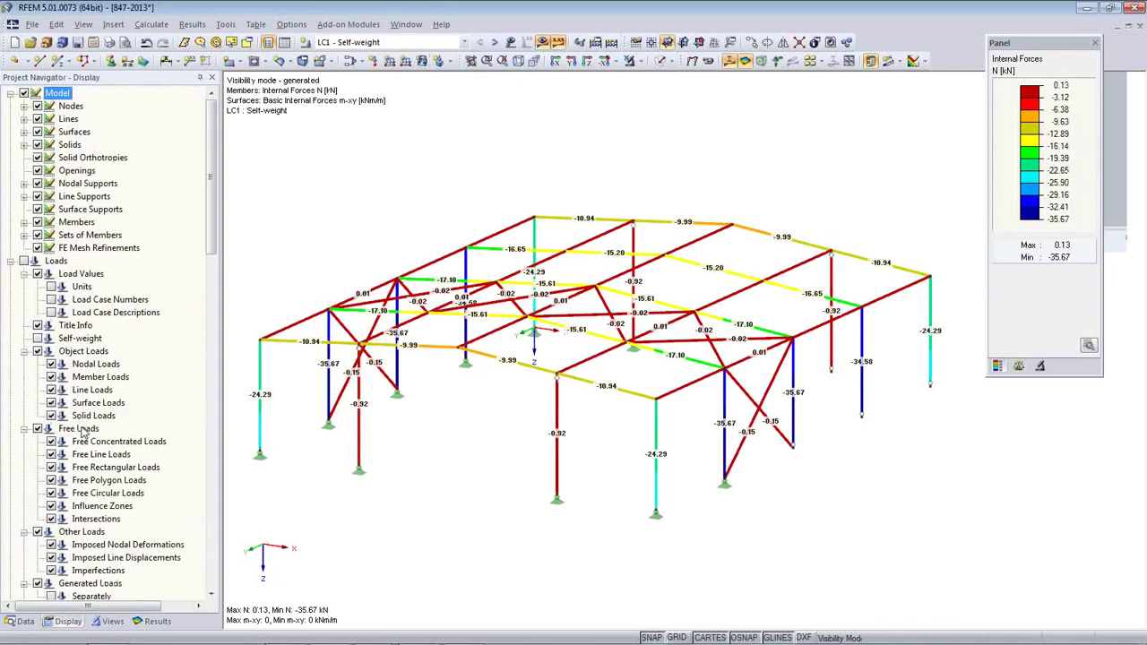
scroll(82, 429, "down", 8)
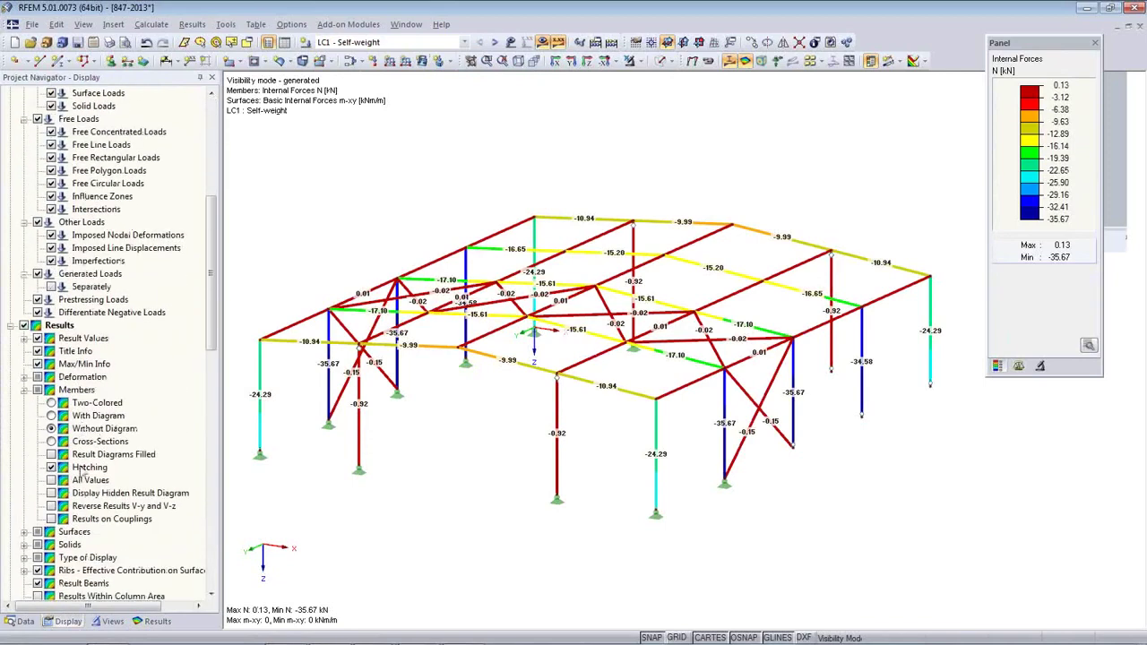
left_click(52, 403)
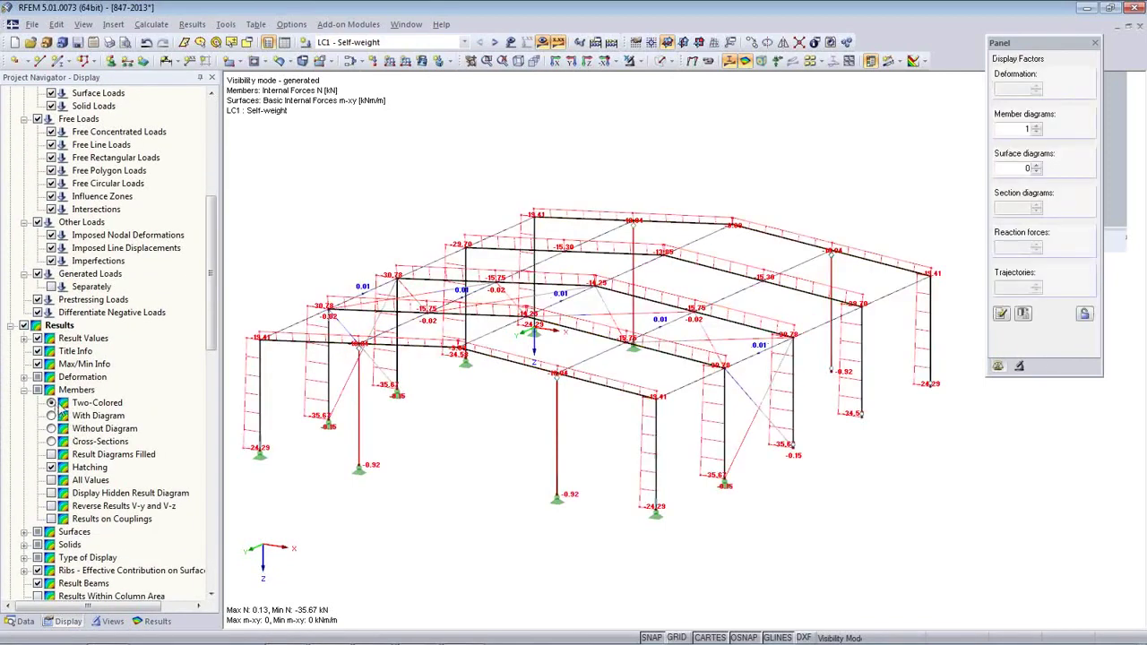
middle_click_drag(504, 439, 539, 469, "ctrl")
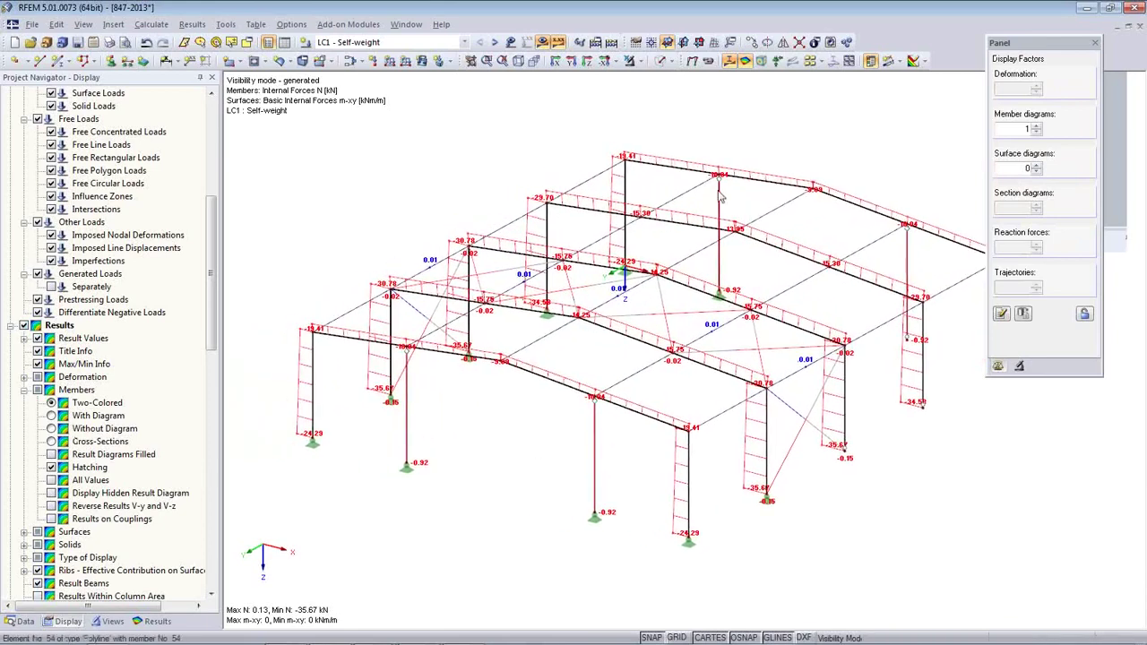
Step: Display the bending moment M-y as the internal force of the members
left_click(154, 621)
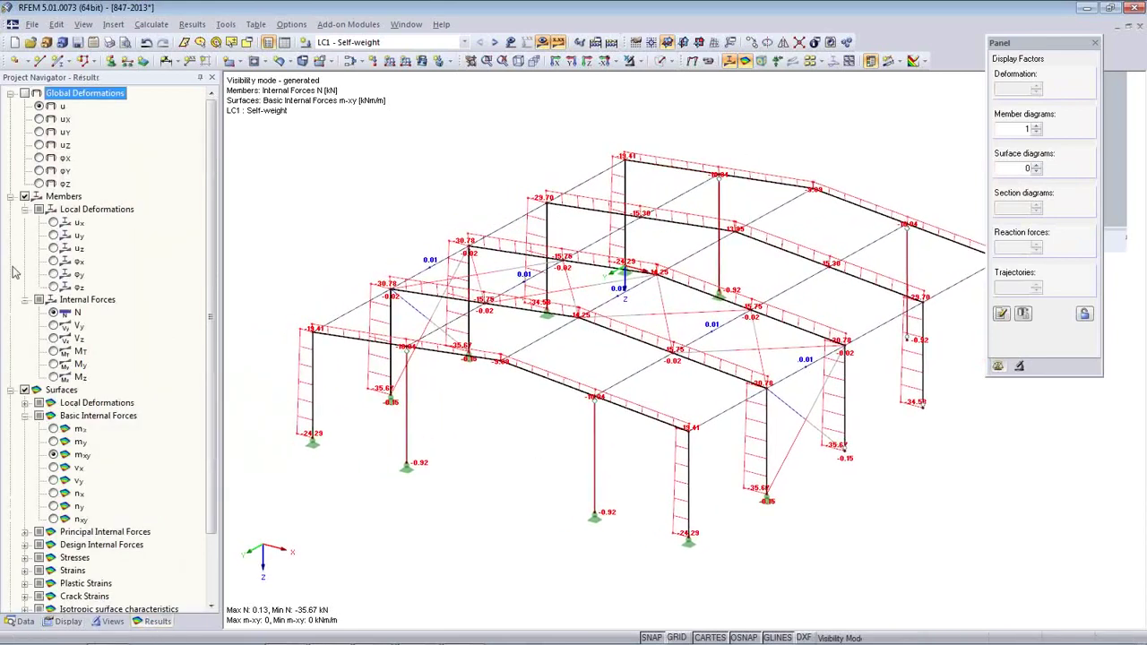
left_click(54, 364)
middle_click_drag(423, 439, 468, 433, "ctrl")
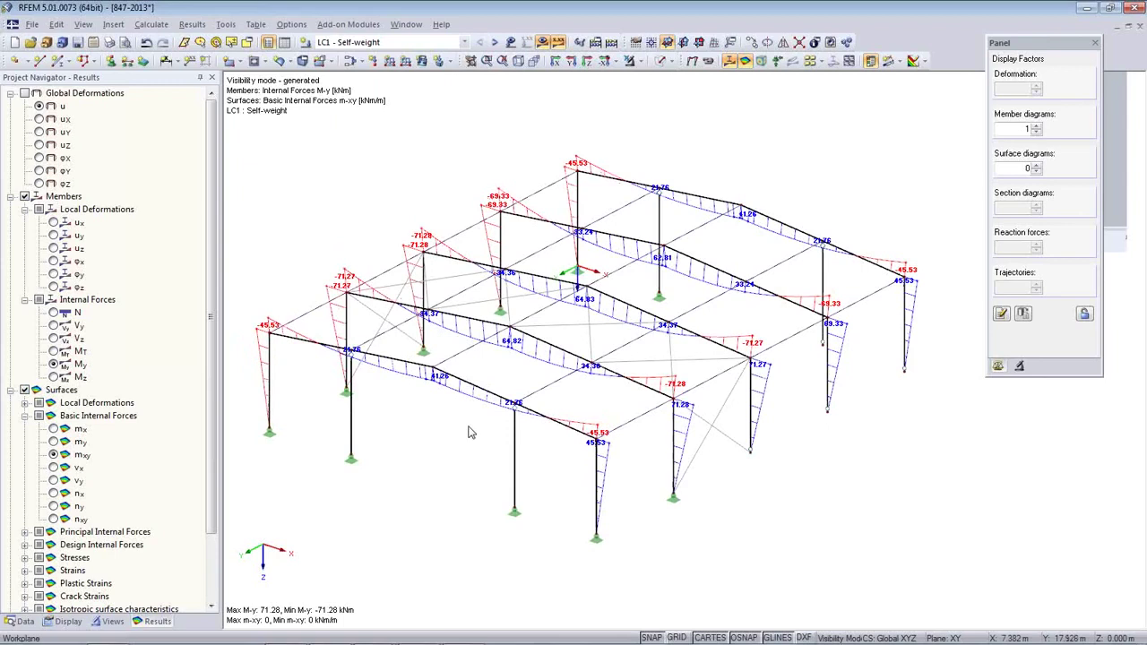
Step: Set up another graphic printout to report PR1 as a mass print and open its detailed settings
left_click(109, 44)
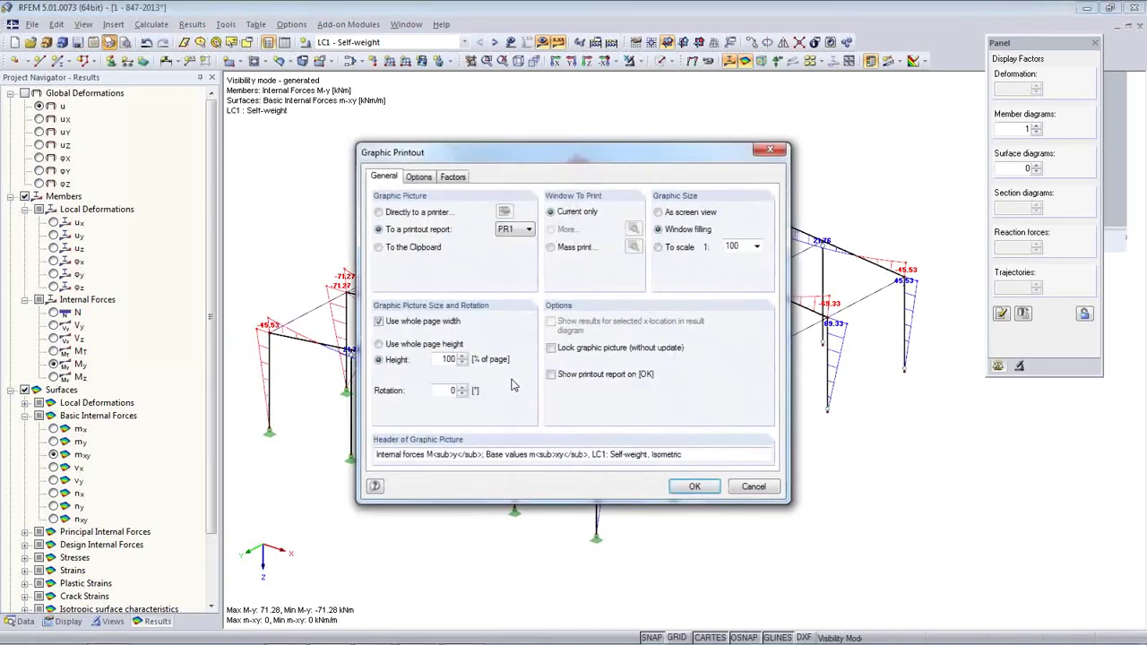
left_click(551, 247)
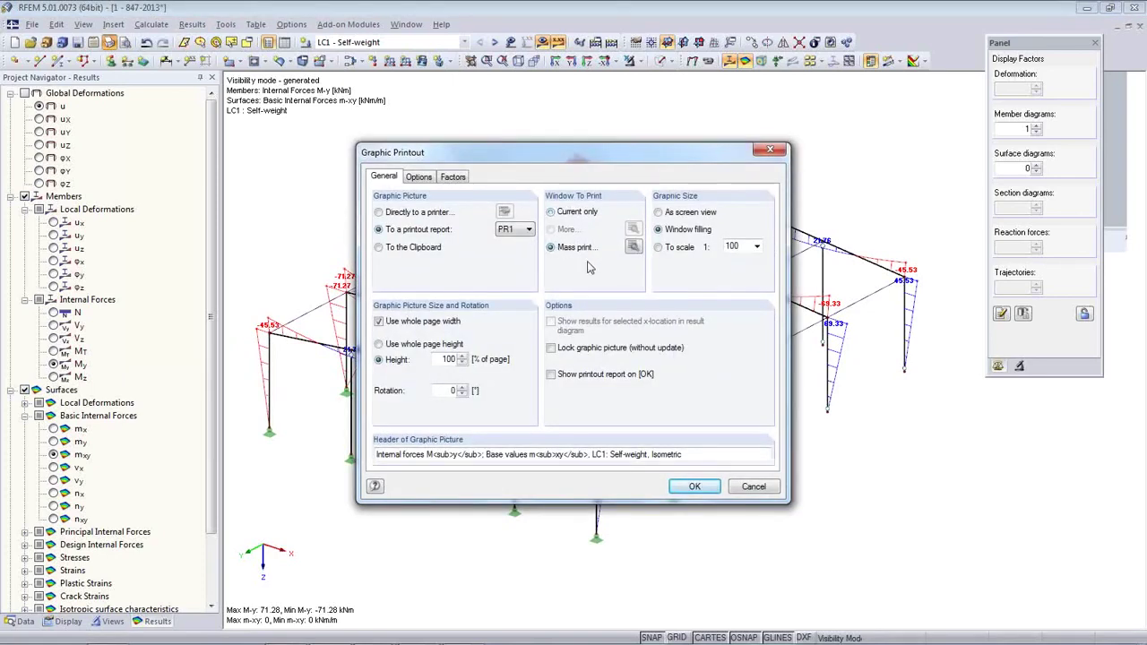
left_click(632, 247)
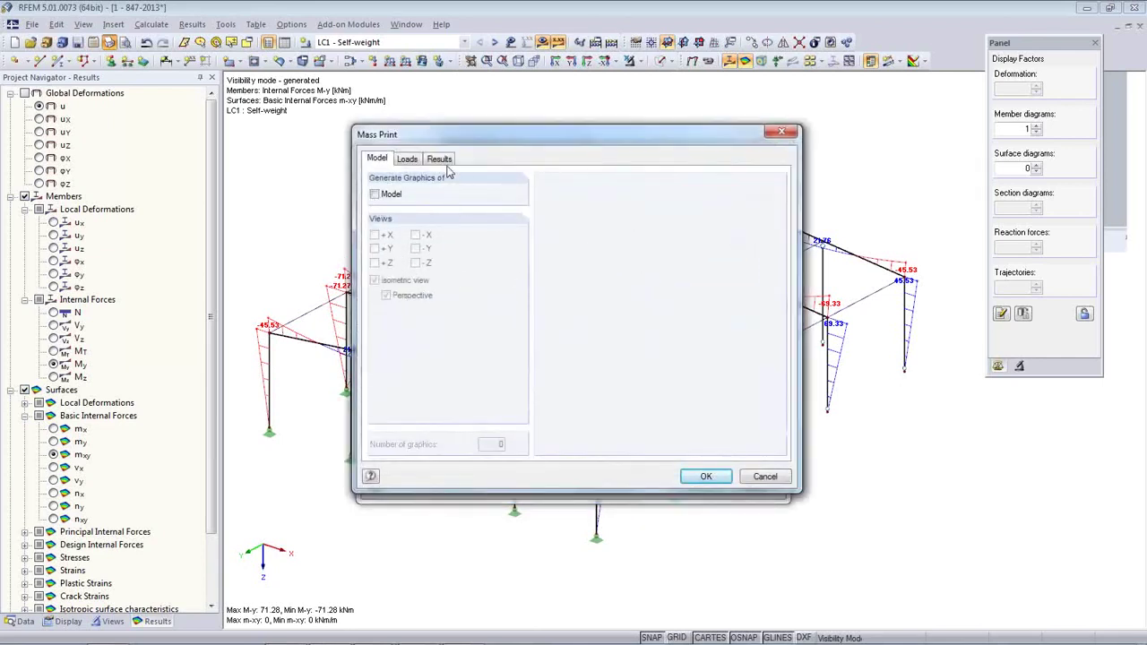
Step: Include load graphics in the mass print for the selected load cases LC1, LC2, LC3 and LC4
left_click(412, 163)
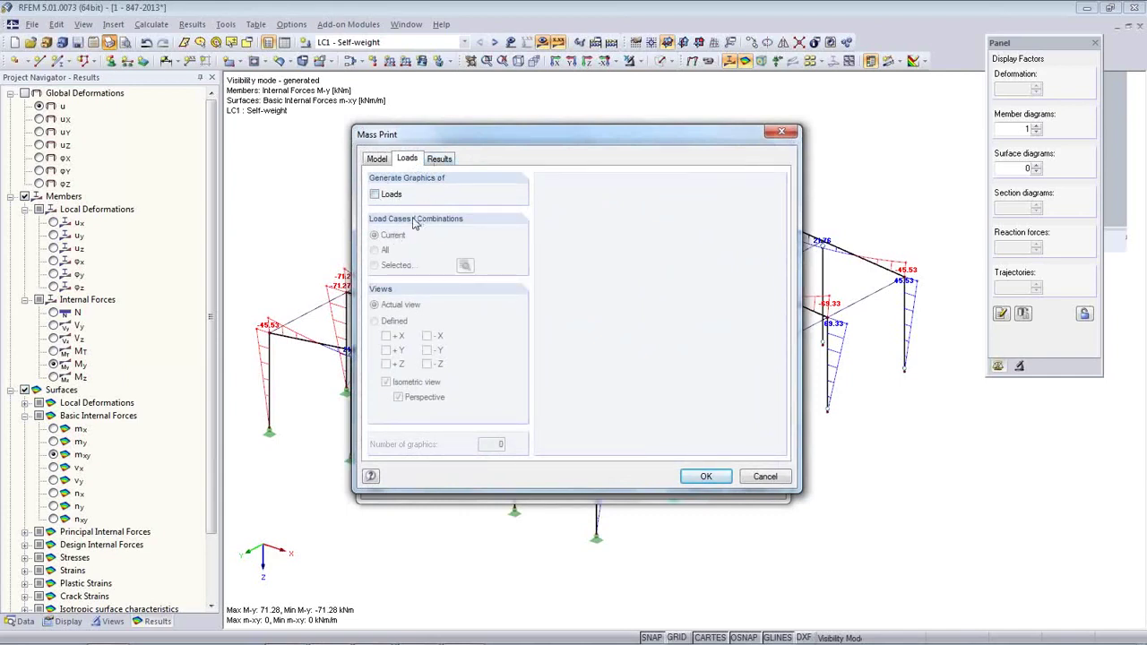
left_click(373, 194)
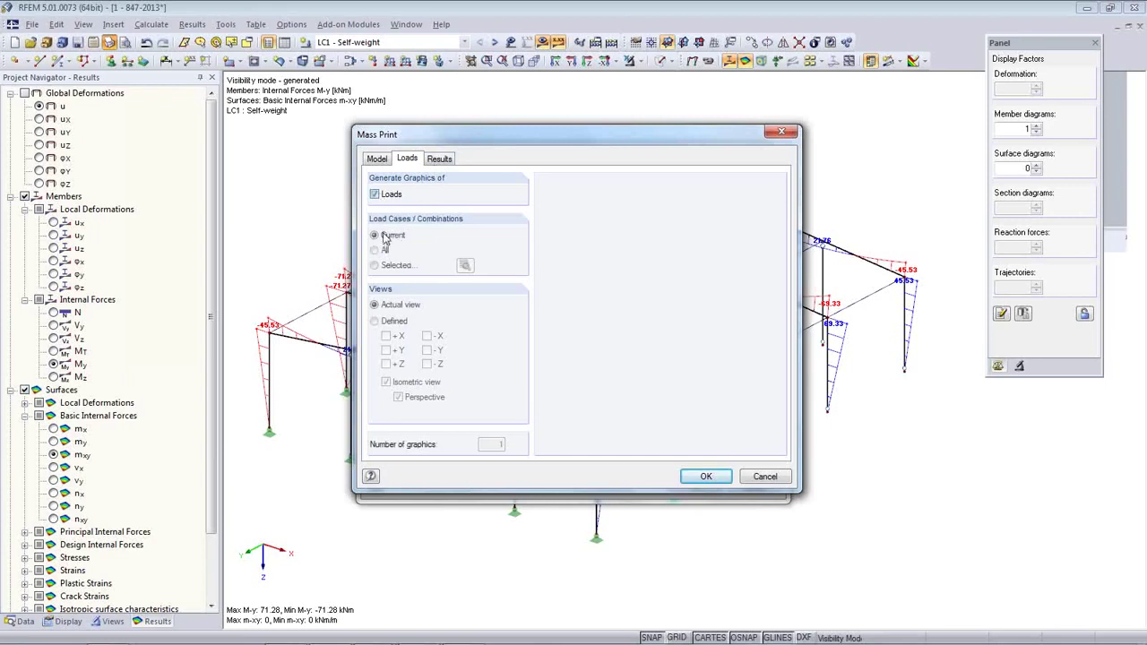
left_click(382, 266)
left_click(464, 265)
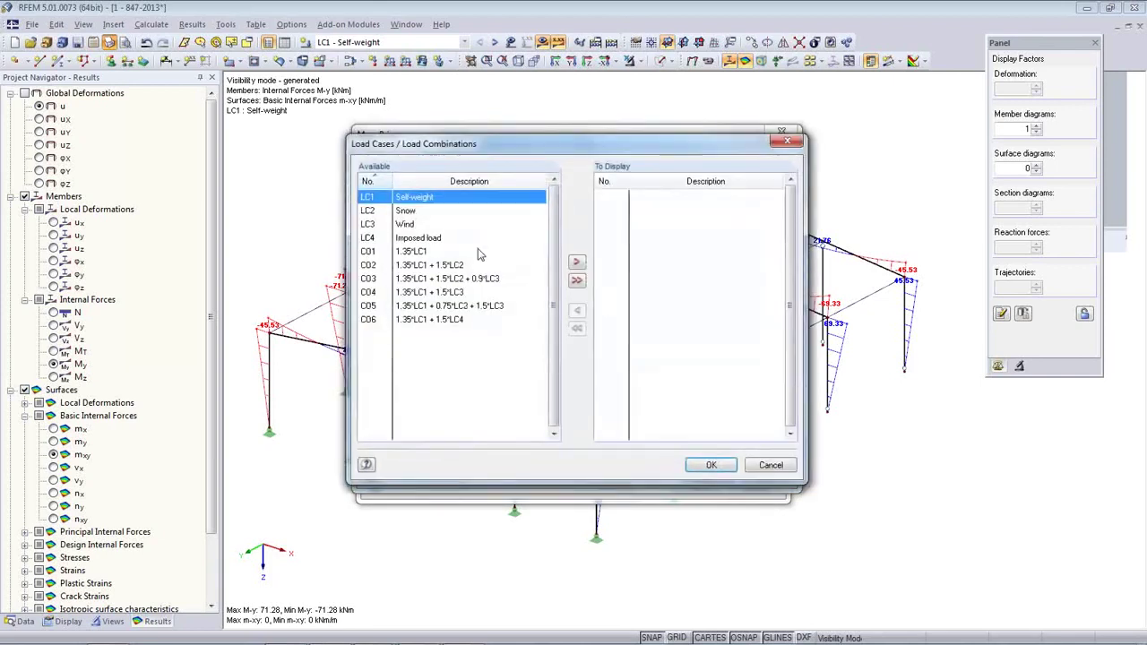
double_click(415, 198)
double_click(415, 198)
double_click(415, 198)
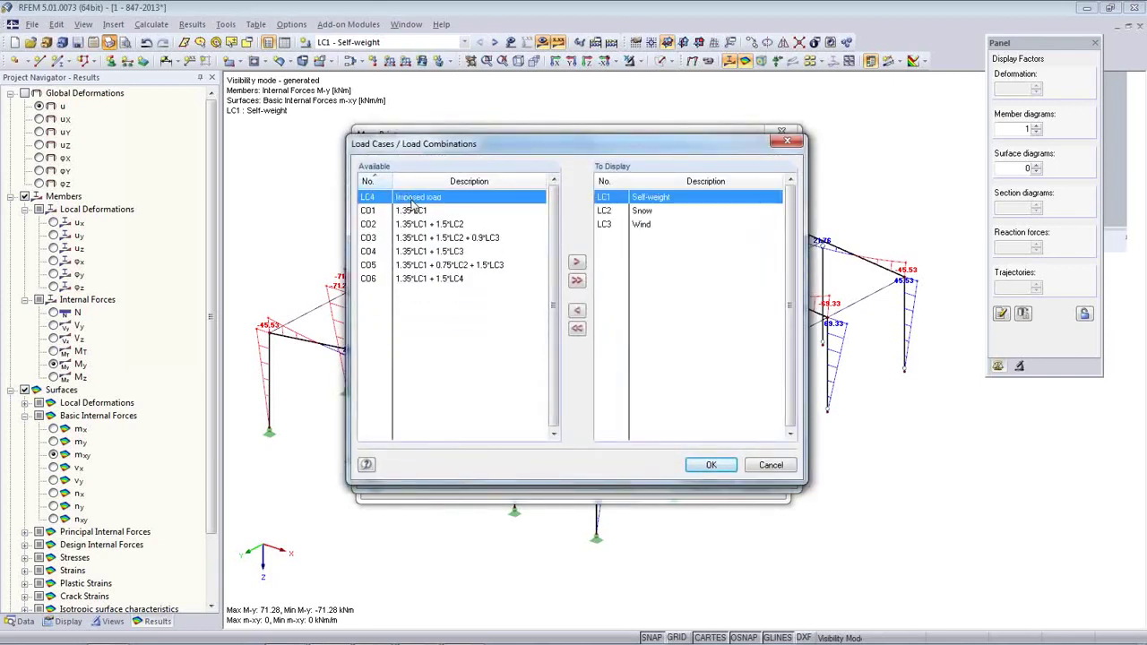
double_click(413, 198)
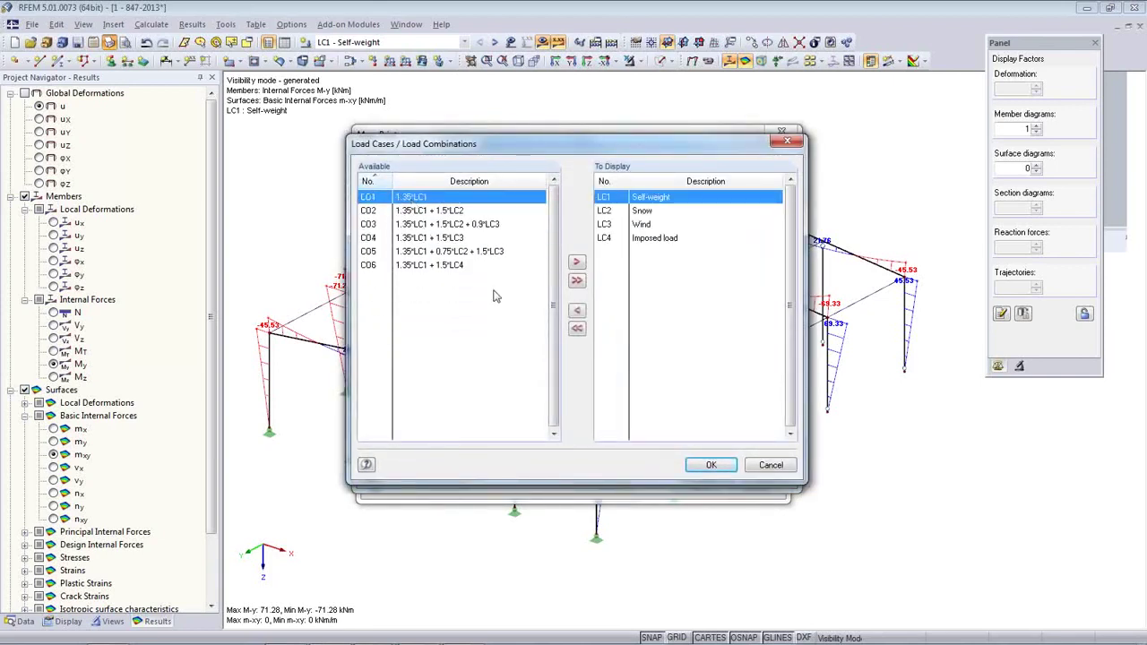
left_click(710, 465)
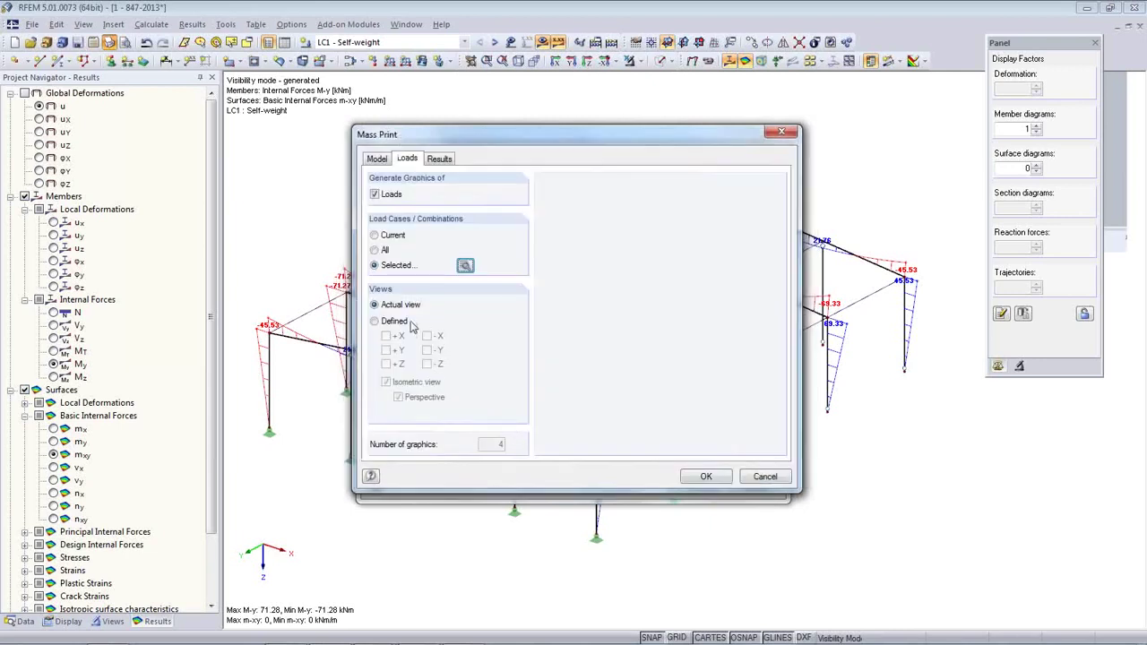
Step: Select the member internal forces N, Vy, Vz, My and Mz for the mass print results, covering all load cases and combinations
left_click(439, 160)
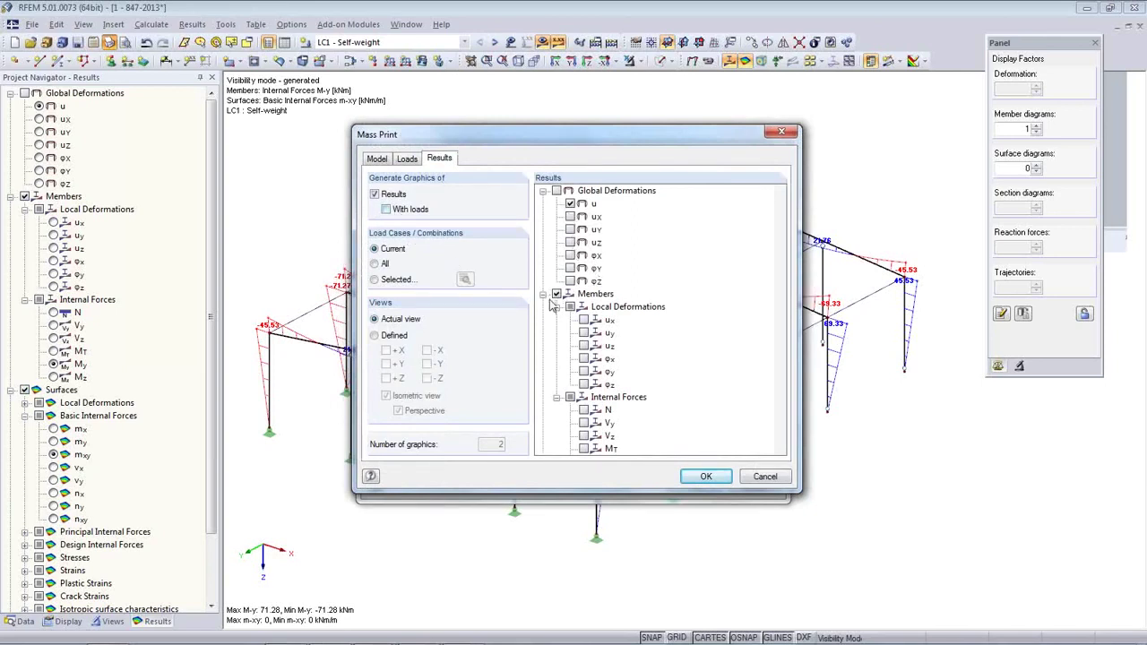
left_click_drag(778, 296, 779, 355)
left_click(583, 268)
left_click(583, 280)
left_click(583, 293)
left_click(583, 320)
left_click(584, 319)
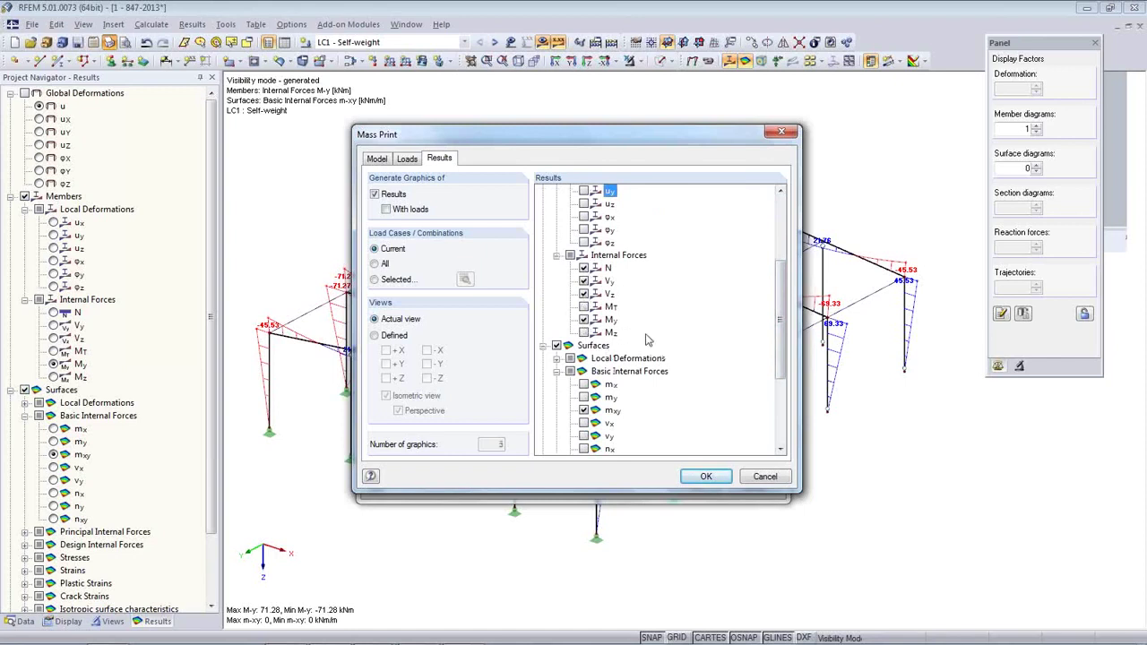
left_click(585, 333)
left_click(375, 263)
left_click(705, 476)
Step: Set the graphic height to 50% of the page and send the mass print to the report
double_click(448, 359)
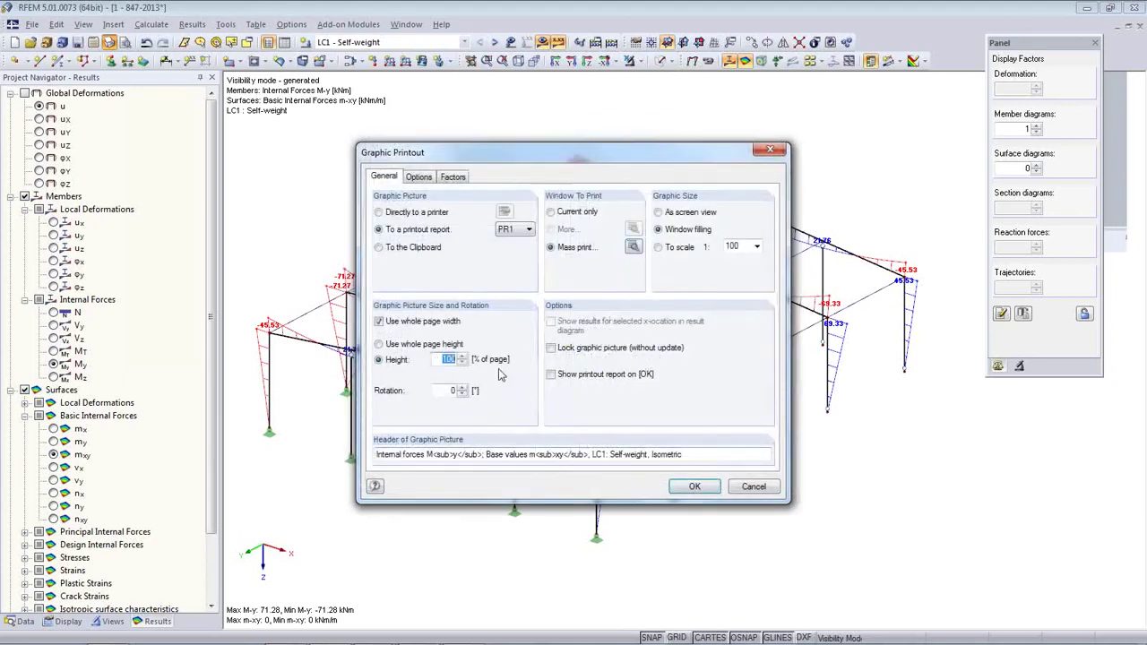
type("50")
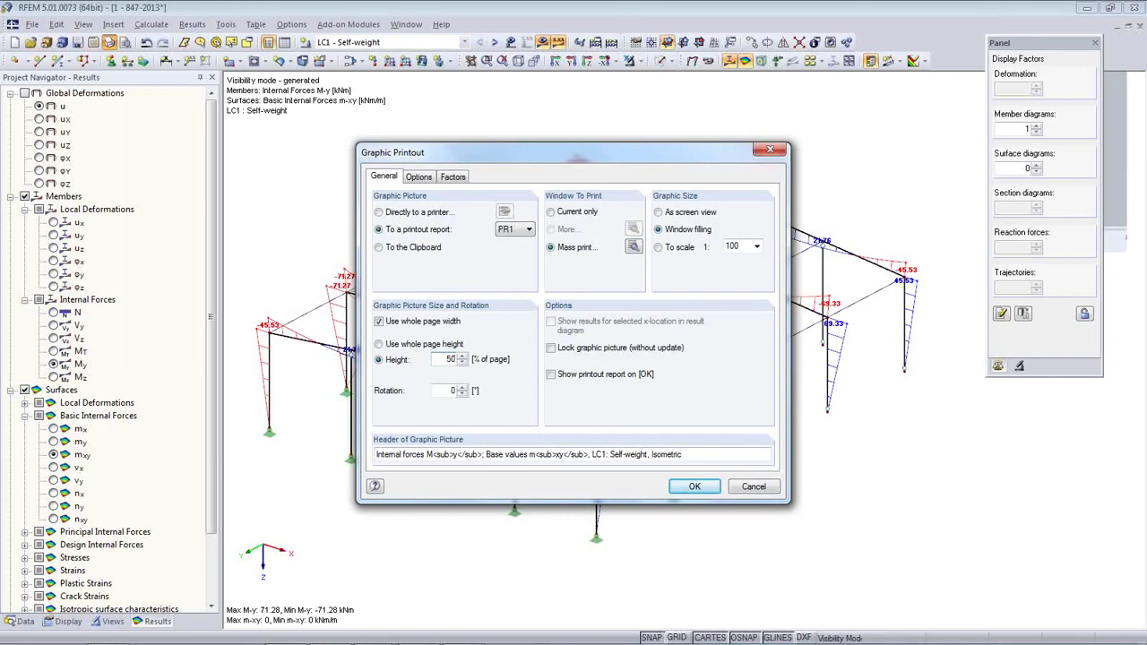
left_click(695, 489)
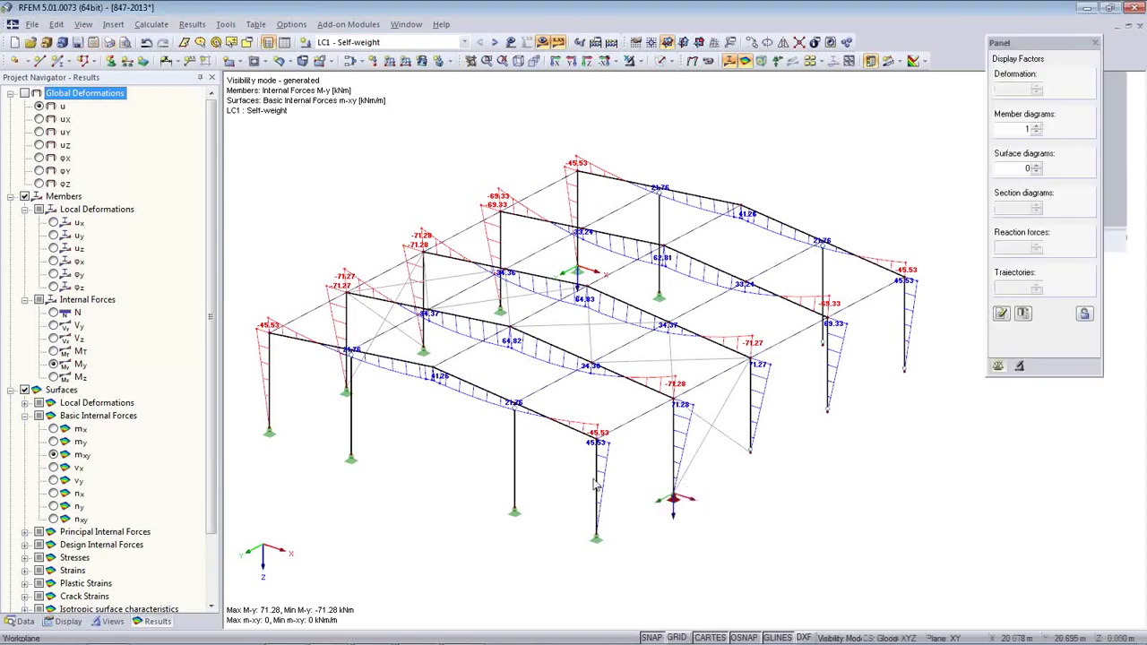
Step: Open the printout report PR1: RFEM, Steel and Concrete from the project data
left_click(20, 620)
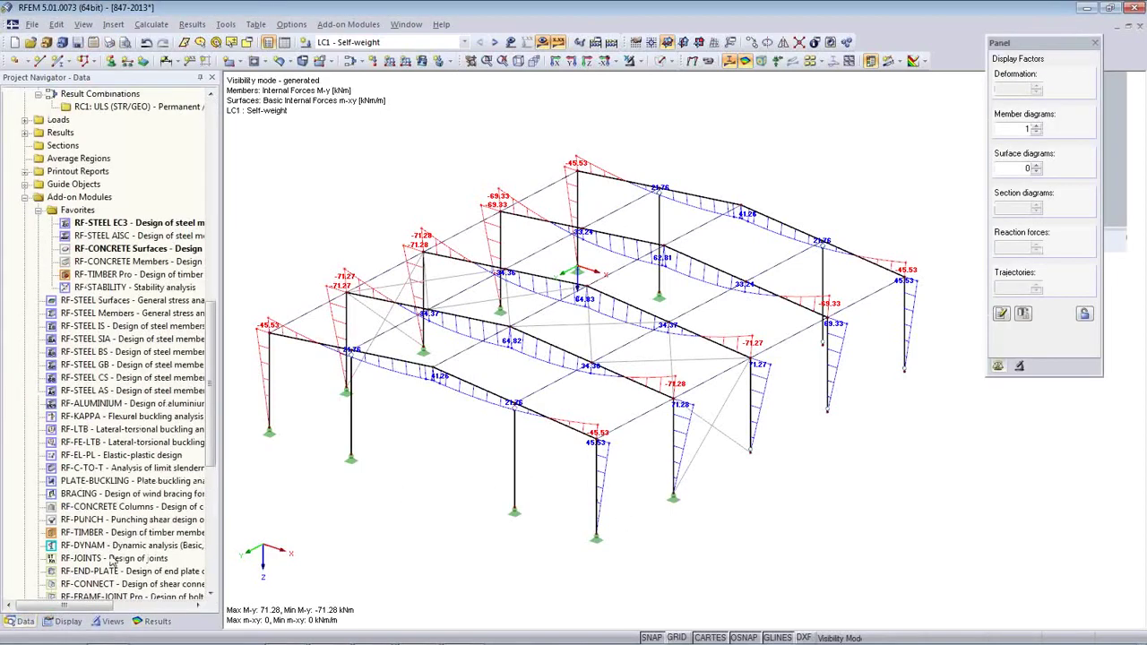
scroll(64, 375, "up", 1)
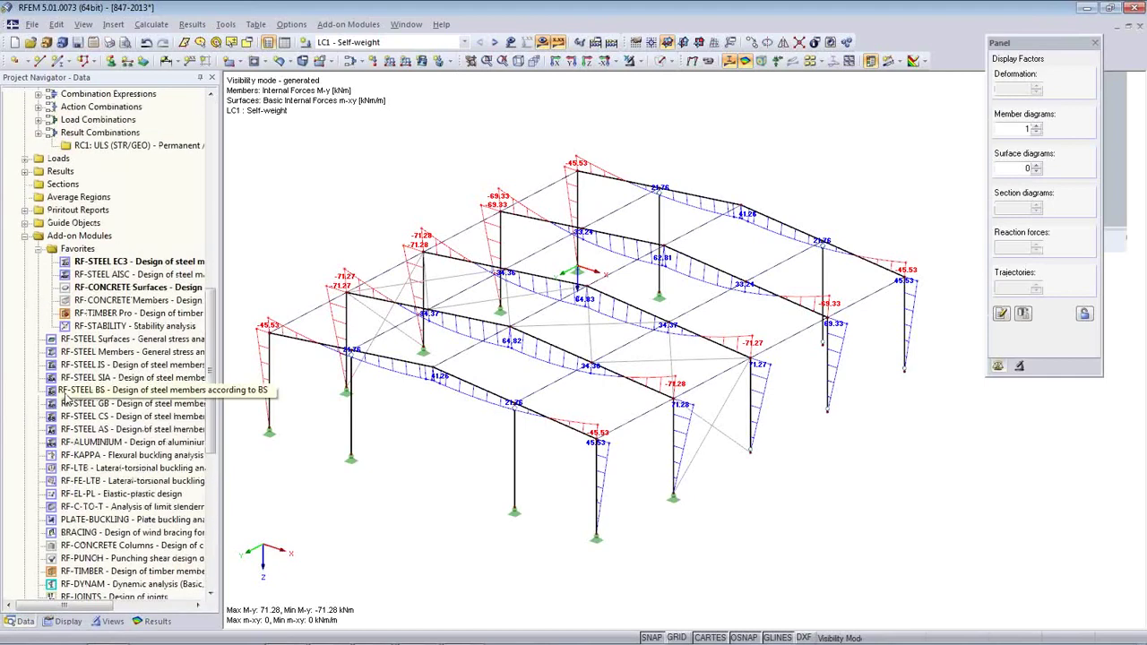
left_click(25, 209)
scroll(78, 200, "up", 5)
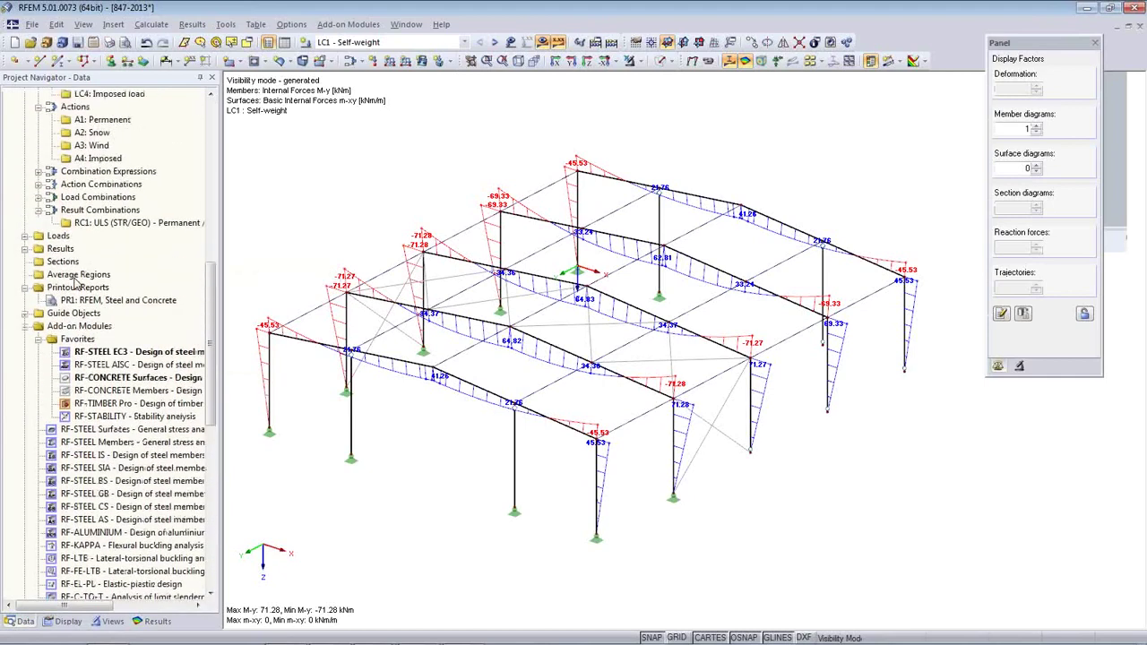
left_click(91, 417)
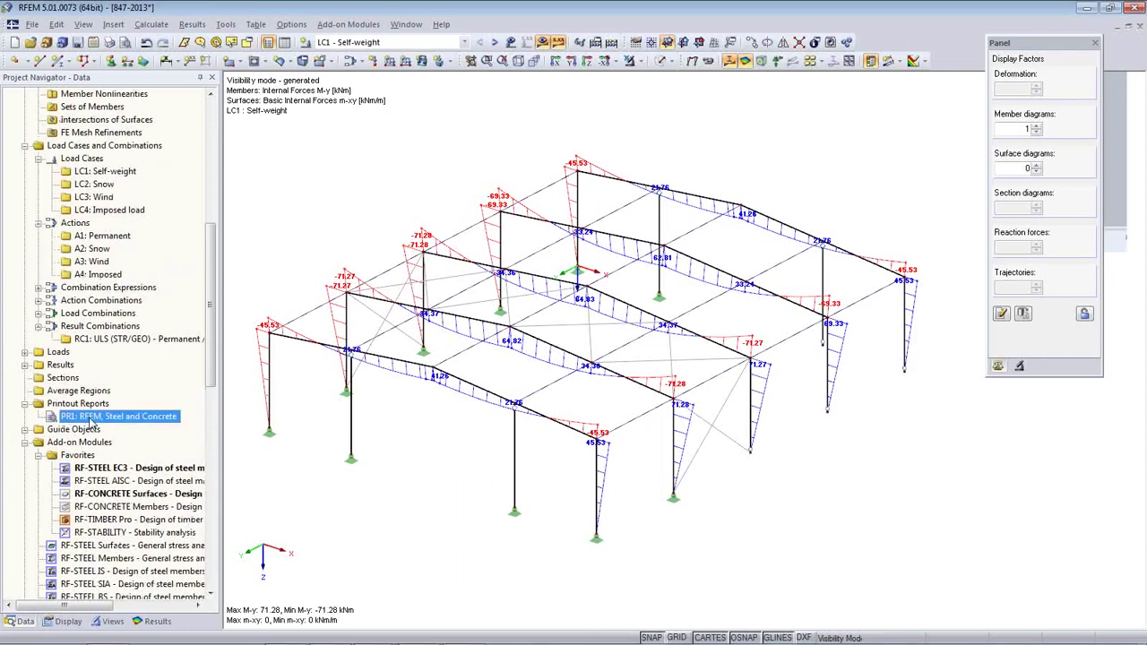
double_click(90, 418)
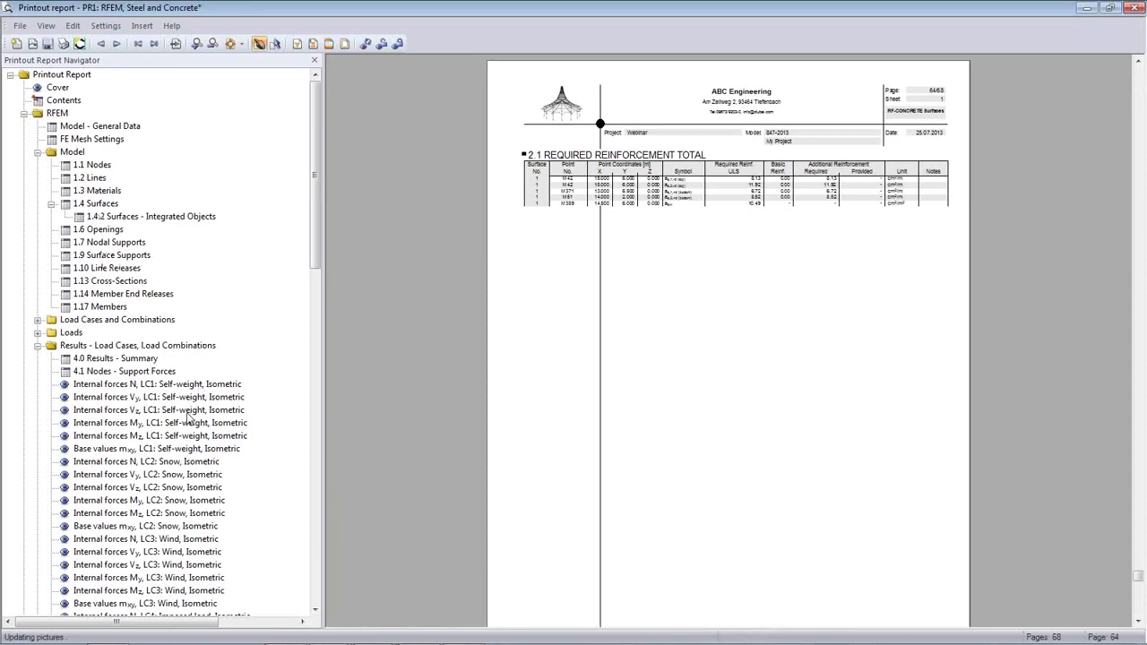
Step: Look through the report contents and examine the internal force graphics for CO4 and CO5, starting at My of CO4
scroll(188, 417, "down", 3)
scroll(188, 417, "down", 20)
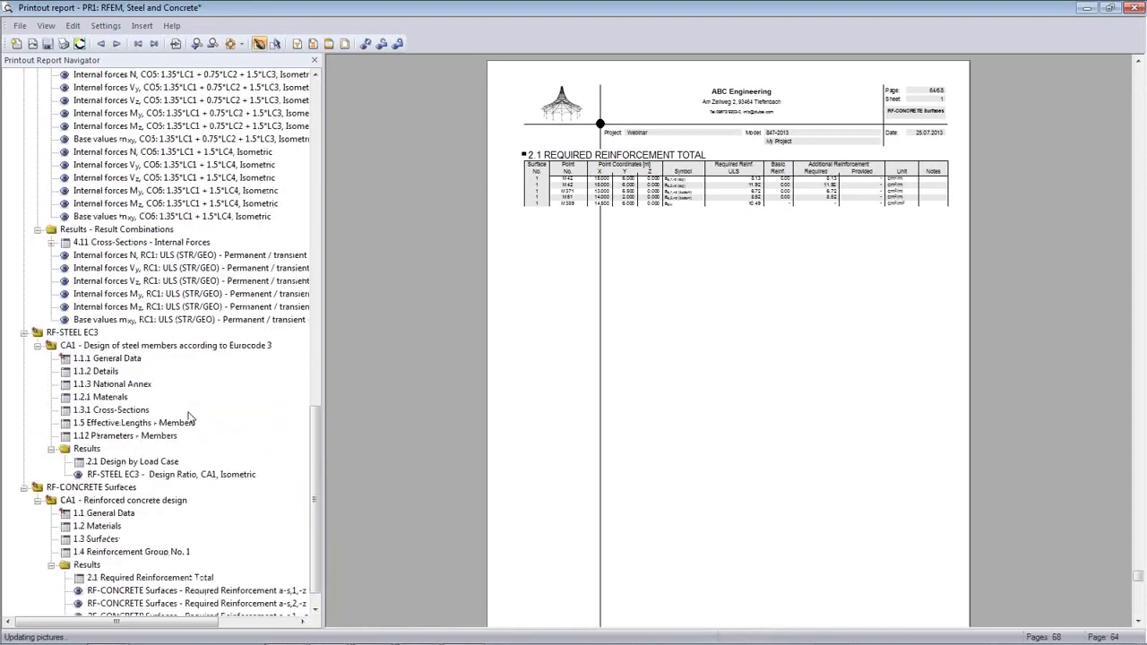
scroll(190, 414, "up", 7)
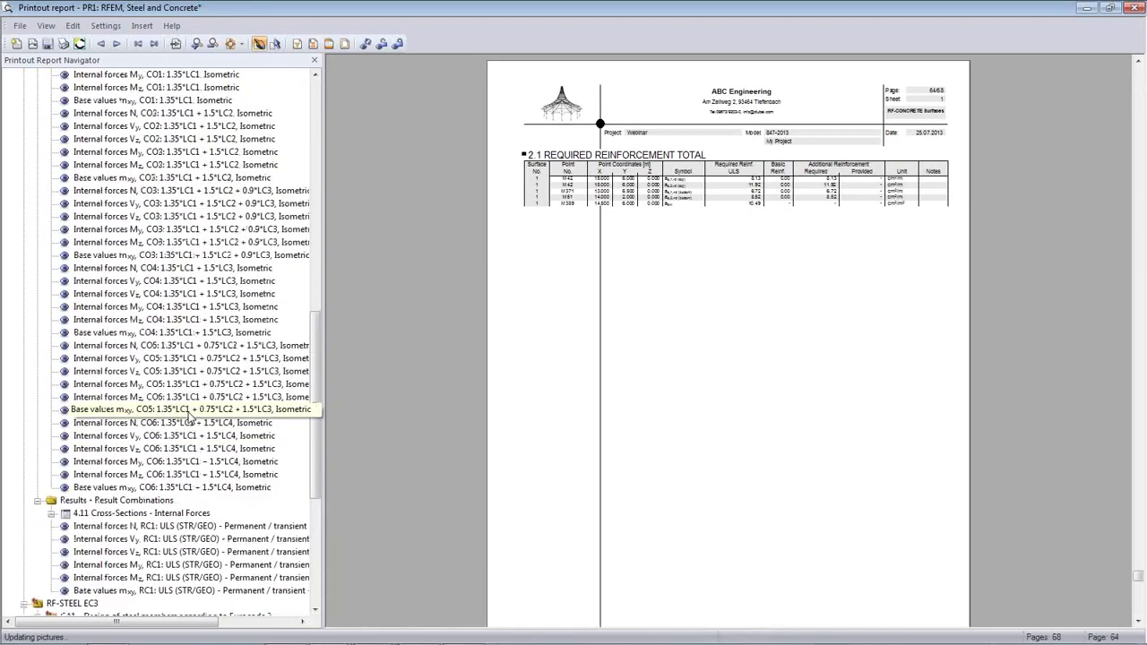
left_click(172, 307)
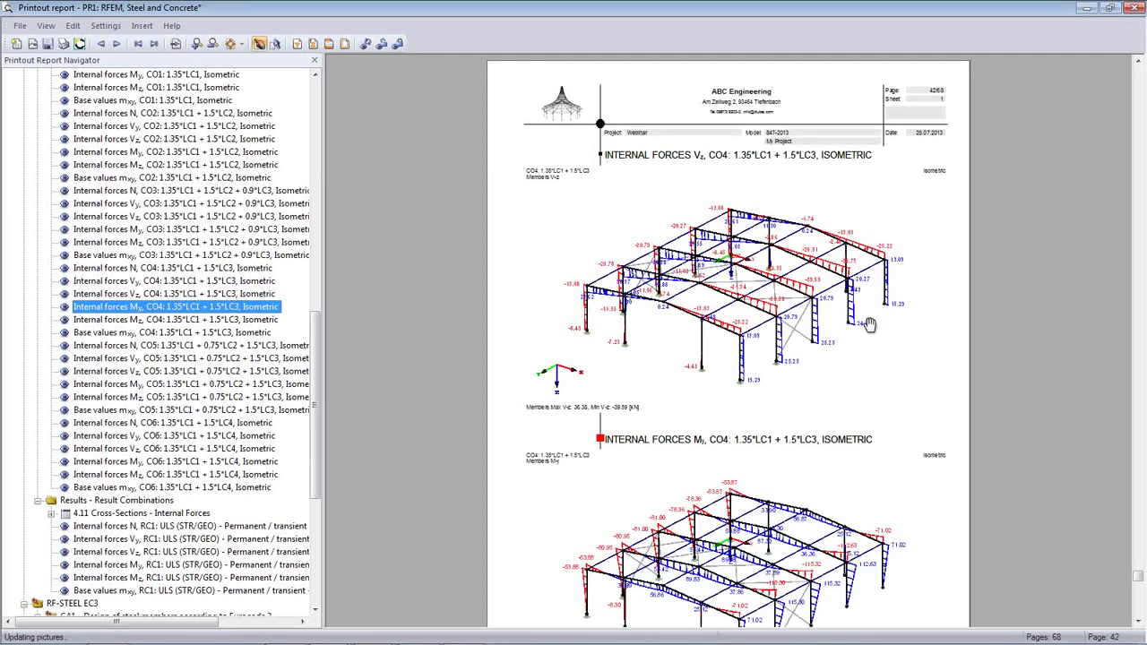
scroll(869, 325, "down", 1)
scroll(869, 324, "down", 10)
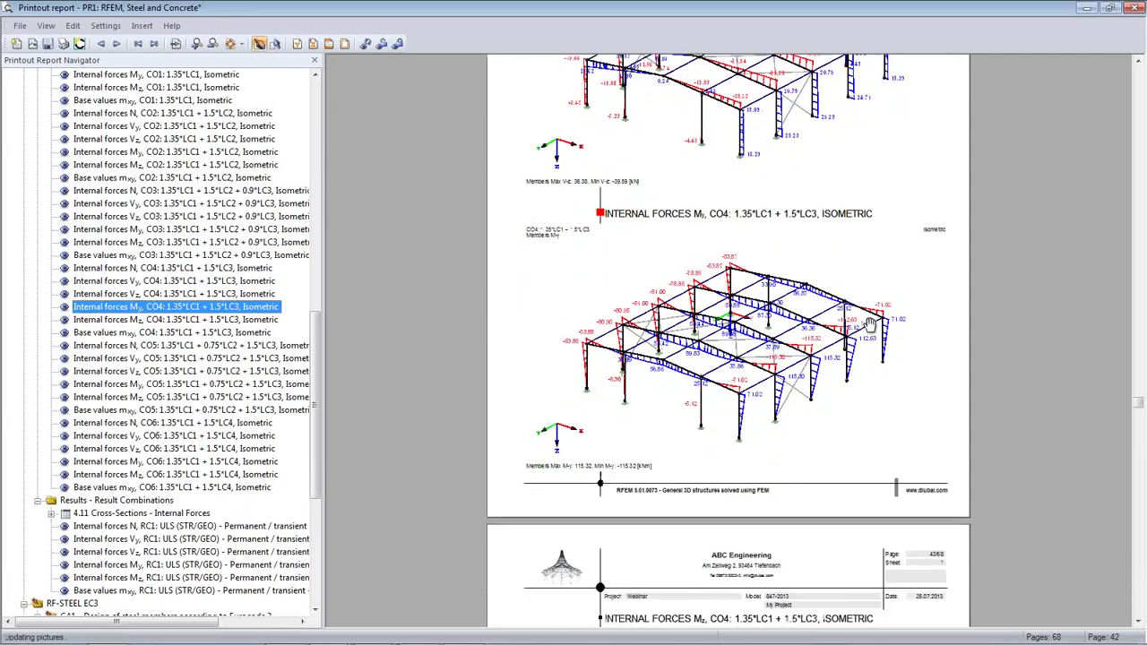
scroll(869, 325, "down", 6)
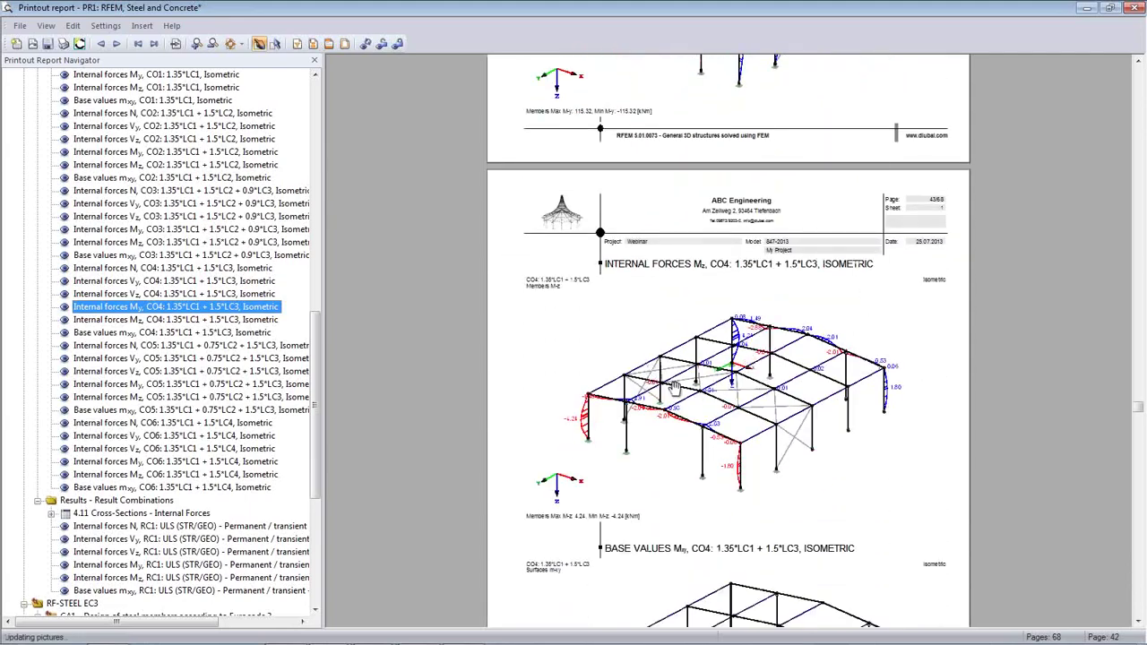
scroll(676, 387, "down", 3)
scroll(676, 387, "down", 10)
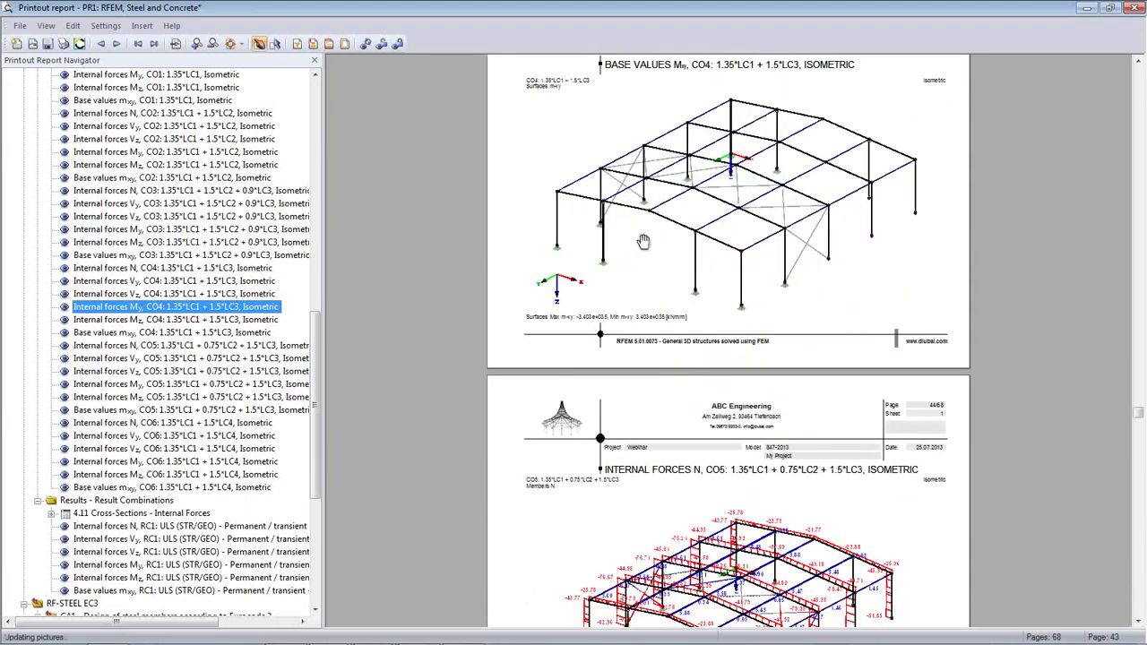
scroll(629, 269, "up", 3)
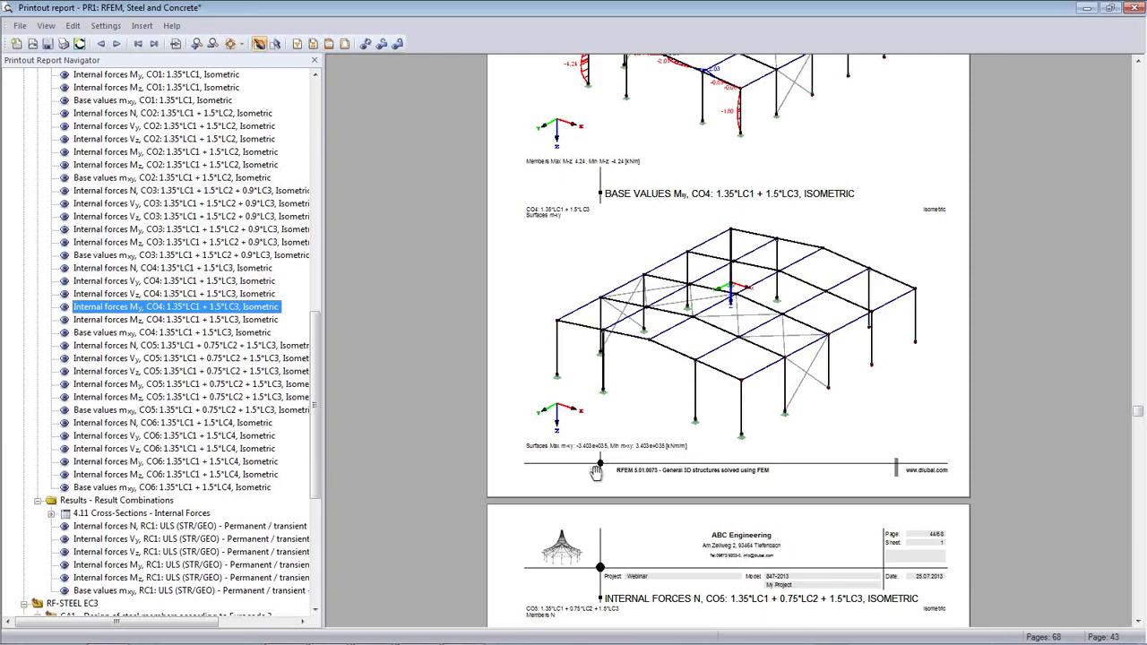
scroll(759, 484, "down", 2)
scroll(760, 483, "down", 20)
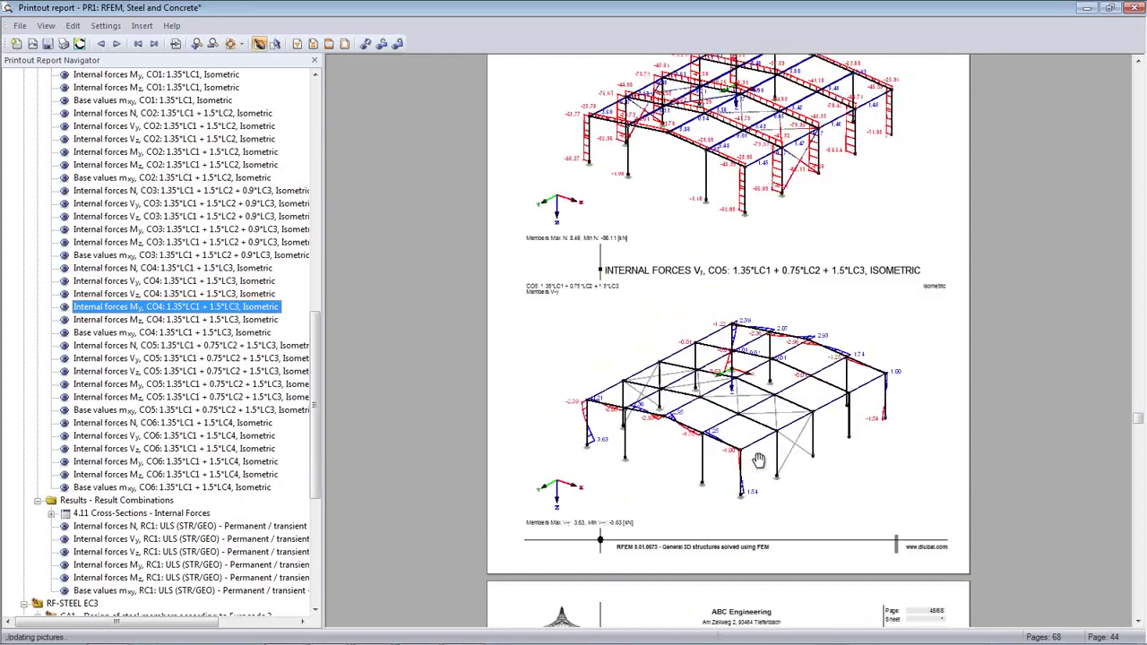
scroll(758, 456, "down", 15)
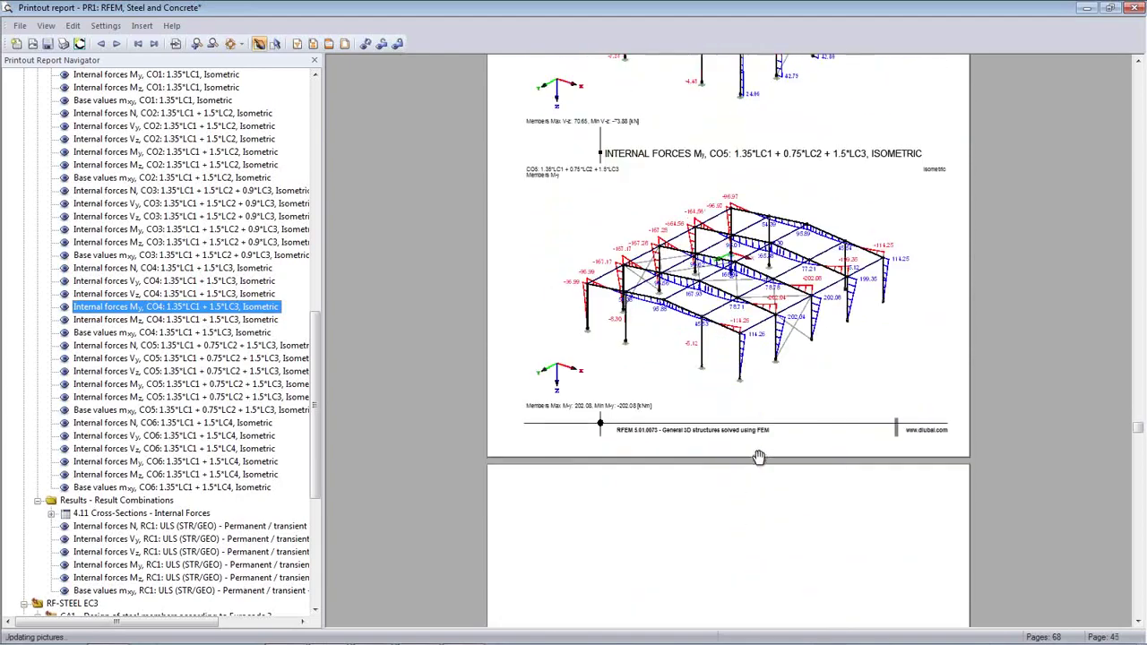
Step: Examine the remaining CO5 internal force graphics and the RC1 graphics for N and Vy in the report
scroll(759, 456, "down", 3)
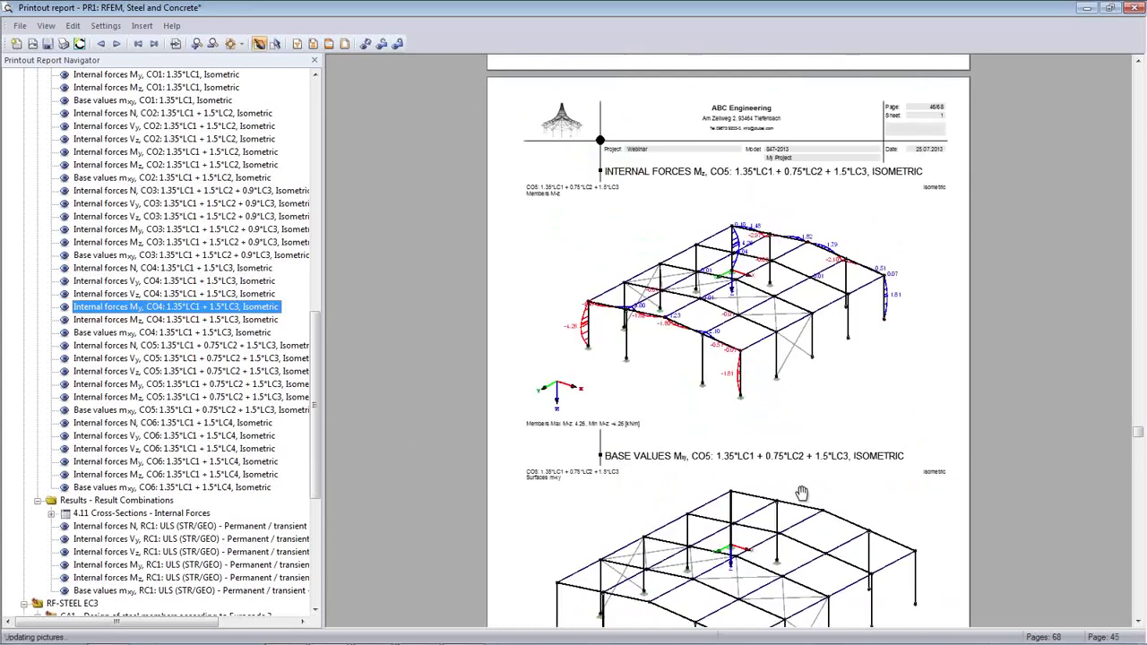
scroll(788, 491, "down", 2)
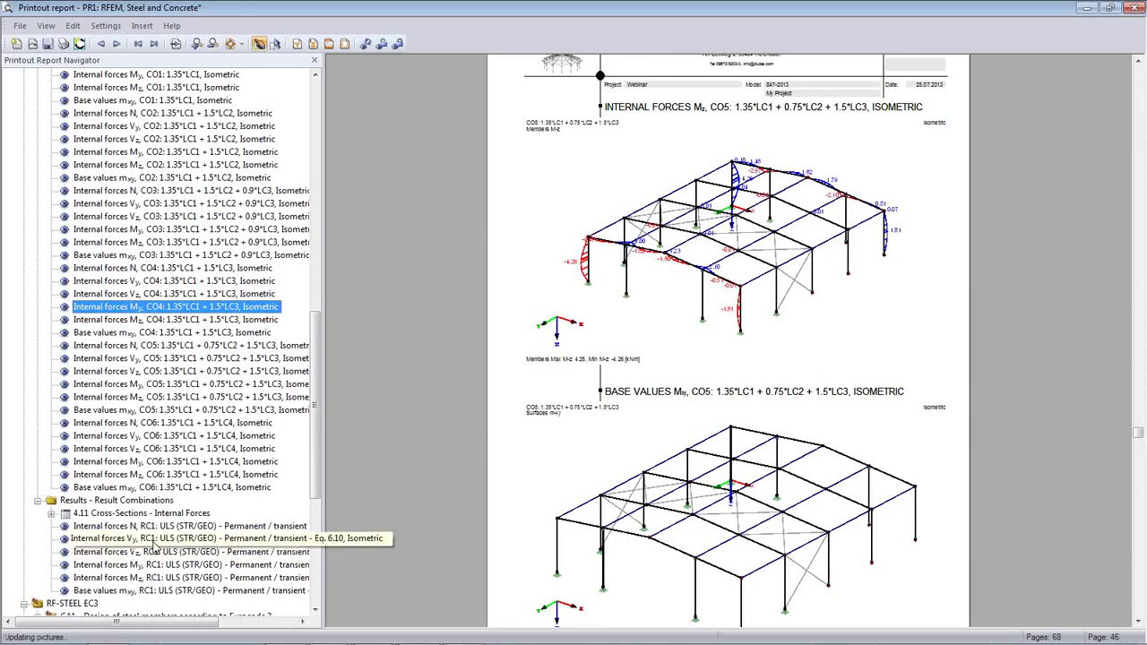
left_click(153, 538)
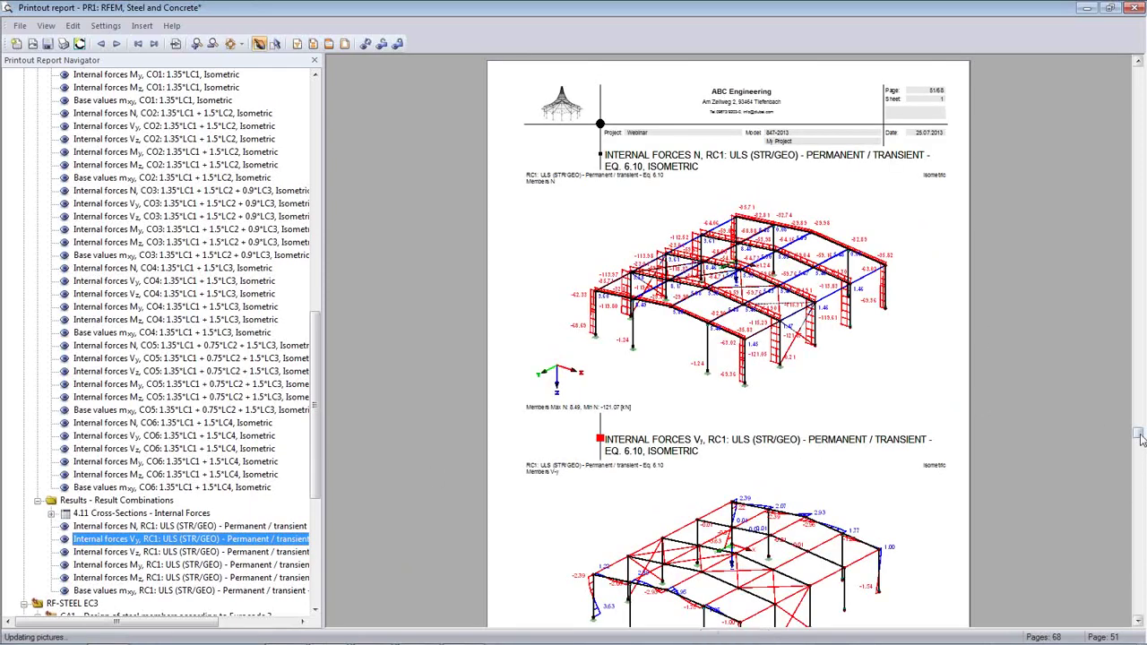
left_click_drag(1140, 437, 1137, 565)
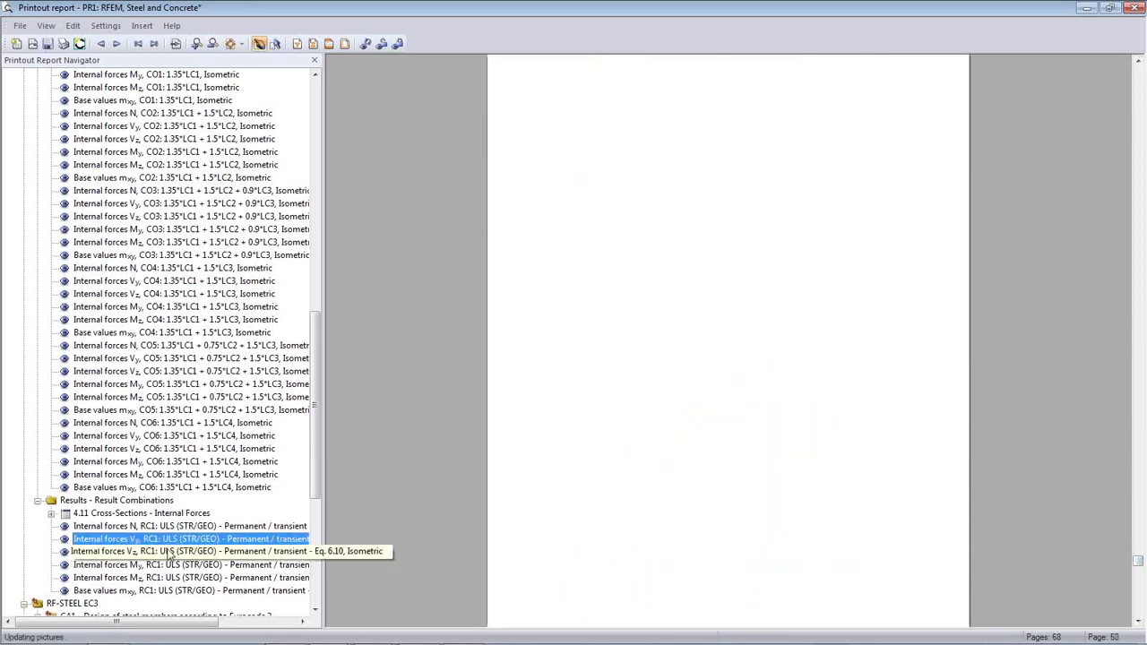
Step: Examine the RF-CONCRETE Surfaces required reinforcement graphics, from a-s,2,-z (top) to a-s,2,+z (bottom)
scroll(289, 506, "down", 4)
scroll(161, 403, "down", 4)
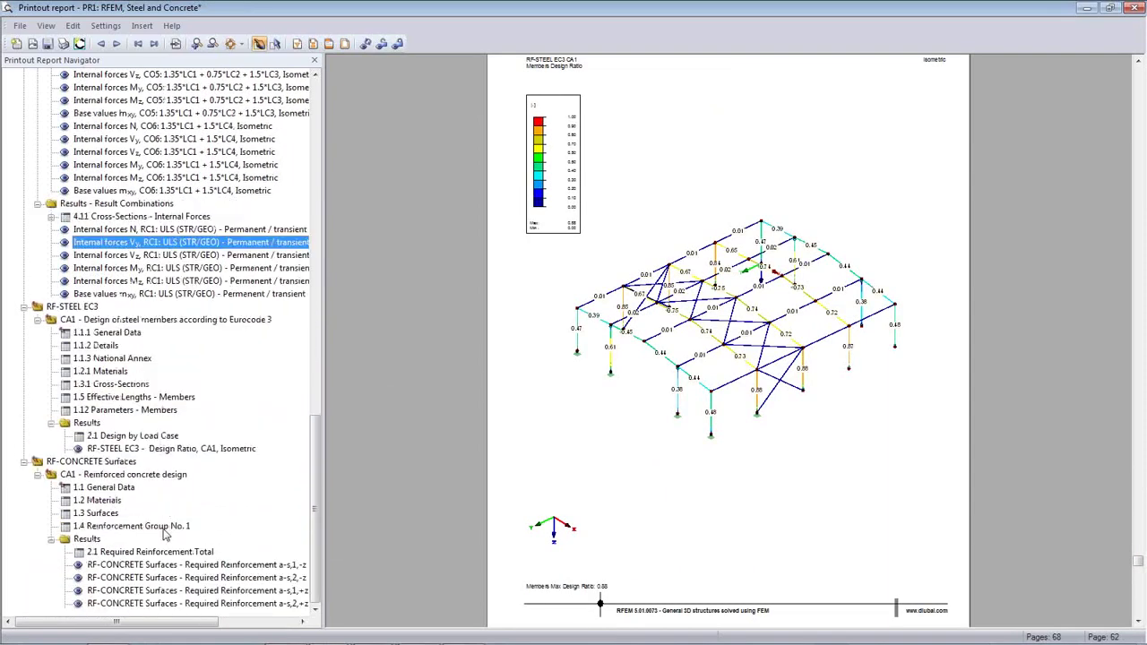
left_click(159, 578)
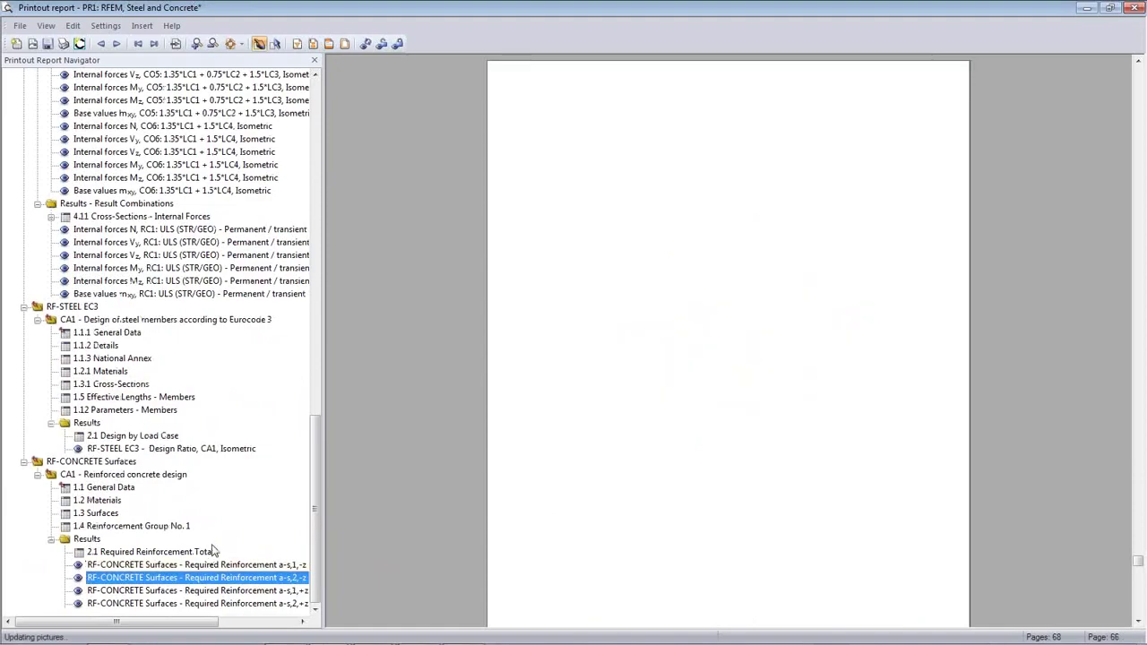
scroll(956, 473, "down", 2)
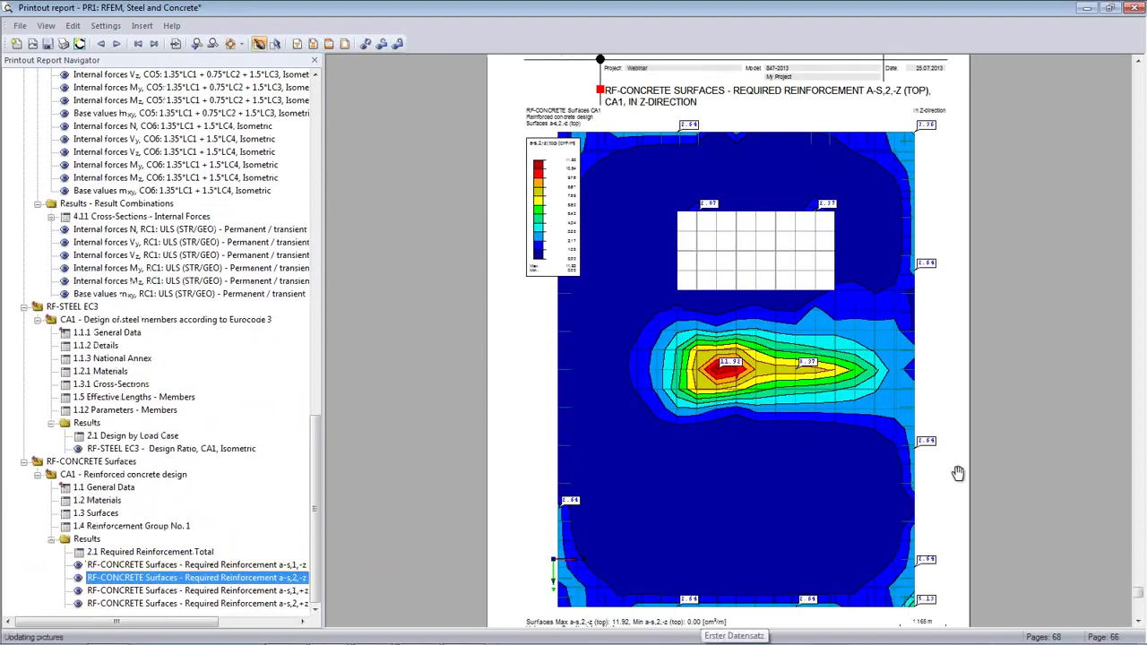
scroll(958, 473, "down", 20)
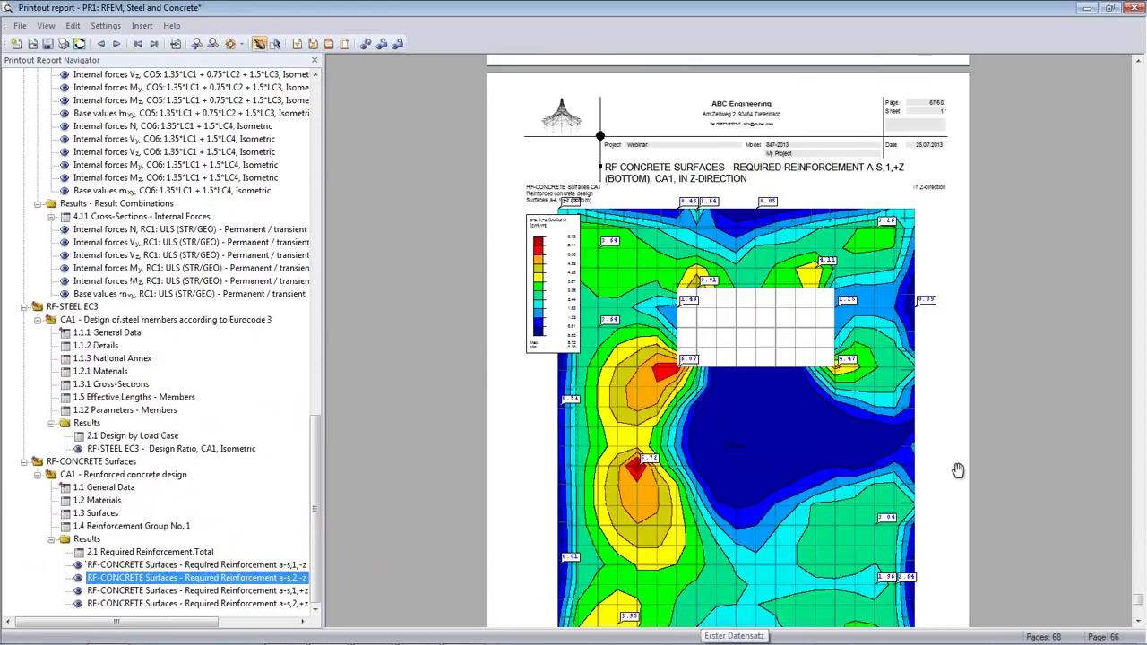
scroll(956, 468, "down", 20)
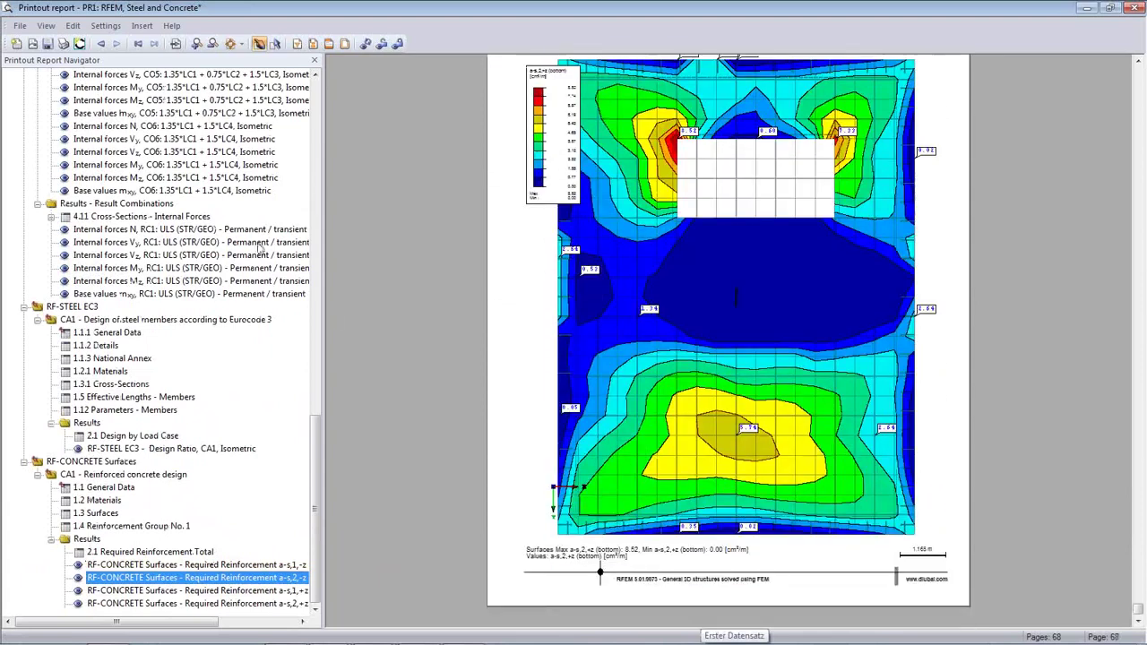
Step: Set the report preview to two pages side by side and look back through the reinforcement and steel design ratio pages
left_click(72, 26)
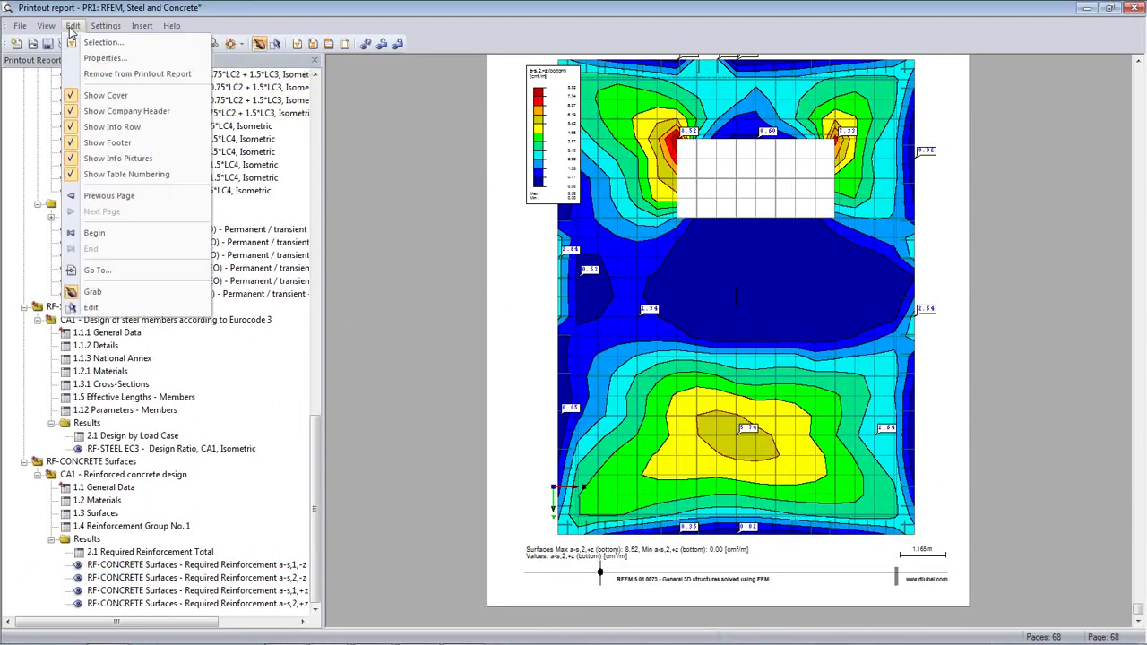
mouse_move(105, 32)
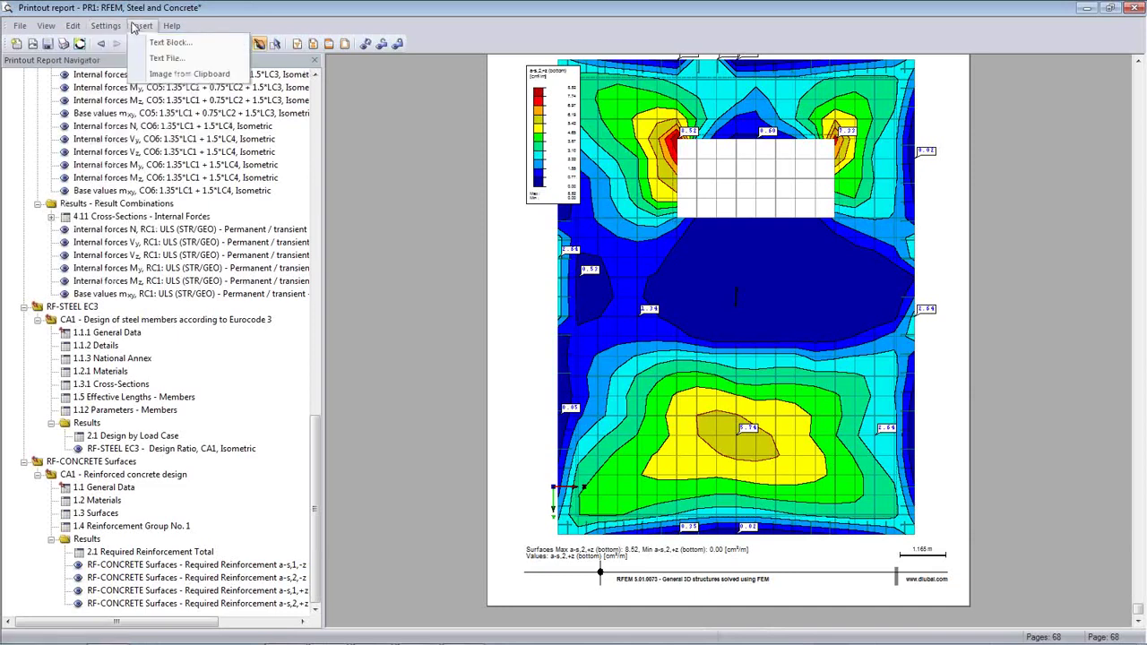
mouse_move(45, 26)
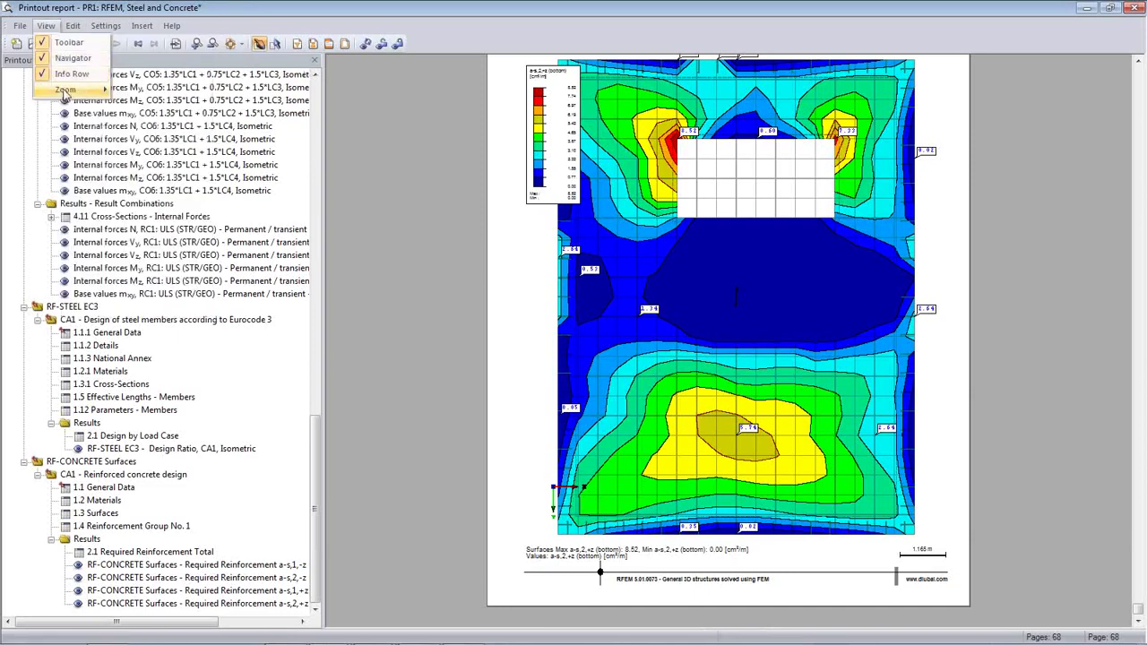
mouse_move(64, 91)
left_click(153, 141)
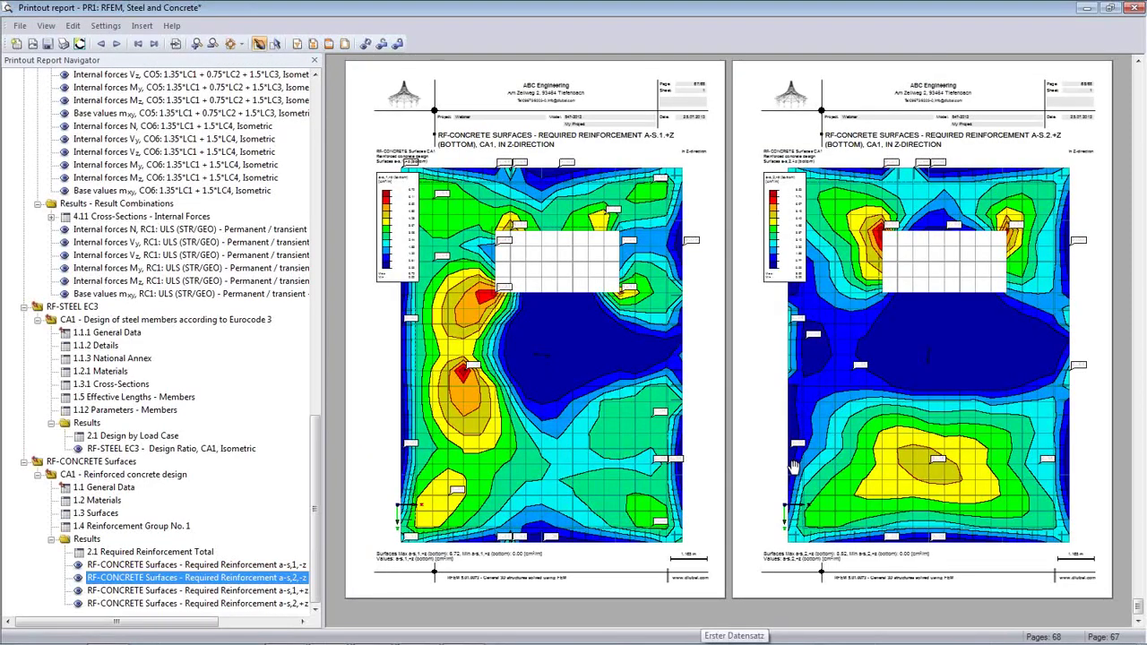
scroll(793, 466, "up", 5)
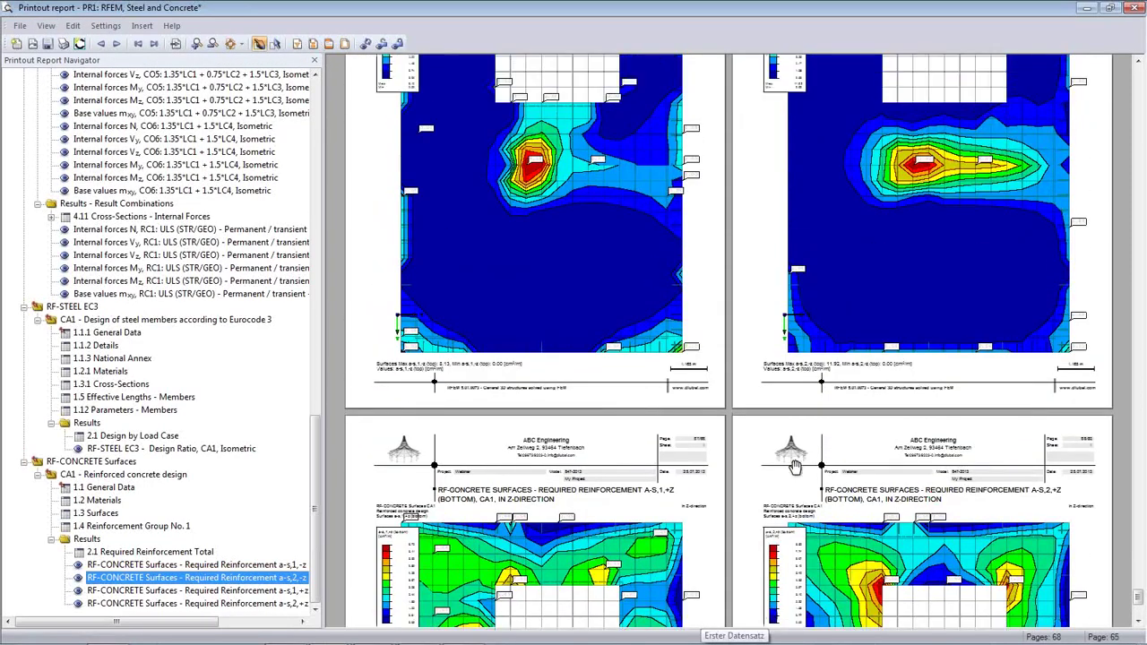
scroll(890, 481, "down", 7)
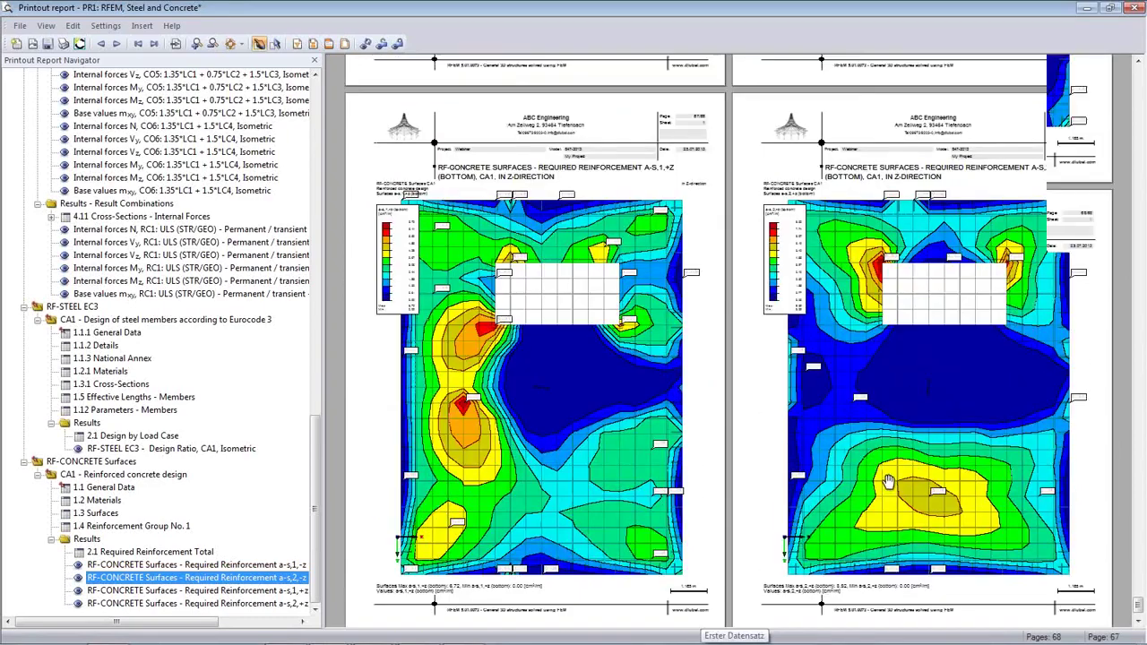
scroll(889, 482, "up", 10)
scroll(891, 482, "up", 10)
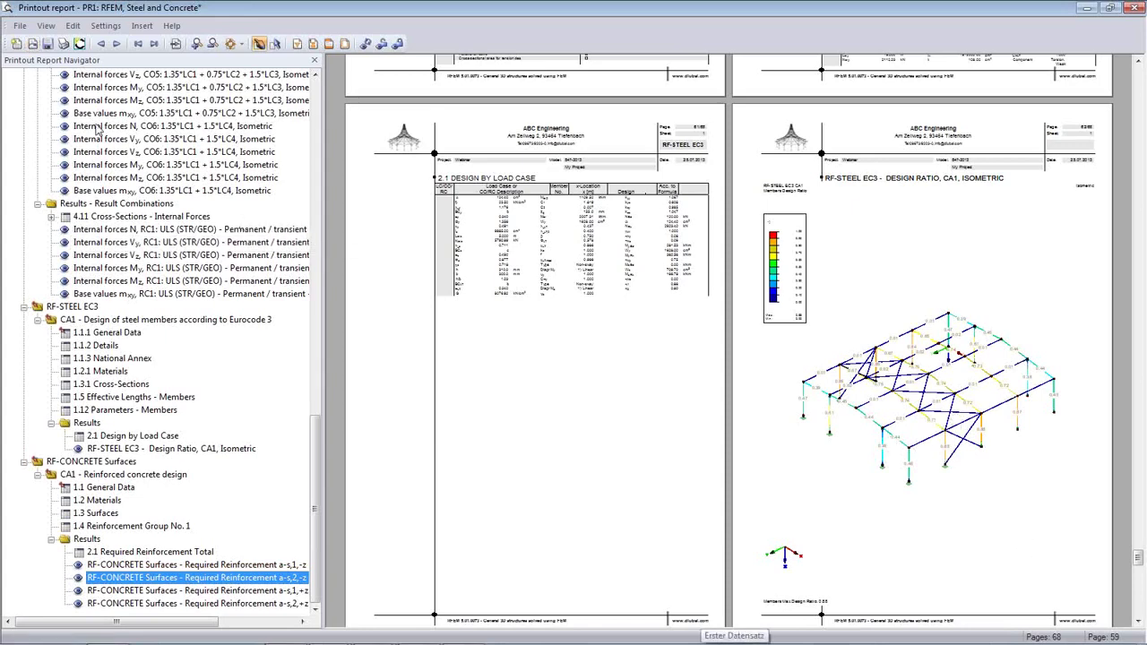
Step: Export the printout report as a PDF file named print1 in the Webinar folder
left_click(19, 25)
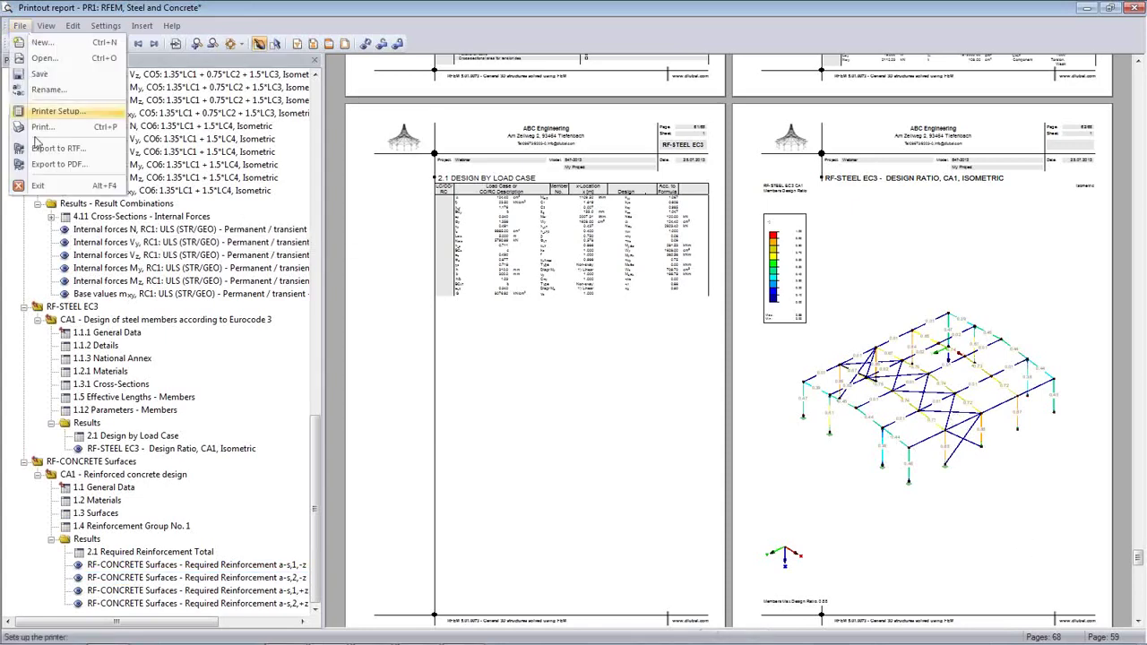
left_click(42, 167)
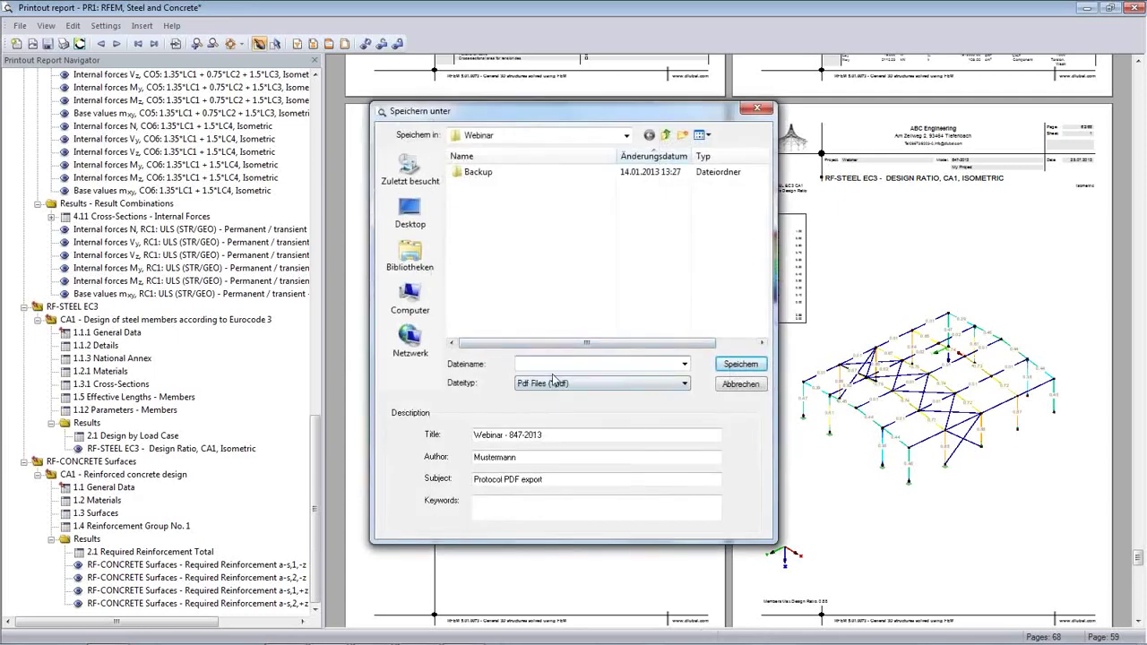
type("print 1")
left_click(748, 370)
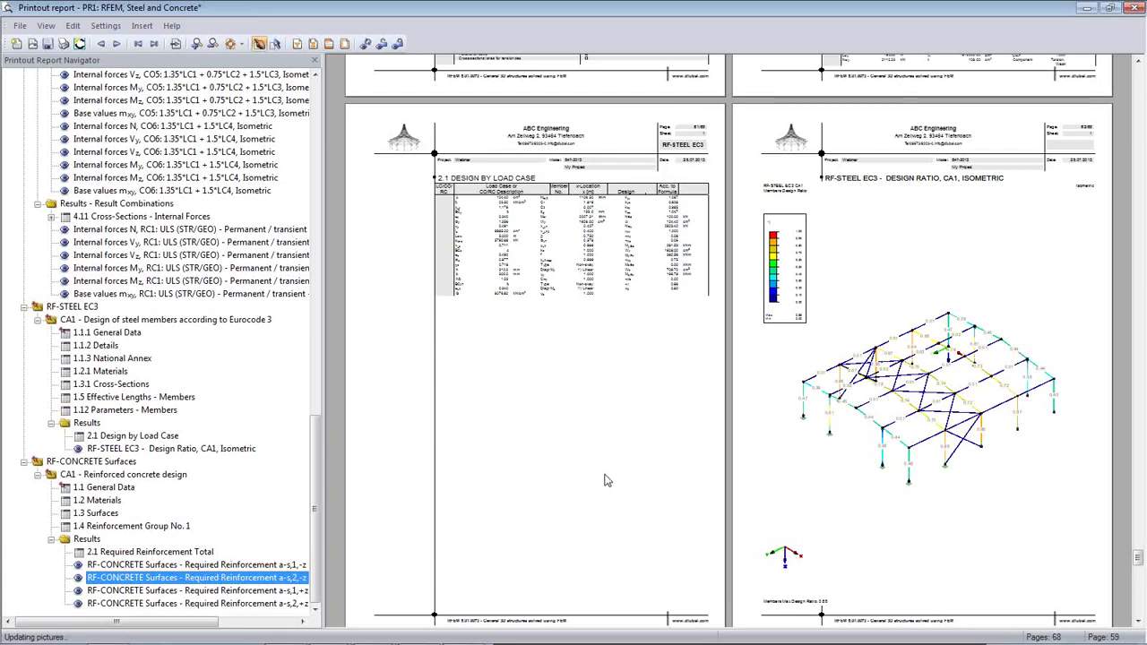
mouse_move(419, 638)
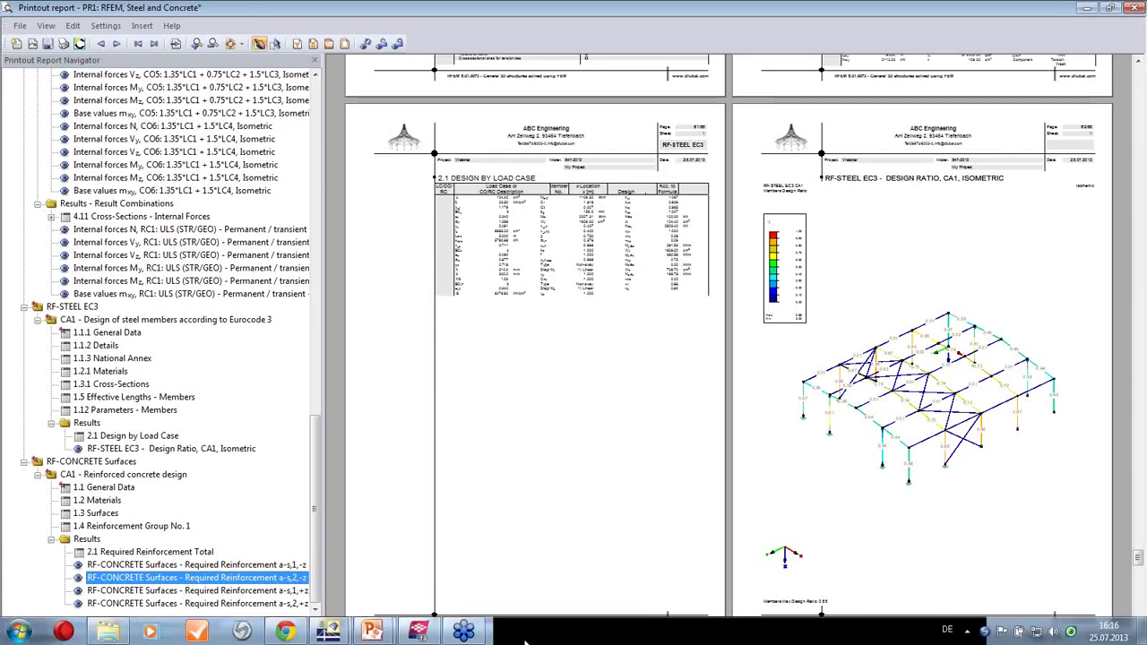
mouse_move(341, 636)
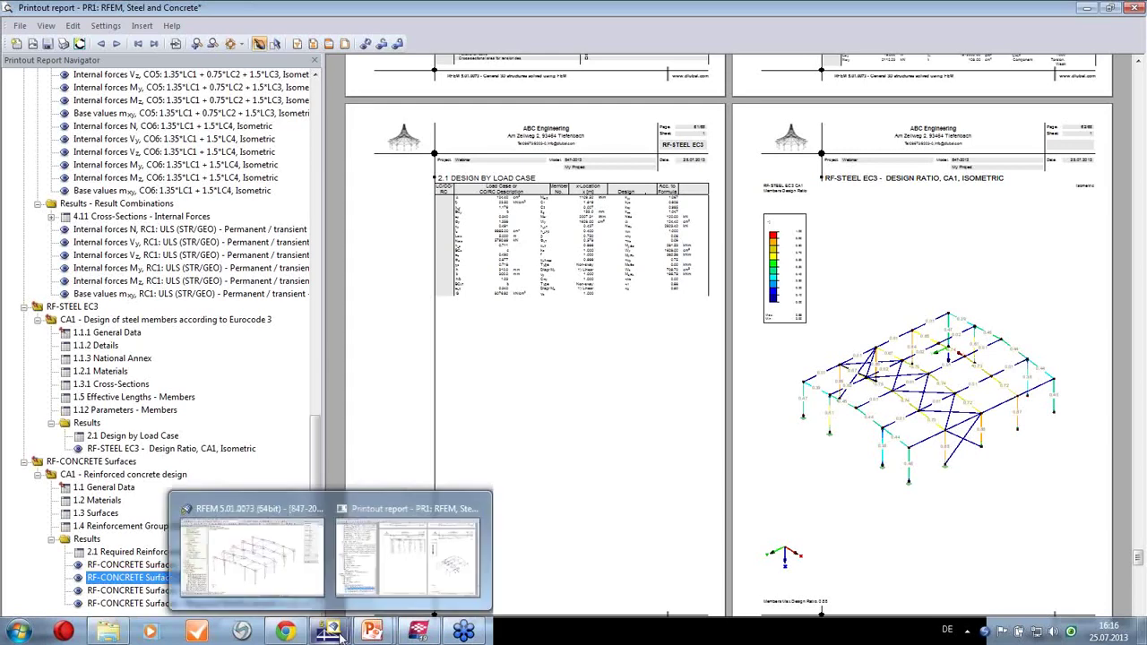
left_click(385, 573)
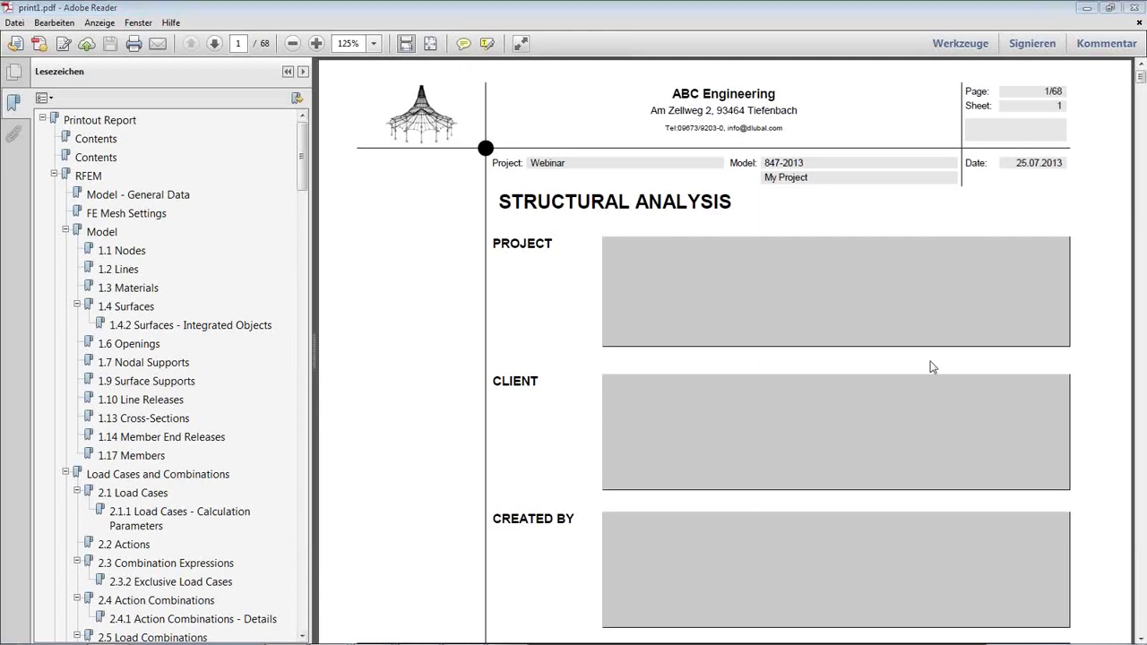
Step: In Adobe Reader, examine the 1.1 Nodes table and the model data of print1.pdf, fitting whole pages in the window
left_click(122, 252)
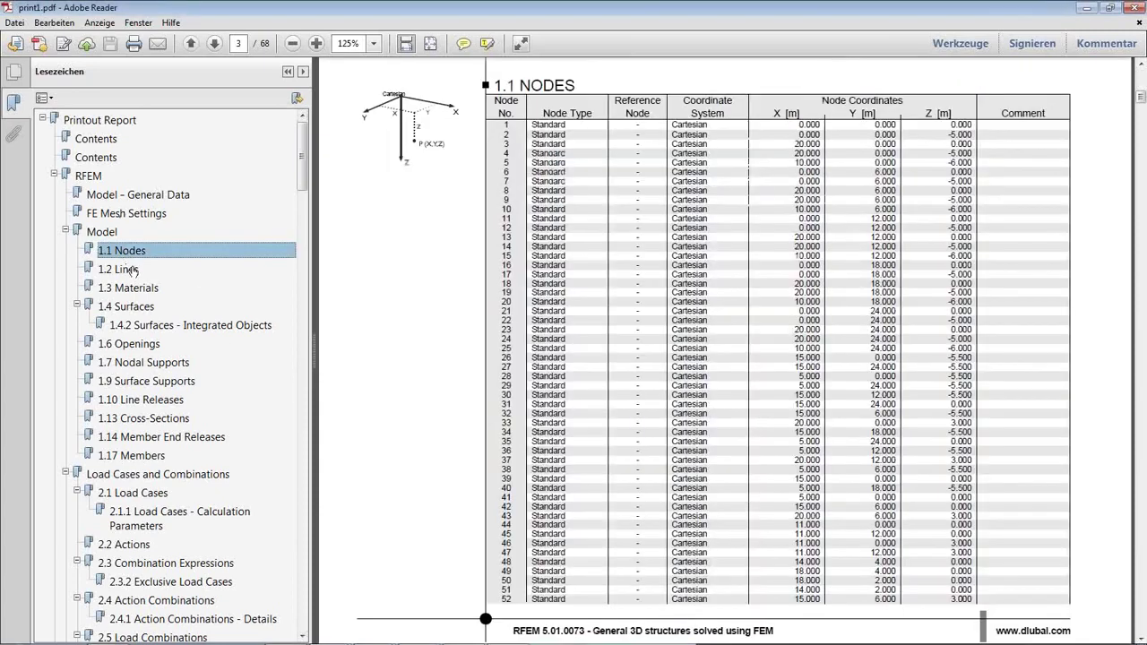
scroll(143, 313, "down", 4)
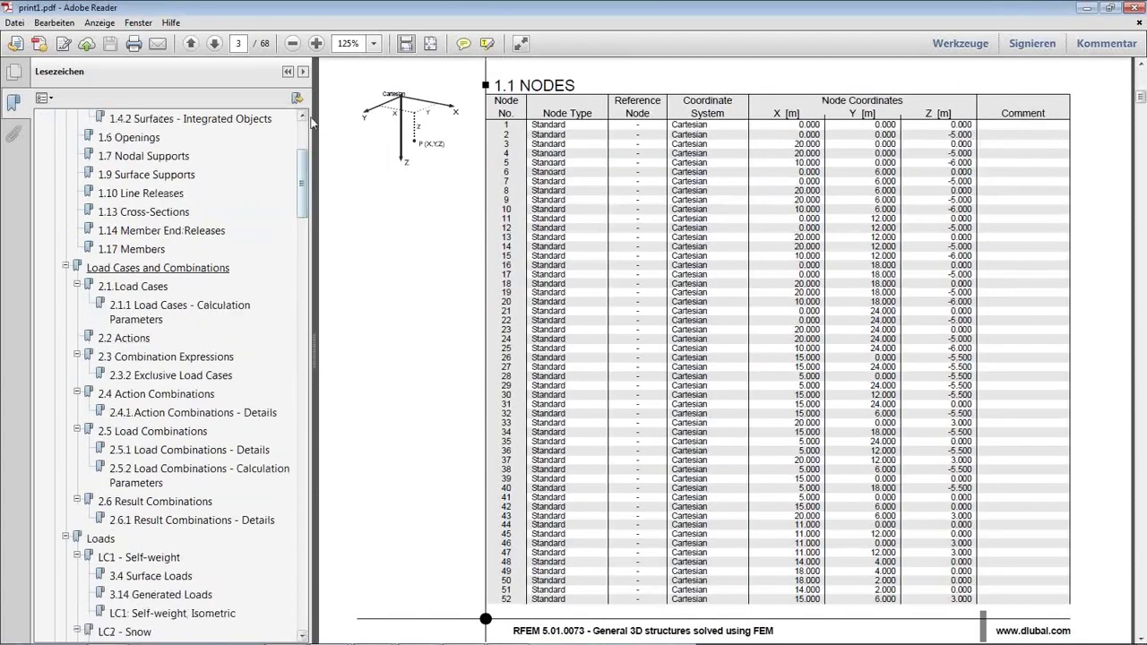
left_click(430, 43)
scroll(505, 396, "down", 2)
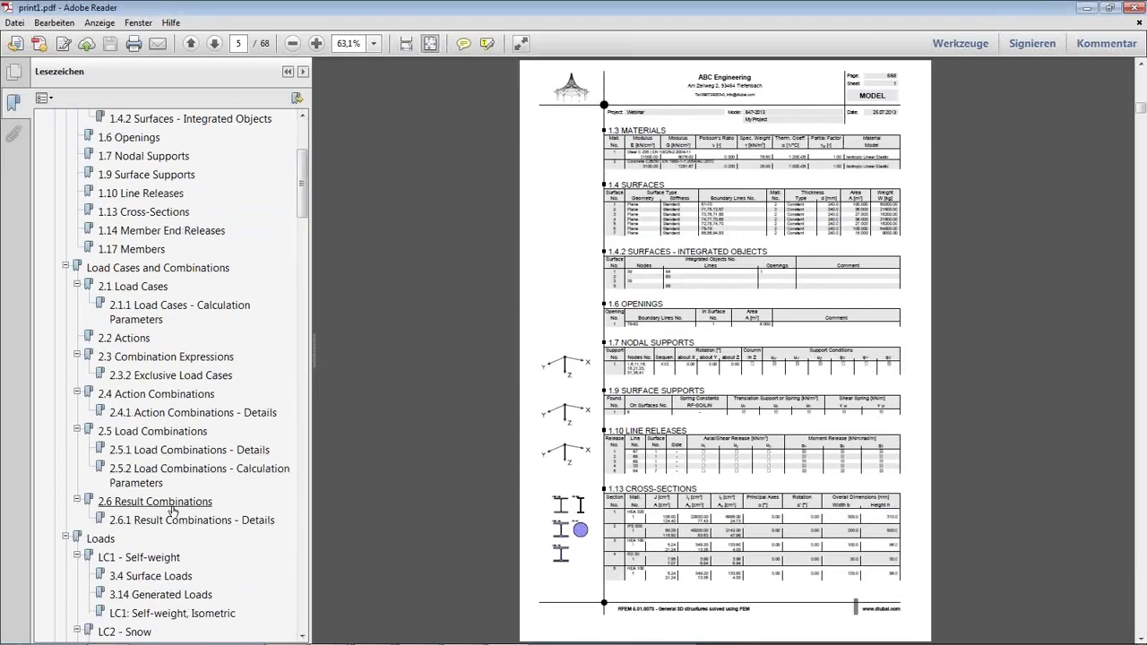
scroll(175, 509, "down", 9)
scroll(174, 484, "down", 3)
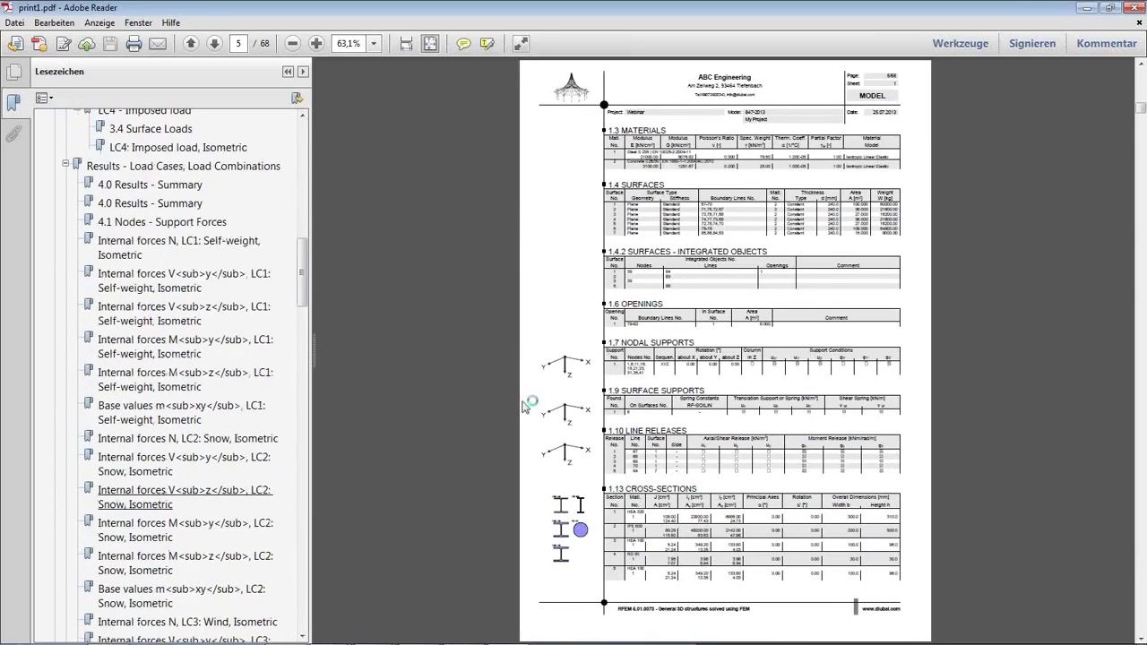
Step: Examine the Vz and My graphics of LC2 Snow and the base values mxy of RC1 through the PDF bookmarks
left_click(186, 492)
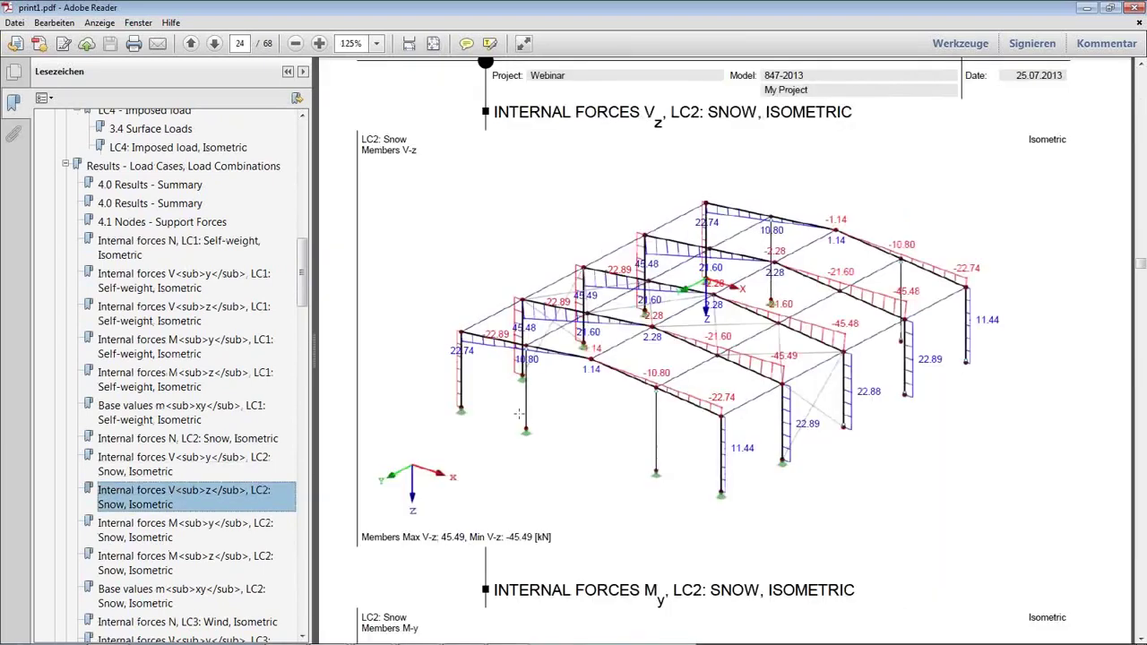
scroll(563, 398, "down", 3)
scroll(562, 397, "down", 4)
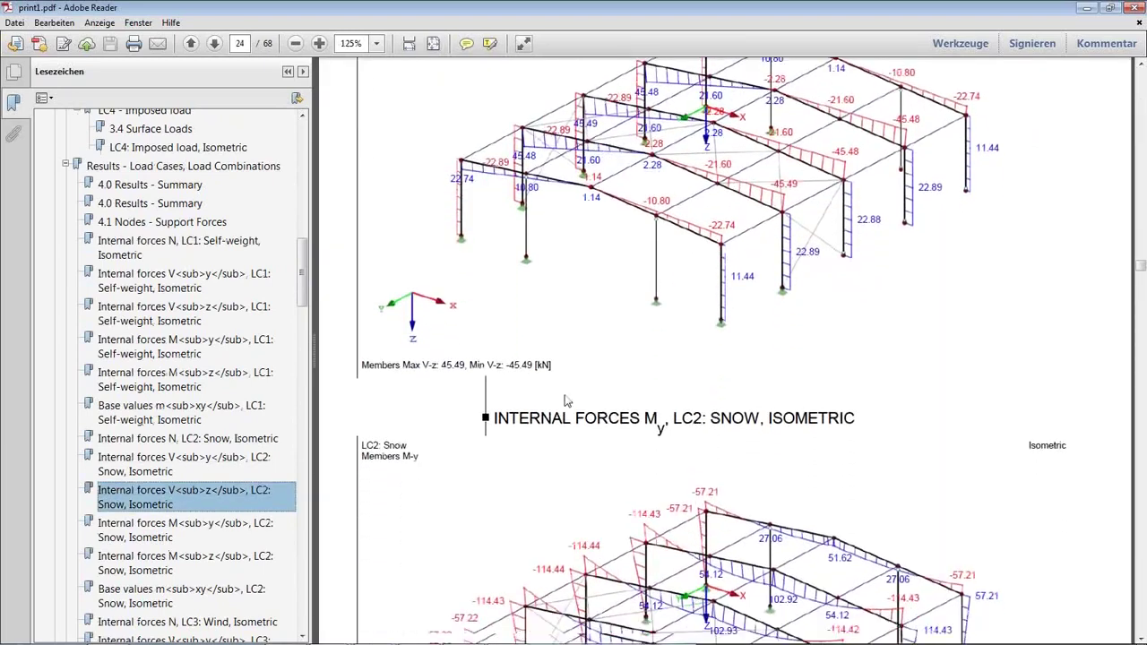
left_click(143, 533)
left_click_drag(306, 292, 305, 556)
left_click(152, 471)
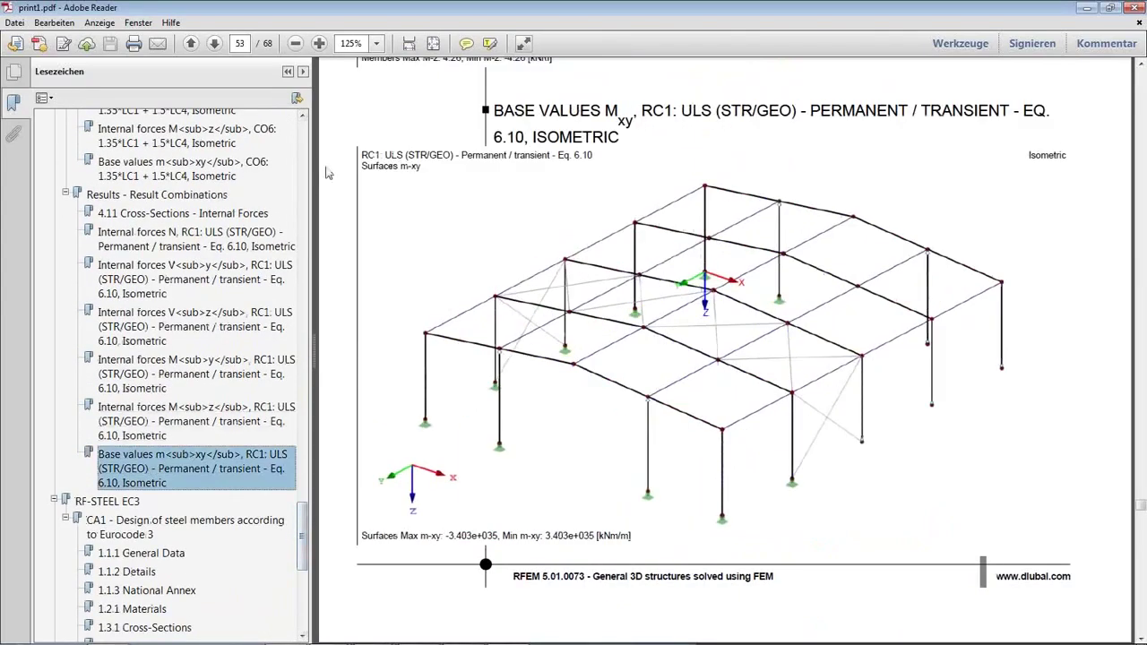
Step: Go to the Printout Report bookmark at the start of the PDF and look through the contents page
left_click_drag(303, 533, 274, 153)
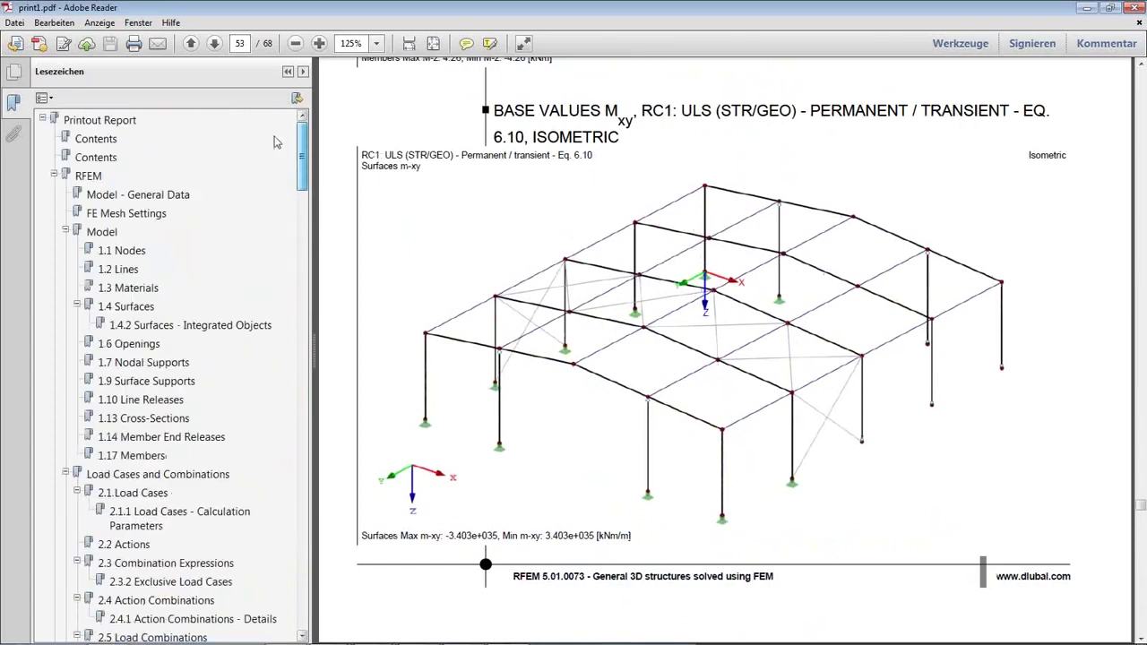
left_click(89, 123)
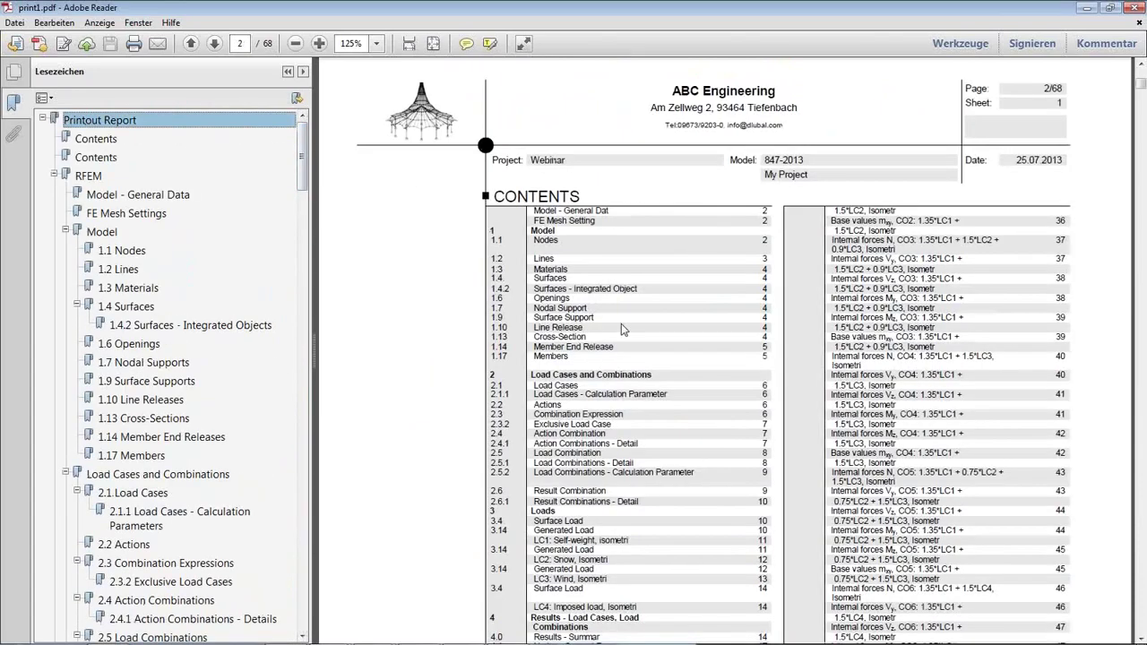
scroll(624, 304, "down", 1)
scroll(624, 304, "down", 1)
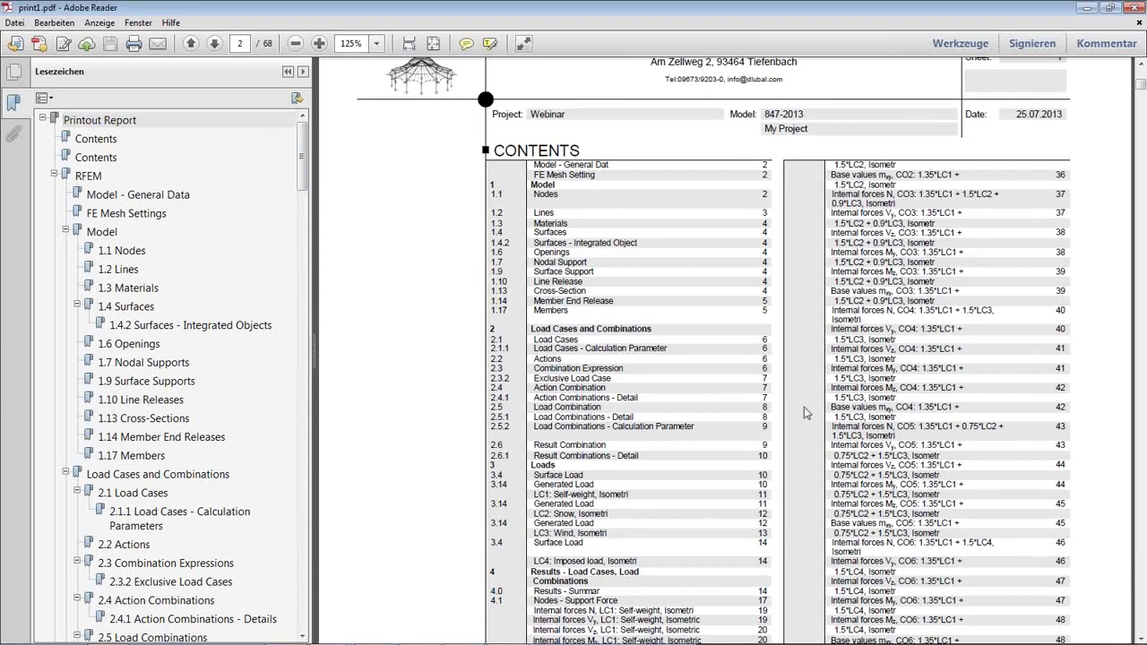
Step: Close the exported PDF, return to the printout report and exit it, saving the report
left_click(1130, 7)
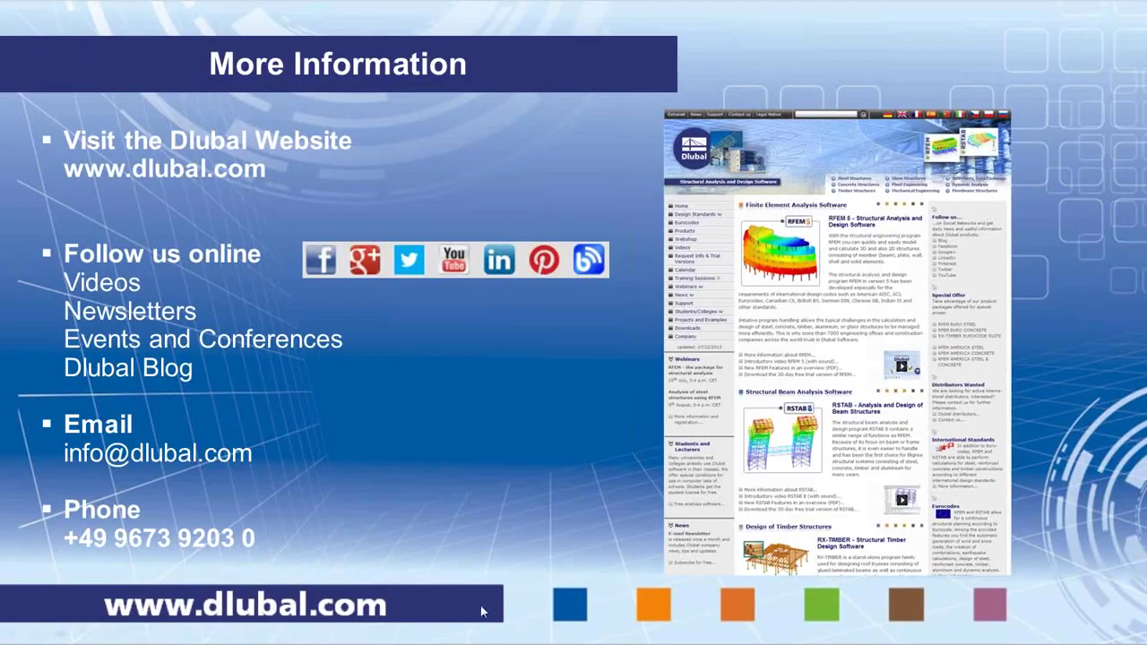
key("alt+Tab")
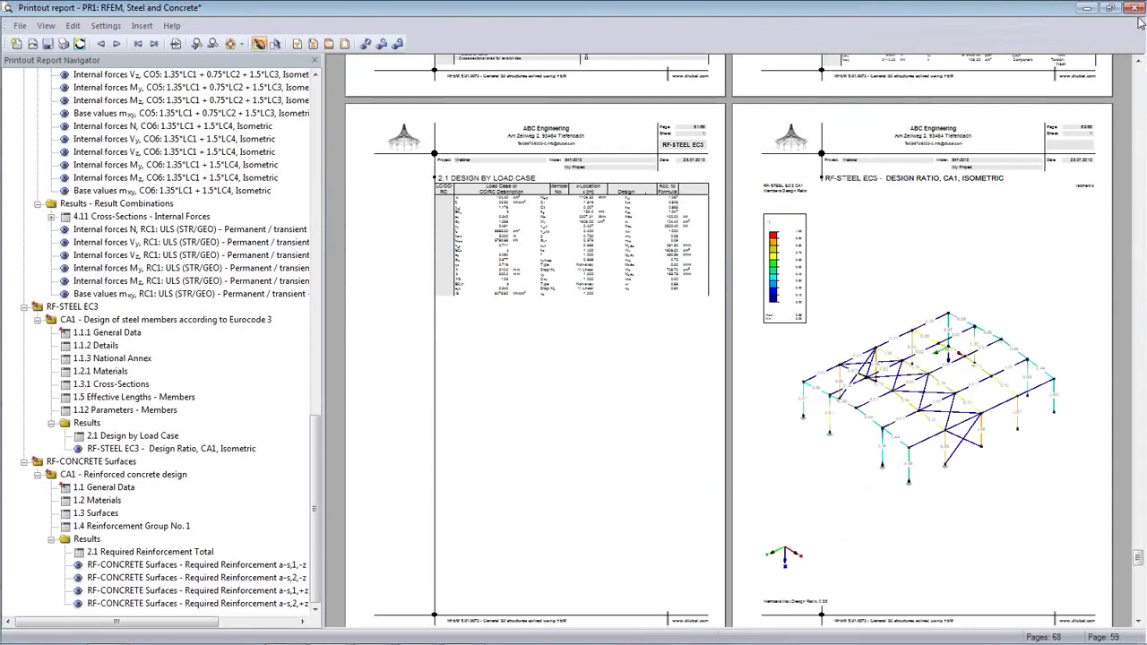
left_click(20, 25)
left_click(34, 186)
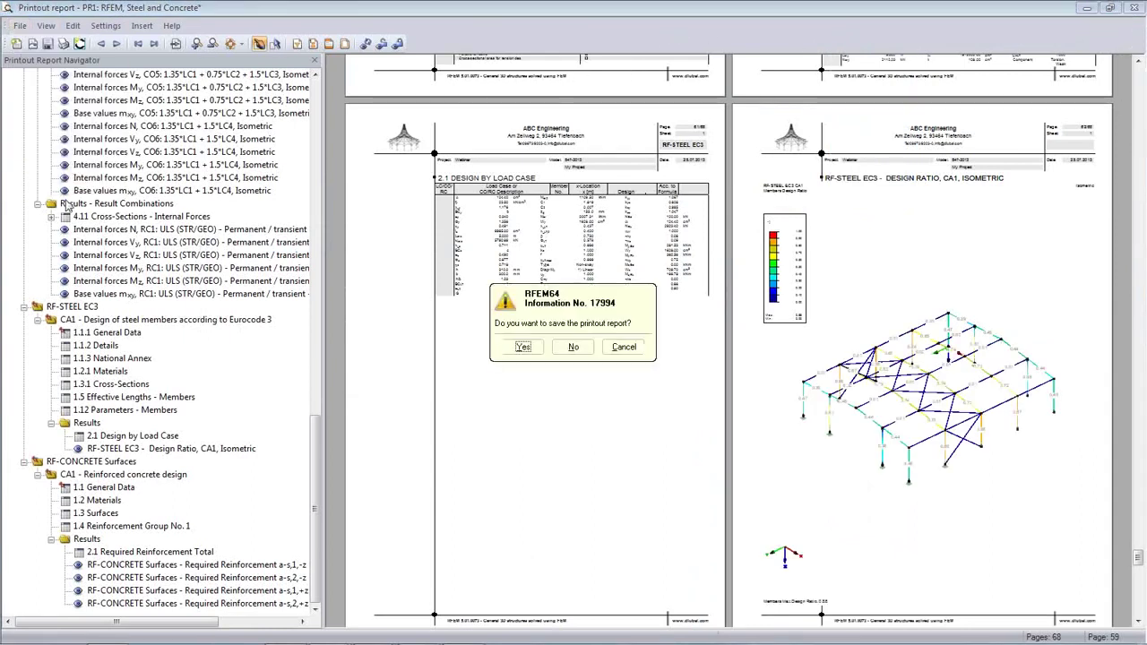
left_click(527, 348)
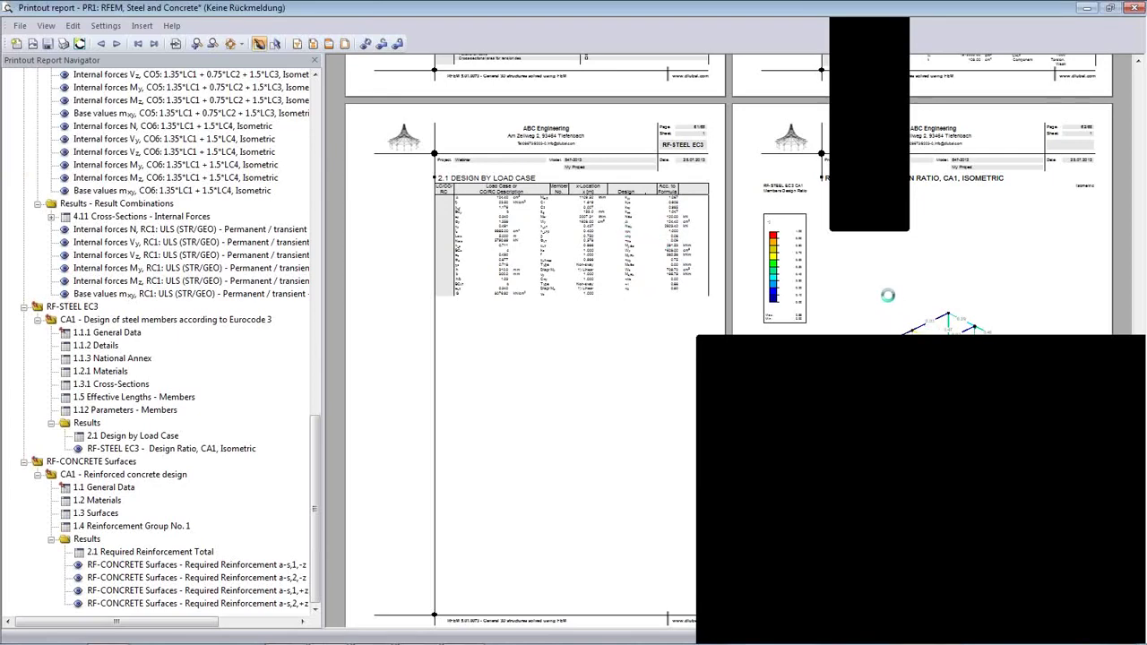
Step: Switch to Tekla Structures to check the WebNew model, and switch back to RFEM
mouse_move(324, 636)
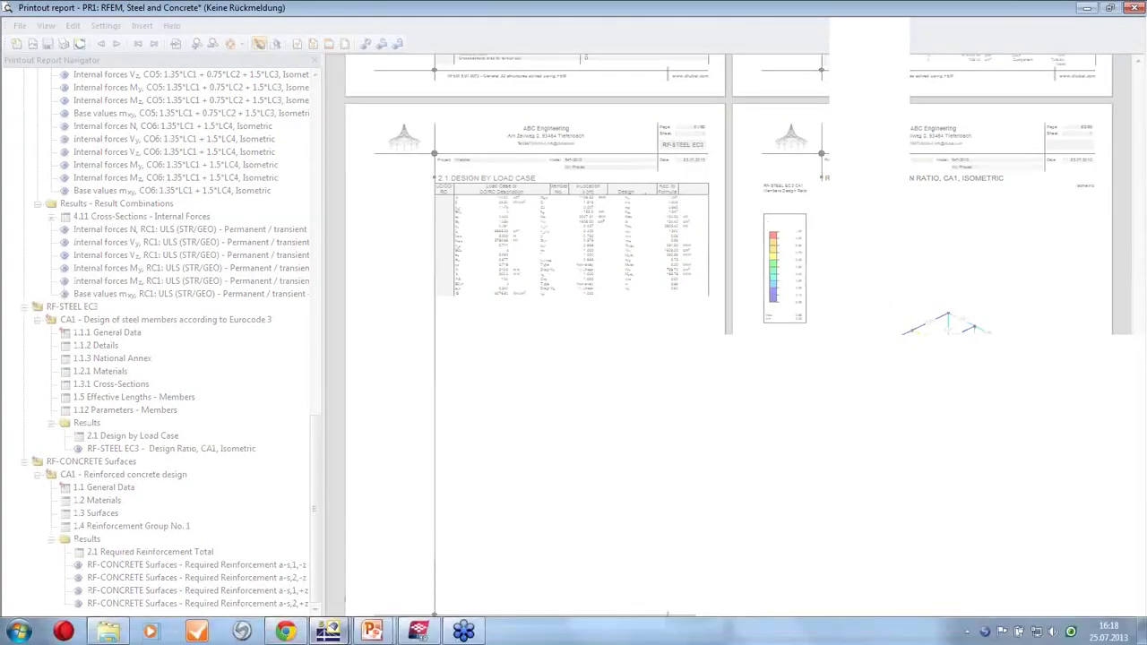
left_click(419, 632)
left_click(328, 631)
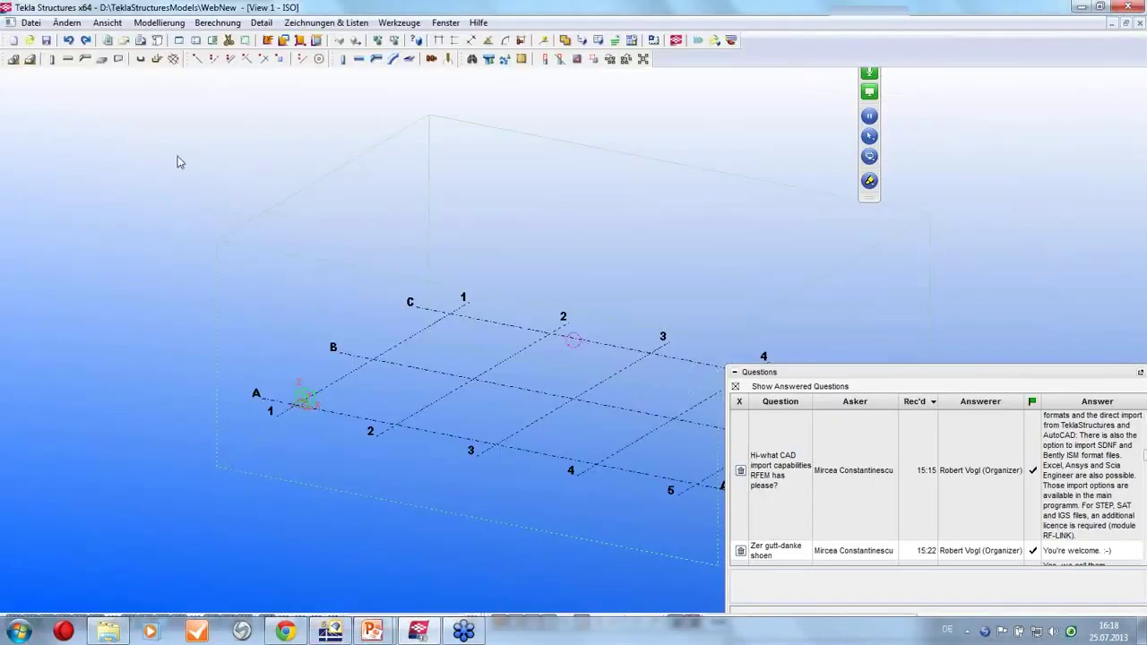
left_click(330, 631)
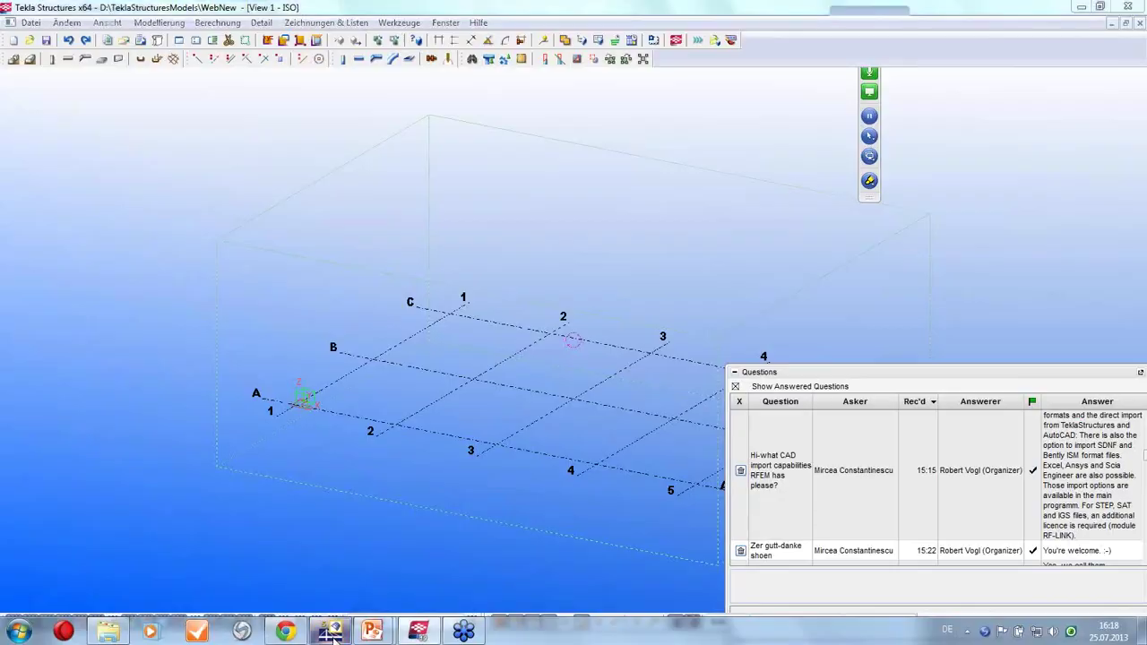
Step: Cancel the visibility mode to show the whole model and hide the member and surface results
scroll(401, 403, "down", 3)
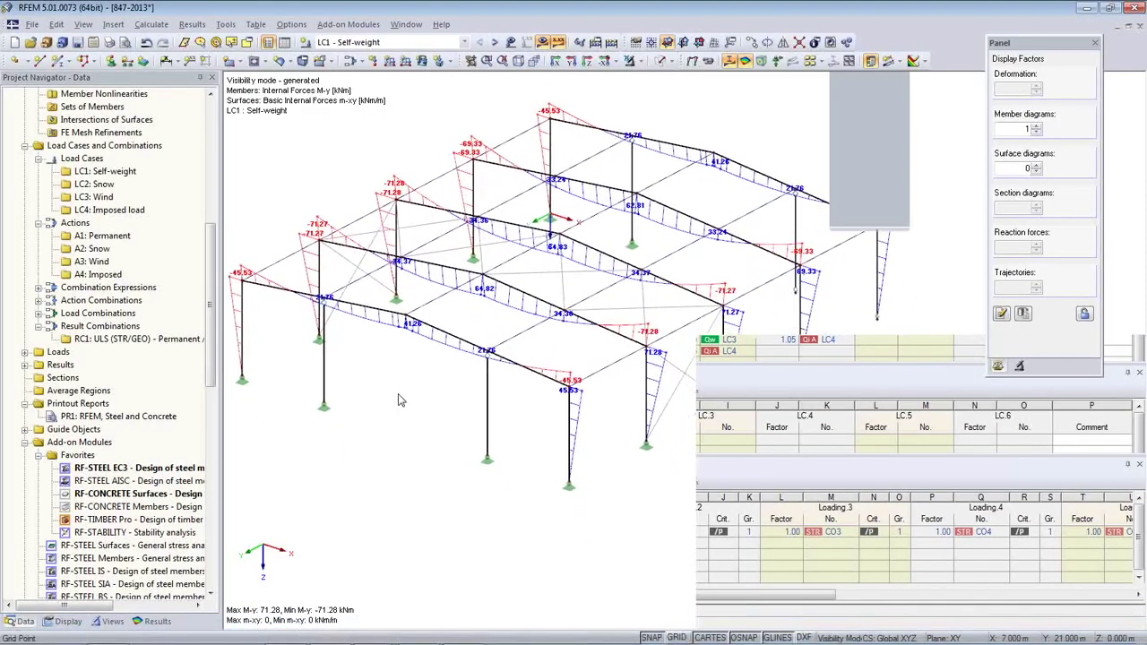
left_click(628, 60)
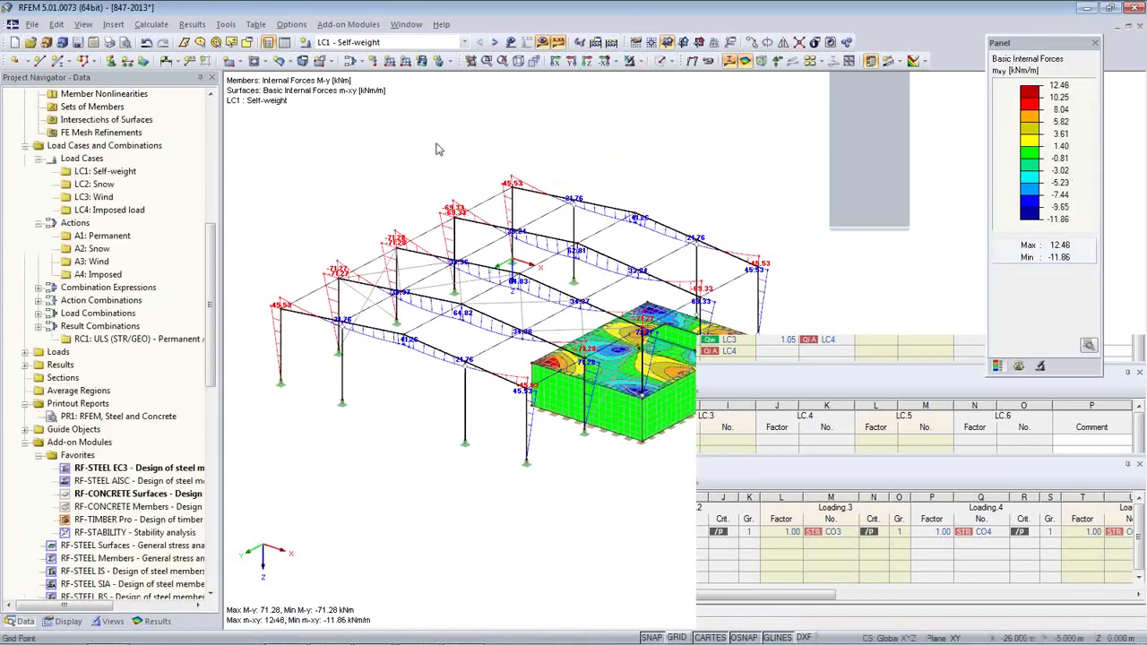
left_click(728, 61)
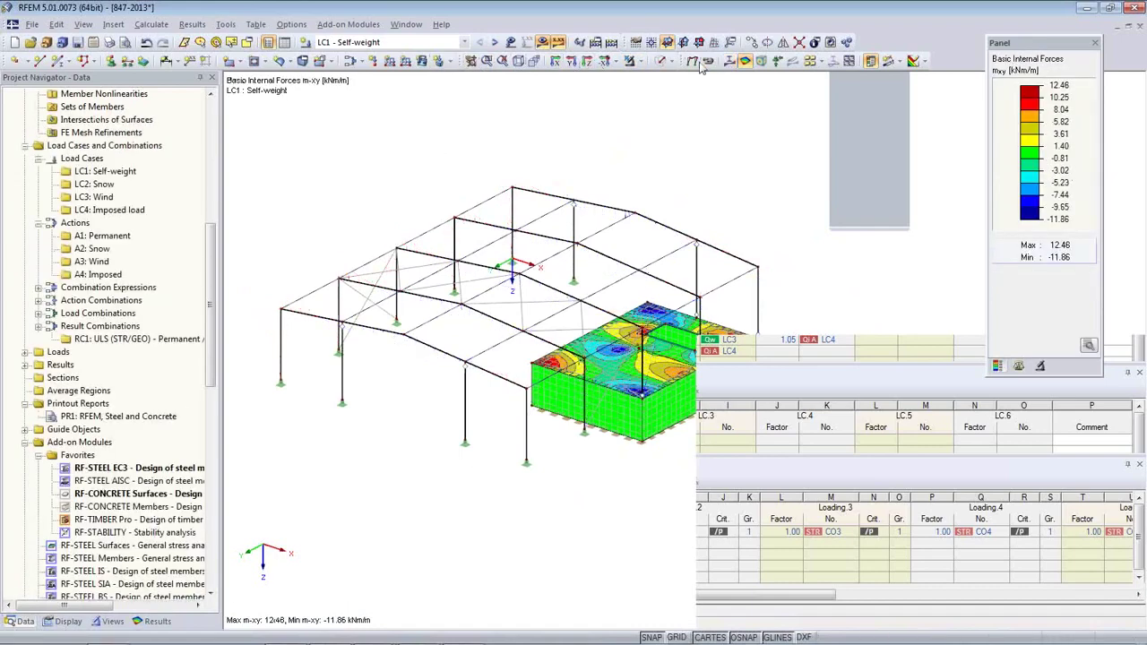
Step: Export the model directly to Tekla Structures, overwriting the existing model and mirroring the Y and Z coordinates
left_click(32, 24)
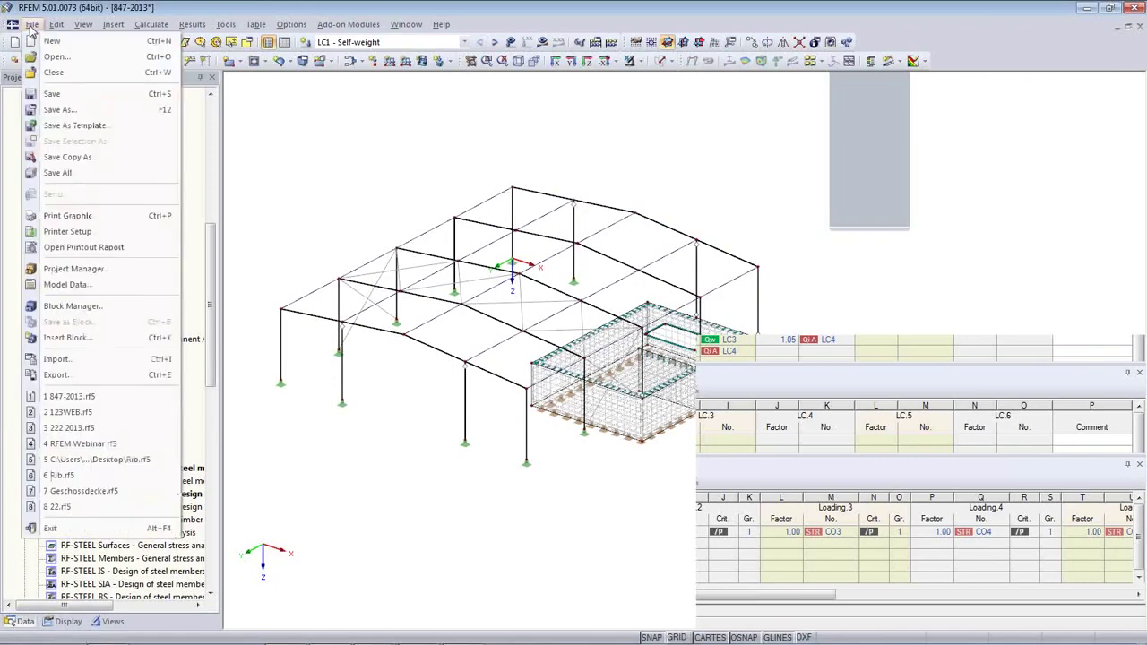
left_click(63, 375)
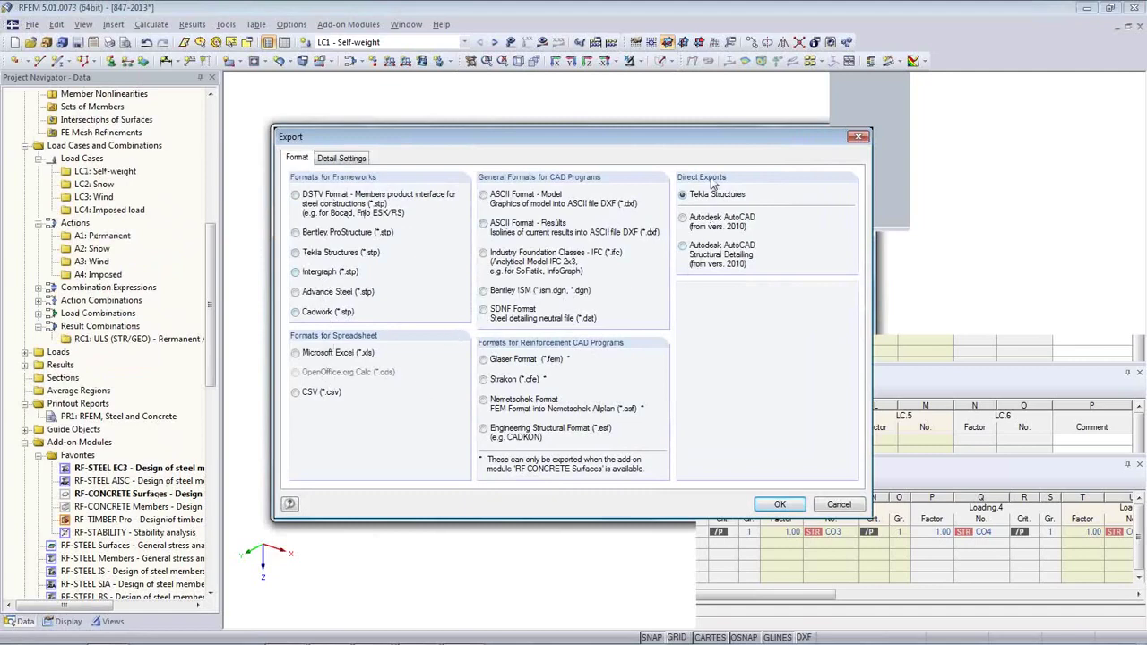
left_click_drag(653, 143, 569, 113)
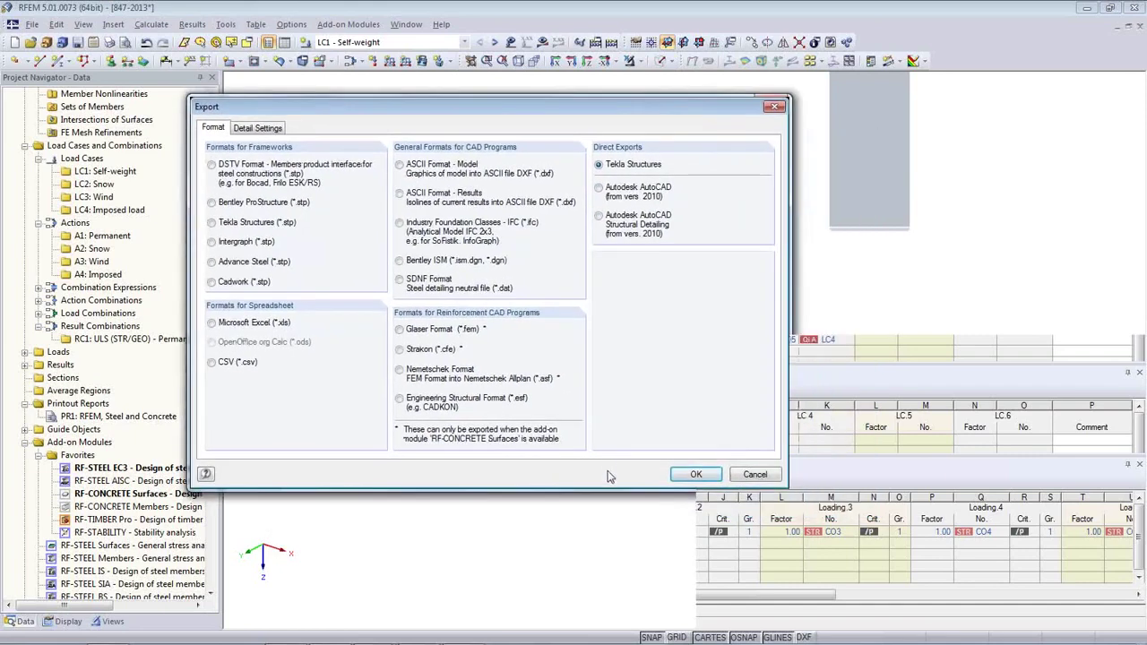
left_click(696, 475)
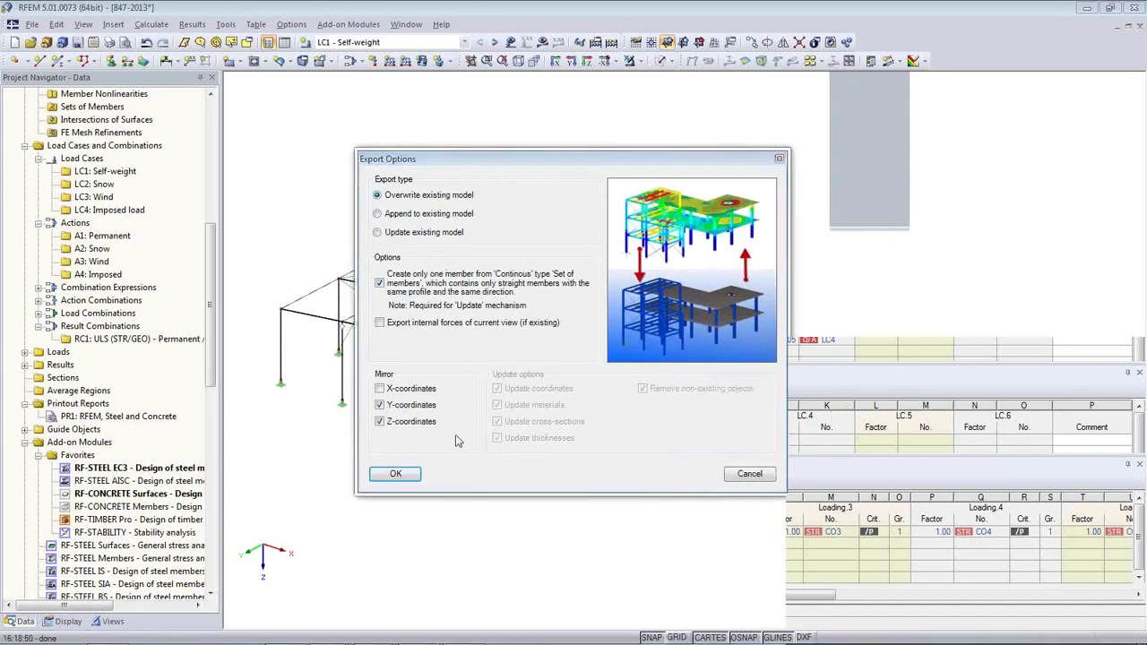
left_click(396, 474)
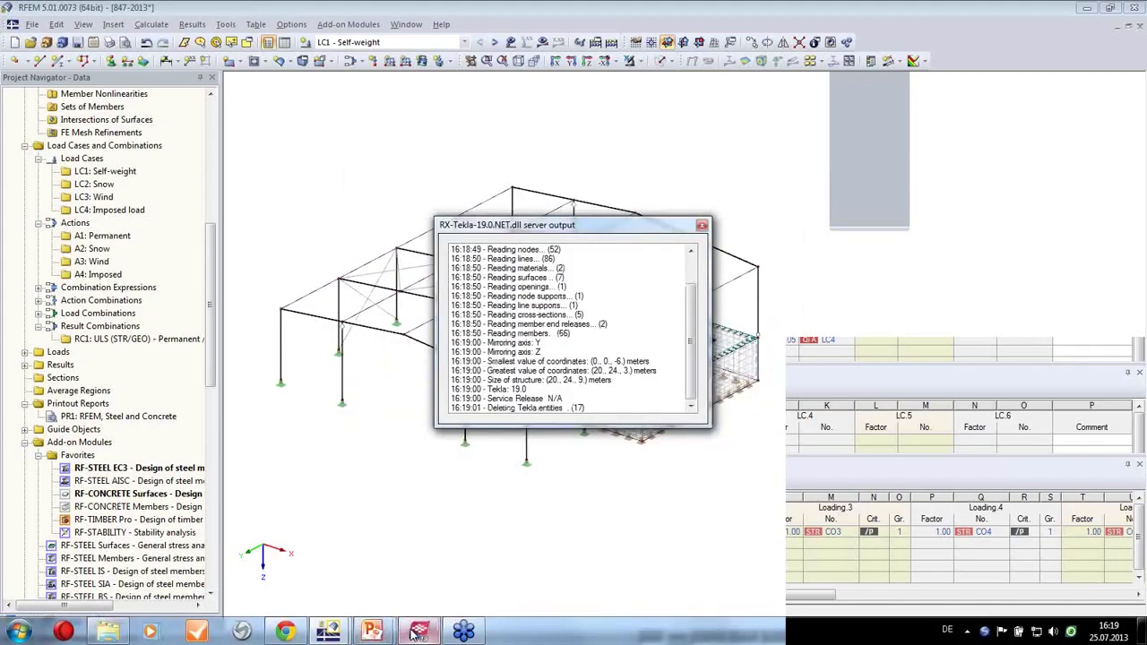
Step: Switch to Tekla Structures and examine the exported steel frames and concrete box in the 3D view
left_click(418, 636)
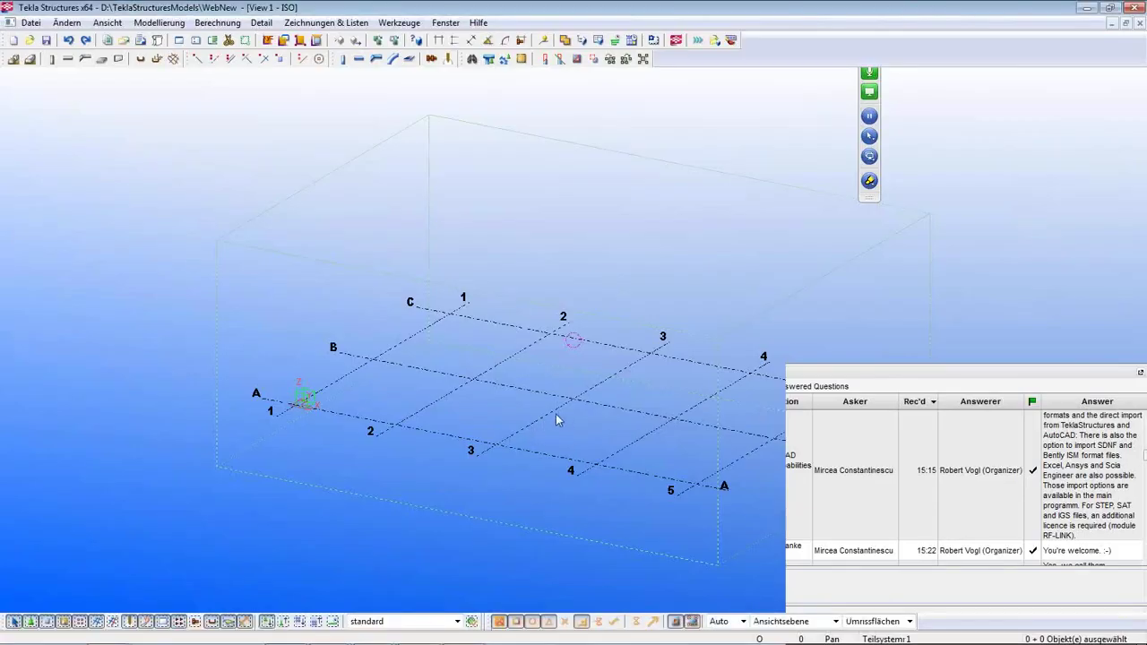
middle_click_drag(549, 439, 455, 374)
scroll(454, 381, "down", 1)
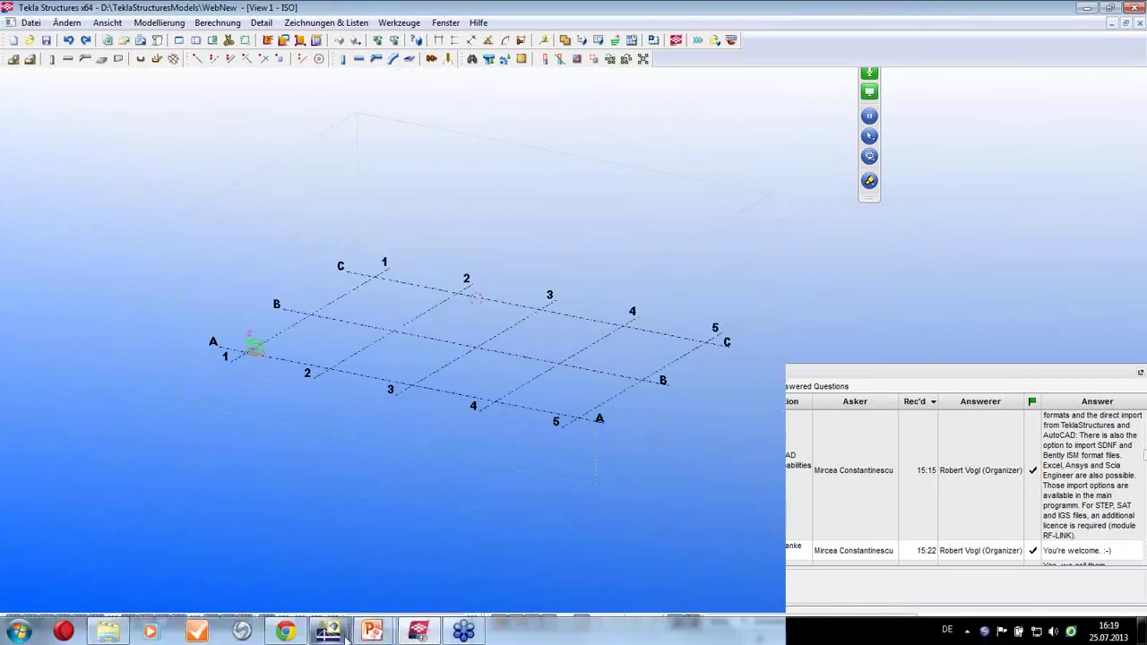
mouse_move(331, 634)
left_click(412, 580)
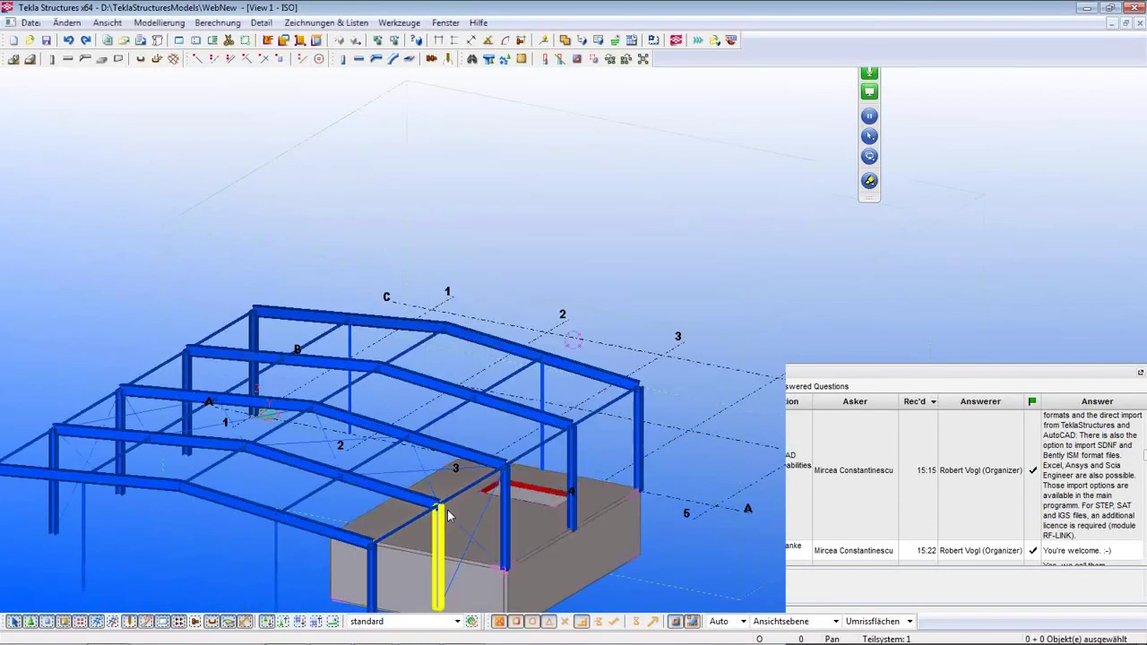
middle_click_drag(558, 487, 669, 346)
scroll(609, 386, "down", 1)
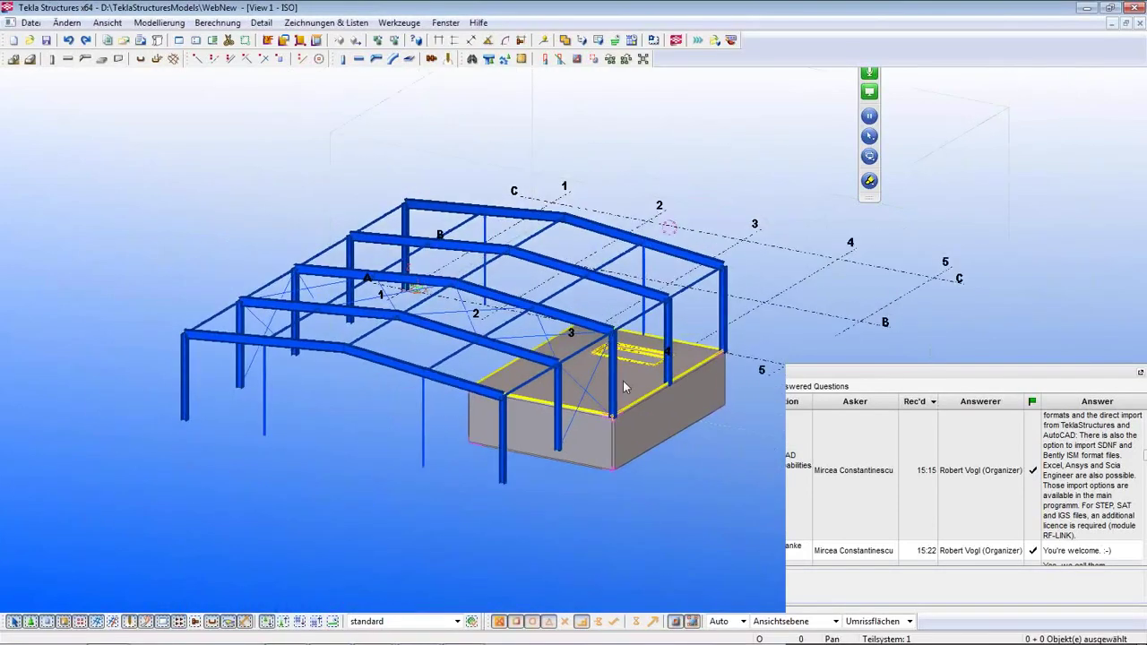
middle_click_drag(678, 438, 634, 462, "ctrl")
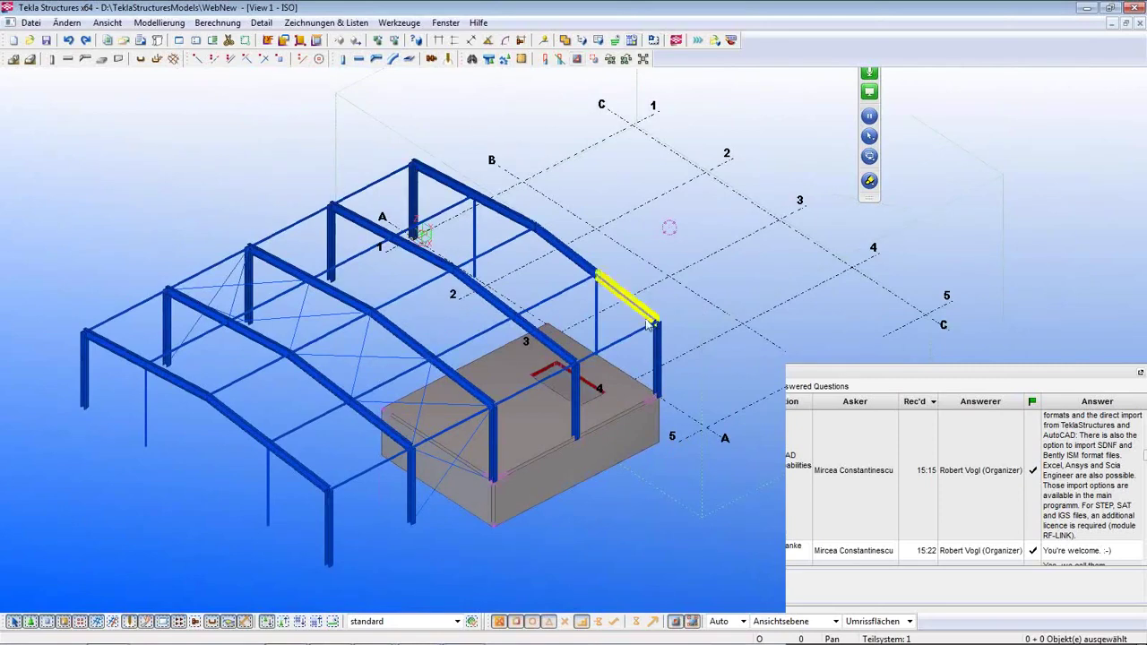
middle_click_drag(612, 516, 633, 459)
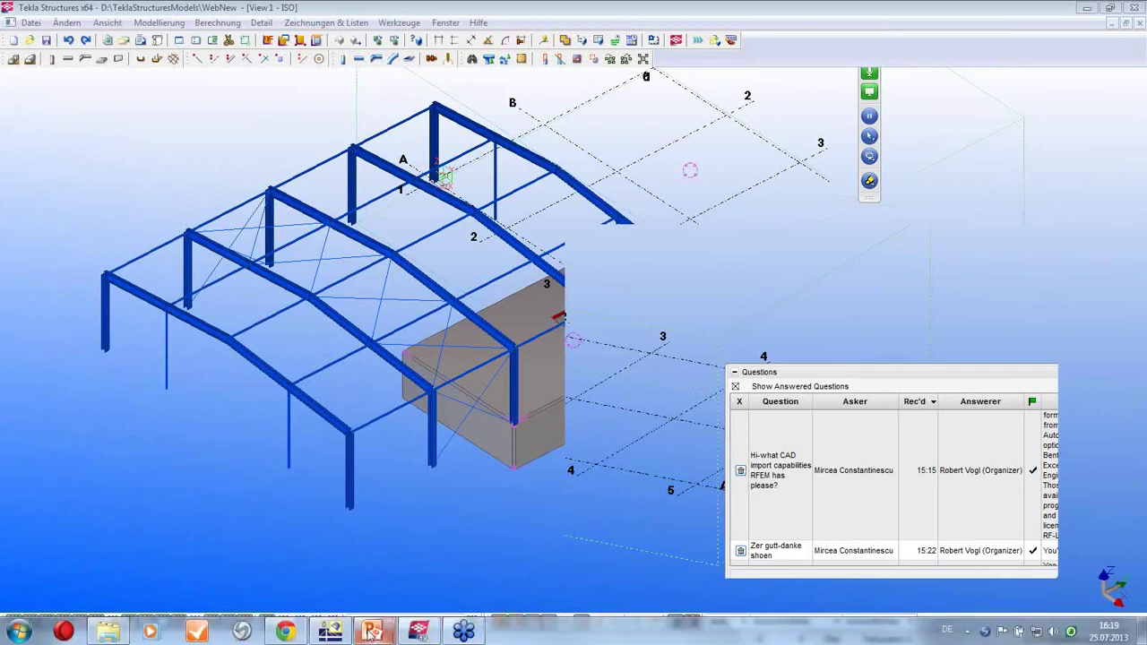
Step: Return to RFEM and check the support settings of line 78 at the base of the concrete box, leaving them unchanged
left_click(329, 631)
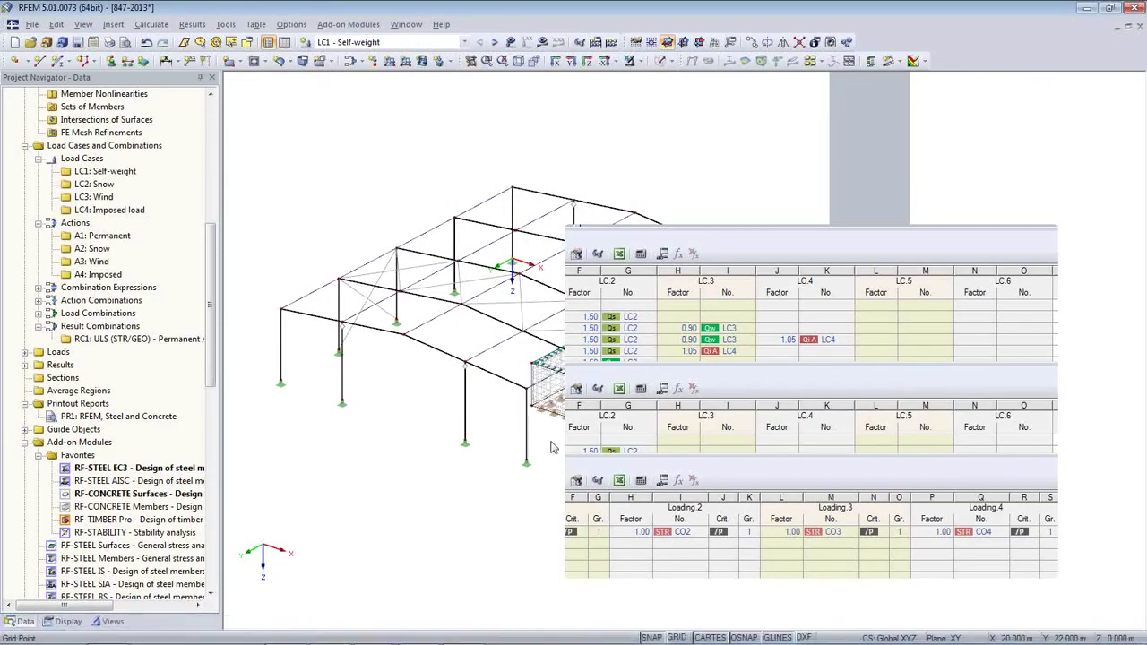
middle_click_drag(515, 465, 369, 475)
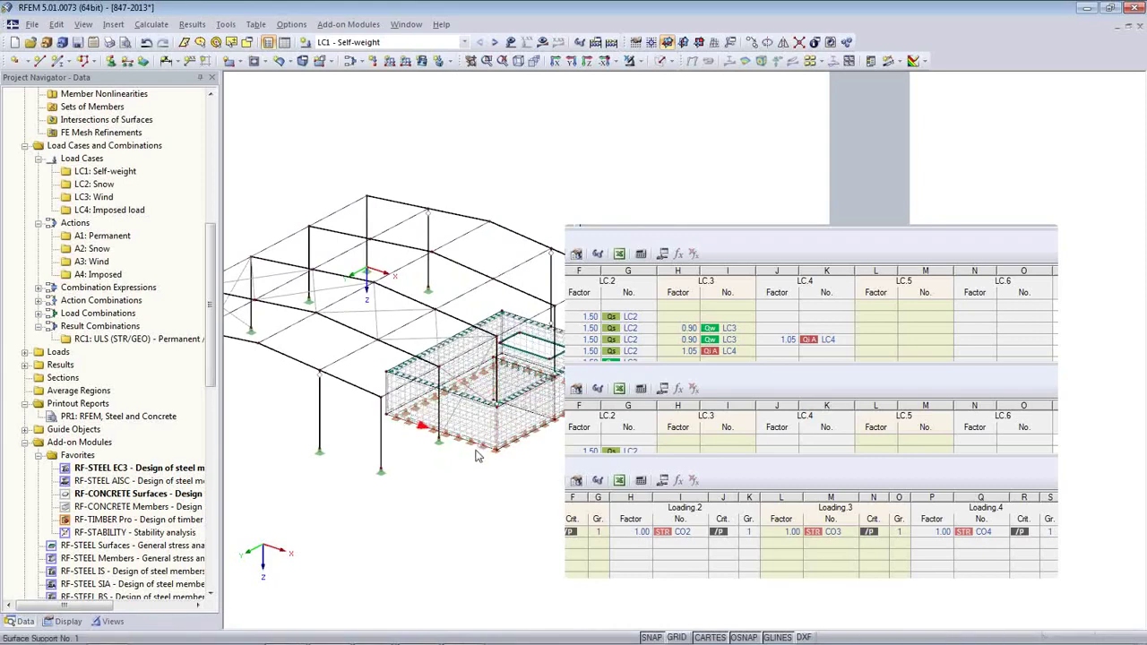
double_click(466, 448)
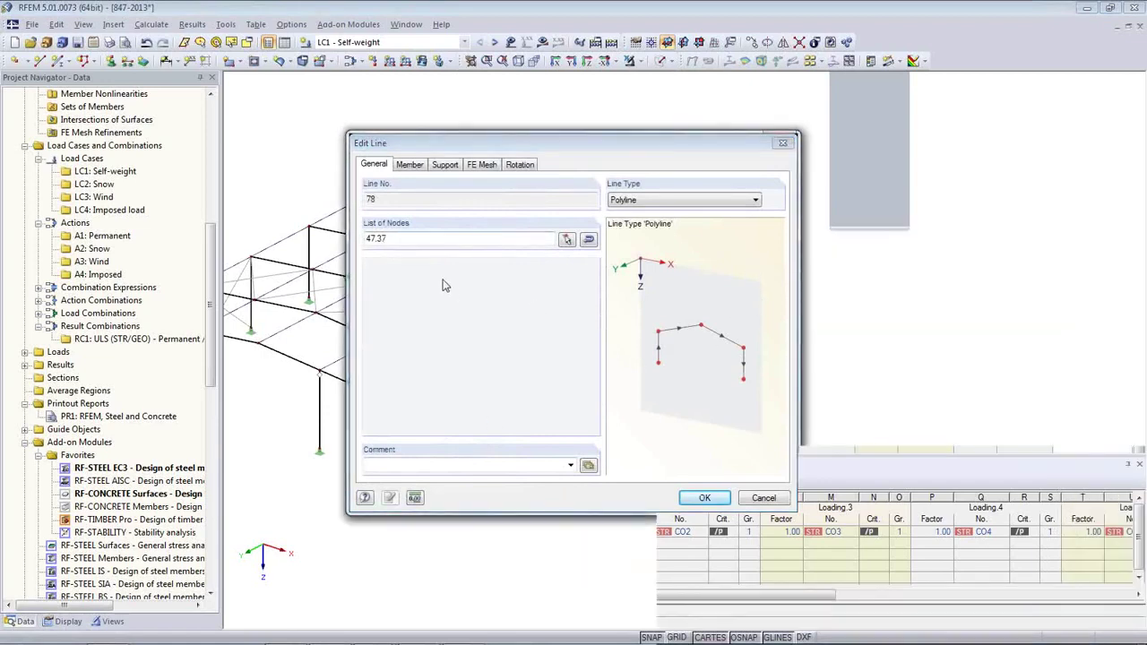
left_click(445, 165)
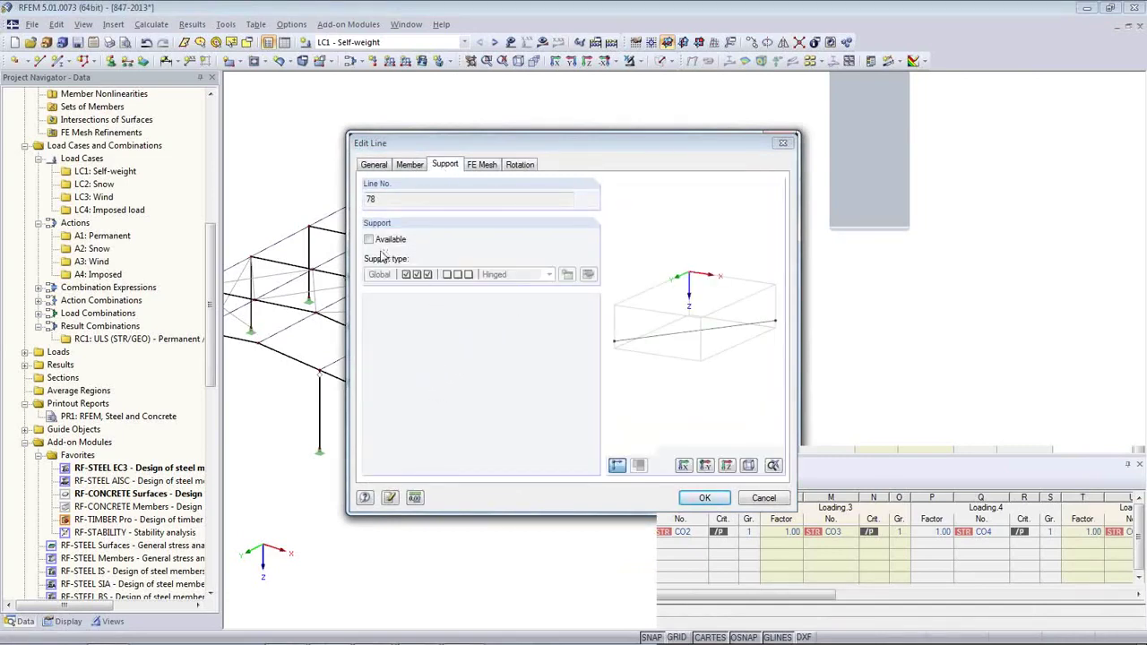
left_click_drag(694, 143, 621, 98)
left_click(631, 454)
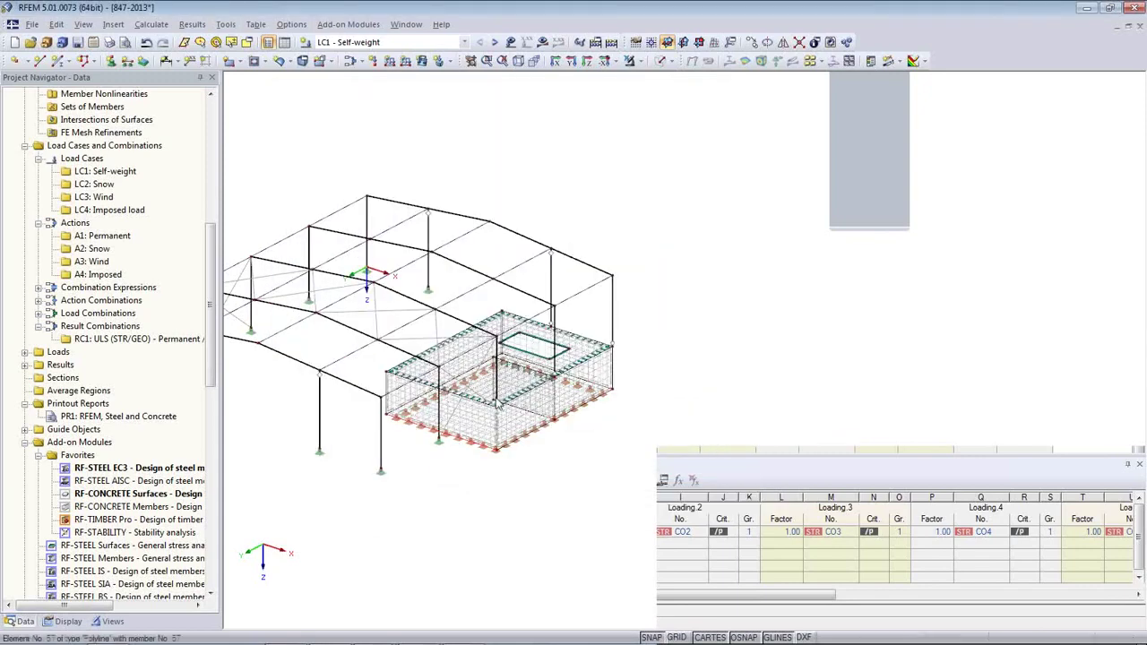
Step: Examine the support conditions and spring constants of the surface support on surface 6, and close the dialogs without changes
middle_click_drag(496, 484, 498, 385, "ctrl")
double_click(459, 419)
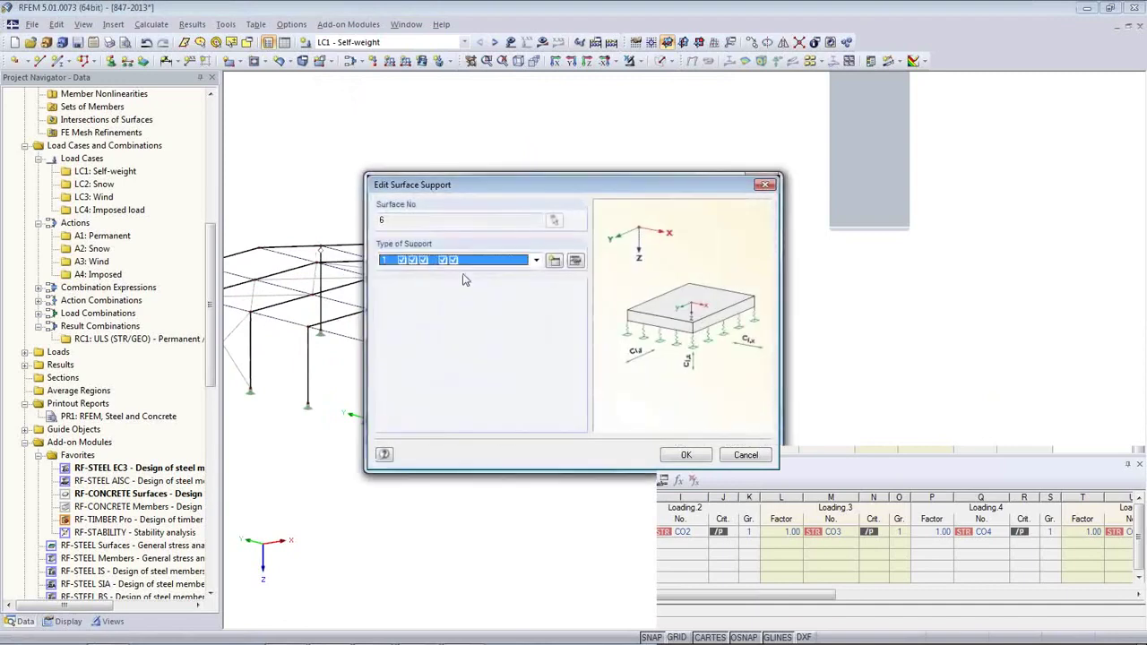
left_click(575, 261)
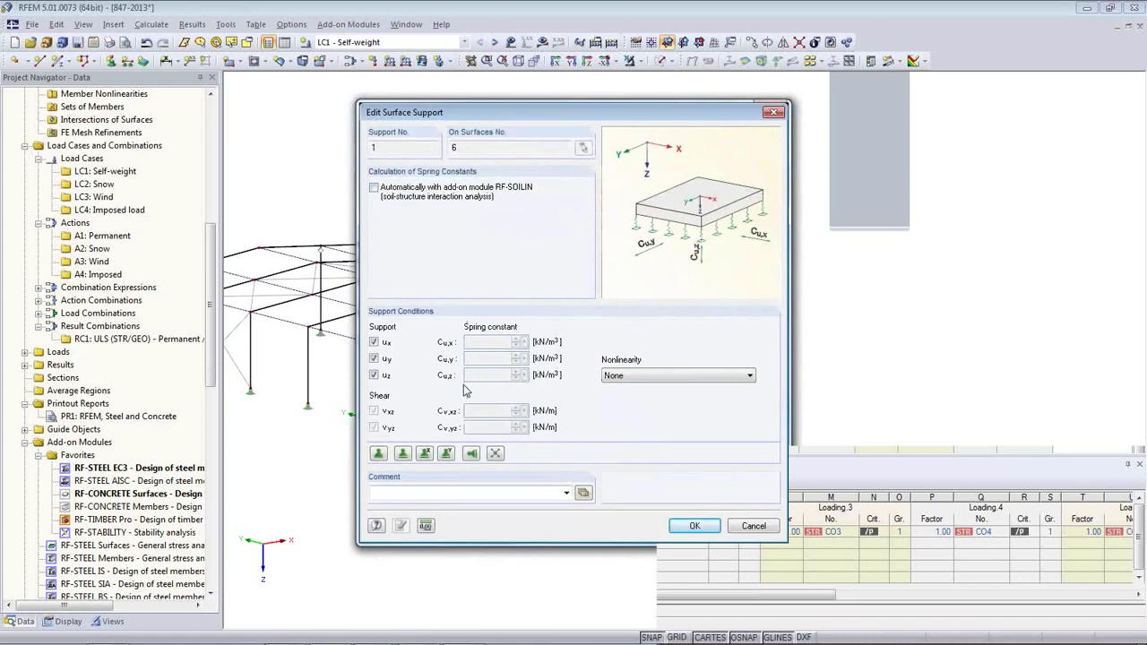
left_click_drag(583, 111, 528, 94)
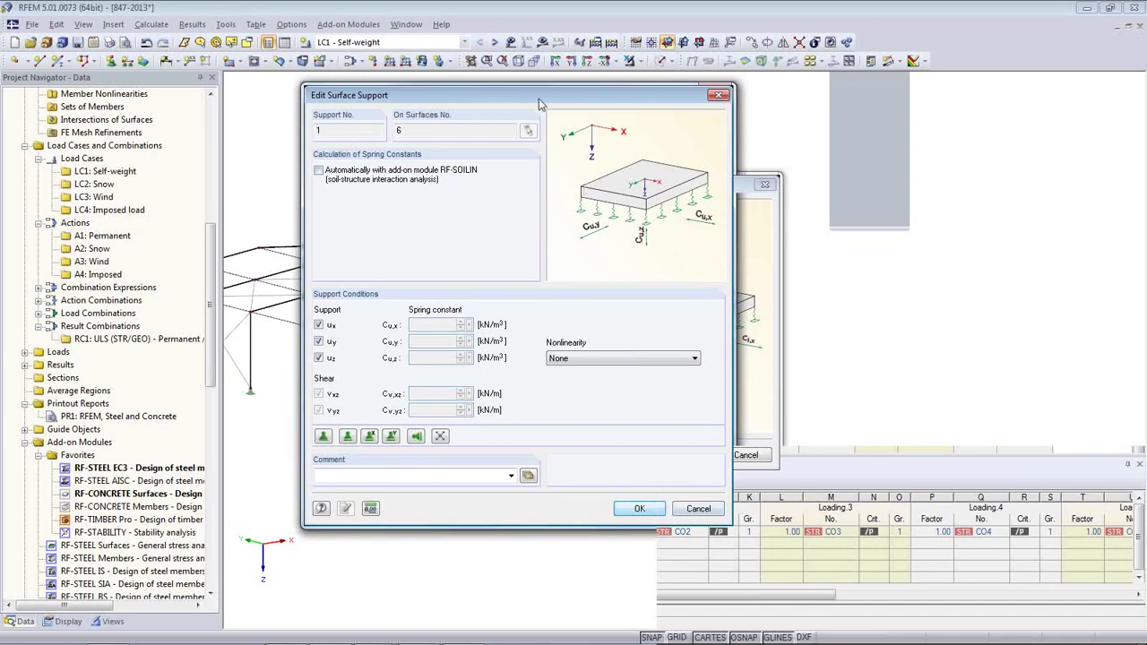
left_click_drag(536, 101, 478, 103)
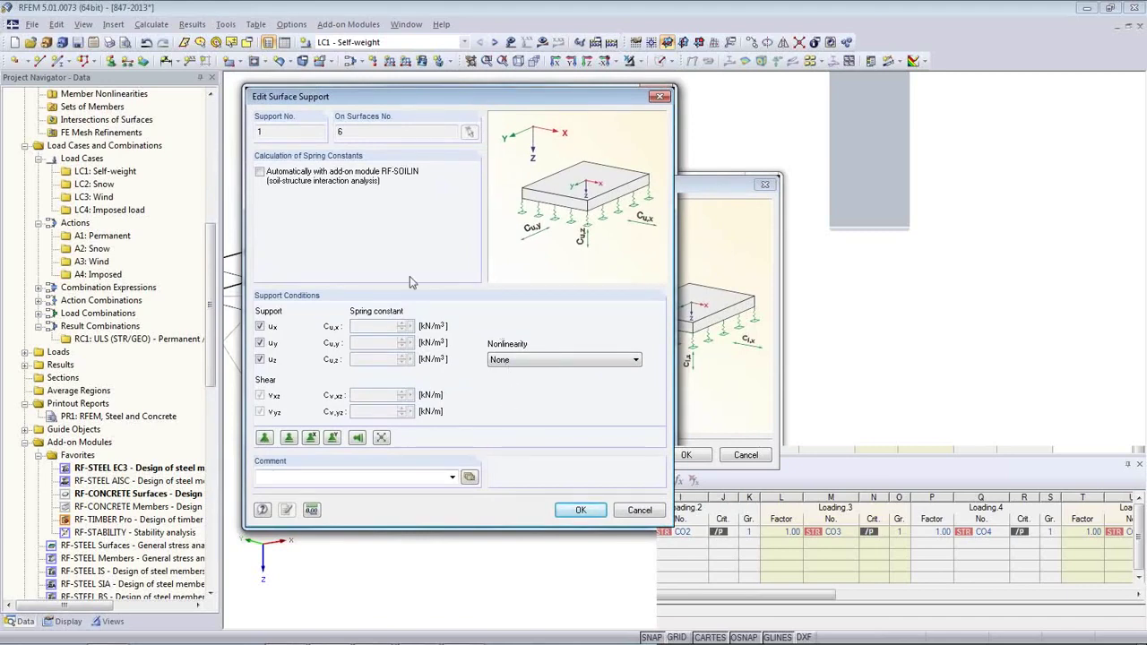
left_click(640, 511)
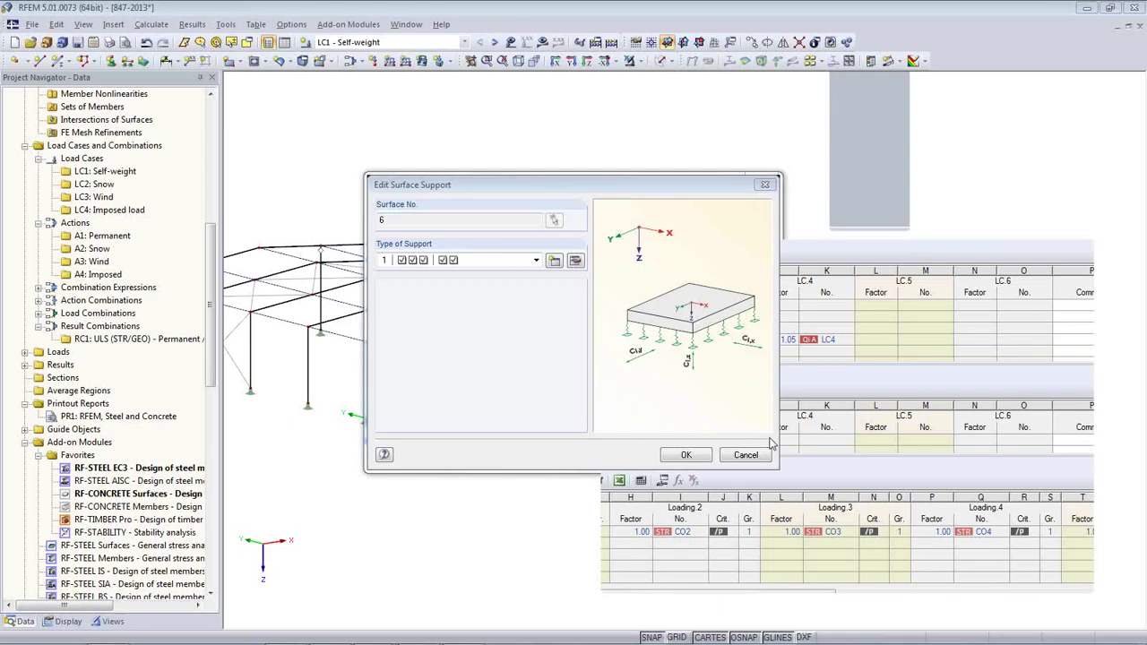
left_click_drag(512, 191, 309, 109)
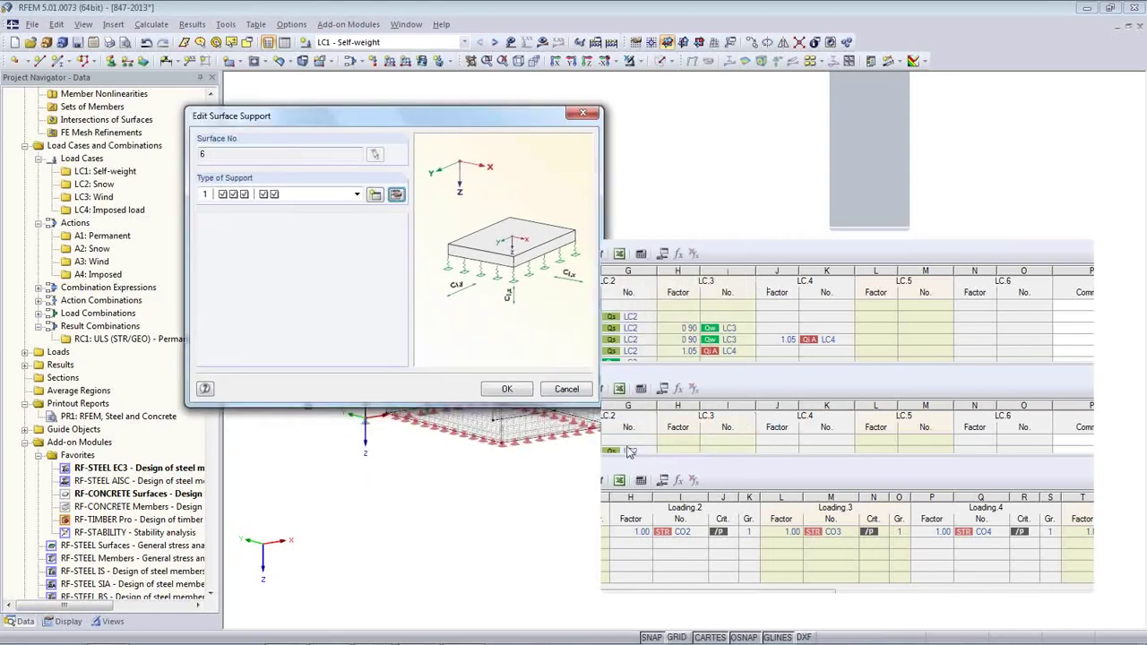
left_click(566, 391)
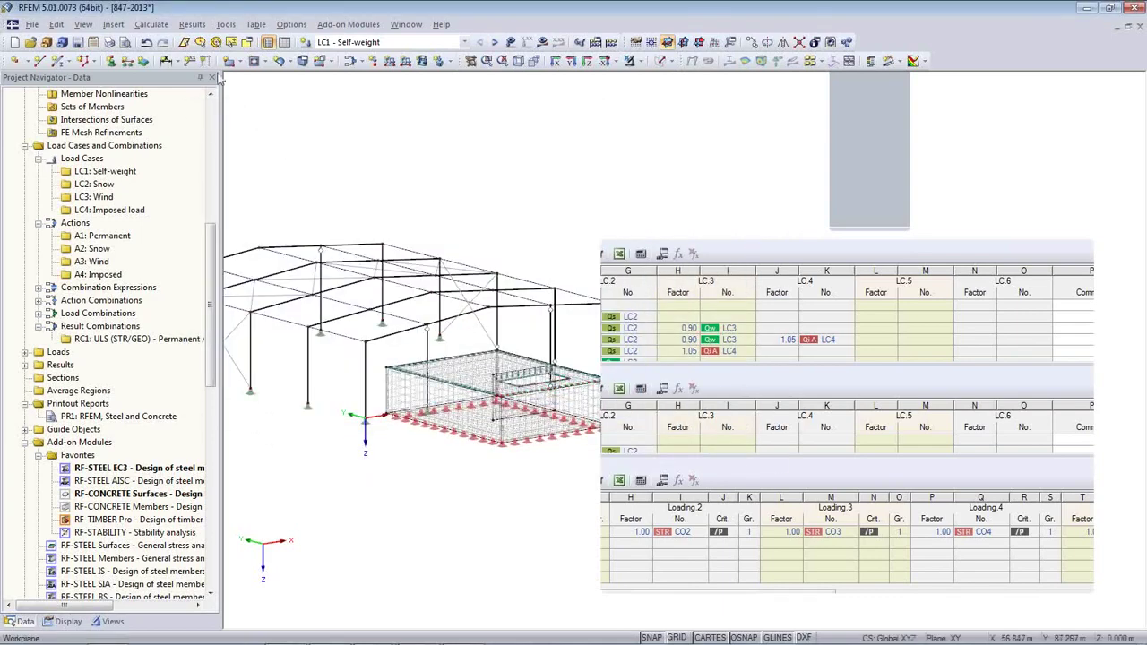
Step: Review the available load generation commands, including the wind load generators, without starting one
left_click(225, 24)
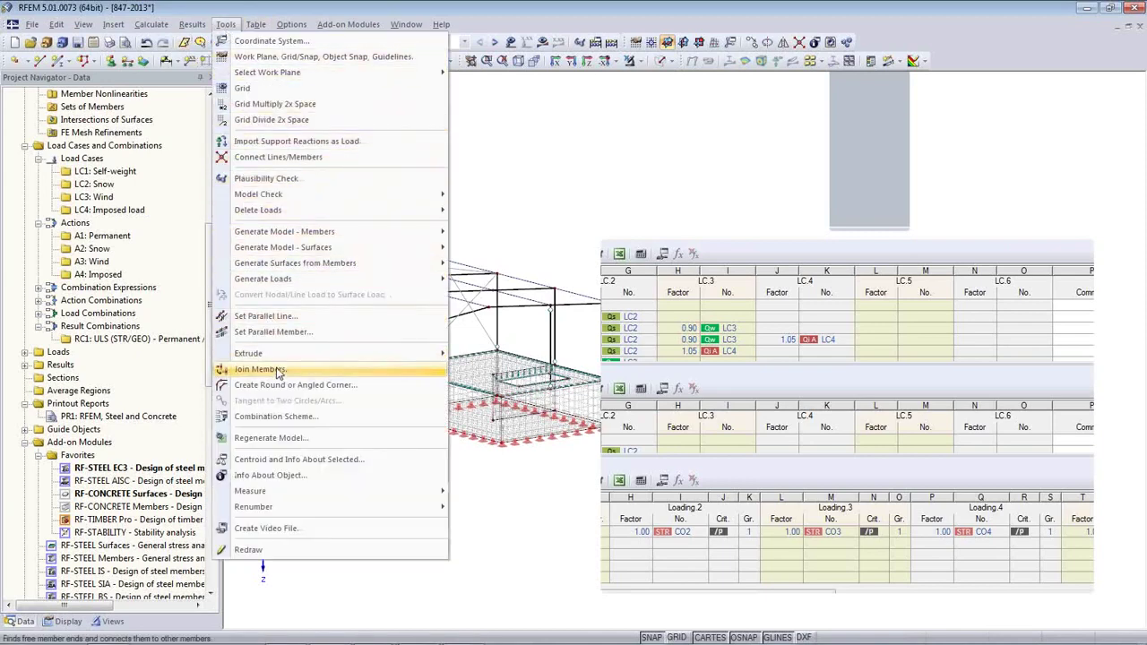
mouse_move(281, 289)
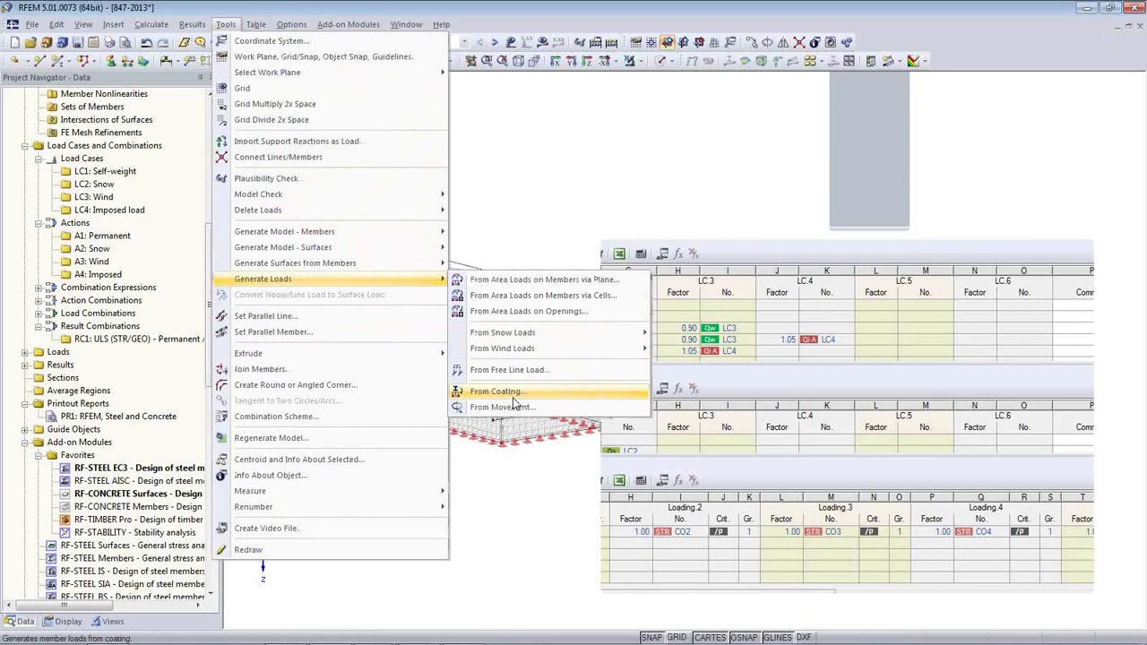
mouse_move(517, 354)
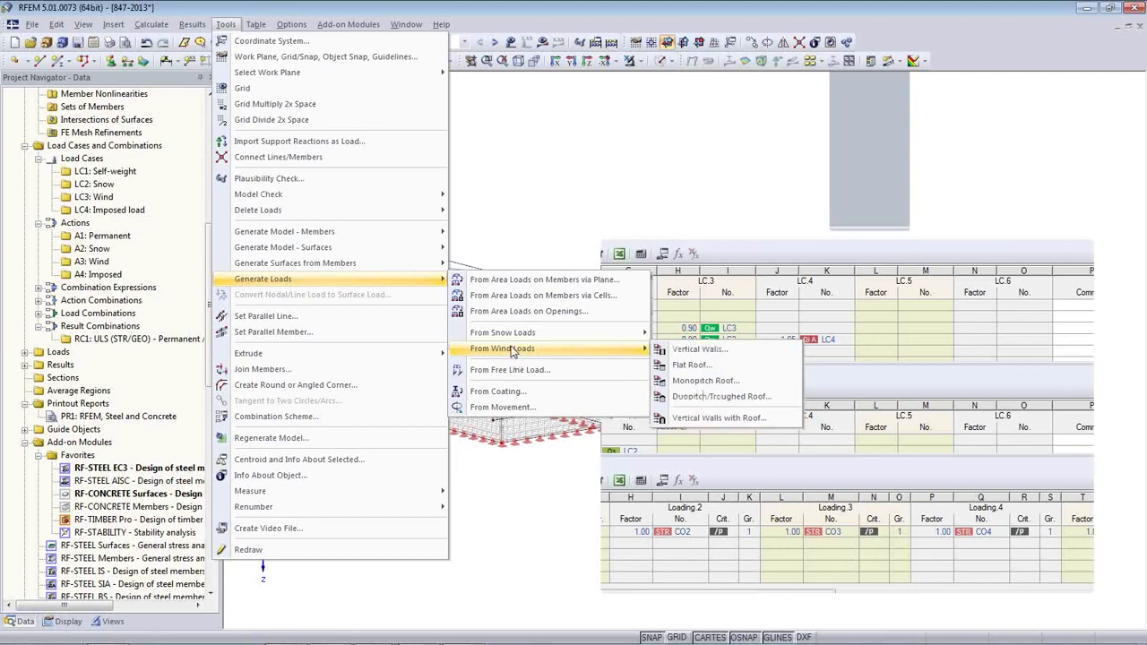
left_click(976, 376)
Step: Switch to Tekla Structures to view the exported model again
mouse_move(442, 639)
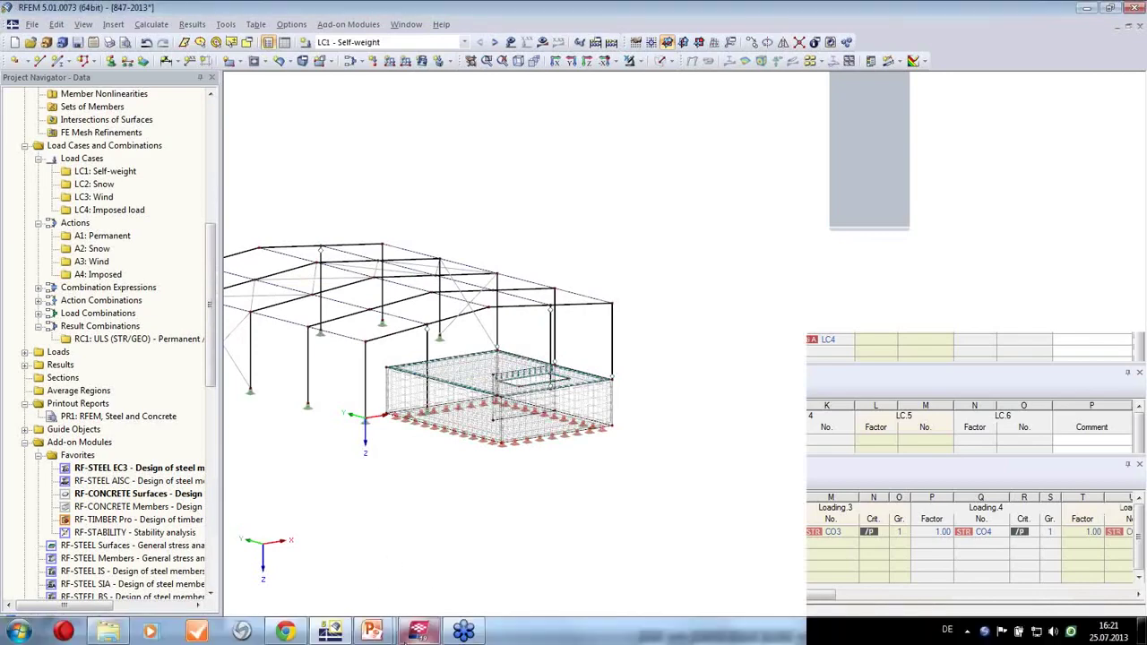
left_click(329, 632)
left_click(417, 634)
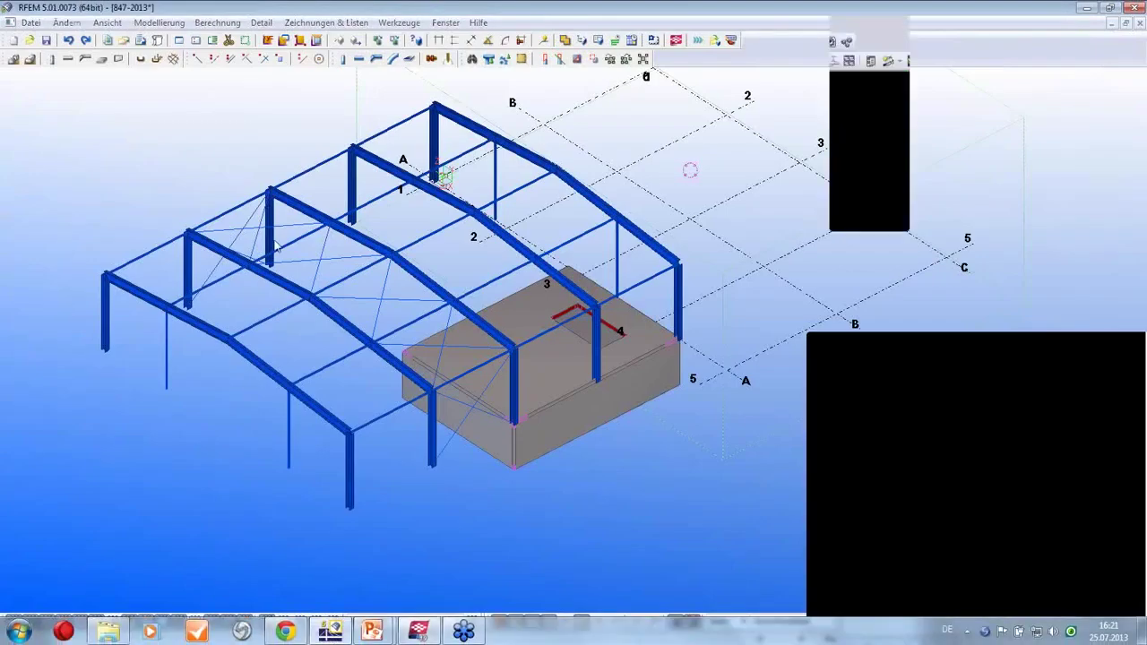
Step: In RFEM, examine the wind load generator for vertical walls with roof, try the flat/monopitch roof type, and cancel the dialog
left_click(224, 24)
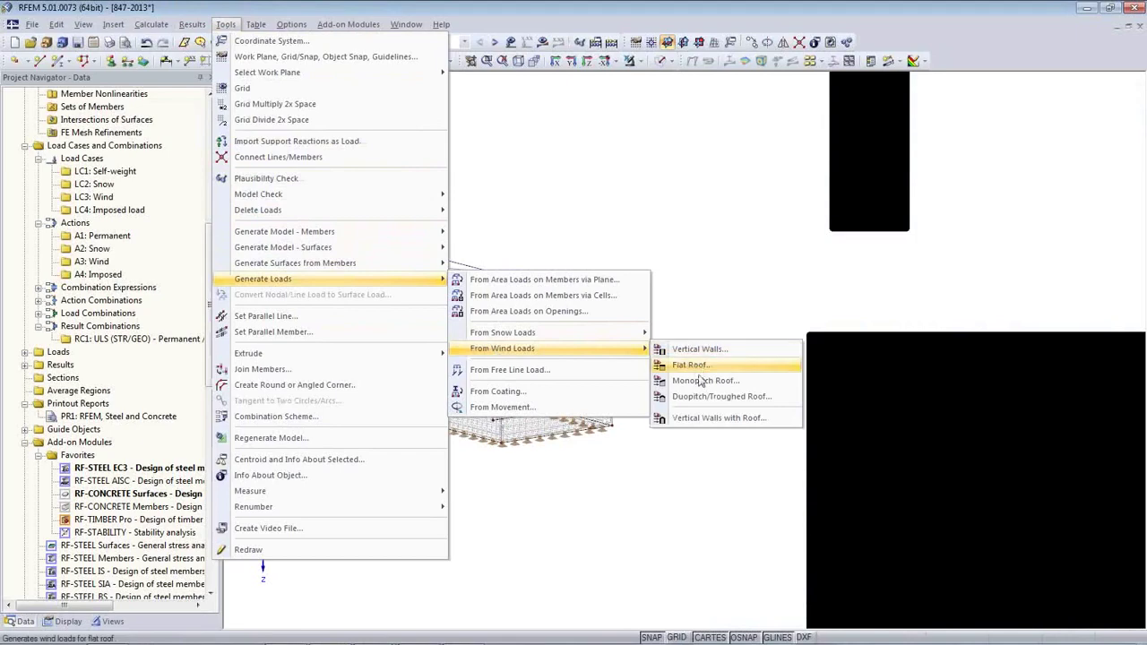
left_click(704, 417)
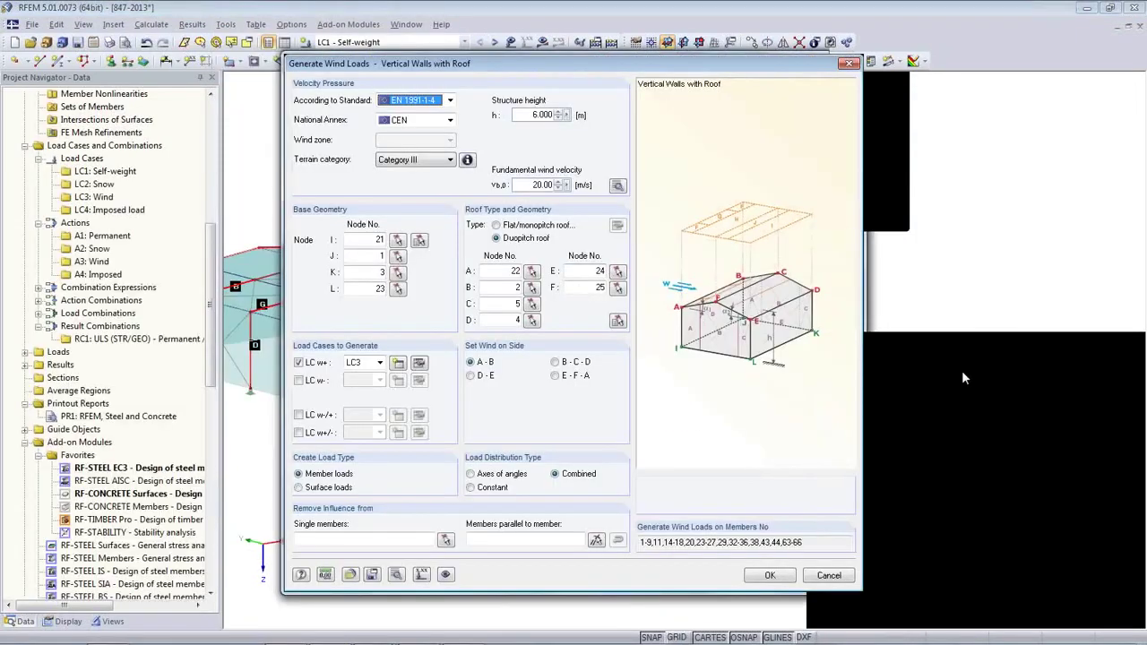
left_click_drag(963, 370, 1022, 362)
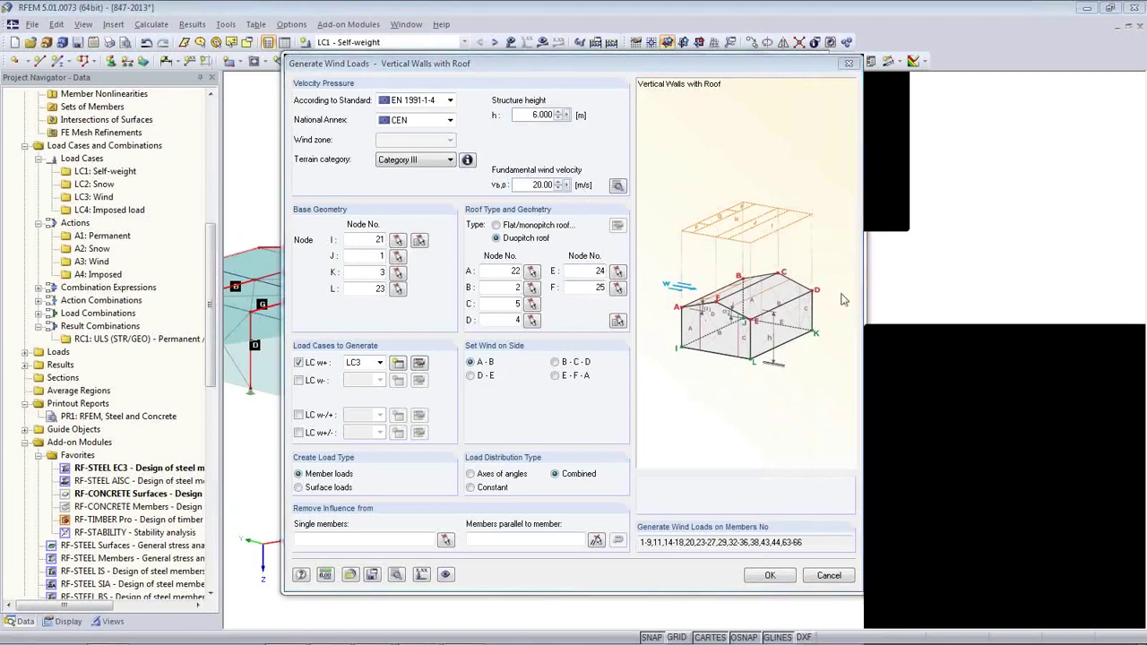
left_click(535, 225)
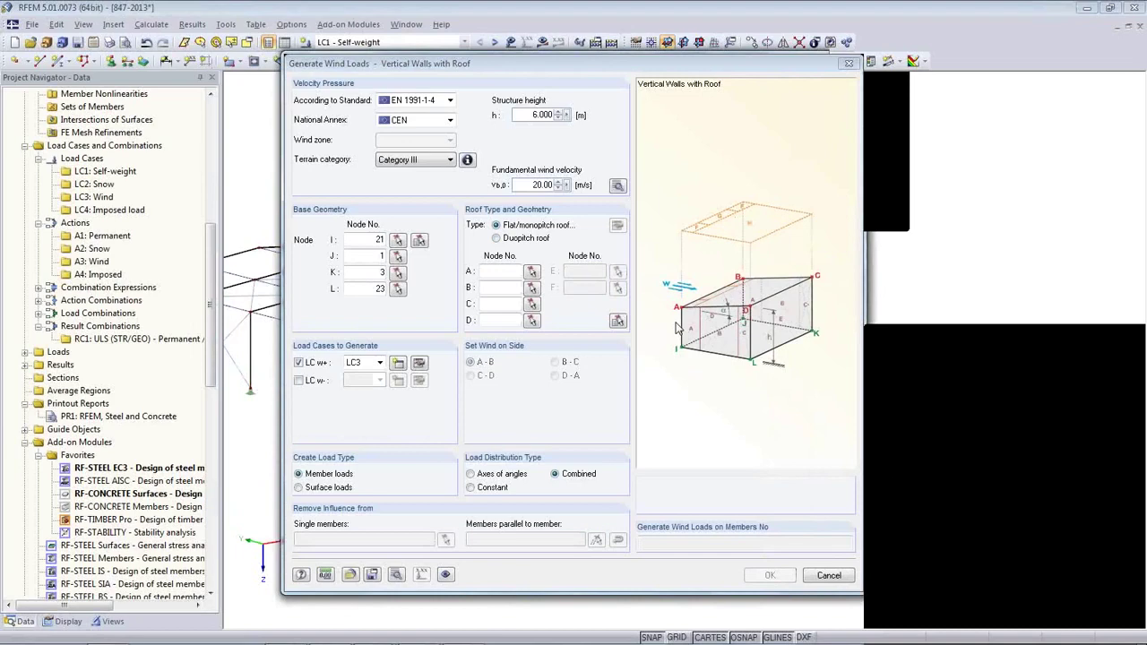
left_click(829, 577)
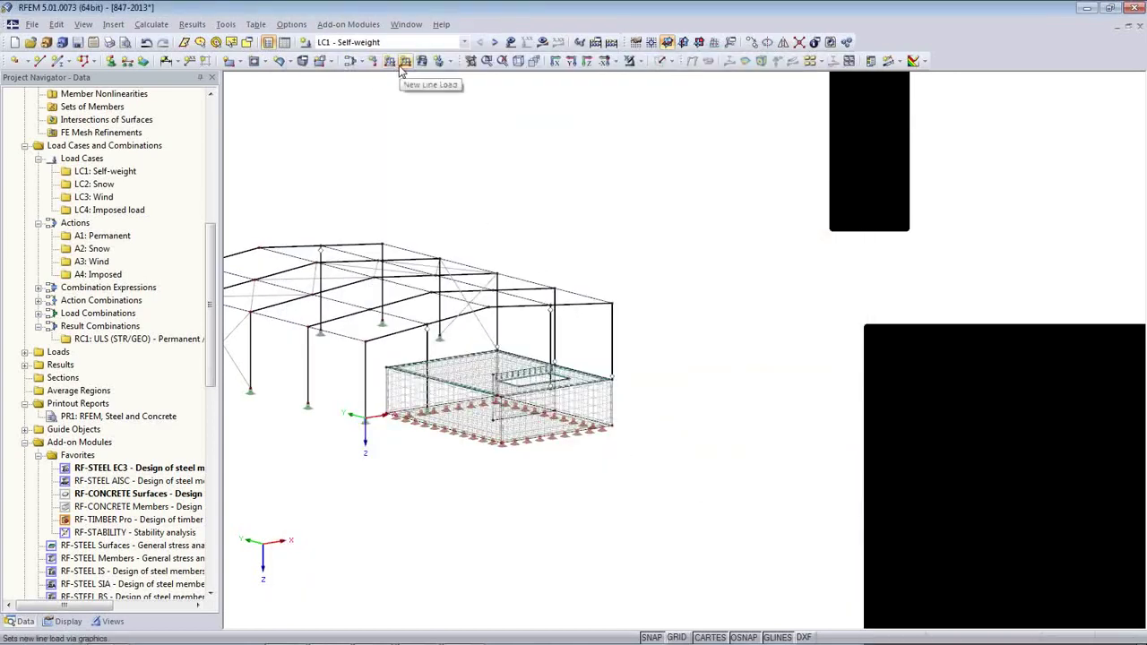
Step: Examine the options for a new member load, preview the trapezoidal distribution, and cancel the dialog
left_click(392, 65)
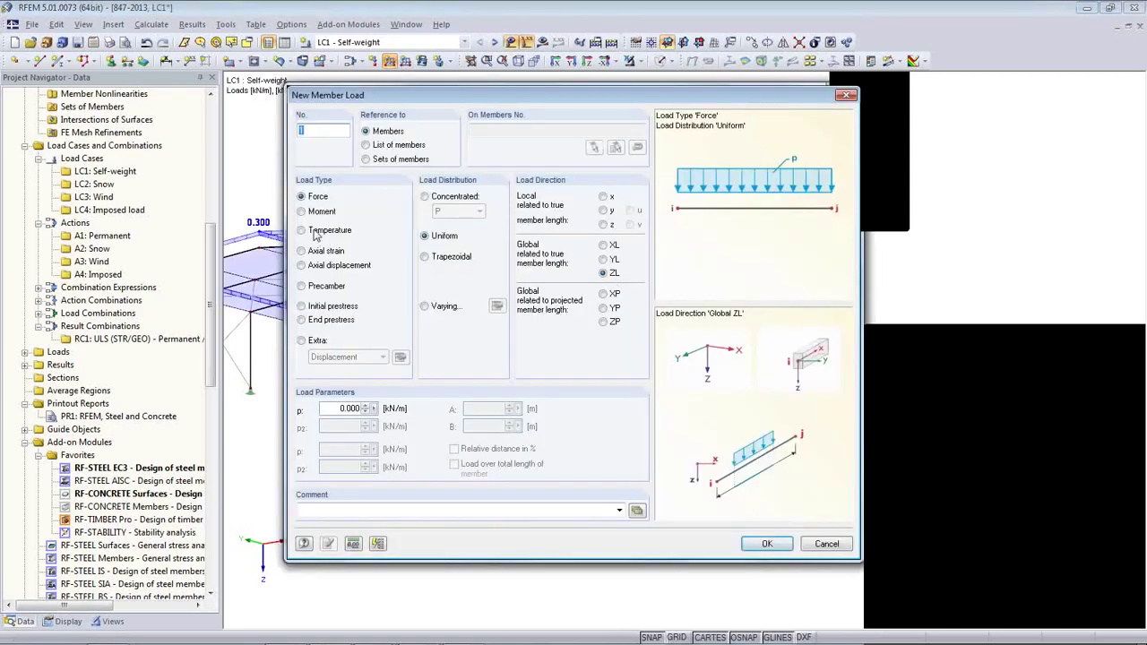
left_click(425, 257)
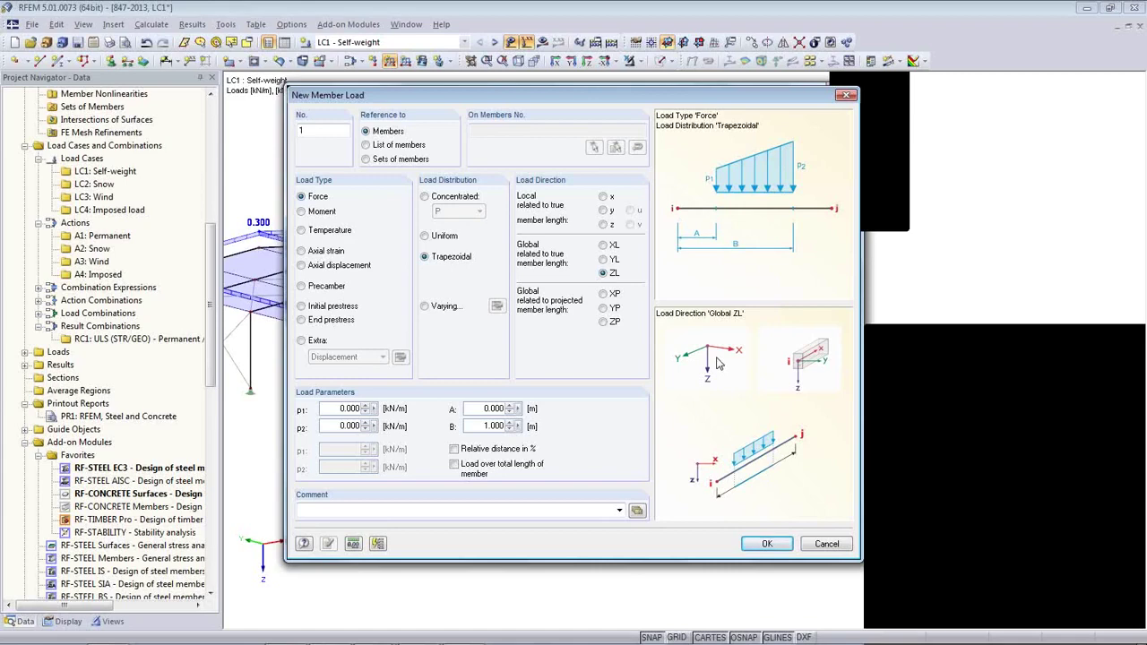
left_click(827, 549)
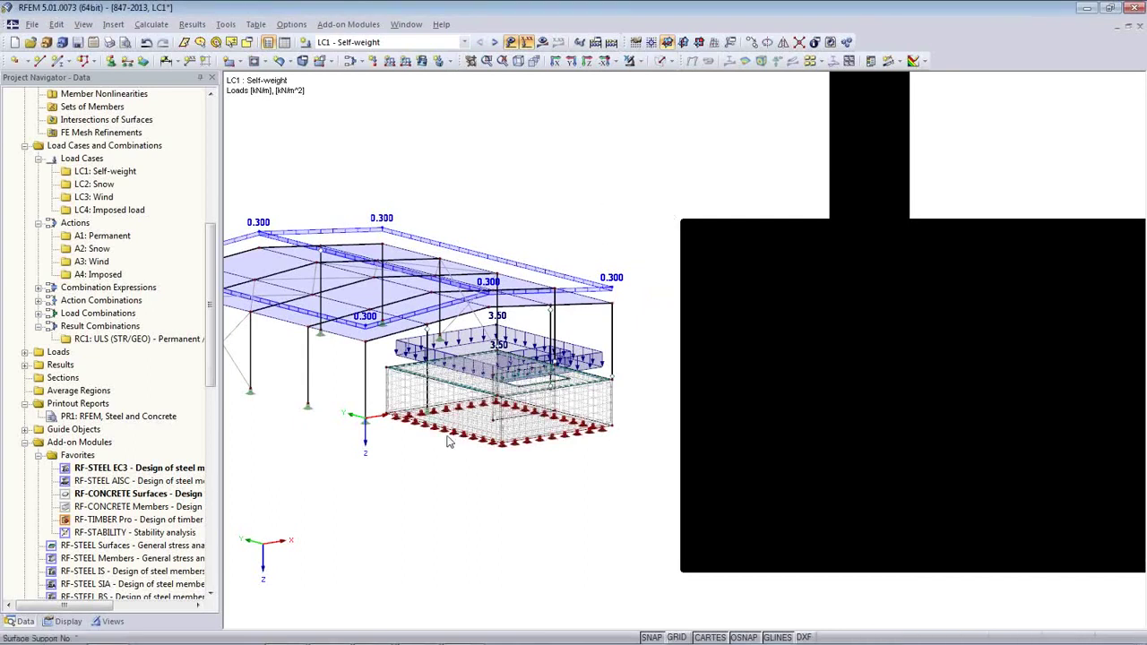
Step: Switch to the PowerPoint slide show and open the Dlubal website from the More Information slide
mouse_move(381, 637)
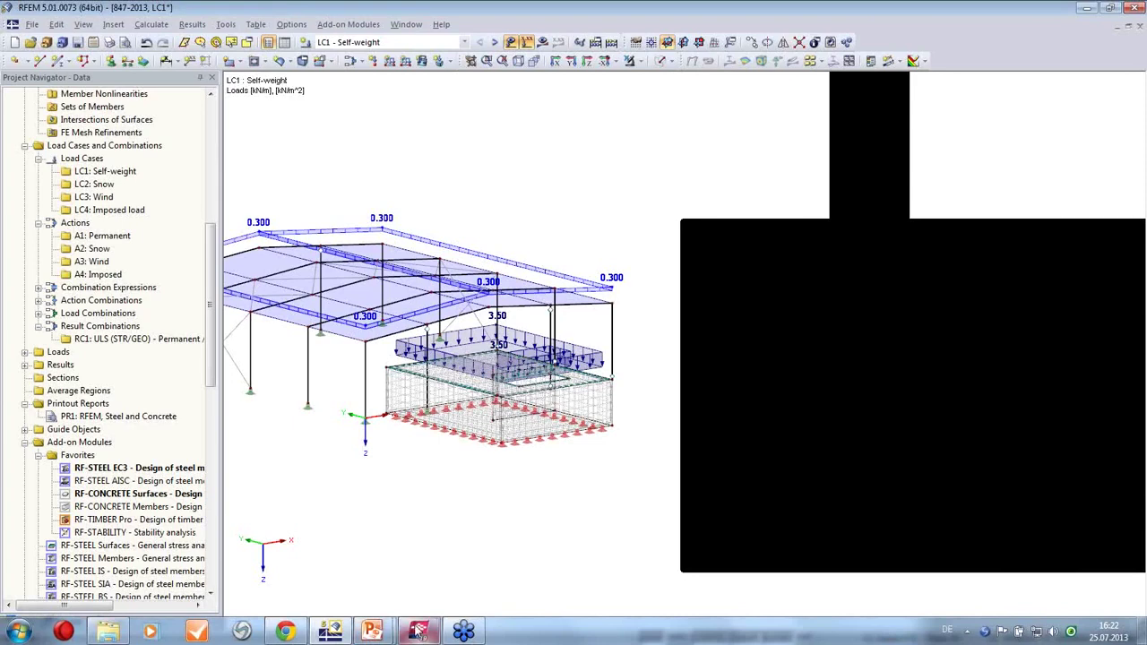
mouse_move(417, 633)
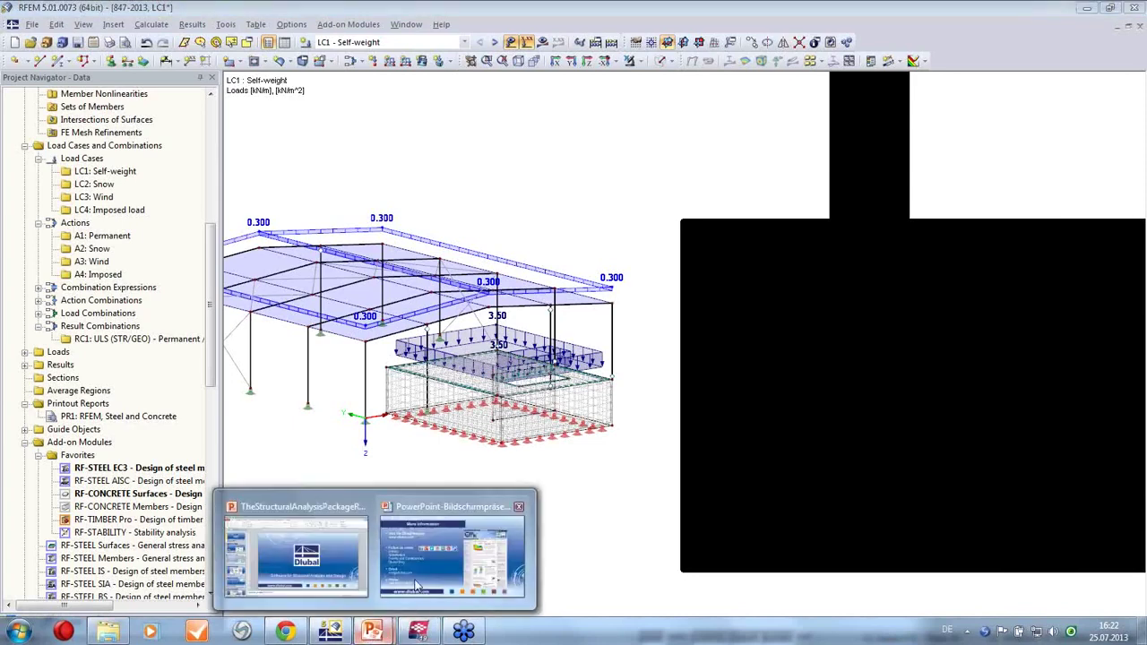
left_click(418, 584)
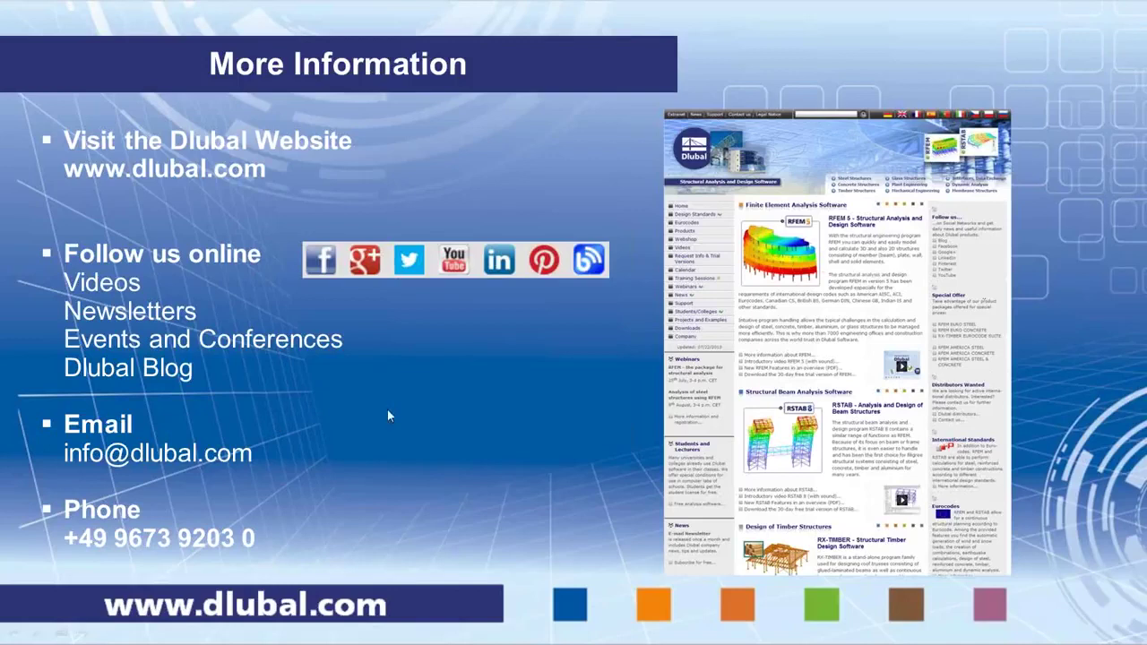
left_click(791, 353)
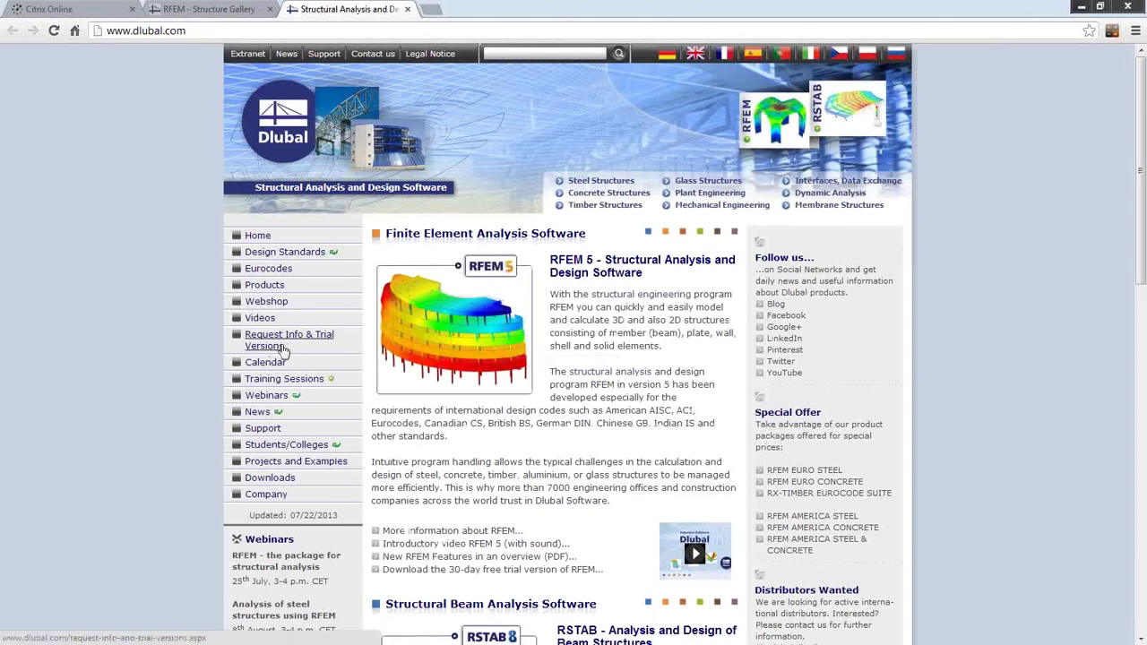
Step: Open the website's Downloads page and look through the available trial versions
scroll(277, 358, "down", 1)
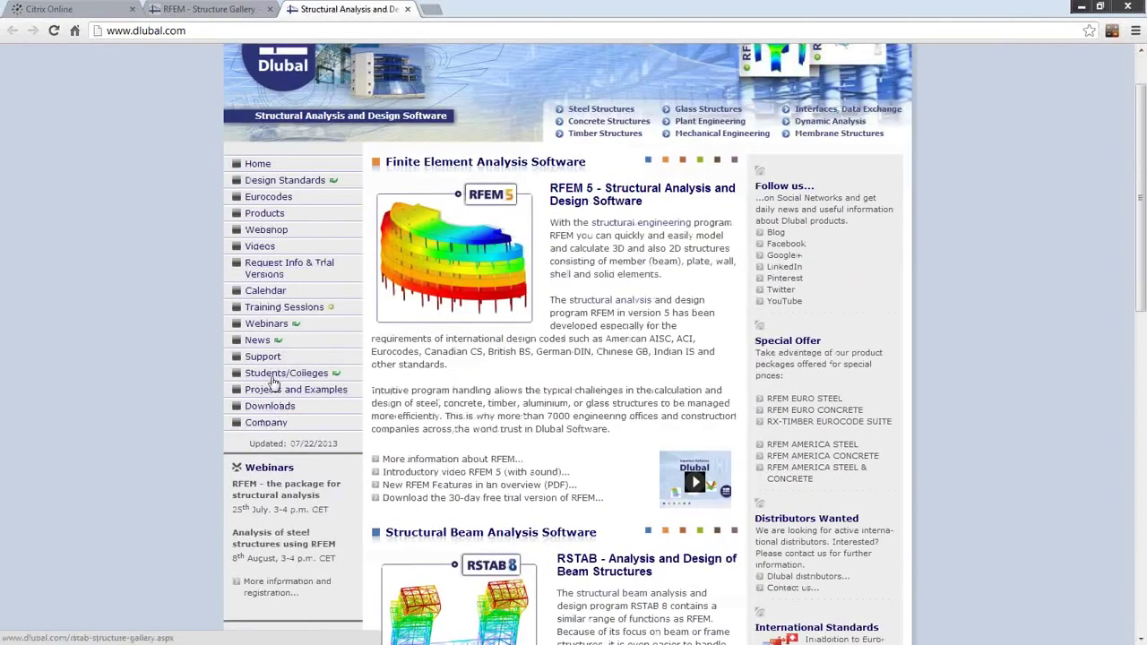
left_click(269, 406)
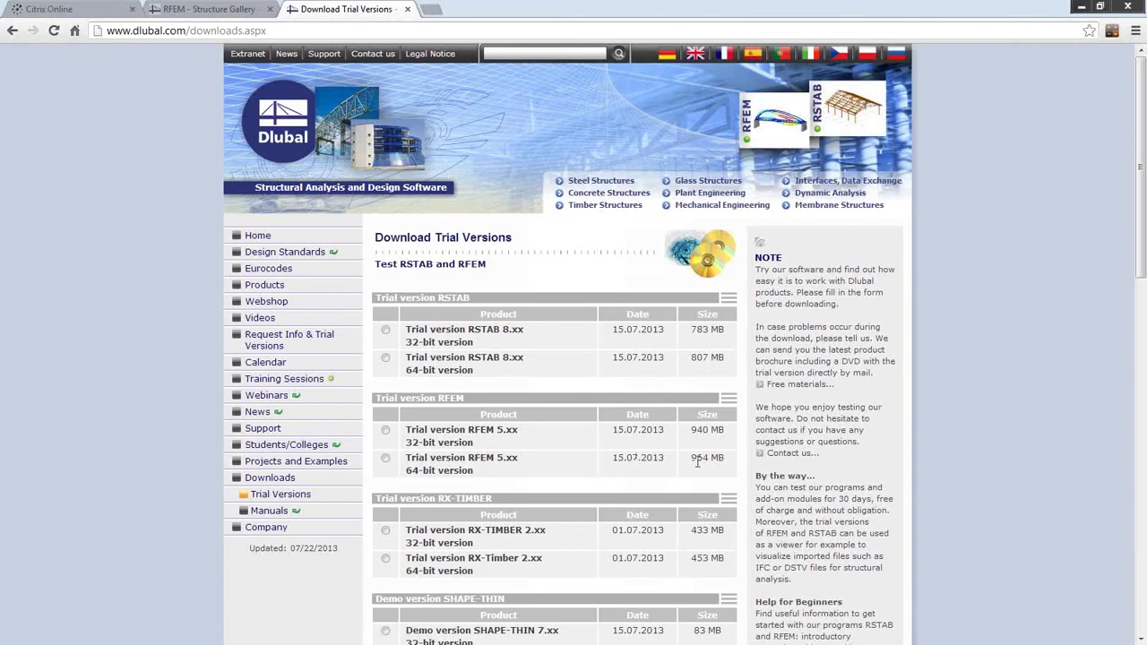
scroll(694, 455, "down", 2)
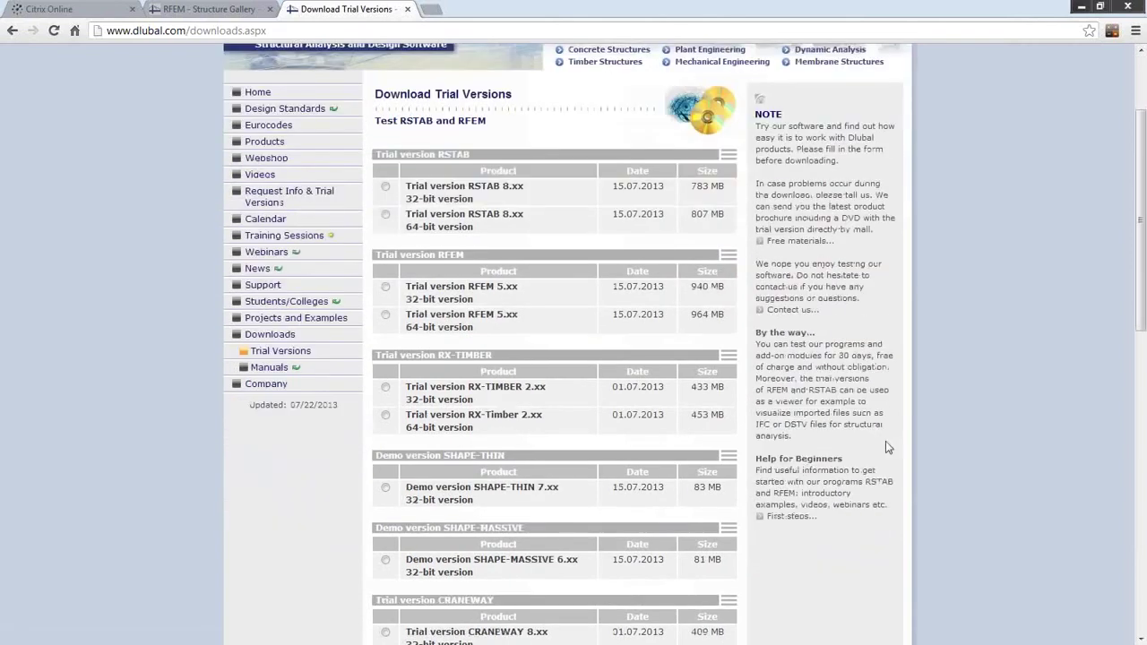
Step: Open the First steps page for beginners and look through the introductory examples, videos, manuals and service contracts
left_click(788, 517)
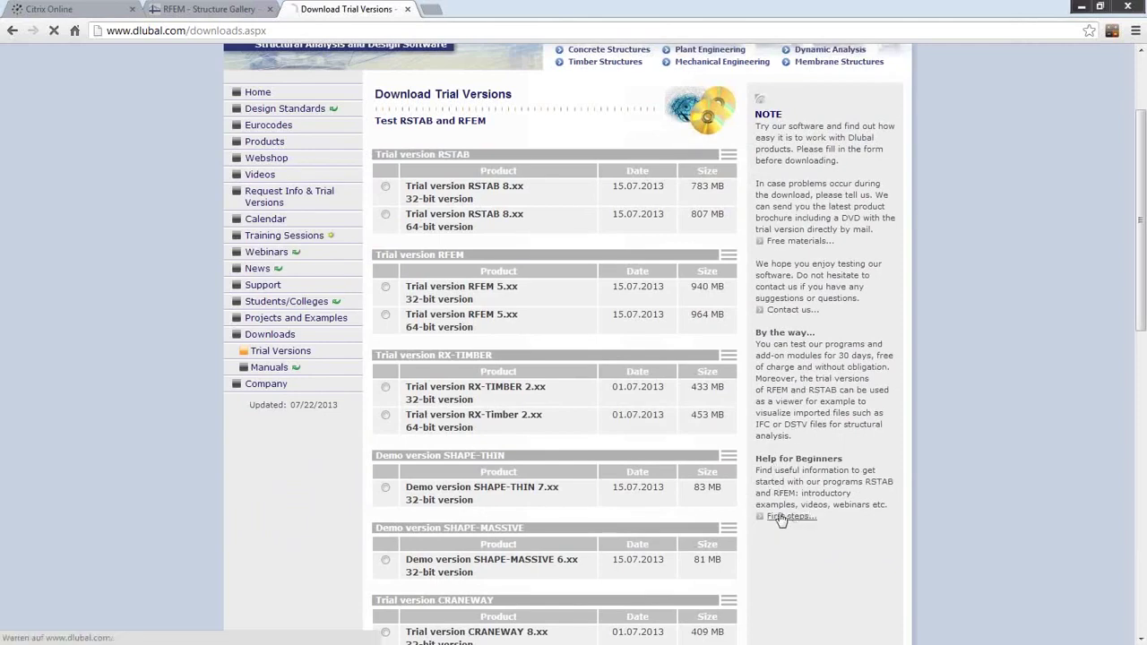
scroll(548, 407, "down", 2)
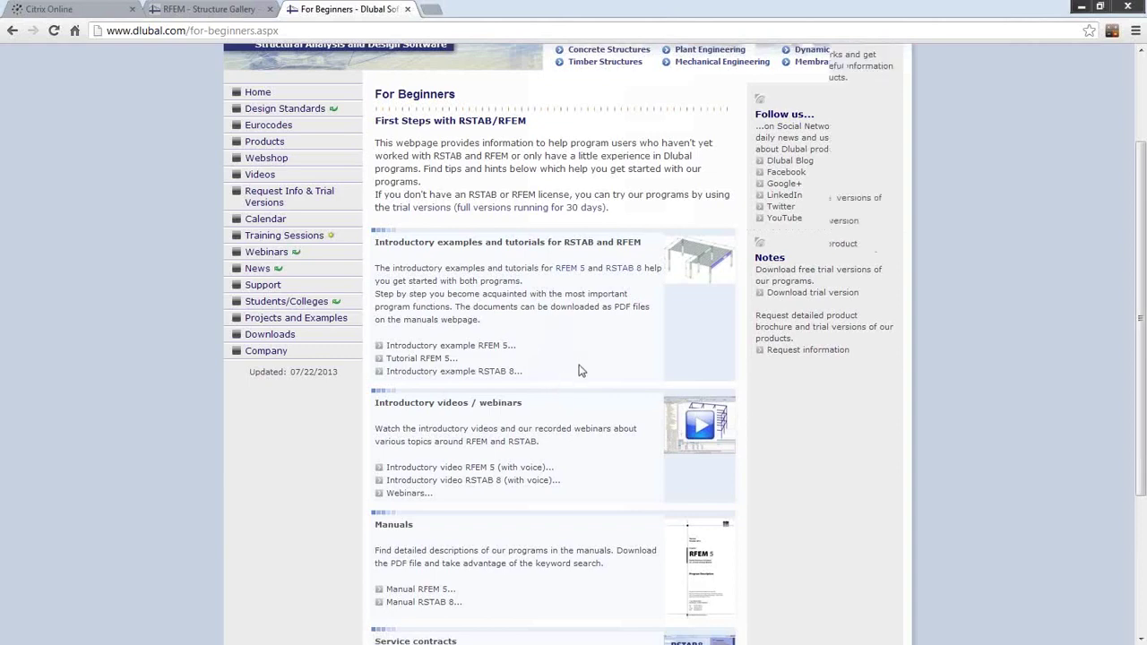
scroll(578, 370, "down", 3)
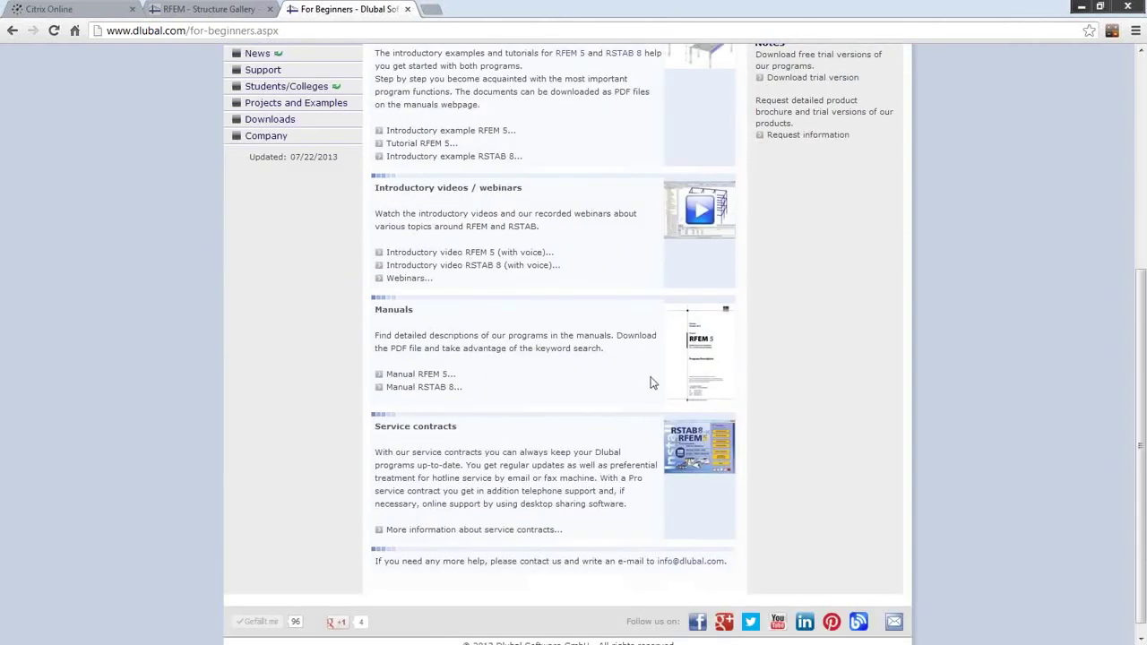
scroll(529, 371, "up", 5)
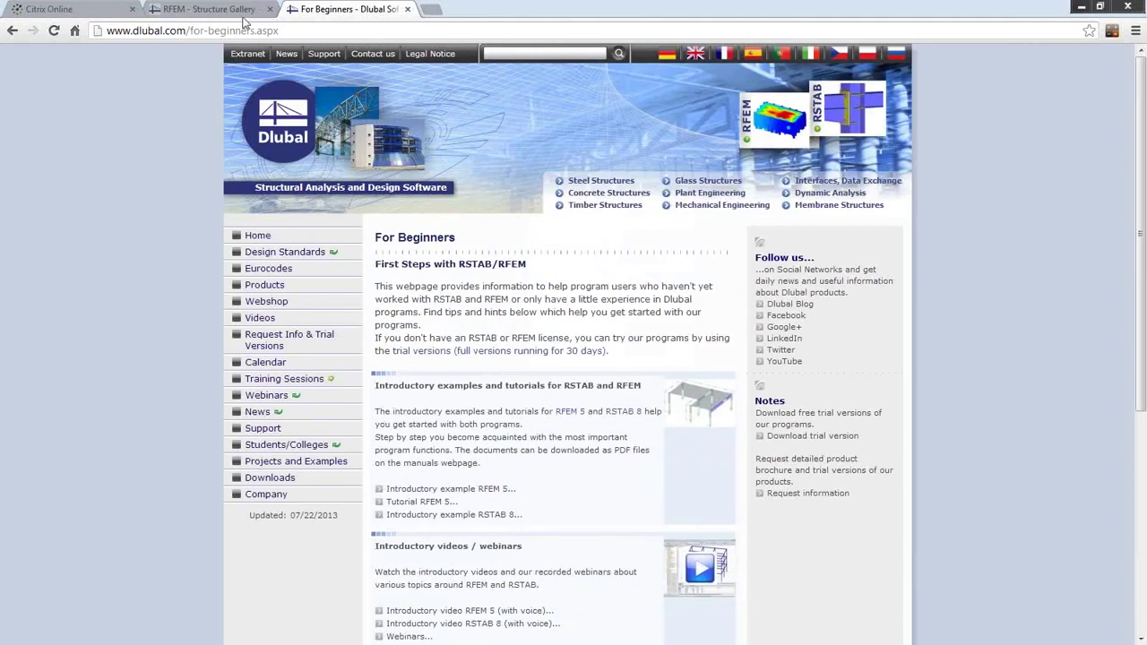
Step: View the Colleges page, return to the Students page, and examine its licence conditions and free student licence request form
left_click(285, 448)
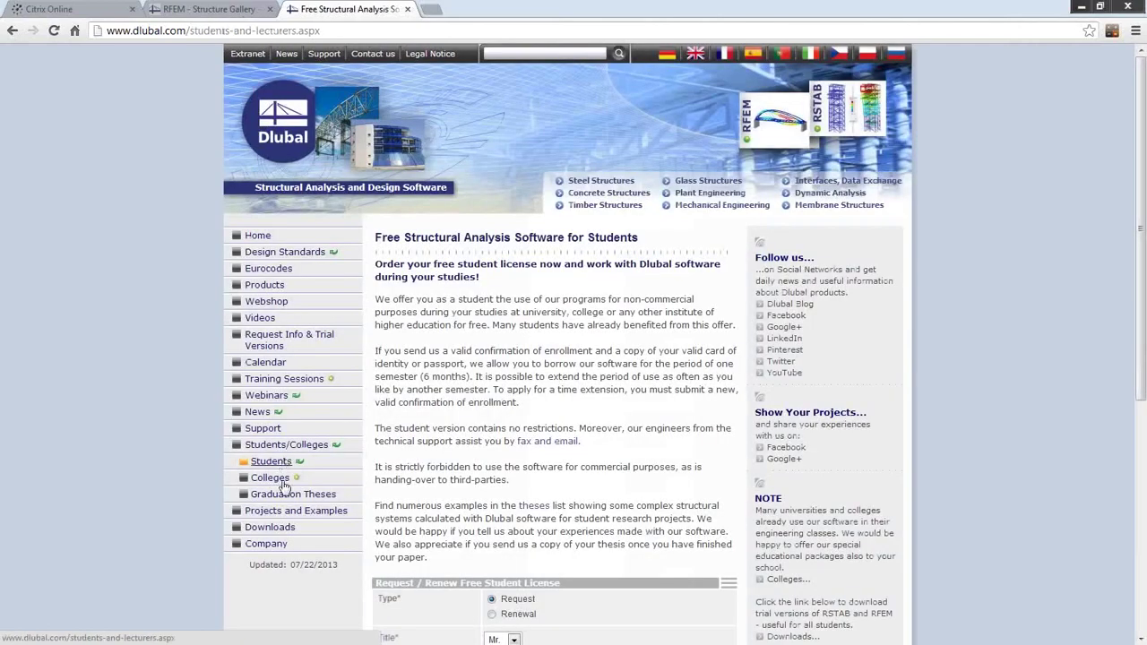
left_click(280, 480)
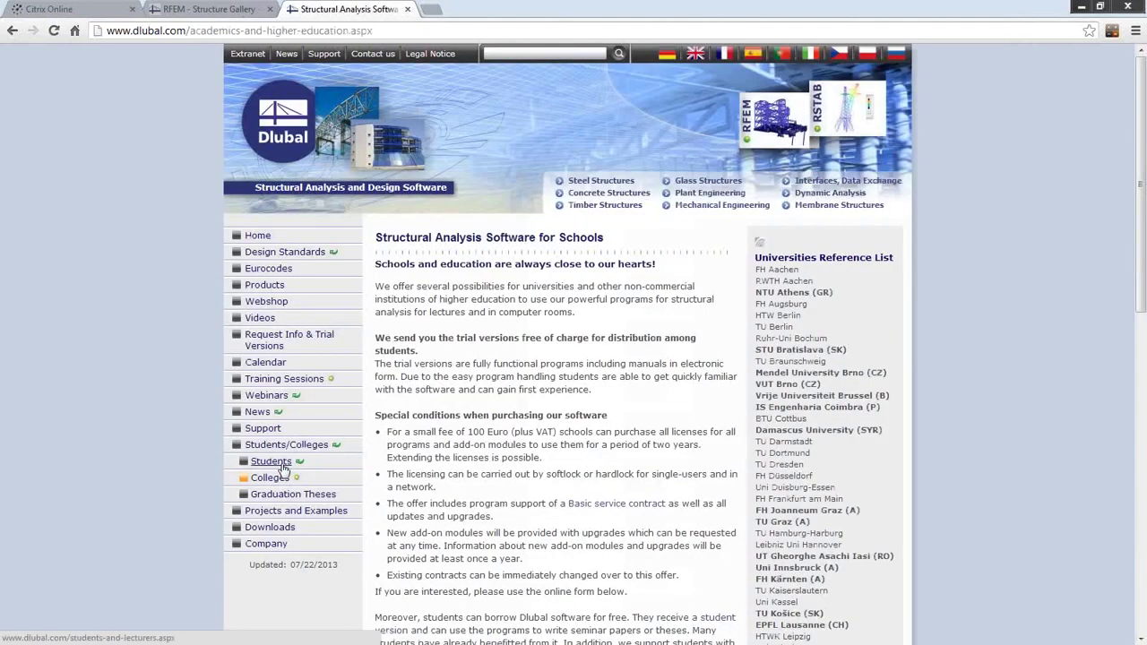
left_click(283, 466)
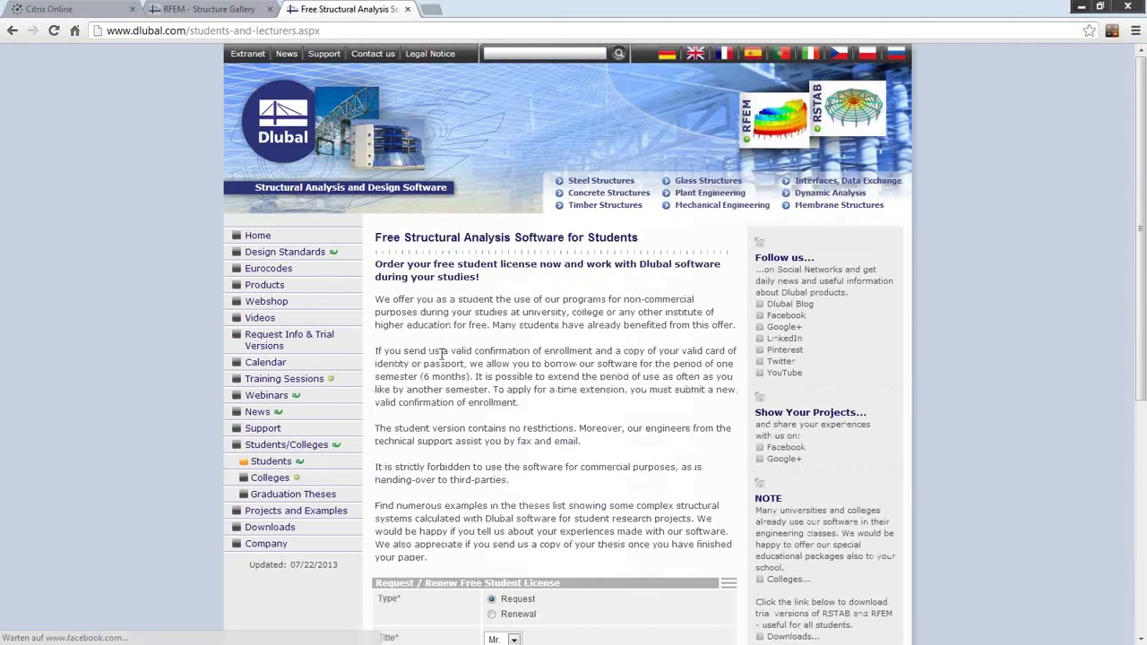
scroll(472, 254, "down", 2)
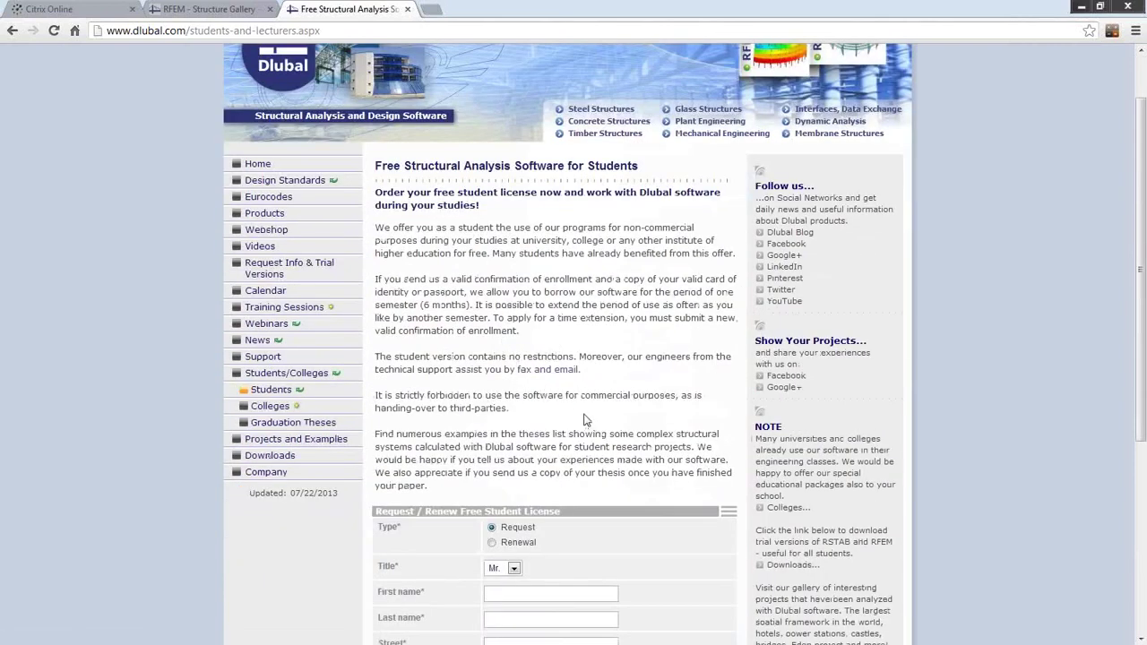
scroll(578, 407, "down", 2)
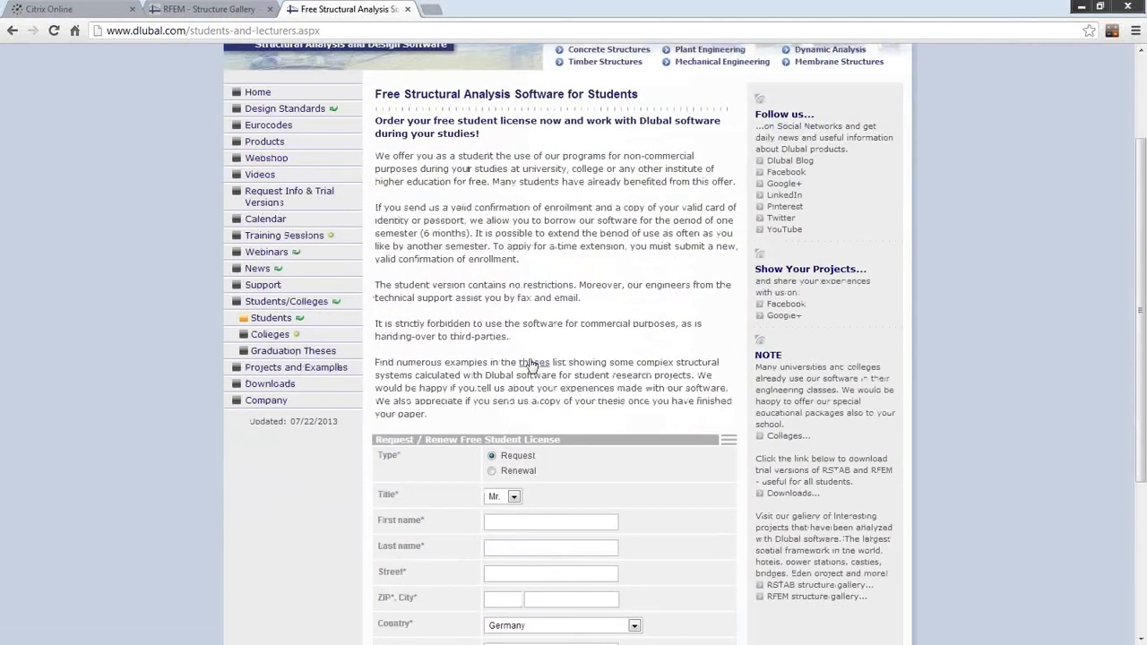
scroll(537, 376, "down", 3)
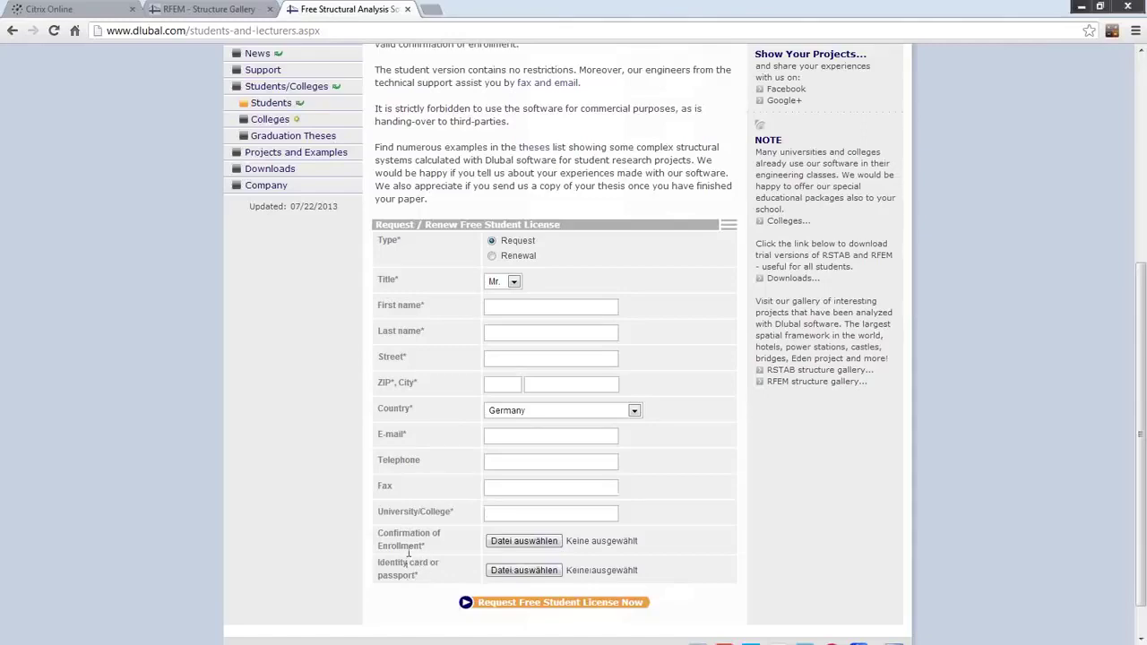
scroll(434, 495, "down", 1)
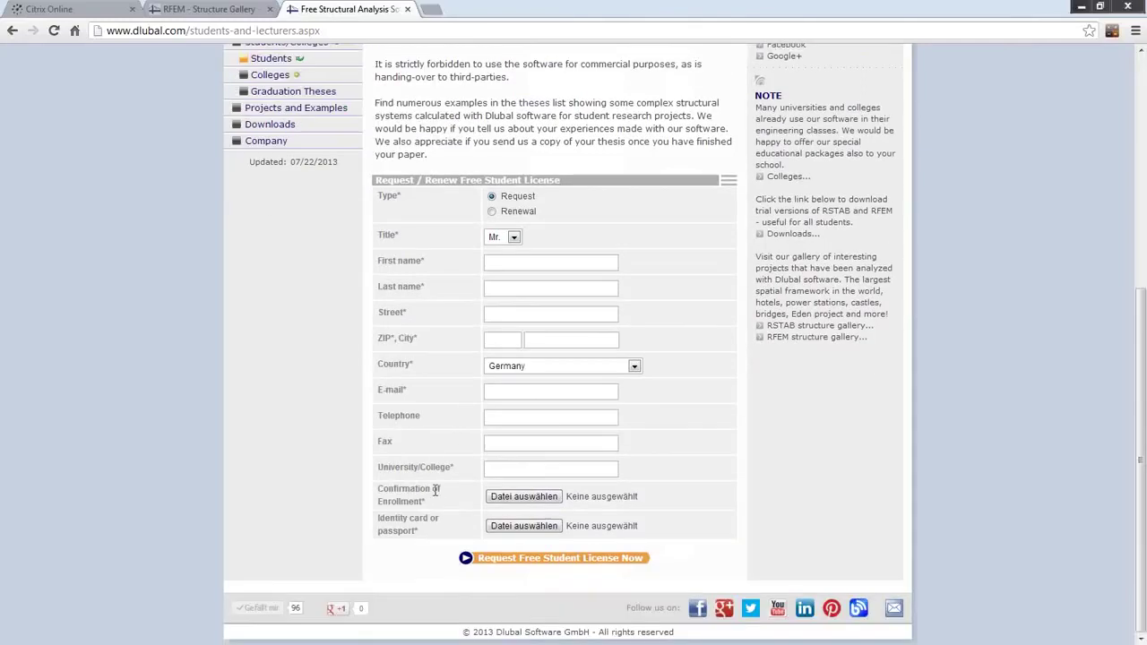
scroll(434, 494, "up", 5)
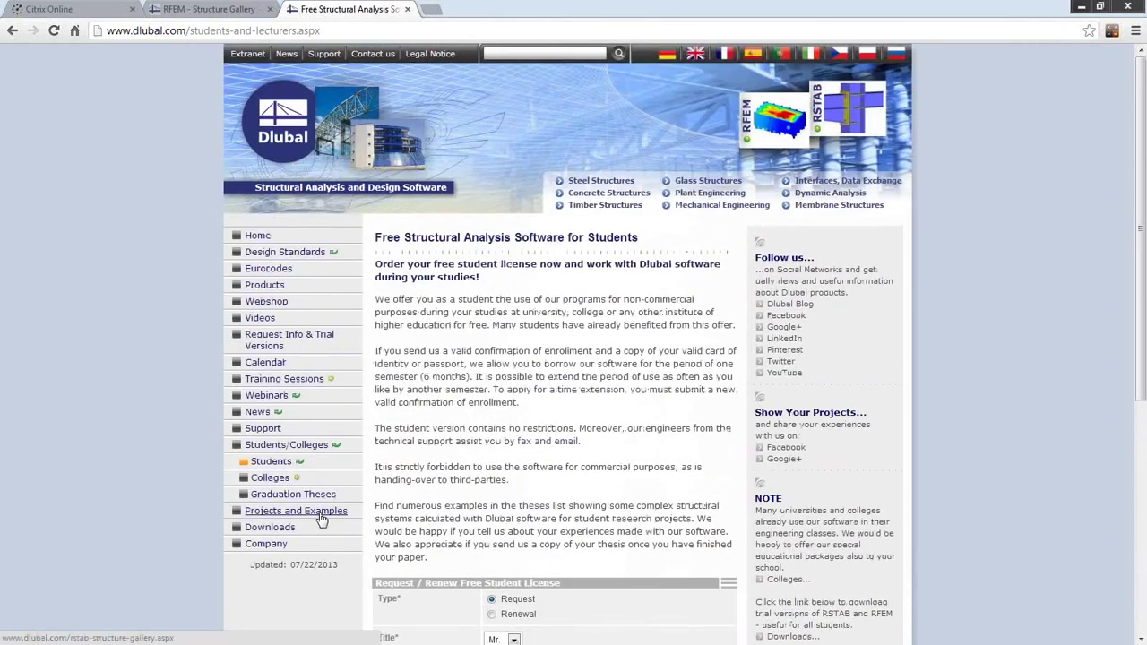
Step: Return to the website's home page, open the Dlubal blog, and look through the latest posts
left_click(258, 236)
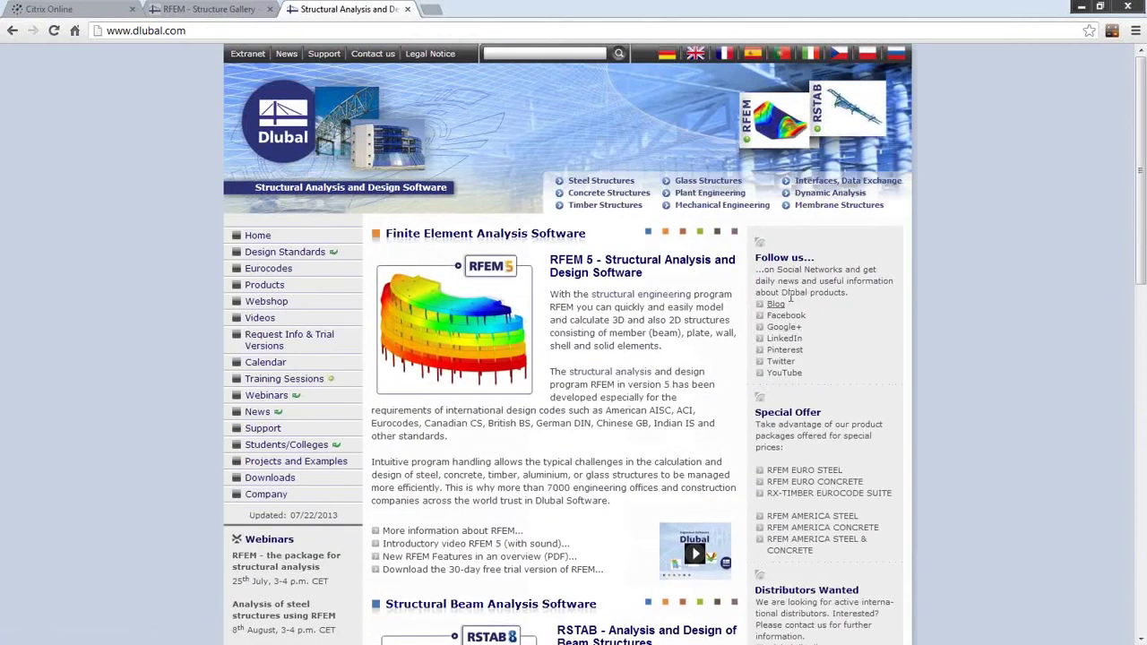
left_click(776, 304)
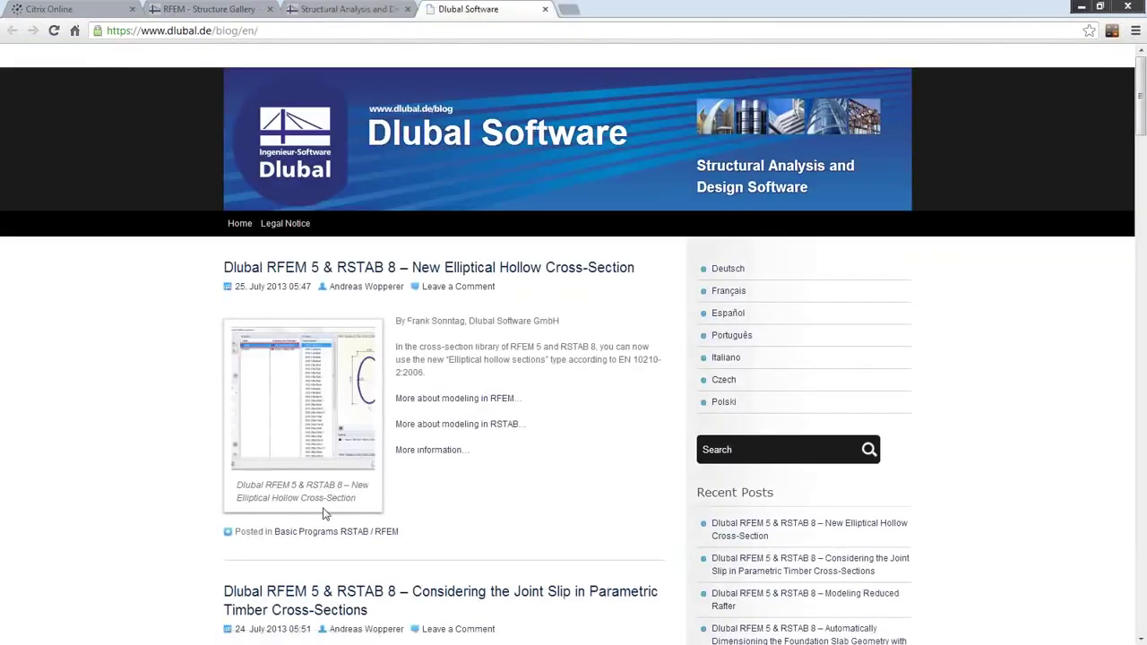
scroll(463, 305, "down", 3)
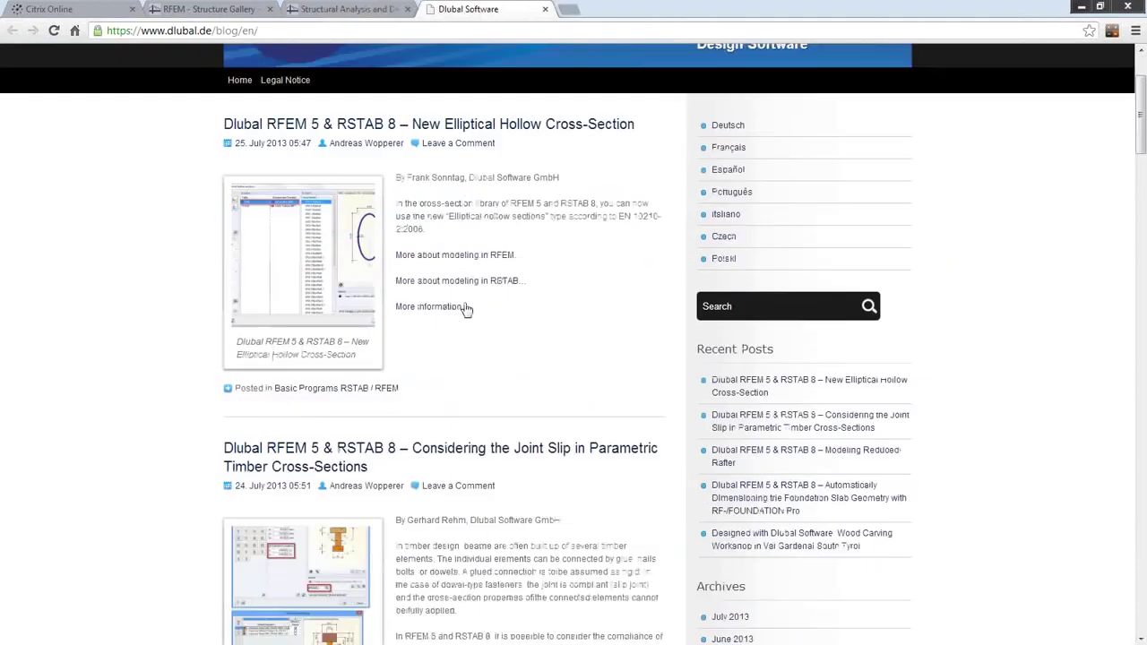
Step: Skim the latest blog posts, search the Dlubal blog for "wind", and look through the matching posts
scroll(464, 324, "down", 2)
scroll(422, 386, "down", 2)
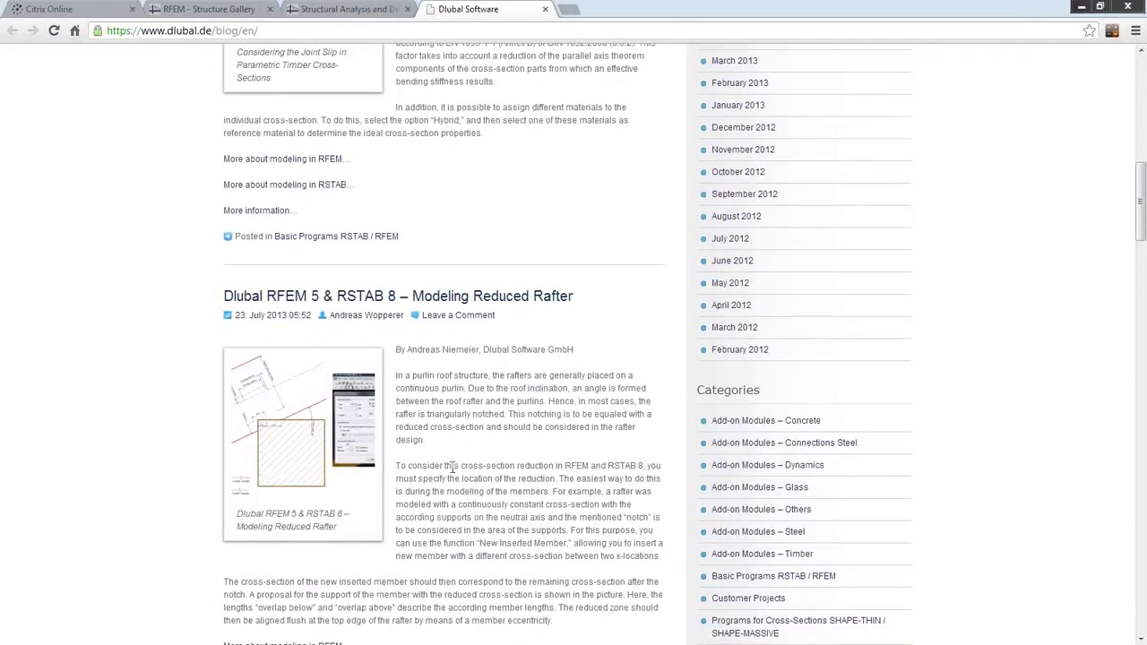
scroll(451, 475, "up", 7)
left_click(749, 452)
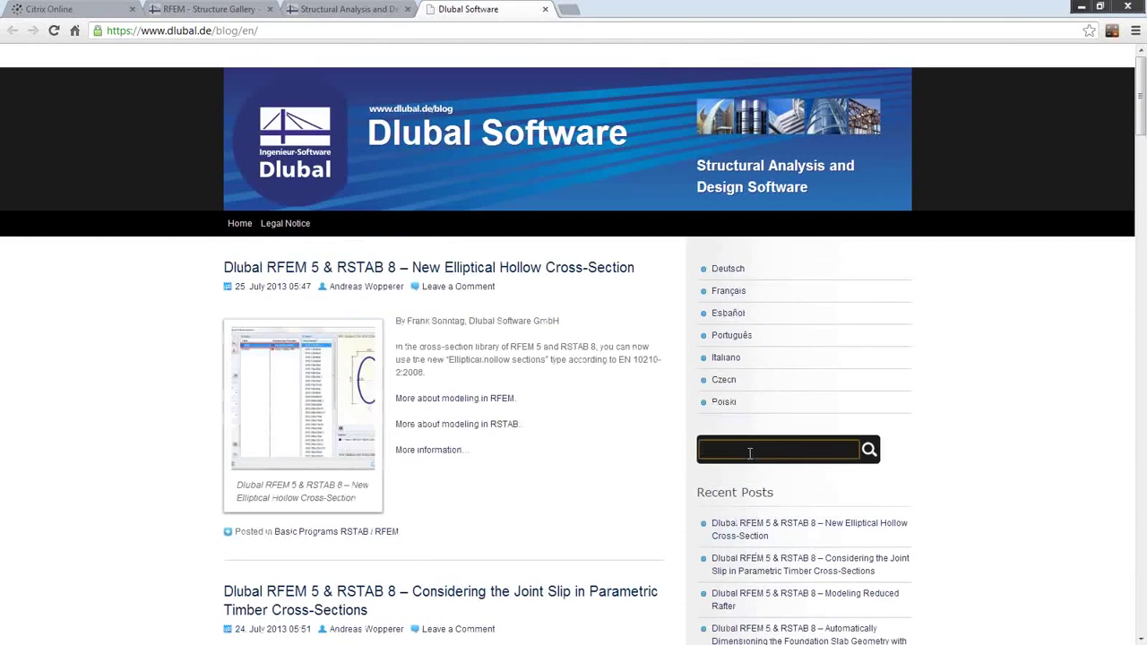
type("wind")
key("Return")
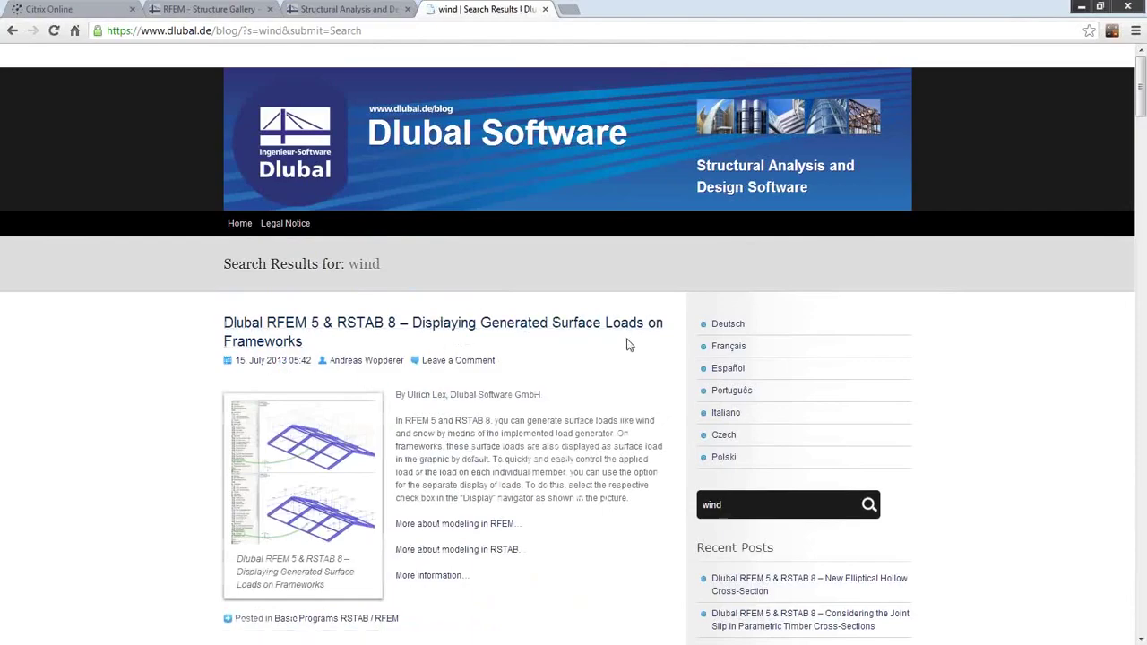
scroll(627, 344, "down", 15)
scroll(627, 344, "up", 15)
Step: Return to the main Dlubal website, open the RFEM project gallery, and look through the customer structures on its first page
left_click(316, 10)
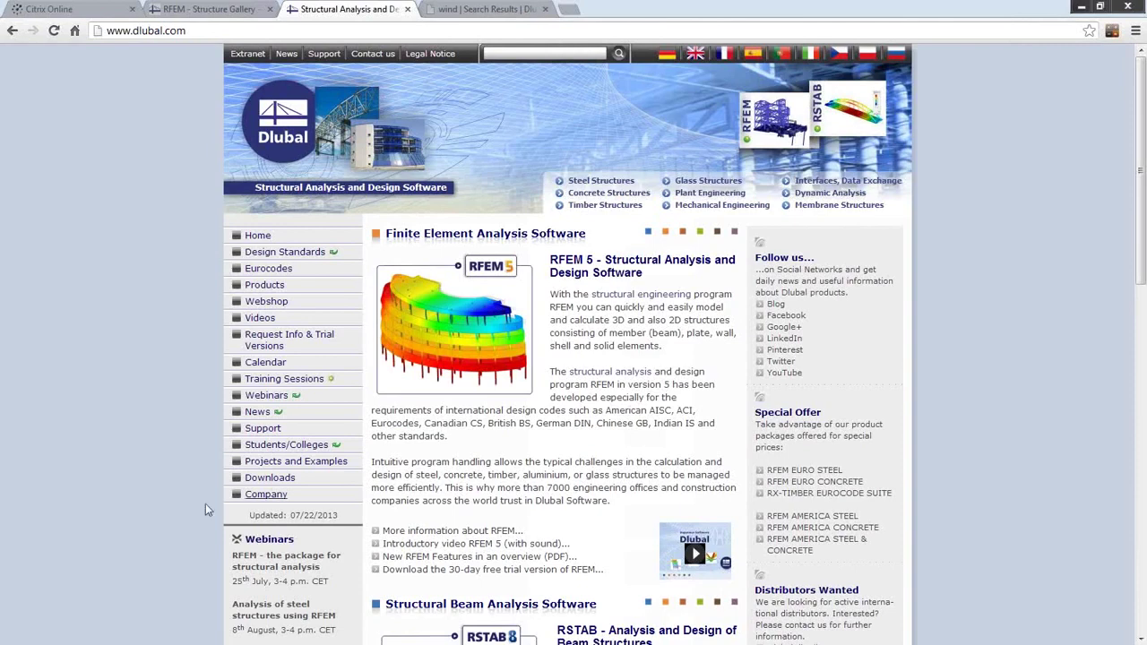
left_click(276, 461)
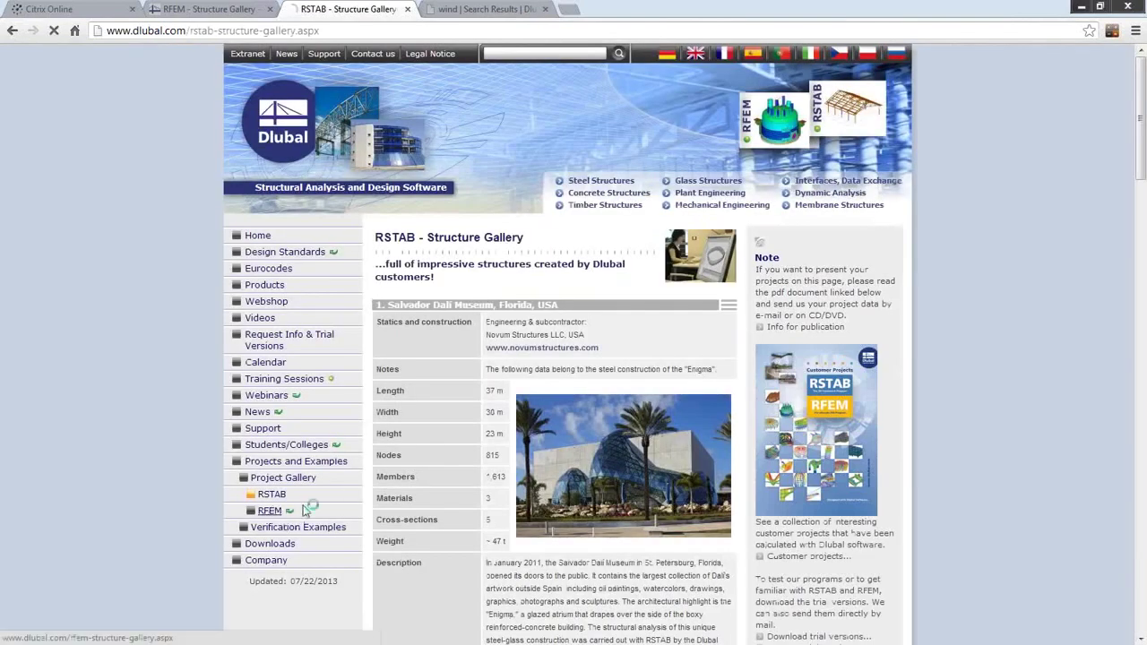
left_click(303, 509)
scroll(515, 440, "down", 2)
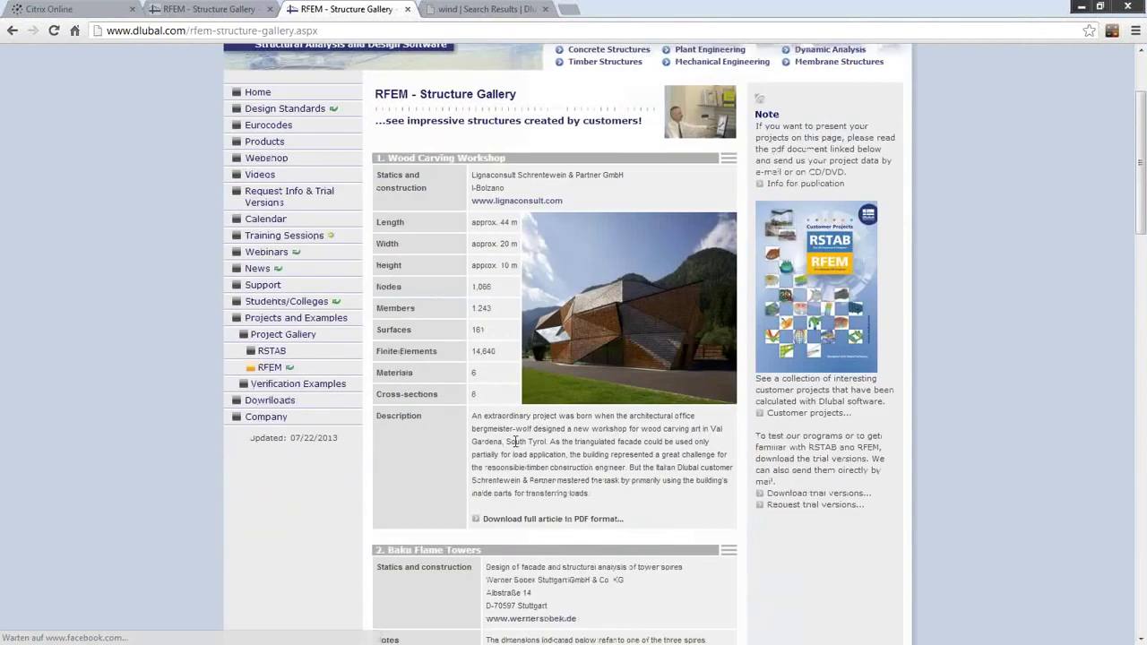
scroll(515, 440, "down", 4)
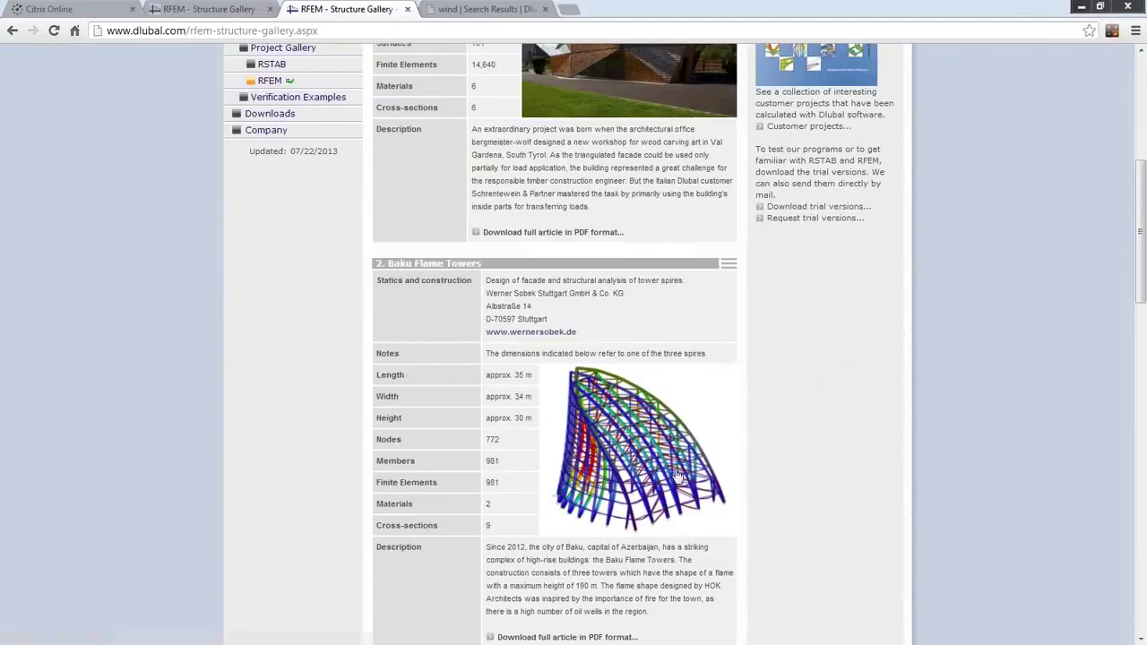
scroll(680, 440, "down", 9)
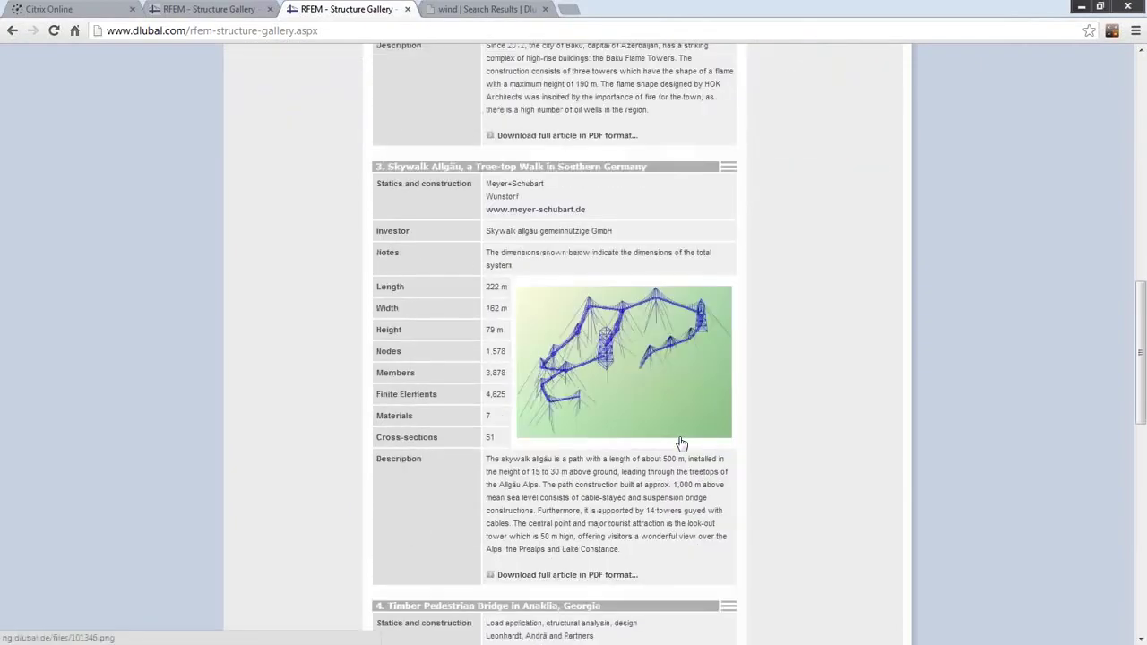
scroll(661, 472, "down", 4)
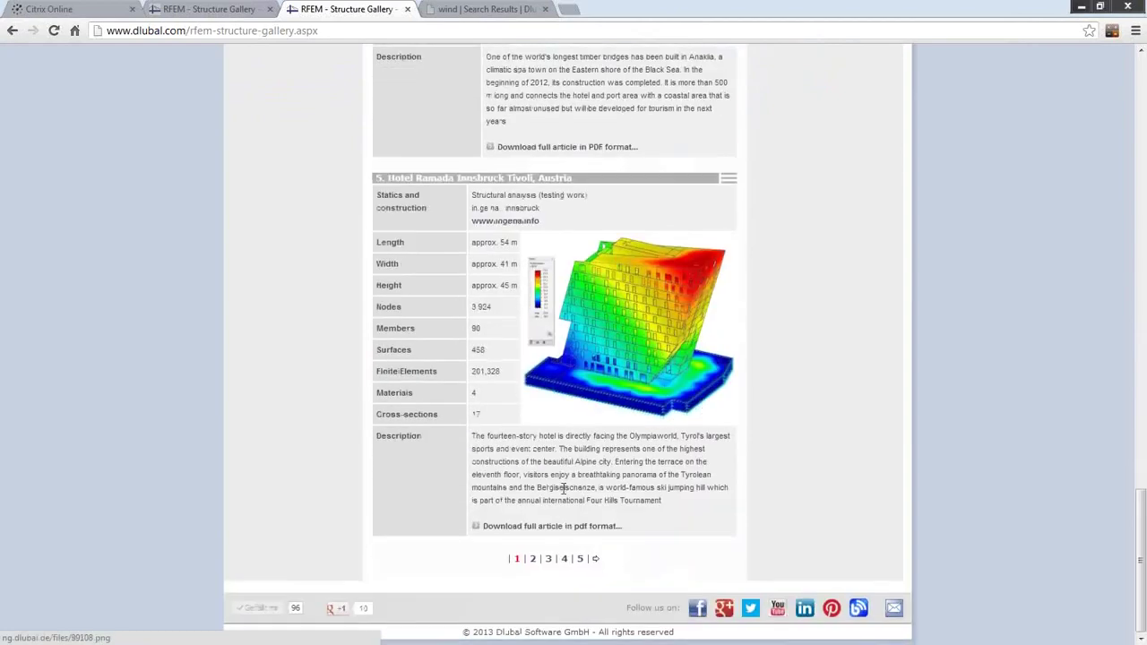
Step: Open page 2 of the RFEM structure gallery and examine its projects through to the sluice with flap gate
left_click(532, 558)
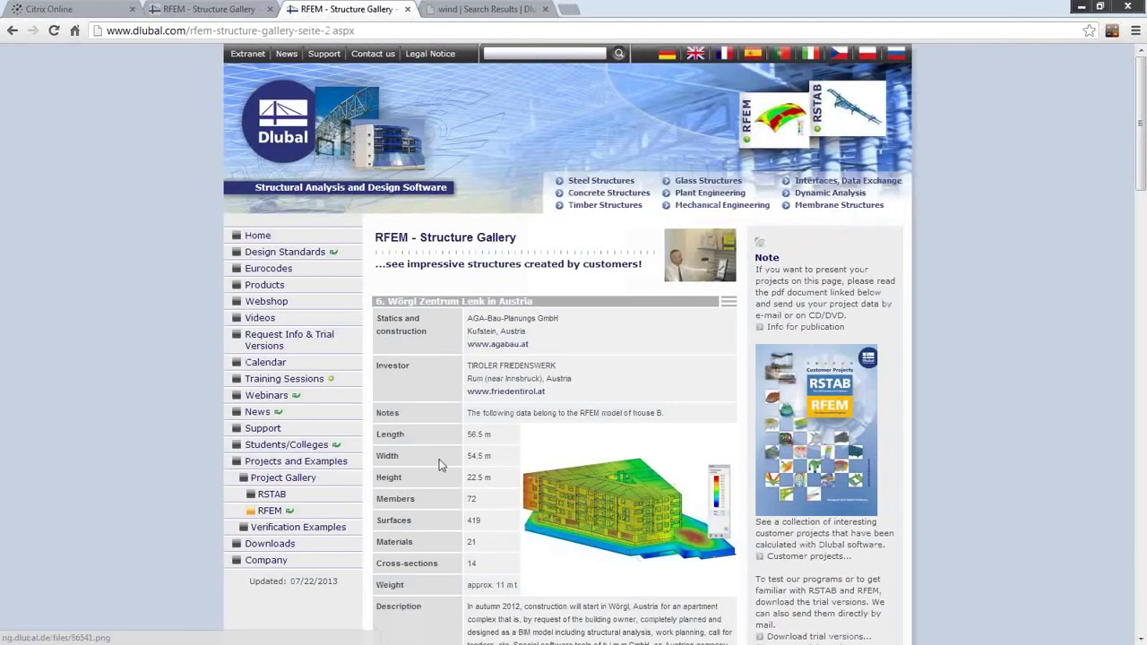
scroll(471, 452, "down", 3)
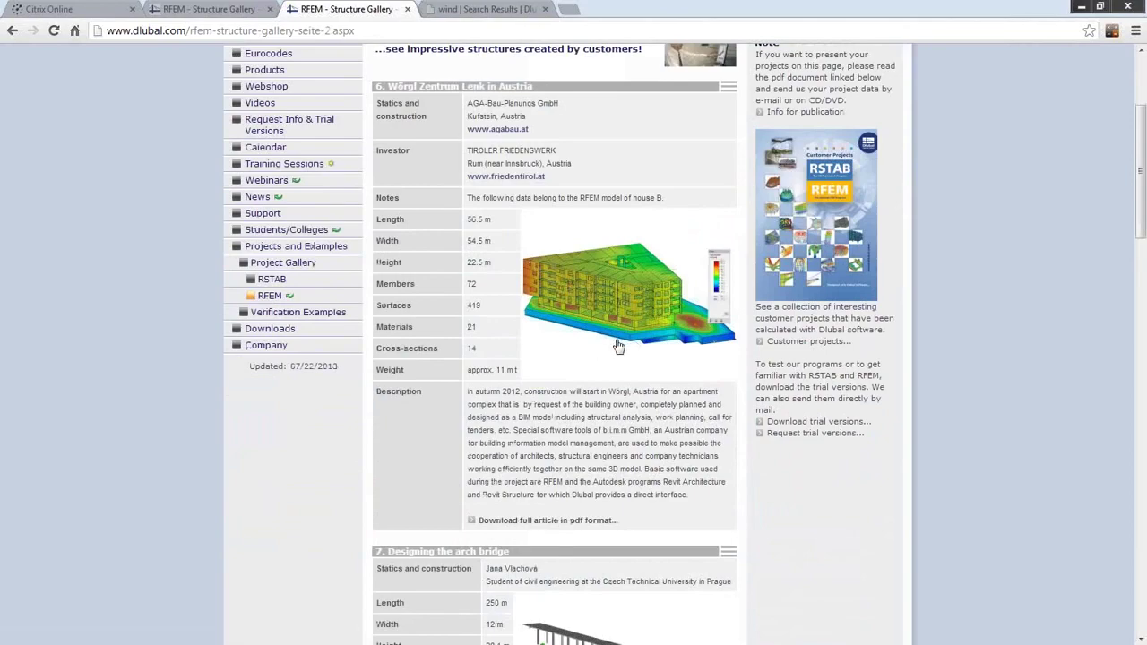
scroll(621, 338, "down", 1)
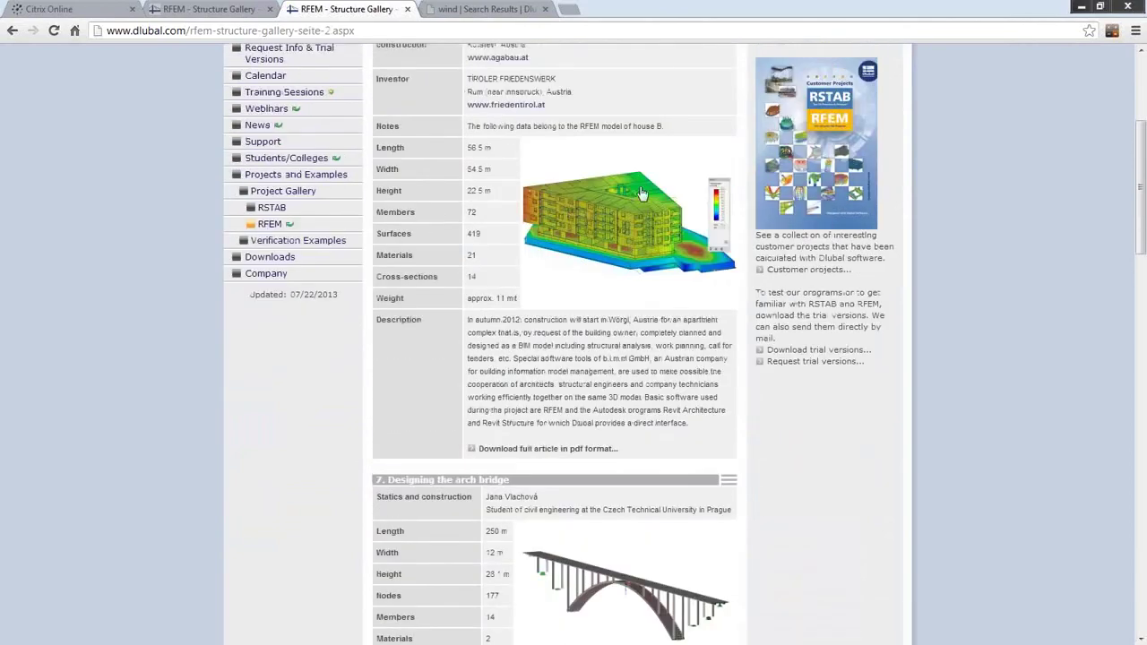
scroll(610, 385, "down", 3)
scroll(575, 452, "down", 15)
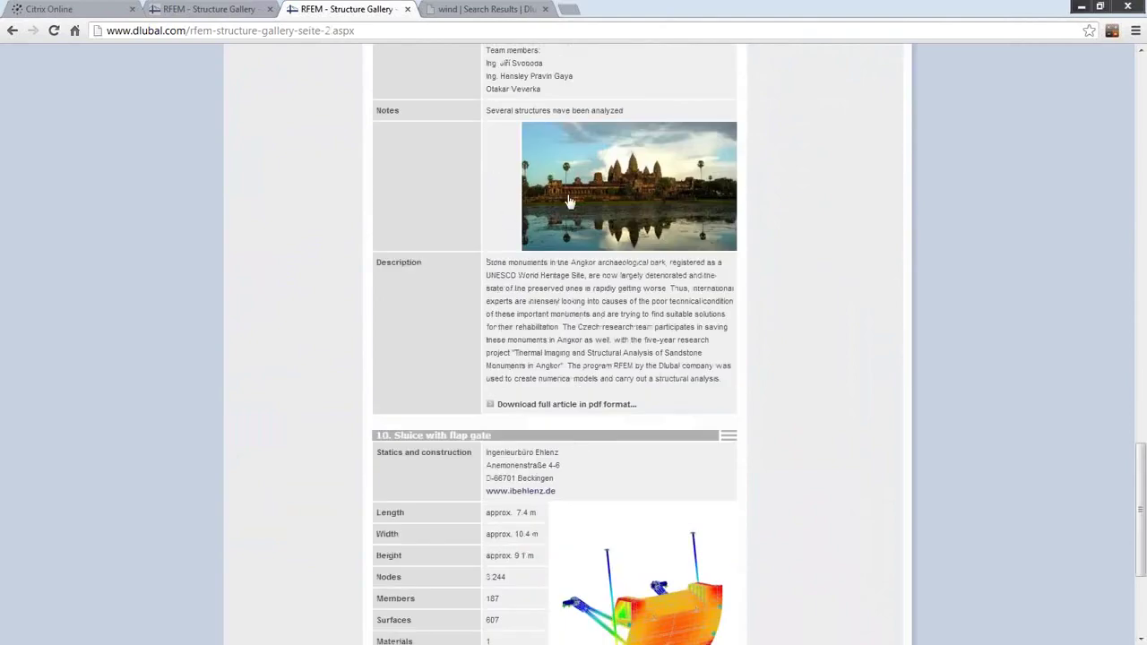
scroll(655, 501, "down", 2)
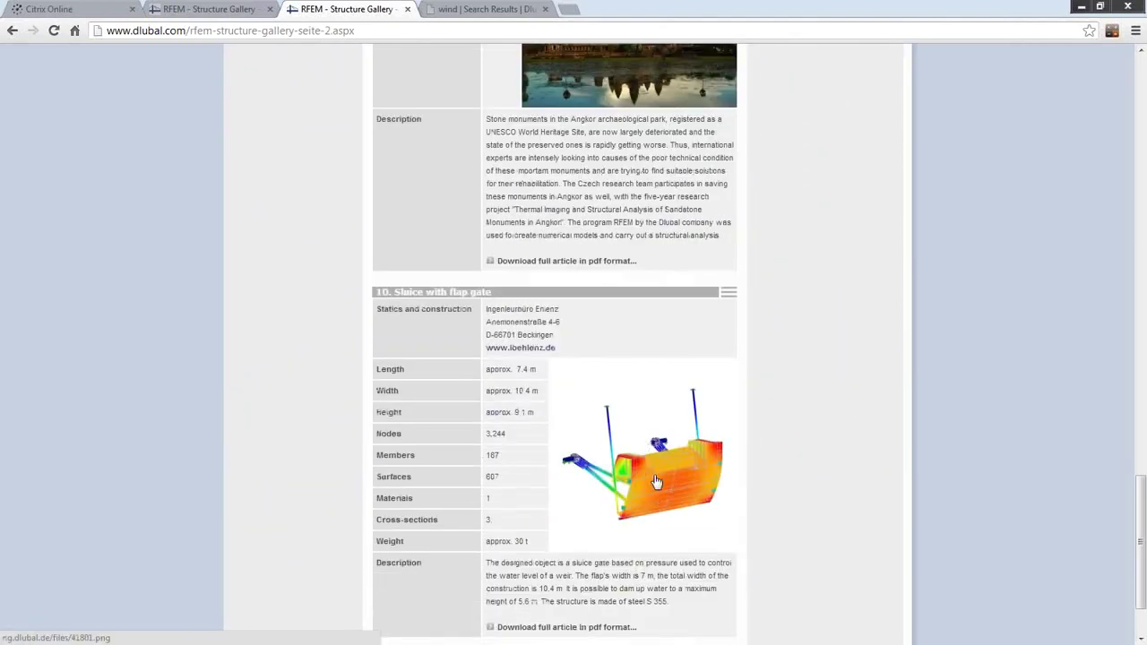
scroll(622, 204, "up", 2)
scroll(622, 205, "down", 3)
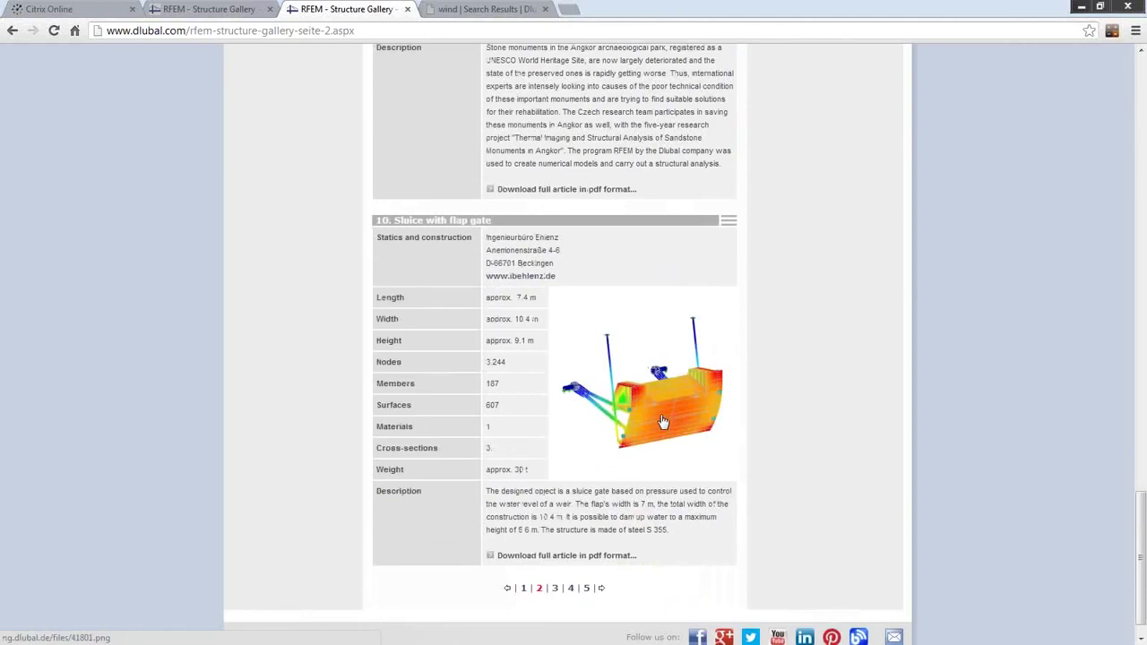
scroll(551, 437, "up", 10)
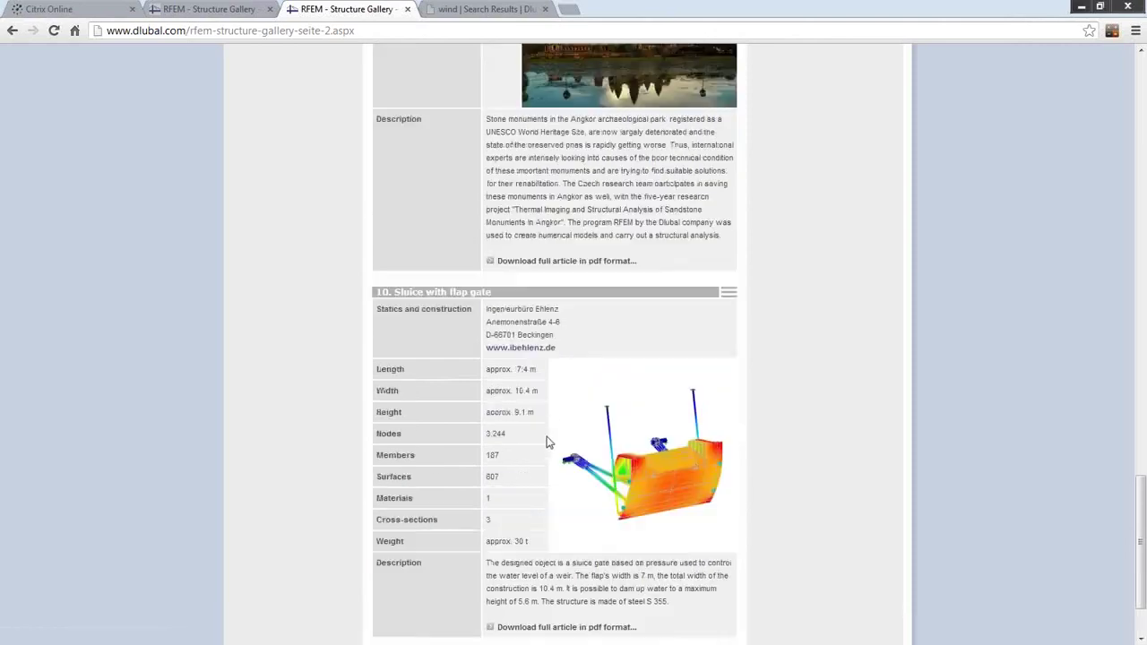
scroll(553, 432, "up", 15)
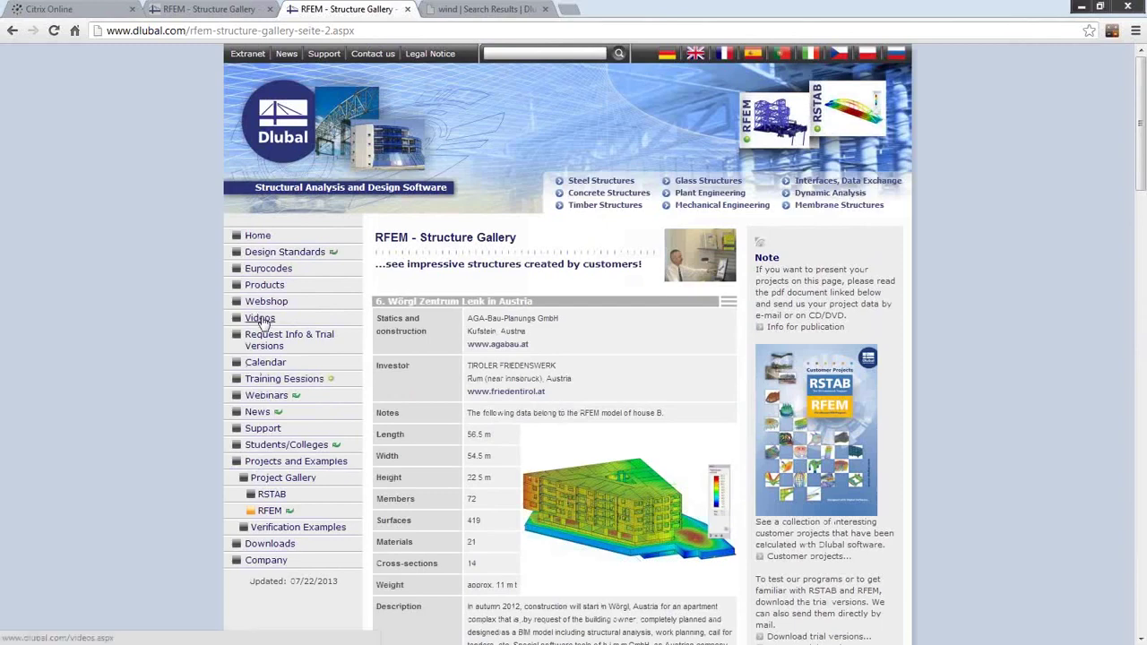
Step: View the website's Calendar page, then open the Webinars page and look at the upcoming and previous webinars
left_click(266, 364)
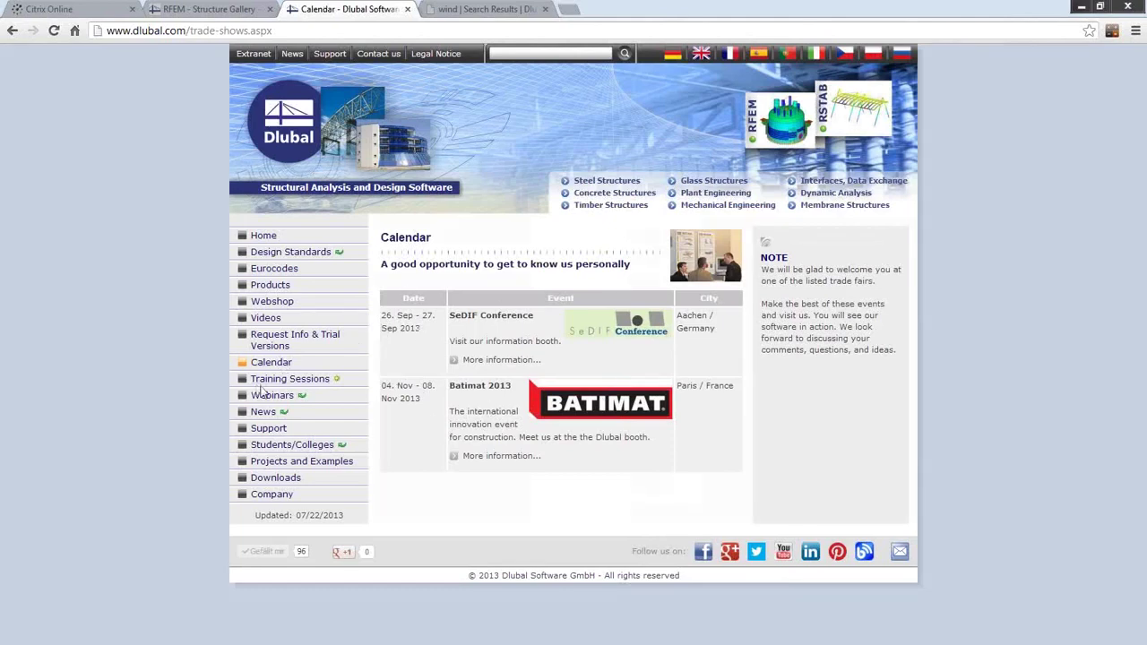
left_click(347, 397)
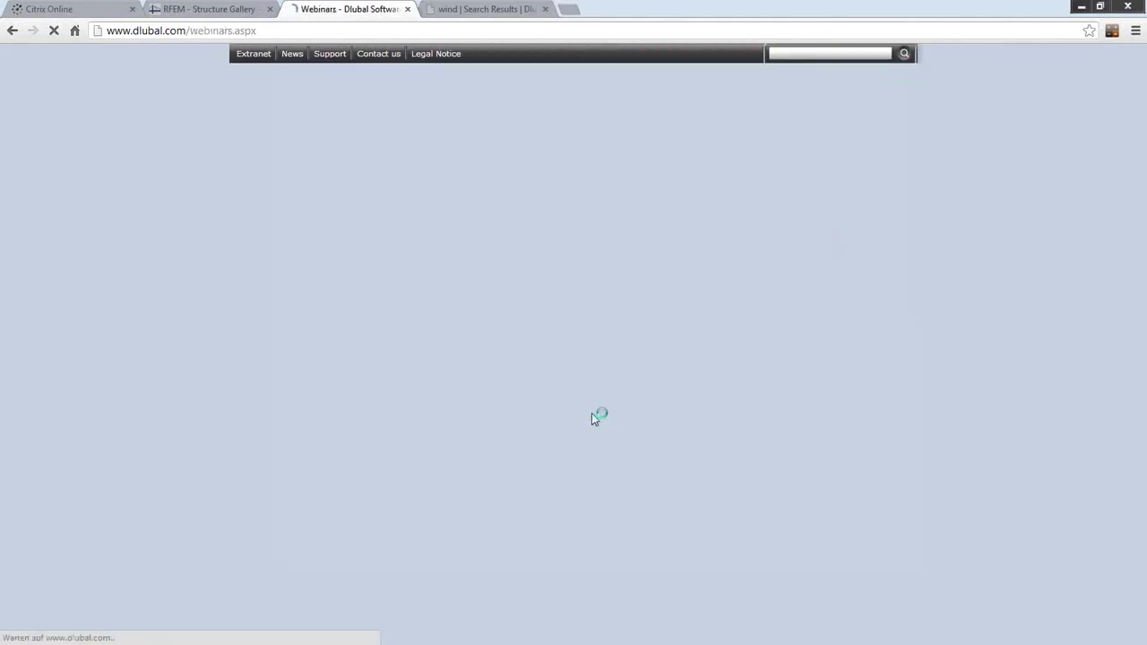
scroll(615, 519, "down", 2)
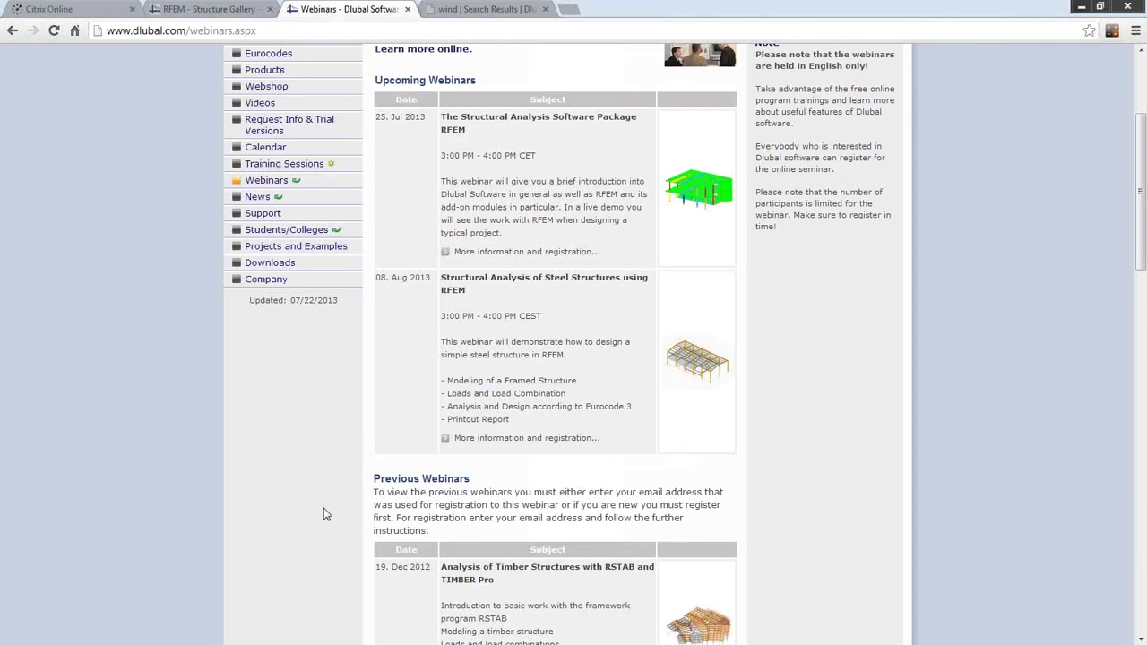
Step: Switch to the slide presentation and advance from the contact information to the Upcoming Webinars slide
key("alt+Tab")
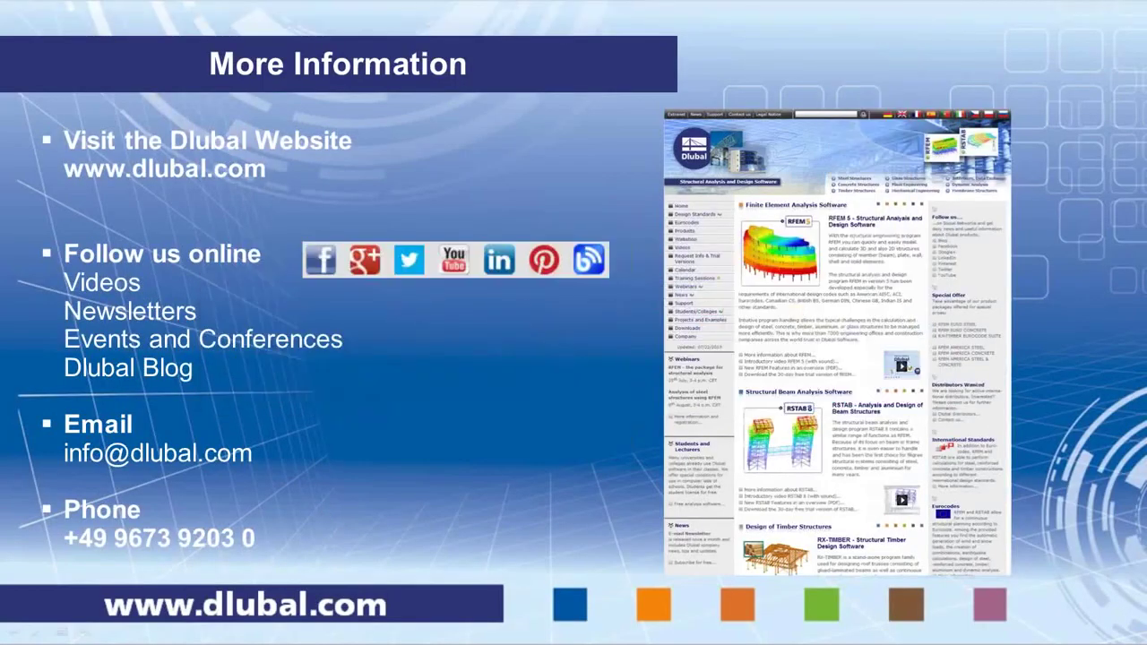
left_click(515, 466)
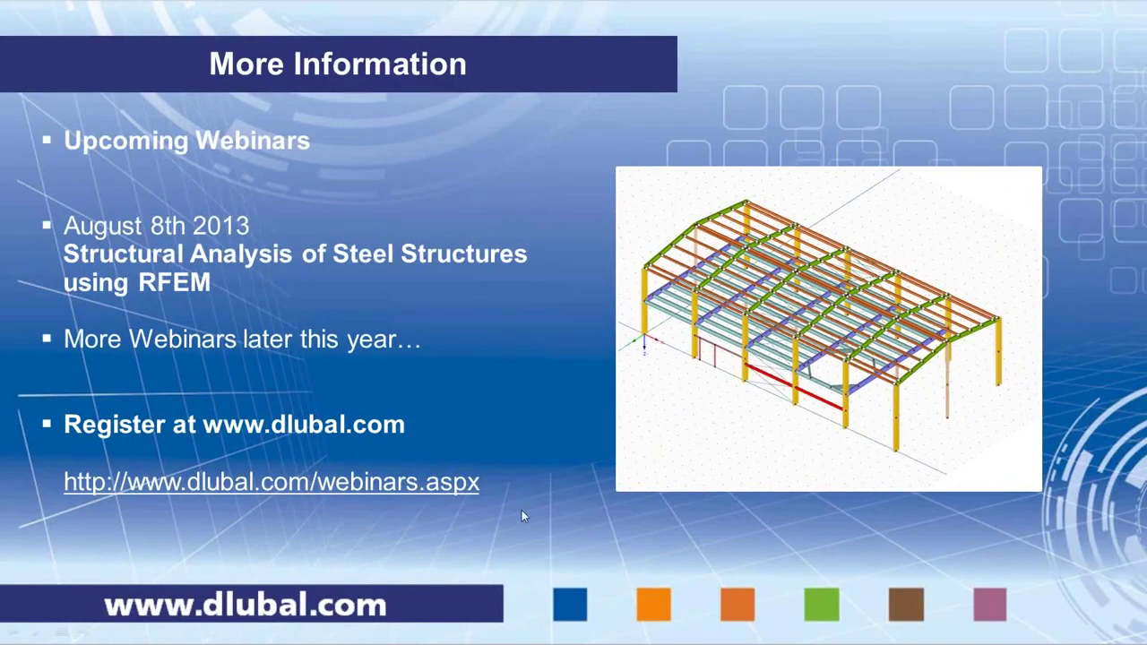
left_click(547, 511)
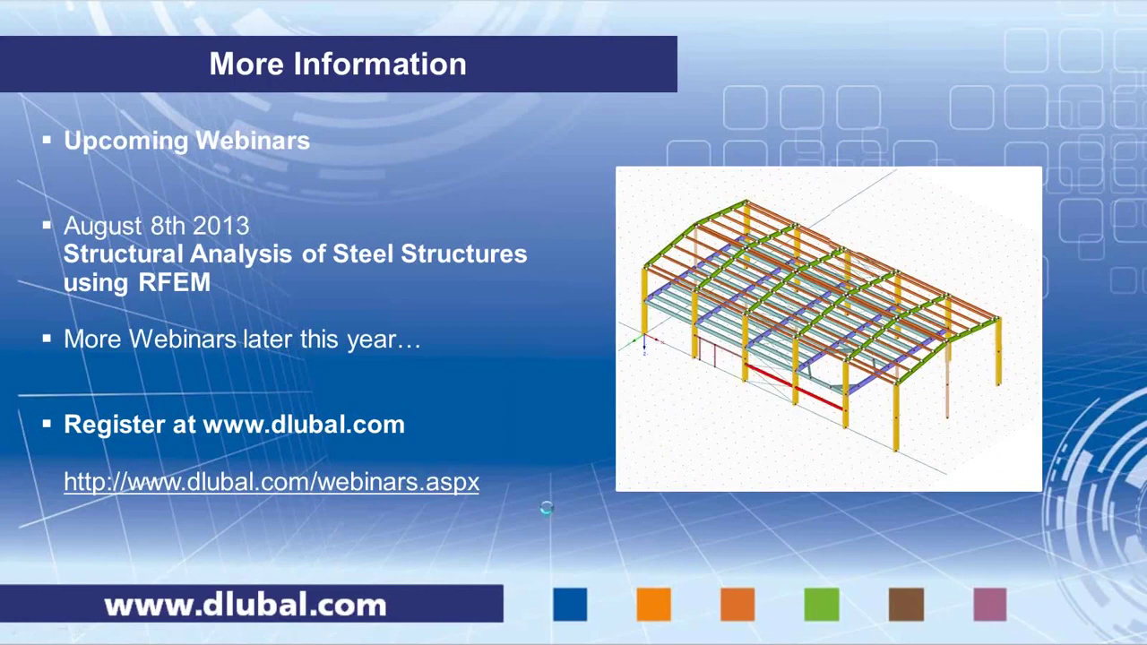